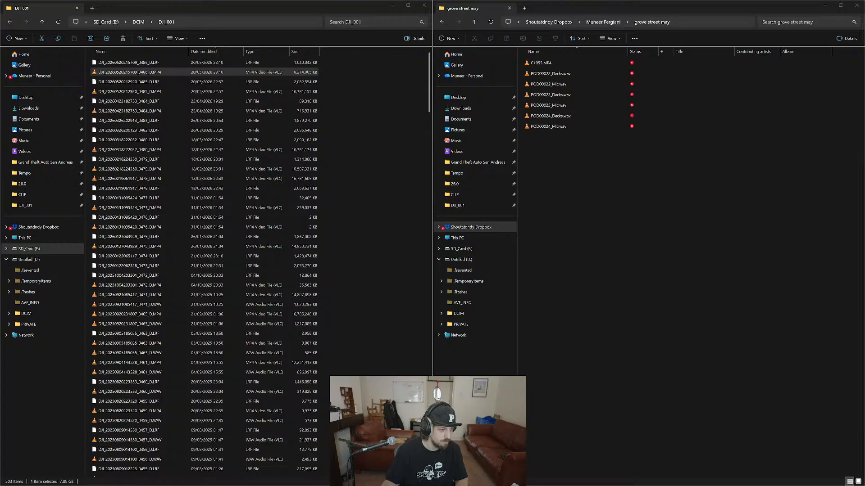
{"action": "left_click", "coordinate": [613, 212]}
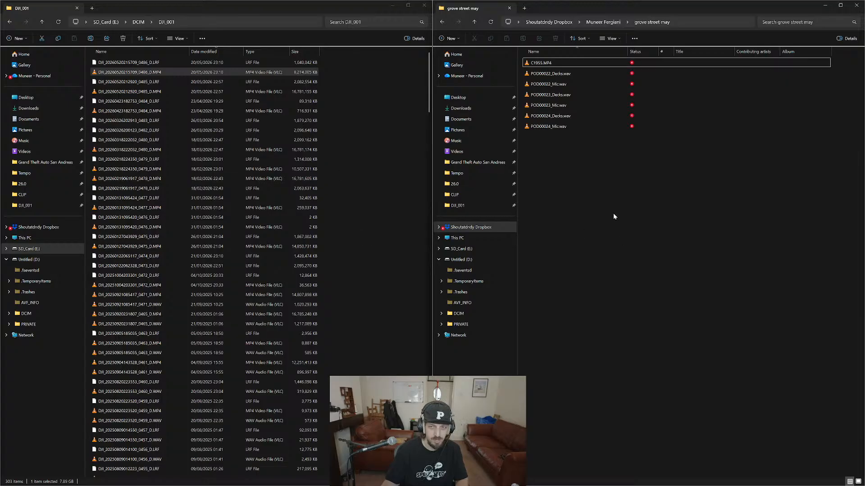
{"action": "left_click_drag", "start_coordinate": [616, 158], "coordinate": [559, 80]}
{"action": "left_click_drag", "start_coordinate": [162, 73], "coordinate": [688, 184]}
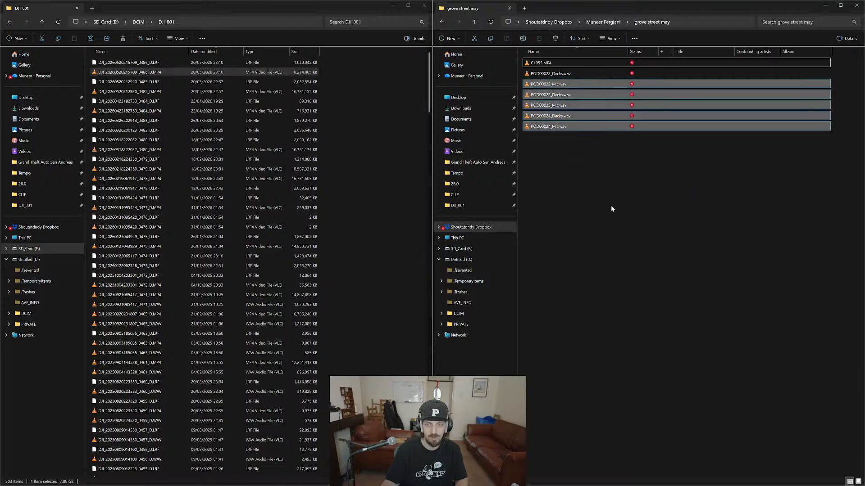
{"action": "left_click", "coordinate": [642, 245]}
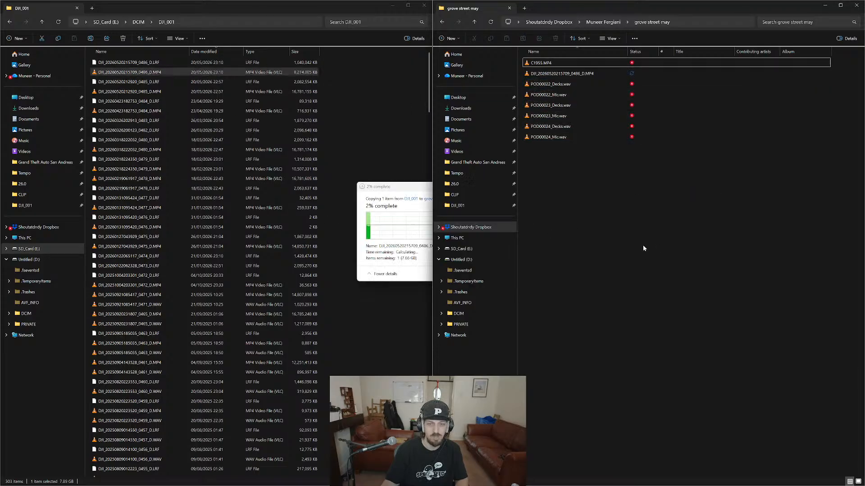
{"action": "key", "text": "ctrl+a"}
{"action": "left_click", "coordinate": [542, 145]}
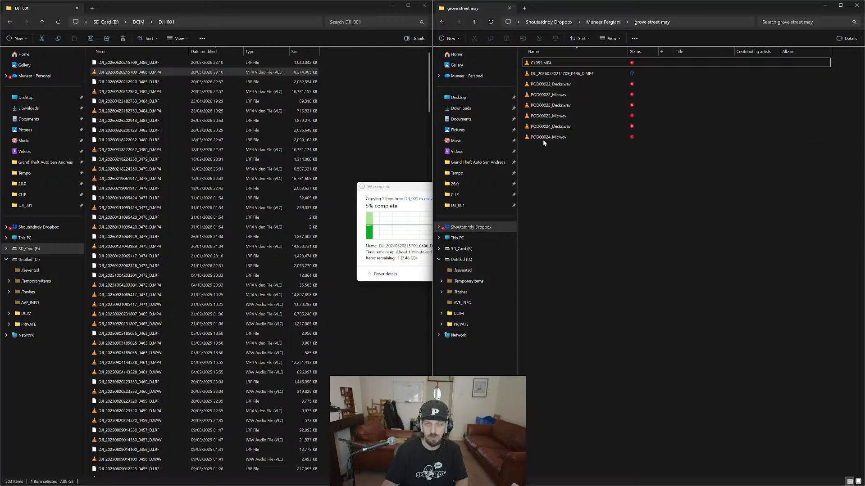
Import POD00022_Decks.wav and POD00022_Mic.wav into the FL Studio playlist as audio tracks on the first two tracks.
{"action": "left_click_drag", "start_coordinate": [581, 166], "coordinate": [573, 136]}
{"action": "left_click", "coordinate": [568, 97]}
{"action": "left_click", "coordinate": [564, 85], "text": "ctrl"}
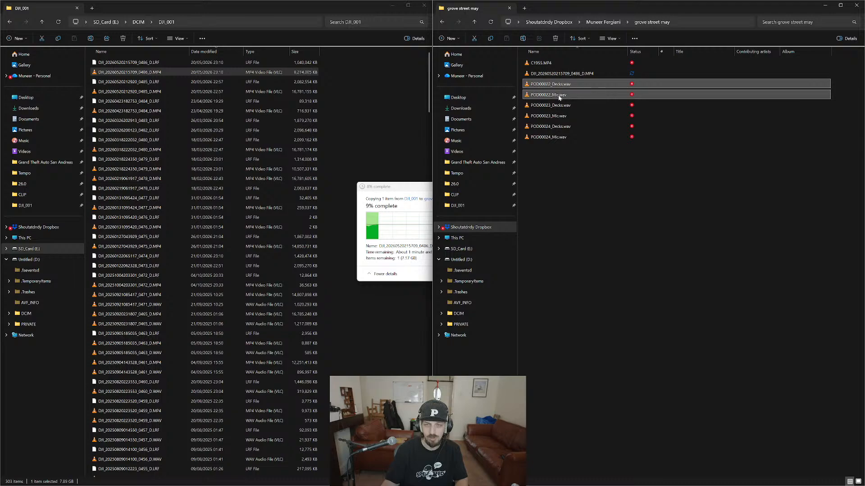
{"action": "key", "text": "alt+Tab"}
{"action": "left_click", "coordinate": [440, 310]}
{"action": "key", "text": "alt+Tab"}
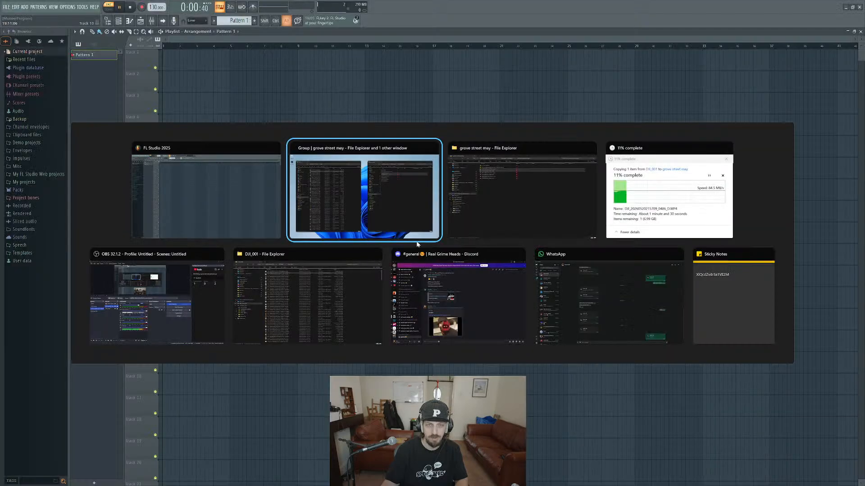
{"action": "left_click", "coordinate": [543, 175]}
{"action": "left_click_drag", "start_coordinate": [562, 88], "coordinate": [182, 102]}
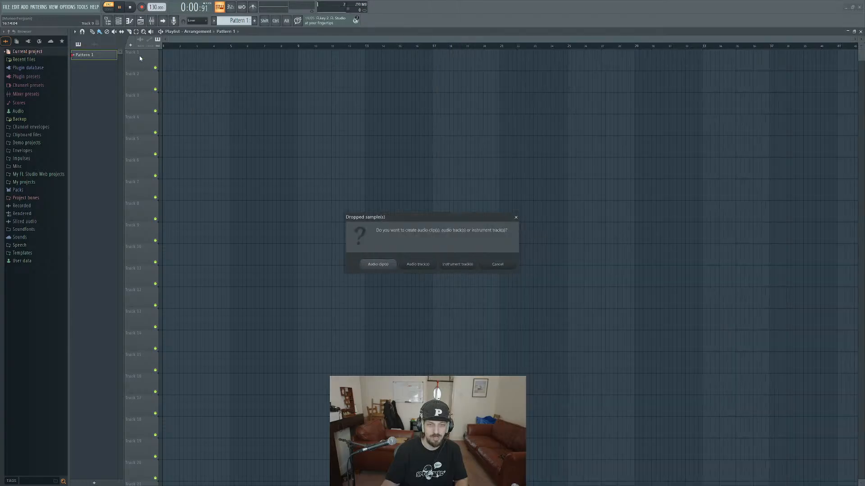
{"action": "left_click", "coordinate": [425, 268]}
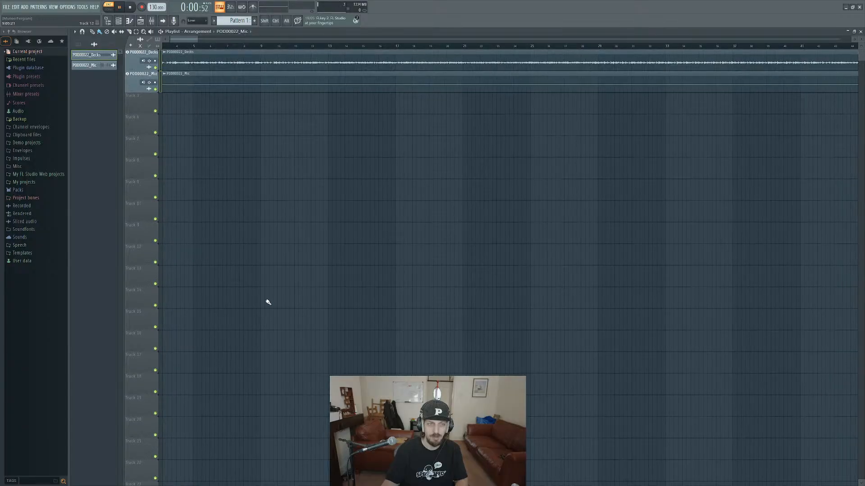
{"action": "scroll", "coordinate": [309, 239], "scroll_direction": "down", "scroll_amount": 10}
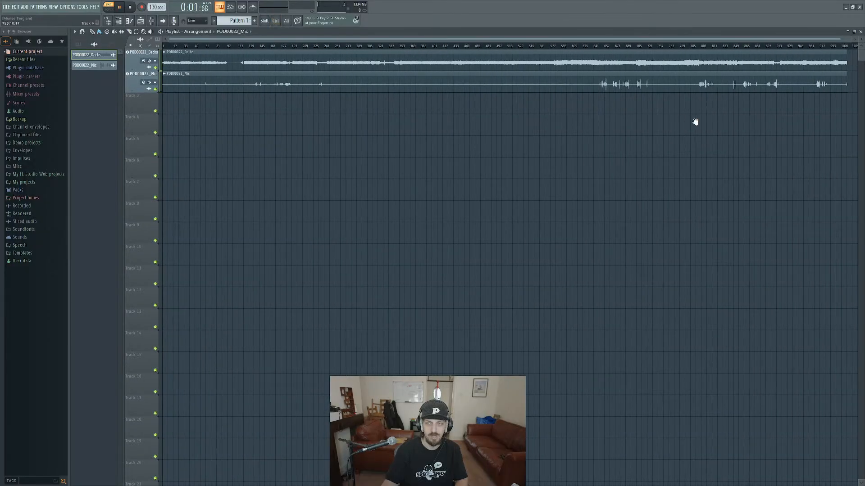
Add POD00023_Decks.wav and POD00023_Mic.wav from the grove street may folder to the playlist directly after the POD00022 clips.
{"action": "key", "text": "alt+Tab"}
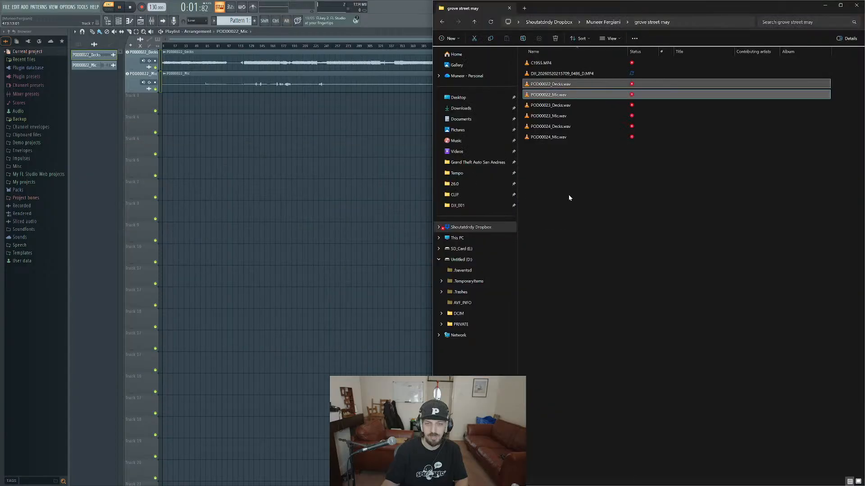
{"action": "left_click", "coordinate": [572, 108]}
{"action": "left_click", "coordinate": [572, 114], "text": "shift"}
{"action": "left_click_drag", "start_coordinate": [627, 9], "coordinate": [604, 194]}
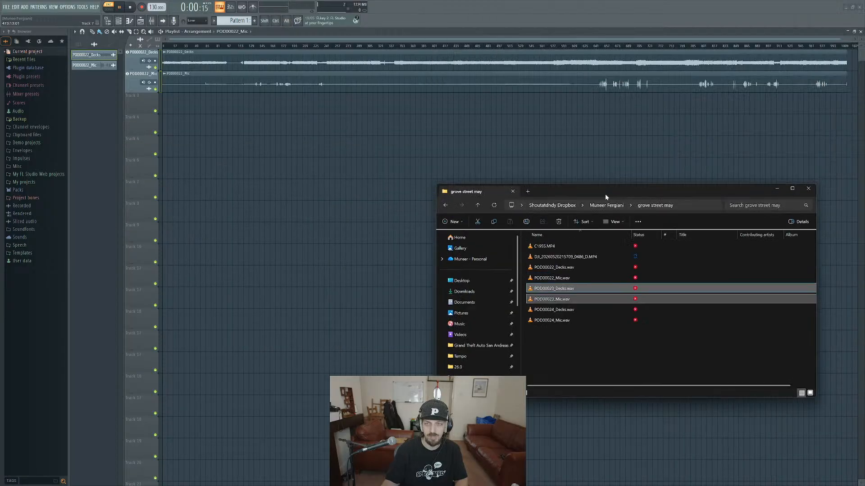
{"action": "left_click_drag", "start_coordinate": [569, 297], "coordinate": [848, 57]}
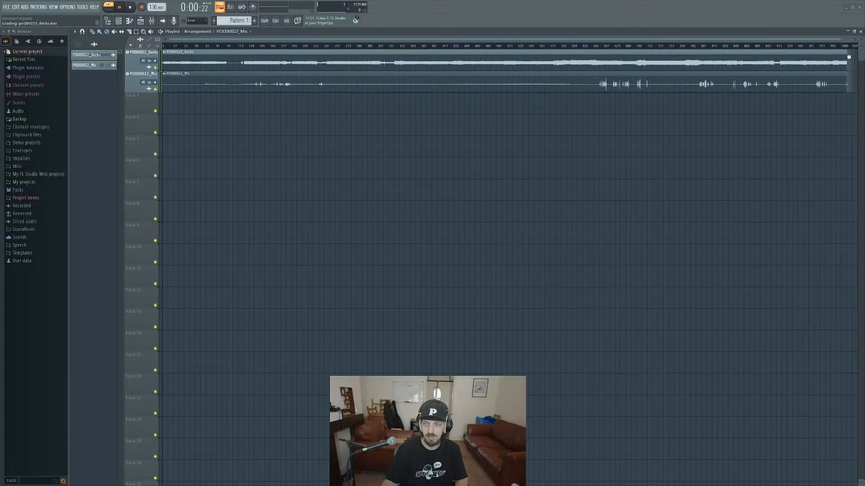
{"action": "left_click_drag", "start_coordinate": [719, 131], "coordinate": [243, 234]}
{"action": "scroll", "coordinate": [488, 229], "scroll_direction": "down", "scroll_amount": 5}
{"action": "scroll", "coordinate": [481, 230], "scroll_direction": "down", "scroll_amount": 1}
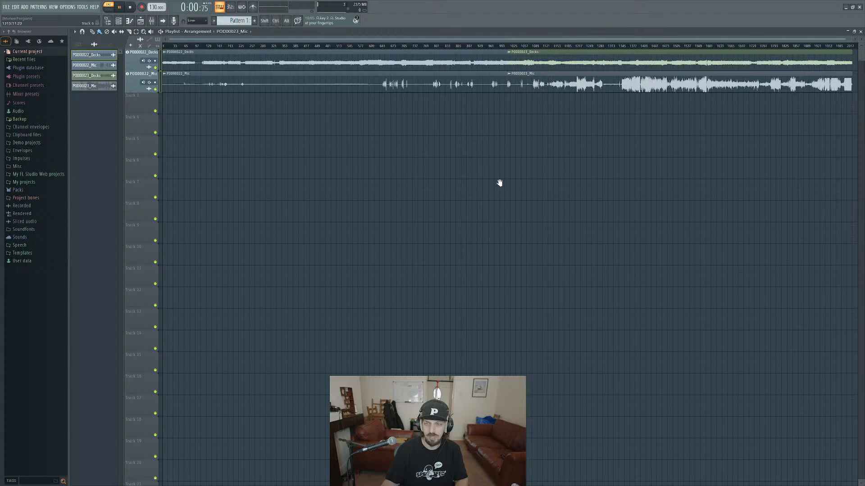
{"action": "left_click_drag", "start_coordinate": [660, 110], "coordinate": [624, 108]}
Import POD00024_Decks.wav and POD00024_Mic.wav and move their clips onto the first two tracks, after the POD00023 clips.
{"action": "key", "text": "alt+Tab"}
{"action": "left_click_drag", "start_coordinate": [571, 323], "coordinate": [565, 312]}
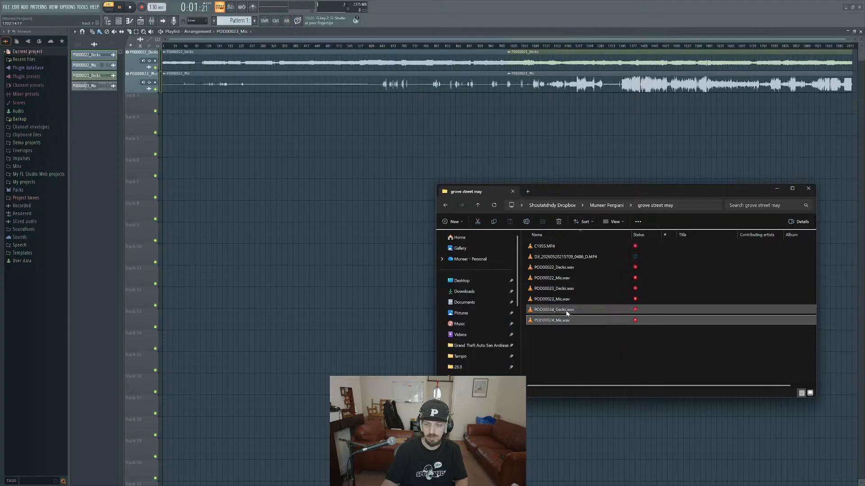
{"action": "left_click_drag", "start_coordinate": [701, 127], "coordinate": [512, 148]}
{"action": "key", "text": "alt+Tab"}
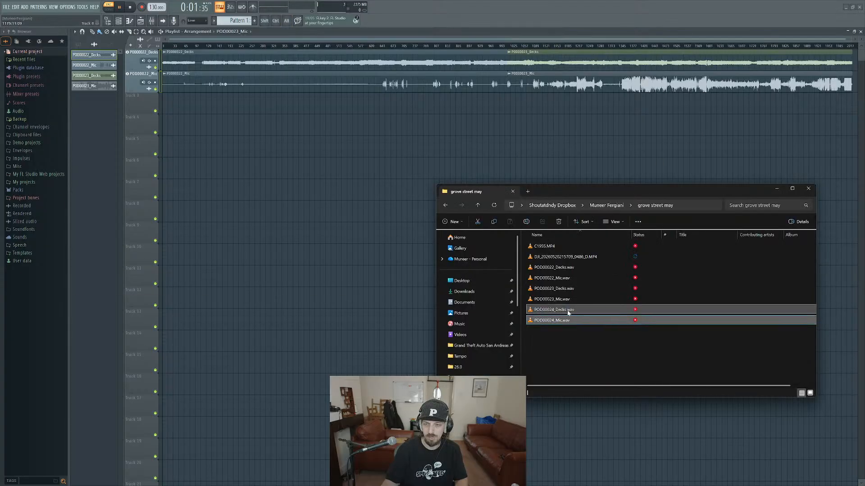
{"action": "left_click_drag", "start_coordinate": [809, 185], "coordinate": [842, 118]}
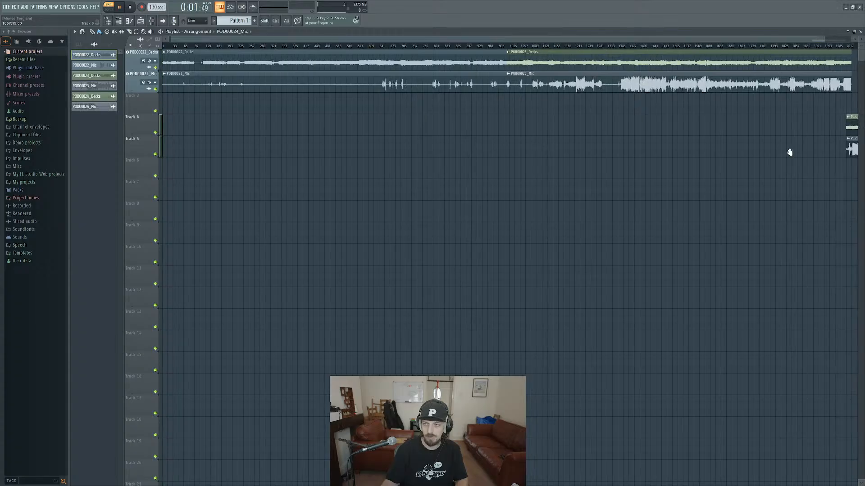
{"action": "left_click_drag", "start_coordinate": [852, 201], "coordinate": [851, 49], "text": "ctrl"}
Select both POD00023 clips and set the playlist snap to Events.
{"action": "left_click_drag", "start_coordinate": [582, 135], "coordinate": [534, 51], "text": "ctrl"}
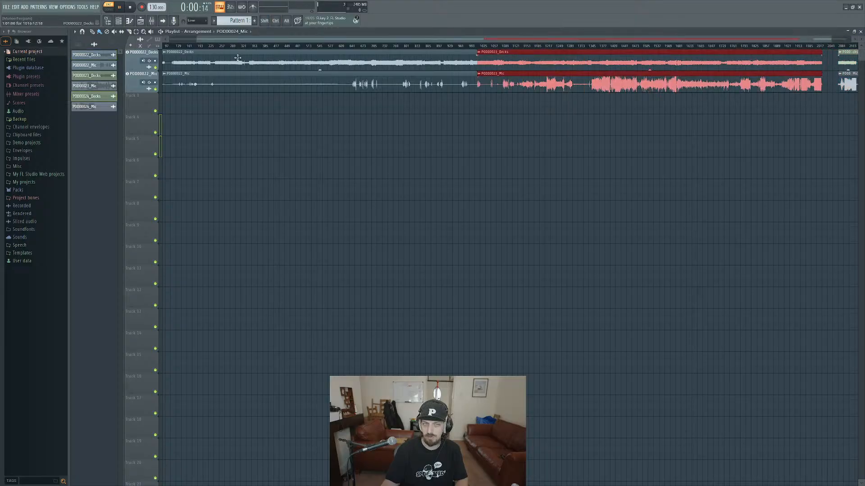
{"action": "left_click", "coordinate": [82, 32]}
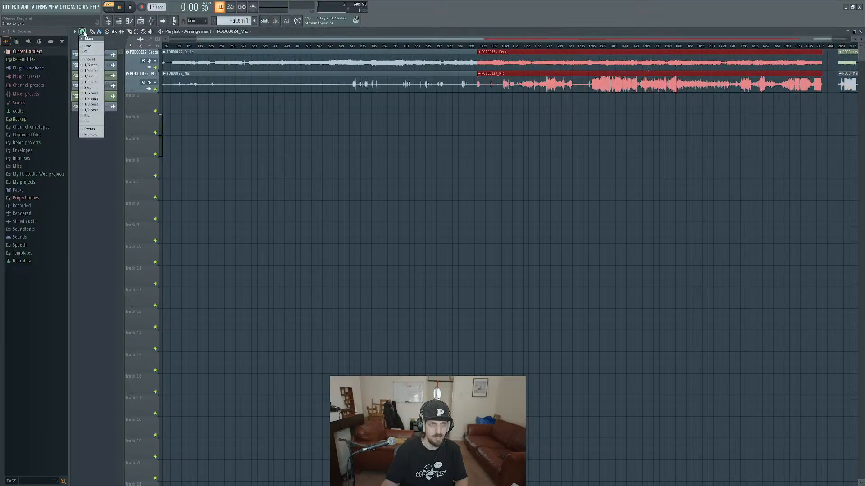
{"action": "left_click", "coordinate": [94, 129]}
{"action": "scroll", "coordinate": [650, 141], "scroll_direction": "down", "scroll_amount": 1, "text": "ctrl"}
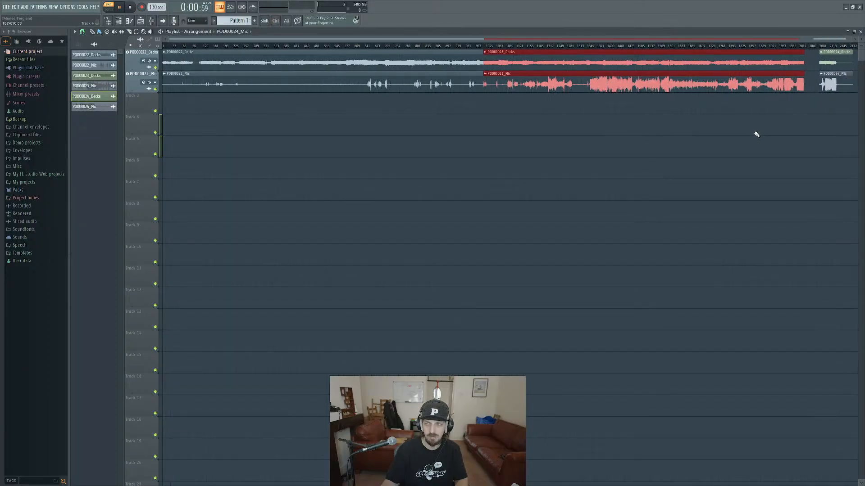
Butt the POD00023 Decks and Mic clips against the end of the POD00022 clips, deleting the stray clip on Track 4.
{"action": "left_click_drag", "start_coordinate": [752, 135], "coordinate": [615, 51], "text": "ctrl"}
{"action": "left_click_drag", "start_coordinate": [536, 55], "coordinate": [563, 56]}
{"action": "left_click", "coordinate": [466, 126]}
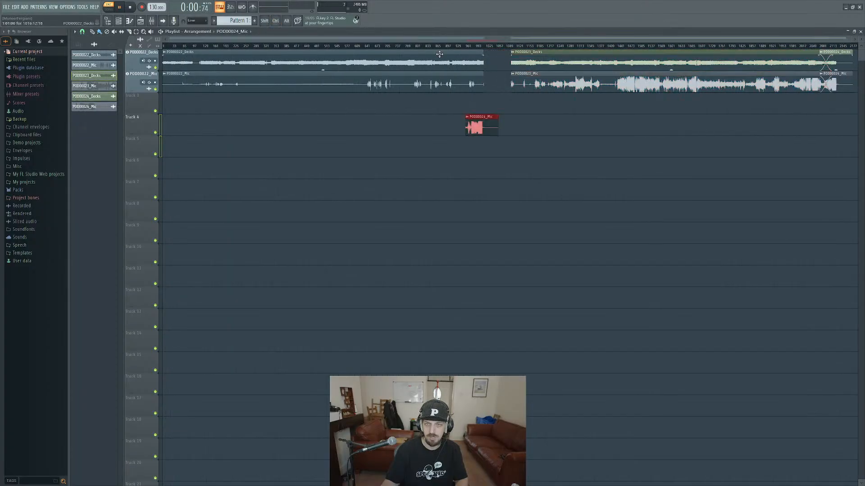
{"action": "right_click", "coordinate": [478, 121]}
{"action": "left_click_drag", "start_coordinate": [489, 113], "coordinate": [495, 52], "text": "ctrl"}
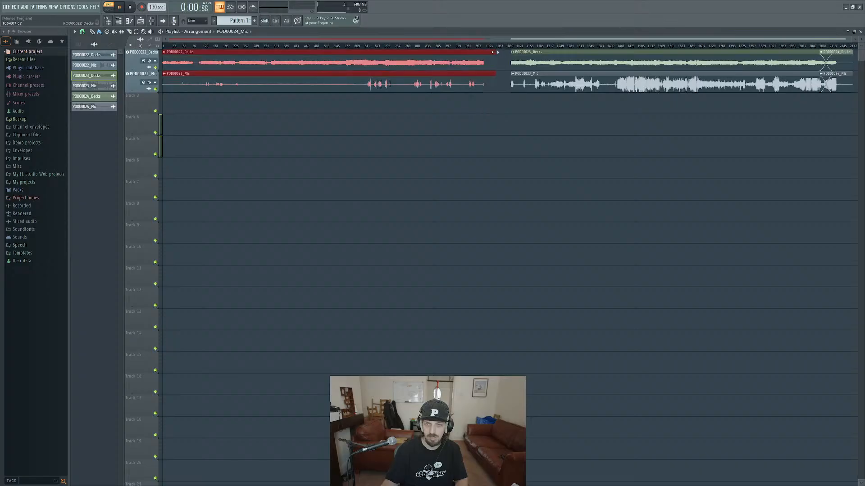
{"action": "left_click_drag", "start_coordinate": [639, 137], "coordinate": [556, 56], "text": "ctrl"}
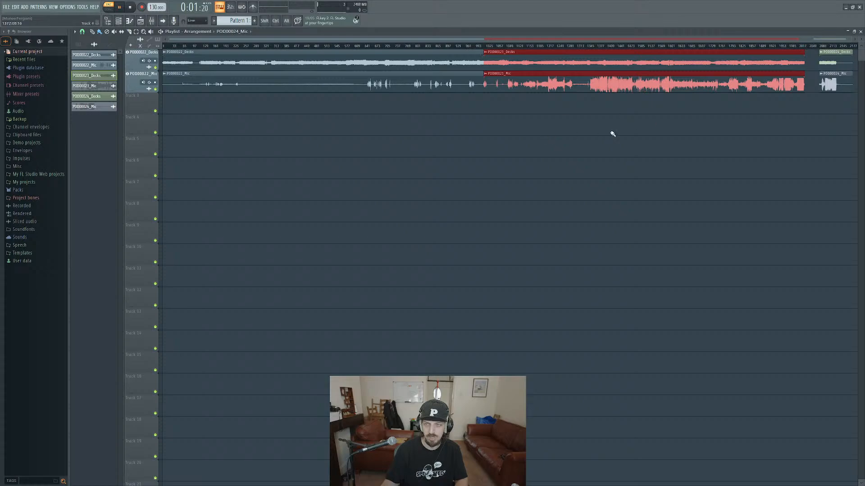
Butt the POD00024 Decks and Mic clips against the end of the POD00023 clips, deleting the stray clip on Track 5.
{"action": "left_click_drag", "start_coordinate": [838, 118], "coordinate": [819, 56], "text": "ctrl"}
{"action": "left_click", "coordinate": [800, 149]}
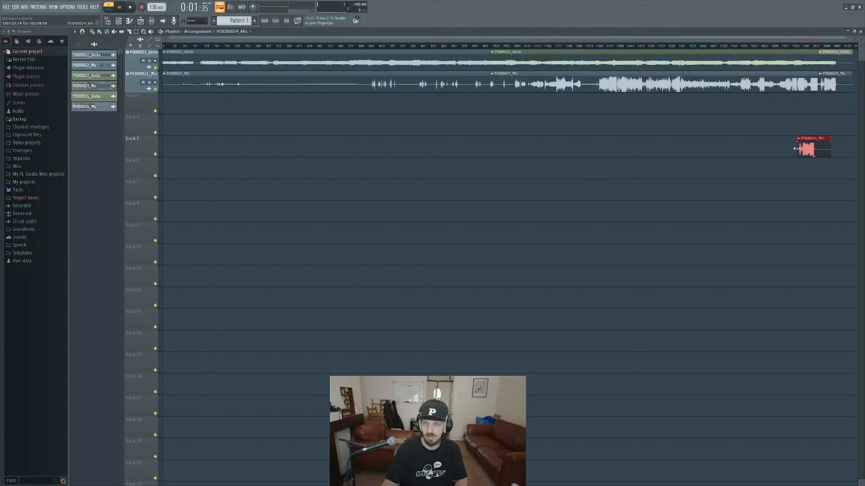
{"action": "right_click", "coordinate": [805, 150]}
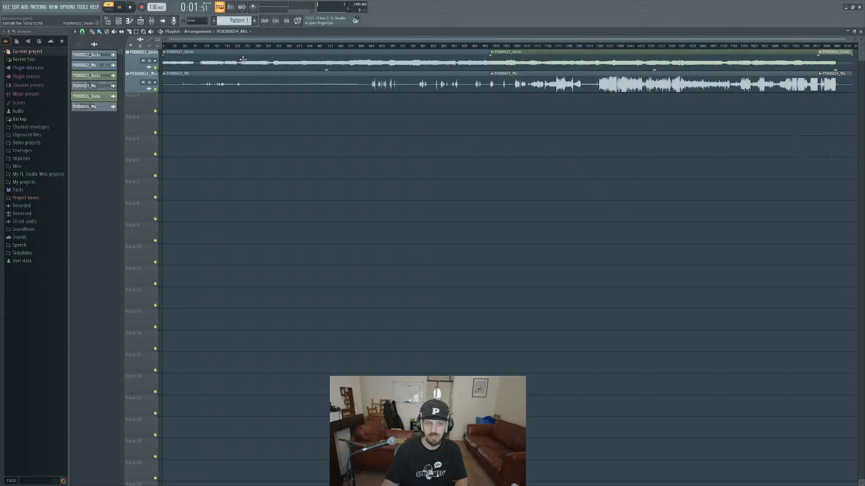
Play the arrangement from several points in the POD00022 recording to check its audio, then stop playback.
{"action": "left_click", "coordinate": [166, 45]}
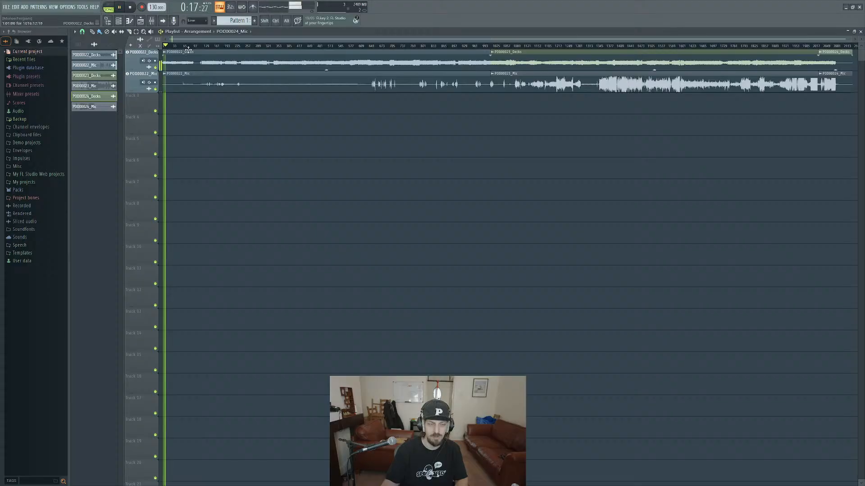
{"action": "key", "text": "space"}
{"action": "left_click", "coordinate": [351, 46]}
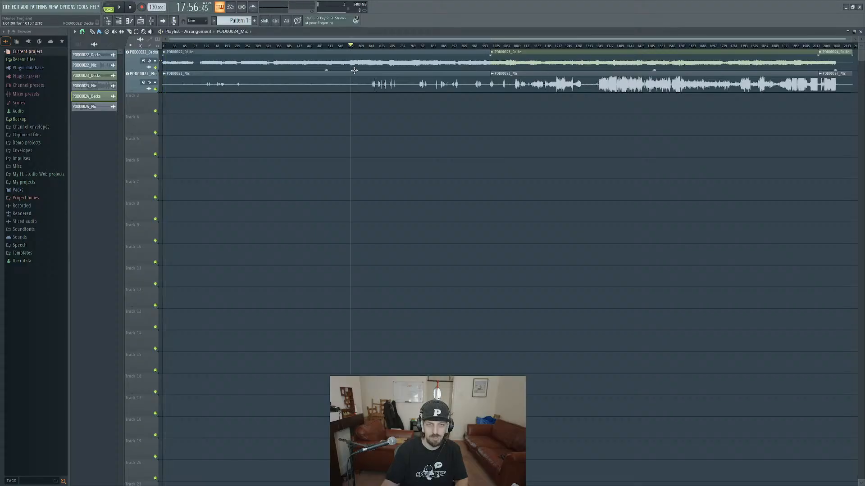
{"action": "key", "text": "space"}
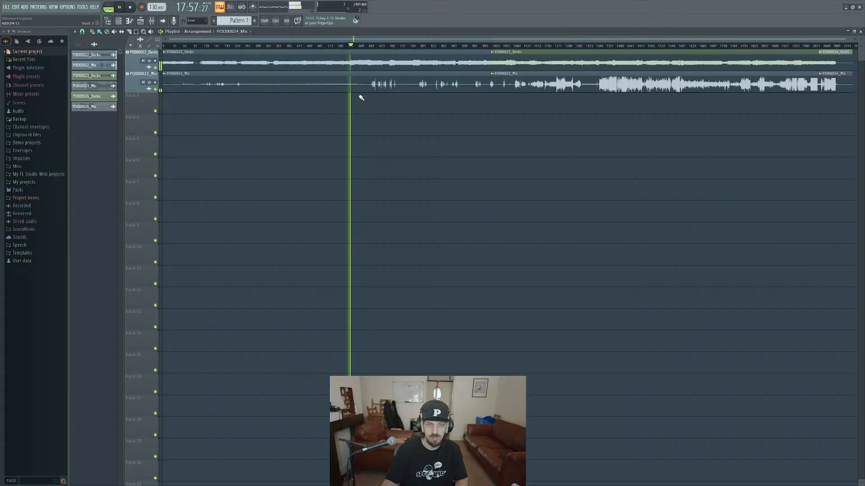
{"action": "left_click", "coordinate": [326, 45]}
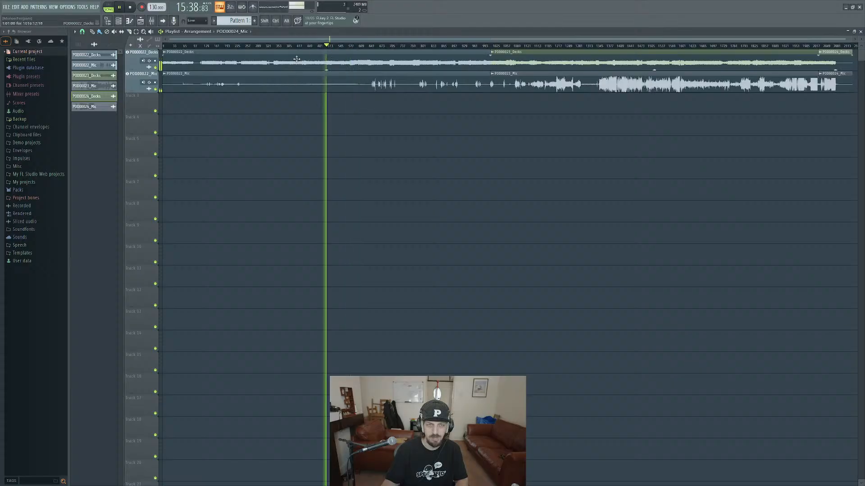
{"action": "left_click", "coordinate": [297, 45]}
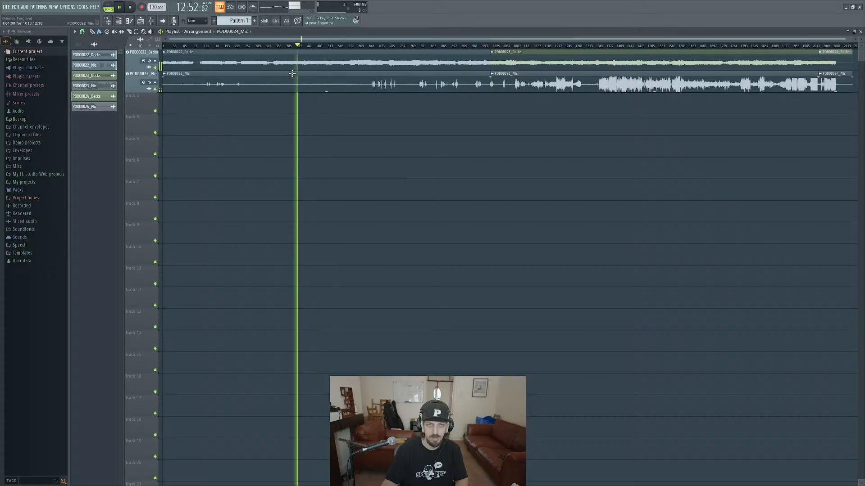
{"action": "left_click", "coordinate": [277, 46]}
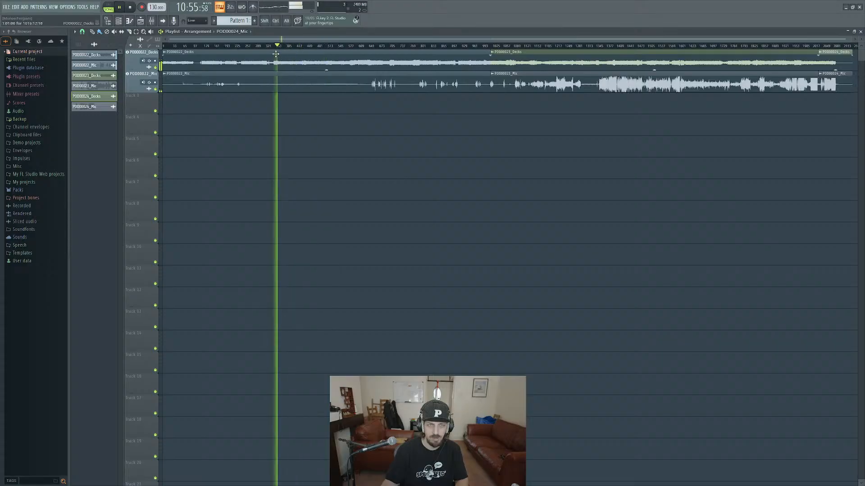
{"action": "left_click", "coordinate": [273, 46]}
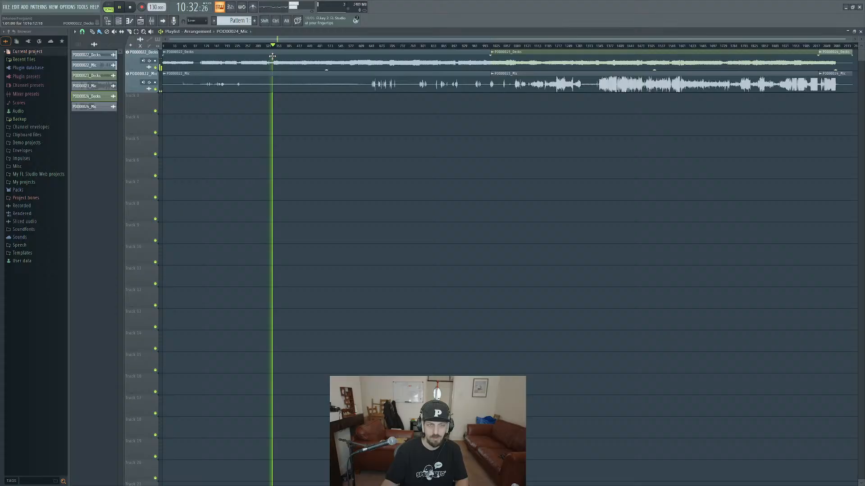
{"action": "left_click", "coordinate": [266, 46]}
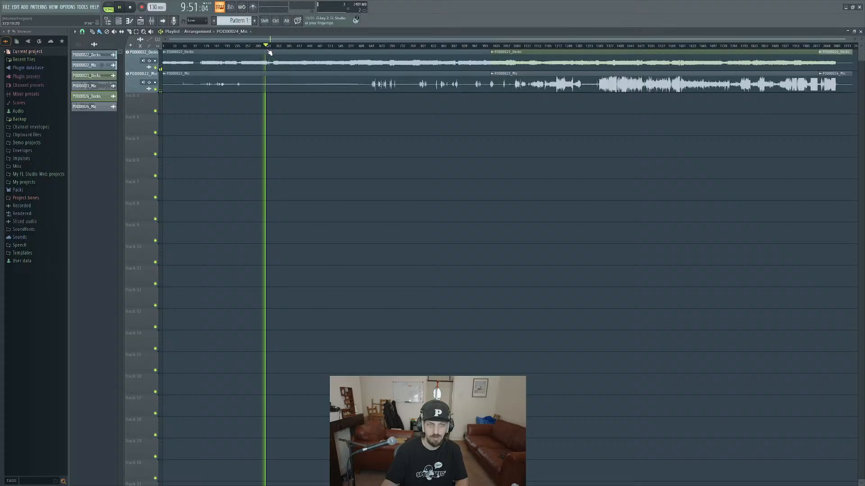
{"action": "left_click", "coordinate": [248, 45]}
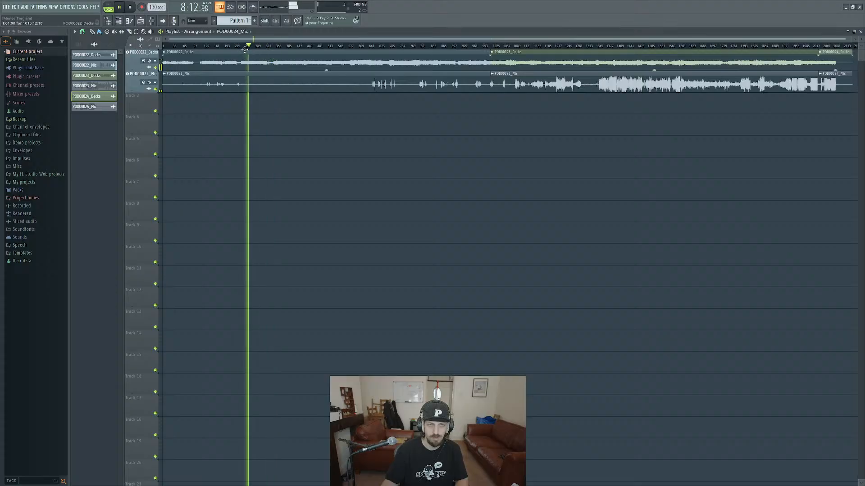
{"action": "left_click", "coordinate": [241, 46]}
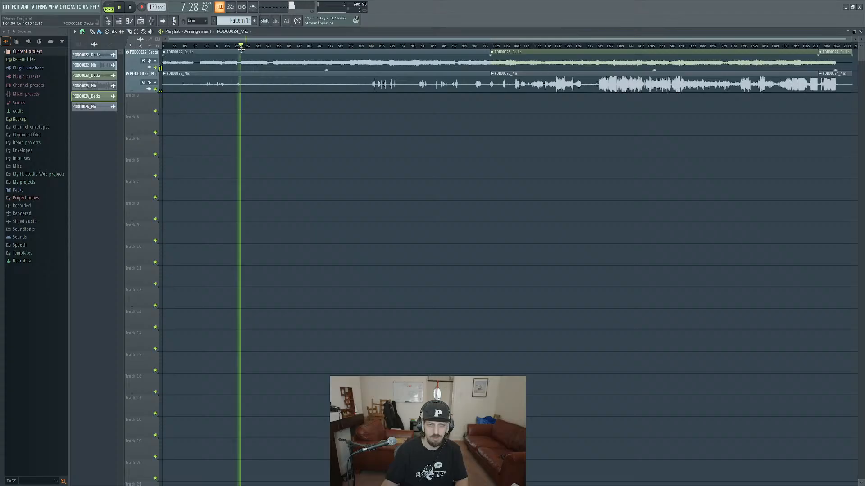
{"action": "key", "text": "space"}
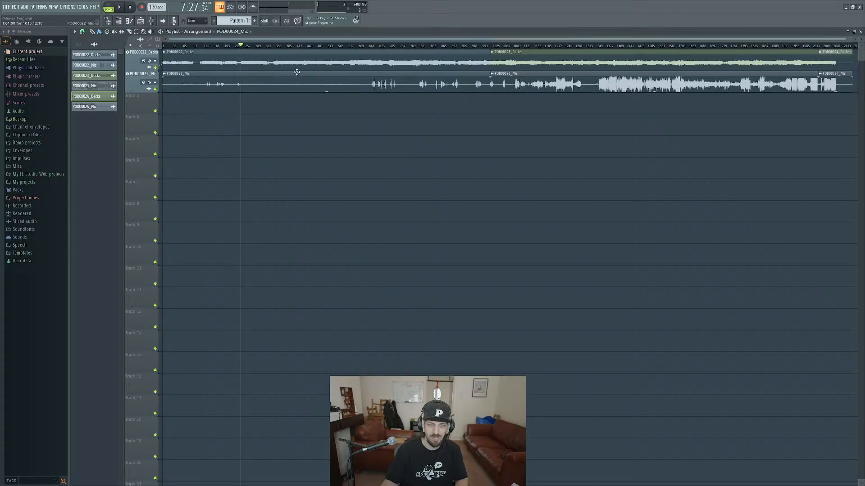
Play the arrangement from several points in the middle of the POD00022 recording to find where the mic level changes, and stop playback.
{"action": "left_click", "coordinate": [369, 46]}
{"action": "key", "text": "space"}
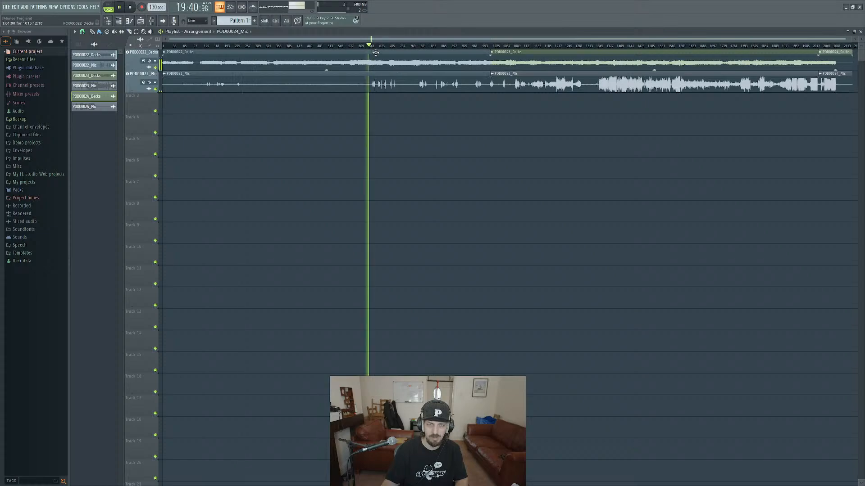
{"action": "left_click", "coordinate": [272, 48]}
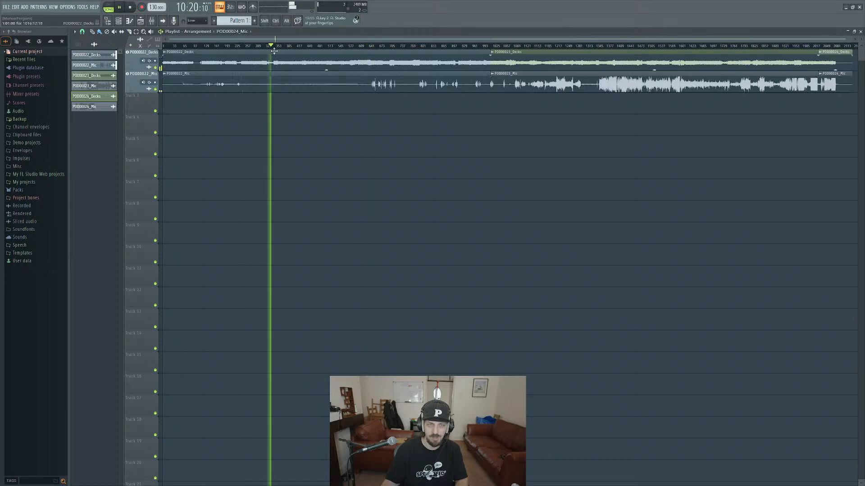
{"action": "left_click", "coordinate": [343, 52]}
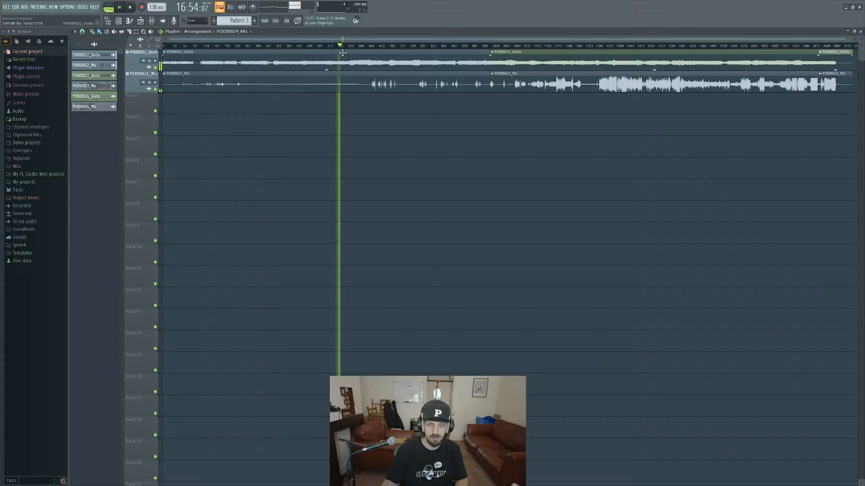
{"action": "left_click", "coordinate": [329, 52]}
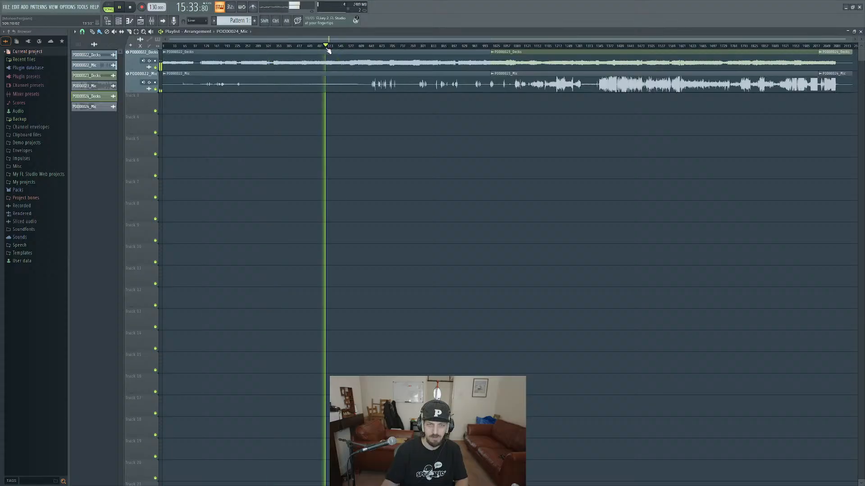
{"action": "key", "text": "space"}
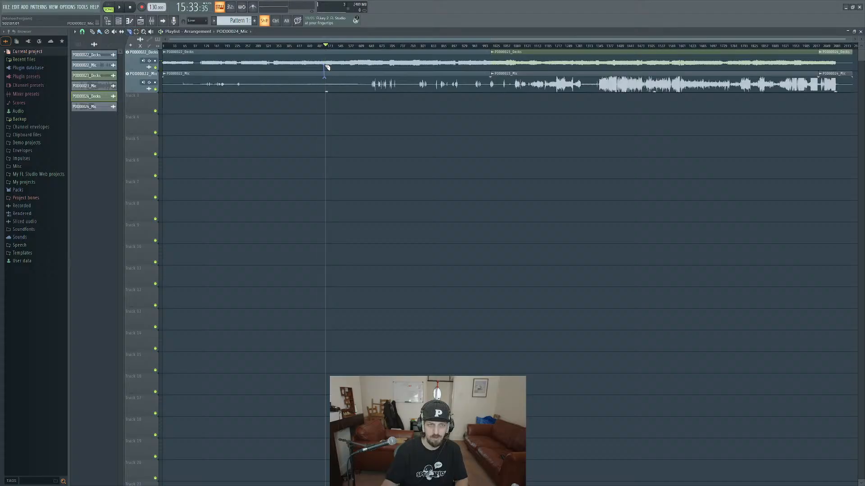
Try slicing the POD00022 Decks and Mic clips at the playhead and undo the cut.
{"action": "left_click_drag", "start_coordinate": [327, 67], "coordinate": [328, 96]}
{"action": "key", "text": "ctrl+z"}
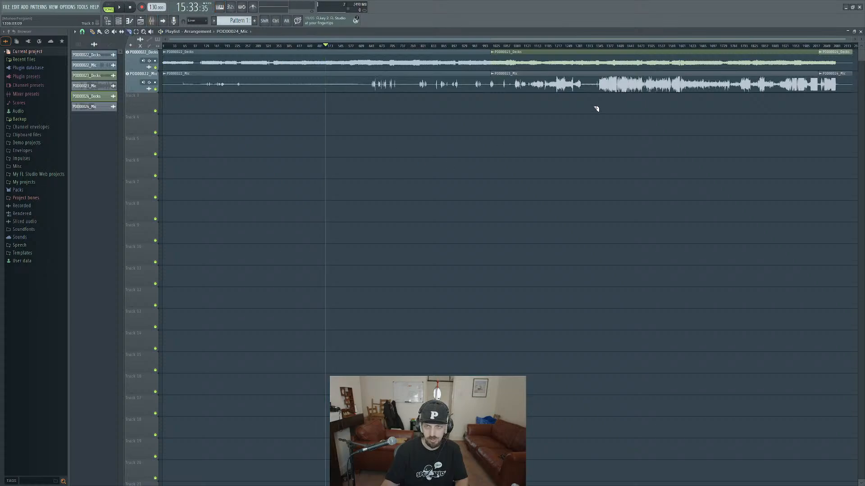
Play the early part of the POD00023 recording to check its mix of decks and mic, stopping playback.
{"action": "left_click", "coordinate": [515, 46]}
{"action": "key", "text": "space"}
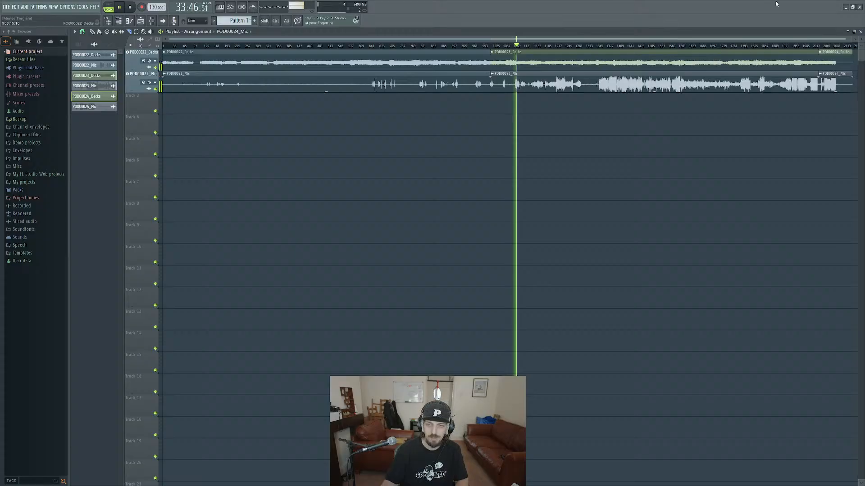
{"action": "key", "text": "space"}
{"action": "key", "text": "space"}
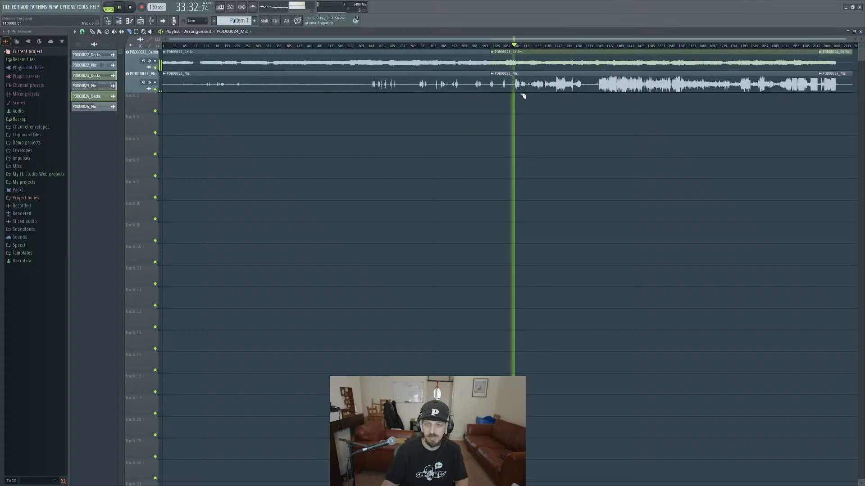
{"action": "key", "text": "space"}
Play the loud POD00023 Mic passage around bar 1400 and examine its waveform closely, stopping playback.
{"action": "scroll", "coordinate": [525, 98], "scroll_direction": "up", "scroll_amount": 1, "text": "alt"}
{"action": "scroll", "coordinate": [523, 108], "scroll_direction": "up", "scroll_amount": 5, "text": "ctrl"}
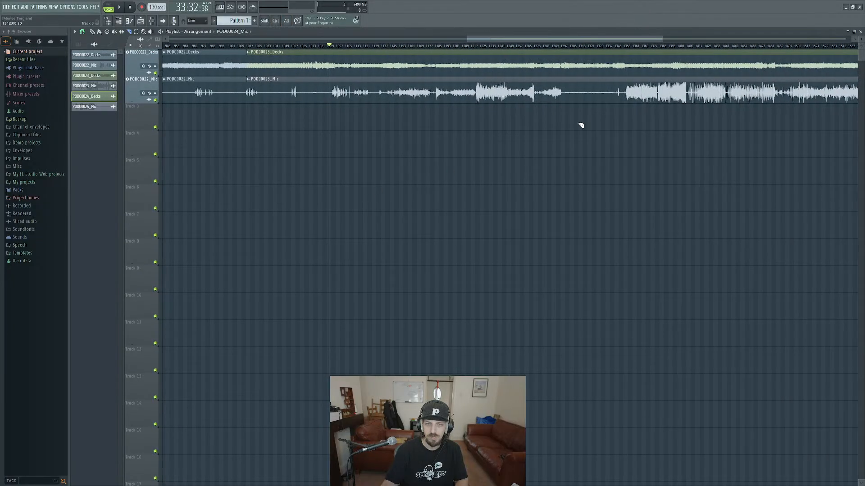
{"action": "left_click", "coordinate": [676, 49]}
{"action": "key", "text": "space"}
{"action": "scroll", "coordinate": [681, 119], "scroll_direction": "up", "scroll_amount": 2, "text": "alt"}
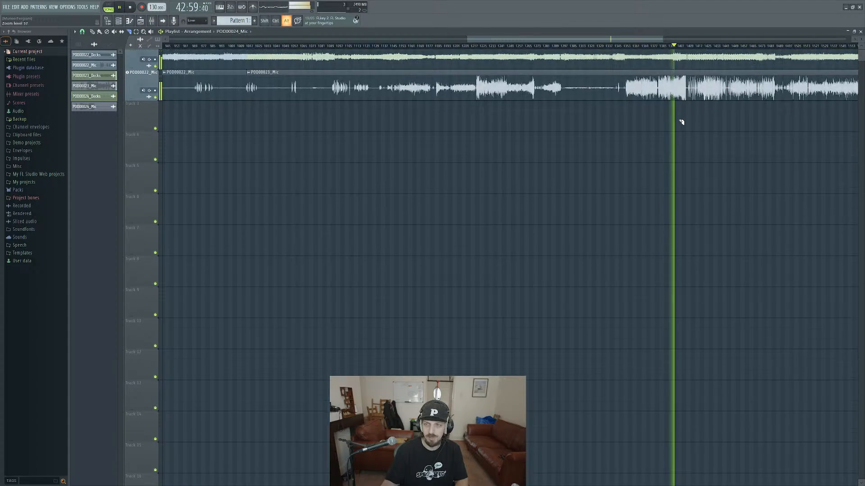
{"action": "scroll", "coordinate": [688, 118], "scroll_direction": "up", "scroll_amount": 4, "text": "ctrl"}
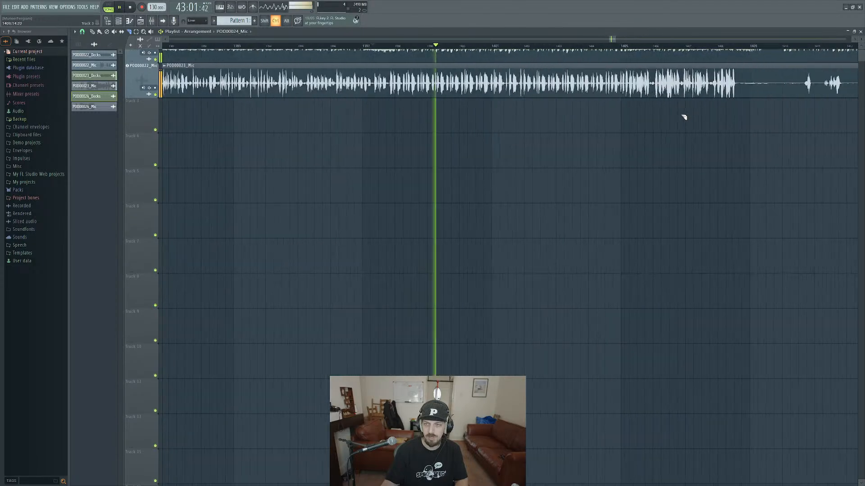
{"action": "scroll", "coordinate": [685, 117], "scroll_direction": "up", "scroll_amount": 4, "text": "ctrl"}
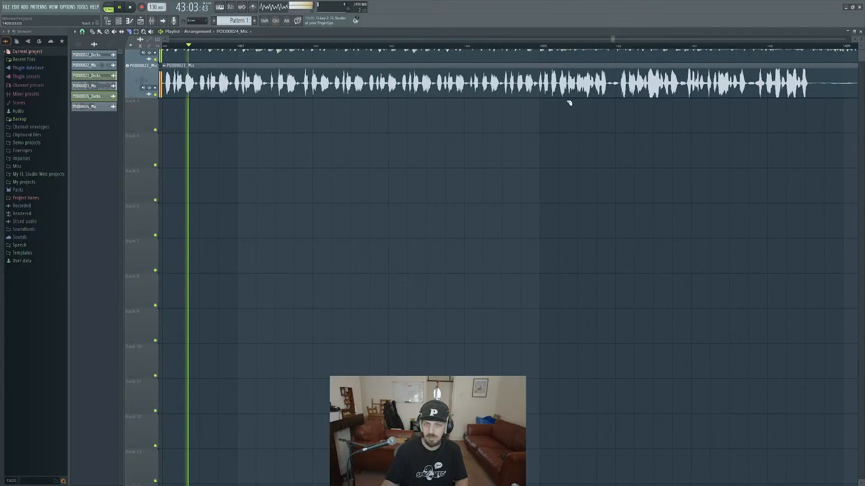
{"action": "key", "text": "space"}
Survey the POD00023 and POD00024 waveforms and play from the sudden mic level jump in the earlier part of POD00023.
{"action": "scroll", "coordinate": [611, 149], "scroll_direction": "down", "scroll_amount": 8, "text": "ctrl"}
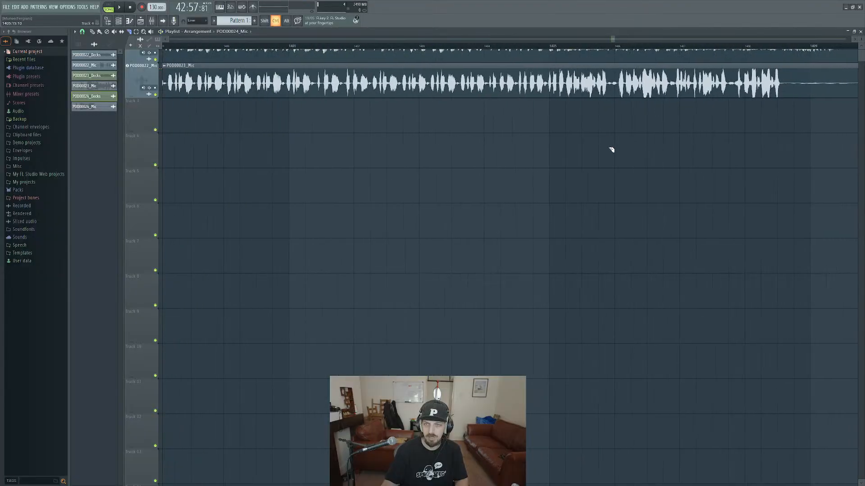
{"action": "scroll", "coordinate": [605, 148], "scroll_direction": "down", "scroll_amount": 5, "text": "ctrl"}
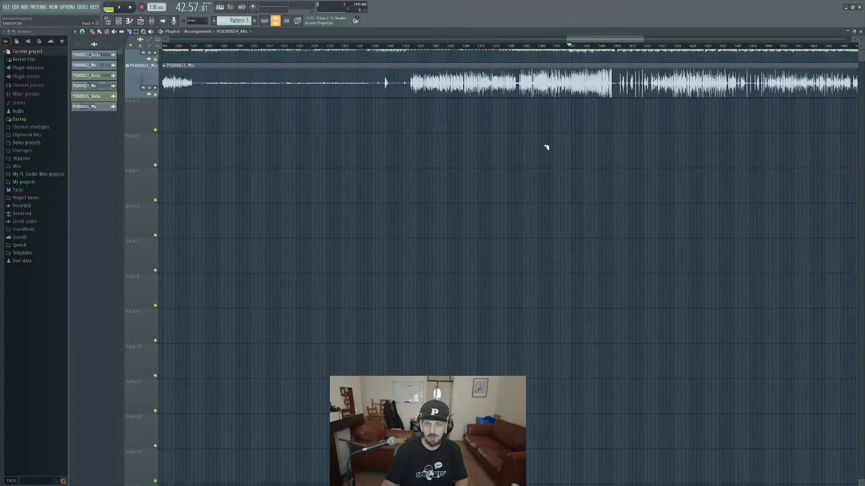
{"action": "scroll", "coordinate": [518, 162], "scroll_direction": "up", "scroll_amount": 2}
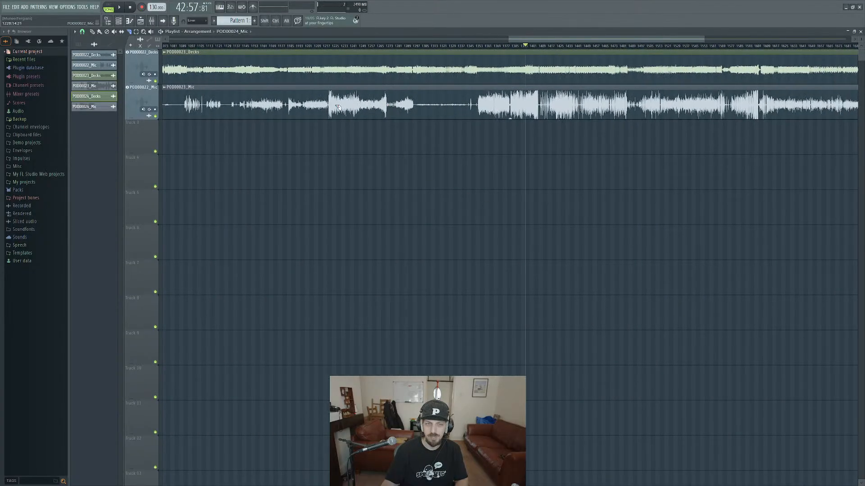
{"action": "left_click_drag", "start_coordinate": [359, 121], "coordinate": [385, 114]}
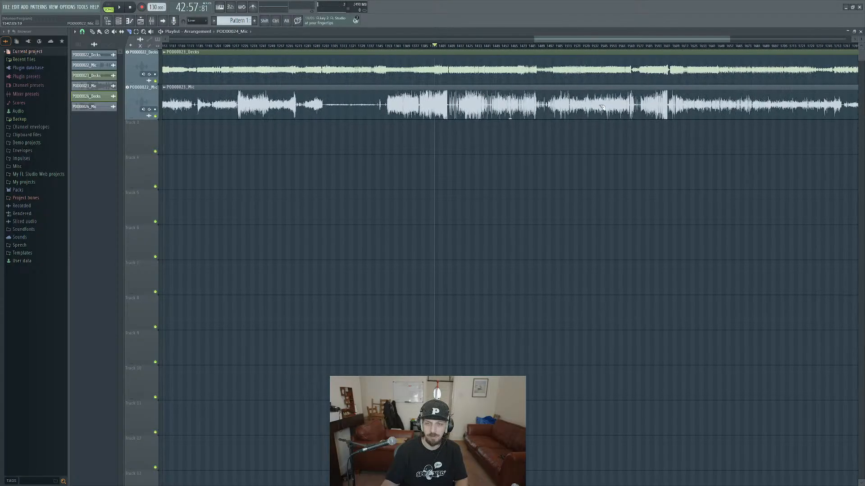
{"action": "scroll", "coordinate": [764, 143], "scroll_direction": "down", "scroll_amount": 4}
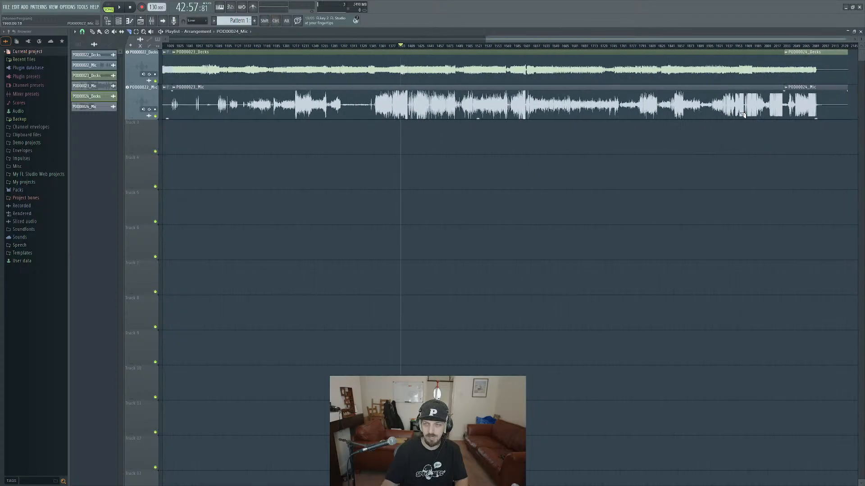
{"action": "scroll", "coordinate": [585, 144], "scroll_direction": "left", "scroll_amount": 3}
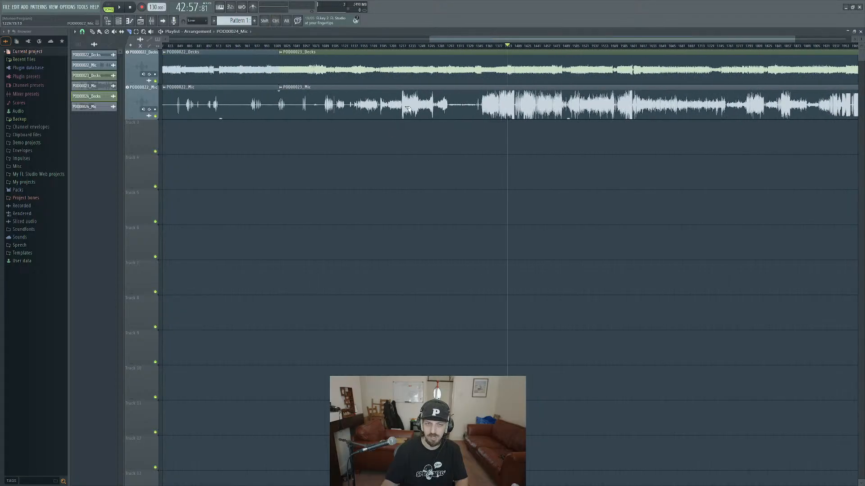
{"action": "left_click", "coordinate": [401, 45]}
{"action": "key", "text": "space"}
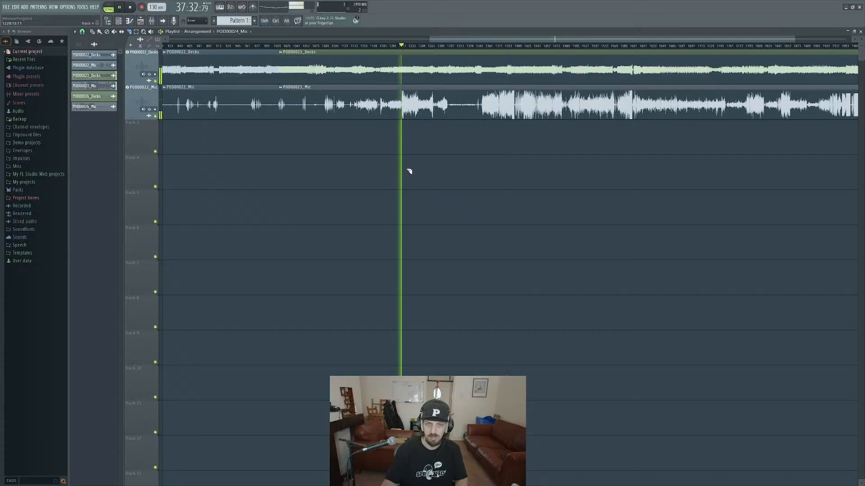
{"action": "key", "text": "space"}
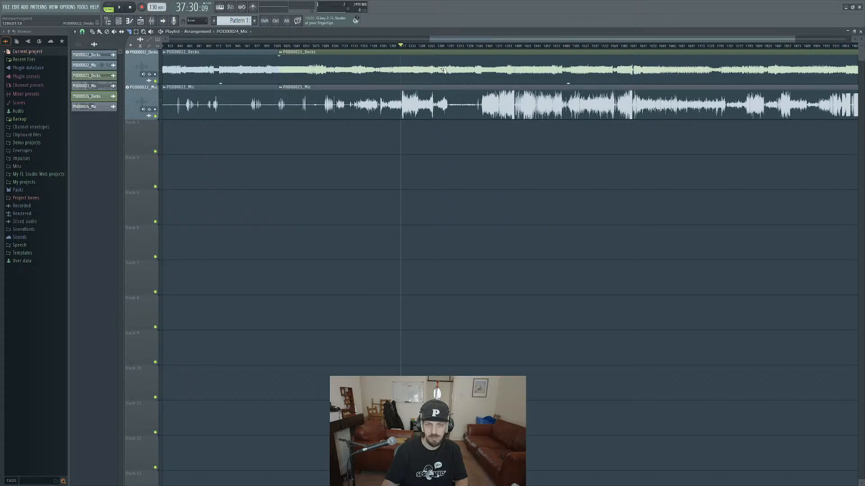
Play the end of the louder mic passage and the start of the quiet stretch near bar 1300, stopping there.
{"action": "left_click", "coordinate": [445, 46]}
{"action": "key", "text": "space"}
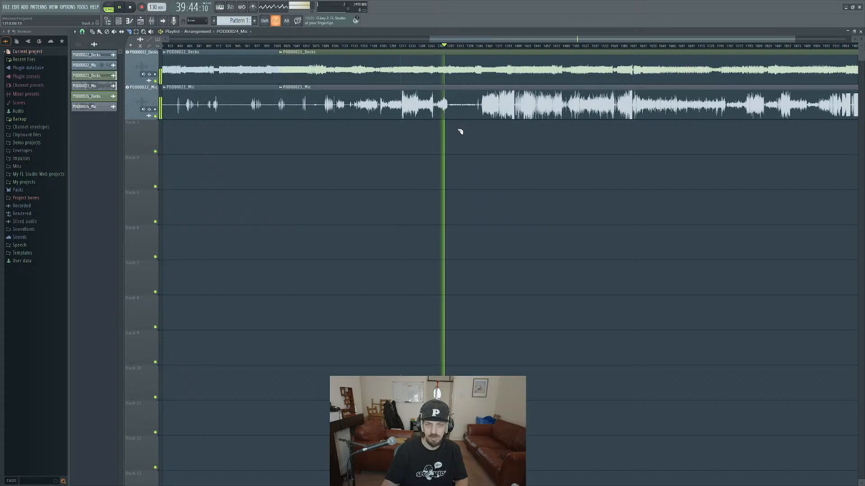
{"action": "scroll", "coordinate": [457, 131], "scroll_direction": "up", "scroll_amount": 2}
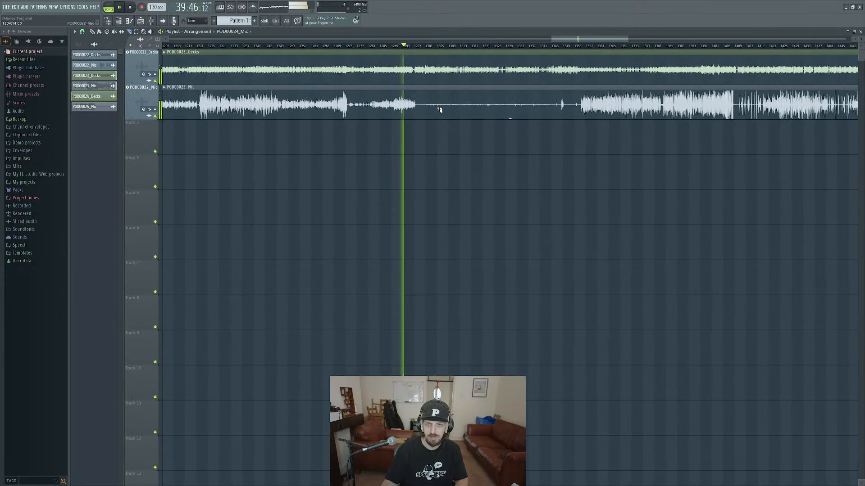
{"action": "left_click", "coordinate": [423, 46]}
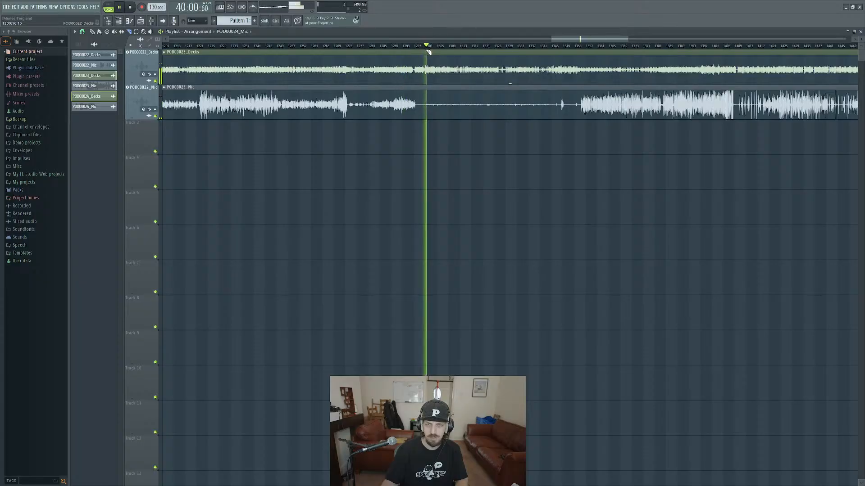
{"action": "key", "text": "space"}
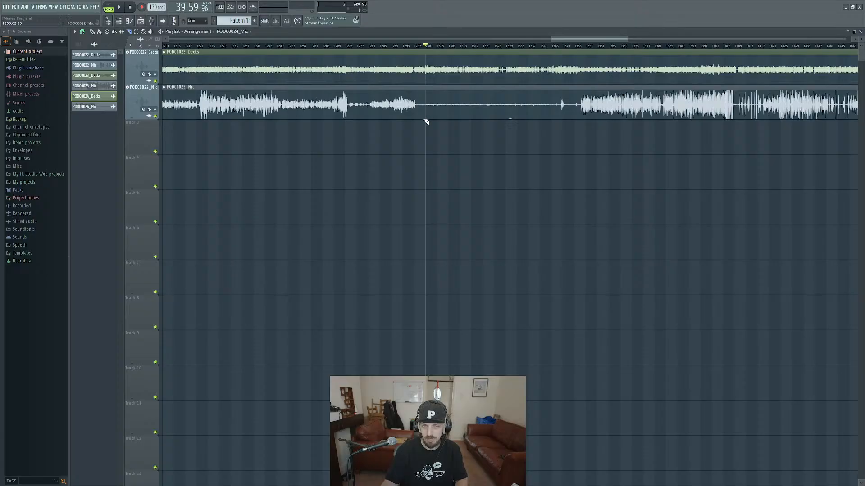
Slice the POD00023 Mic clip at both ends of its quiet stretch, at about bars 1300 and 1351.
{"action": "key", "text": "shift"}
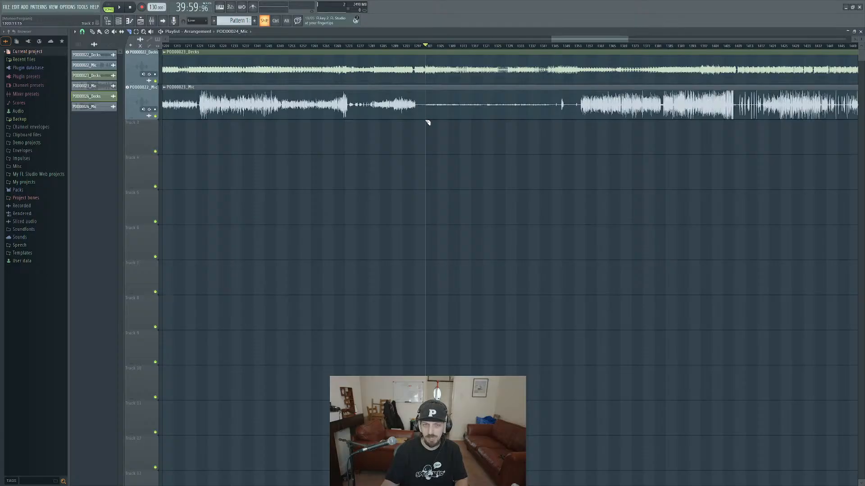
{"action": "left_click", "coordinate": [427, 89], "text": "shift"}
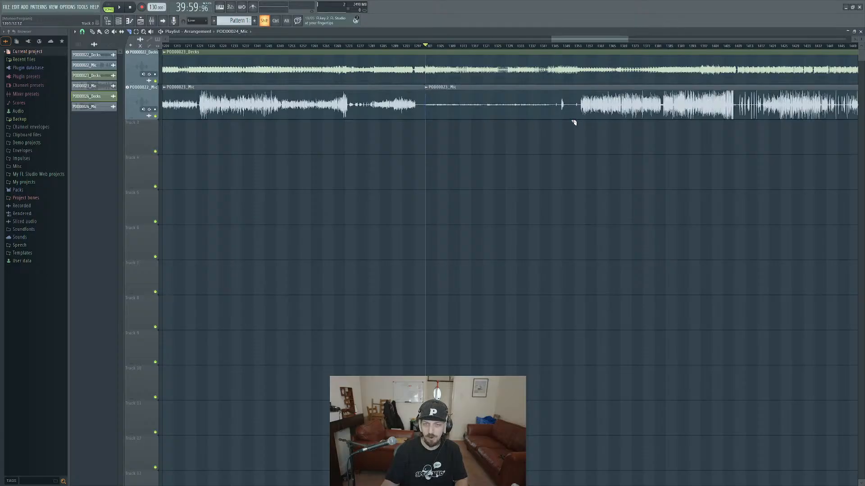
{"action": "left_click", "coordinate": [575, 88], "text": "shift"}
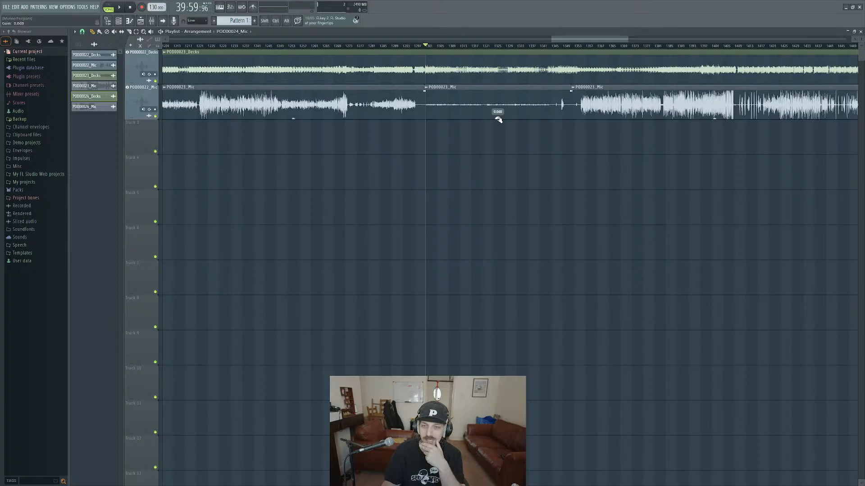
Try raising the gain of the isolated quiet POD00023 Mic clip and undo the change.
{"action": "left_click_drag", "start_coordinate": [497, 118], "coordinate": [497, 102]}
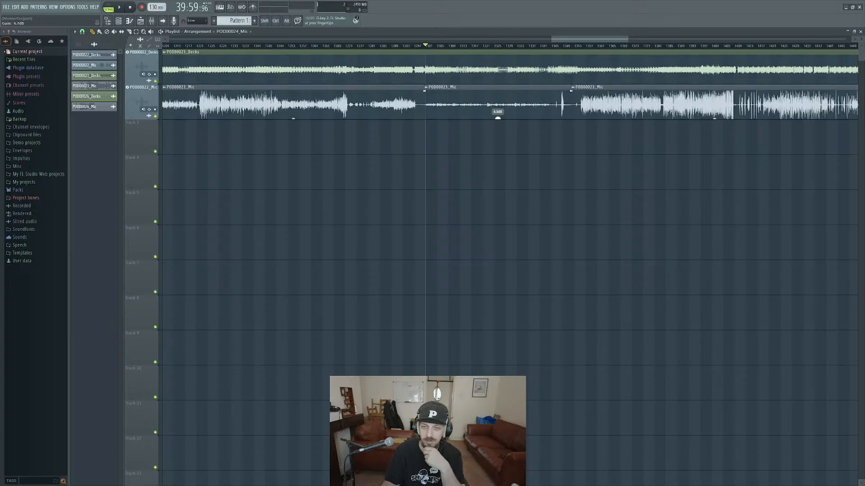
{"action": "key", "text": "ctrl+z"}
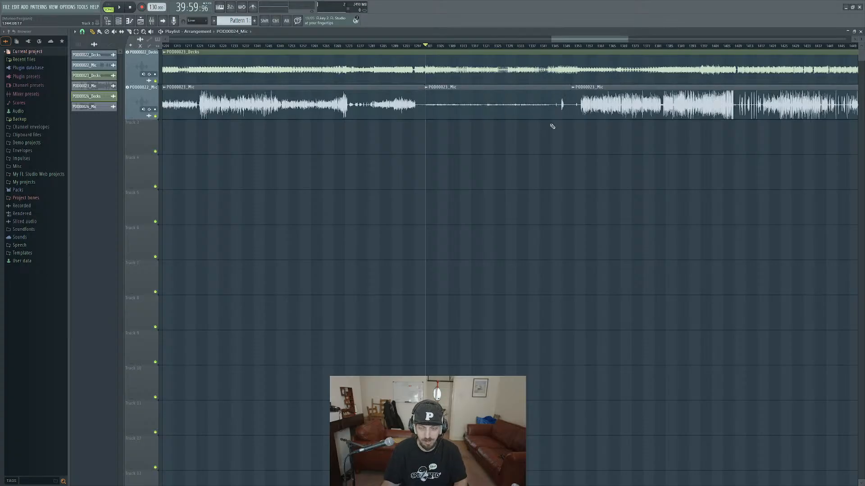
Slice the quiet POD00023 Mic clip around the short spike near its end, undoing a trial gain increase.
{"action": "key", "text": "shift"}
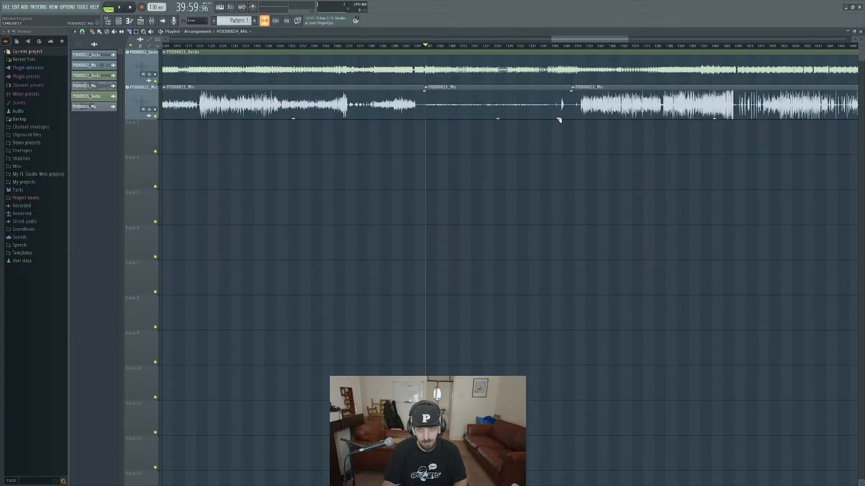
{"action": "left_click", "coordinate": [562, 90]}
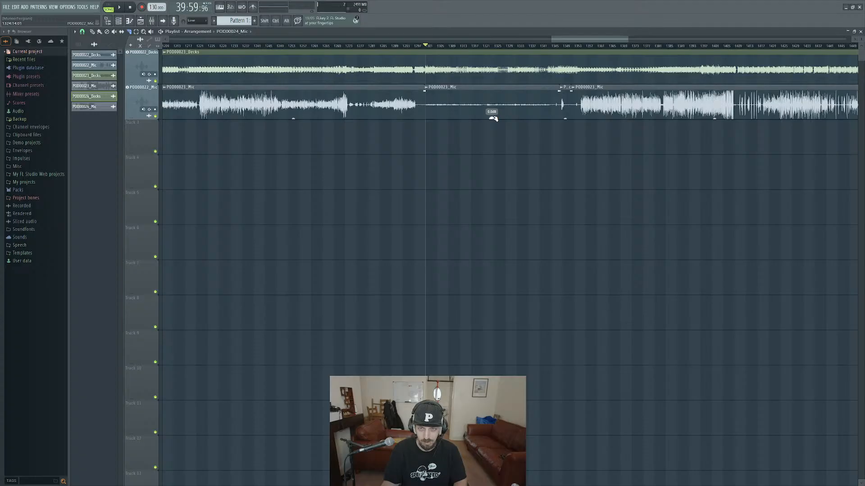
{"action": "left_click_drag", "start_coordinate": [494, 119], "coordinate": [494, 102]}
{"action": "key", "text": "ctrl+z"}
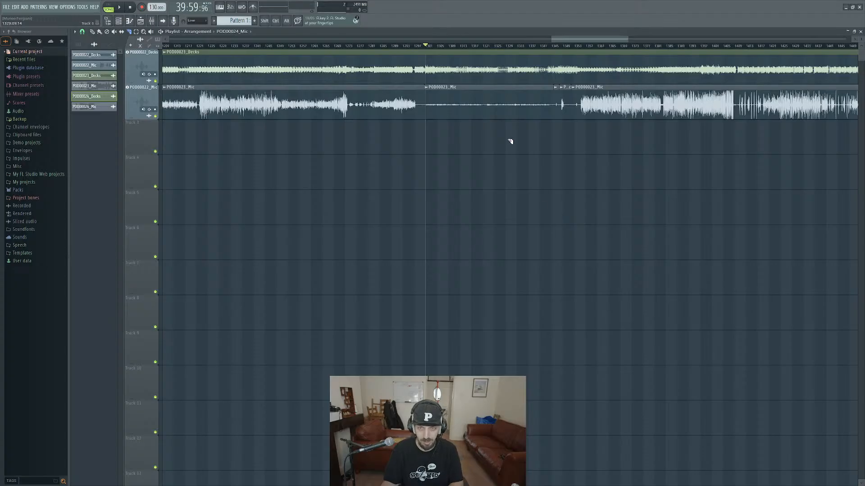
Raise the gain of the quiet POD00023 Mic clip to match its neighbours and play it with the Decks track muted.
{"action": "left_click_drag", "start_coordinate": [489, 118], "coordinate": [489, 102]}
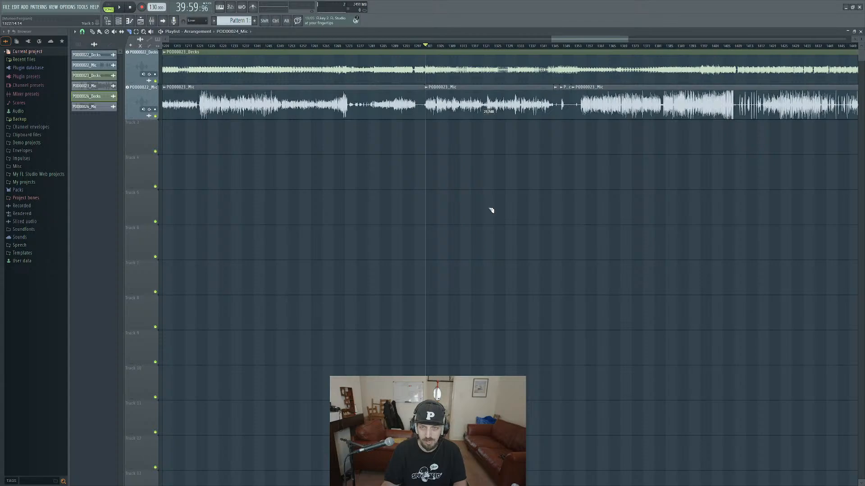
{"action": "key", "text": "space"}
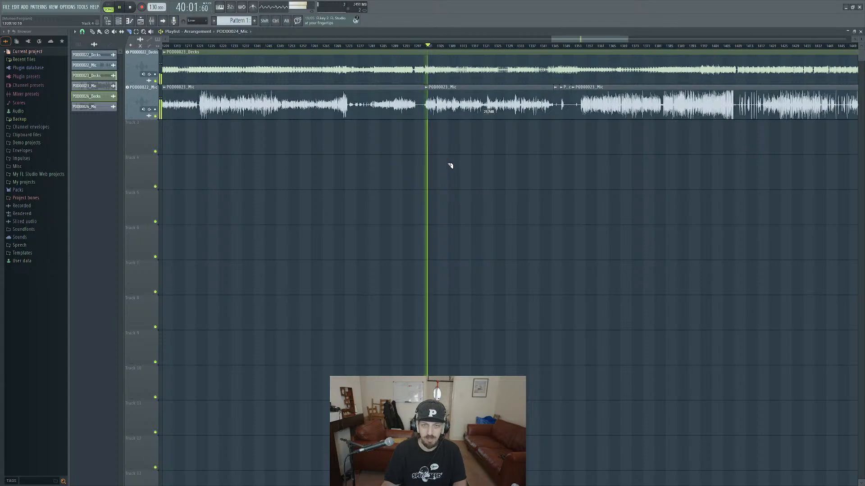
{"action": "left_click", "coordinate": [156, 81]}
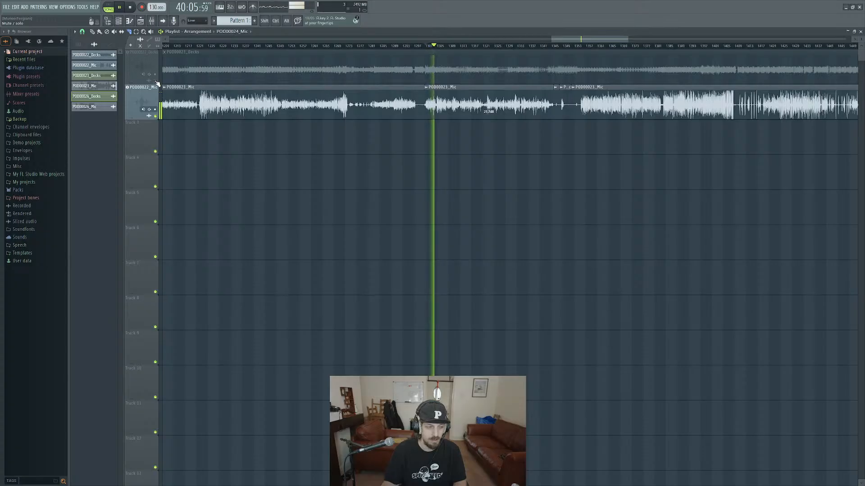
Play the Mic track alone from about bars 1290 and 1309 to compare the level before and inside the raised clip.
{"action": "key", "text": "space"}
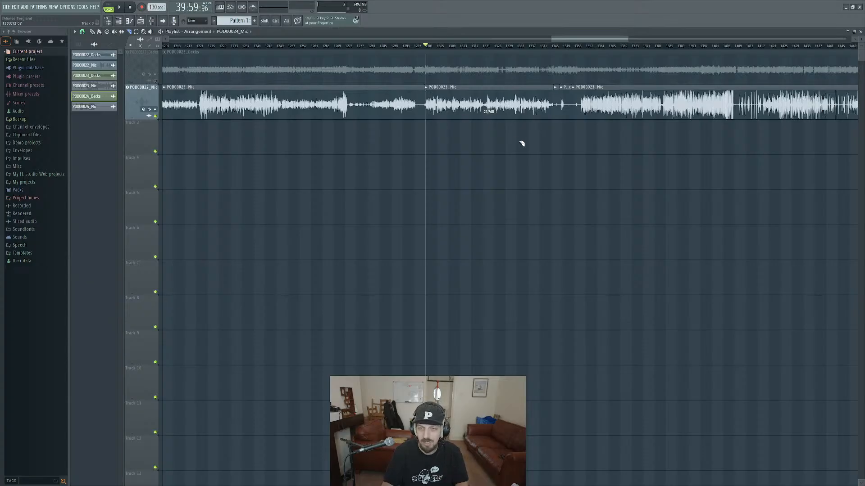
{"action": "left_click_drag", "start_coordinate": [522, 143], "coordinate": [496, 148]}
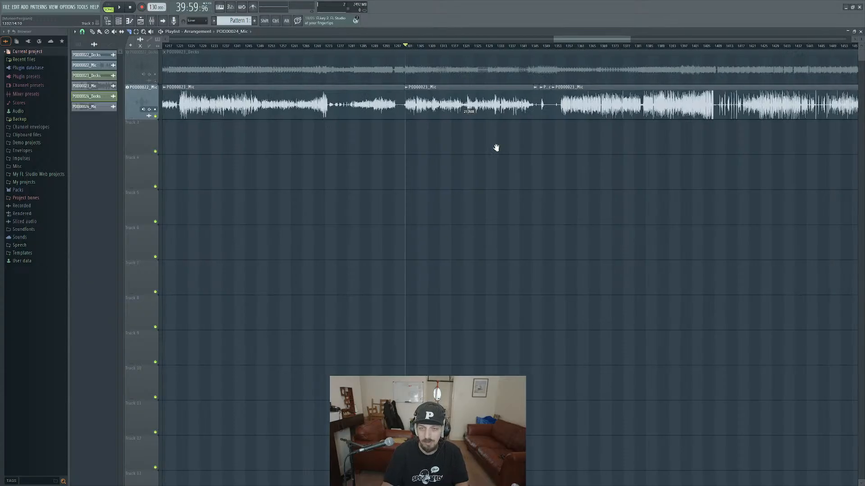
{"action": "left_click", "coordinate": [376, 46]}
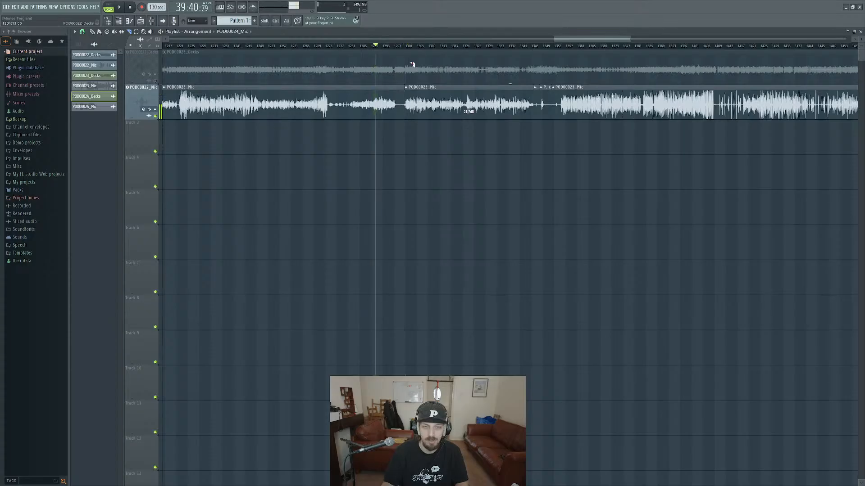
{"action": "key", "text": "space"}
{"action": "left_click", "coordinate": [428, 45]}
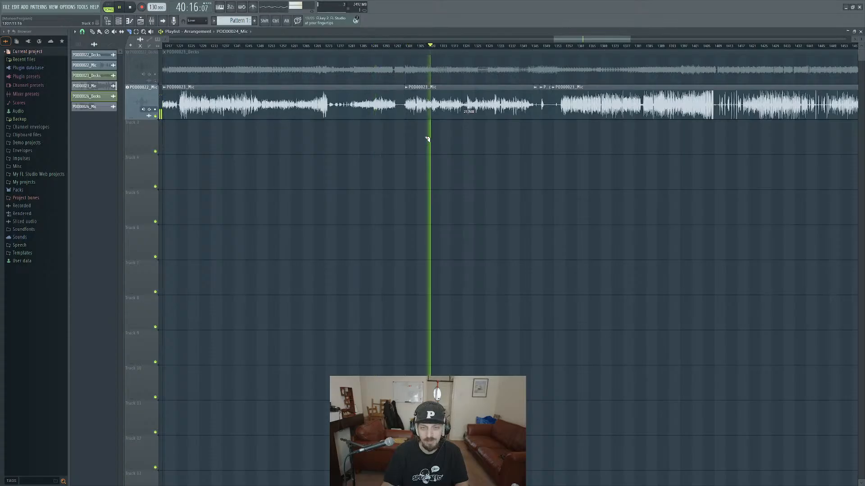
{"action": "key", "text": "space"}
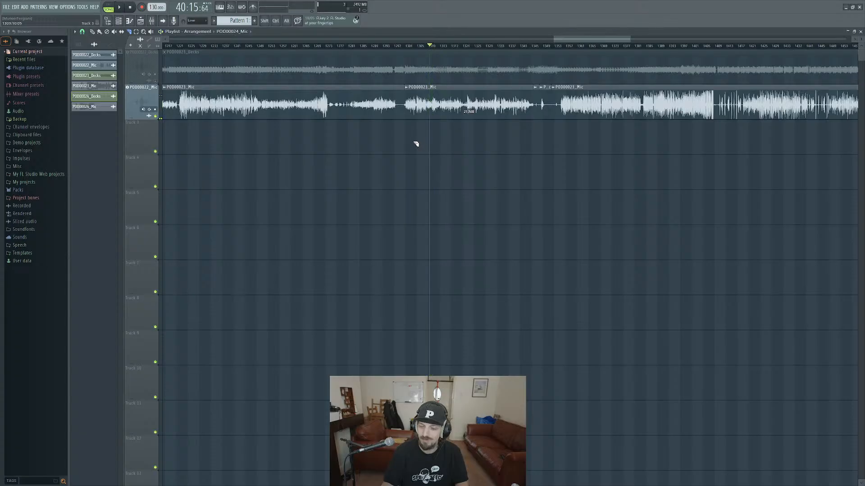
Unmute the Decks track and play both tracks together from about bars 1309 and 1274.
{"action": "left_click", "coordinate": [158, 81]}
{"action": "key", "text": "space"}
{"action": "key", "text": "space"}
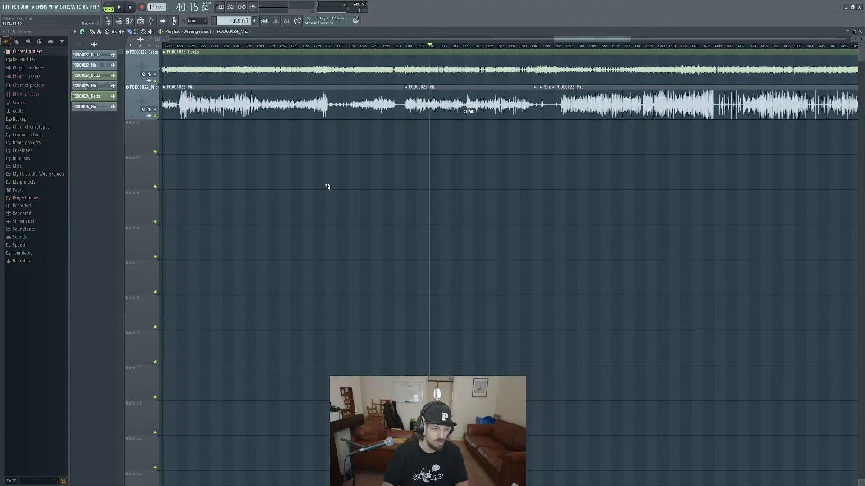
{"action": "left_click", "coordinate": [334, 48]}
{"action": "key", "text": "space"}
{"action": "key", "text": "space"}
Look over the mic waveform across the whole arrangement for remaining stretches with uneven levels.
{"action": "left_click_drag", "start_coordinate": [342, 136], "coordinate": [355, 136]}
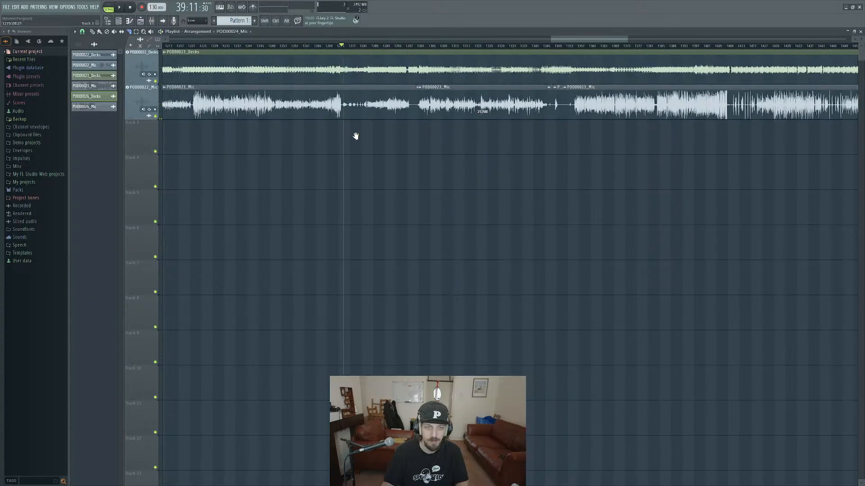
{"action": "scroll", "coordinate": [355, 136], "scroll_direction": "left", "scroll_amount": 6}
{"action": "scroll", "coordinate": [446, 145], "scroll_direction": "down", "scroll_amount": 1}
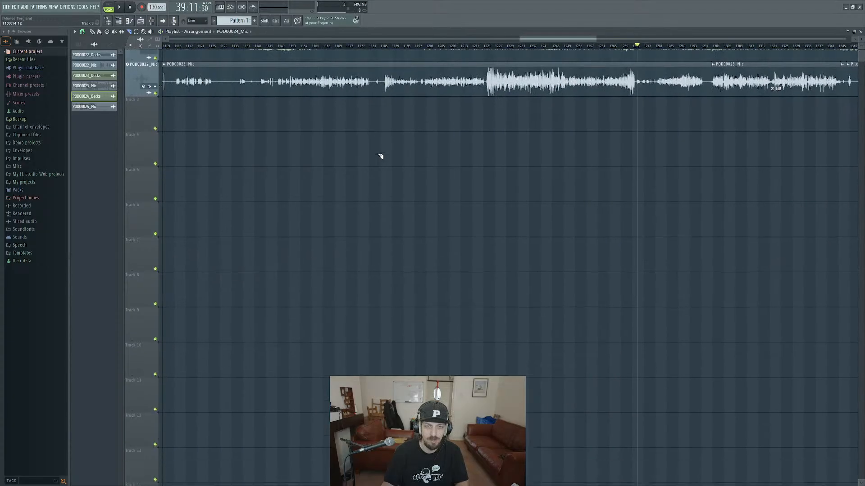
{"action": "scroll", "coordinate": [380, 155], "scroll_direction": "up", "scroll_amount": 1}
{"action": "scroll", "coordinate": [407, 189], "scroll_direction": "down", "scroll_amount": 2, "text": "ctrl"}
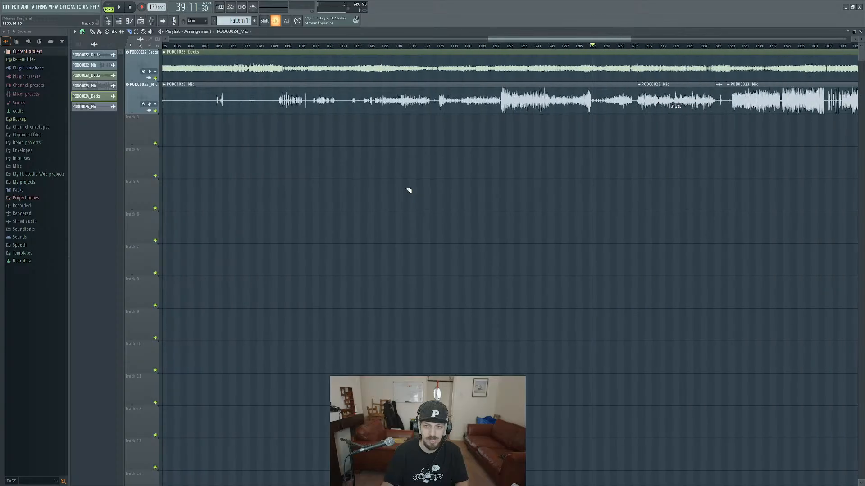
{"action": "scroll", "coordinate": [408, 190], "scroll_direction": "down", "scroll_amount": 6, "text": "ctrl"}
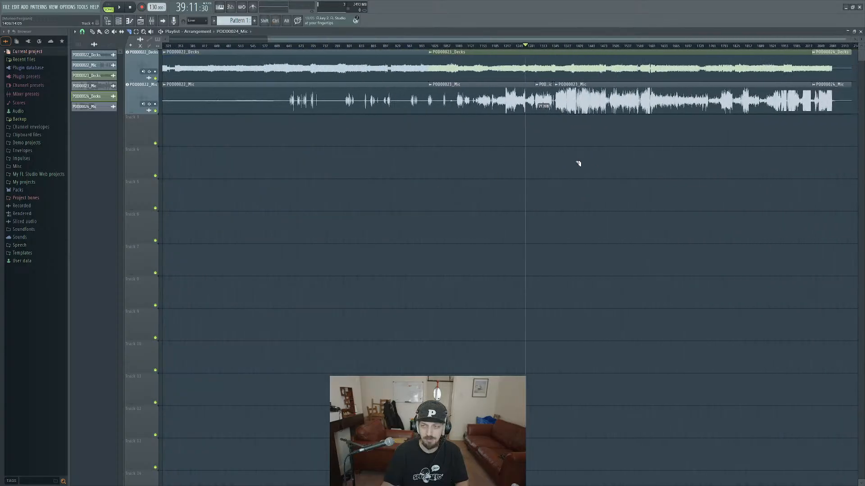
{"action": "scroll", "coordinate": [491, 141], "scroll_direction": "down", "scroll_amount": 1}
{"action": "scroll", "coordinate": [491, 138], "scroll_direction": "up", "scroll_amount": 3, "text": "ctrl"}
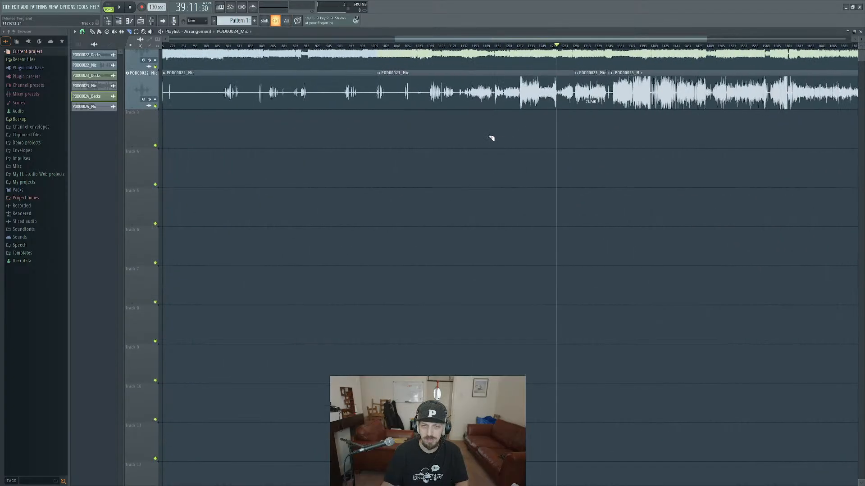
{"action": "scroll", "coordinate": [486, 122], "scroll_direction": "up", "scroll_amount": 4, "text": "ctrl"}
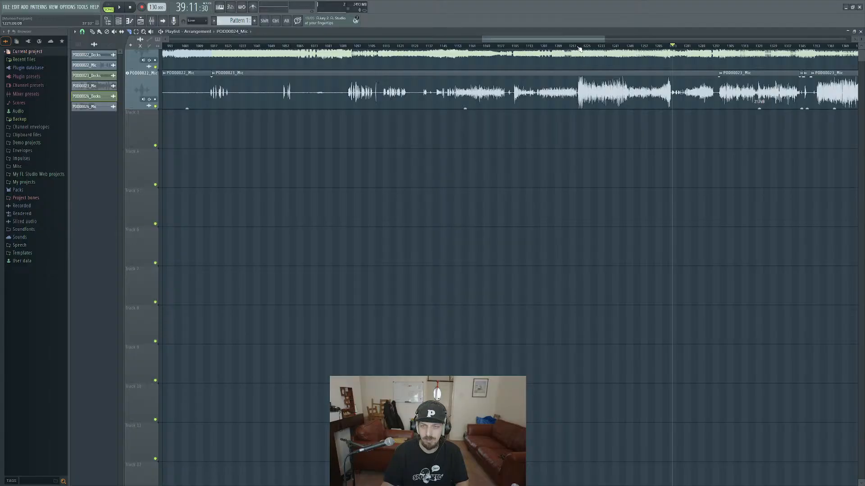
Show the mixer and briefly play the arrangement from about bar 1210.
{"action": "left_click", "coordinate": [559, 46]}
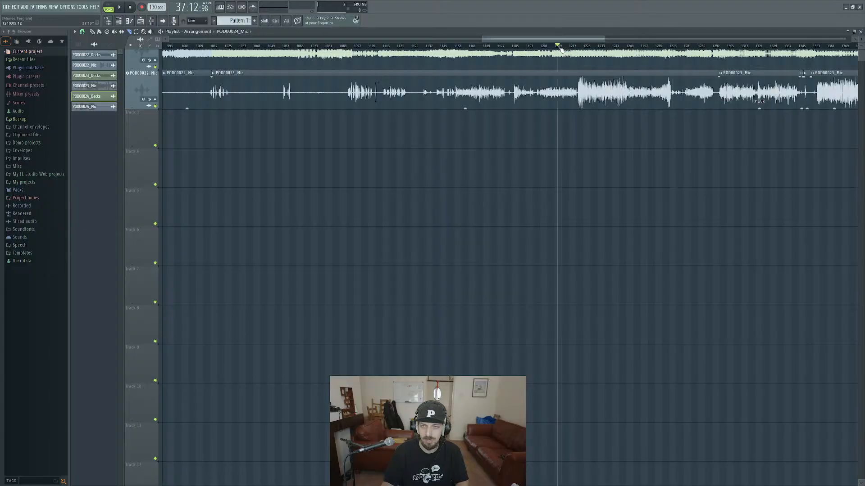
{"action": "left_click", "coordinate": [155, 24]}
{"action": "key", "text": "space"}
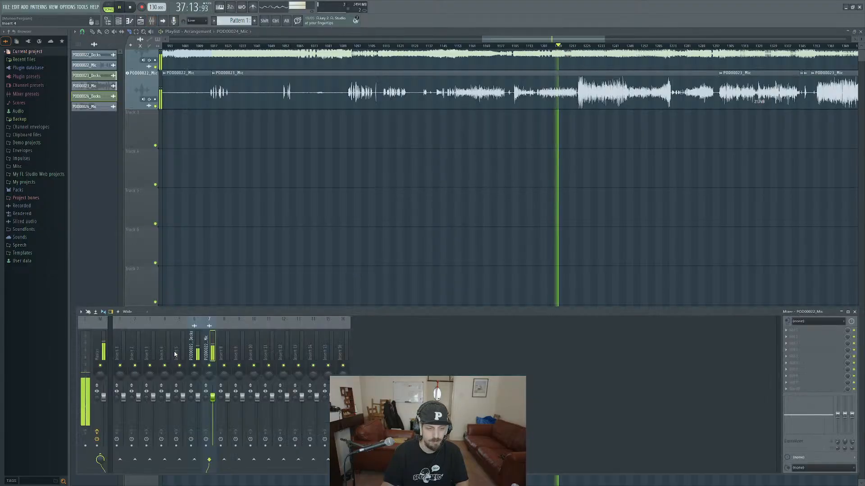
{"action": "key", "text": "space"}
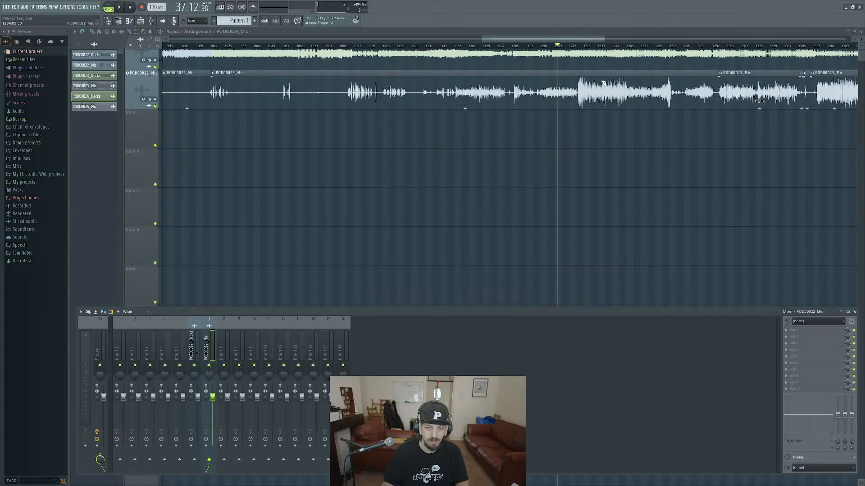
Arrange the workspace with the playlist across the upper half and an enlarged mixer filling the lower half.
{"action": "mouse_move", "coordinate": [392, 315]}
{"action": "left_mouse_down"}
{"action": "mouse_move", "coordinate": [413, 299]}
{"action": "mouse_move", "coordinate": [378, 345]}
{"action": "mouse_move", "coordinate": [403, 329]}
{"action": "mouse_move", "coordinate": [390, 320]}
{"action": "left_mouse_up"}
{"action": "left_click", "coordinate": [529, 29]}
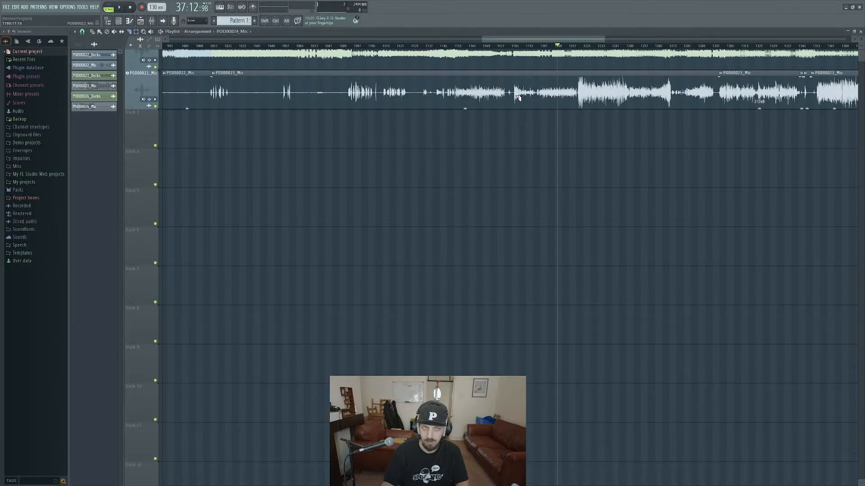
{"action": "double_click", "coordinate": [483, 32]}
{"action": "left_click_drag", "start_coordinate": [487, 53], "coordinate": [361, 34]}
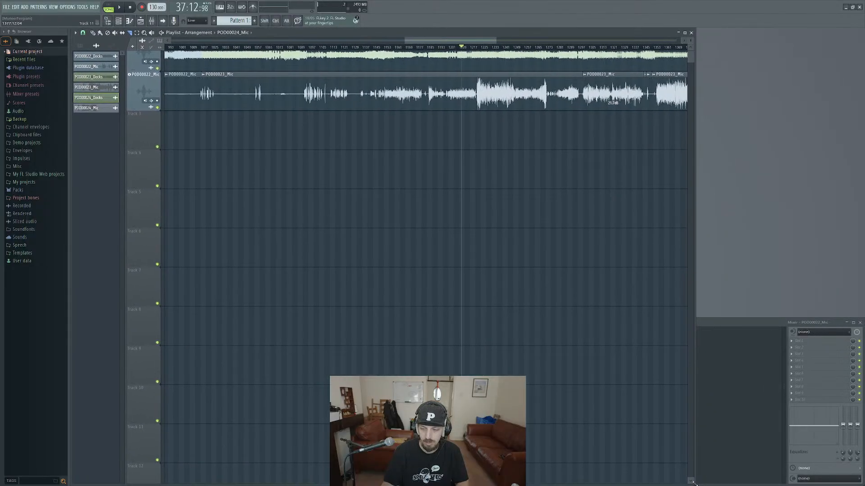
{"action": "left_click_drag", "start_coordinate": [693, 483], "coordinate": [860, 229]}
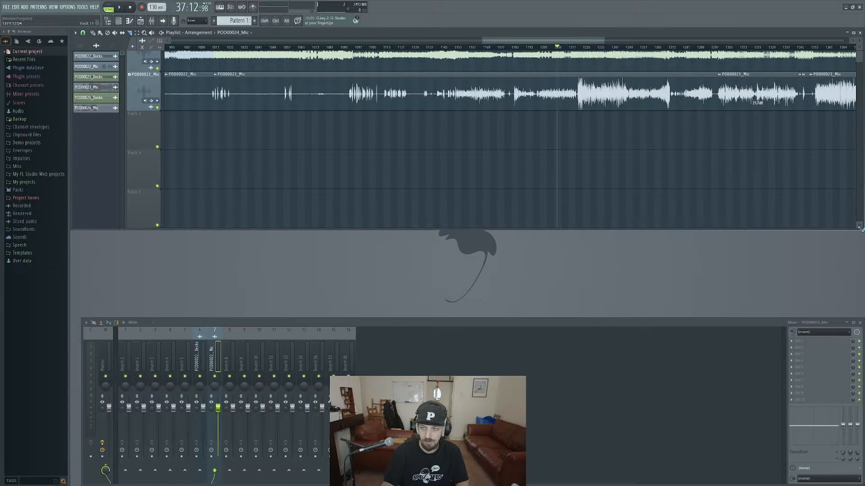
{"action": "left_click_drag", "start_coordinate": [448, 327], "coordinate": [441, 240]}
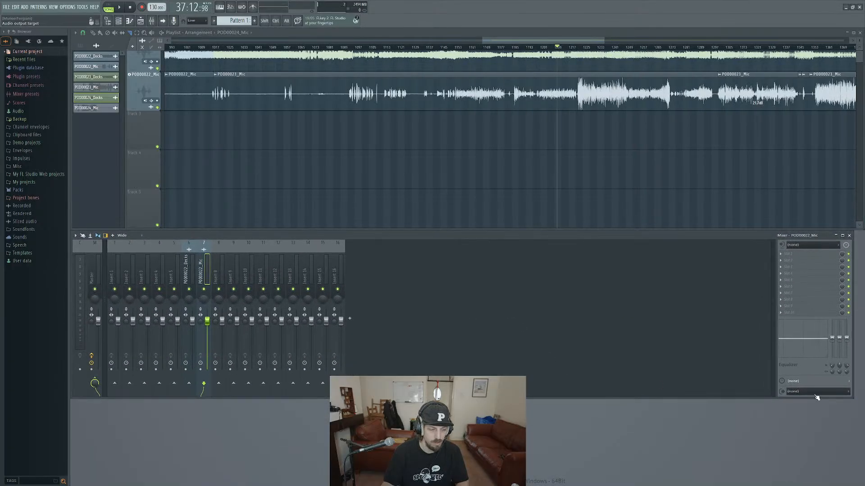
{"action": "left_click_drag", "start_coordinate": [852, 398], "coordinate": [862, 485]}
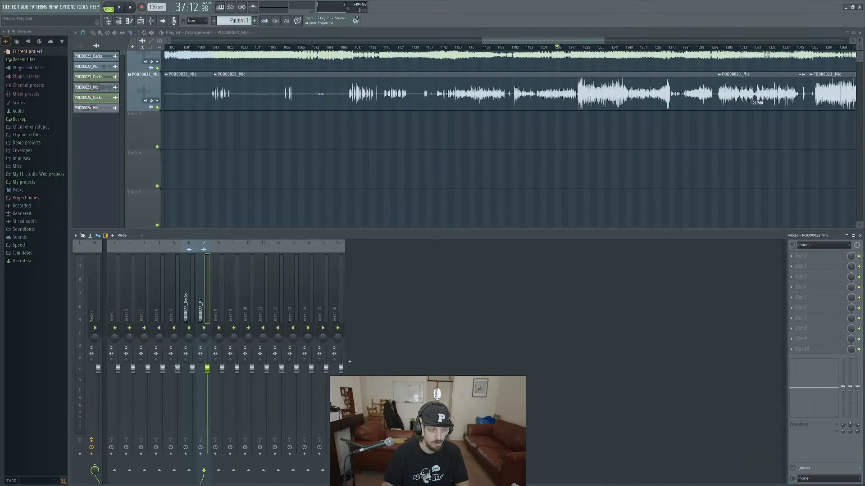
Play the section just before the loud mic stretch while watching the Decks and Mic level meters.
{"action": "left_click_drag", "start_coordinate": [536, 138], "coordinate": [459, 133]}
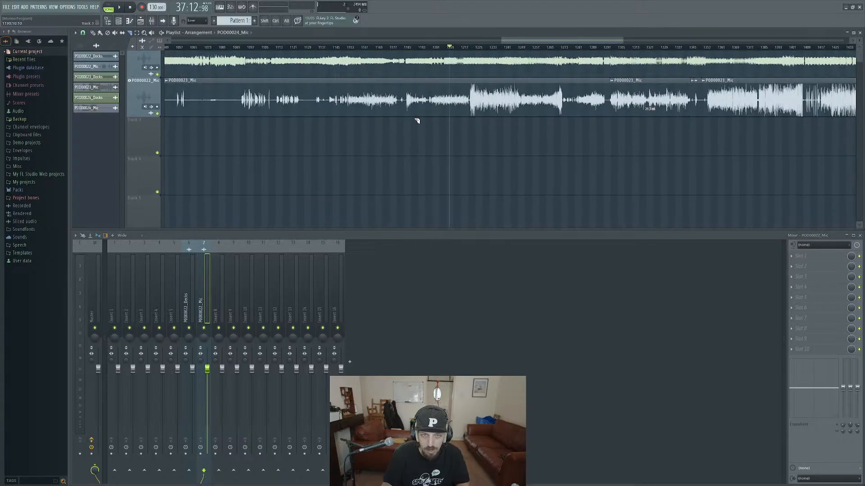
{"action": "key", "text": "space"}
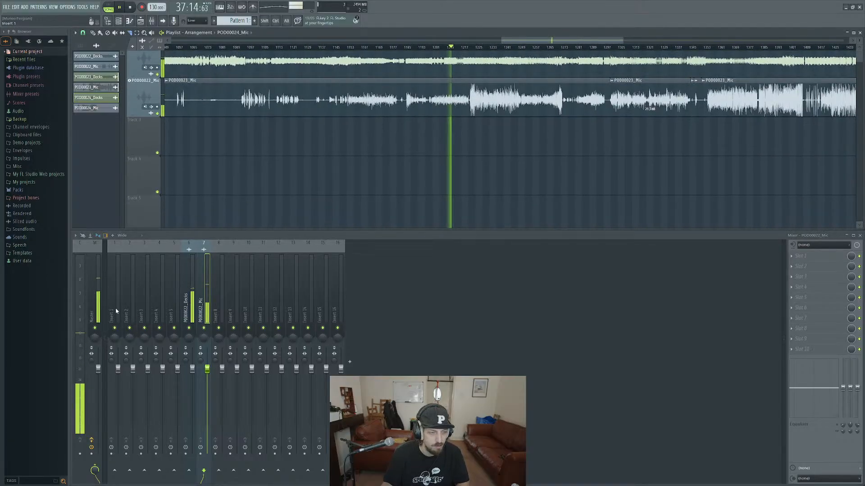
{"action": "scroll", "coordinate": [469, 135], "scroll_direction": "up", "scroll_amount": 5}
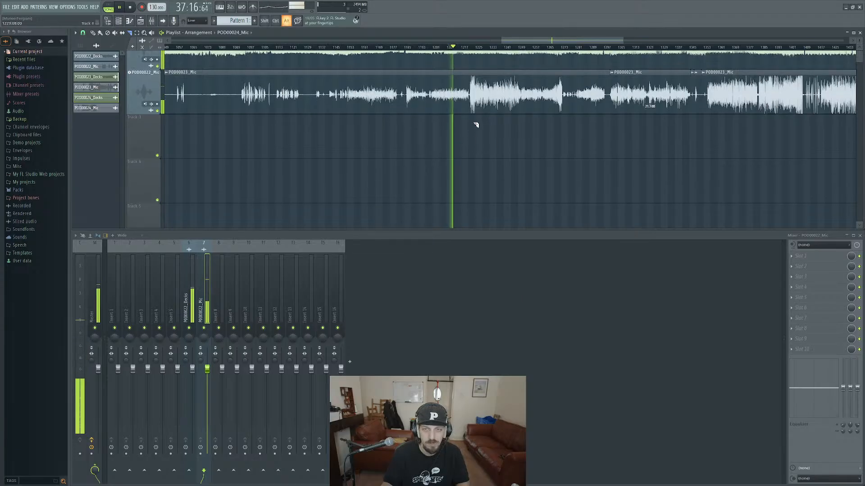
{"action": "key", "text": "space"}
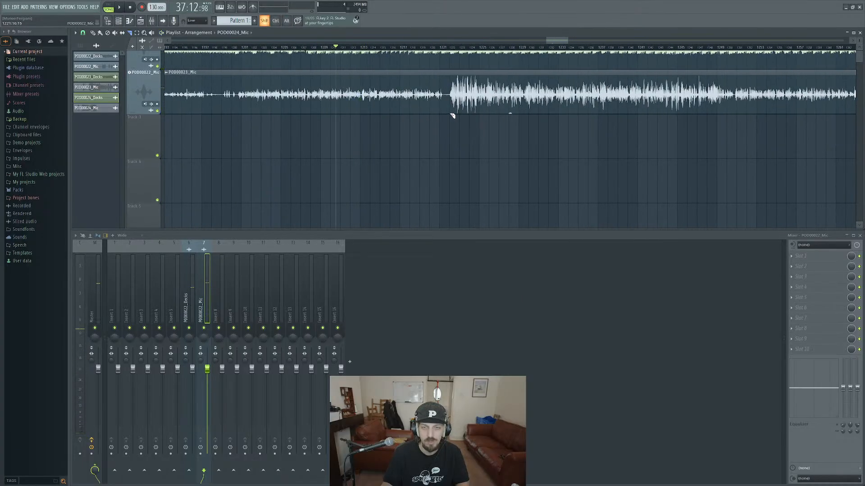
Slice the POD00023 Mic clip at both ends of its loud stretch, at about bars 1222 and 1250.
{"action": "left_click", "coordinate": [450, 71]}
{"action": "left_click_drag", "start_coordinate": [617, 132], "coordinate": [552, 136]}
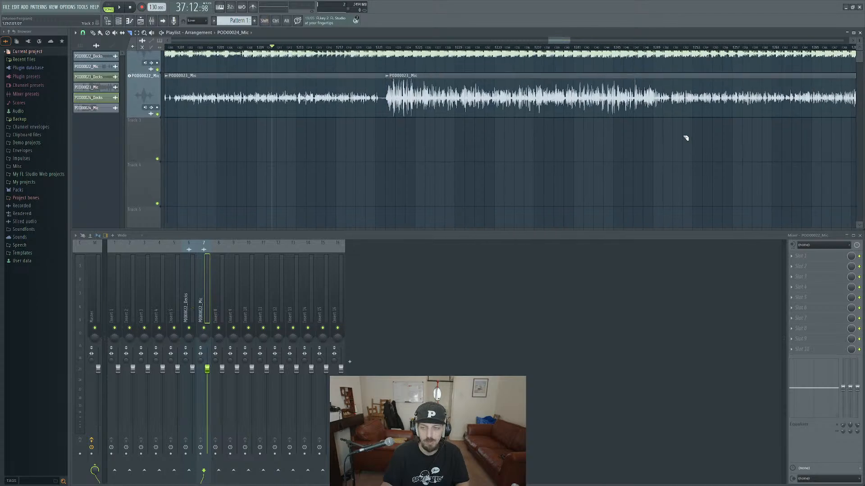
{"action": "key", "text": "shift"}
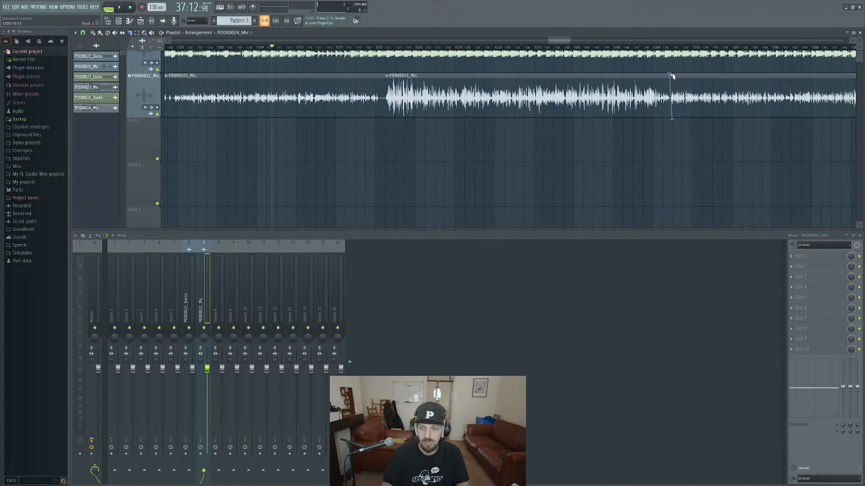
{"action": "left_click_drag", "start_coordinate": [671, 76], "coordinate": [672, 77]}
{"action": "key", "text": "ctrl+z"}
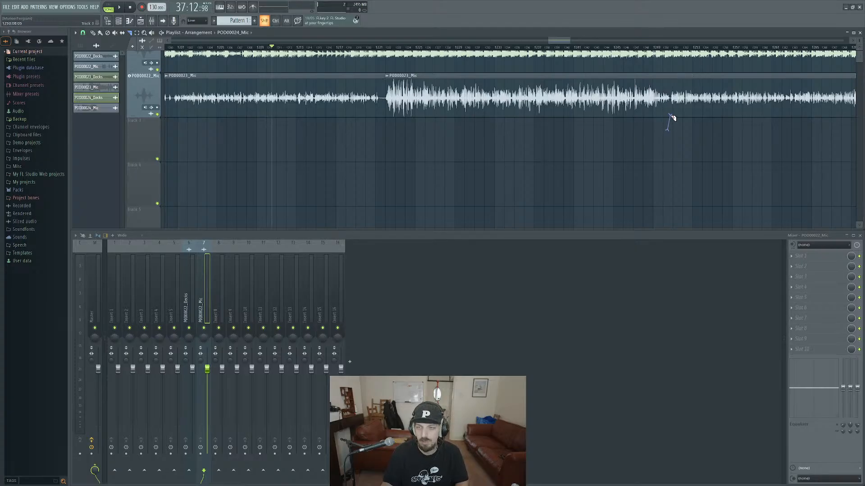
{"action": "left_click_drag", "start_coordinate": [671, 121], "coordinate": [674, 107]}
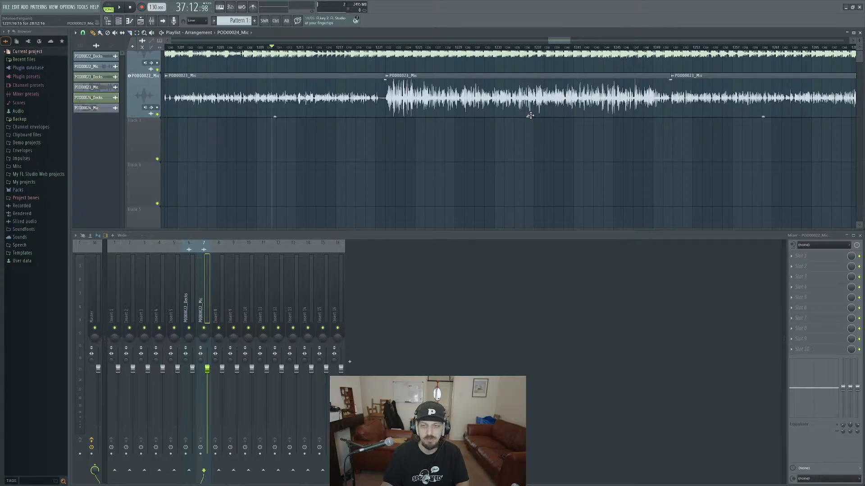
Lower the gain of the isolated loud mic clip to -8.1 dB, fine-tuning it during playback from about bar 1223.
{"action": "left_click_drag", "start_coordinate": [530, 115], "coordinate": [528, 125]}
{"action": "left_click", "coordinate": [396, 47]}
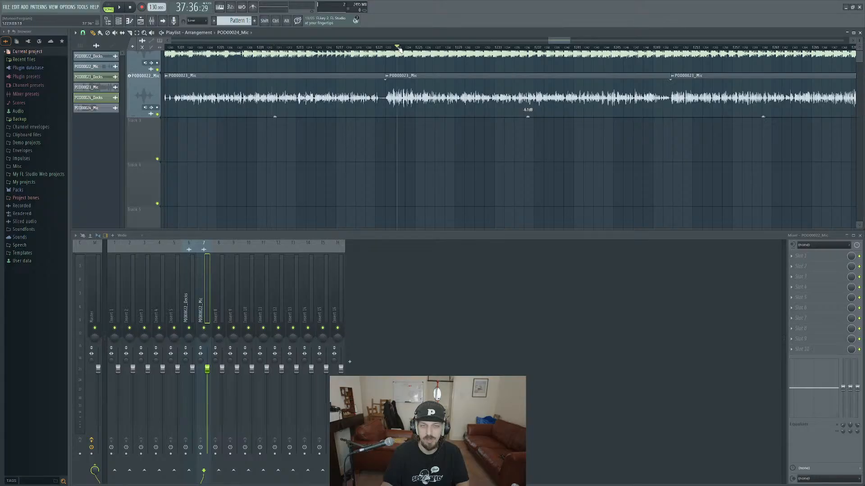
{"action": "key", "text": "space"}
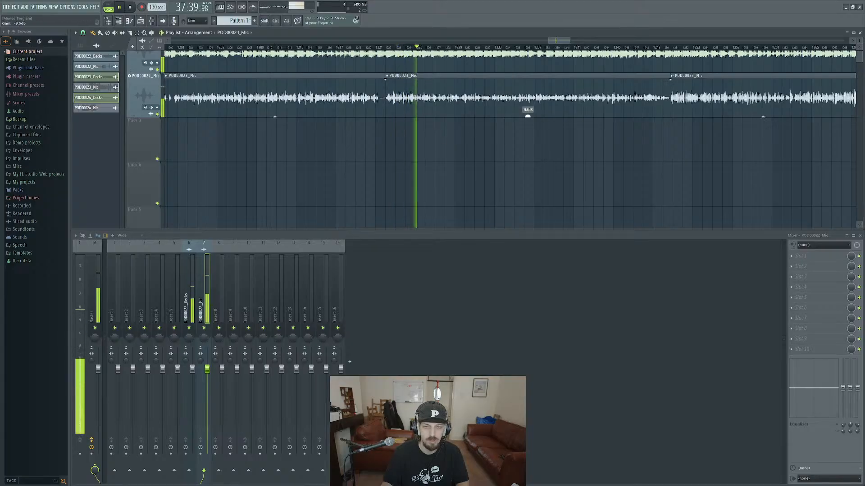
{"action": "left_click_drag", "start_coordinate": [529, 116], "coordinate": [528, 115]}
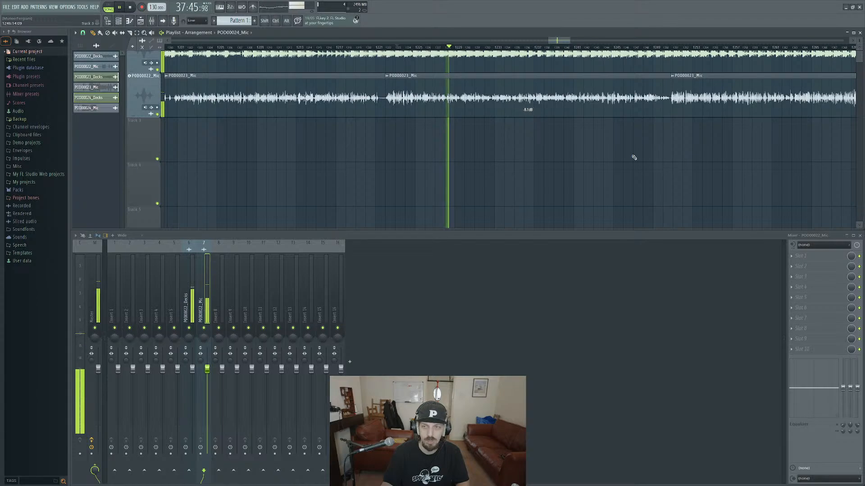
Listen to the following POD00023 Mic clip from about bar 1250 and around the loud peak near bar 1270.
{"action": "left_click_drag", "start_coordinate": [633, 156], "coordinate": [378, 176]}
{"action": "key", "text": "space"}
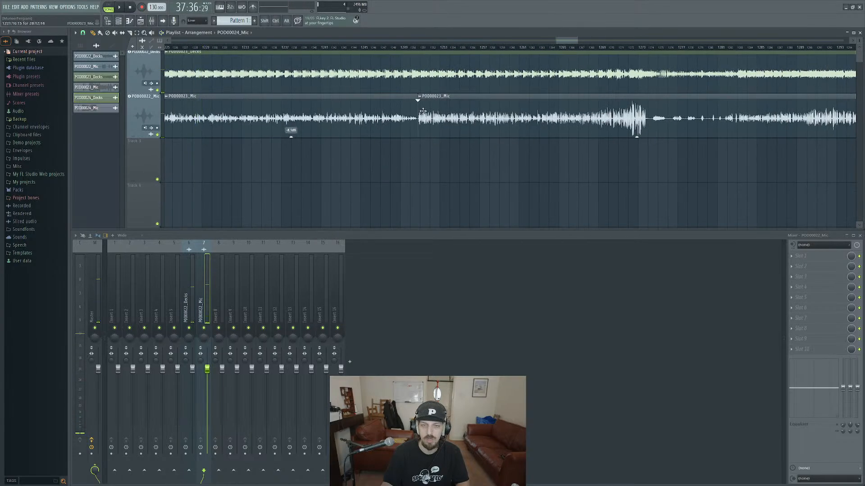
{"action": "left_click", "coordinate": [423, 46]}
{"action": "key", "text": "space"}
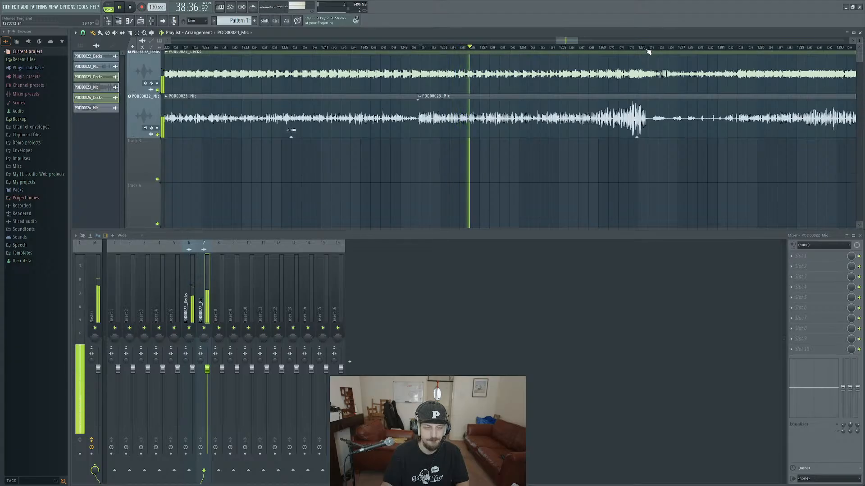
{"action": "left_click", "coordinate": [612, 48]}
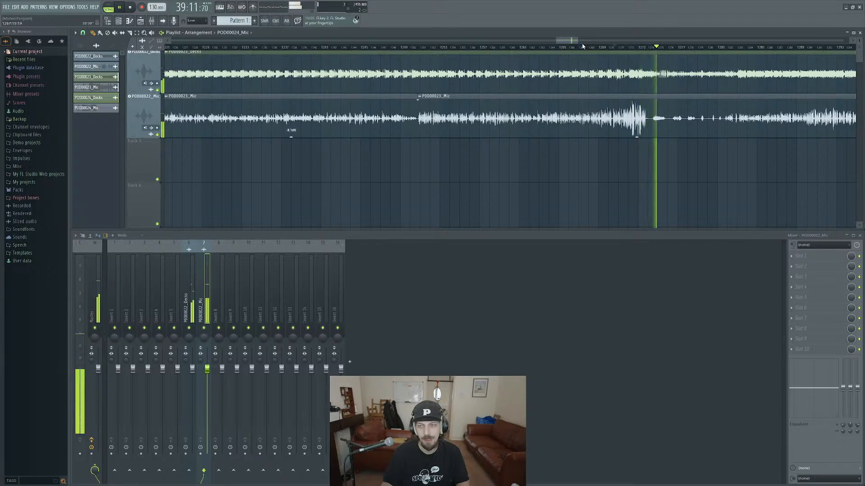
{"action": "key", "text": "space"}
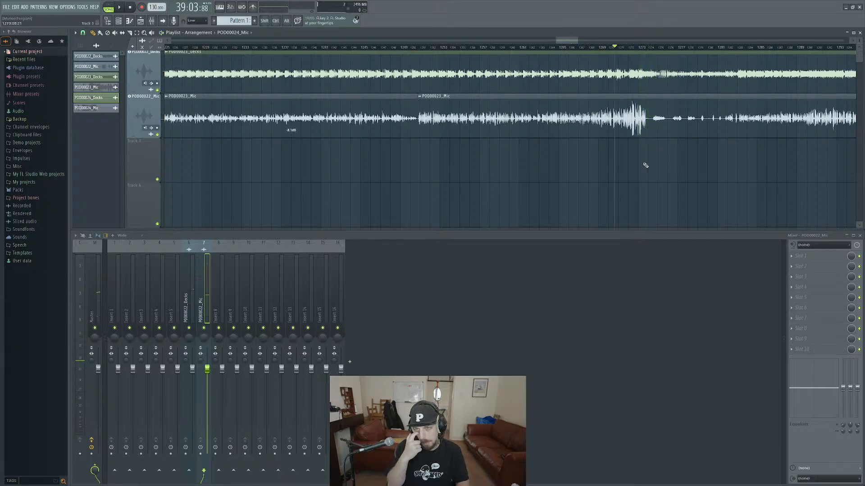
Lower the gain of the long POD00023 Mic clip starting near bar 1301 to 20.1 dB, adjusting it during playback.
{"action": "left_click_drag", "start_coordinate": [668, 170], "coordinate": [423, 195]}
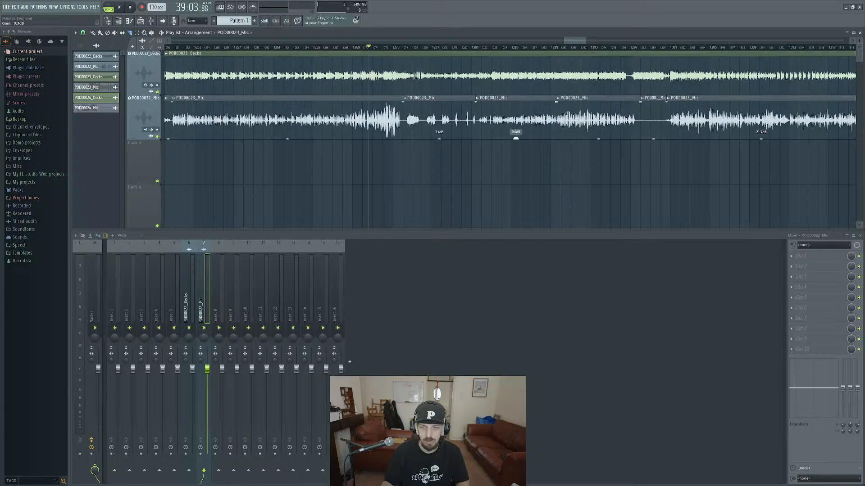
{"action": "scroll", "coordinate": [537, 155], "scroll_direction": "right", "scroll_amount": 6}
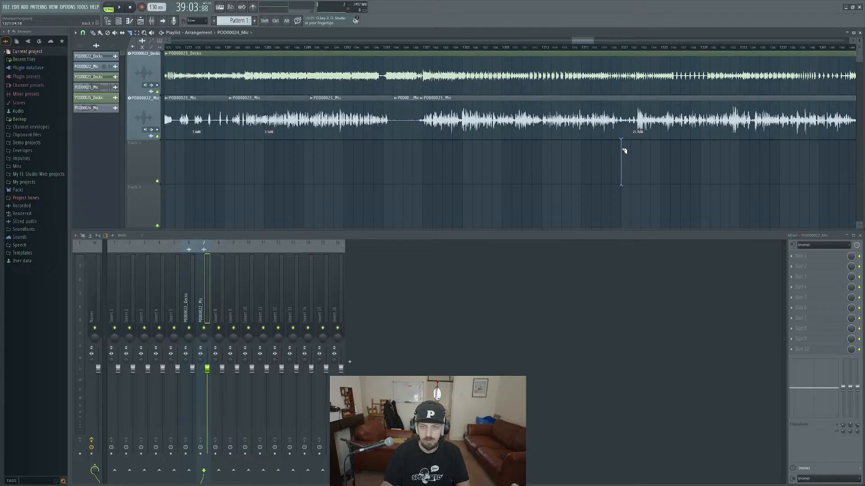
{"action": "left_click", "coordinate": [454, 53]}
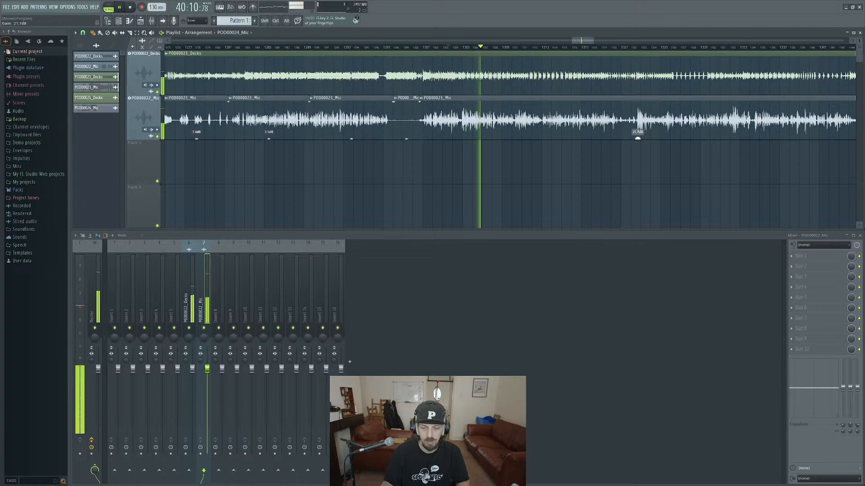
{"action": "left_click_drag", "start_coordinate": [639, 139], "coordinate": [640, 143]}
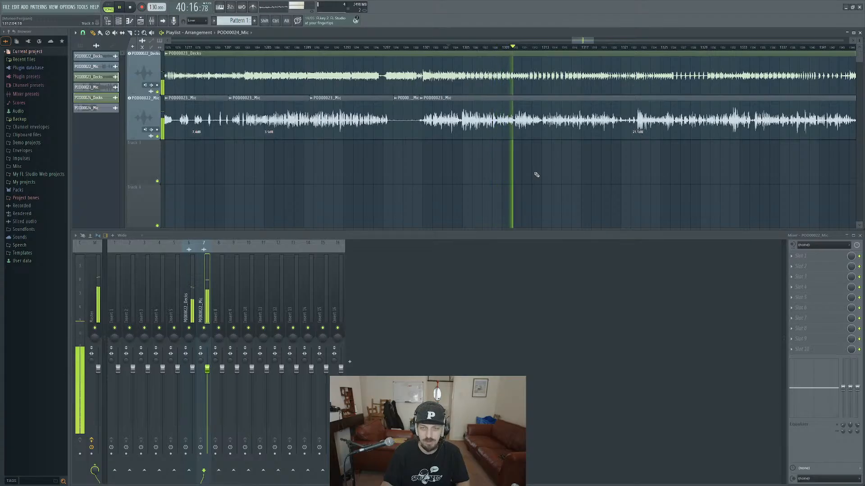
{"action": "left_click_drag", "start_coordinate": [536, 175], "coordinate": [473, 183]}
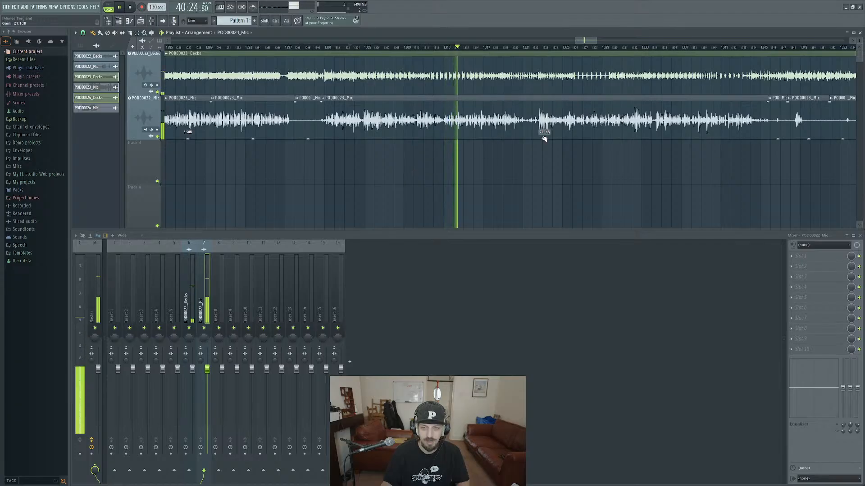
{"action": "left_click_drag", "start_coordinate": [544, 139], "coordinate": [515, 181]}
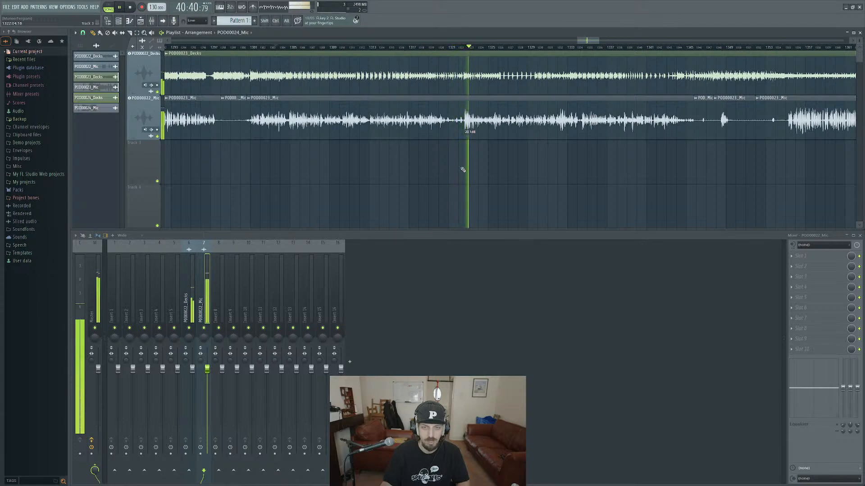
{"action": "scroll", "coordinate": [508, 152], "scroll_direction": "right", "scroll_amount": 4}
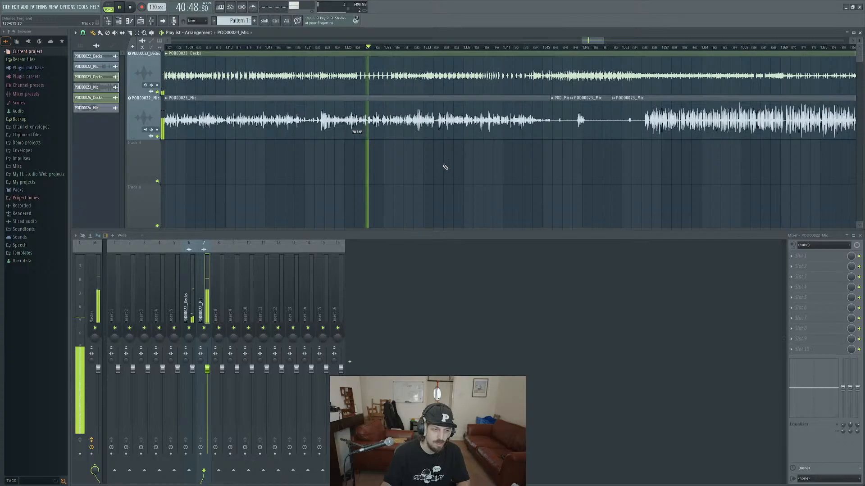
{"action": "key", "text": "space"}
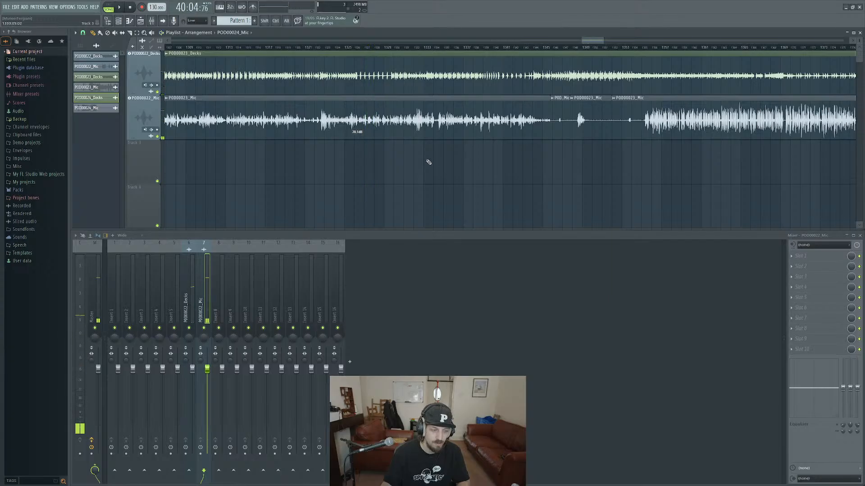
Play the loud POD00023 Mic clip from about bar 1355 and lower its gain to -7.9 dB.
{"action": "scroll", "coordinate": [479, 179], "scroll_direction": "right", "scroll_amount": 3}
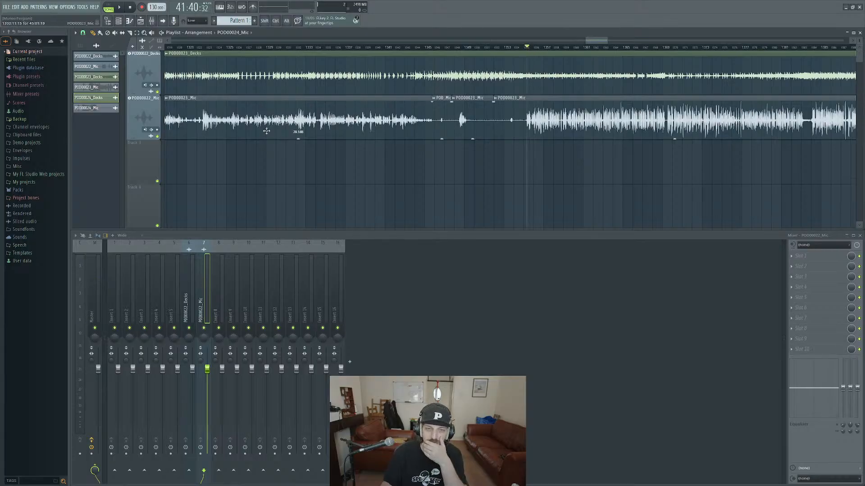
{"action": "scroll", "coordinate": [605, 151], "scroll_direction": "right", "scroll_amount": 4}
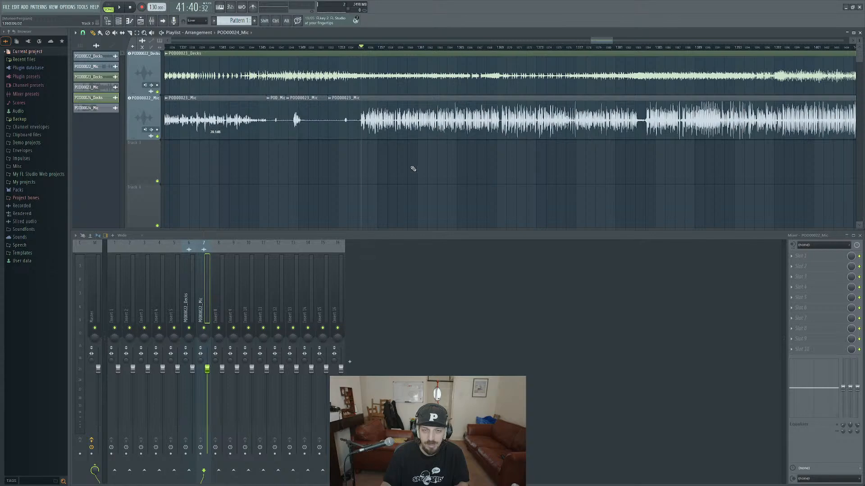
{"action": "left_click_drag", "start_coordinate": [362, 169], "coordinate": [350, 211]}
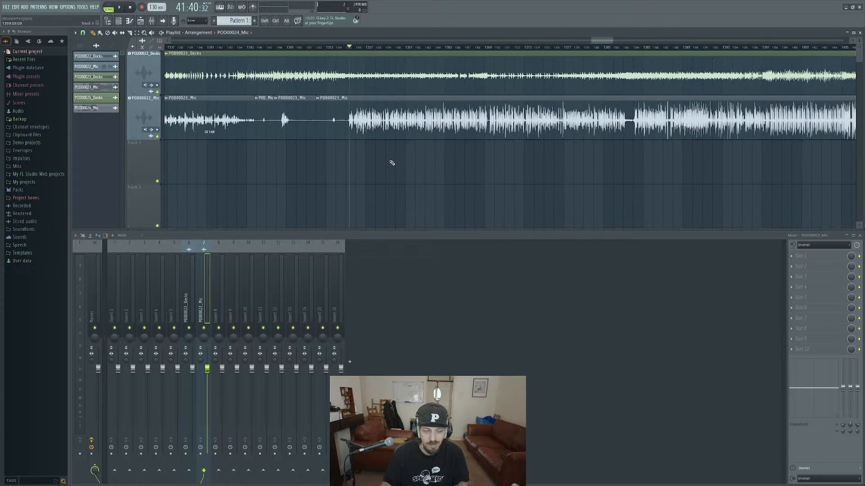
{"action": "key", "text": "space"}
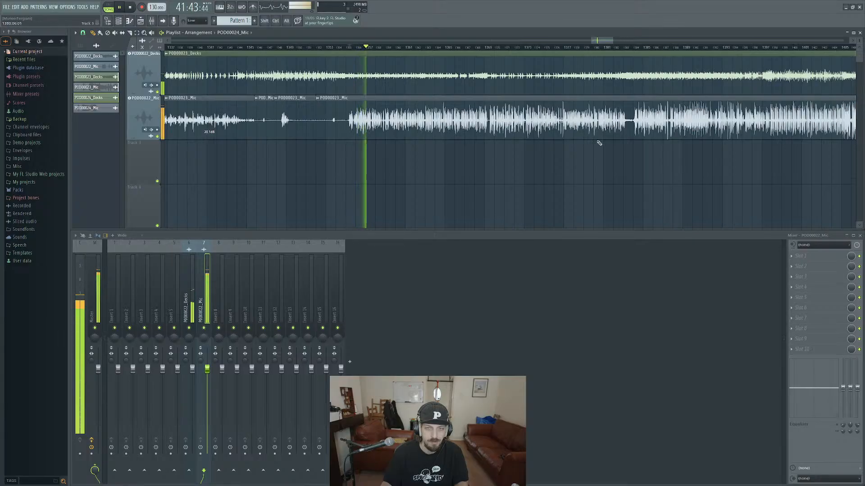
{"action": "key", "text": "space"}
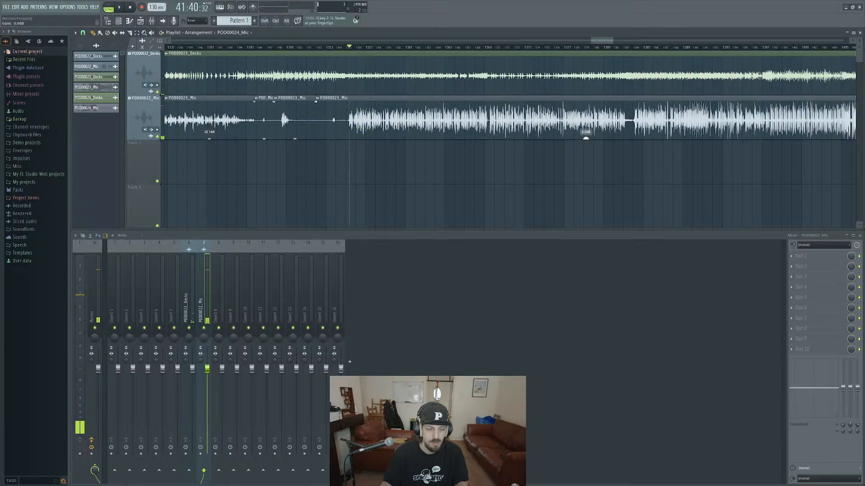
{"action": "left_click_drag", "start_coordinate": [586, 139], "coordinate": [585, 141]}
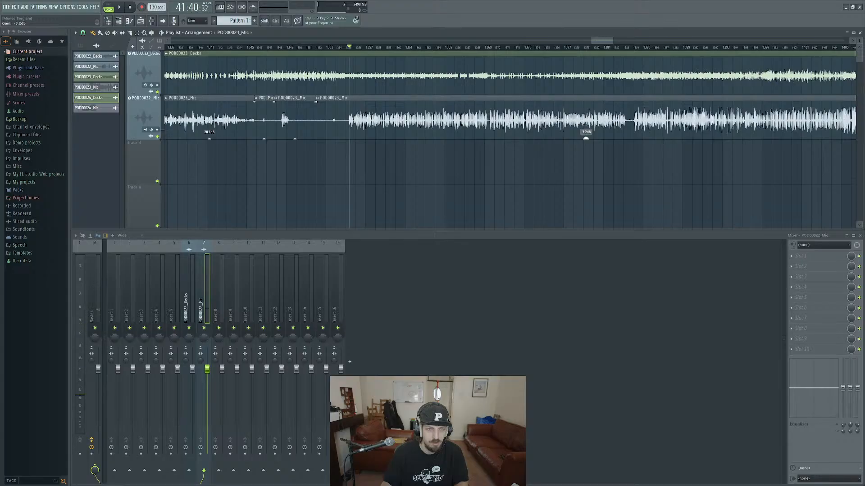
{"action": "scroll", "coordinate": [600, 169], "scroll_direction": "down", "scroll_amount": 2}
{"action": "scroll", "coordinate": [604, 169], "scroll_direction": "down", "scroll_amount": 6}
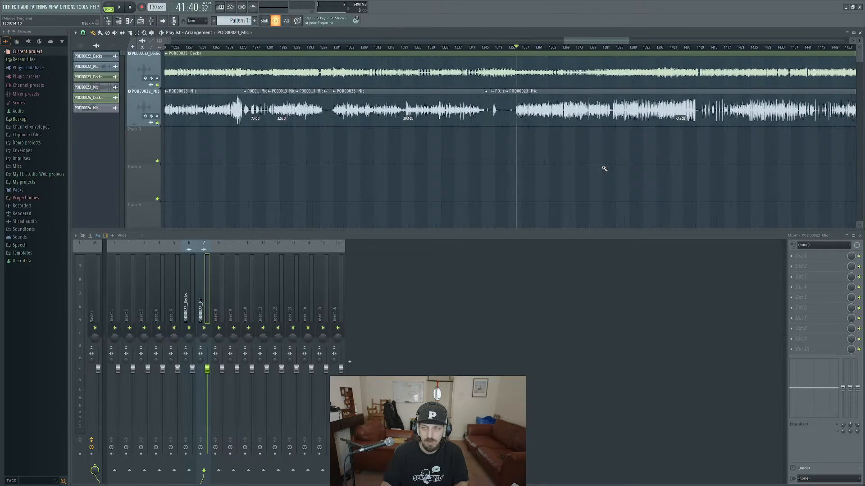
{"action": "scroll", "coordinate": [486, 179], "scroll_direction": "right", "scroll_amount": 4}
{"action": "key", "text": "space"}
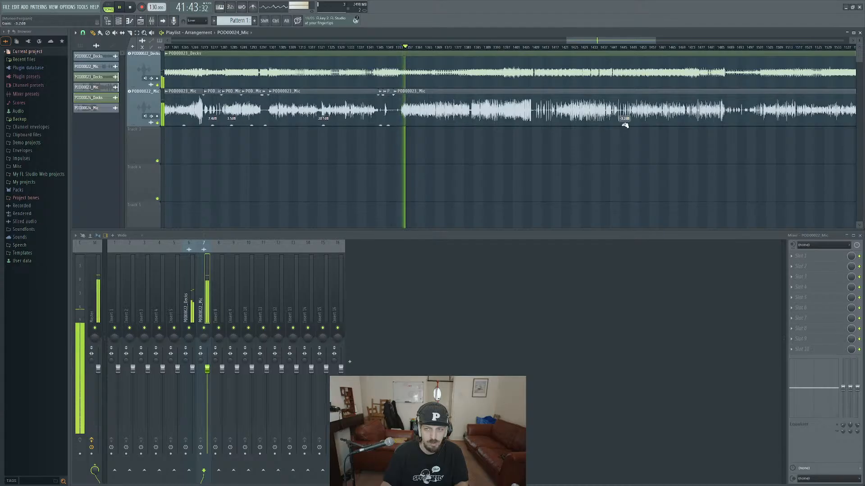
{"action": "left_click_drag", "start_coordinate": [625, 125], "coordinate": [625, 127]}
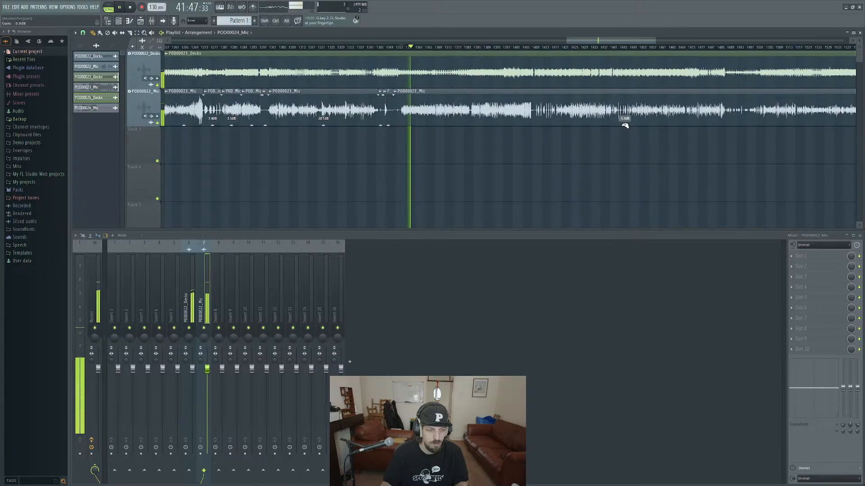
{"action": "left_click_drag", "start_coordinate": [664, 162], "coordinate": [525, 175]}
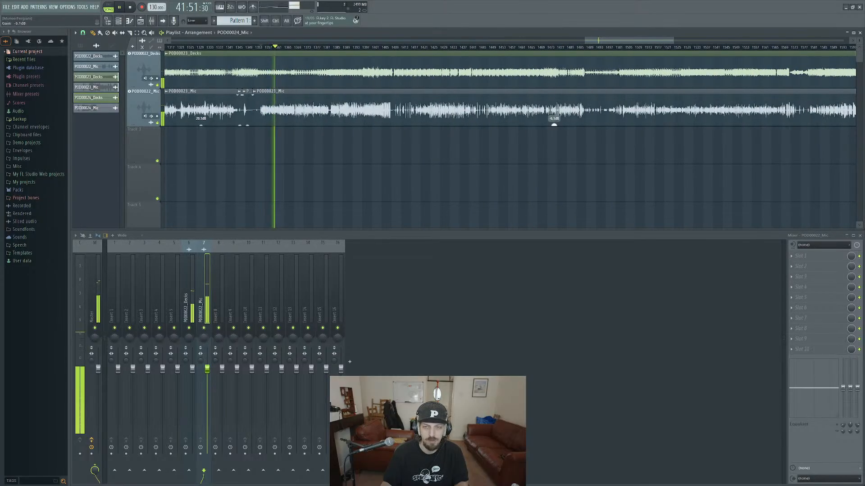
{"action": "left_click_drag", "start_coordinate": [554, 125], "coordinate": [553, 127]}
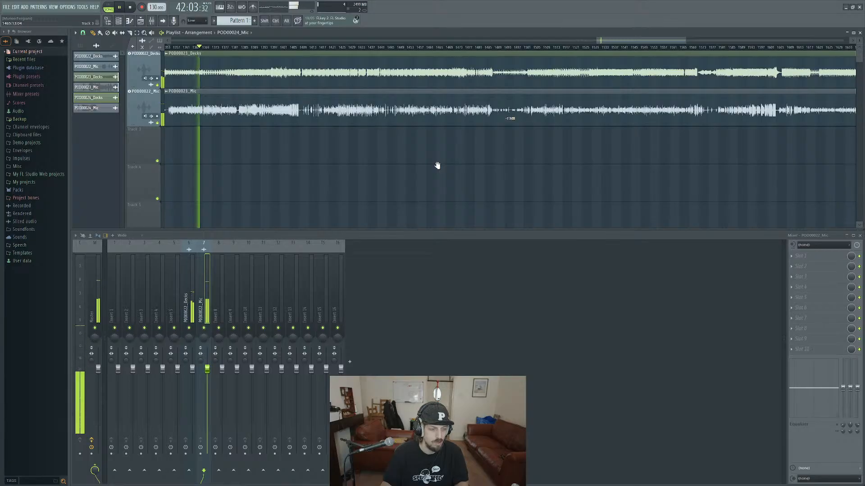
Check the quieter mic audio by playback near bar 1646, and slice the POD00023 Mic clip at about bars 1618 and 1605.
{"action": "left_click_drag", "start_coordinate": [520, 157], "coordinate": [459, 168]}
{"action": "scroll", "coordinate": [454, 168], "scroll_direction": "down", "scroll_amount": 1}
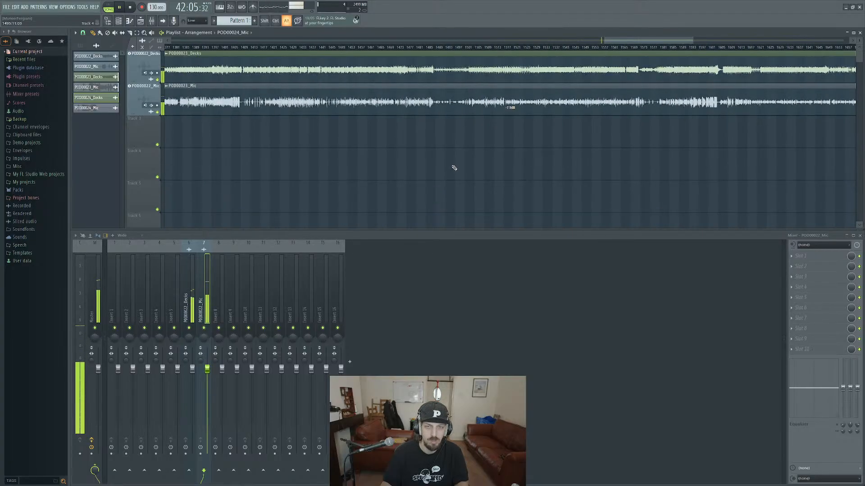
{"action": "scroll", "coordinate": [454, 167], "scroll_direction": "down", "scroll_amount": 3}
{"action": "scroll", "coordinate": [455, 166], "scroll_direction": "down", "scroll_amount": 2}
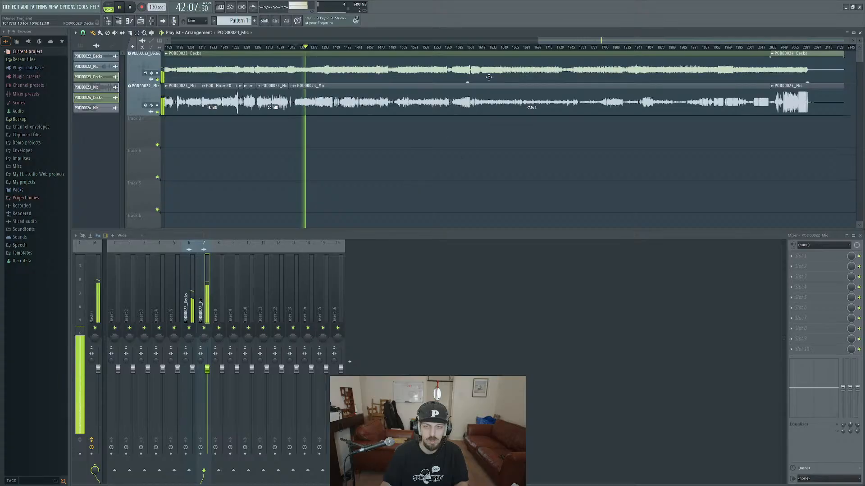
{"action": "left_click", "coordinate": [500, 47]}
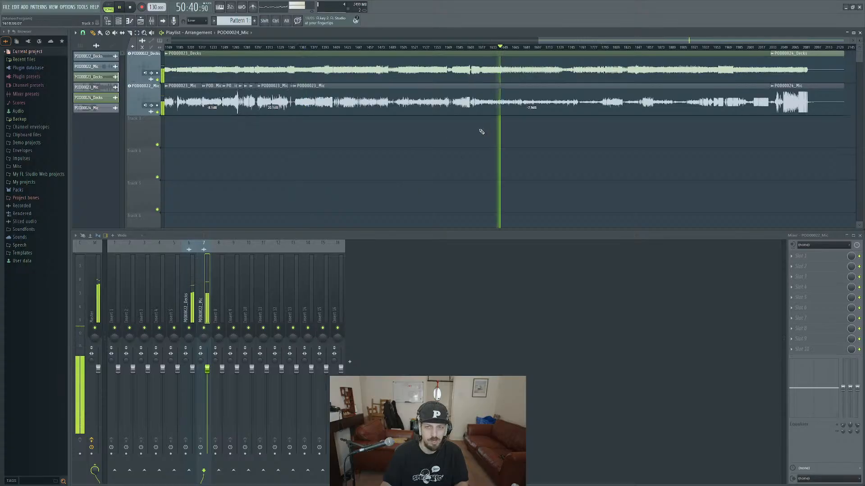
{"action": "scroll", "coordinate": [480, 131], "scroll_direction": "up", "scroll_amount": 2}
{"action": "scroll", "coordinate": [481, 131], "scroll_direction": "up", "scroll_amount": 5}
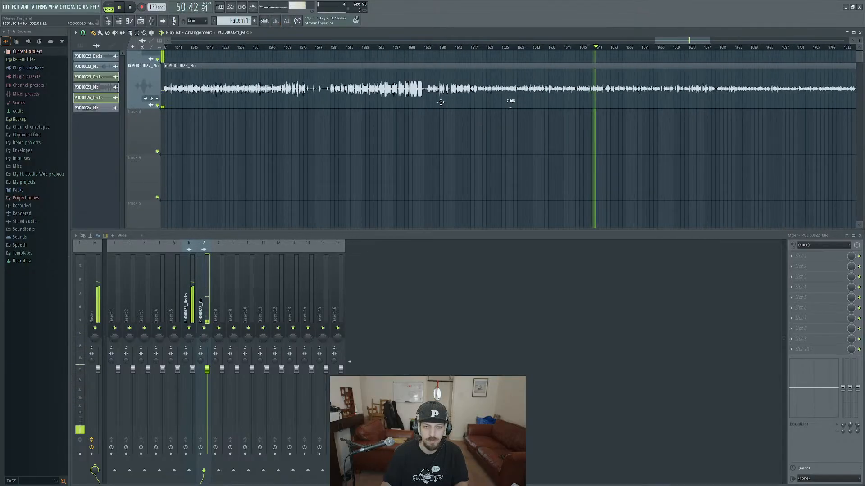
{"action": "key", "text": "space"}
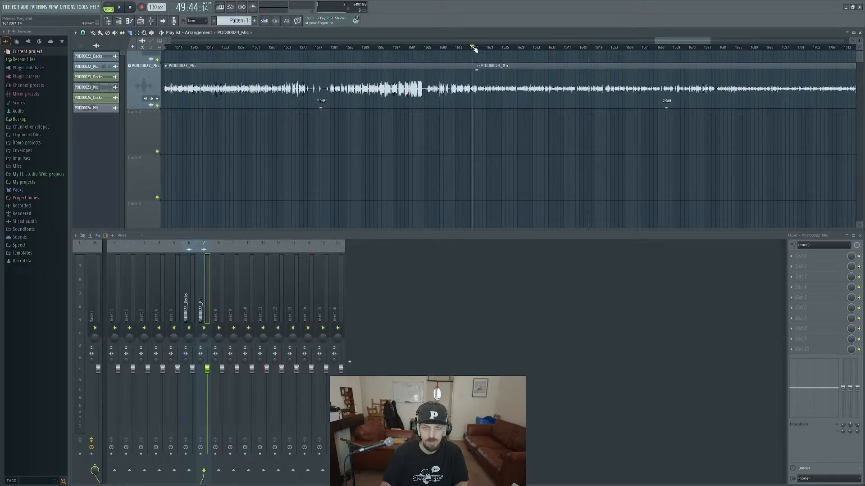
{"action": "key", "text": "space"}
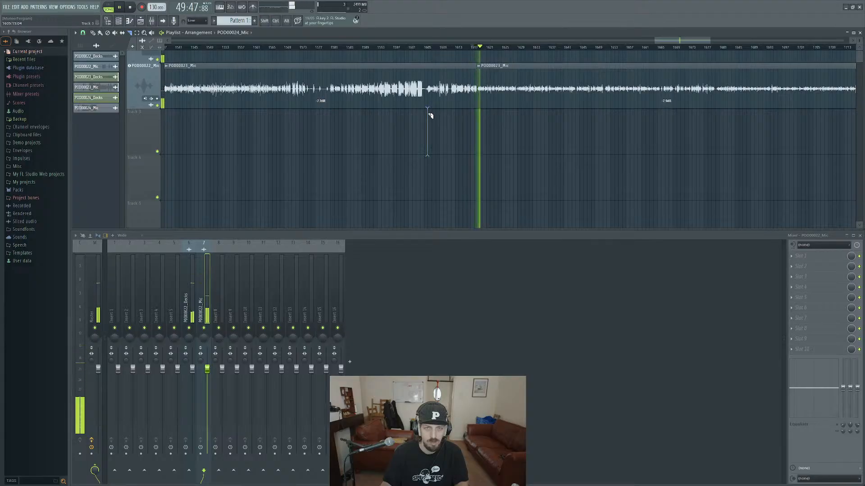
{"action": "left_click", "coordinate": [426, 90]}
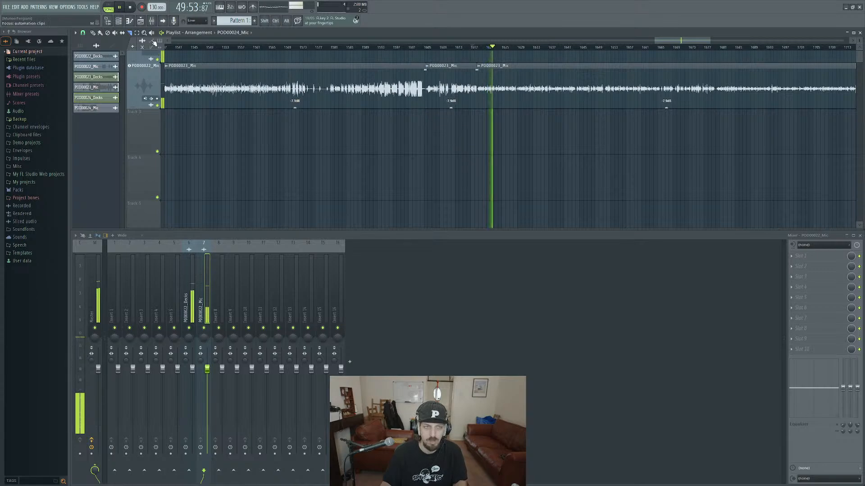
Raise the gain of the short mic clip between bars 1605 and 1618 to -4.3 dB and play it back.
{"action": "left_click_drag", "start_coordinate": [451, 108], "coordinate": [451, 102]}
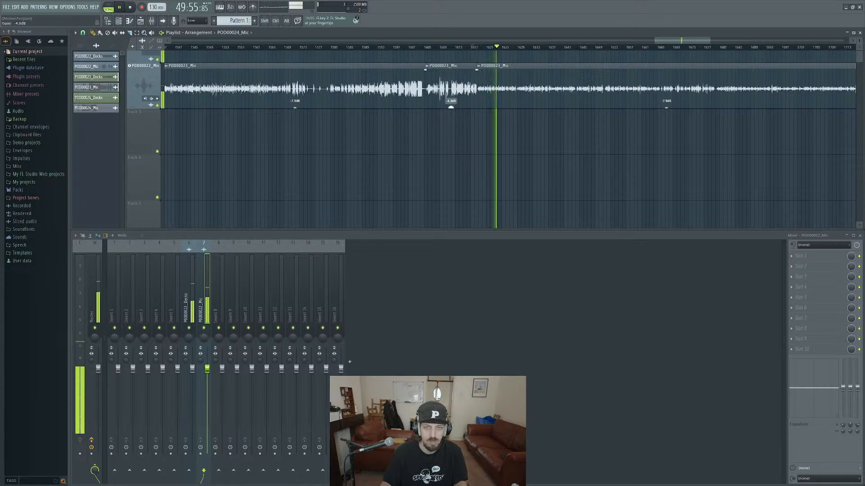
{"action": "left_click_drag", "start_coordinate": [473, 47], "coordinate": [439, 46]}
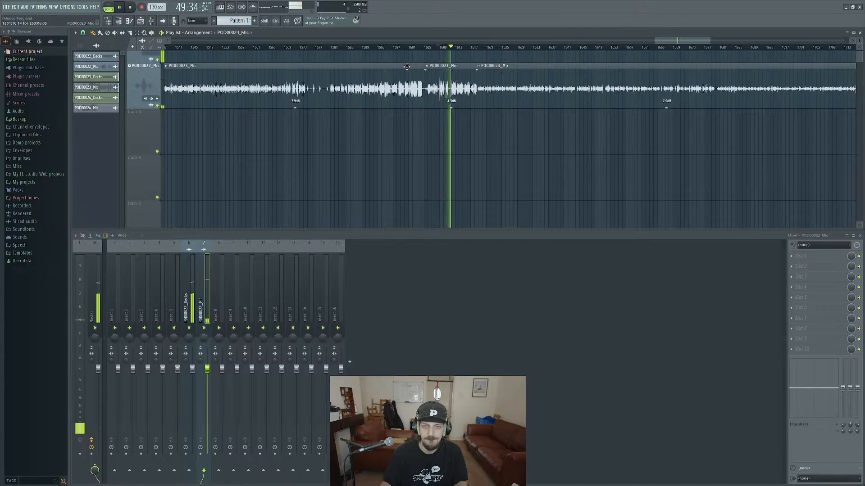
{"action": "key", "text": "space"}
Play the mic audio from about bar 1626 and slice the POD00023 Mic clip where it gets louder, at about bar 1794.
{"action": "left_click", "coordinate": [506, 48]}
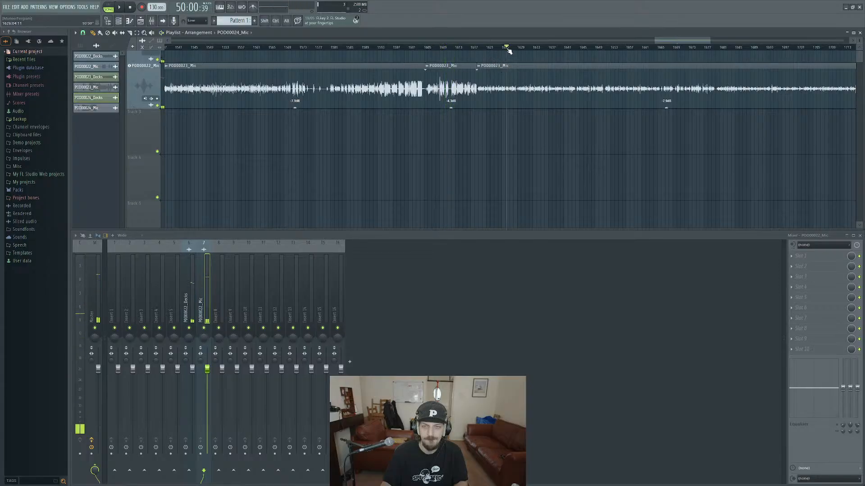
{"action": "key", "text": "space"}
{"action": "scroll", "coordinate": [652, 131], "scroll_direction": "down", "scroll_amount": 1}
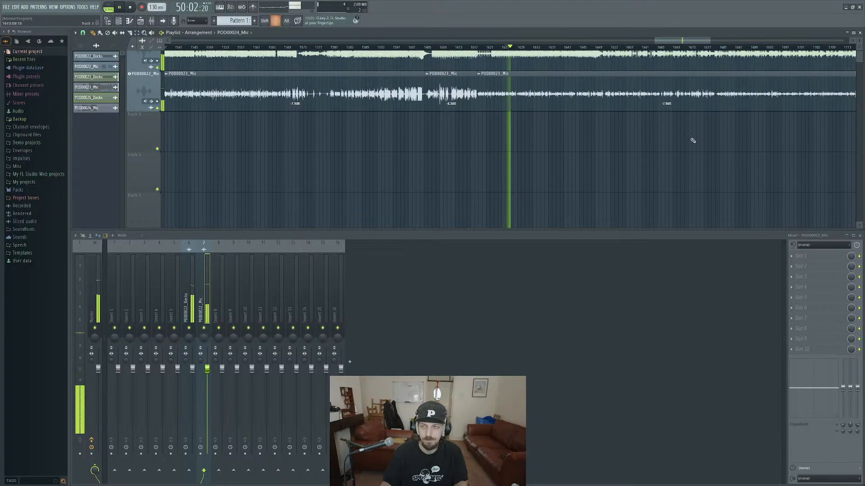
{"action": "scroll", "coordinate": [693, 140], "scroll_direction": "down", "scroll_amount": 4}
{"action": "left_click_drag", "start_coordinate": [721, 152], "coordinate": [570, 148]}
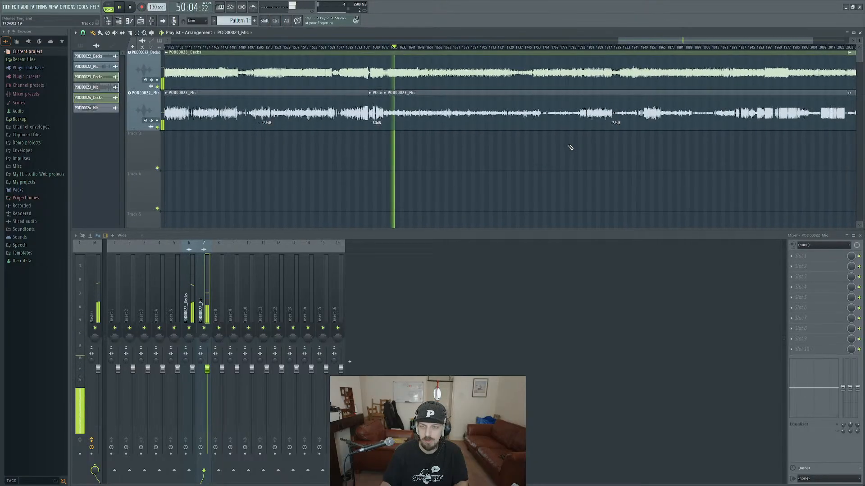
{"action": "scroll", "coordinate": [579, 140], "scroll_direction": "up", "scroll_amount": 3}
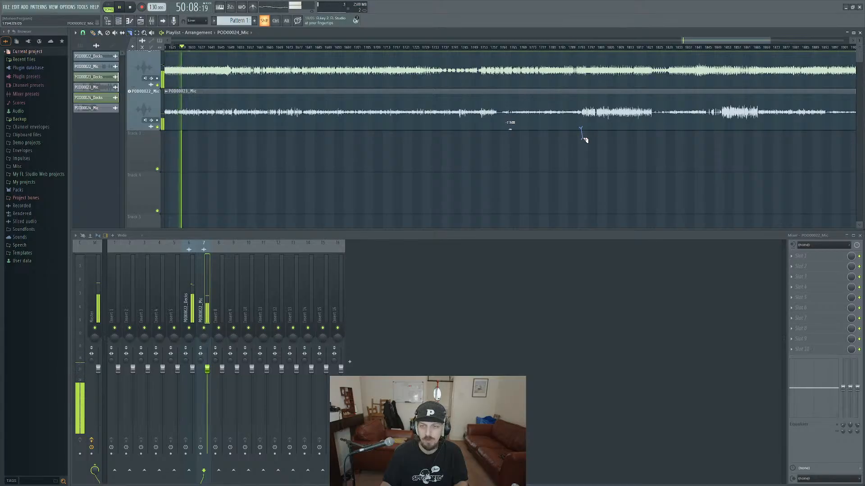
{"action": "left_click_drag", "start_coordinate": [584, 140], "coordinate": [583, 126]}
{"action": "key", "text": "space"}
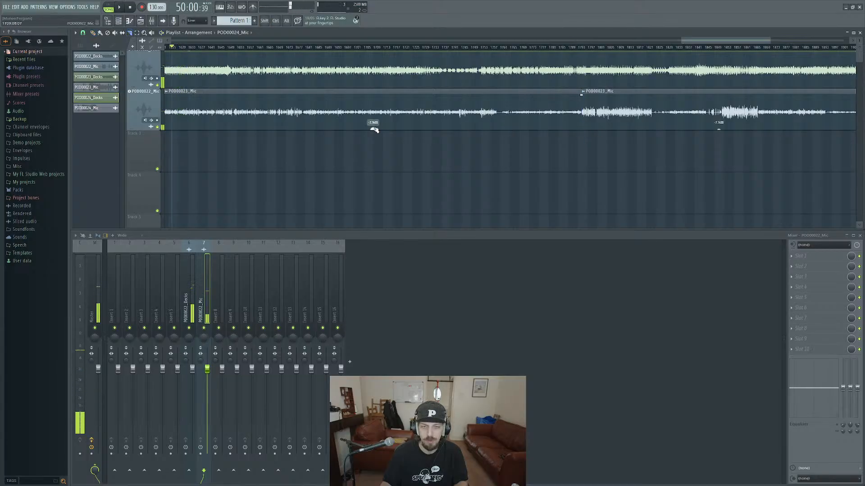
Slice the quiet mic clip at about bar 1760, raise the gain of the part before it to -1.9 dB, and play it.
{"action": "left_click_drag", "start_coordinate": [373, 129], "coordinate": [373, 120]}
{"action": "key", "text": "ctrl+z"}
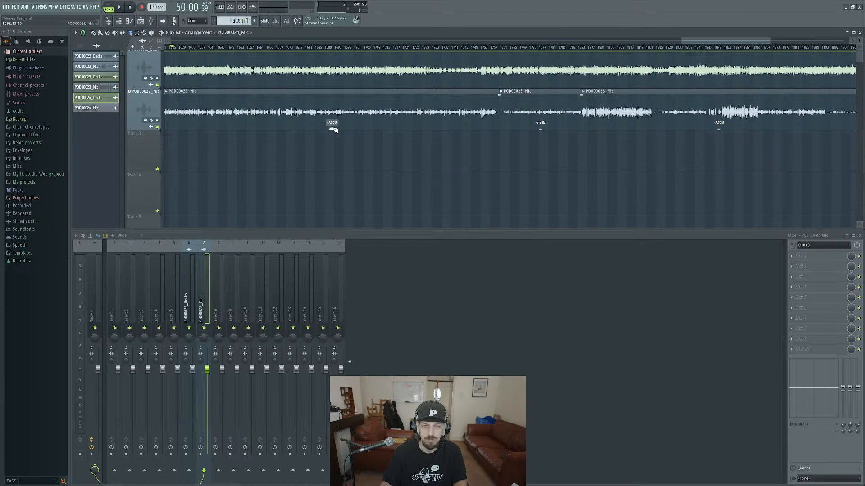
{"action": "left_click_drag", "start_coordinate": [333, 130], "coordinate": [506, 164]}
{"action": "key", "text": "space"}
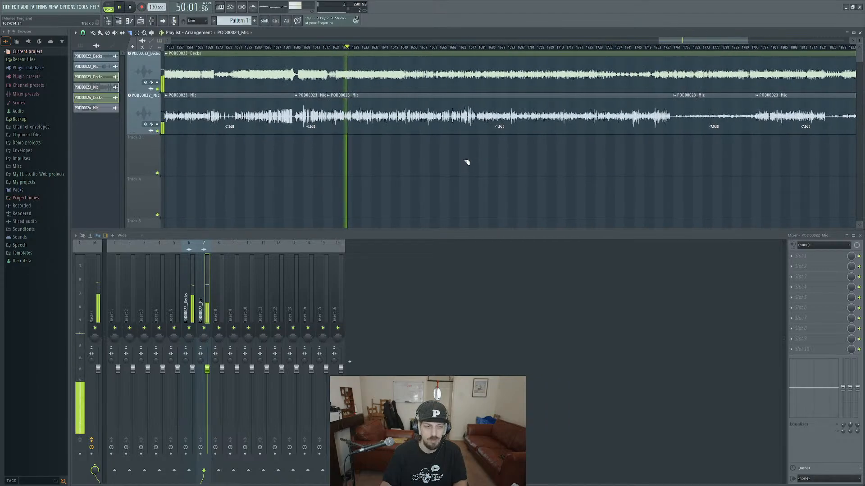
Raise the gain of the quiet POD00023 Mic clip between about bars 1760 and 1794 to 4.2 dB.
{"action": "left_click_drag", "start_coordinate": [607, 169], "coordinate": [479, 180]}
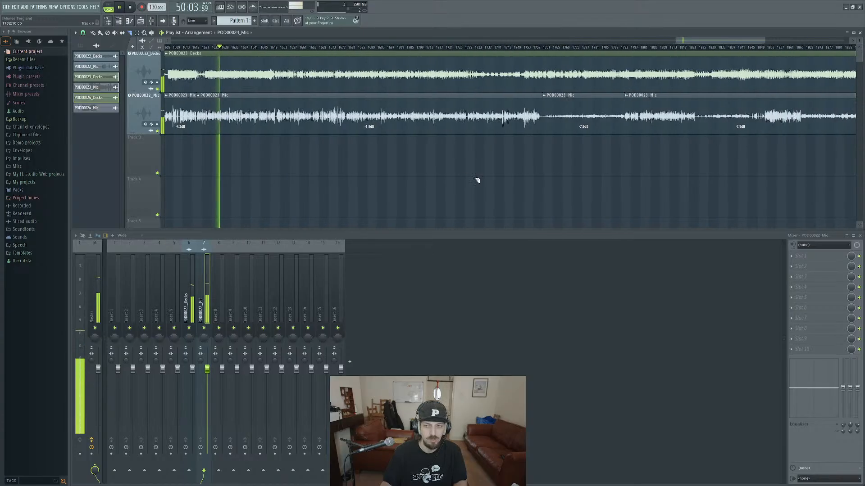
{"action": "left_click_drag", "start_coordinate": [565, 165], "coordinate": [501, 169]}
{"action": "scroll", "coordinate": [501, 169], "scroll_direction": "down", "scroll_amount": 4}
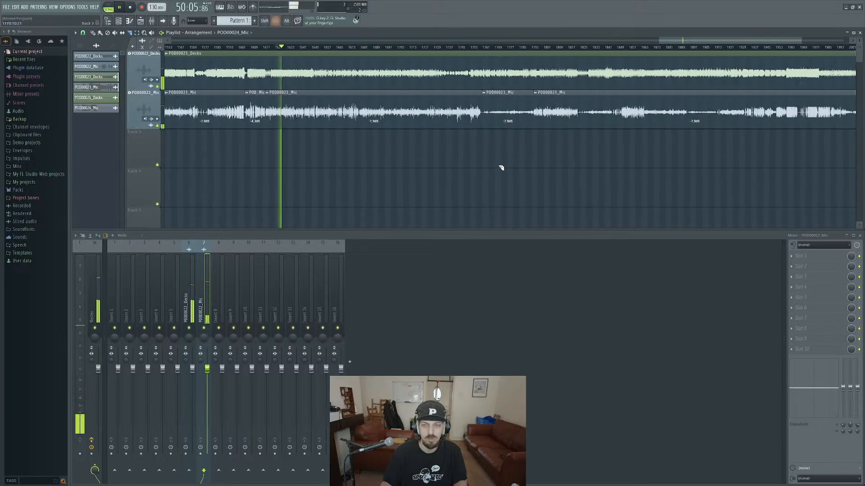
{"action": "left_click_drag", "start_coordinate": [438, 128], "coordinate": [439, 101]}
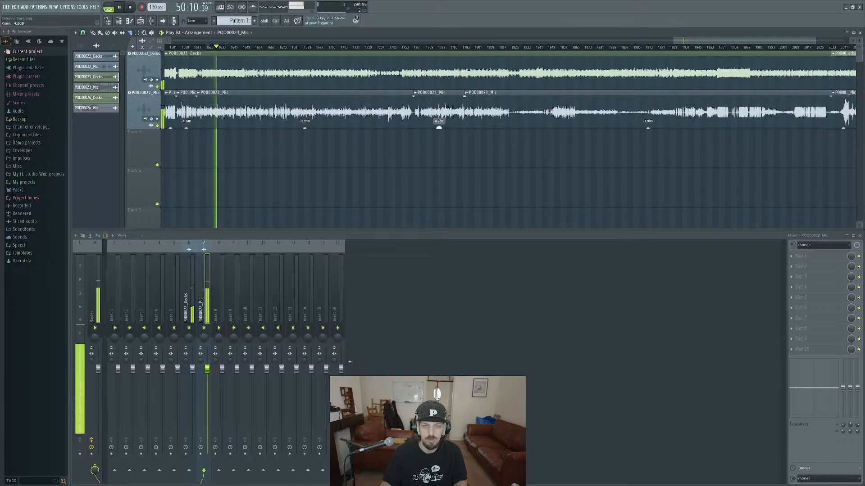
Slice the POD00023 Mic clip at about bars 1825 and 1852, raise the gain of the quiet part between to 0 dB, and stop playback.
{"action": "left_click", "coordinate": [511, 125]}
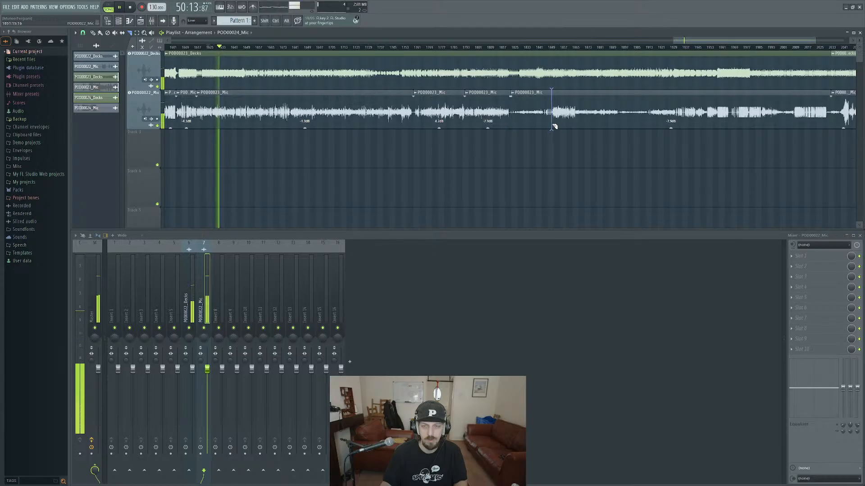
{"action": "left_click", "coordinate": [553, 127]}
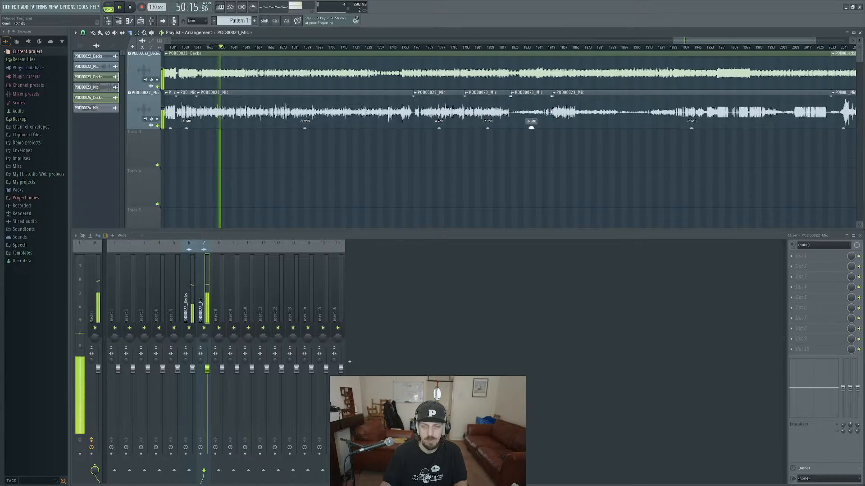
{"action": "left_click_drag", "start_coordinate": [532, 127], "coordinate": [532, 122]}
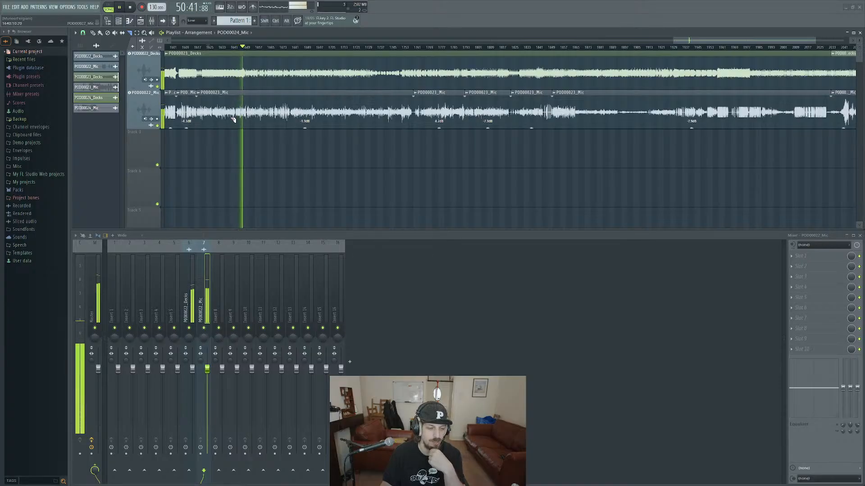
{"action": "key", "text": "space"}
Move the playhead to about bar 1877 and slice the POD00023 Mic clip at about bars 1867, 1895 and 1914.
{"action": "left_click_drag", "start_coordinate": [419, 166], "coordinate": [387, 170]}
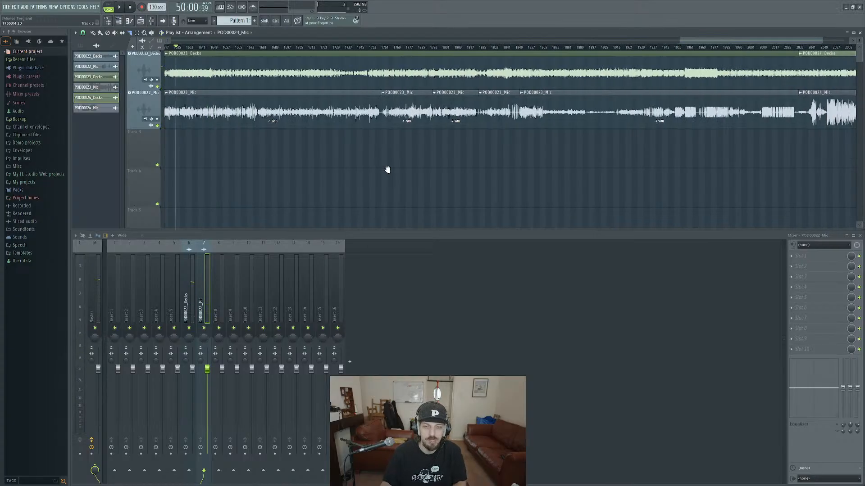
{"action": "scroll", "coordinate": [429, 166], "scroll_direction": "down", "scroll_amount": 2, "text": "alt"}
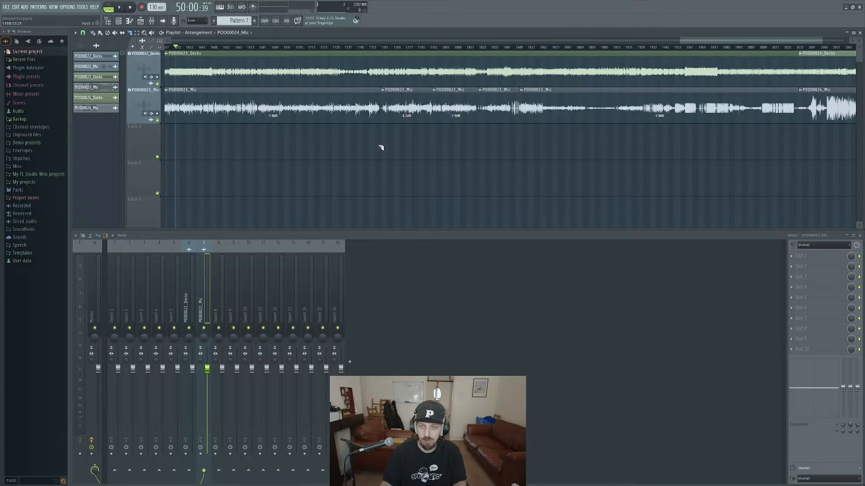
{"action": "scroll", "coordinate": [467, 158], "scroll_direction": "down", "scroll_amount": 5, "text": "ctrl"}
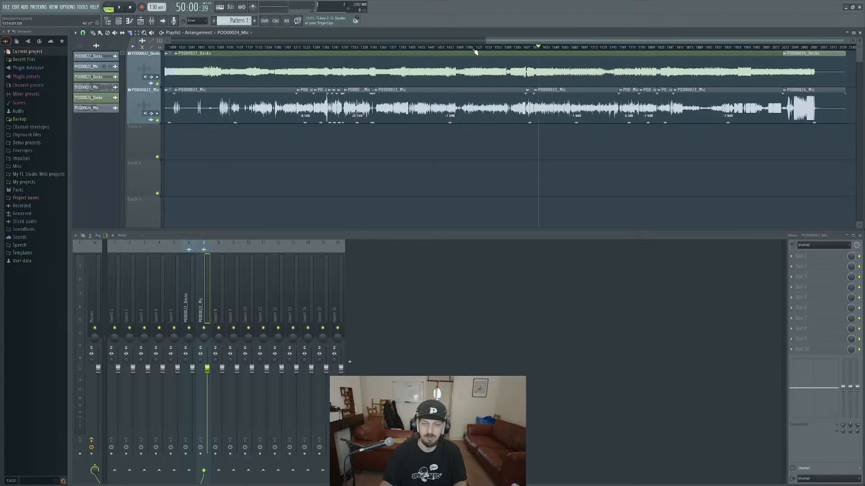
{"action": "left_click", "coordinate": [690, 49]}
{"action": "scroll", "coordinate": [707, 142], "scroll_direction": "down", "scroll_amount": 1}
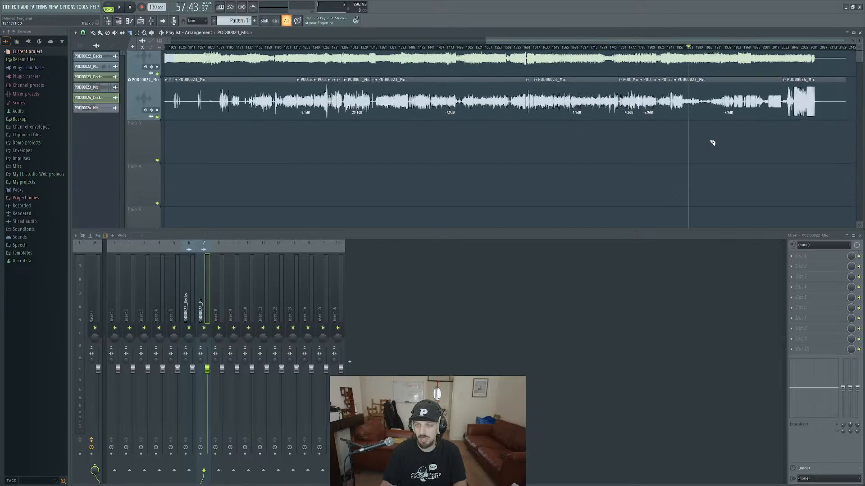
{"action": "scroll", "coordinate": [711, 142], "scroll_direction": "up", "scroll_amount": 4}
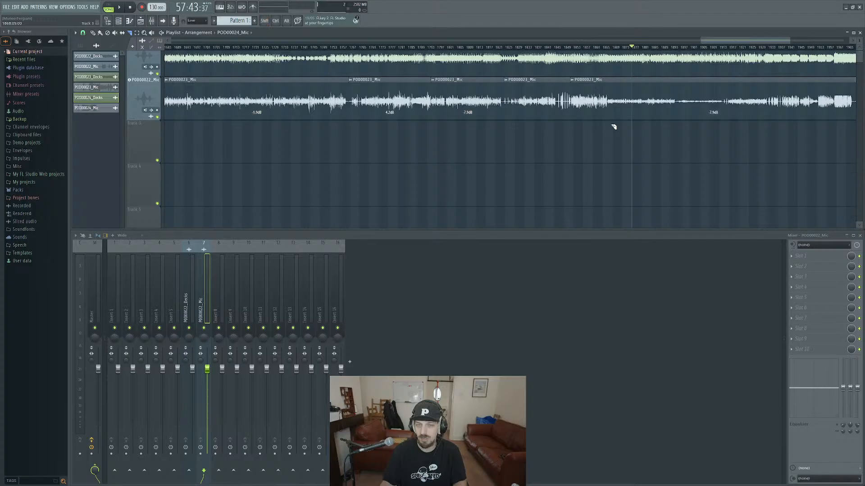
{"action": "scroll", "coordinate": [614, 127], "scroll_direction": "up", "scroll_amount": 1}
{"action": "scroll", "coordinate": [613, 127], "scroll_direction": "up", "scroll_amount": 2}
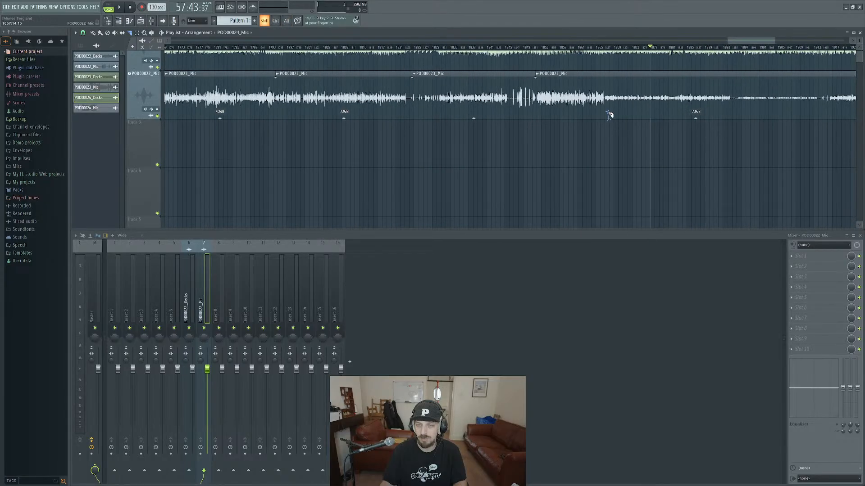
{"action": "left_click_drag", "start_coordinate": [610, 118], "coordinate": [607, 110]}
{"action": "mouse_move", "coordinate": [735, 110]}
{"action": "left_mouse_down"}
{"action": "mouse_move", "coordinate": [827, 108]}
{"action": "mouse_move", "coordinate": [736, 109]}
{"action": "left_mouse_up"}
{"action": "left_click_drag", "start_coordinate": [826, 112], "coordinate": [823, 112]}
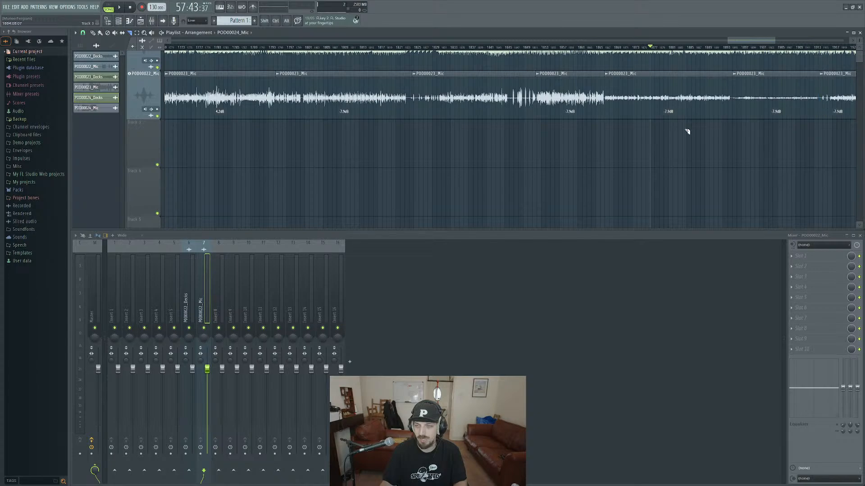
Raise the gain of the mic clips starting at about bars 1867, 1895 and 1914, setting the first to 0.0 dB and the last to -1.5 dB.
{"action": "left_click_drag", "start_coordinate": [668, 118], "coordinate": [667, 102]}
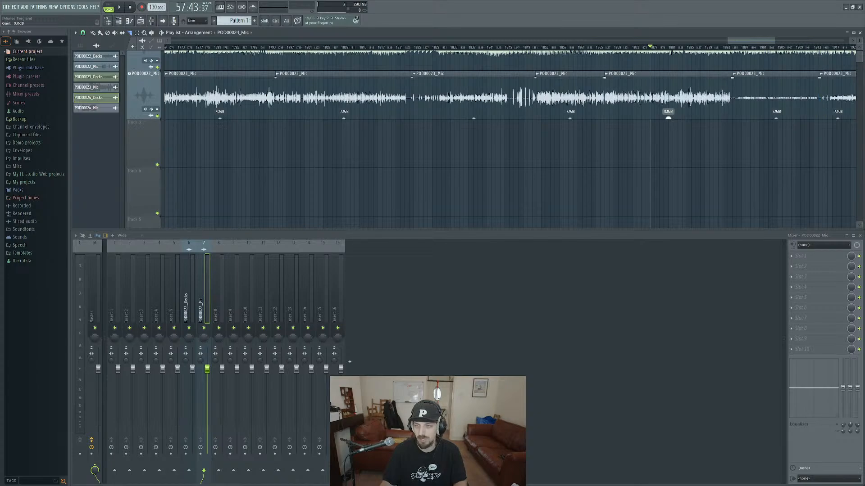
{"action": "left_click_drag", "start_coordinate": [775, 118], "coordinate": [775, 99]}
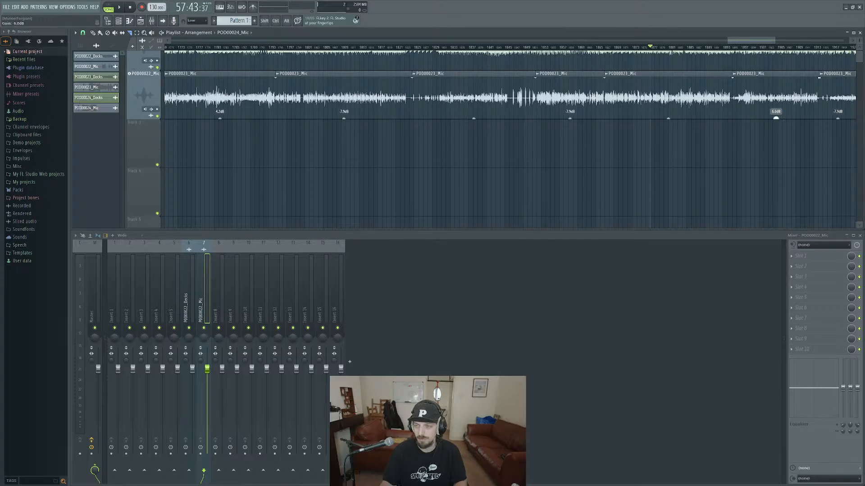
{"action": "left_click_drag", "start_coordinate": [783, 149], "coordinate": [469, 173]}
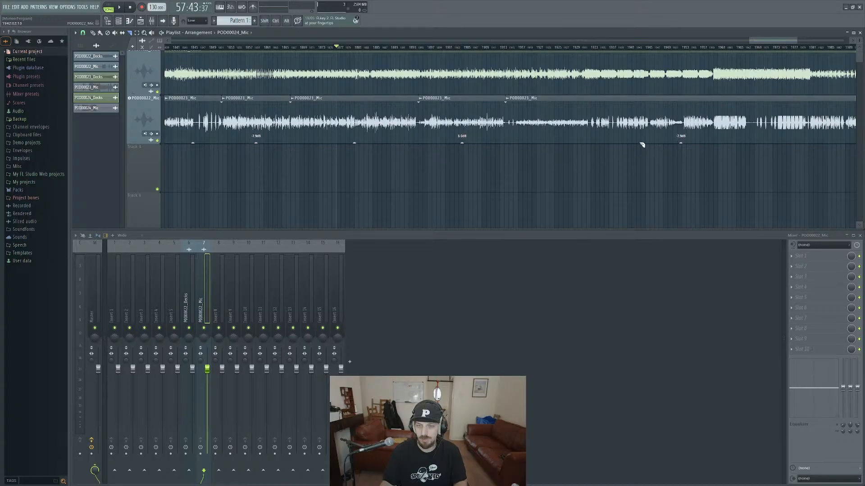
{"action": "left_click_drag", "start_coordinate": [680, 142], "coordinate": [680, 134]}
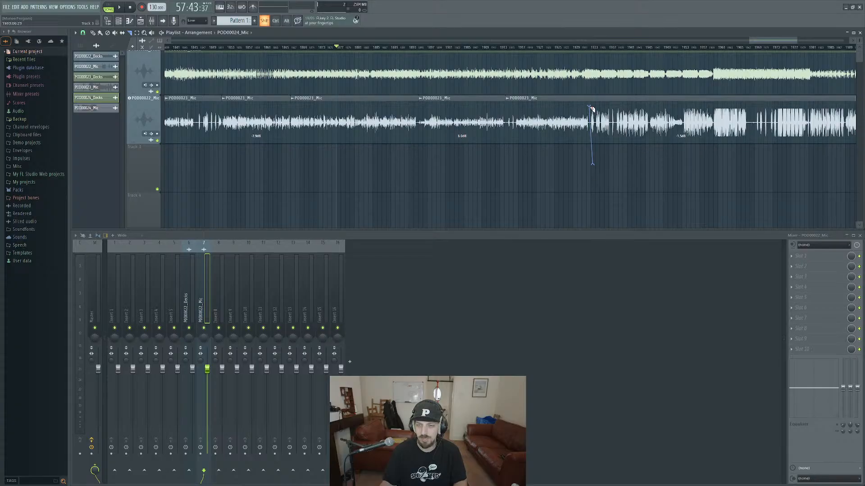
Slice the last POD00023 Mic clip at about bars 1932 and 1952, and lower the two later parts to -3.9 dB and -5.4 dB.
{"action": "left_click_drag", "start_coordinate": [591, 109], "coordinate": [594, 142]}
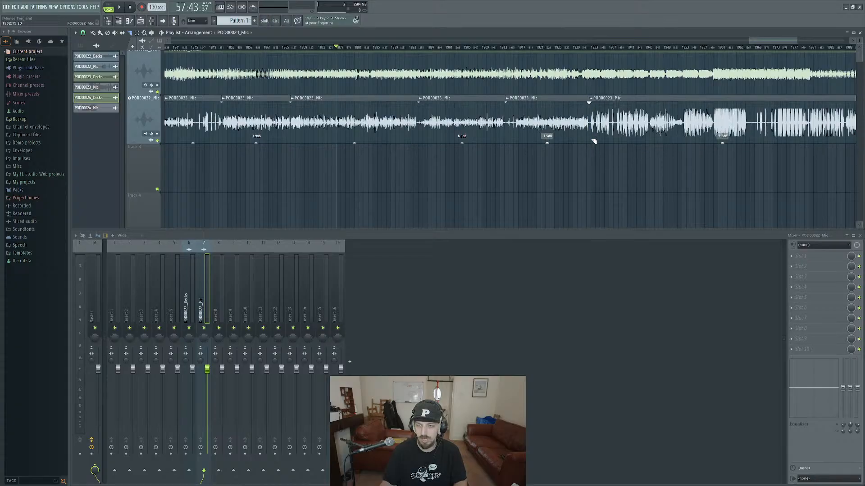
{"action": "left_click_drag", "start_coordinate": [685, 137], "coordinate": [636, 149]}
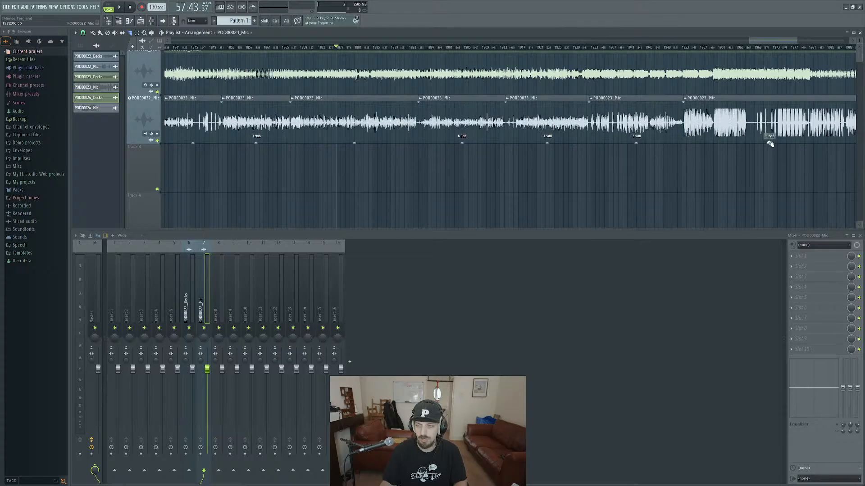
{"action": "scroll", "coordinate": [631, 178], "scroll_direction": "right", "scroll_amount": 5}
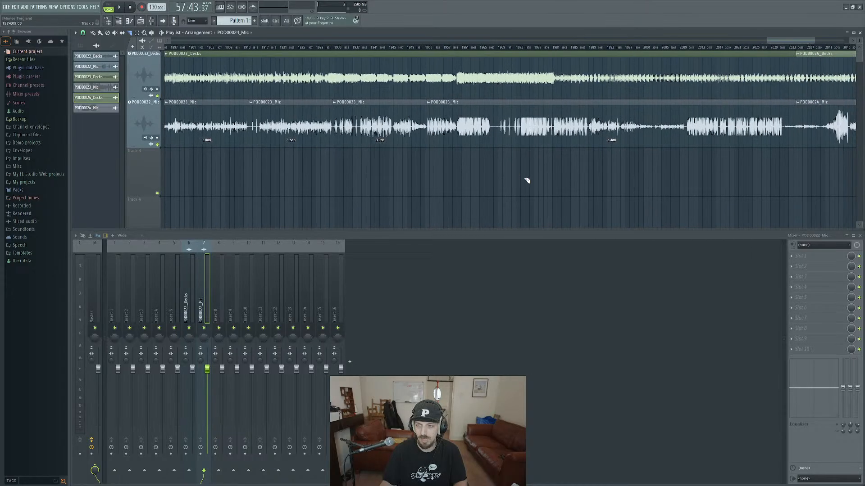
Play from about bar 1995, slice the mic clip at about bars 1997 and 2010, and raise the quiet part between to 5.4 dB.
{"action": "left_click_drag", "start_coordinate": [664, 161], "coordinate": [569, 171]}
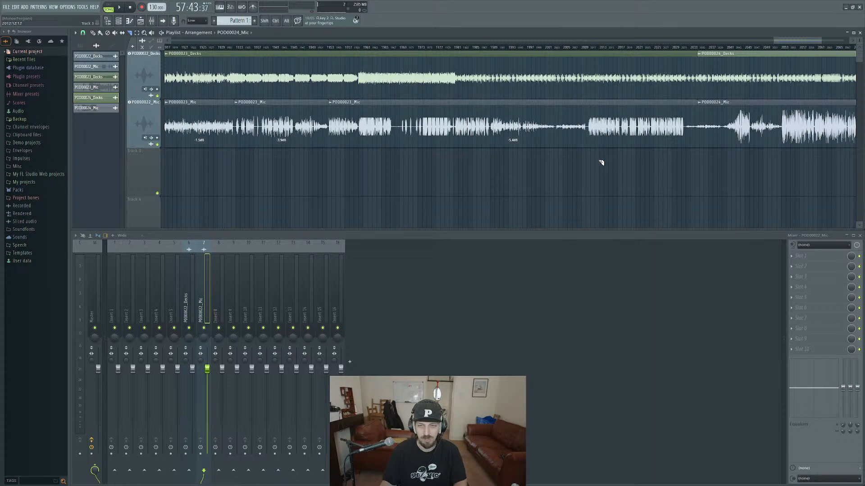
{"action": "left_click", "coordinate": [521, 49]}
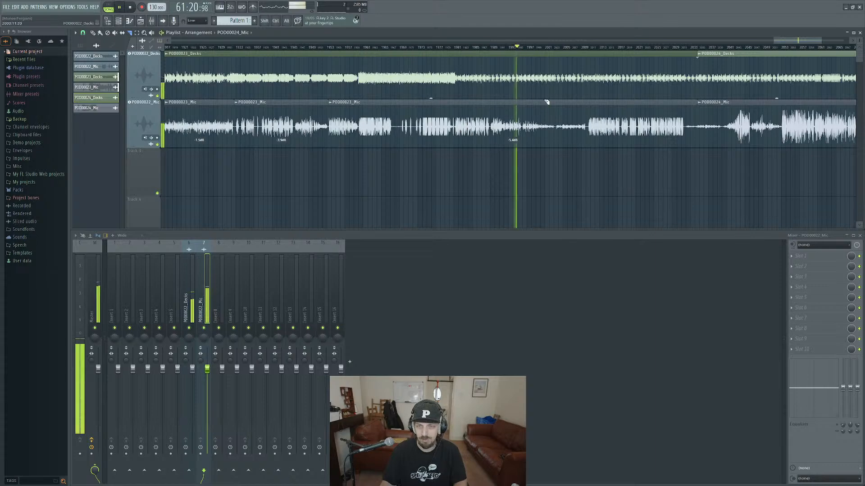
{"action": "left_click", "coordinate": [526, 142]}
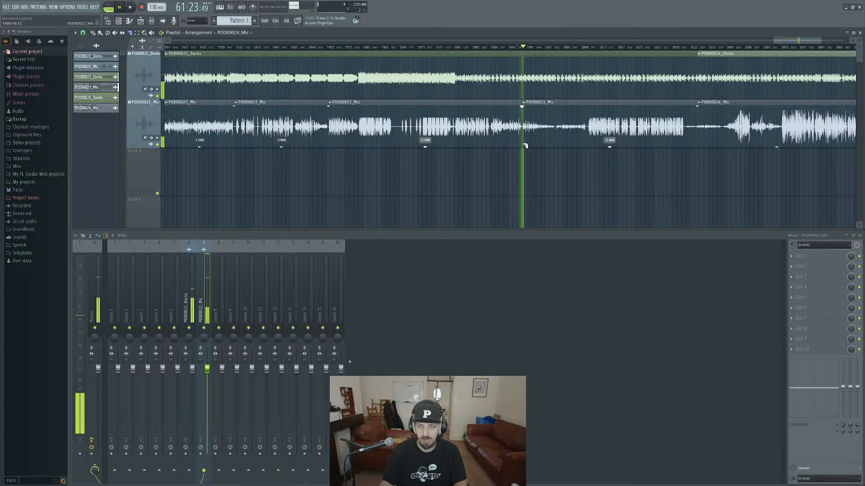
{"action": "left_click", "coordinate": [587, 143]}
{"action": "left_click_drag", "start_coordinate": [554, 147], "coordinate": [554, 138]}
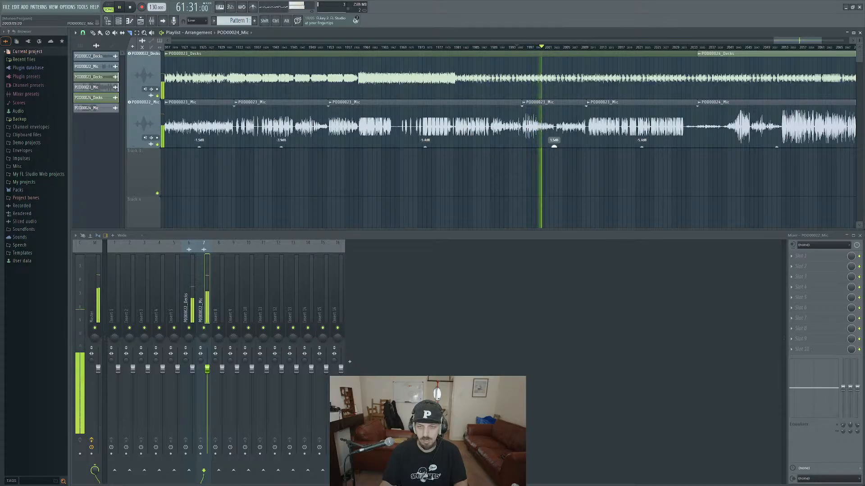
{"action": "left_click_drag", "start_coordinate": [555, 146], "coordinate": [554, 142]}
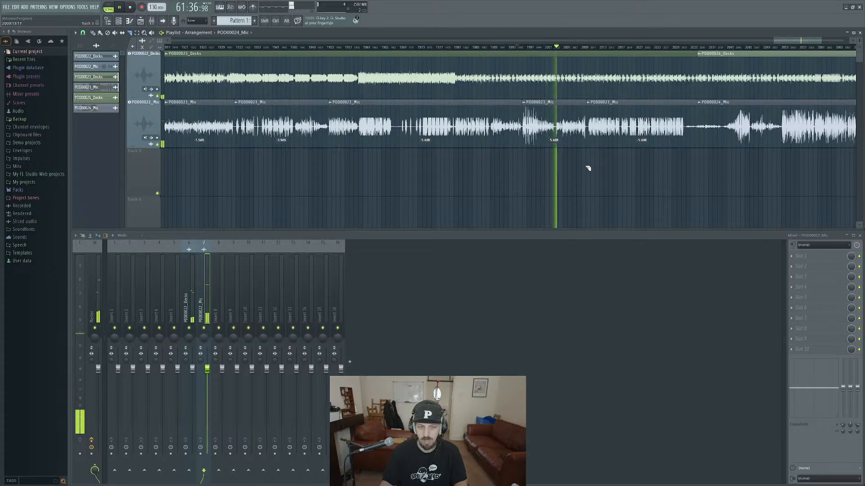
Slice the mic audio at about bars 2032 and 2040 and raise the quiet section between, with the POD00024 Mic part at 14.6 dB.
{"action": "left_click_drag", "start_coordinate": [617, 167], "coordinate": [511, 179]}
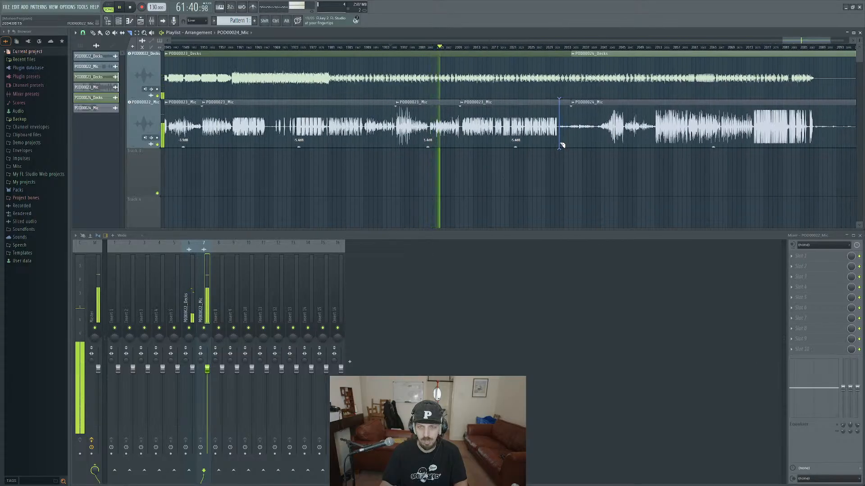
{"action": "mouse_move", "coordinate": [562, 146]}
{"action": "left_mouse_down"}
{"action": "mouse_move", "coordinate": [598, 150]}
{"action": "mouse_move", "coordinate": [583, 130]}
{"action": "mouse_move", "coordinate": [565, 143]}
{"action": "mouse_move", "coordinate": [565, 132]}
{"action": "mouse_move", "coordinate": [583, 142]}
{"action": "left_mouse_up"}
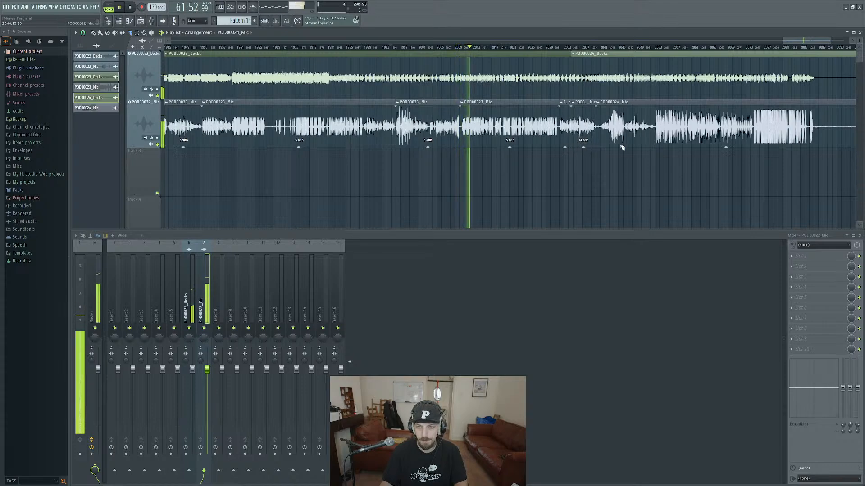
Slice the POD00024 Mic clip at about bars 2052 and 2046, and set the two parts before bar 2052 to -4.0 dB and 5.9 dB.
{"action": "left_click", "coordinate": [654, 147]}
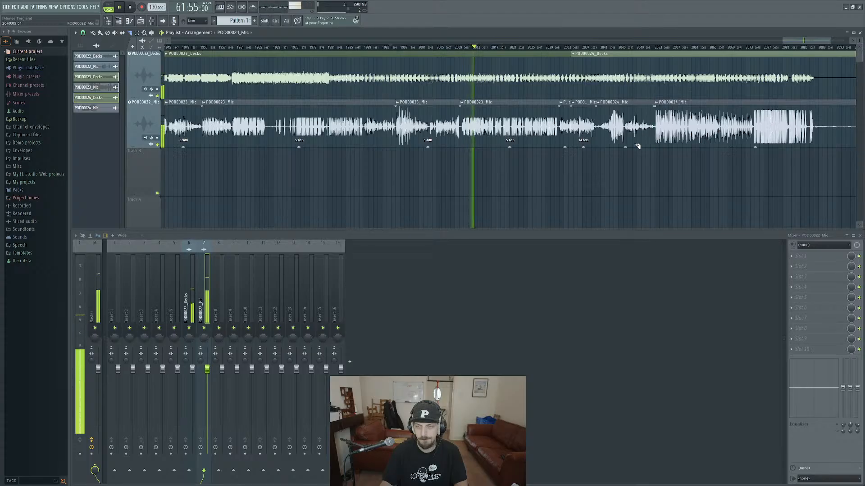
{"action": "left_click", "coordinate": [624, 146]}
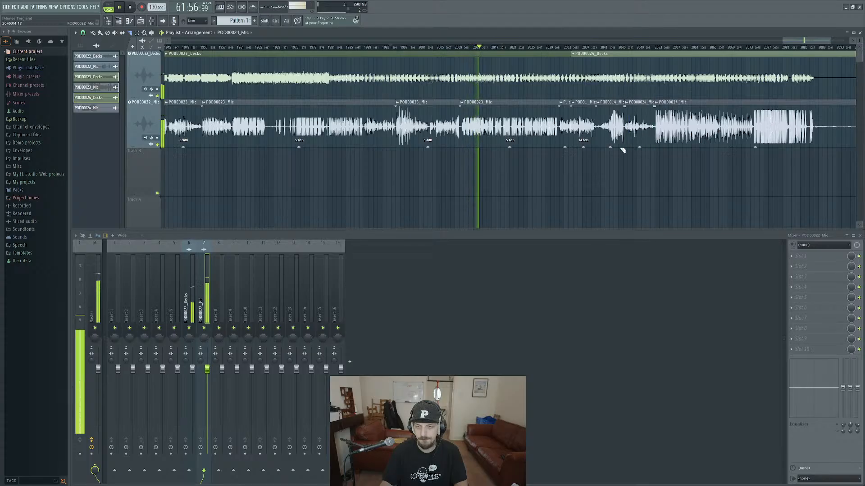
{"action": "left_click_drag", "start_coordinate": [610, 147], "coordinate": [639, 147]}
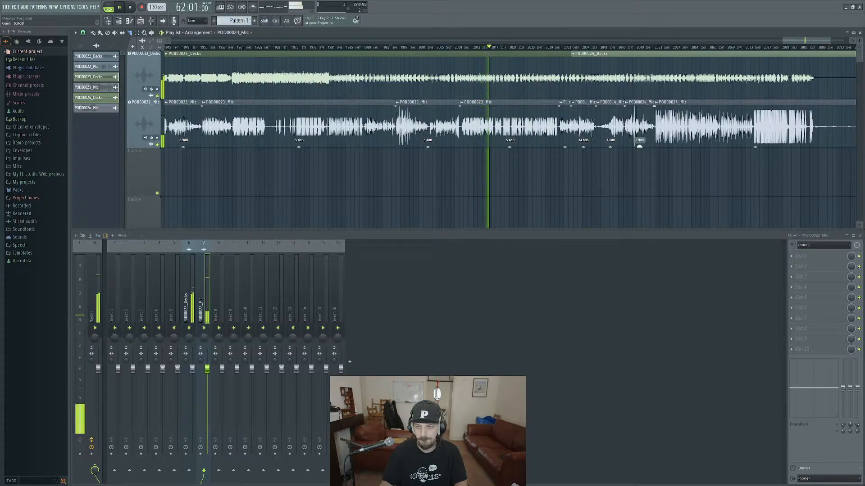
Slice the POD00024 Mic clip at about bars 2074 and 2088, lower the two loud parts to -4.2 dB and -4.8 dB, and stop playback.
{"action": "scroll", "coordinate": [581, 177], "scroll_direction": "right", "scroll_amount": 4}
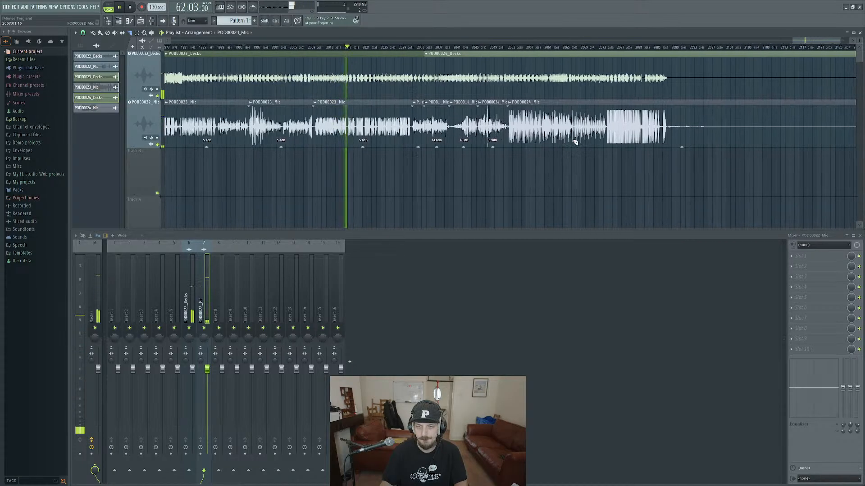
{"action": "left_click_drag", "start_coordinate": [609, 151], "coordinate": [609, 141]}
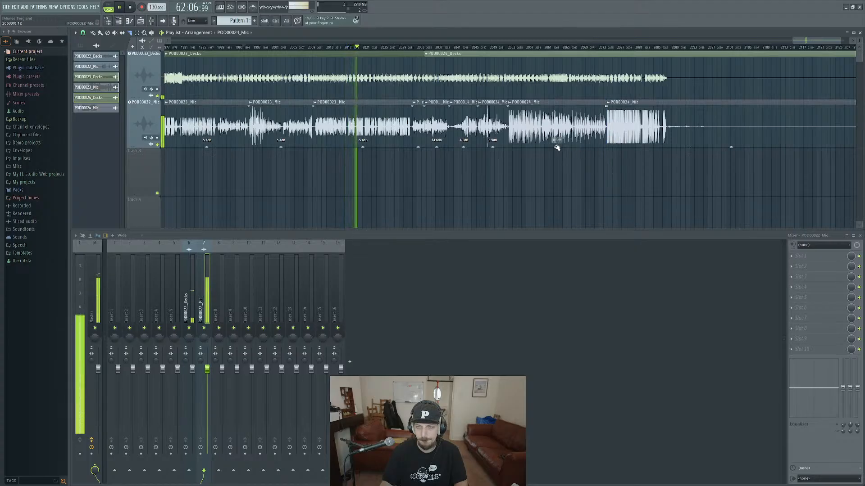
{"action": "left_click_drag", "start_coordinate": [557, 147], "coordinate": [557, 149]}
{"action": "left_click_drag", "start_coordinate": [674, 153], "coordinate": [636, 152]}
{"action": "key", "text": "space"}
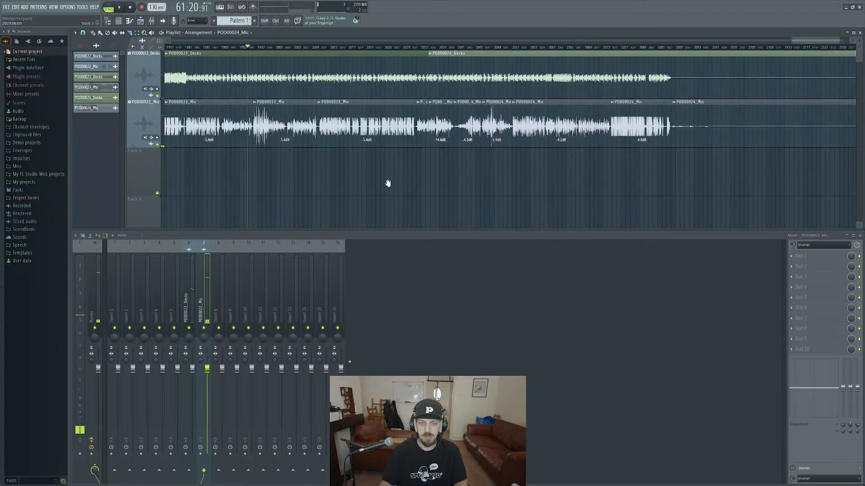
{"action": "scroll", "coordinate": [386, 184], "scroll_direction": "down", "scroll_amount": 5, "text": "ctrl"}
{"action": "scroll", "coordinate": [356, 186], "scroll_direction": "down", "scroll_amount": 4, "text": "ctrl"}
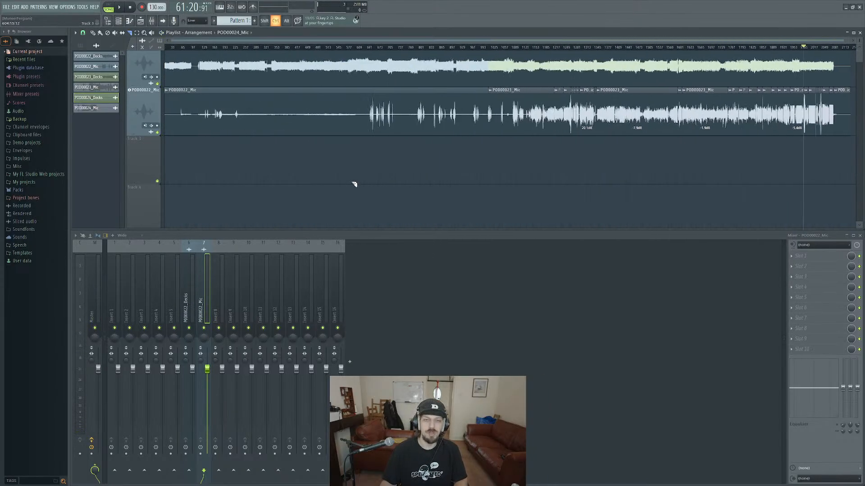
{"action": "left_click_drag", "start_coordinate": [476, 202], "coordinate": [431, 202]}
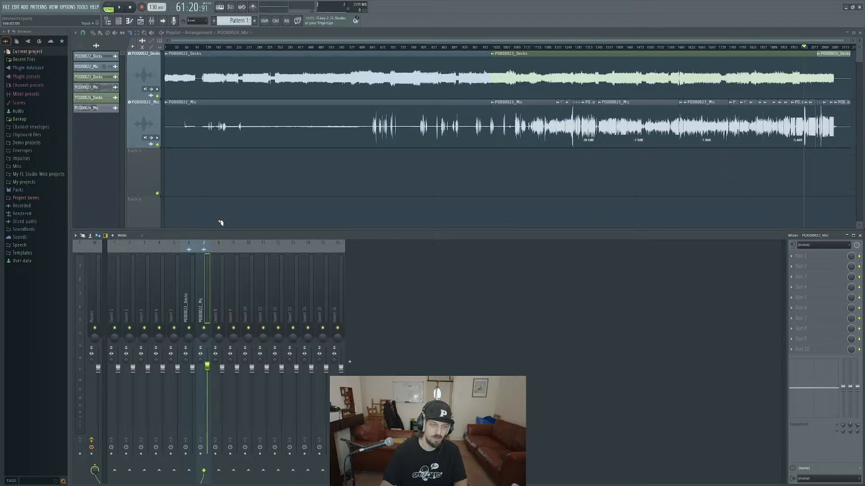
Add a Fruity Limiter to the first effect slot of the POD00022_Mic mixer track.
{"action": "scroll", "coordinate": [535, 208], "scroll_direction": "down", "scroll_amount": 2, "text": "alt"}
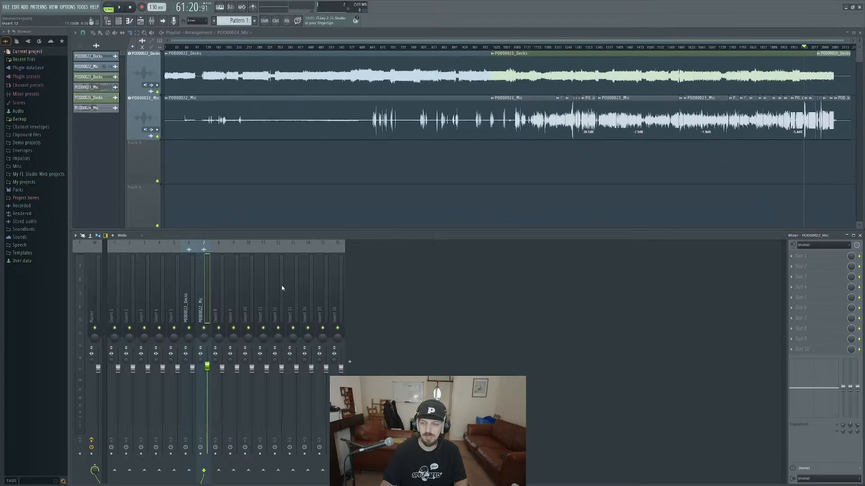
{"action": "left_click", "coordinate": [798, 260]}
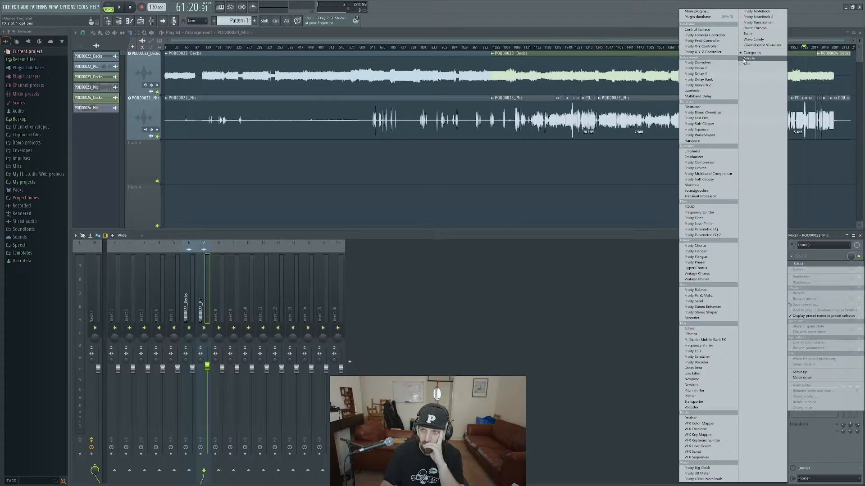
{"action": "left_click", "coordinate": [773, 237]}
{"action": "left_click", "coordinate": [793, 262]}
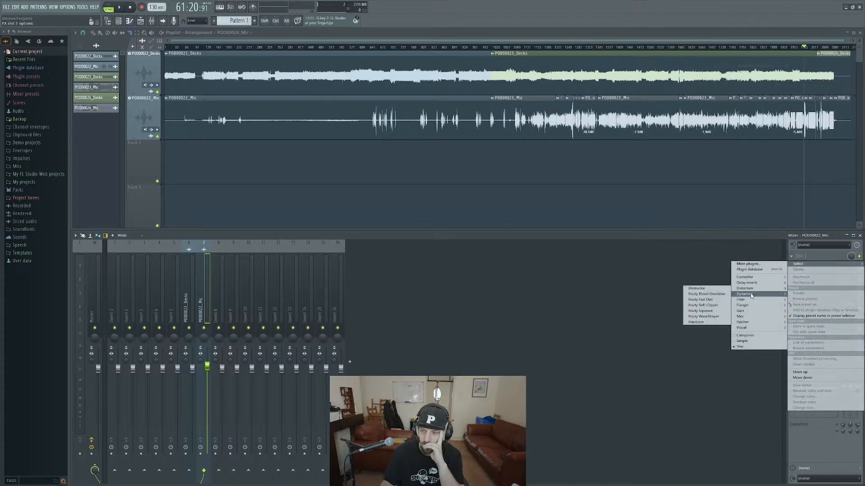
{"action": "mouse_move", "coordinate": [750, 297]}
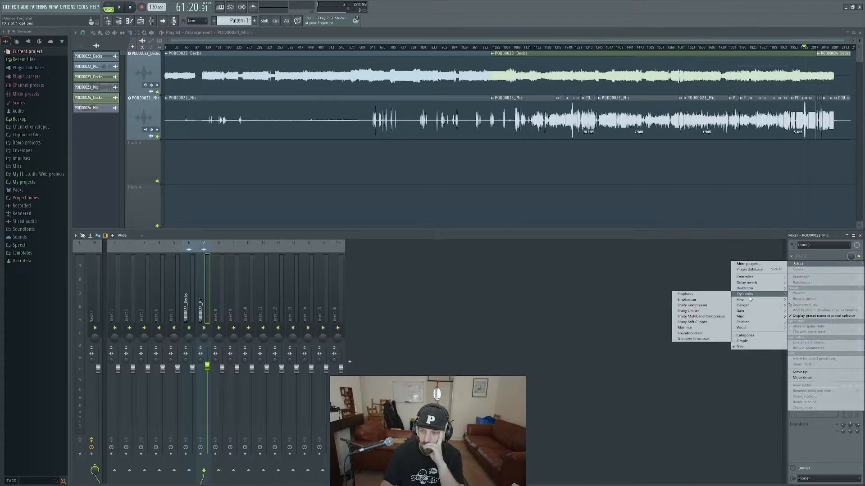
{"action": "left_click", "coordinate": [689, 311]}
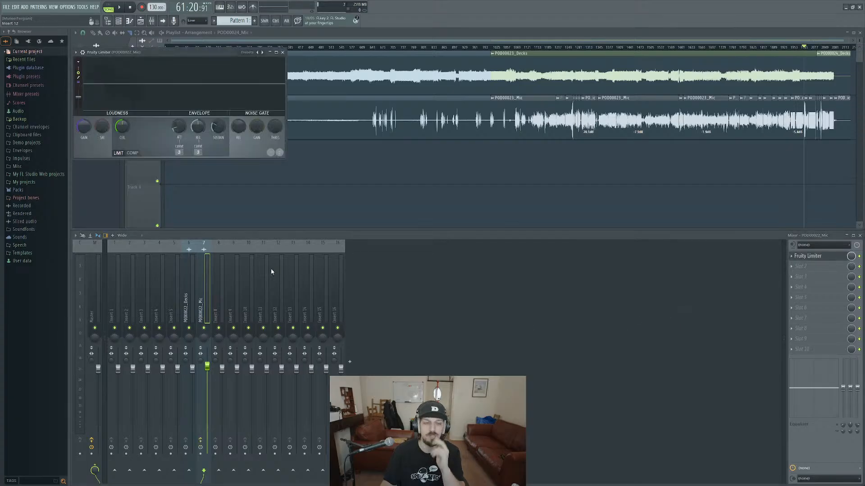
Detach the mic's Fruity Limiter window, raise its gain to about 6 dB while playing from about 43:22, and stop playback.
{"action": "left_click", "coordinate": [620, 43]}
{"action": "key", "text": "space"}
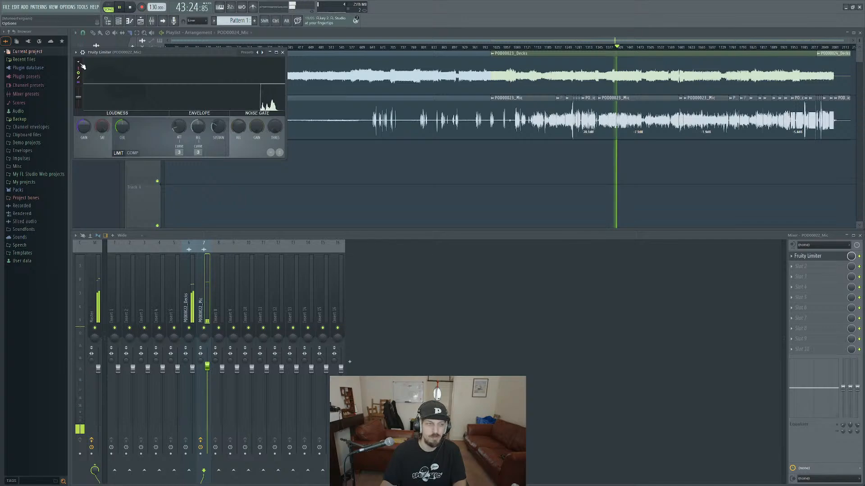
{"action": "left_click", "coordinate": [76, 53]}
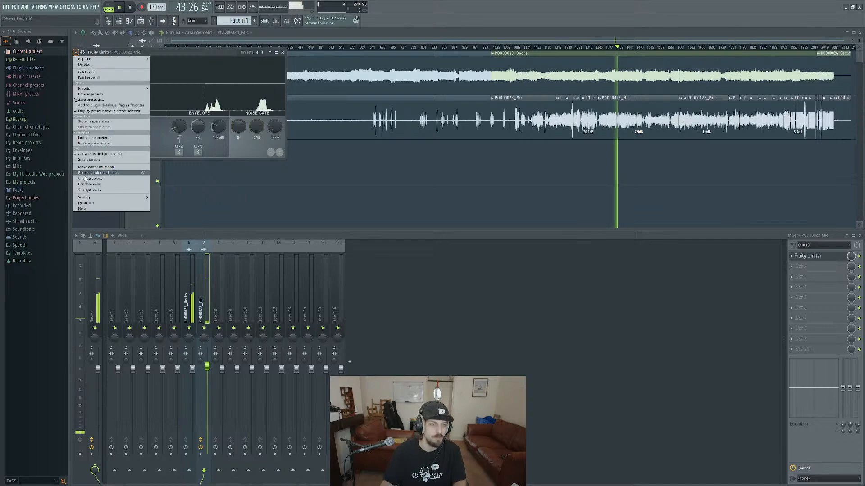
{"action": "left_click", "coordinate": [84, 204]}
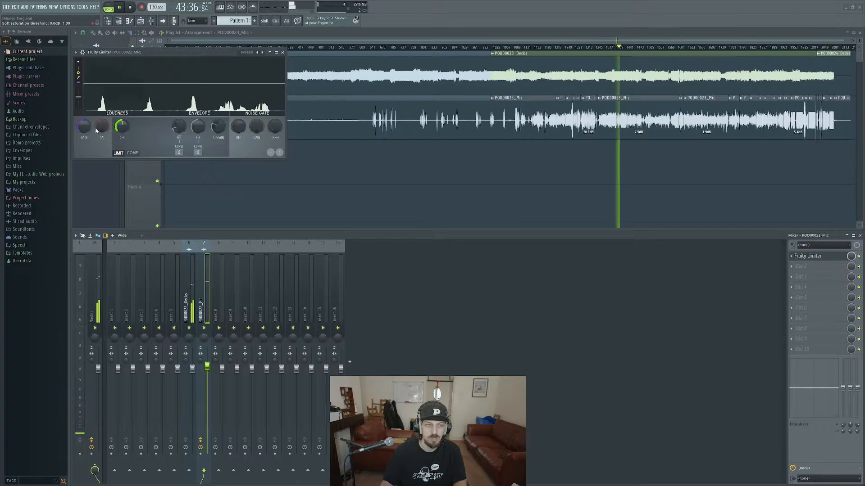
{"action": "left_click_drag", "start_coordinate": [85, 126], "coordinate": [84, 99]}
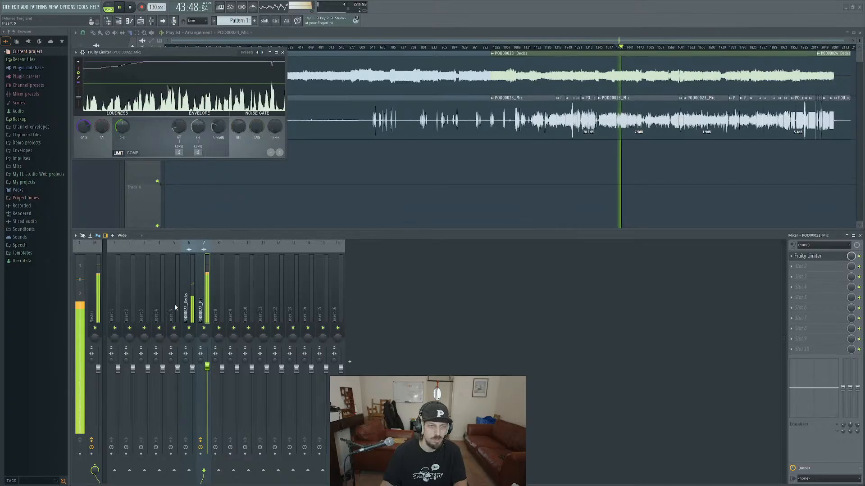
{"action": "left_click_drag", "start_coordinate": [88, 125], "coordinate": [88, 139]}
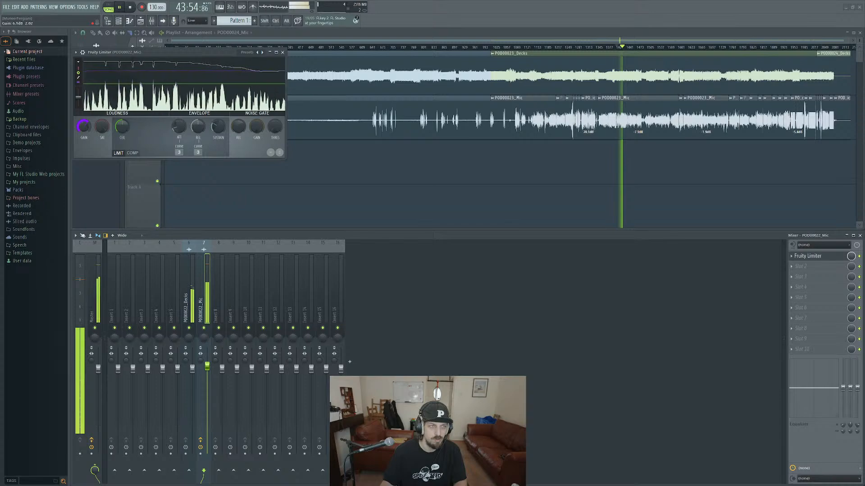
{"action": "key", "text": "space"}
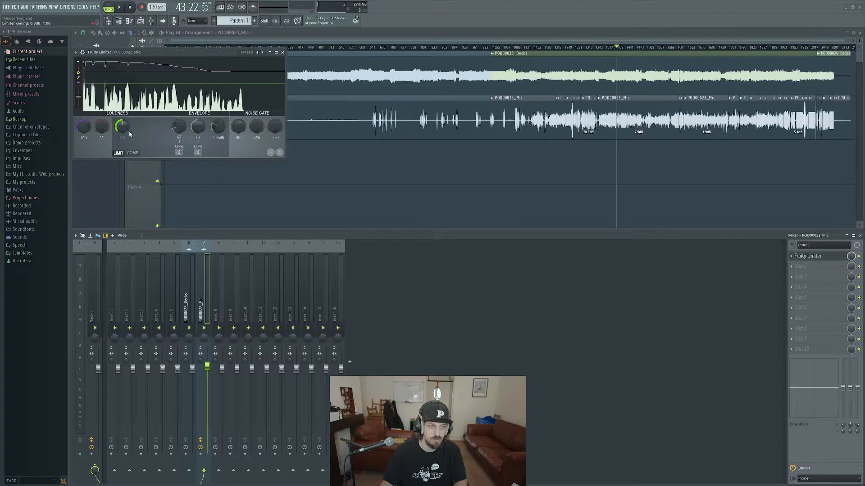
Try a different ceiling in the mic's Fruity Limiter and reset it to its default.
{"action": "left_click_drag", "start_coordinate": [126, 130], "coordinate": [126, 115]}
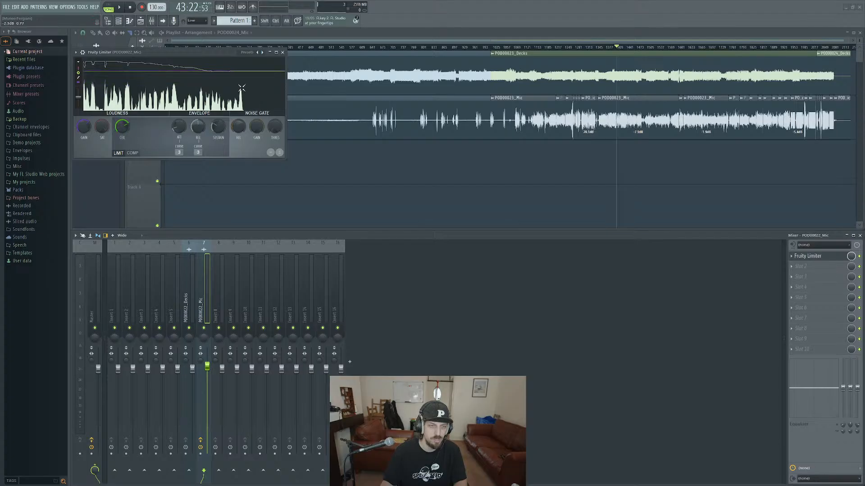
{"action": "right_click", "coordinate": [120, 130]}
{"action": "left_click", "coordinate": [125, 133]}
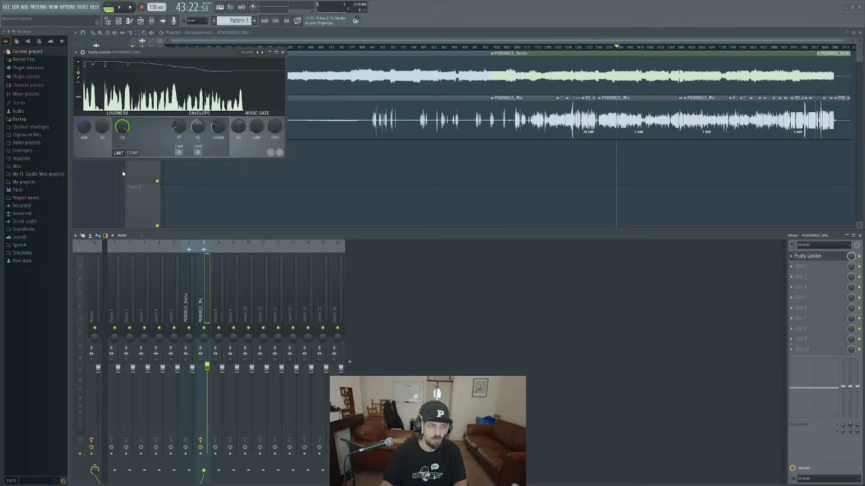
{"action": "right_click", "coordinate": [120, 130]}
{"action": "left_click", "coordinate": [129, 132]}
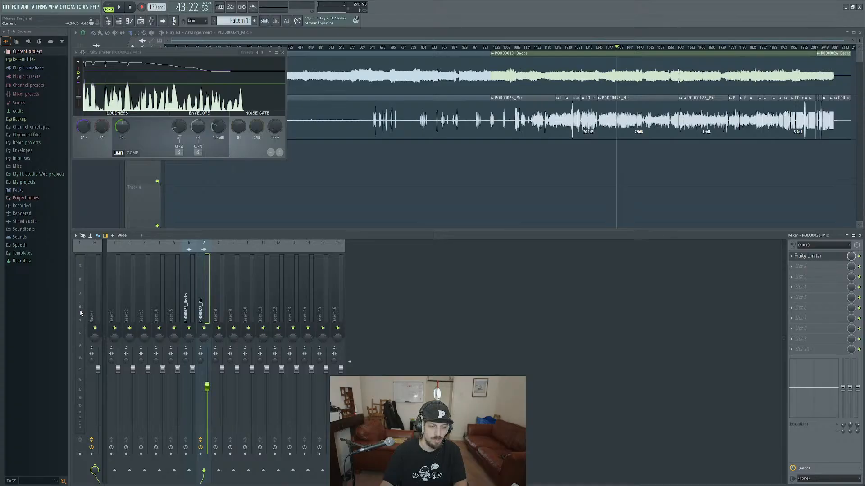
Compare the decks, master and mic levels during playback, and lower the POD00022_Mic fader to just below -3 dB.
{"action": "left_click", "coordinate": [191, 316]}
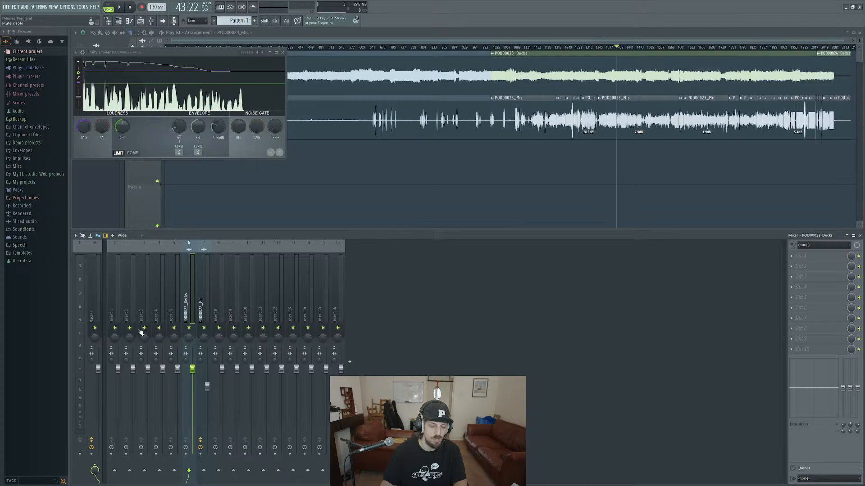
{"action": "left_click", "coordinate": [99, 312]}
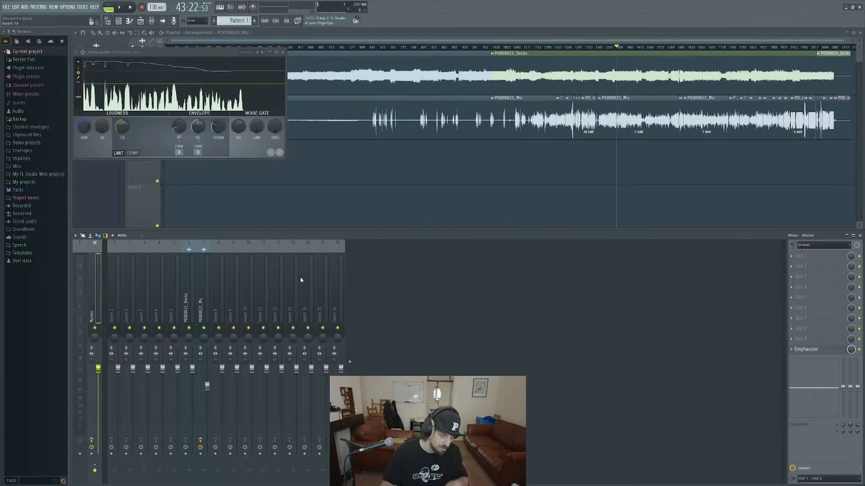
{"action": "key", "text": "space"}
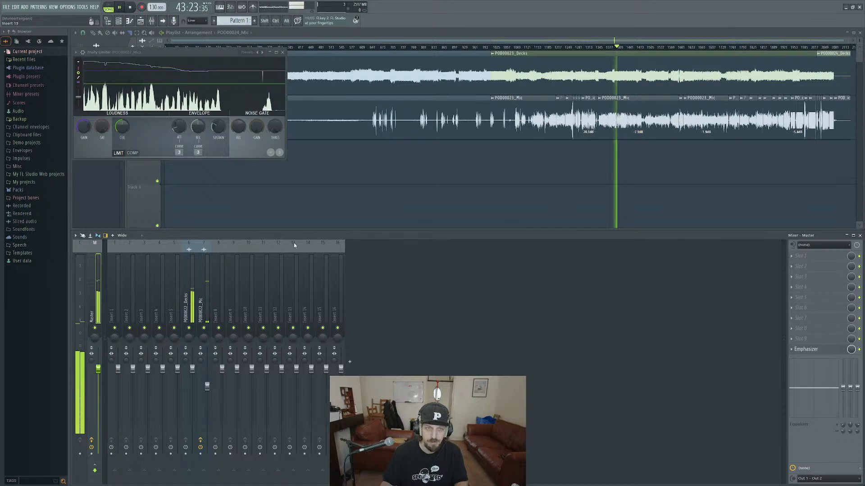
{"action": "left_click", "coordinate": [189, 311]}
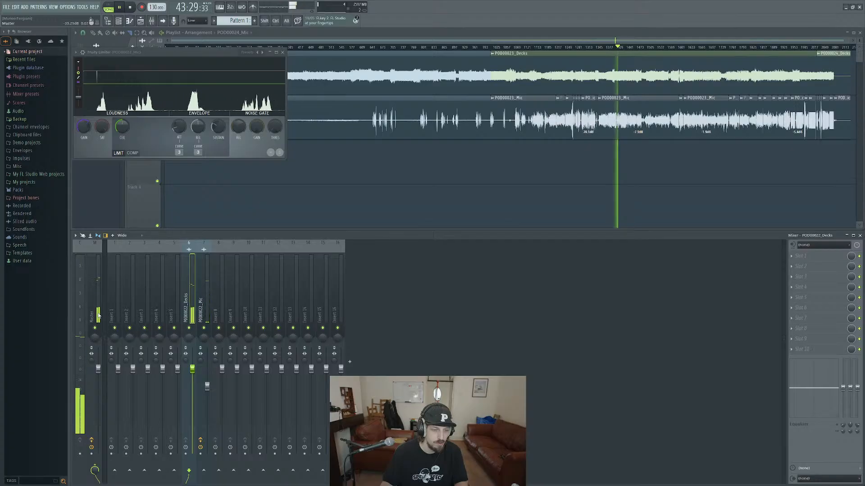
{"action": "left_click", "coordinate": [207, 309]}
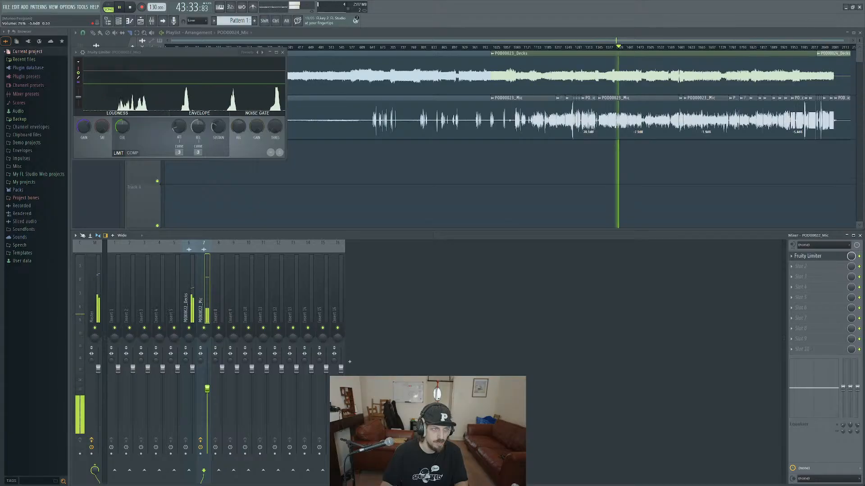
{"action": "key", "text": "space"}
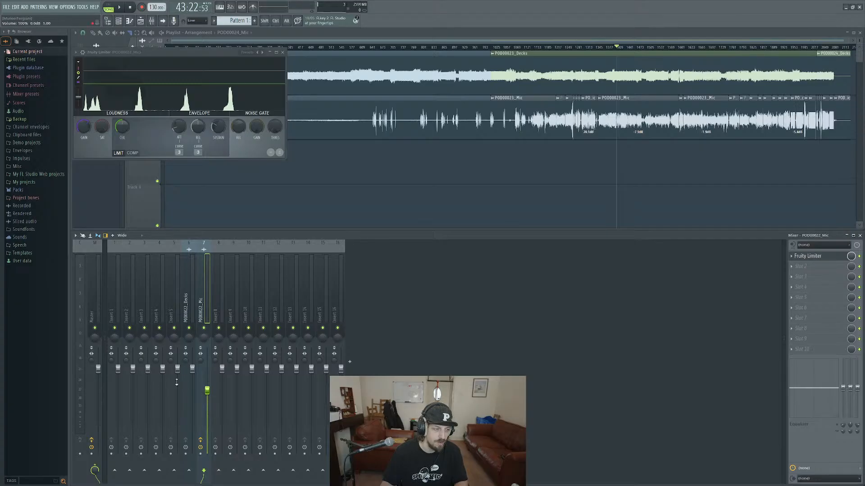
Recheck the decks level in playback and add a Fruity Limiter to the first effect slot of the POD00022_Decks track.
{"action": "left_click", "coordinate": [195, 304]}
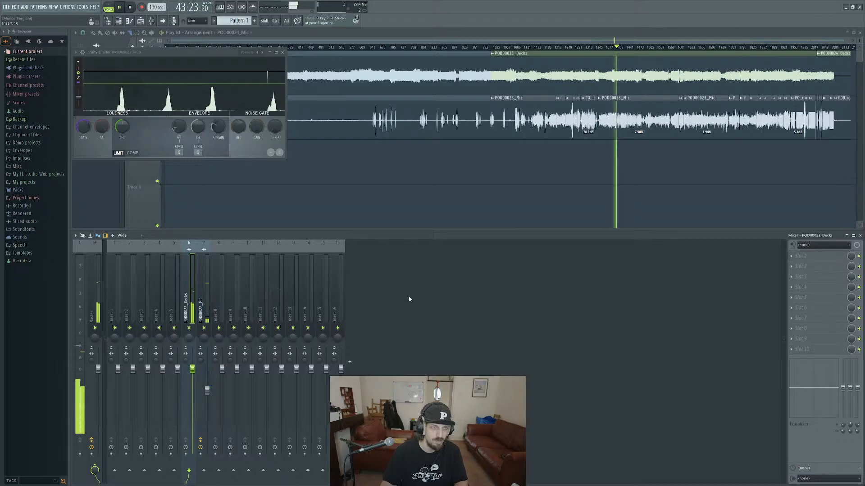
{"action": "key", "text": "space"}
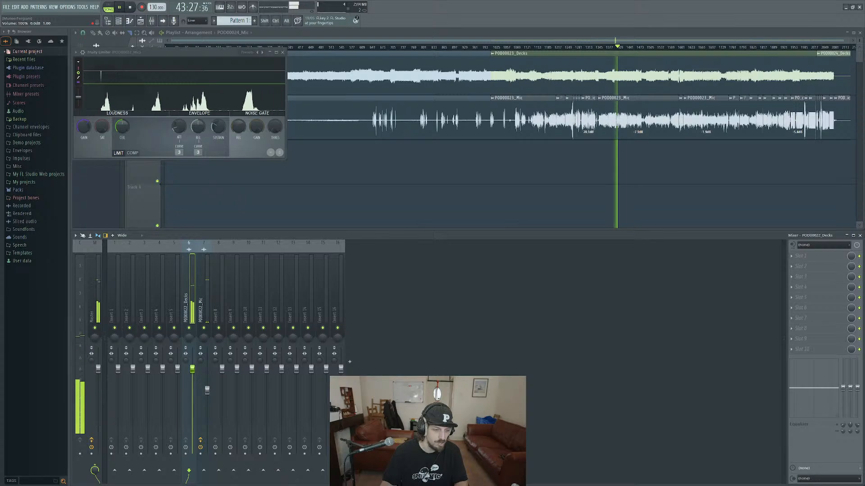
{"action": "key", "text": "space"}
{"action": "left_click", "coordinate": [801, 260]}
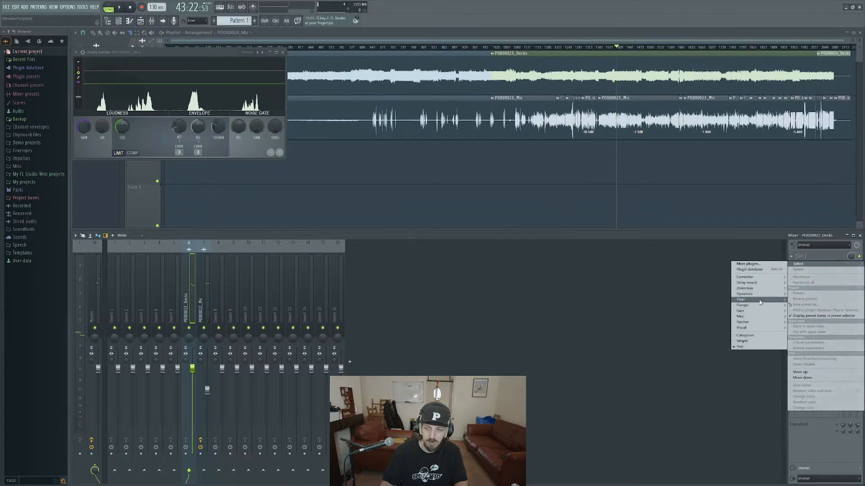
{"action": "mouse_move", "coordinate": [736, 311]}
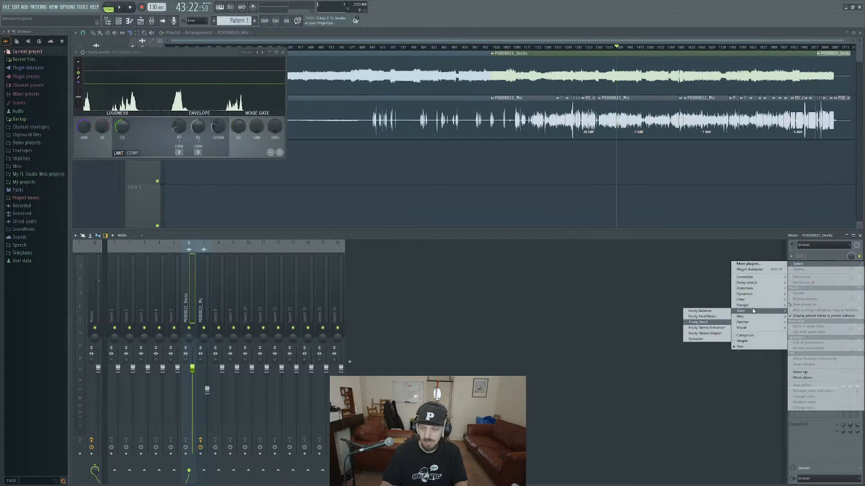
{"action": "mouse_move", "coordinate": [744, 294]}
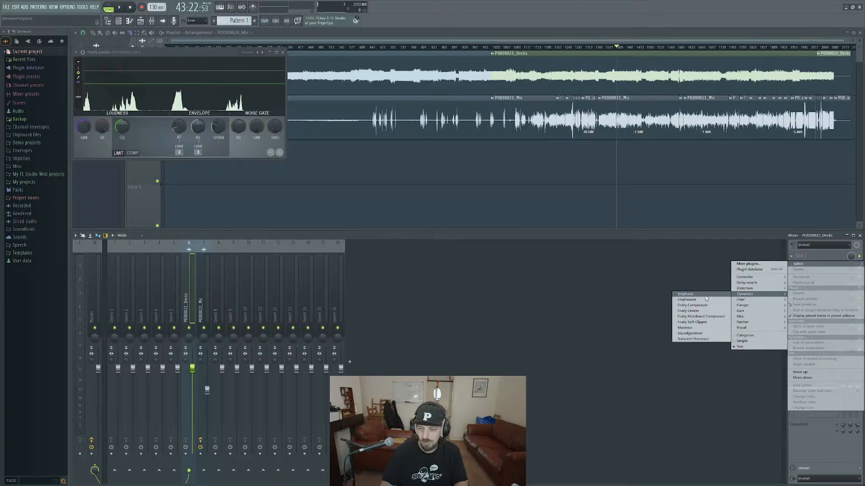
{"action": "left_click", "coordinate": [700, 311]}
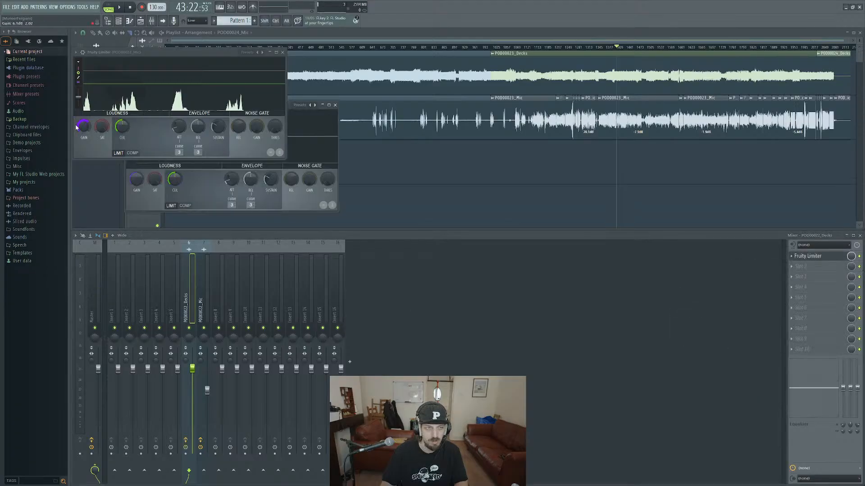
Place the two limiter windows side by side, raise the decks limiter's gain during playback, and compare it with the mic level.
{"action": "left_click_drag", "start_coordinate": [198, 52], "coordinate": [504, 106]}
{"action": "key", "text": "space"}
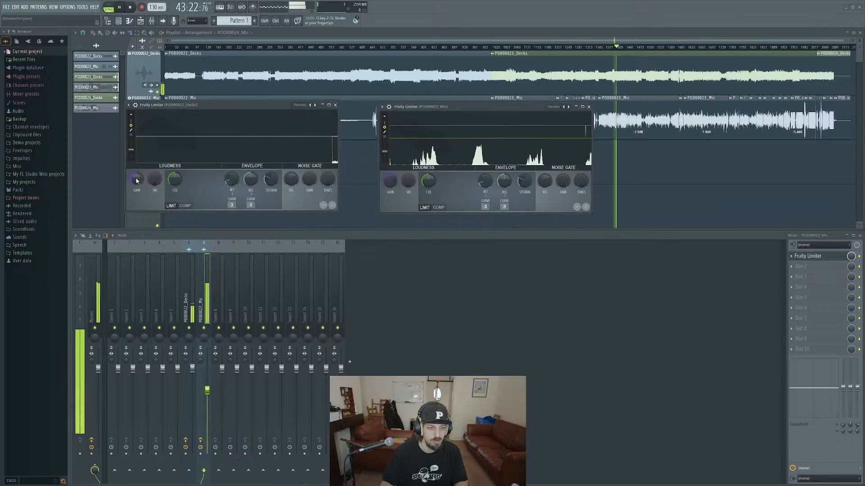
{"action": "left_click_drag", "start_coordinate": [136, 180], "coordinate": [136, 170]}
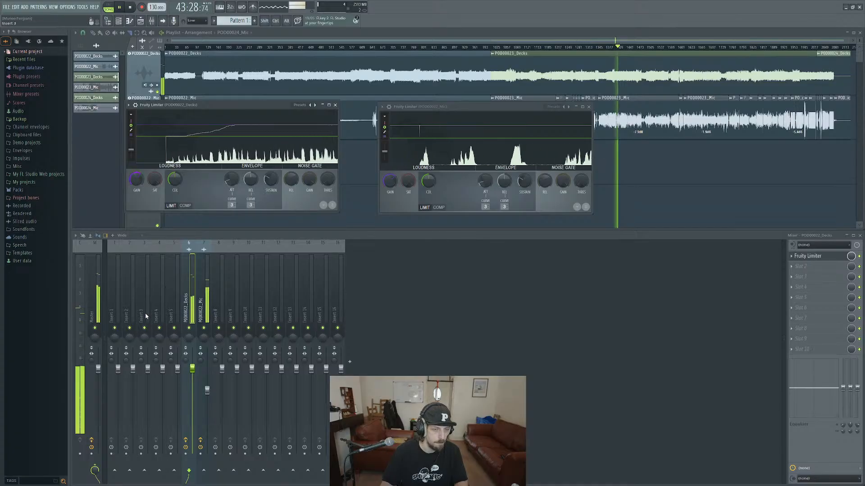
{"action": "left_click", "coordinate": [207, 390]}
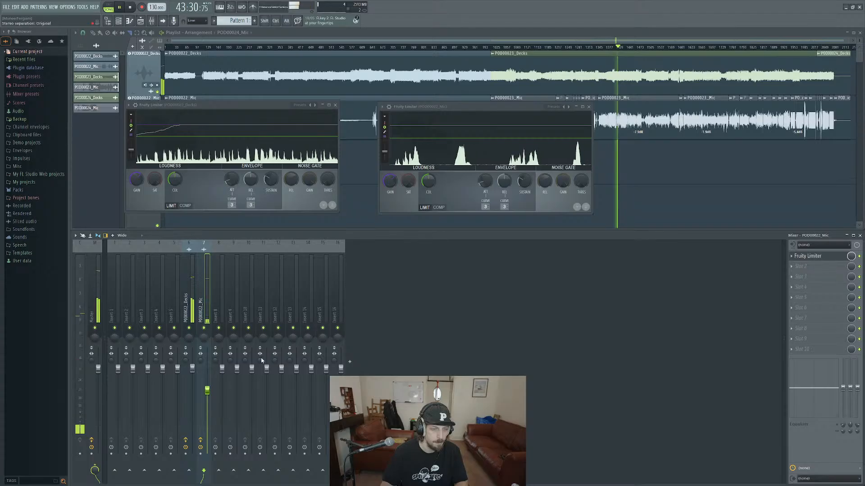
{"action": "key", "text": "space"}
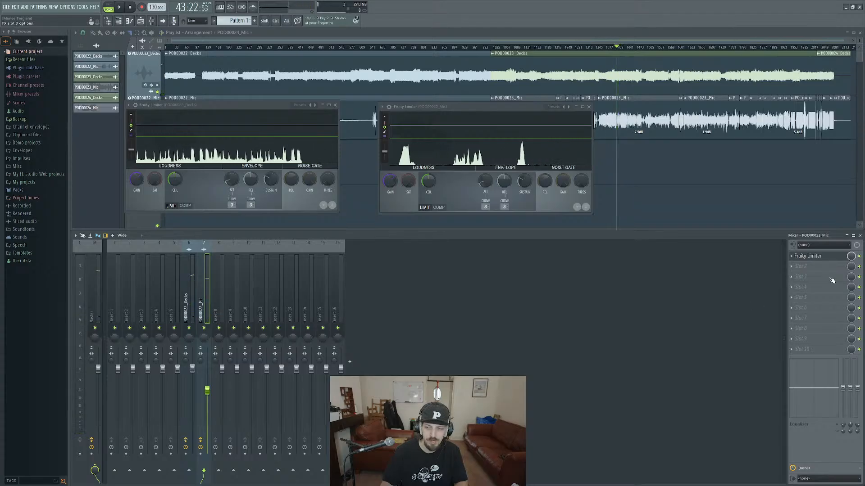
Add a Fruity Compressor to the mic track's second slot, move its window over the mixer, and load the Complete Mix preset.
{"action": "left_click", "coordinate": [800, 266]}
{"action": "mouse_move", "coordinate": [764, 305]}
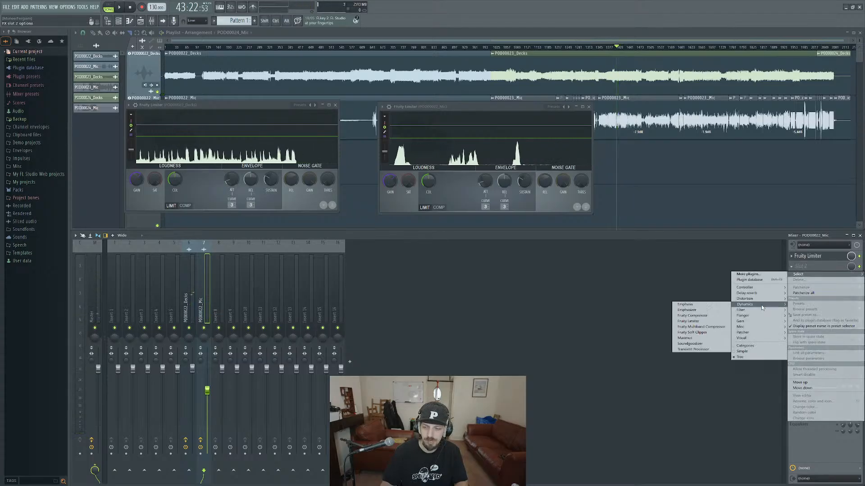
{"action": "left_click", "coordinate": [702, 316]}
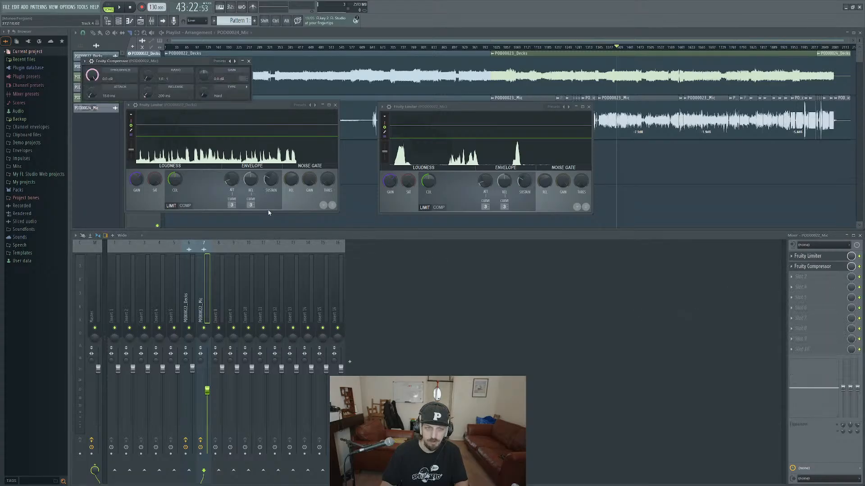
{"action": "left_click_drag", "start_coordinate": [139, 65], "coordinate": [360, 299]}
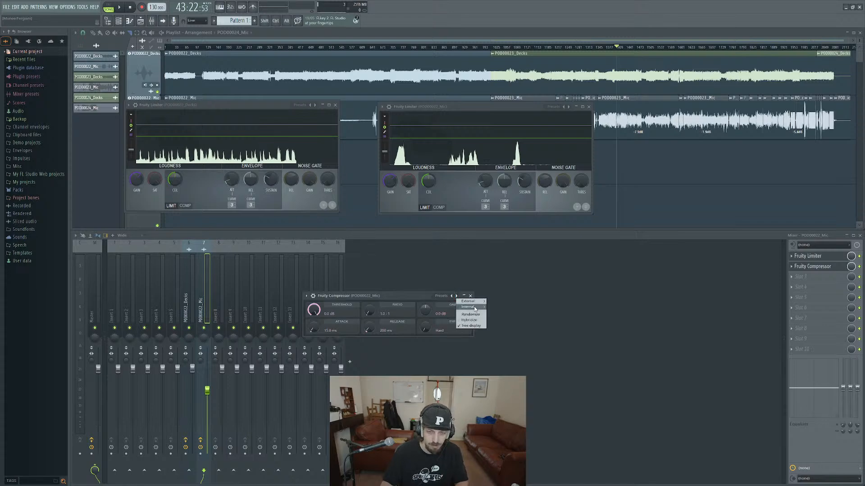
{"action": "mouse_move", "coordinate": [475, 309]}
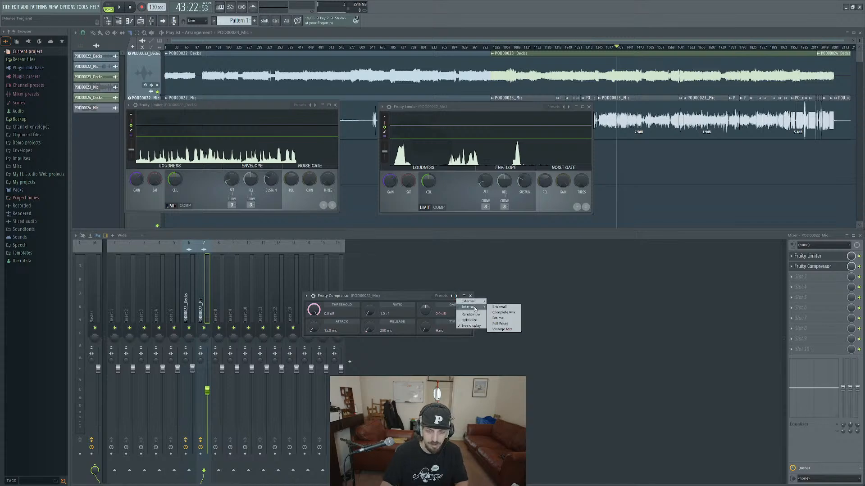
{"action": "left_click", "coordinate": [508, 313]}
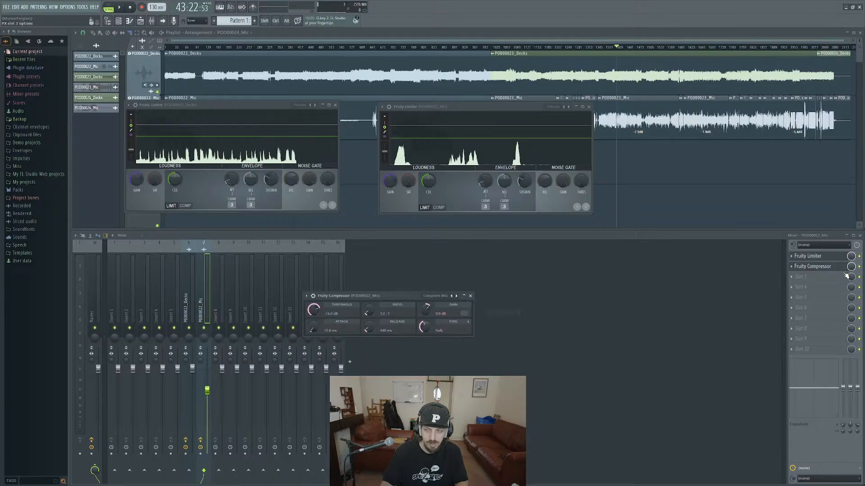
Add a second Fruity Limiter to the tenth effect slot of the POD00022_Mic track.
{"action": "left_click", "coordinate": [822, 269]}
{"action": "left_click", "coordinate": [821, 277]}
{"action": "left_click", "coordinate": [818, 277]}
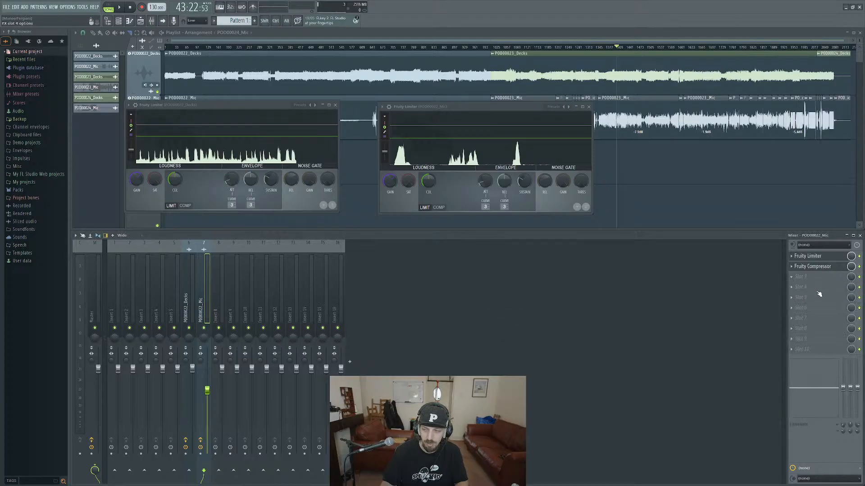
{"action": "left_click", "coordinate": [793, 350]}
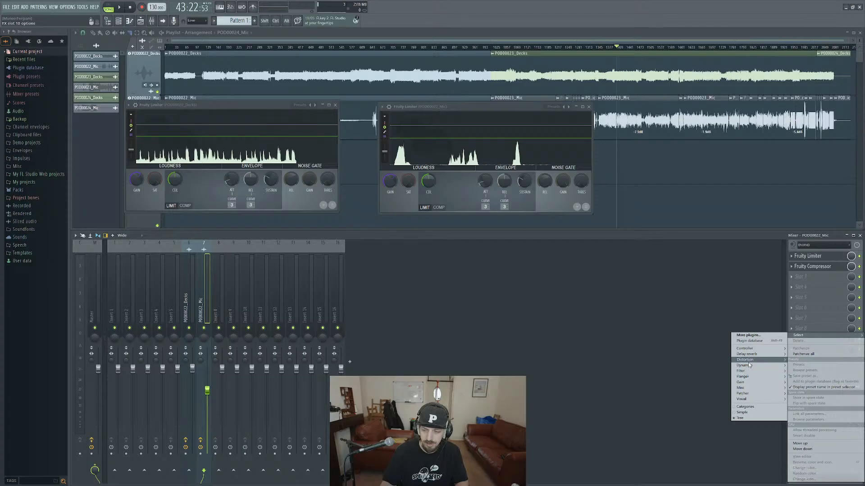
{"action": "mouse_move", "coordinate": [748, 366]}
{"action": "left_click", "coordinate": [697, 383]}
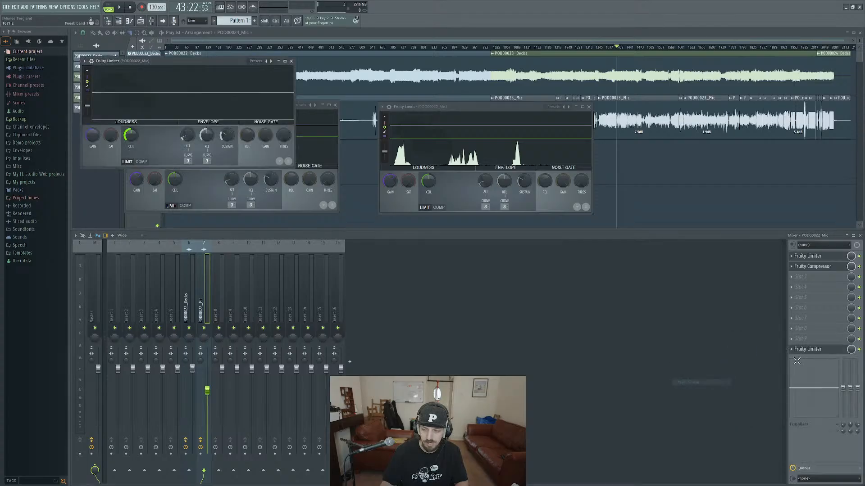
Check the new limiter's COMP view, return it to LIMIT, and move its window over the empty mixer area.
{"action": "left_click_drag", "start_coordinate": [151, 62], "coordinate": [254, 123]}
{"action": "left_click", "coordinate": [235, 123]}
{"action": "left_click", "coordinate": [323, 124]}
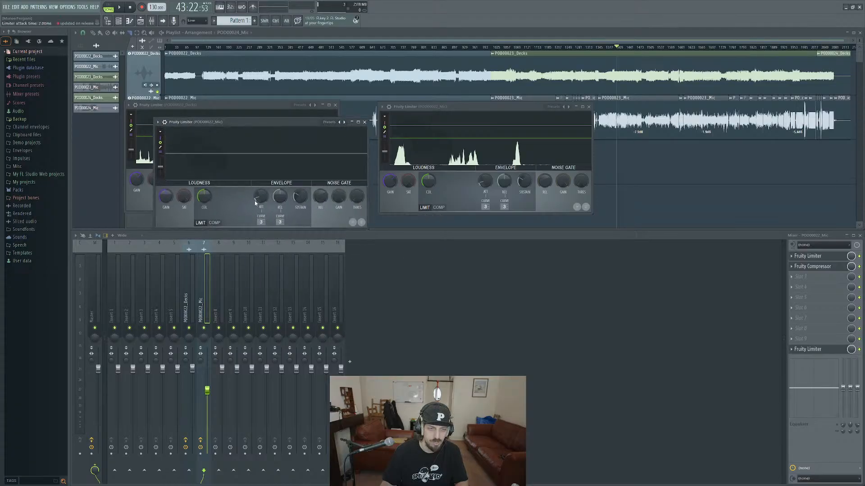
{"action": "left_click", "coordinate": [214, 223]}
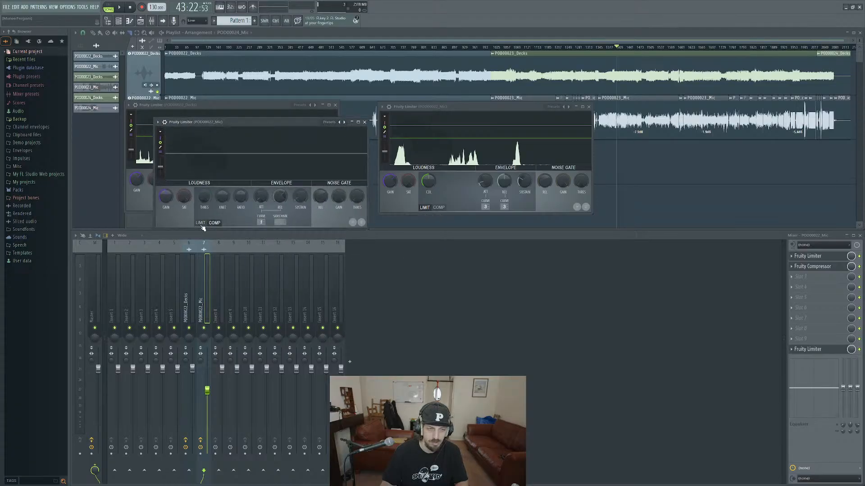
{"action": "left_click", "coordinate": [201, 224]}
{"action": "left_click_drag", "start_coordinate": [219, 125], "coordinate": [459, 293]}
Reopen the mic compressor and the slot 10 limiter, and place their windows apart over the mixer.
{"action": "left_click", "coordinate": [821, 267]}
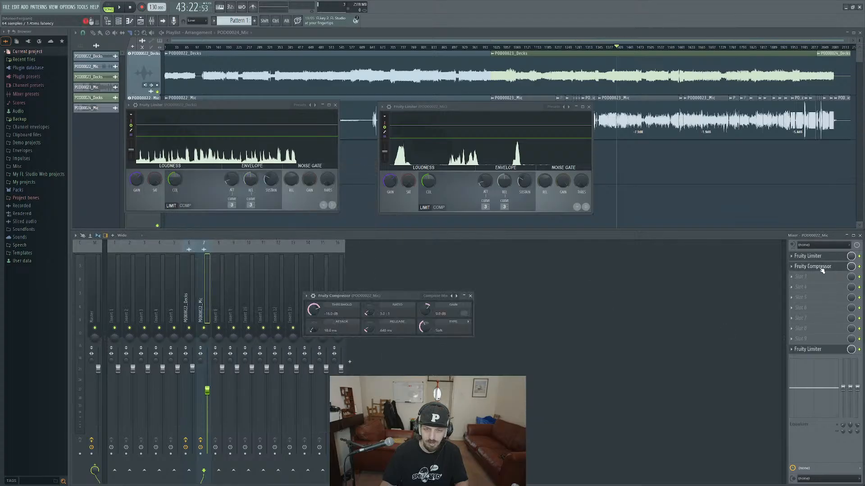
{"action": "left_click", "coordinate": [829, 350]}
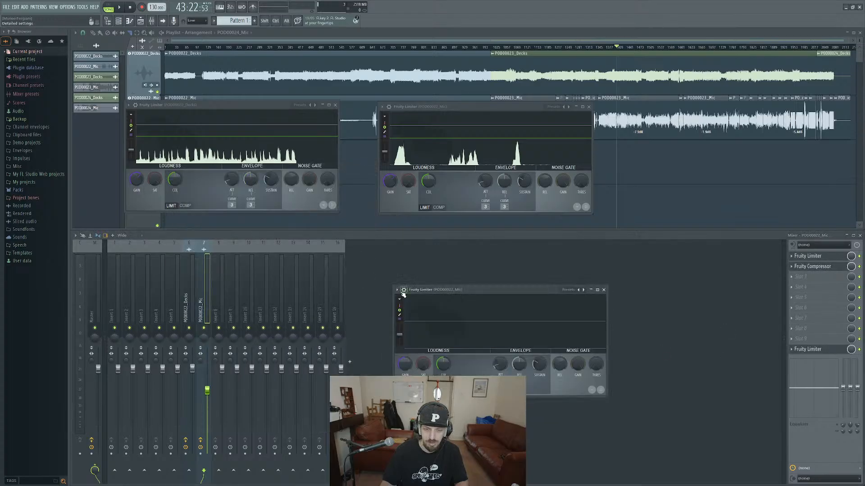
{"action": "left_click", "coordinate": [403, 291]}
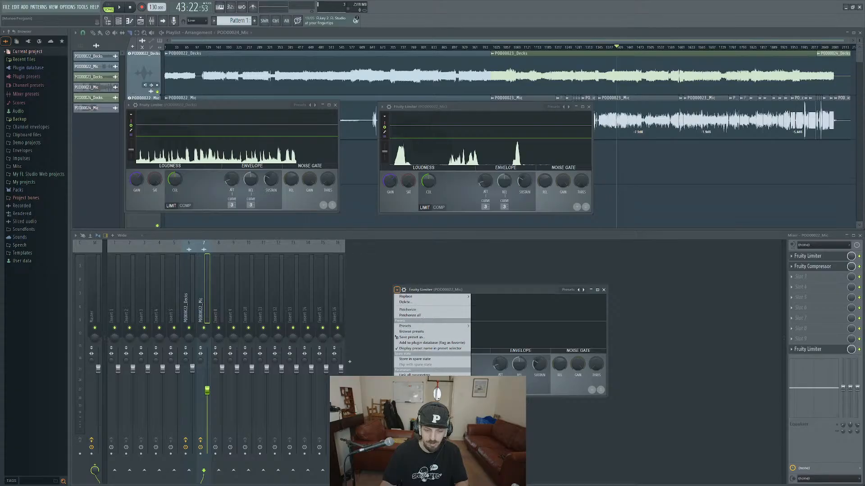
{"action": "left_click", "coordinate": [468, 295]}
{"action": "left_click_drag", "start_coordinate": [527, 294], "coordinate": [533, 327]}
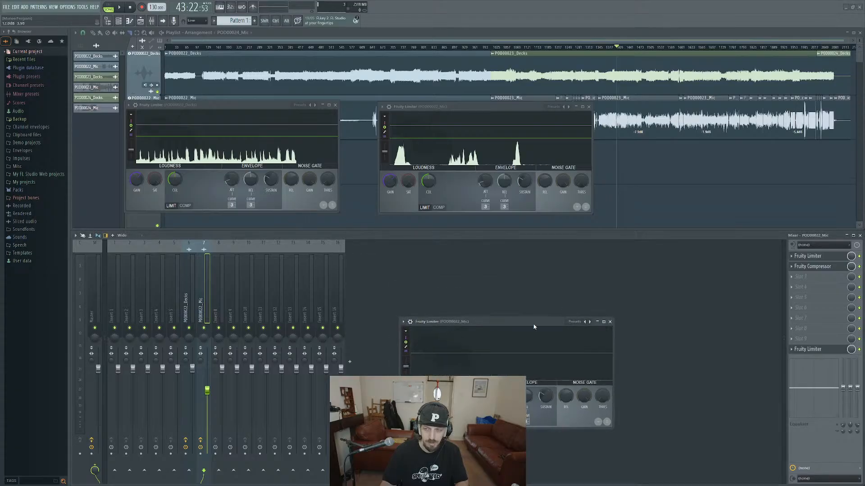
{"action": "left_click", "coordinate": [813, 266]}
{"action": "left_click_drag", "start_coordinate": [397, 295], "coordinate": [409, 243]}
Start playback and reload the internal Complete Mix preset in the mic's Fruity Compressor.
{"action": "key", "text": "space"}
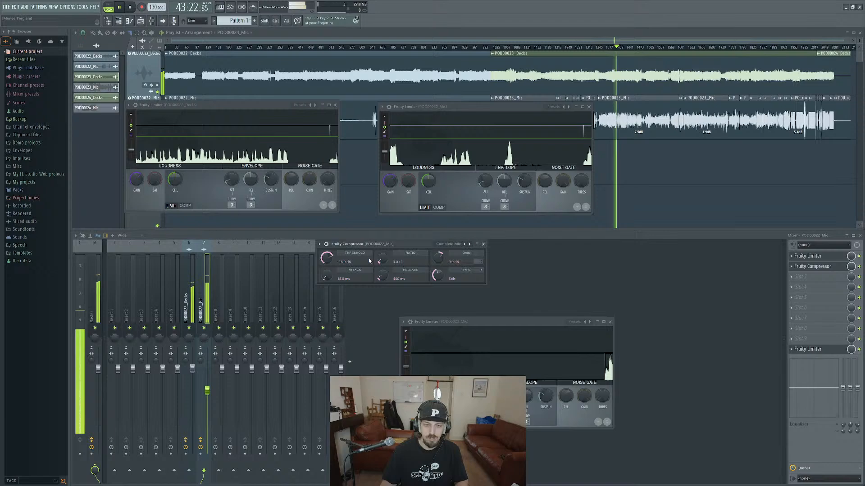
{"action": "right_click", "coordinate": [469, 244]}
{"action": "mouse_move", "coordinate": [482, 252]}
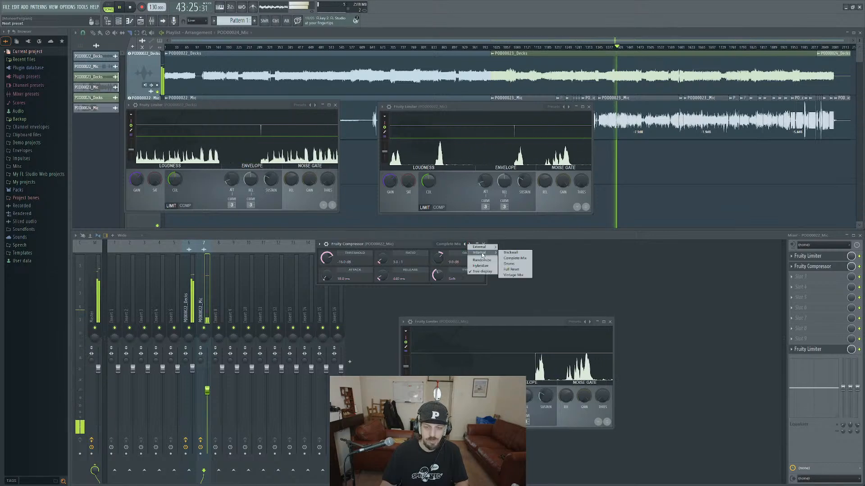
{"action": "left_click", "coordinate": [515, 258]}
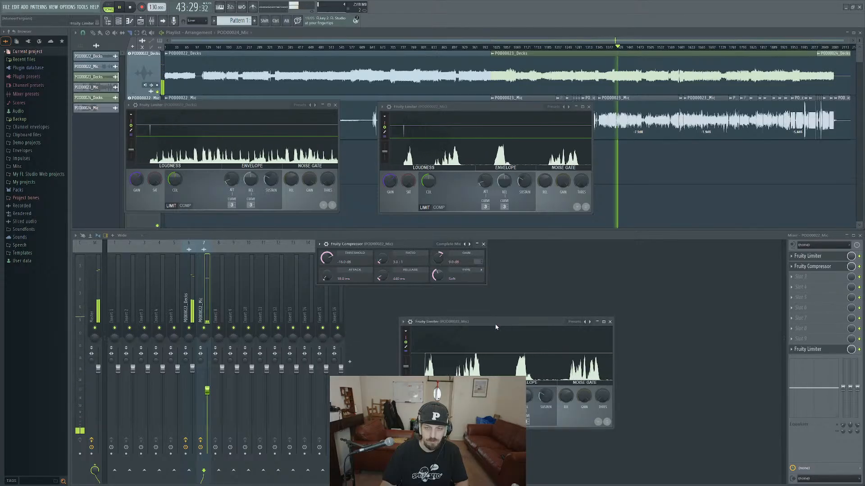
Stack the slot 10 limiter under the first mic limiter with the compressor below, and compare decks and mic levels in playback.
{"action": "left_click_drag", "start_coordinate": [494, 329], "coordinate": [473, 221]}
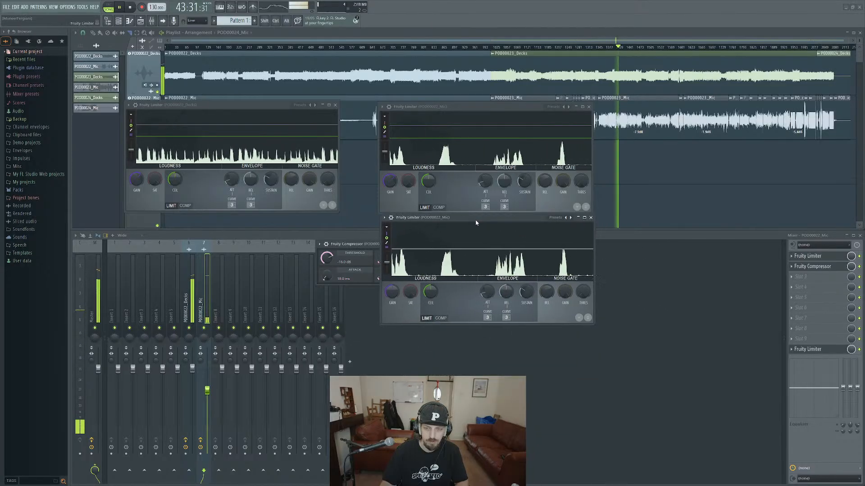
{"action": "left_click_drag", "start_coordinate": [348, 247], "coordinate": [433, 338]}
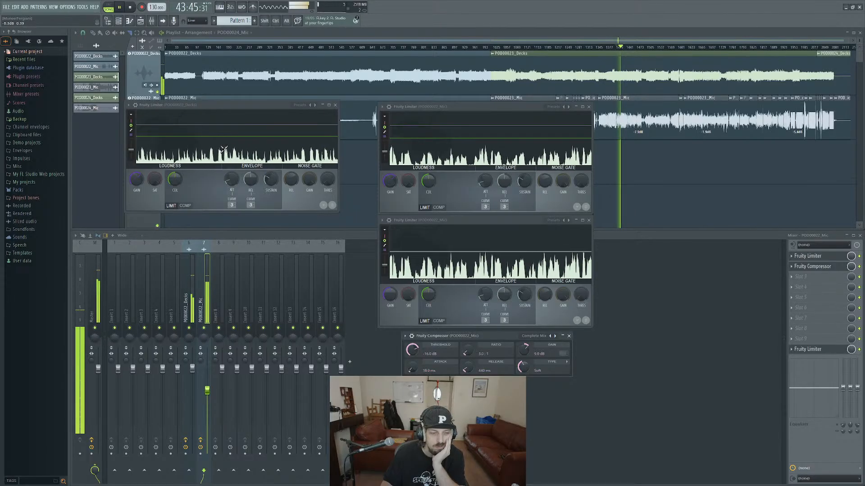
{"action": "left_click", "coordinate": [193, 297]}
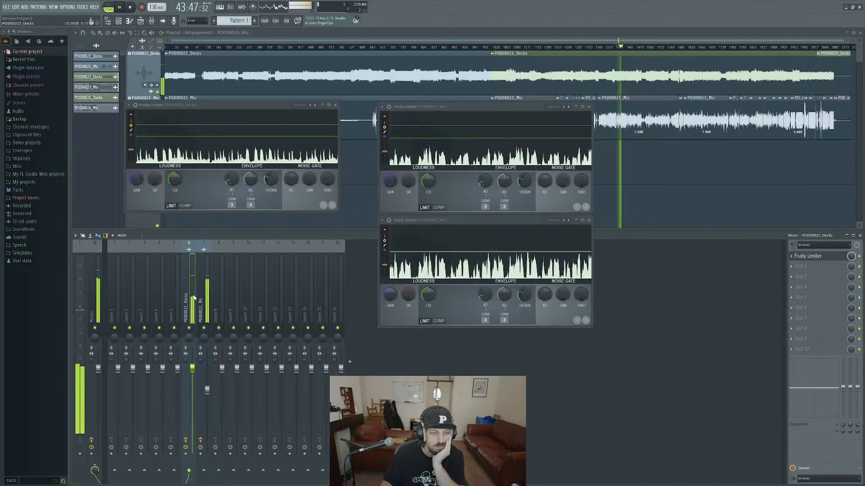
{"action": "left_click", "coordinate": [199, 297]}
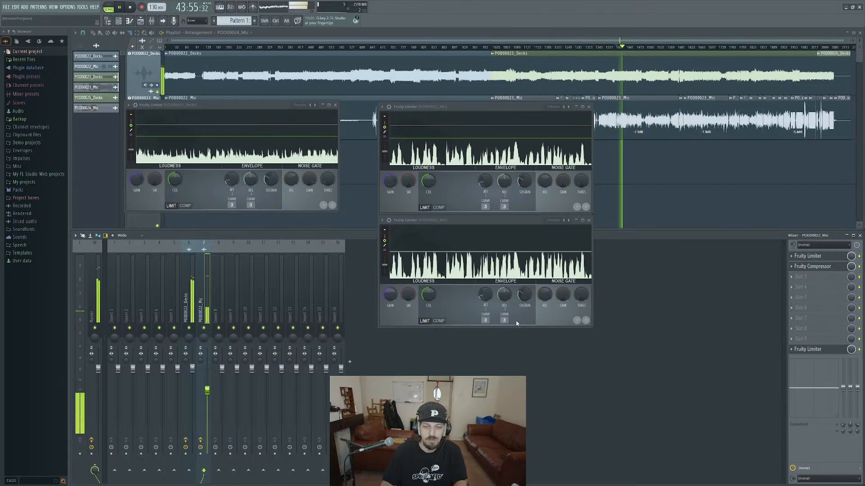
{"action": "key", "text": "space"}
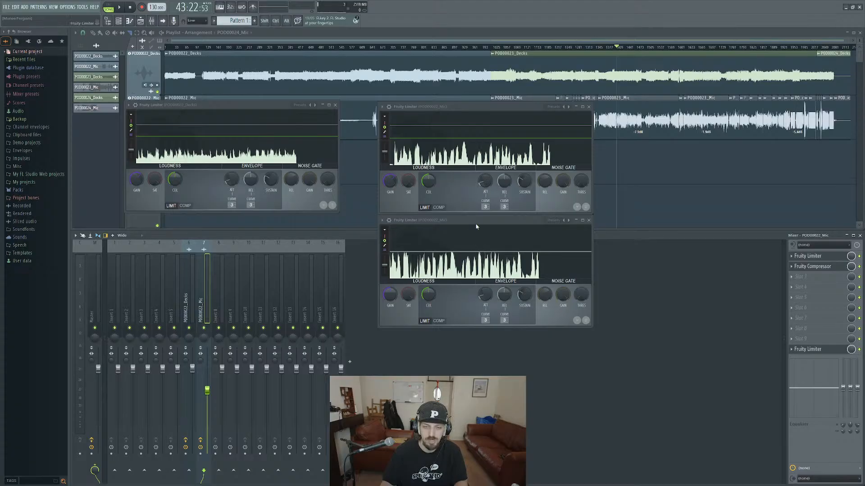
Move the mic compressor's window beside the limiters, and add a Fruity Parametric EQ 2 directly above the compressor in the effect chain.
{"action": "left_click", "coordinate": [813, 266]}
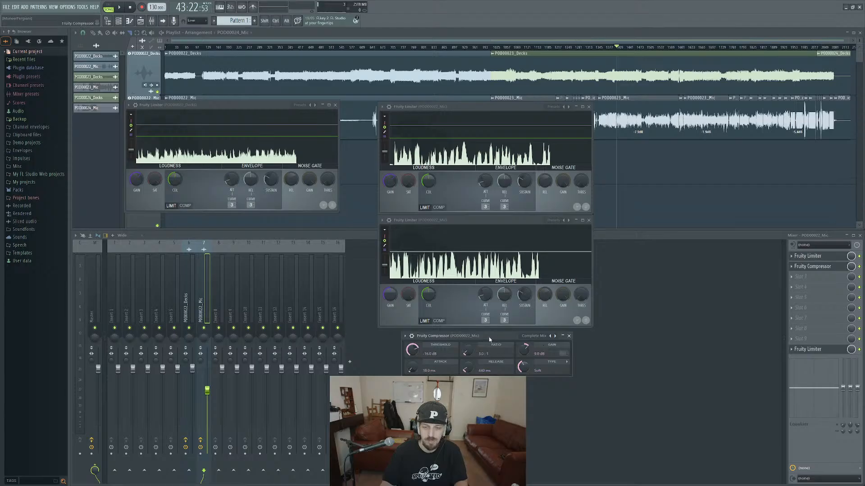
{"action": "left_click_drag", "start_coordinate": [490, 338], "coordinate": [682, 202]}
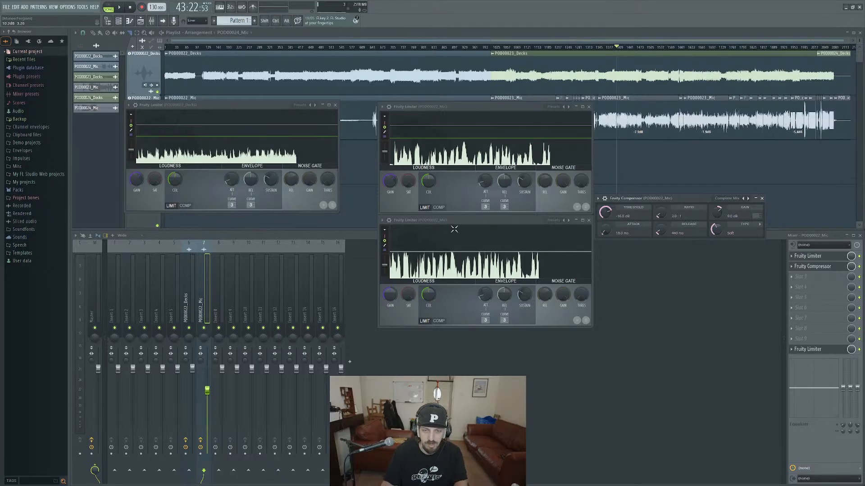
{"action": "left_click", "coordinate": [790, 279]}
{"action": "mouse_move", "coordinate": [746, 323]}
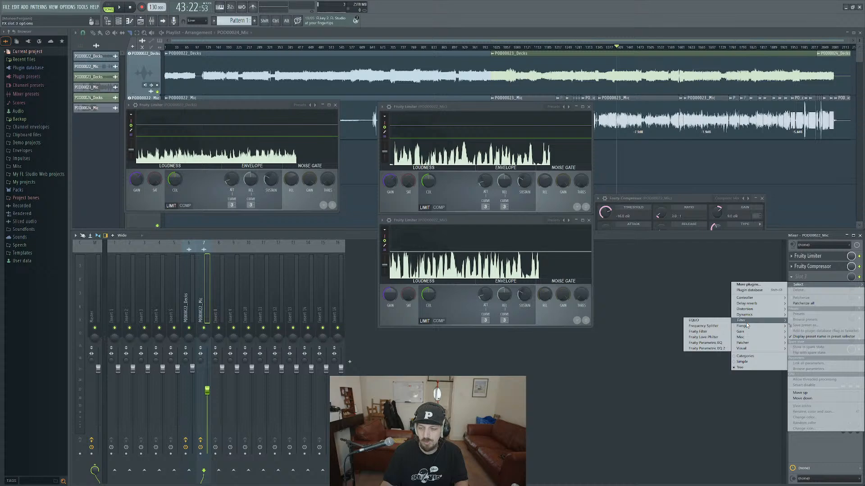
{"action": "left_click", "coordinate": [705, 349]}
{"action": "left_click", "coordinate": [812, 277]}
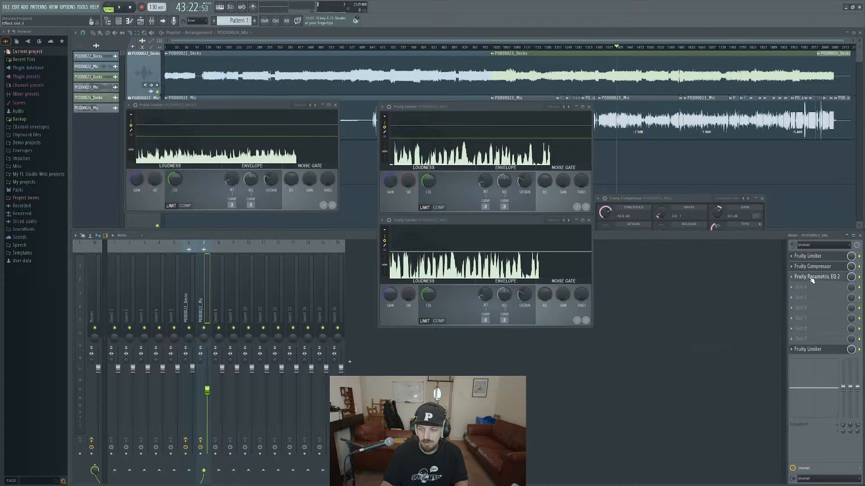
{"action": "scroll", "coordinate": [815, 280], "scroll_direction": "up", "scroll_amount": 1}
{"action": "left_click", "coordinate": [815, 269]}
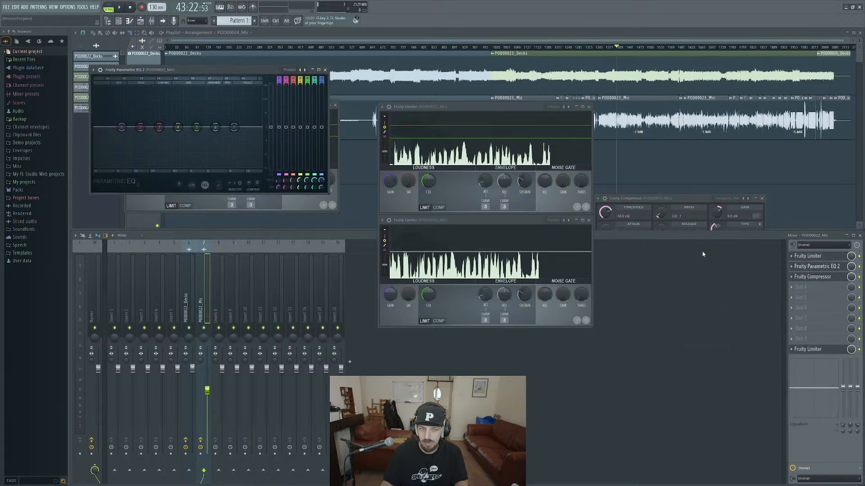
Make the EQ's first band a low cut with a slightly raised cutoff, and move the EQ to the mic track's first slot.
{"action": "mouse_move", "coordinate": [279, 79]}
{"action": "left_mouse_down"}
{"action": "mouse_move", "coordinate": [279, 88]}
{"action": "mouse_move", "coordinate": [279, 72]}
{"action": "left_mouse_up"}
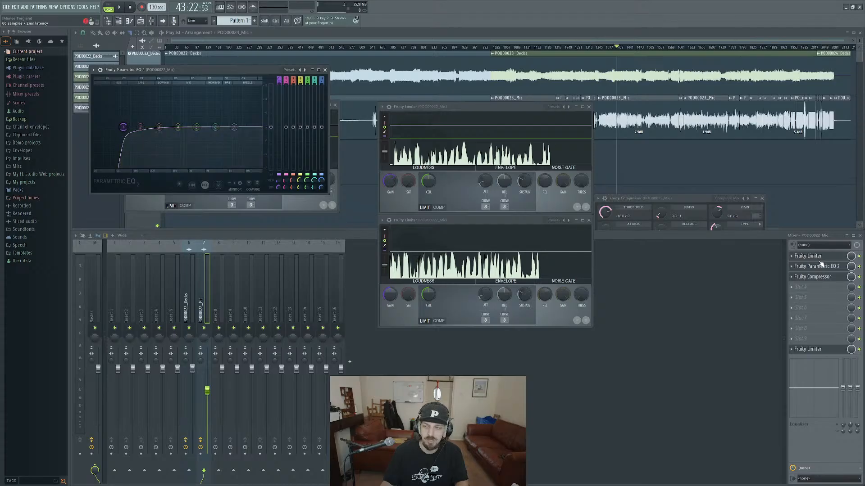
{"action": "left_click_drag", "start_coordinate": [817, 269], "coordinate": [817, 257]}
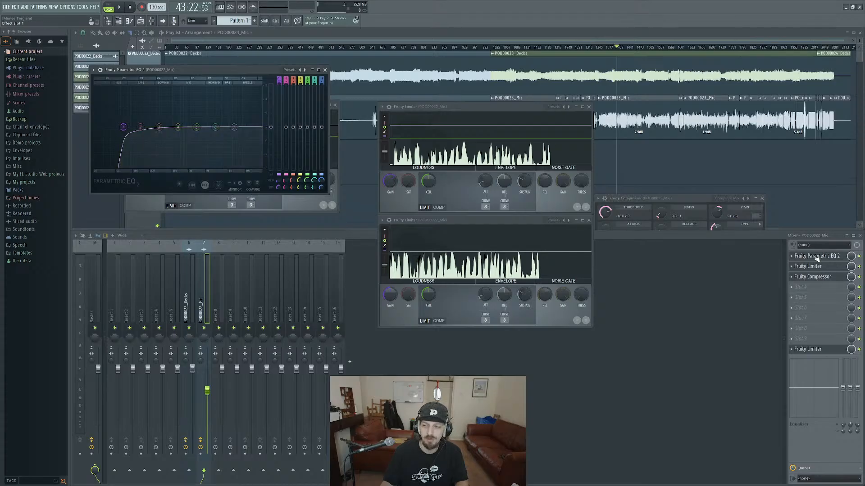
{"action": "key", "text": "space"}
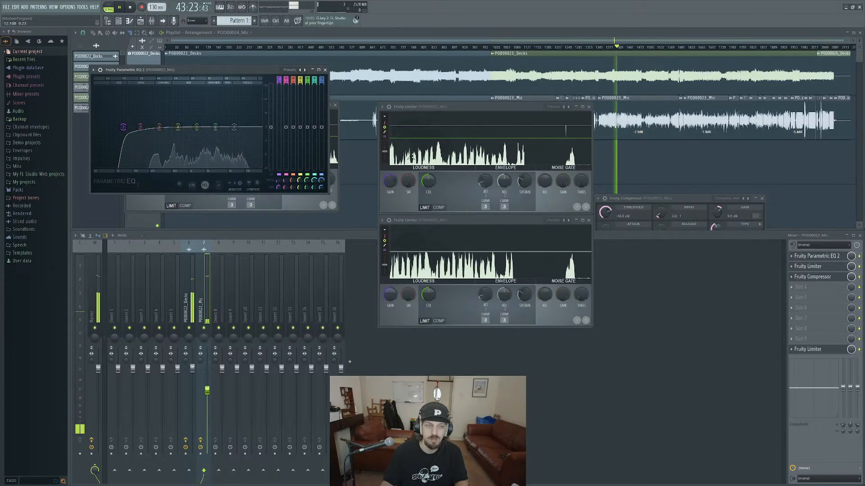
{"action": "key", "text": "space"}
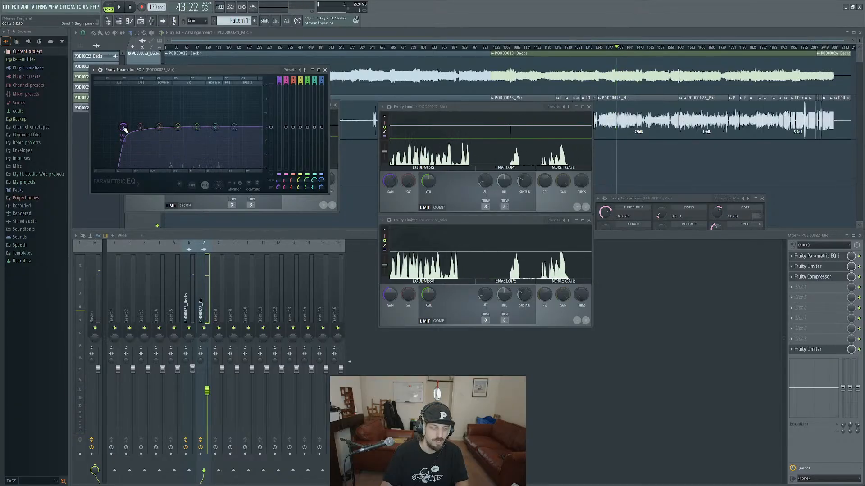
{"action": "left_click_drag", "start_coordinate": [124, 128], "coordinate": [125, 128]}
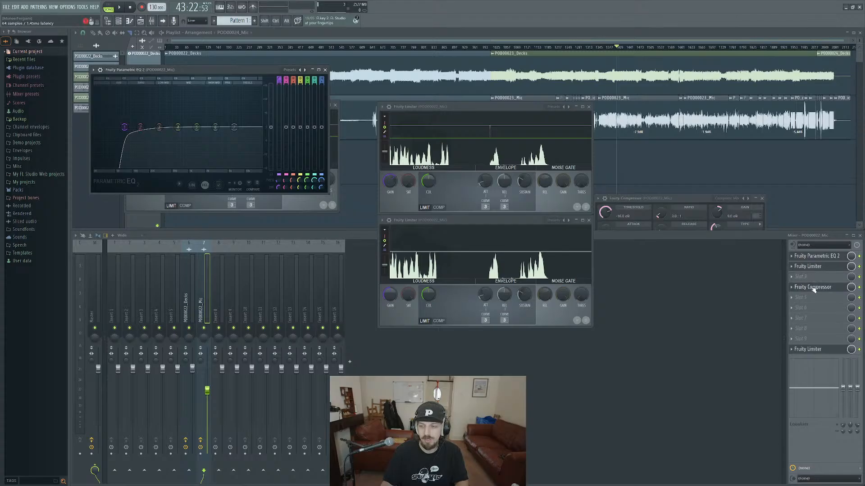
Add another Fruity Parametric EQ 2 to the mic track's fourth slot, after the compressor, and place its window below the limiters.
{"action": "left_click", "coordinate": [808, 288]}
{"action": "mouse_move", "coordinate": [758, 330]}
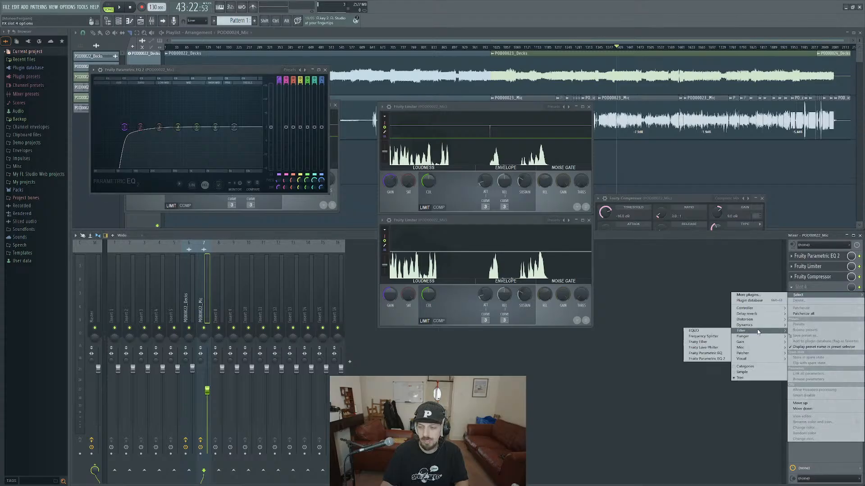
{"action": "left_click", "coordinate": [718, 360]}
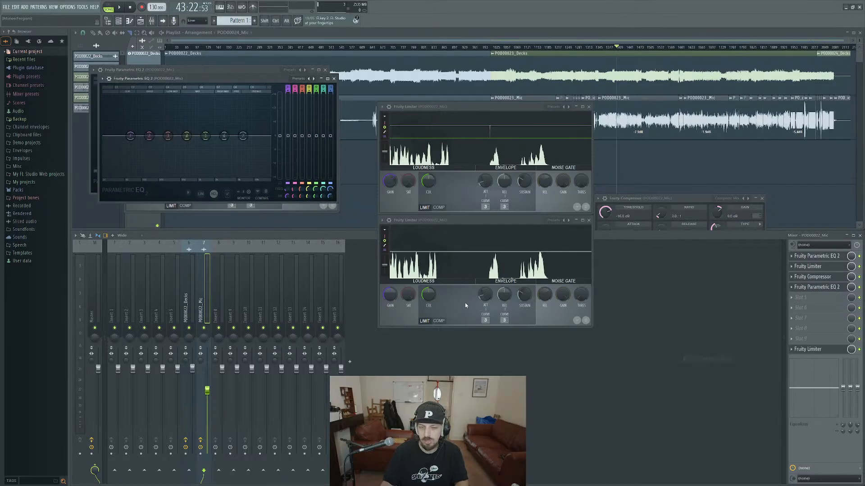
{"action": "left_click_drag", "start_coordinate": [203, 95], "coordinate": [365, 346]}
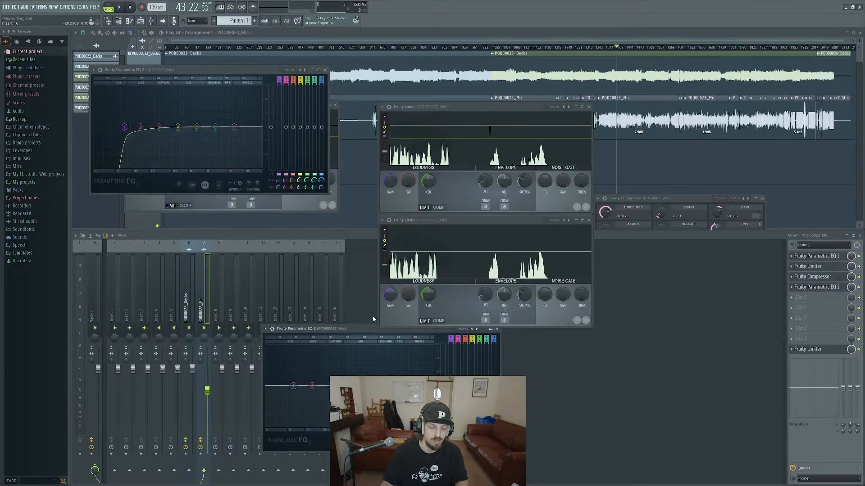
{"action": "left_click_drag", "start_coordinate": [366, 331], "coordinate": [527, 363]}
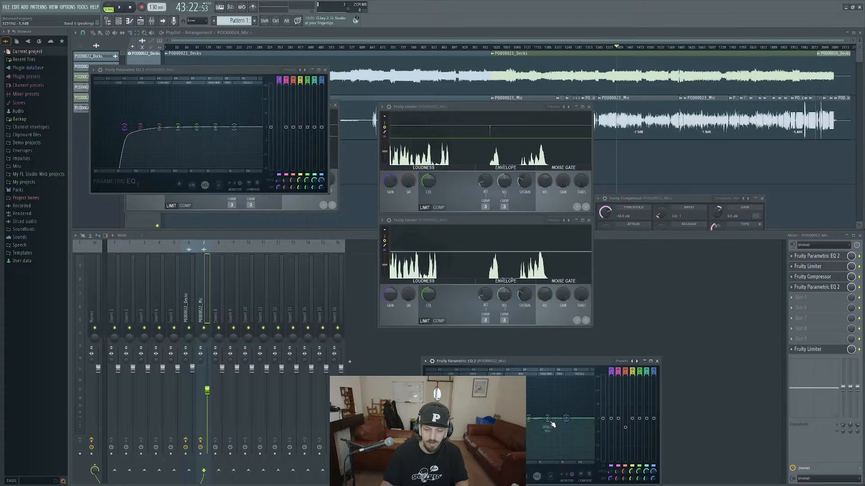
Boost the second EQ's high band, reduce the boost slightly during playback, and toggle the slot 4 EQ to compare the mic sound.
{"action": "left_click_drag", "start_coordinate": [566, 419], "coordinate": [550, 410]}
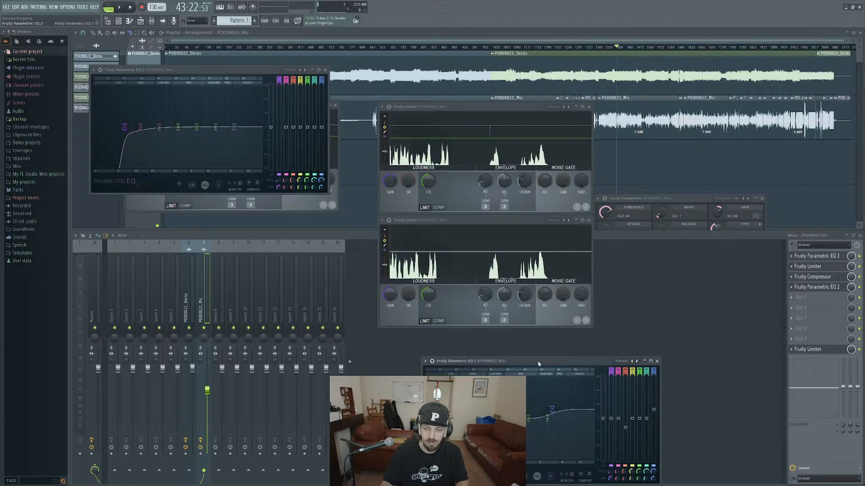
{"action": "key", "text": "space"}
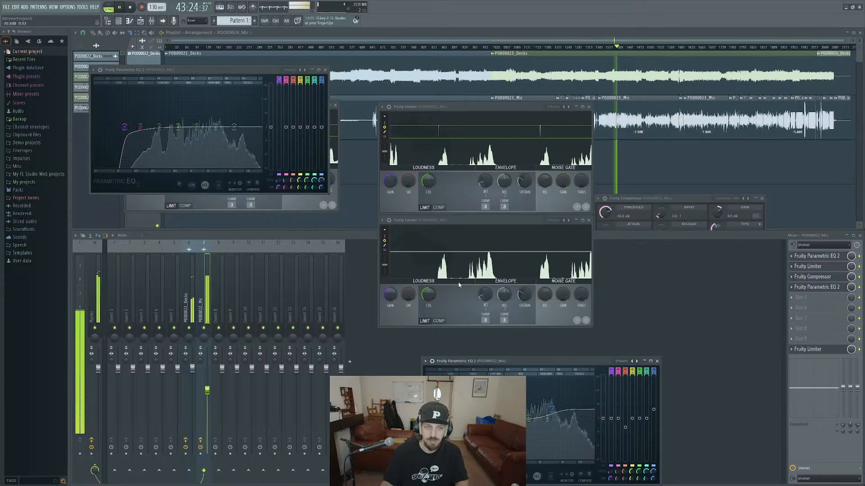
{"action": "left_click_drag", "start_coordinate": [552, 409], "coordinate": [553, 412]}
{"action": "left_click_drag", "start_coordinate": [557, 380], "coordinate": [568, 344]}
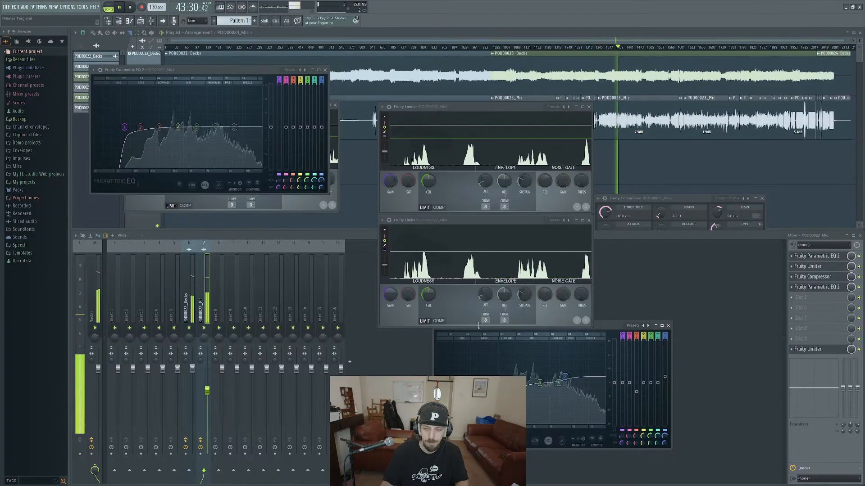
{"action": "left_click", "coordinate": [860, 289]}
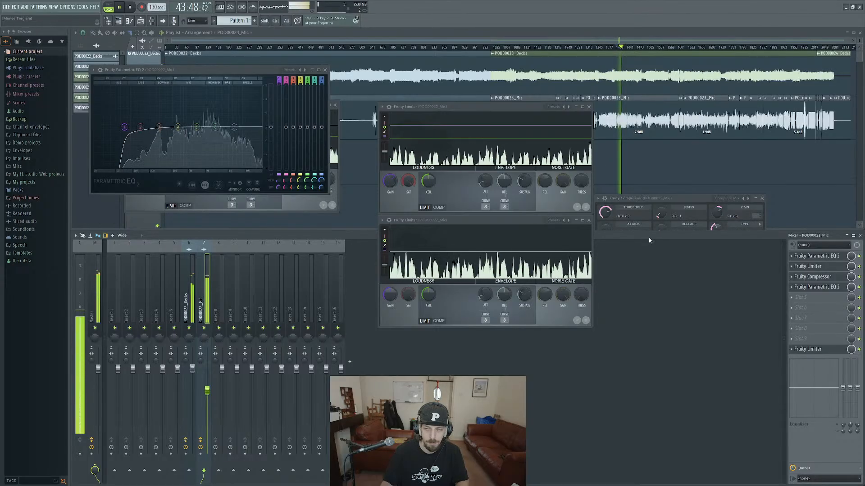
Replay the section with the mic track's effects bypassed, and re-enable them during playback to compare the sound.
{"action": "key", "text": "space"}
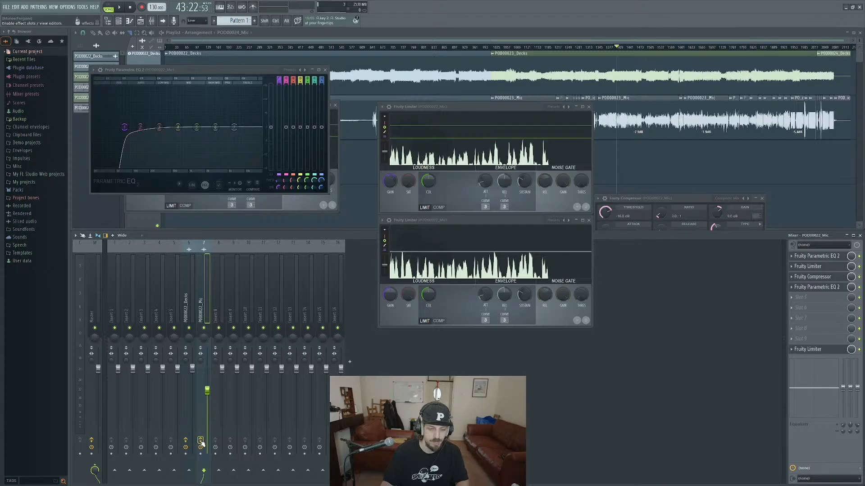
{"action": "left_click", "coordinate": [200, 441]}
{"action": "key", "text": "space"}
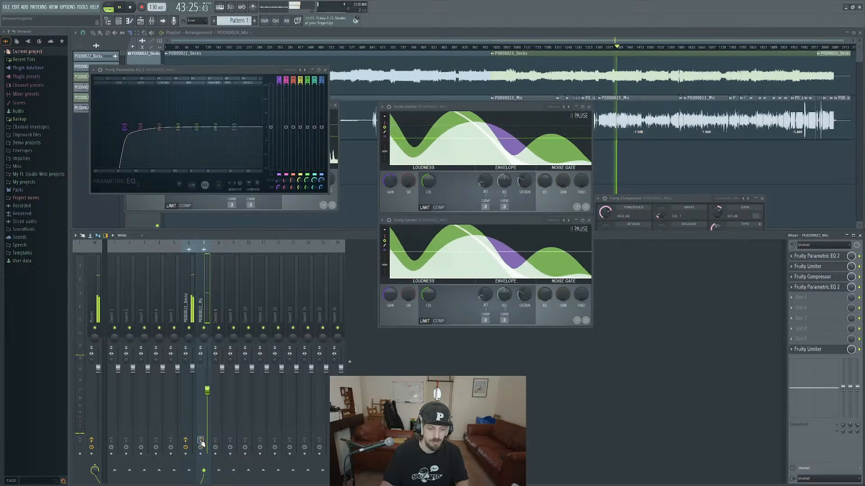
{"action": "left_click", "coordinate": [201, 441]}
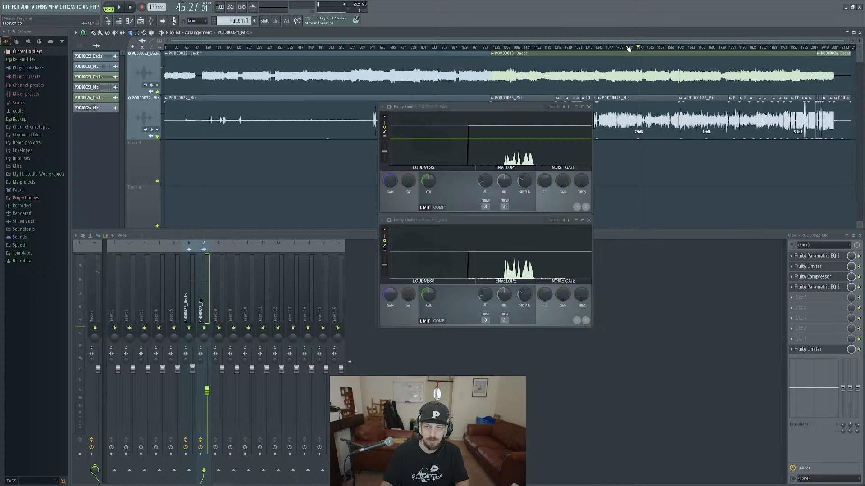
Play a later part of the POD00023 recordings with the mic track's effects bypassed and the decks track muted.
{"action": "left_click", "coordinate": [633, 47]}
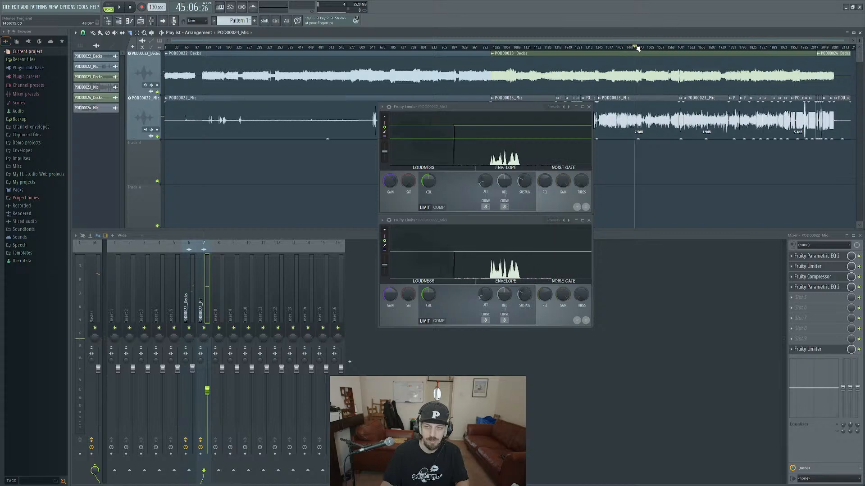
{"action": "key", "text": "space"}
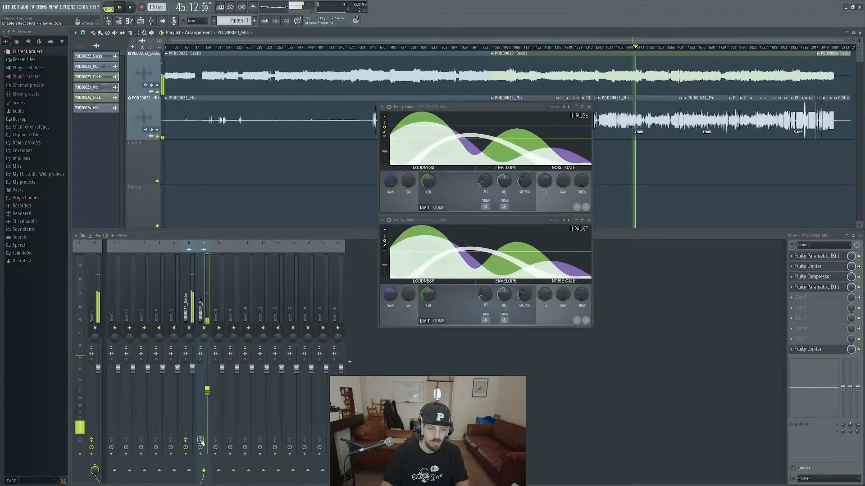
{"action": "left_click", "coordinate": [186, 440]}
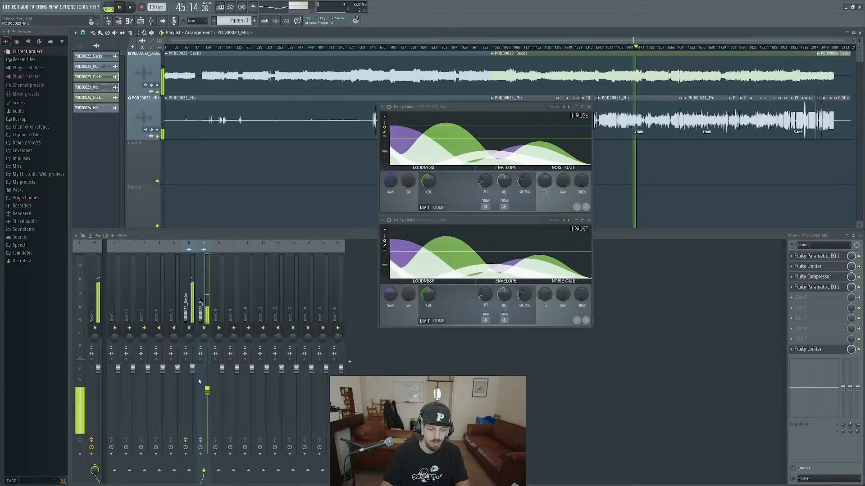
{"action": "left_click", "coordinate": [189, 328]}
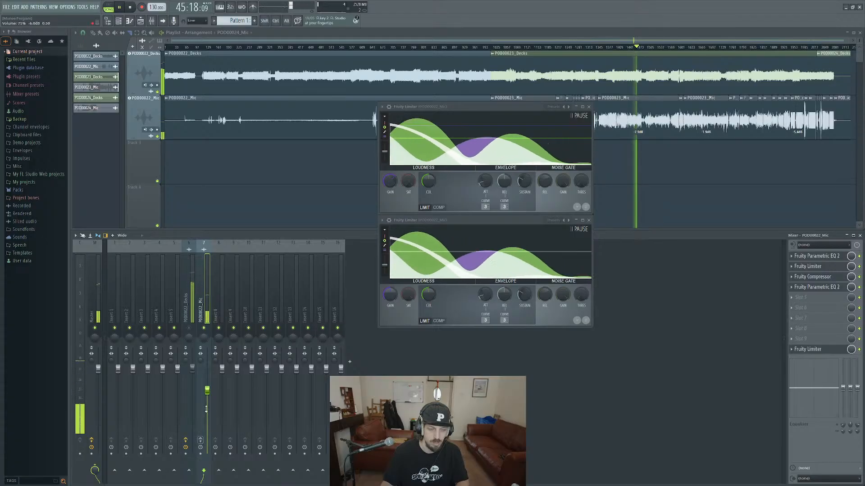
Reset the mic track's volume fader to its default level, and stop playback after listening with the mic effects enabled.
{"action": "right_click", "coordinate": [209, 390]}
{"action": "left_click", "coordinate": [216, 389]}
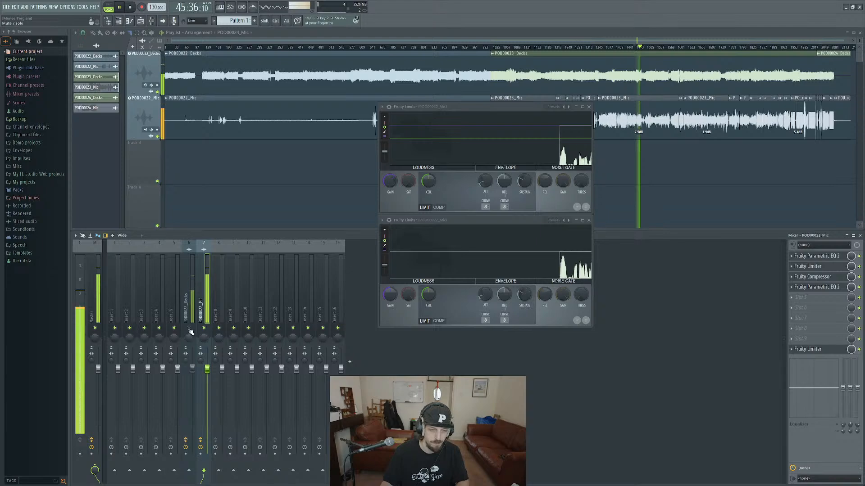
{"action": "key", "text": "space"}
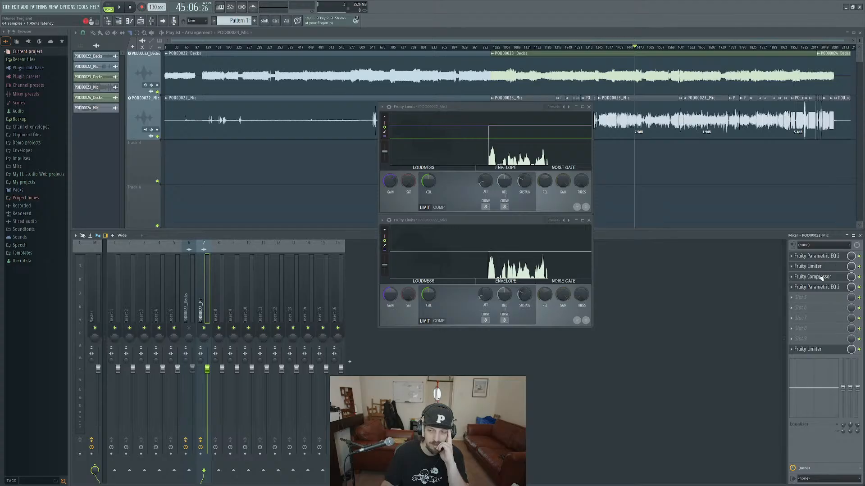
Unmute the decks track, raise its volume fader slightly, and reselect the mic track.
{"action": "left_click", "coordinate": [189, 328]}
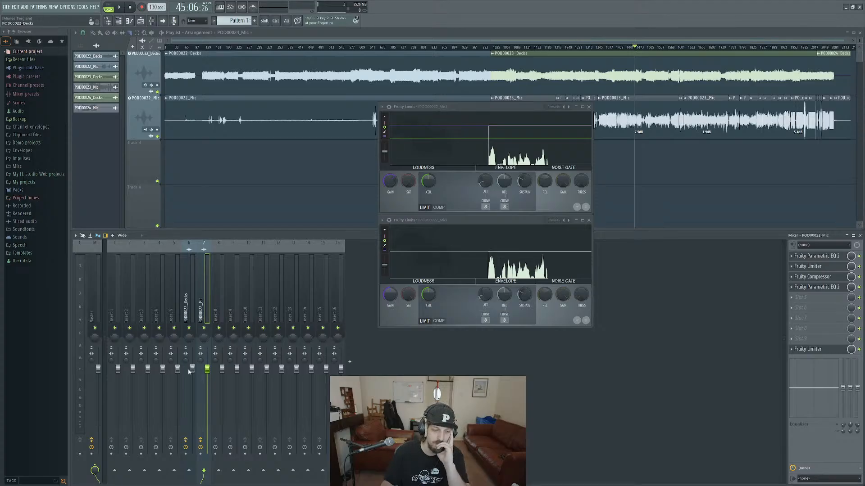
{"action": "left_click_drag", "start_coordinate": [193, 368], "coordinate": [192, 366]}
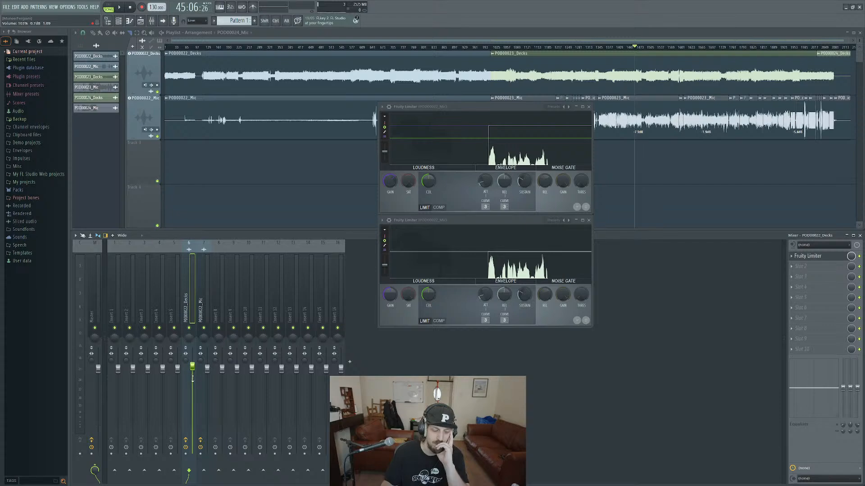
{"action": "left_click", "coordinate": [207, 317]}
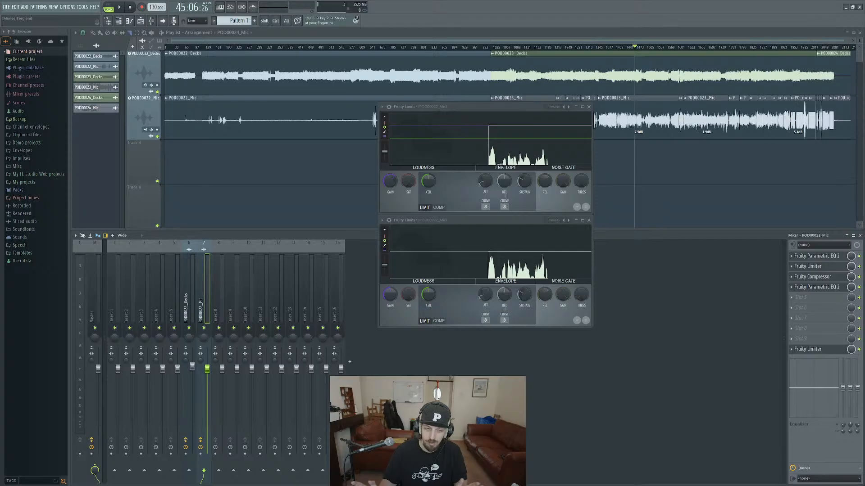
Replay the same section several times to check the mic track's meter level against the decks track.
{"action": "key", "text": "space"}
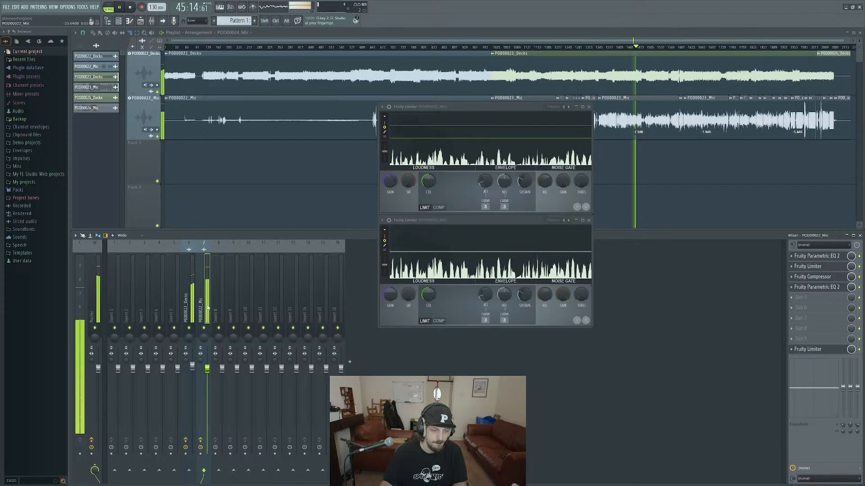
{"action": "key", "text": "space"}
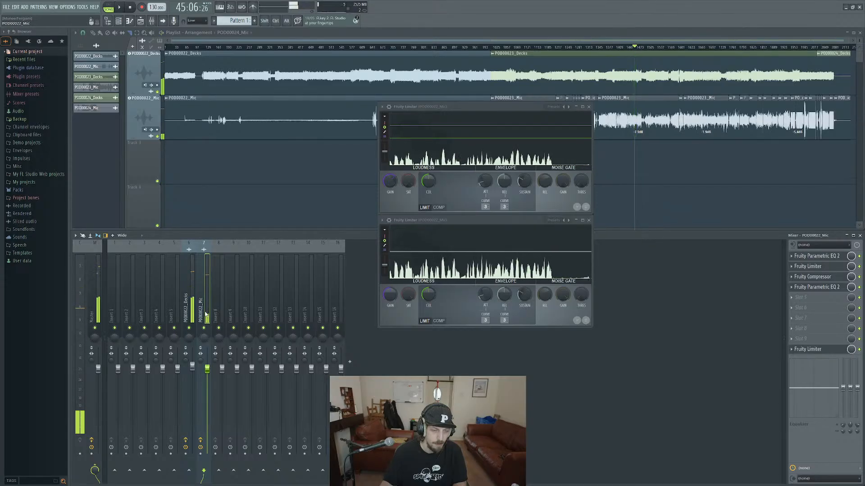
{"action": "key", "text": "space"}
{"action": "key", "text": "space"}
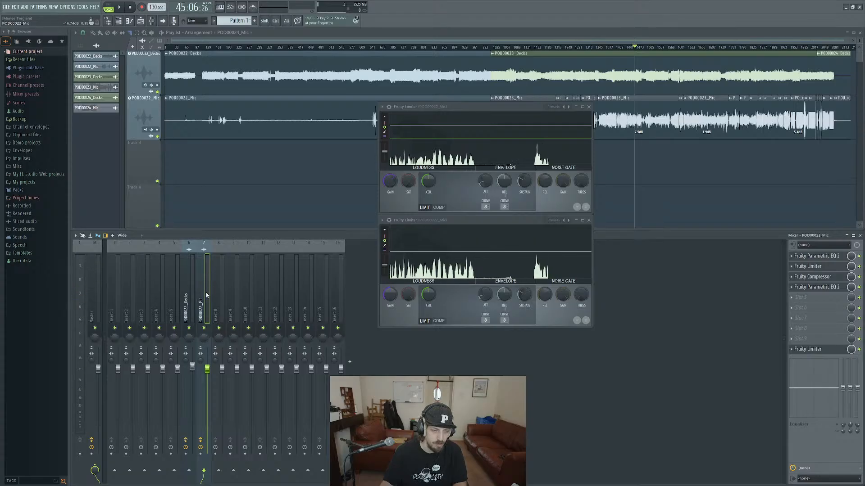
{"action": "key", "text": "space"}
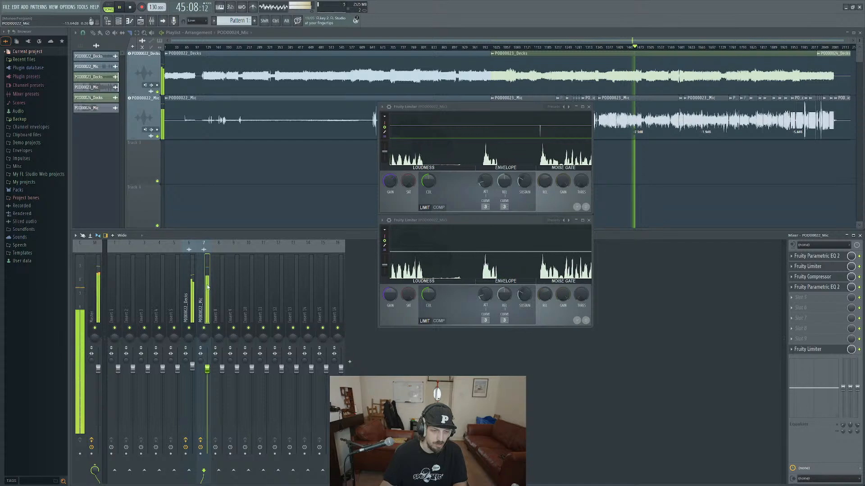
{"action": "key", "text": "space"}
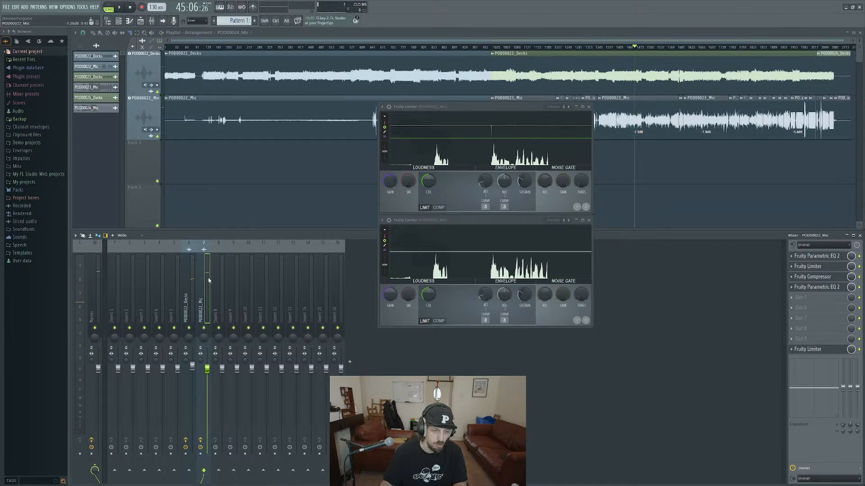
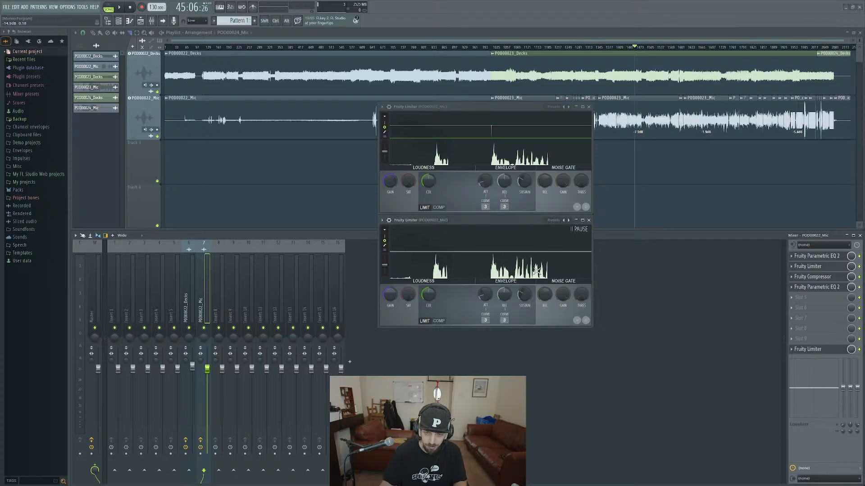
Raise the decks track's volume fader slightly and keep the decks track selected.
{"action": "left_click", "coordinate": [186, 304]}
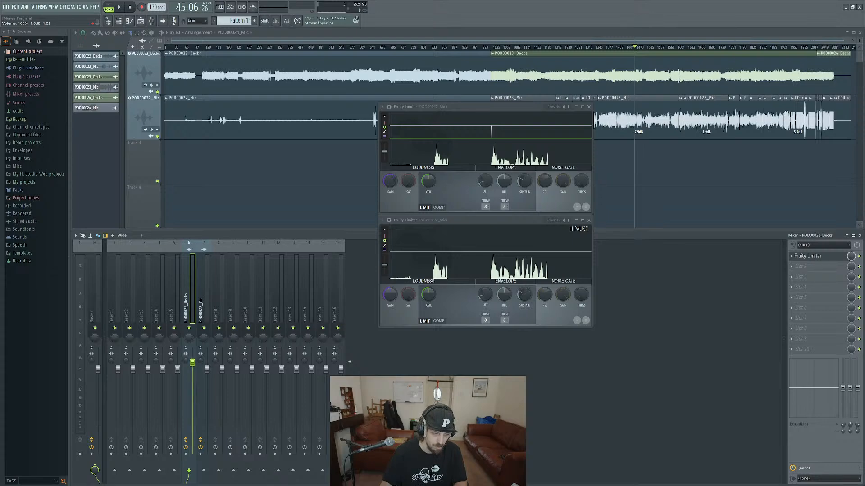
{"action": "right_click", "coordinate": [192, 361]}
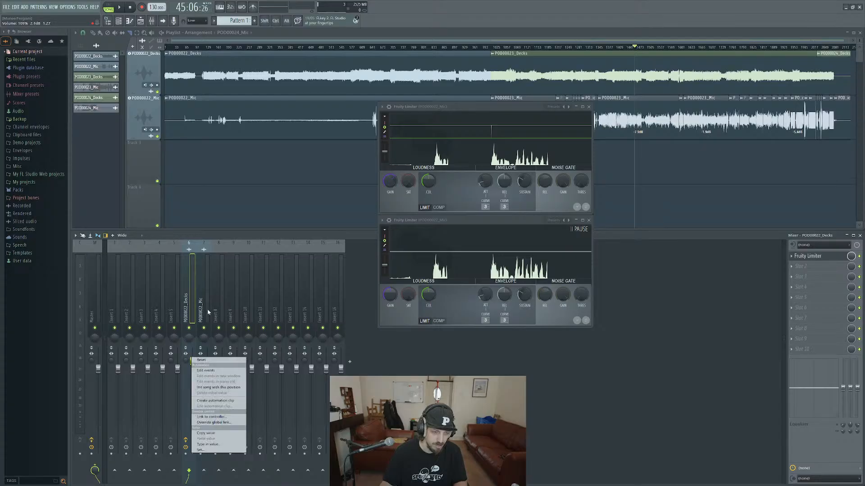
{"action": "left_click", "coordinate": [205, 310]}
{"action": "left_click", "coordinate": [185, 305]}
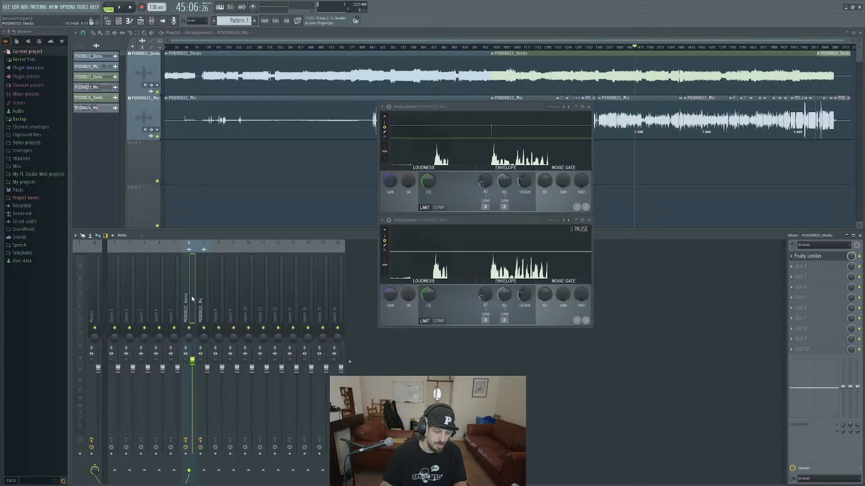
Add a Fruity Peak Controller to slot 9 of the mic track.
{"action": "left_click", "coordinate": [203, 337]}
{"action": "left_click", "coordinate": [793, 344]}
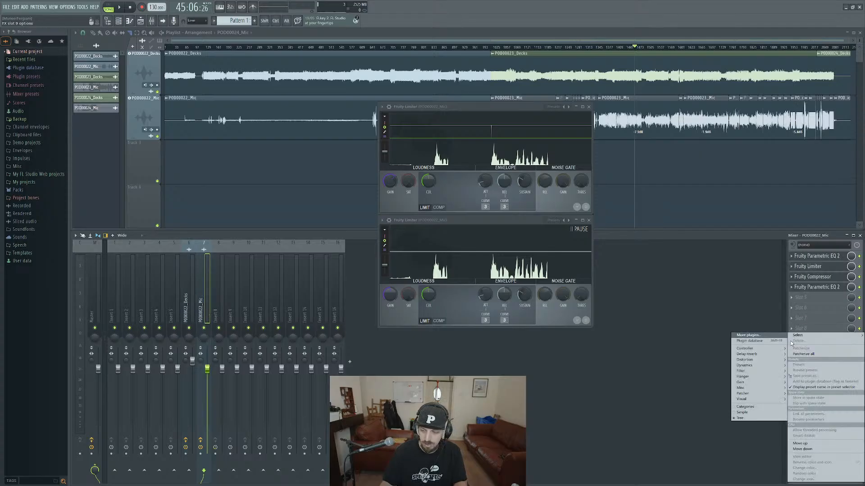
{"action": "mouse_move", "coordinate": [748, 351]}
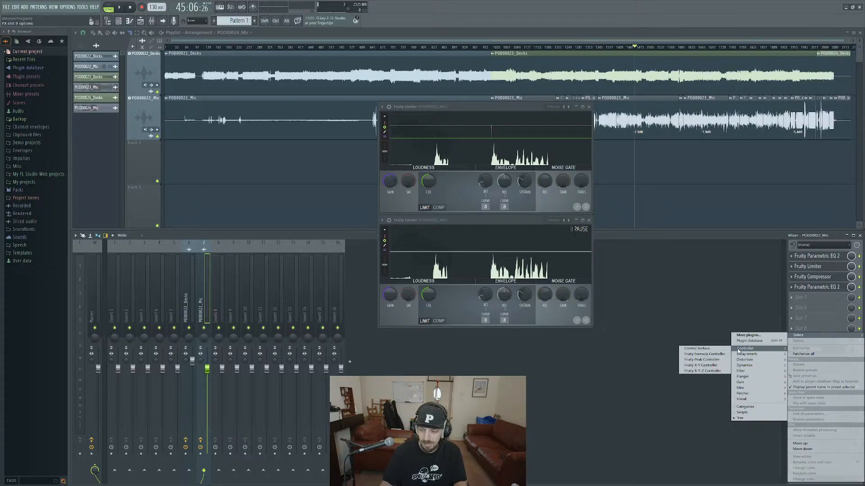
{"action": "left_click", "coordinate": [713, 361]}
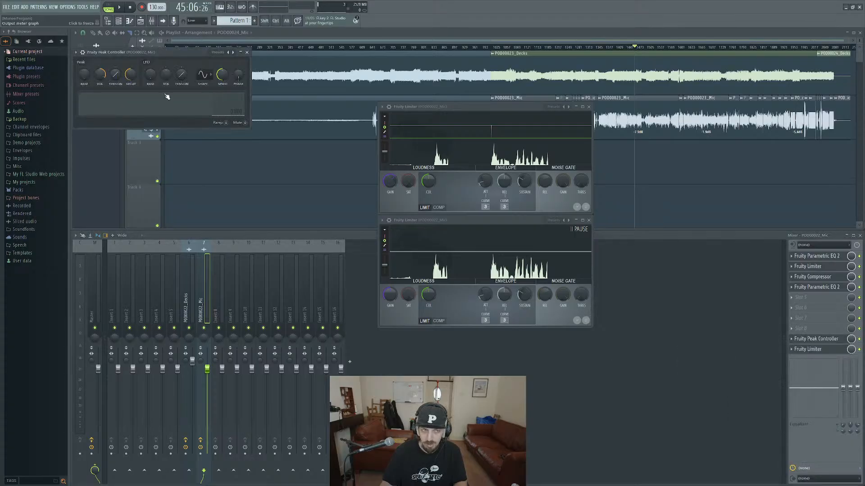
Move the Peak Controller window clear of the mixer meters, and play the section briefly to check how it follows the mic signal.
{"action": "left_click_drag", "start_coordinate": [152, 61], "coordinate": [247, 132]}
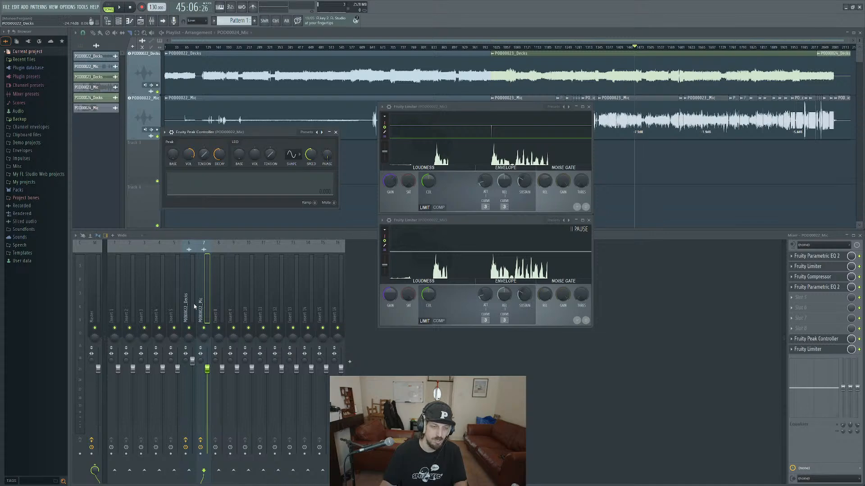
{"action": "left_click_drag", "start_coordinate": [233, 131], "coordinate": [242, 149]}
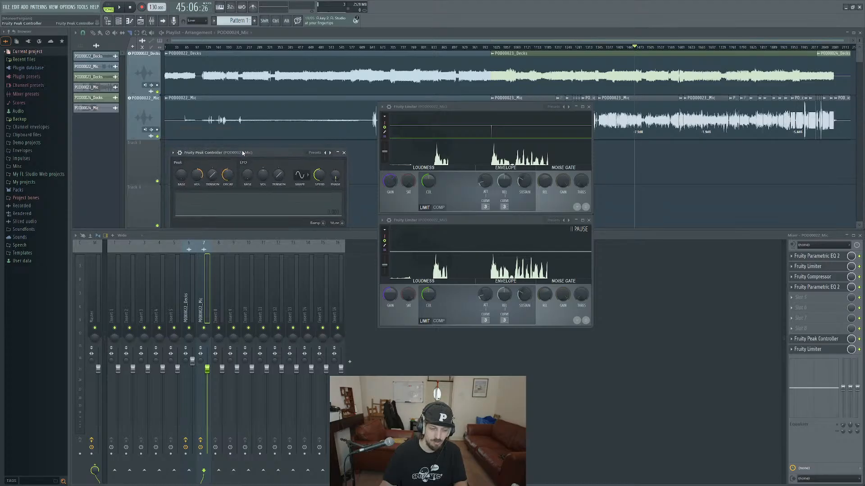
{"action": "left_click_drag", "start_coordinate": [242, 150], "coordinate": [255, 142]}
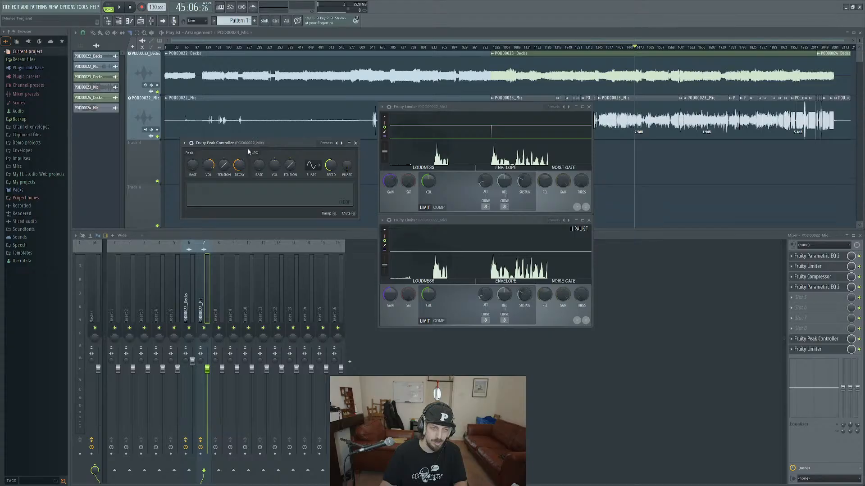
{"action": "key", "text": "space"}
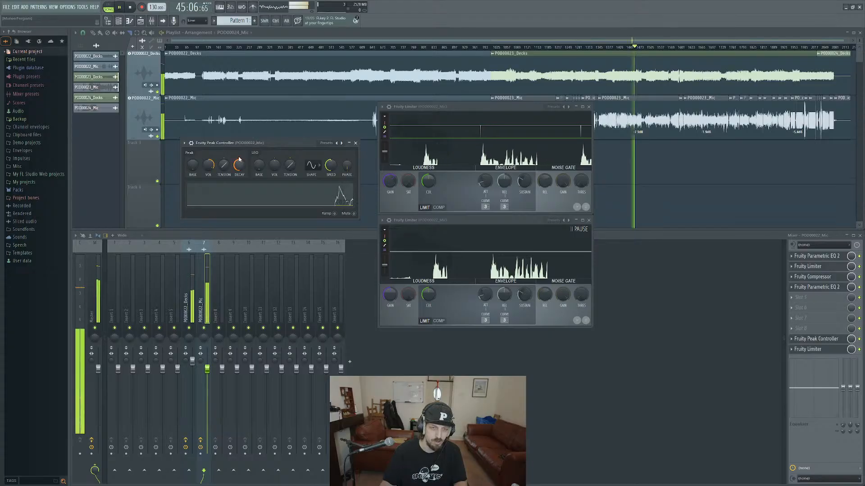
{"action": "key", "text": "space"}
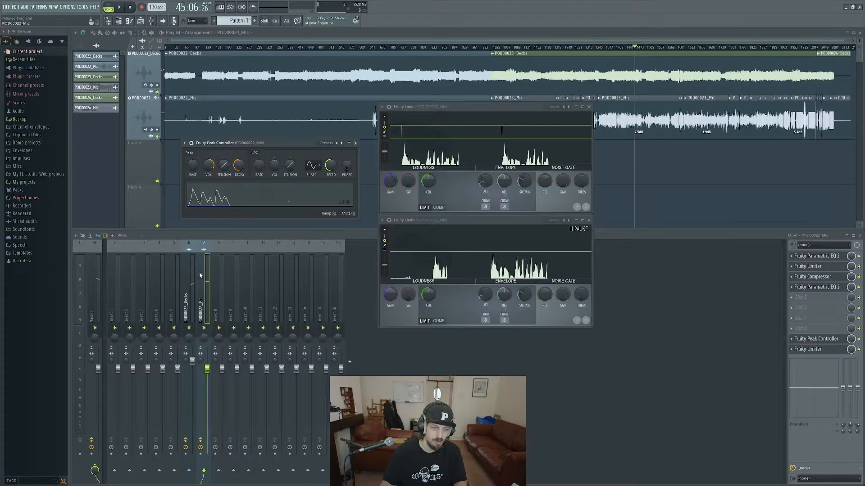
Add Fruity Parametric EQ 2 to slot 2 of the decks track and shape a moderate high-shelf cut from the mids upward.
{"action": "left_click", "coordinate": [193, 288]}
{"action": "left_click", "coordinate": [791, 270]}
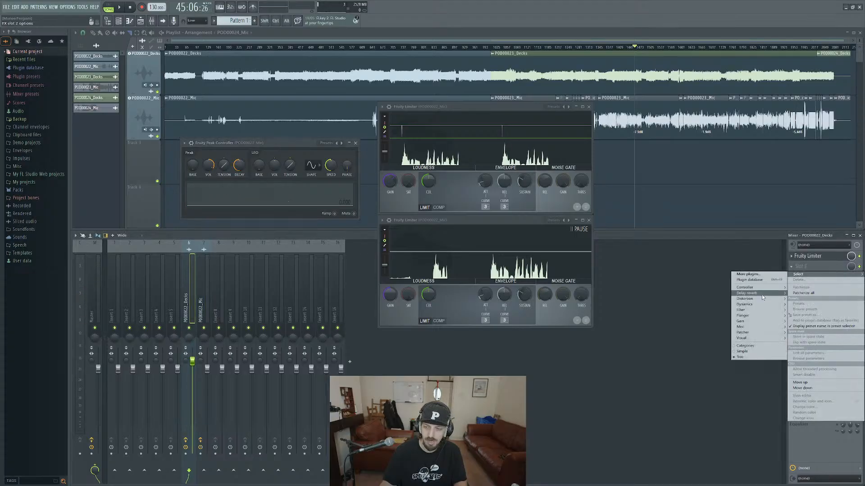
{"action": "mouse_move", "coordinate": [743, 309]}
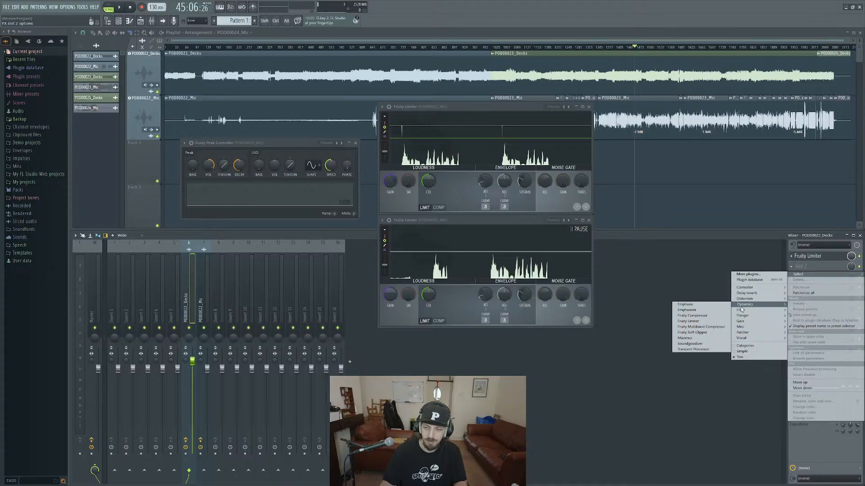
{"action": "left_click", "coordinate": [702, 338]}
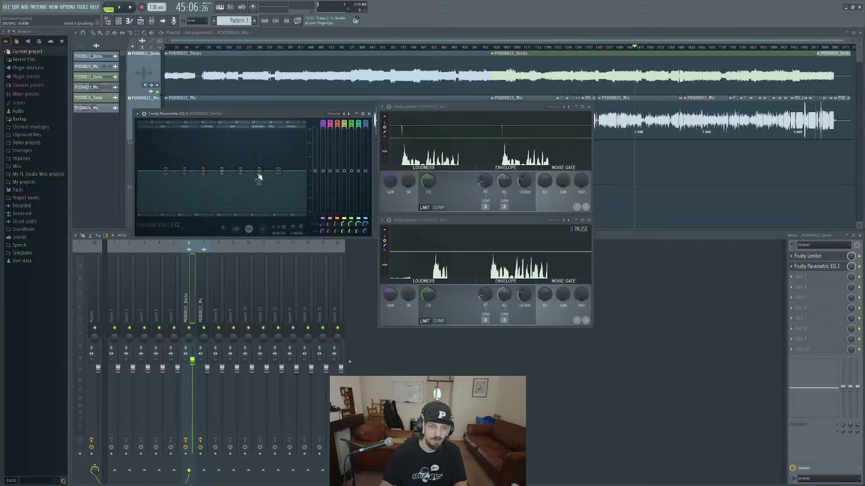
{"action": "mouse_move", "coordinate": [259, 172]}
{"action": "left_mouse_down"}
{"action": "mouse_move", "coordinate": [249, 190]}
{"action": "mouse_move", "coordinate": [263, 186]}
{"action": "mouse_move", "coordinate": [222, 185]}
{"action": "mouse_move", "coordinate": [273, 172]}
{"action": "left_mouse_up"}
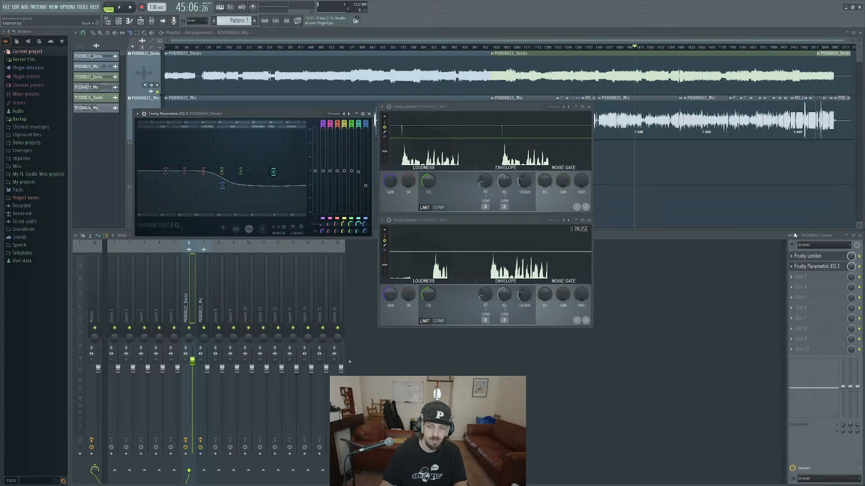
Link the mix level of the decks track's Parametric EQ 2 to the internal controller Fruity Peak Controller - Peak.
{"action": "right_click", "coordinate": [849, 268]}
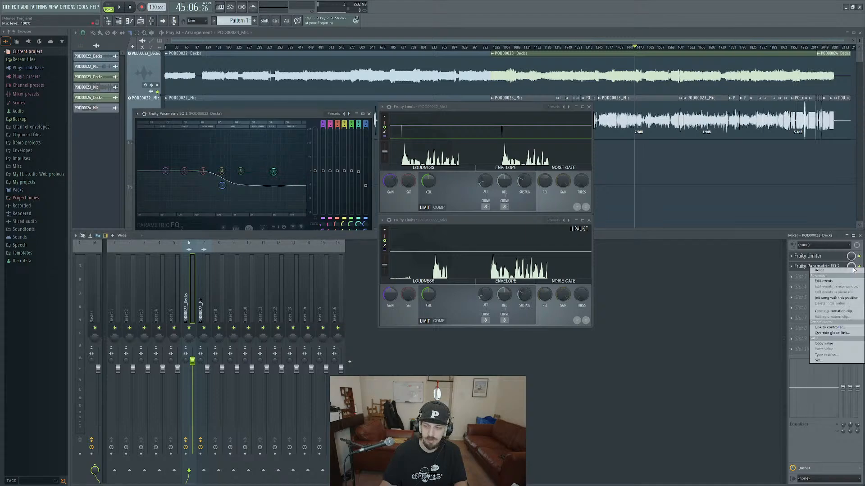
{"action": "left_click", "coordinate": [828, 327]}
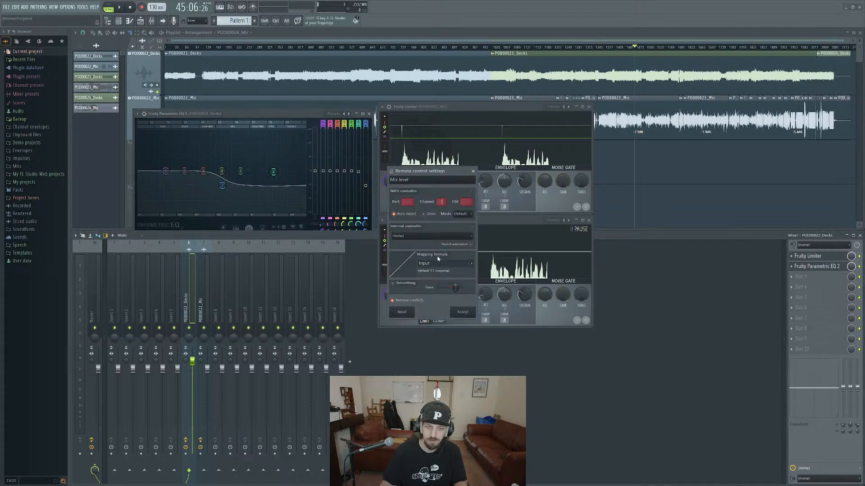
{"action": "left_click", "coordinate": [430, 236]}
{"action": "left_click", "coordinate": [417, 265]}
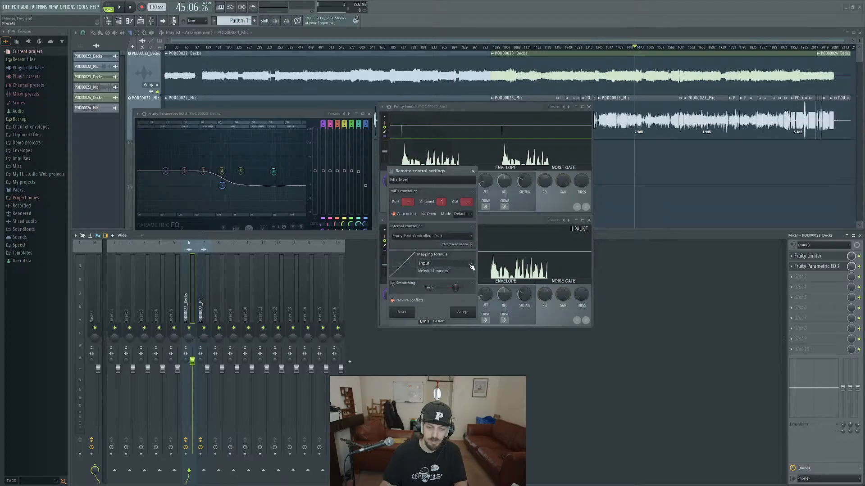
{"action": "left_click", "coordinate": [463, 312]}
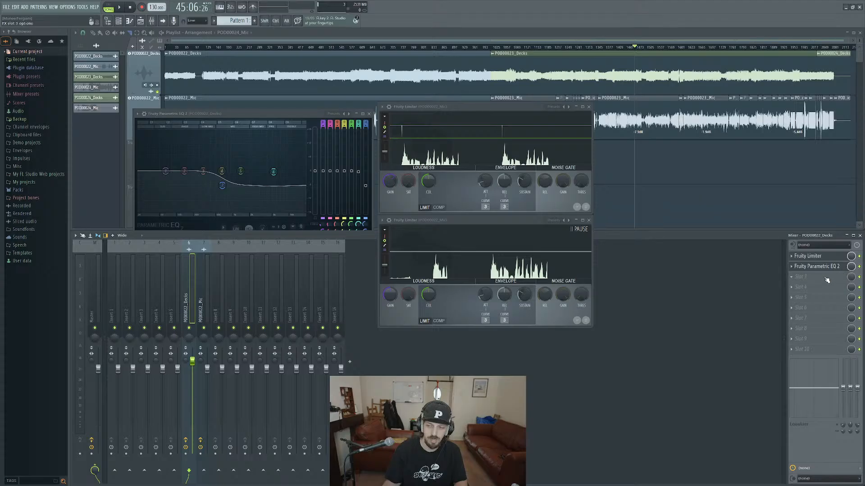
Play the section to hear the mic-controlled EQ, and raise the decks track's volume fader.
{"action": "key", "text": "space"}
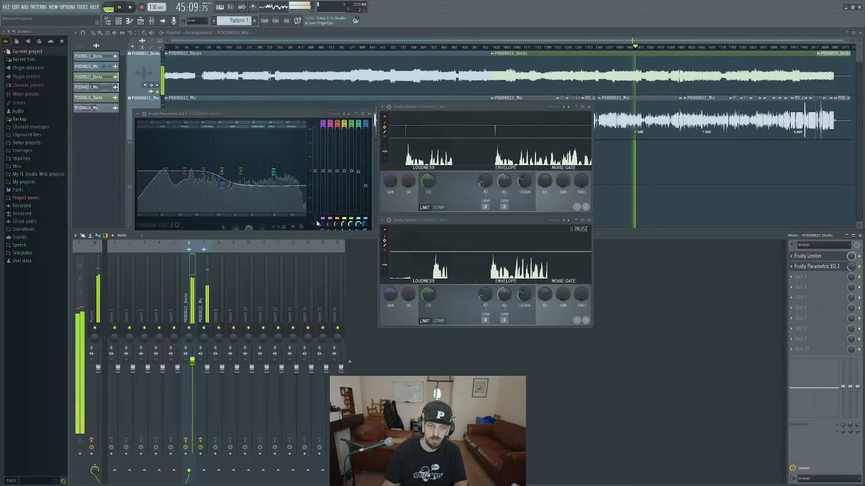
{"action": "key", "text": "space"}
{"action": "left_click_drag", "start_coordinate": [192, 362], "coordinate": [193, 350]}
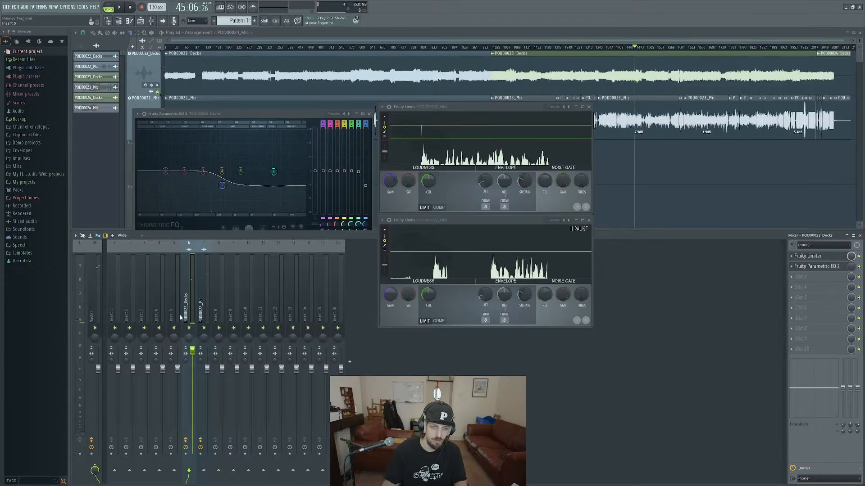
Deepen the high-shelf cut in the decks track's EQ almost to the bottom of its range, and replay the section.
{"action": "left_click_drag", "start_coordinate": [222, 186], "coordinate": [221, 209]}
{"action": "key", "text": "space"}
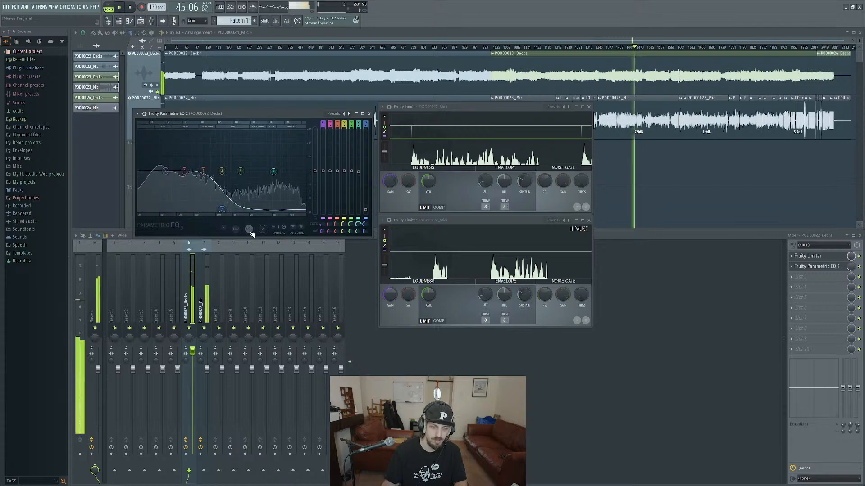
{"action": "left_click", "coordinate": [249, 229]}
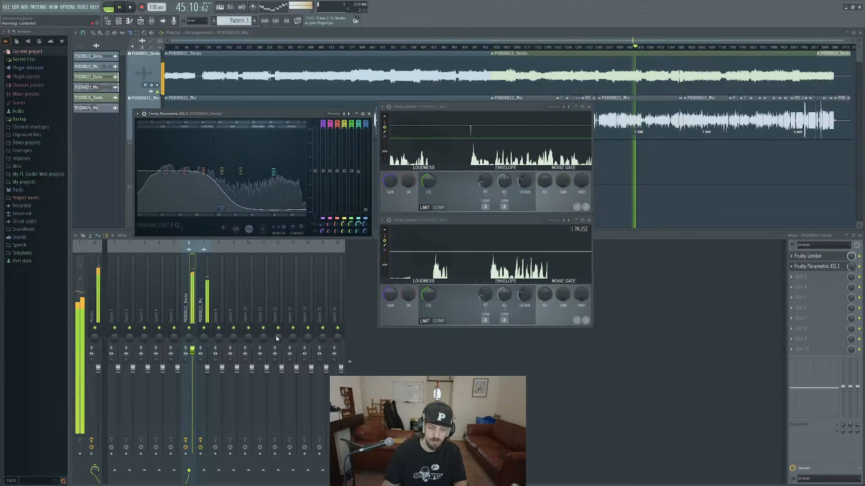
{"action": "key", "text": "space"}
Open the mic track's Peak Controller below the limiters, set its peak base level to about 21%, and reselect the decks track.
{"action": "left_click", "coordinate": [204, 307]}
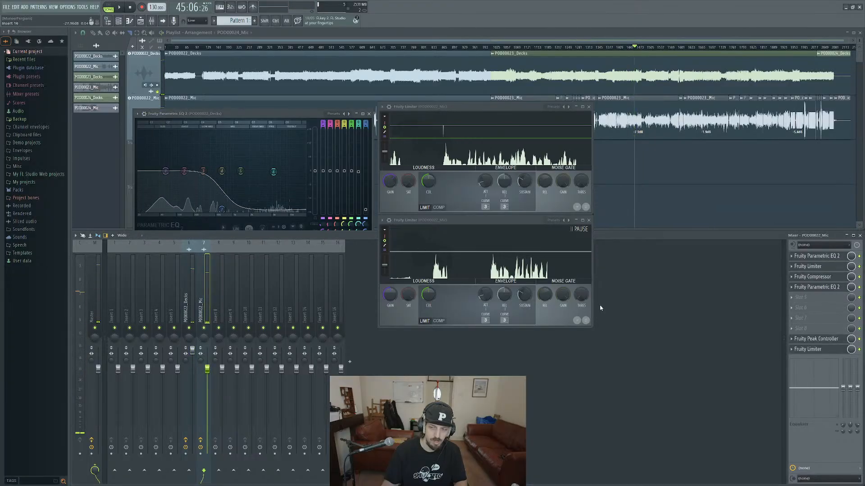
{"action": "left_click", "coordinate": [842, 342]}
{"action": "left_click_drag", "start_coordinate": [257, 142], "coordinate": [495, 367]}
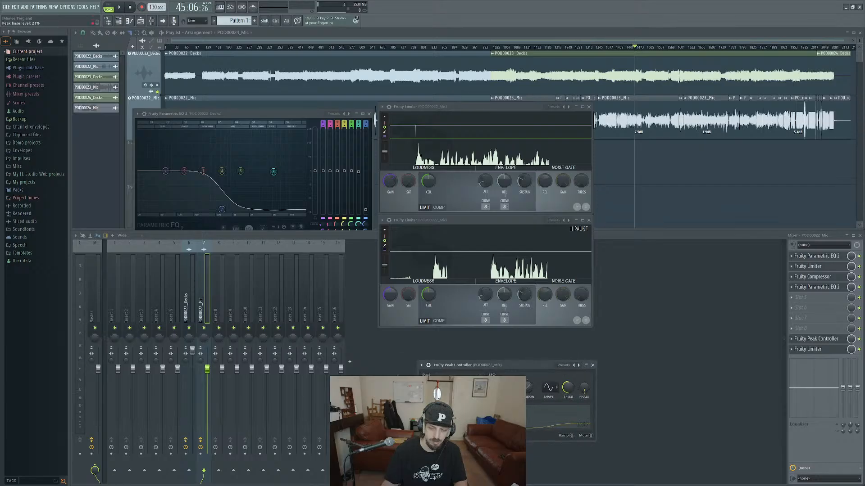
{"action": "left_click", "coordinate": [193, 304]}
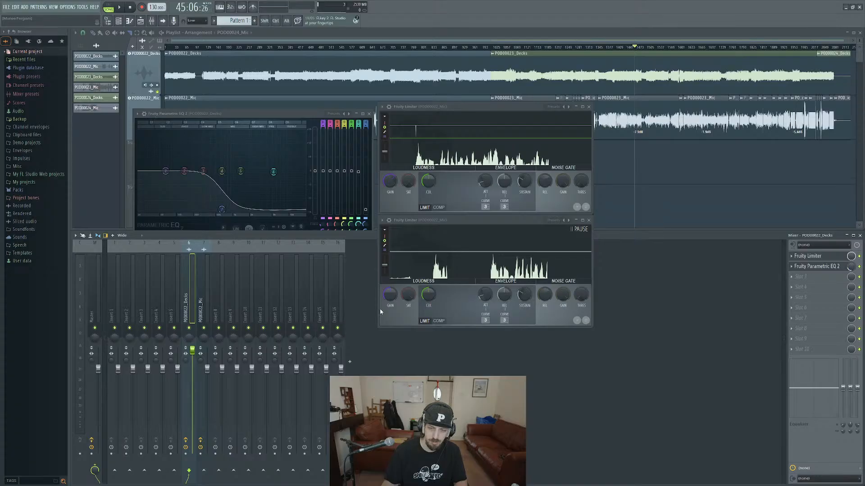
Reopen the mic track's Peak Controller and shift its window slightly beneath the limiters.
{"action": "left_click", "coordinate": [205, 305]}
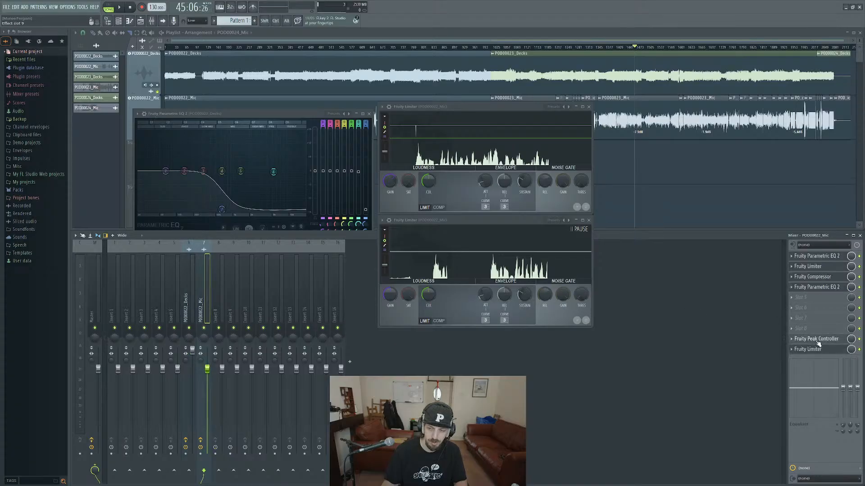
{"action": "left_click", "coordinate": [816, 340]}
{"action": "left_click", "coordinate": [426, 365]}
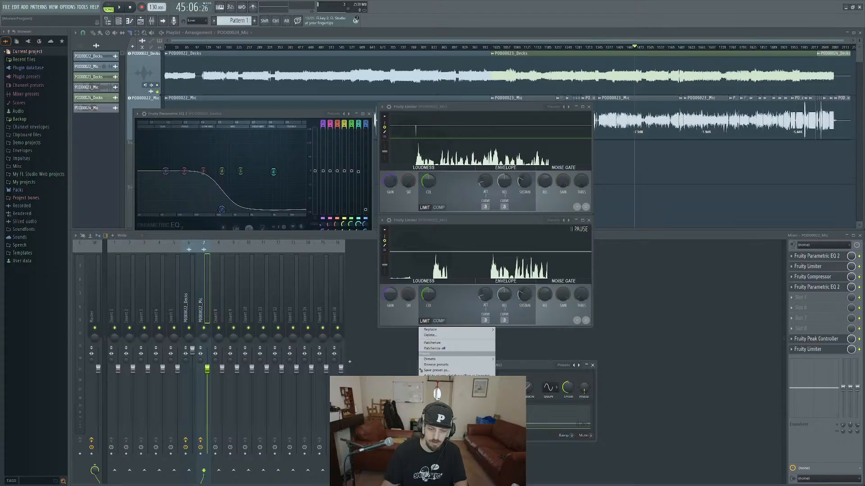
{"action": "left_click", "coordinate": [503, 365]}
{"action": "left_click_drag", "start_coordinate": [489, 366], "coordinate": [472, 360]}
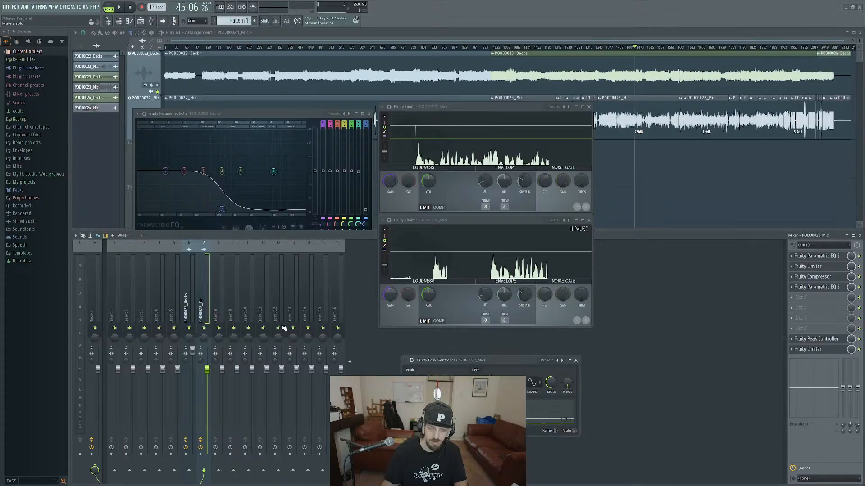
Play the section and raise the Peak Controller's peak volume amount while listening.
{"action": "left_click", "coordinate": [191, 299]}
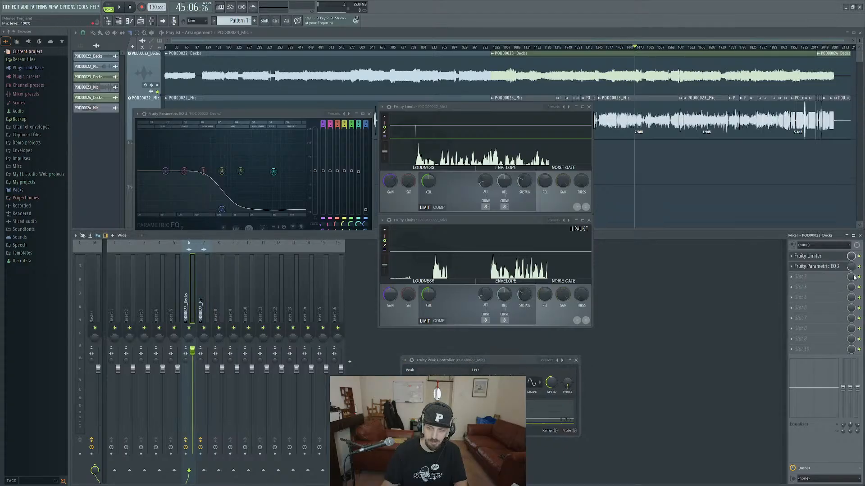
{"action": "left_click", "coordinate": [486, 359]}
{"action": "key", "text": "space"}
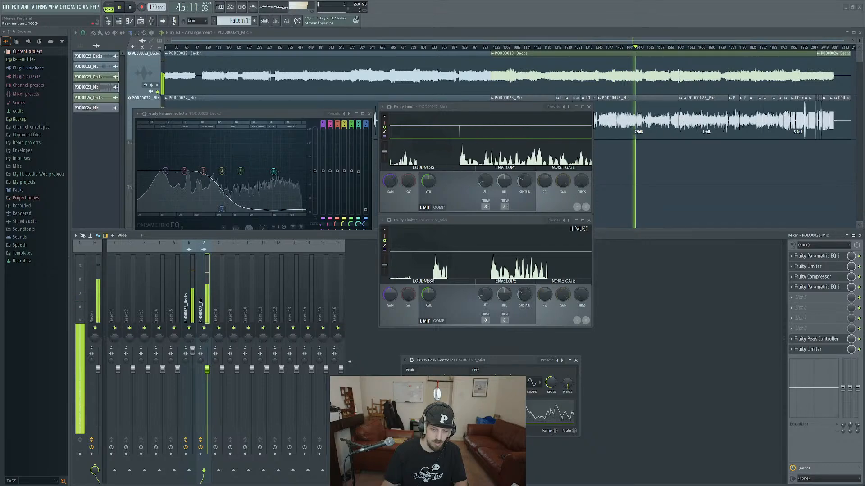
{"action": "left_click_drag", "start_coordinate": [427, 383], "coordinate": [427, 356]}
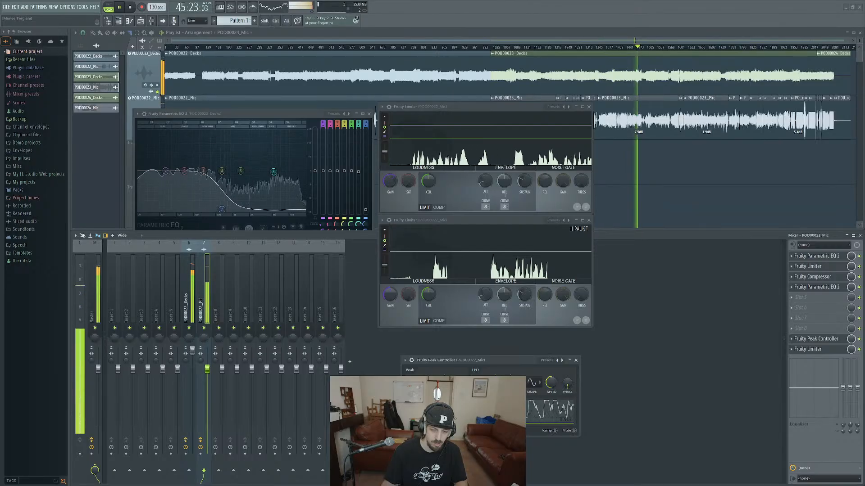
Lower the decks EQ's high-shelf frequency to about 396 Hz, and replay the section to hear the ducking.
{"action": "left_click_drag", "start_coordinate": [221, 209], "coordinate": [211, 212]}
{"action": "key", "text": "space"}
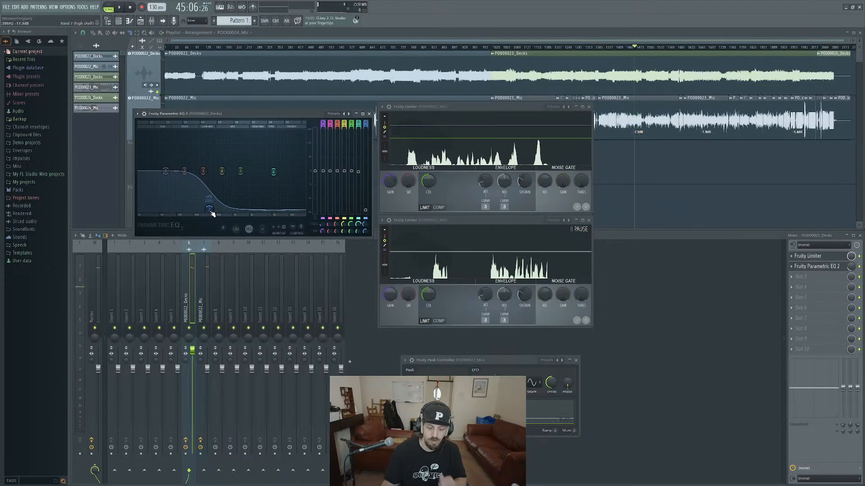
{"action": "key", "text": "space"}
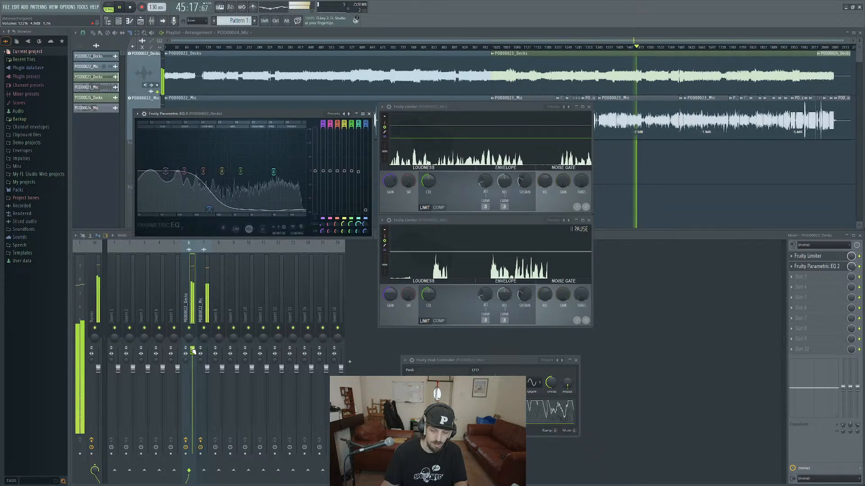
{"action": "key", "text": "space"}
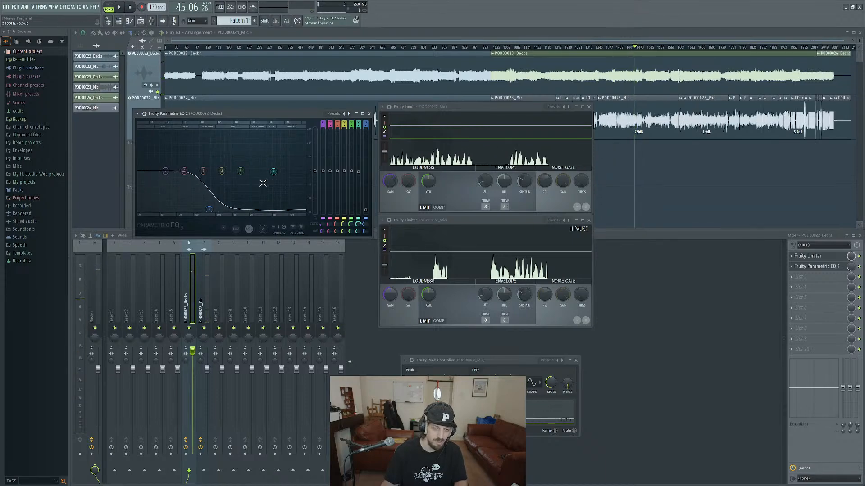
Reset the decks EQ's high-shelf band, and delete Fruity Parametric EQ 2 from the decks track.
{"action": "right_click", "coordinate": [209, 211]}
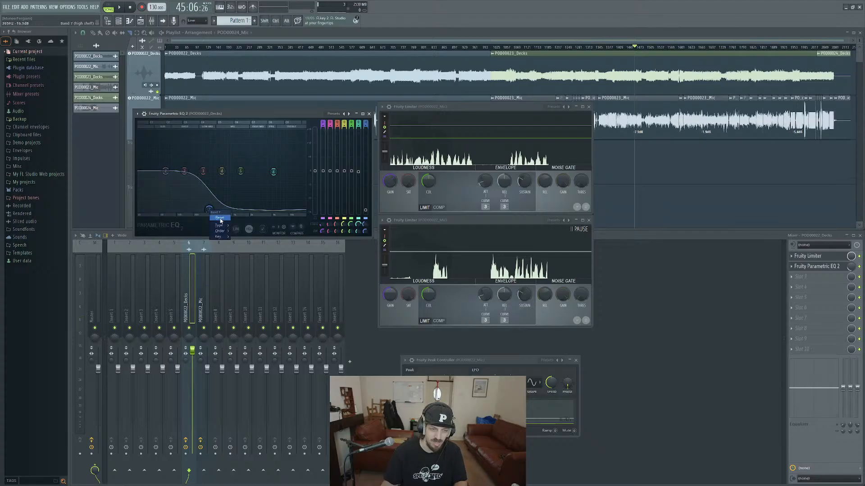
{"action": "left_click", "coordinate": [220, 218]}
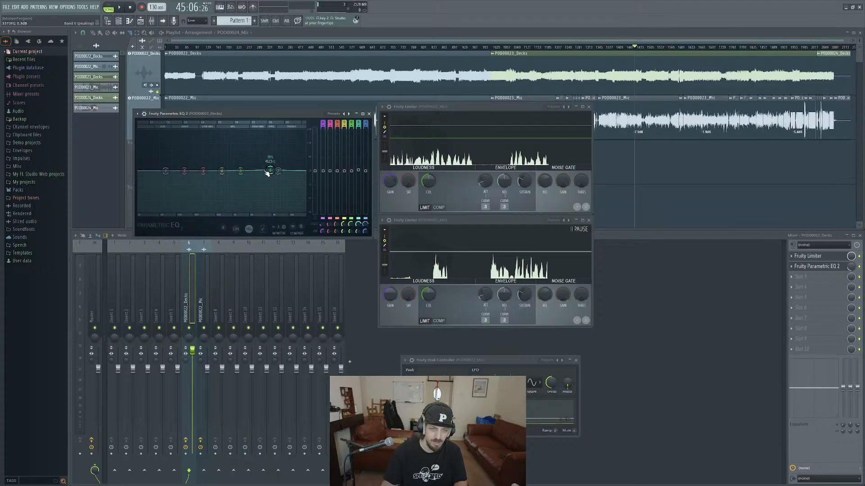
{"action": "left_click", "coordinate": [363, 114]}
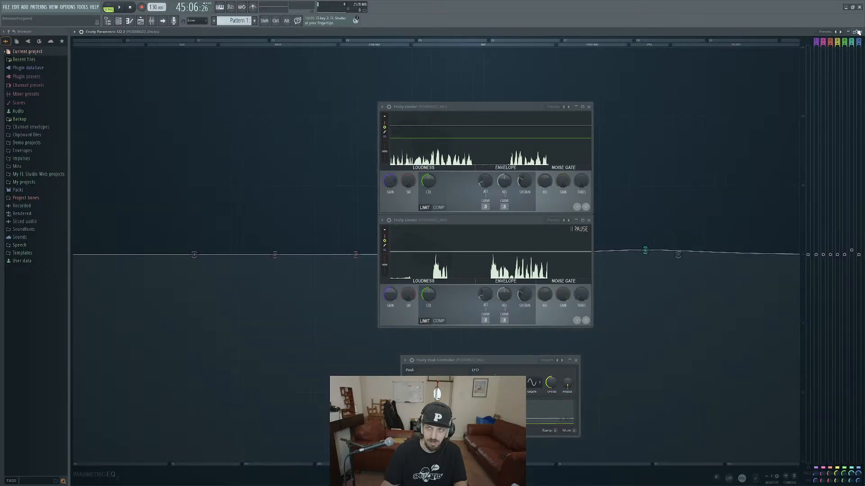
{"action": "left_click", "coordinate": [857, 31]}
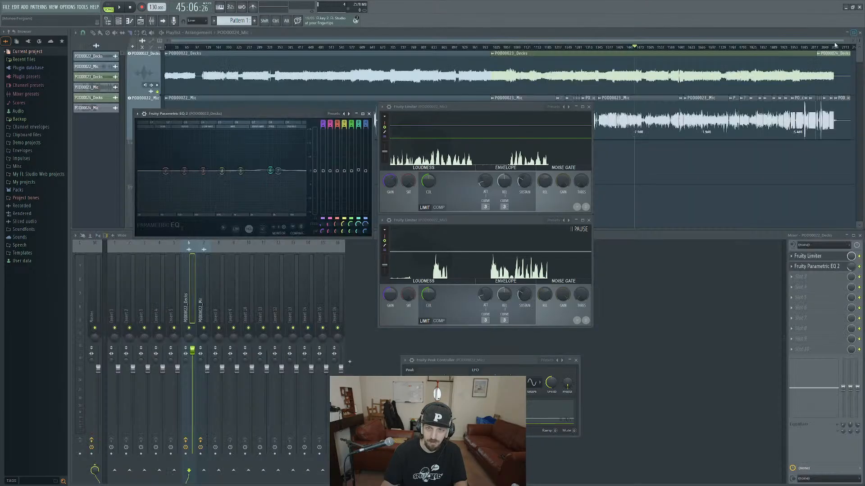
{"action": "right_click", "coordinate": [798, 268]}
{"action": "left_click", "coordinate": [798, 282]}
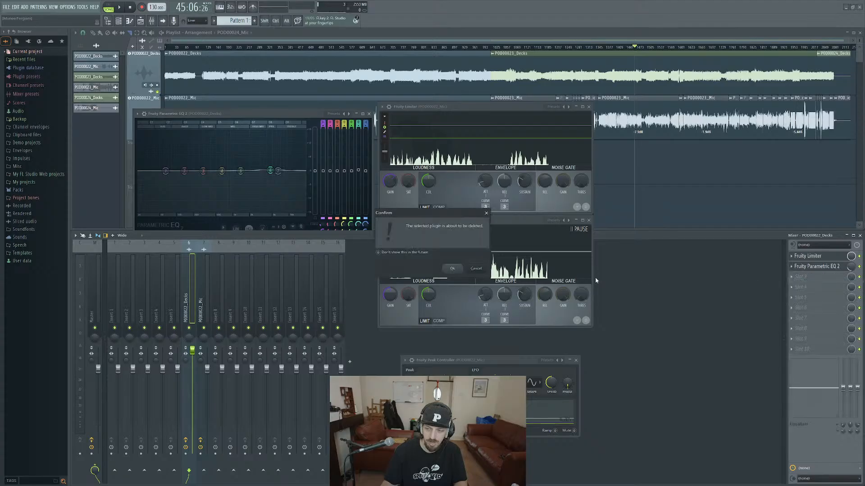
{"action": "left_click", "coordinate": [453, 269]}
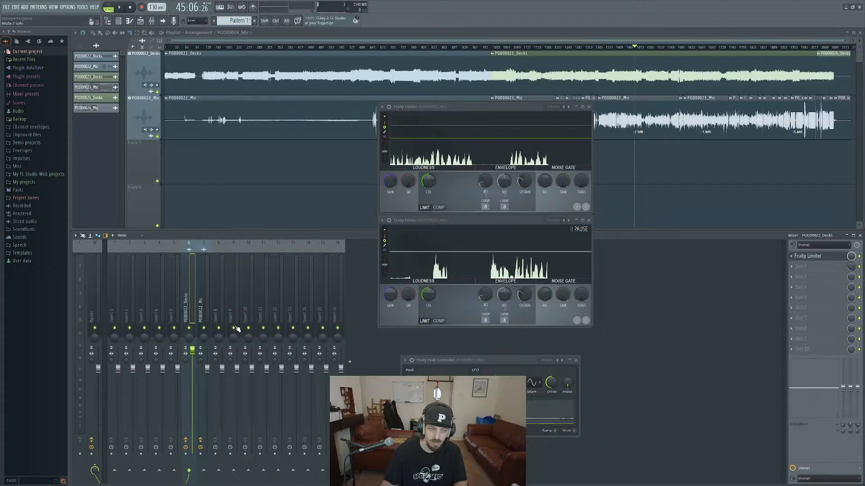
Reset the decks track's volume fader to its default and open that track's Fruity Limiter.
{"action": "right_click", "coordinate": [193, 350]}
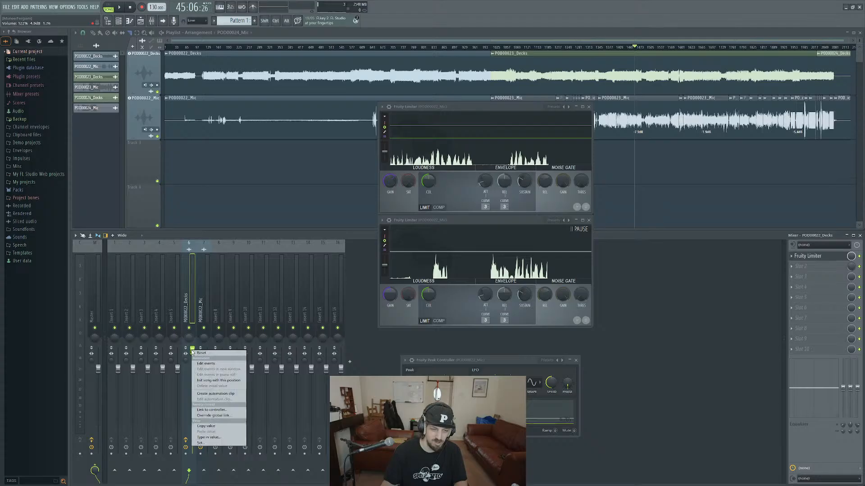
{"action": "left_click", "coordinate": [204, 354]}
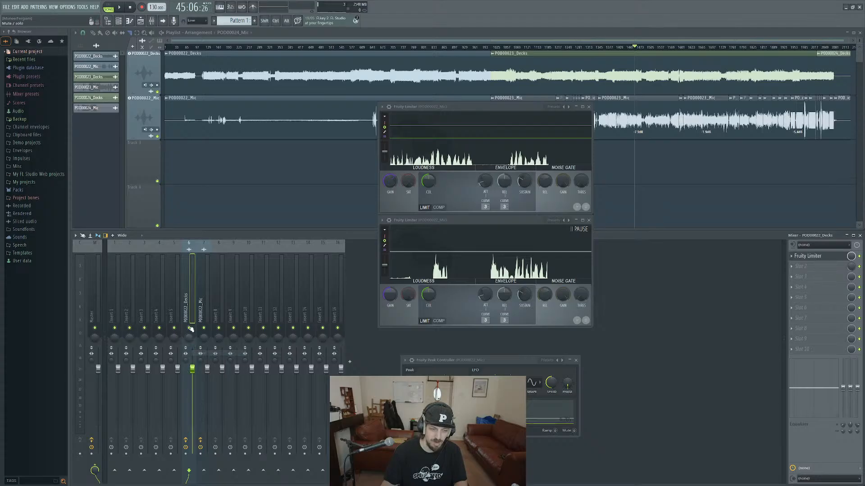
{"action": "left_click", "coordinate": [807, 255]}
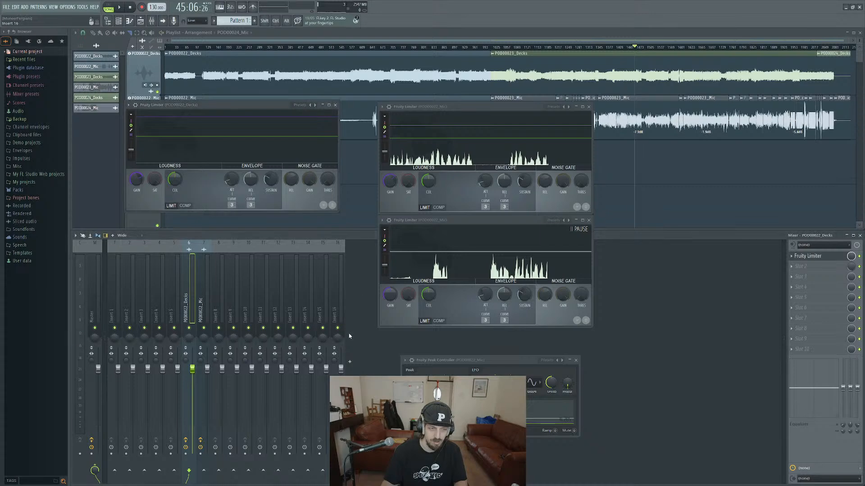
Play the section while raising the mic track's fader and nudging the decks fader up slightly.
{"action": "key", "text": "space"}
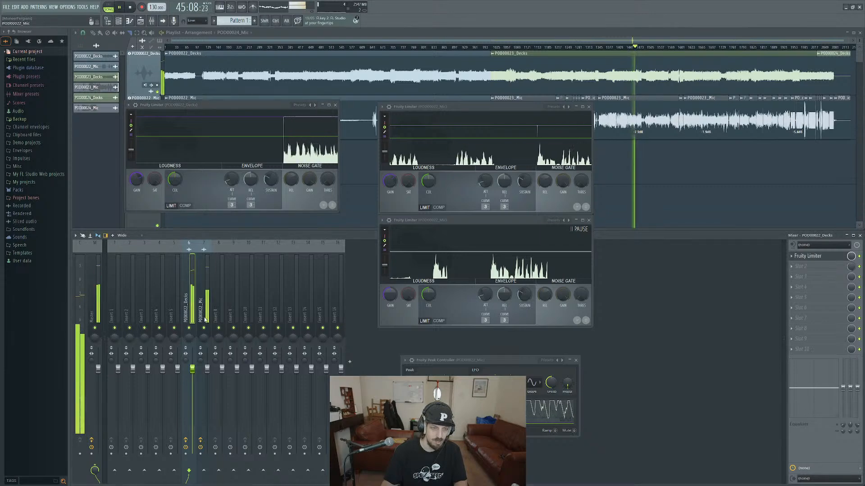
{"action": "left_click_drag", "start_coordinate": [207, 369], "coordinate": [207, 362]}
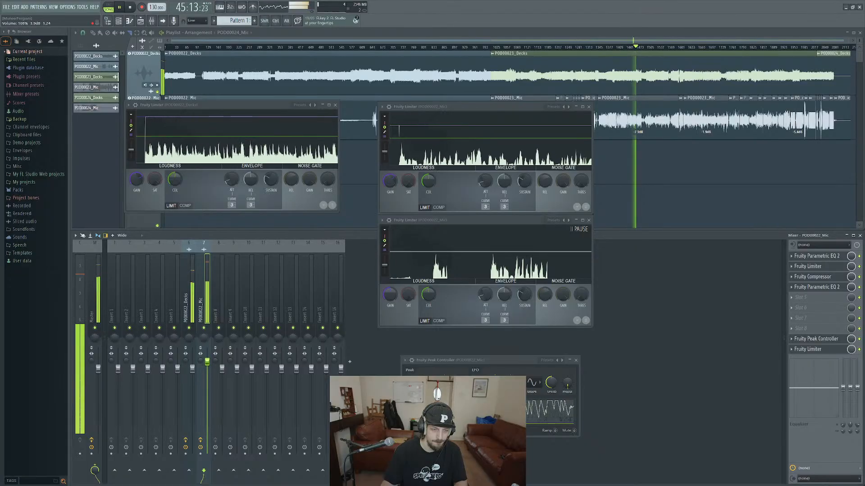
{"action": "left_click", "coordinate": [193, 369]}
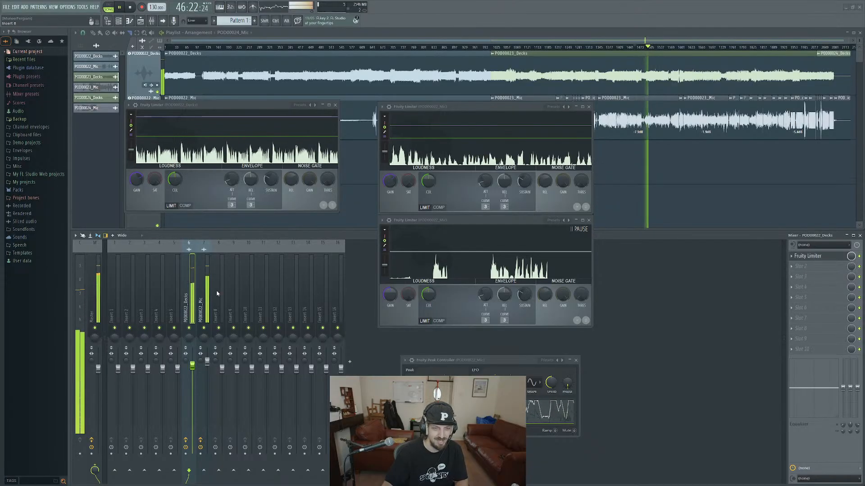
{"action": "left_click", "coordinate": [204, 334]}
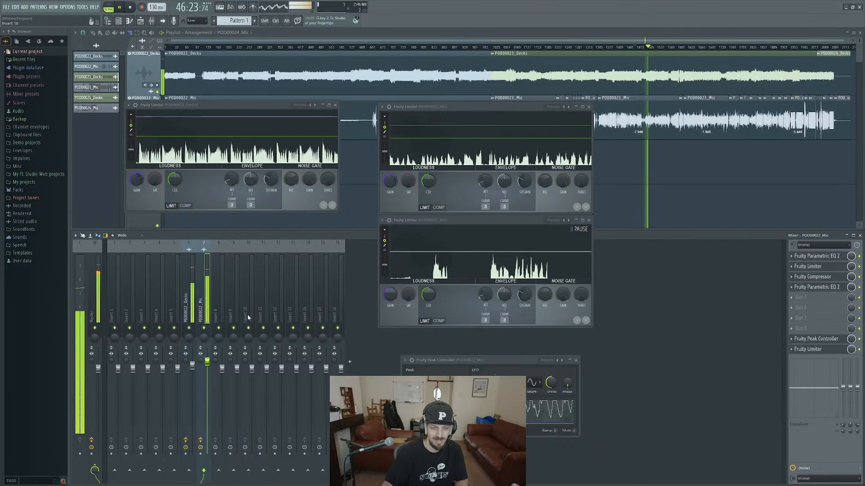
{"action": "left_click", "coordinate": [799, 297]}
{"action": "mouse_move", "coordinate": [758, 359]}
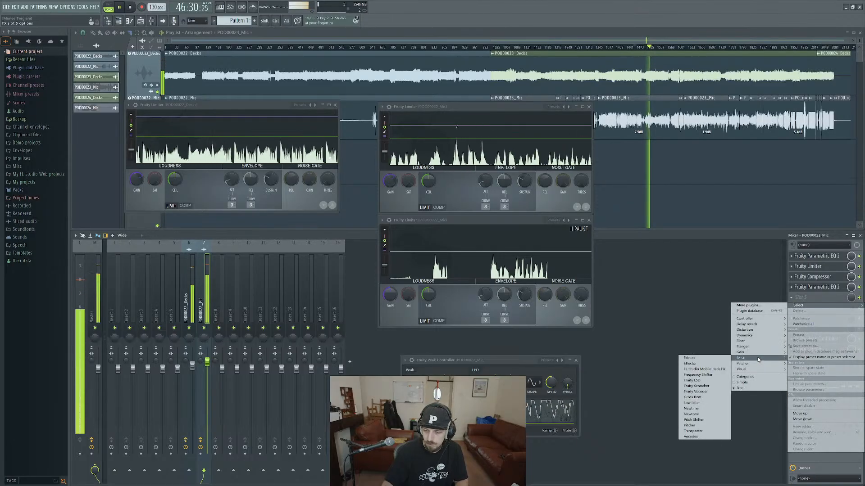
{"action": "mouse_move", "coordinate": [757, 336]}
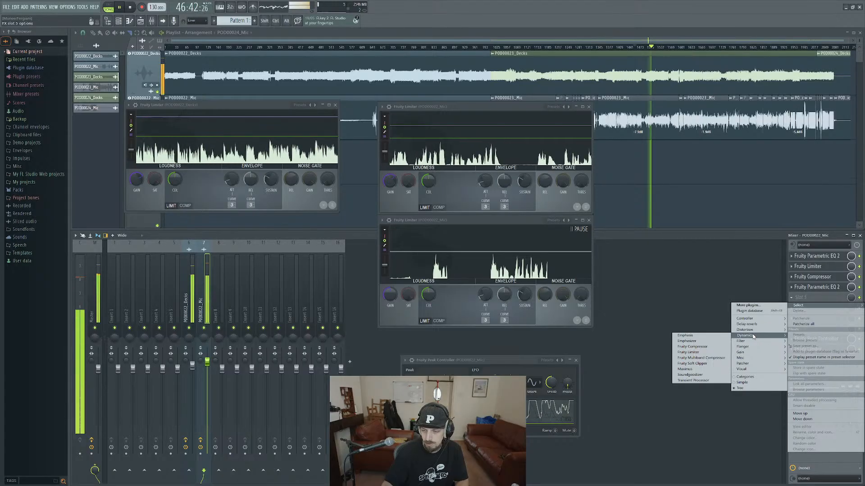
{"action": "left_click", "coordinate": [692, 311]}
Stop playback, lower the decks fader to about 97%, and replay the section to check the balance with the mic.
{"action": "key", "text": "space"}
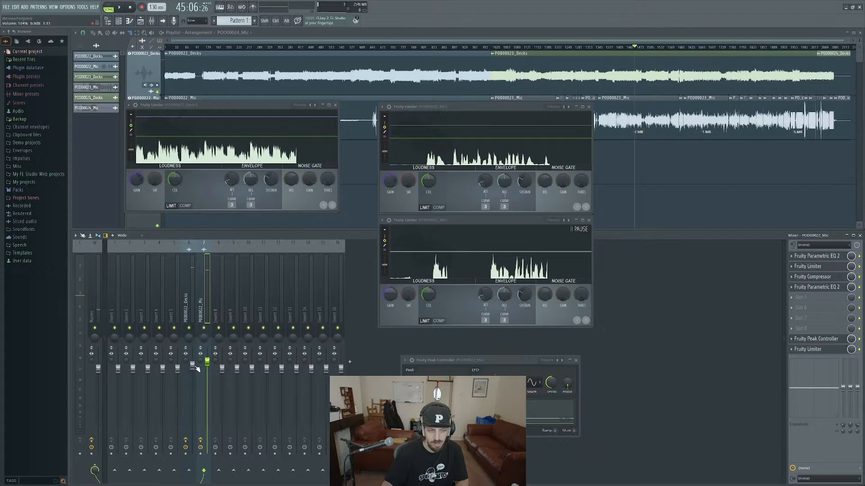
{"action": "left_click", "coordinate": [192, 367]}
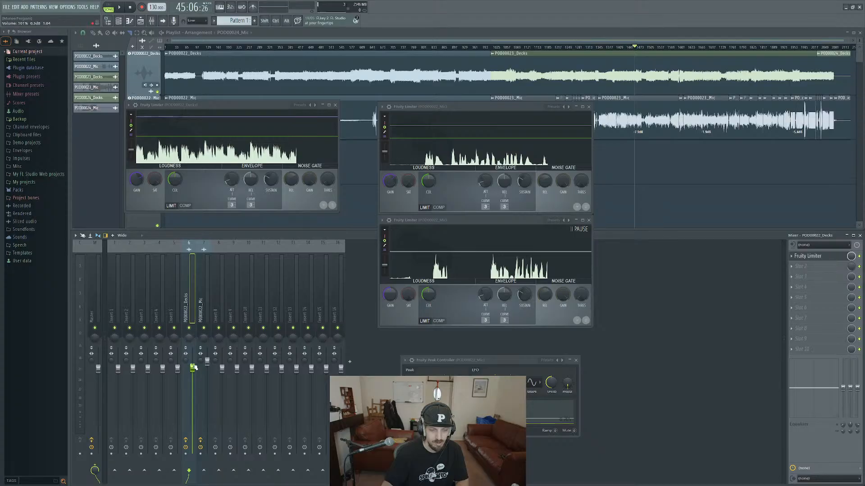
{"action": "key", "text": "space"}
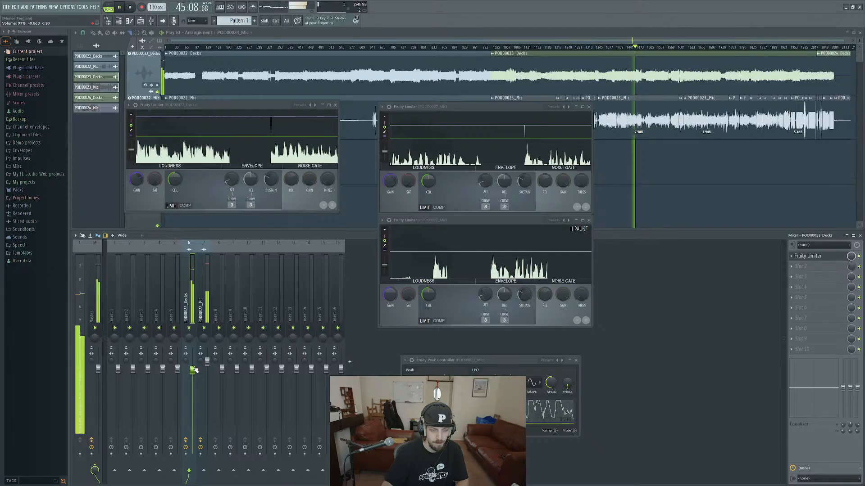
{"action": "key", "text": "space"}
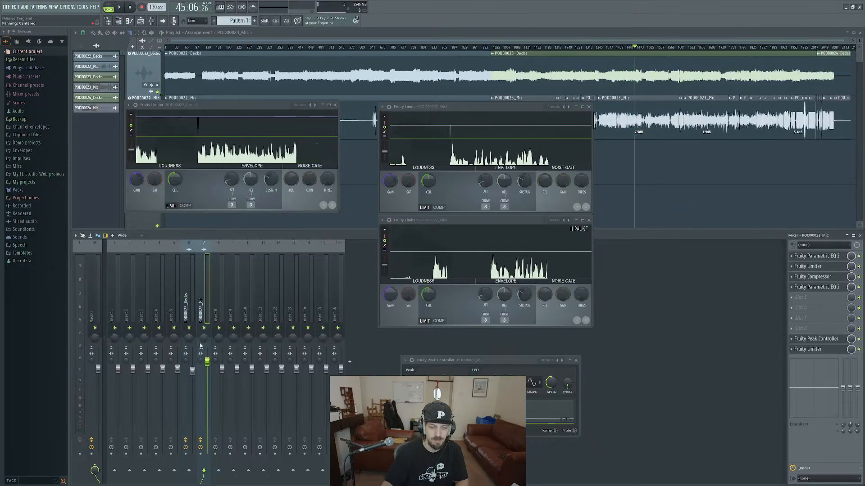
Play the section, select the decks and mic tracks together, and lower both faders as a group in two stages.
{"action": "key", "text": "space"}
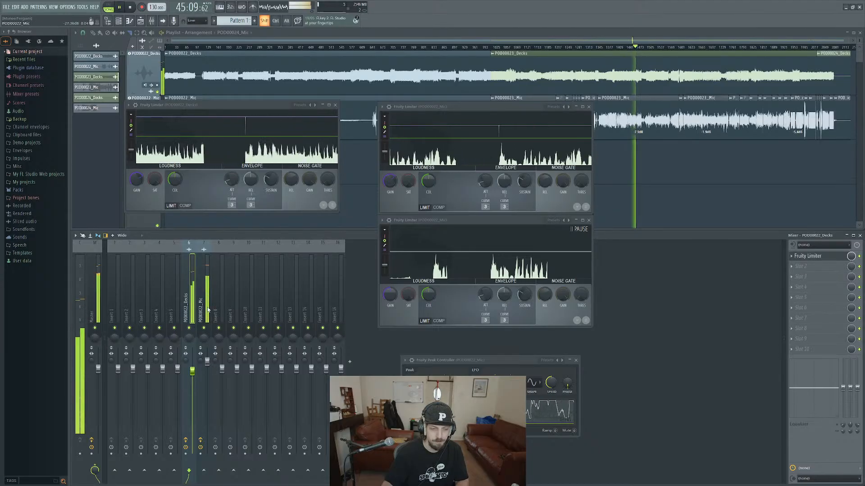
{"action": "double_click", "coordinate": [203, 293]}
{"action": "left_click", "coordinate": [222, 299]}
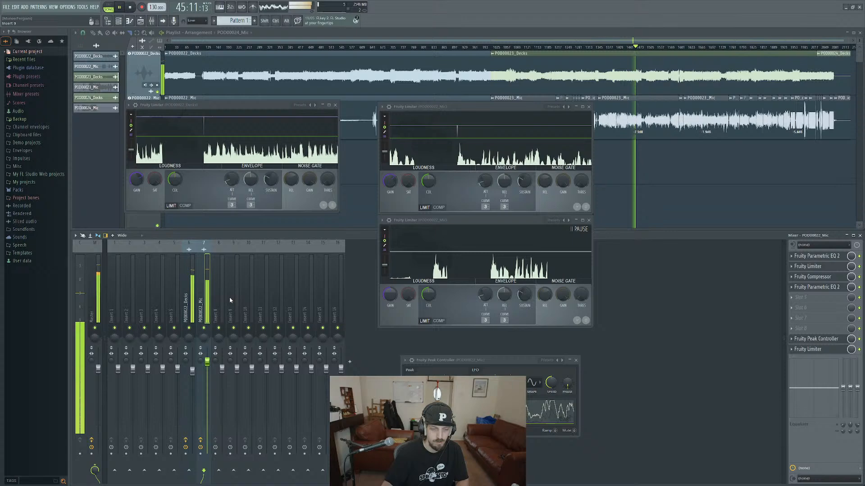
{"action": "left_click", "coordinate": [188, 315]}
{"action": "left_click", "coordinate": [207, 315], "text": "shift"}
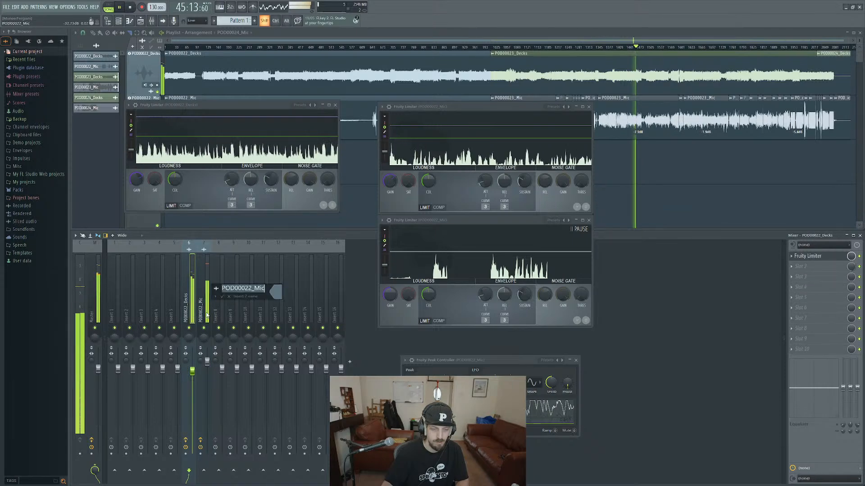
{"action": "left_click", "coordinate": [230, 297]}
{"action": "left_click", "coordinate": [193, 312], "text": "alt+shift"}
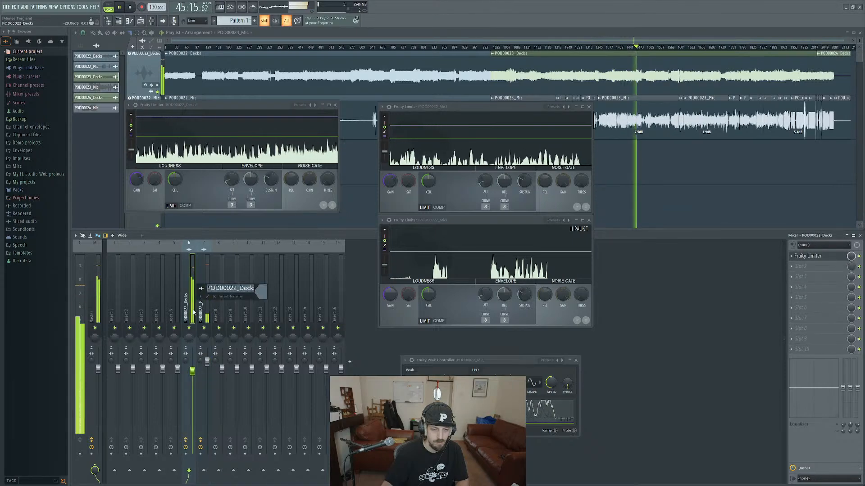
{"action": "left_click", "coordinate": [213, 297]}
{"action": "left_click", "coordinate": [207, 316], "text": "ctrl+shift"}
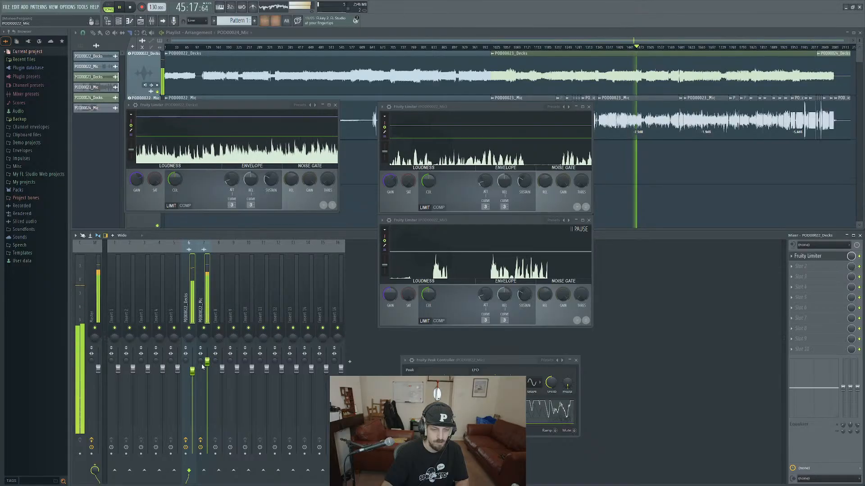
{"action": "left_click_drag", "start_coordinate": [208, 363], "coordinate": [208, 368]}
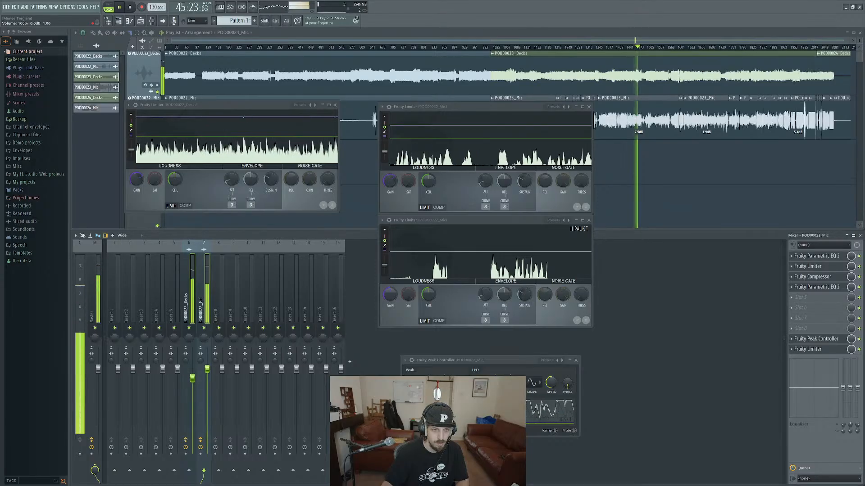
{"action": "left_click_drag", "start_coordinate": [207, 369], "coordinate": [208, 377]}
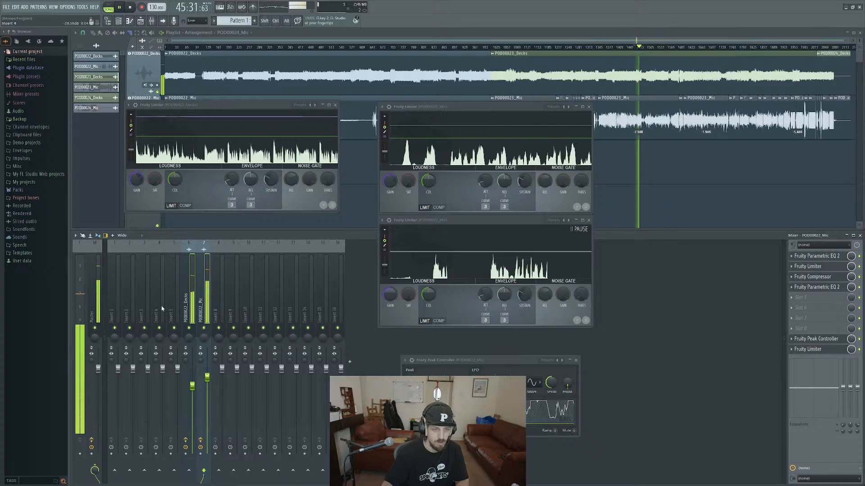
Stop playback, lower the master track's fader in stages, and replay the section to check the overall level.
{"action": "left_click", "coordinate": [97, 296]}
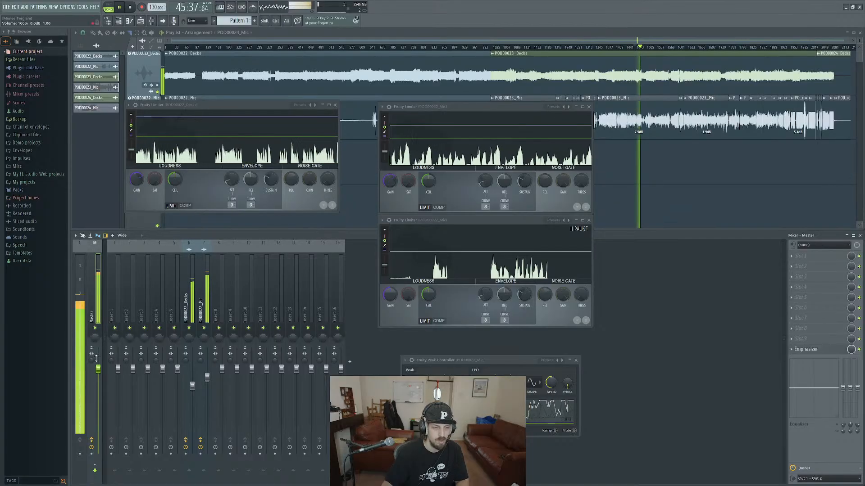
{"action": "key", "text": "space"}
{"action": "left_click_drag", "start_coordinate": [98, 370], "coordinate": [98, 373]}
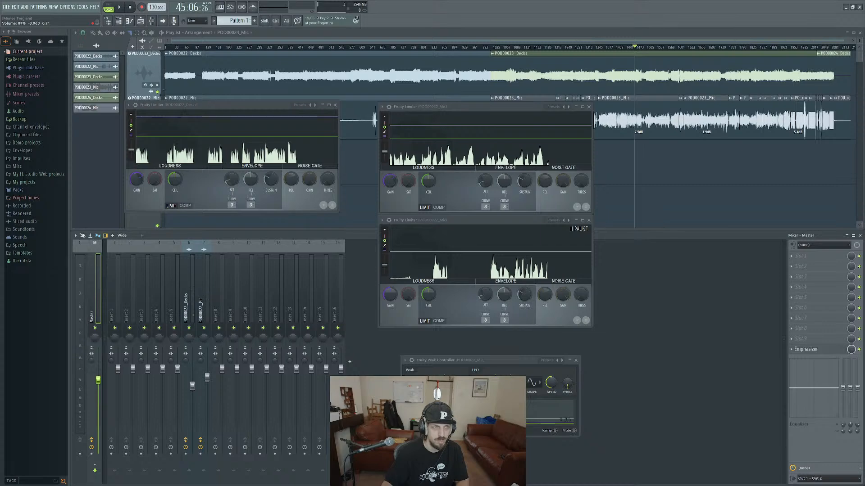
{"action": "left_click_drag", "start_coordinate": [100, 381], "coordinate": [99, 383]}
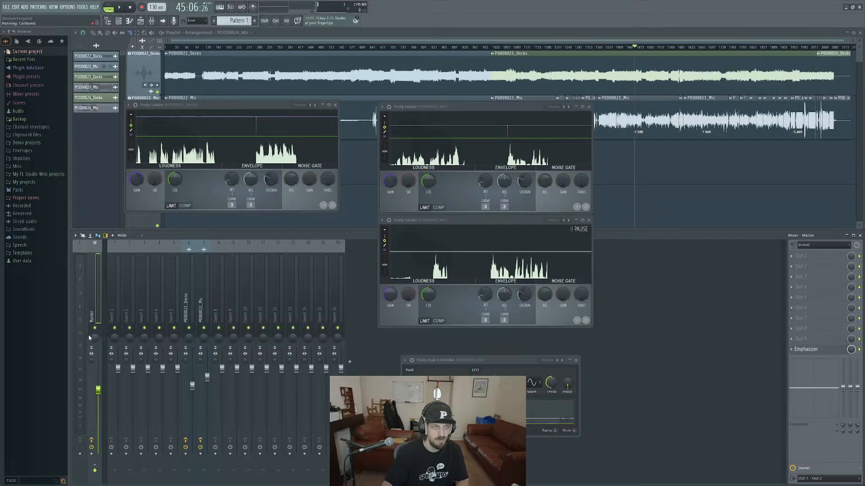
{"action": "key", "text": "space"}
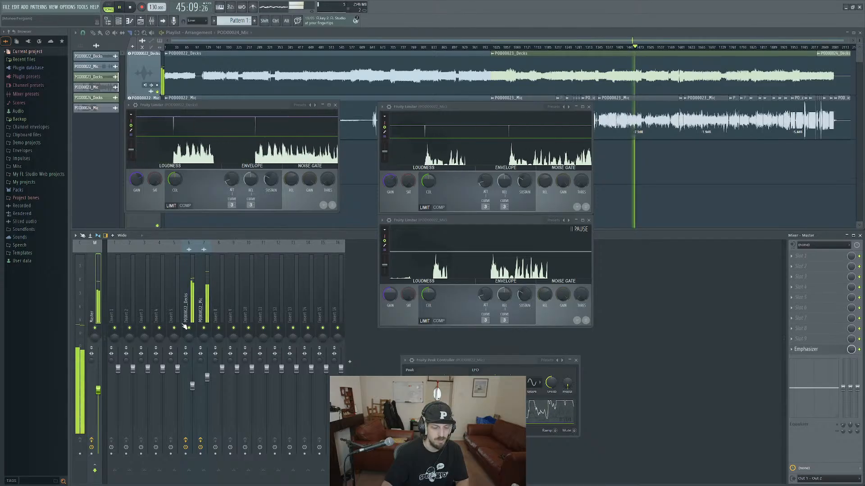
{"action": "key", "text": "space"}
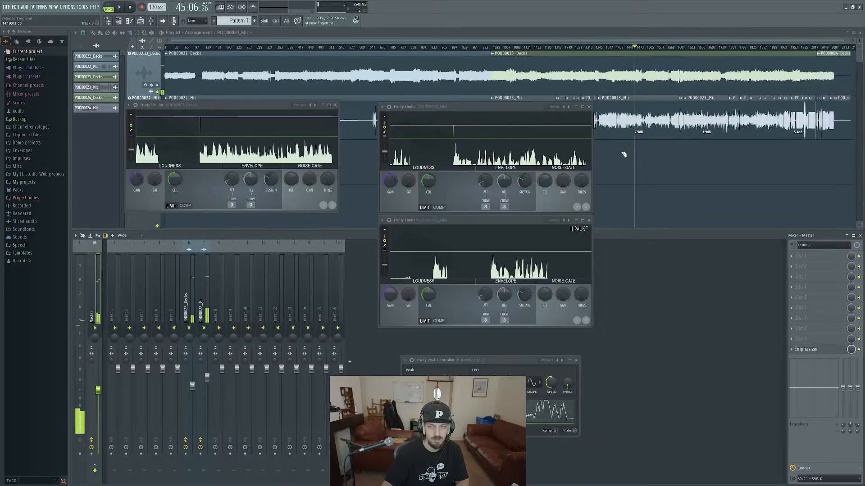
Close the mic and decks tracks' Fruity Limiter windows to uncover the playlist.
{"action": "left_click", "coordinate": [589, 107]}
{"action": "left_click", "coordinate": [588, 220]}
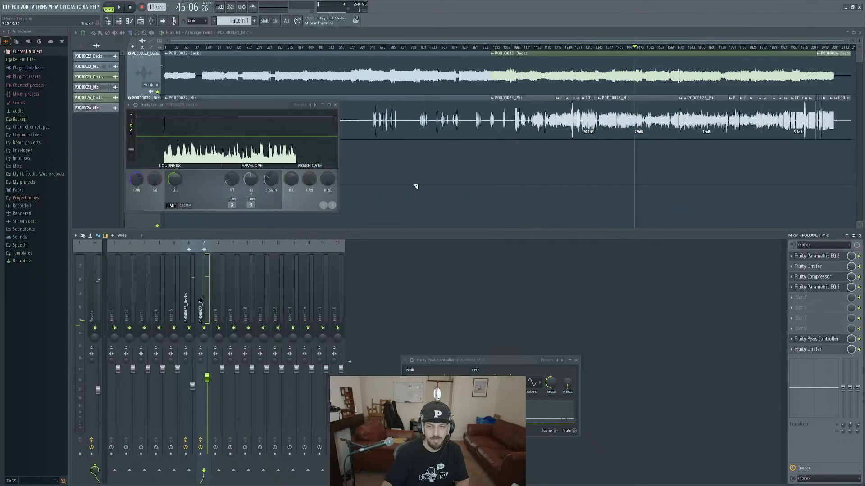
{"action": "left_click", "coordinate": [336, 106]}
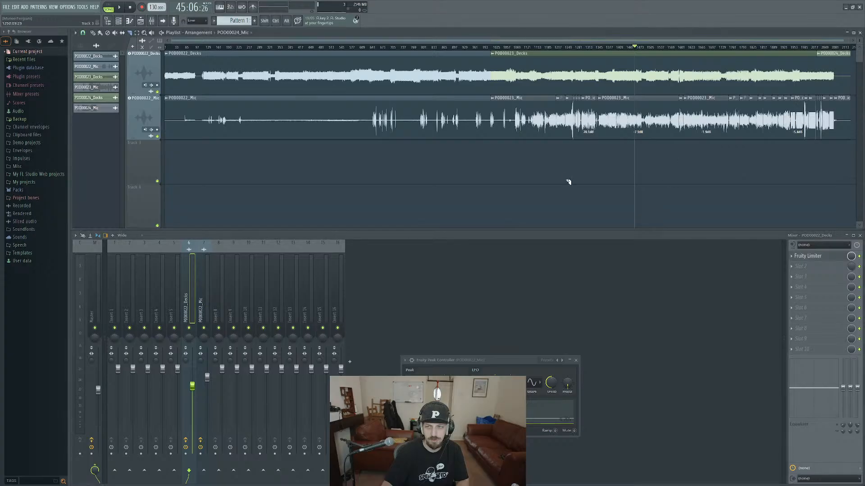
Move the playhead to about 47:43 in the arrangement and play the mix from there.
{"action": "left_click", "coordinate": [662, 47]}
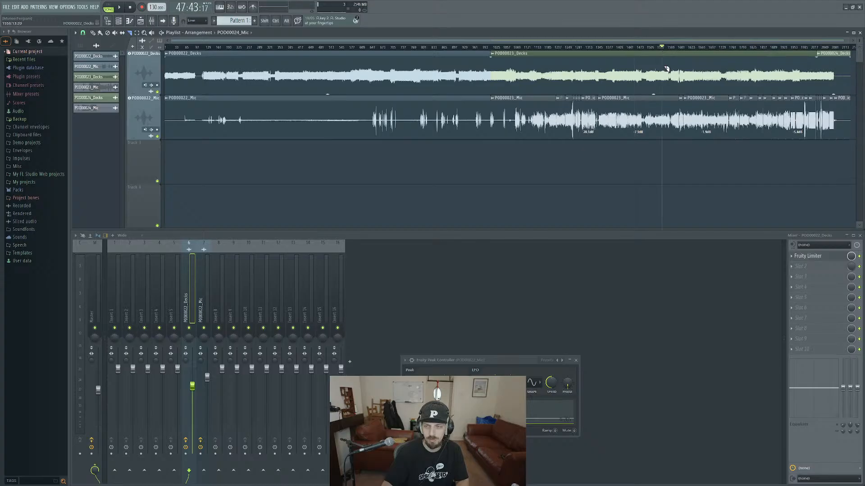
{"action": "key", "text": "space"}
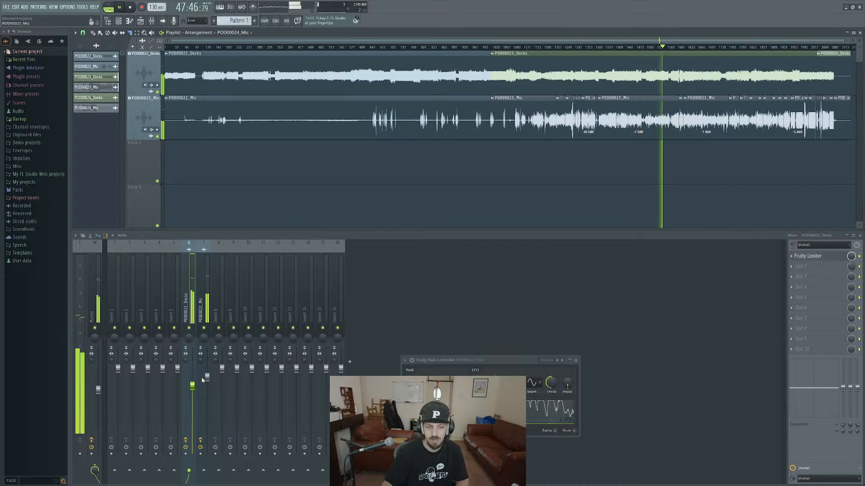
Raise the mic track's fader in stages during playback and reset the mix level of the decks track's empty second effect slot.
{"action": "left_click_drag", "start_coordinate": [207, 378], "coordinate": [208, 375]}
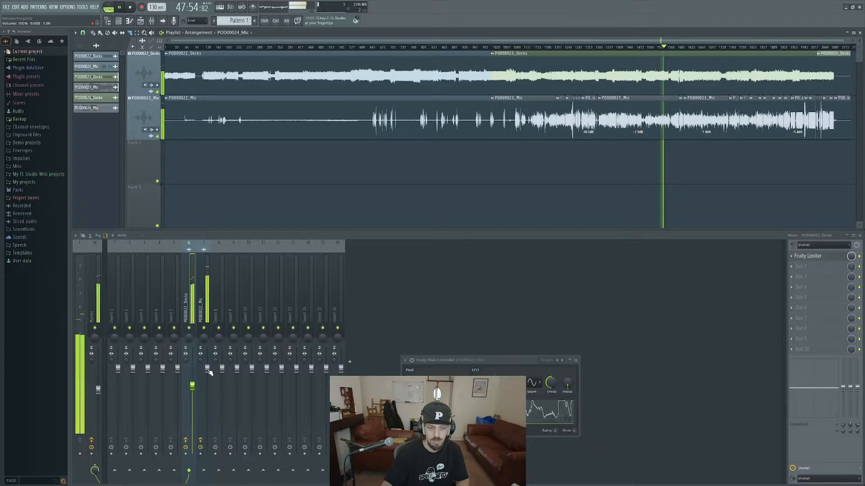
{"action": "left_click_drag", "start_coordinate": [210, 373], "coordinate": [209, 371]}
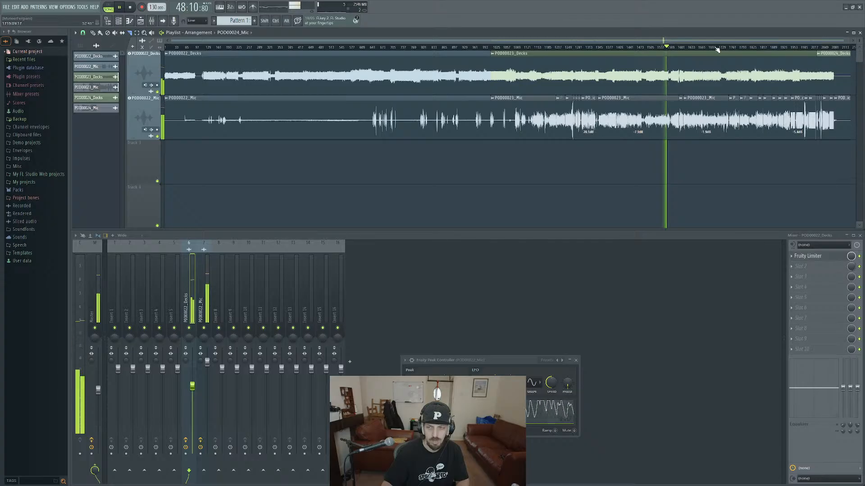
{"action": "right_click", "coordinate": [851, 267]}
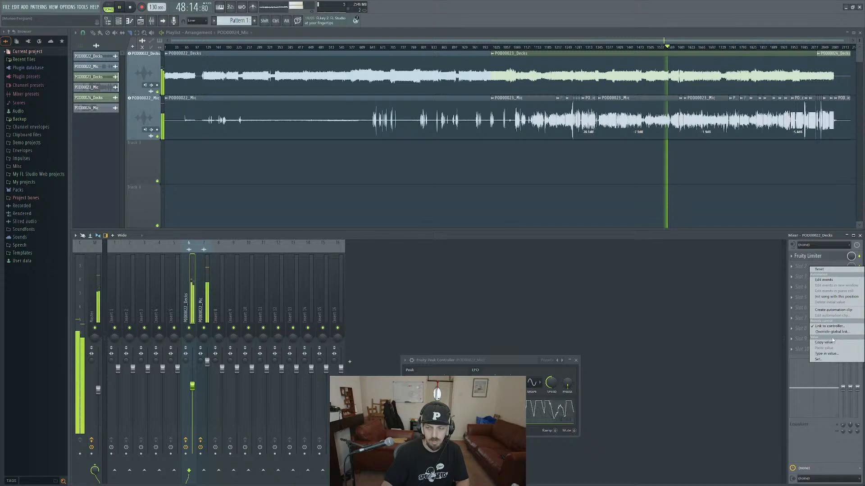
{"action": "left_click", "coordinate": [822, 271]}
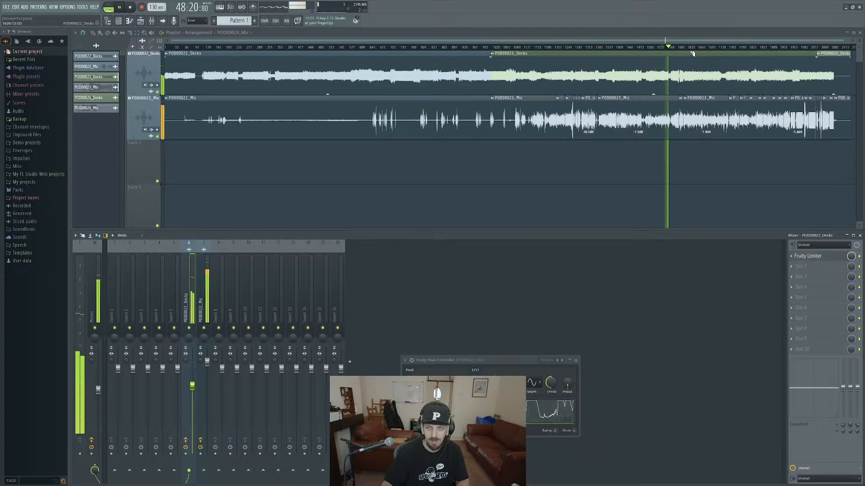
Stop playback, move the playhead to about 51:22 in the arrangement, and briefly play the mix from there.
{"action": "key", "text": "space"}
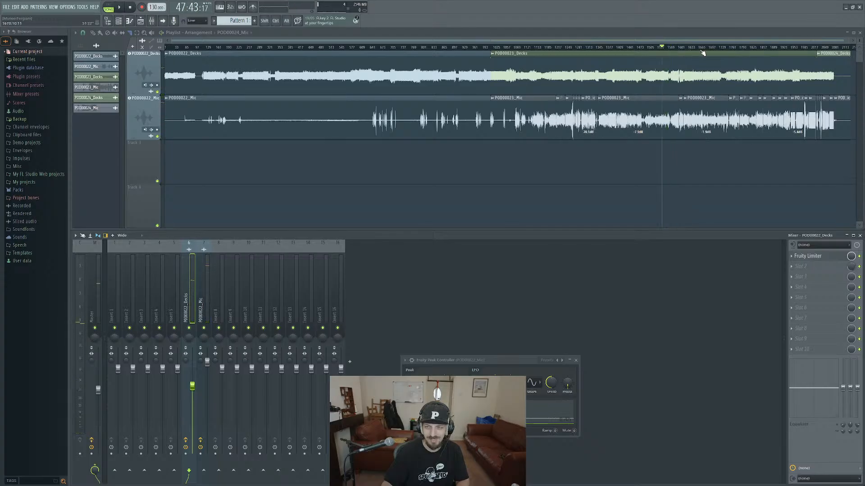
{"action": "left_click", "coordinate": [700, 48]}
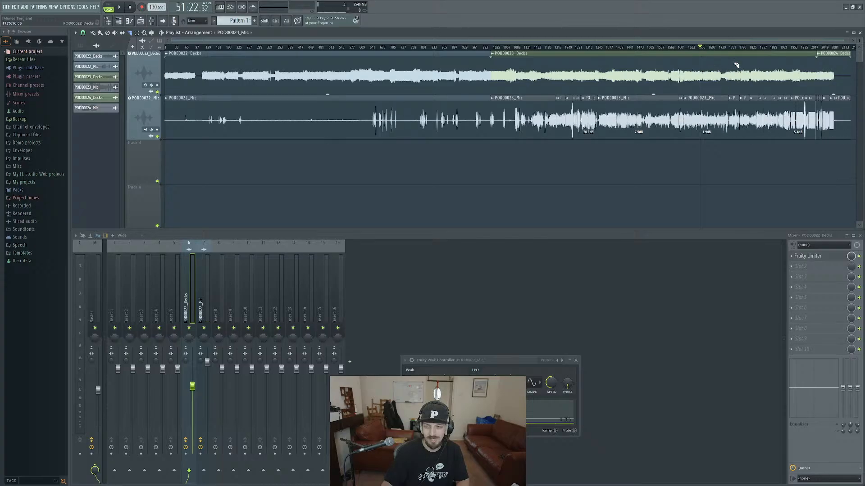
{"action": "key", "text": "space"}
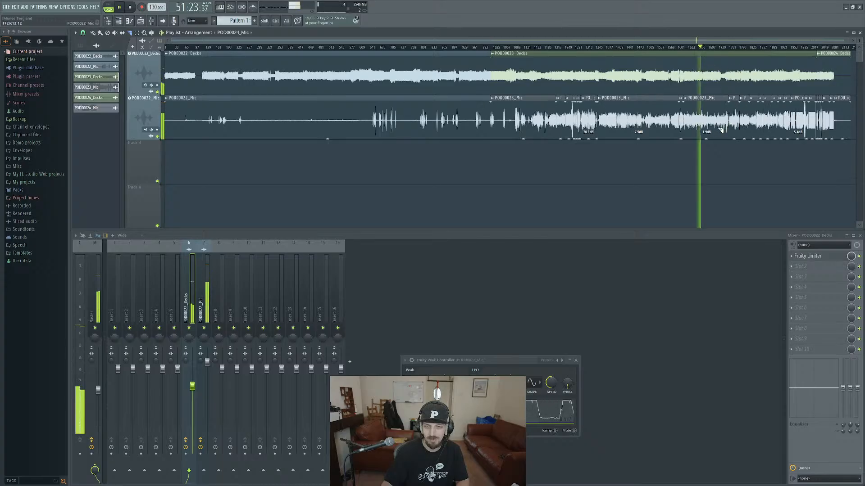
{"action": "key", "text": "space"}
Start saving the project in a new project folder and name it "May Grove Street".
{"action": "key", "text": "ctrl+s"}
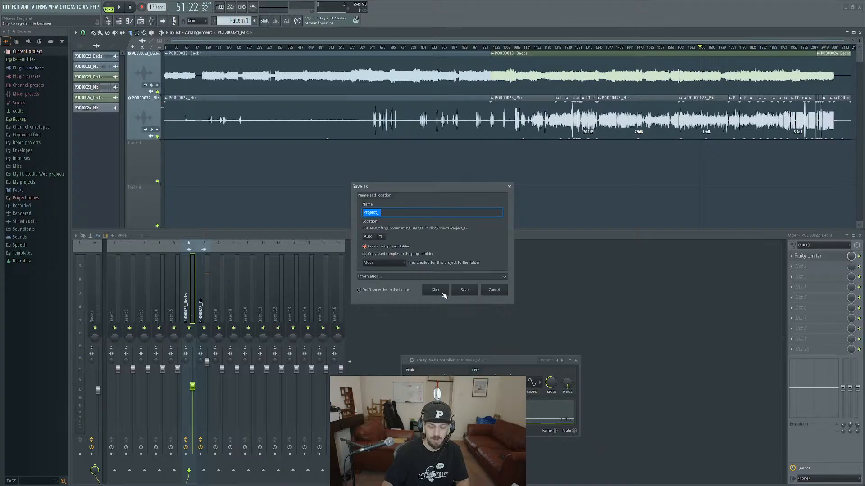
{"action": "type", "text": "May"}
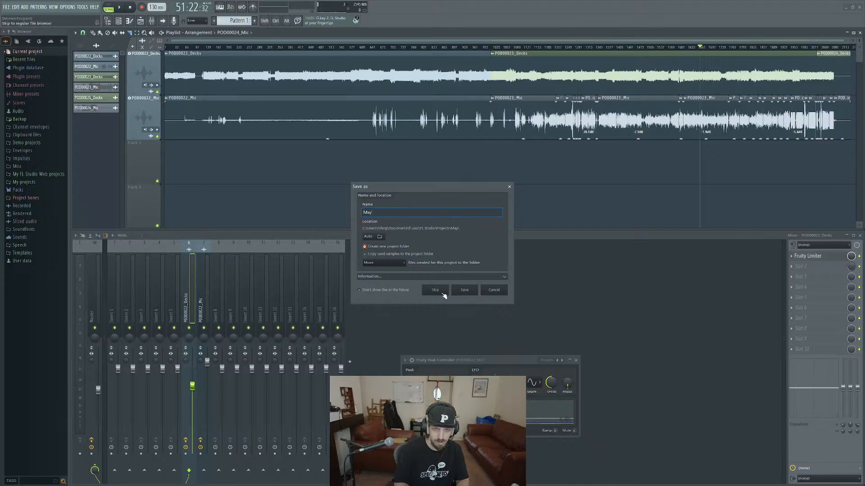
{"action": "key", "text": "shift"}
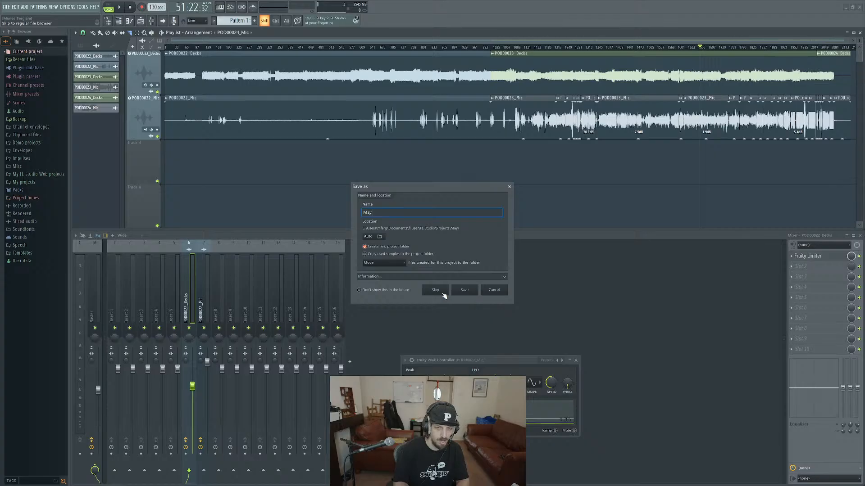
{"action": "type", "text": "y PC"}
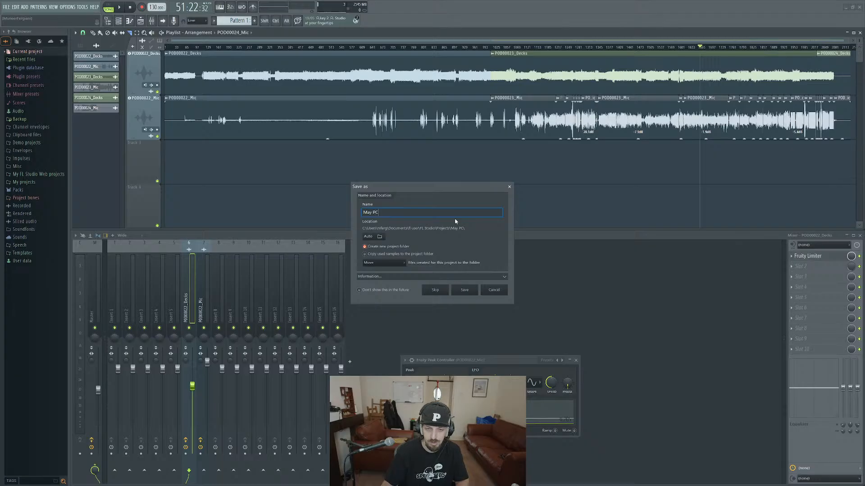
{"action": "key", "text": "BackSpace"}
{"action": "key", "text": "BackSpace"}
{"action": "key", "text": "shift"}
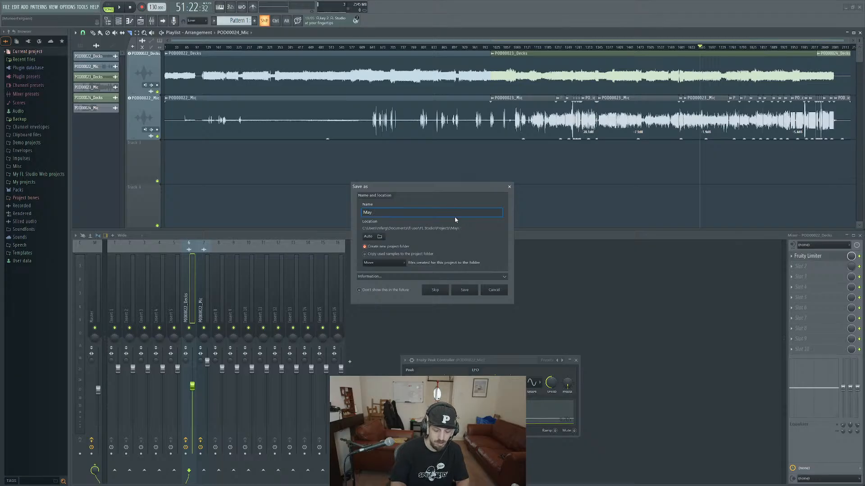
{"action": "type", "text": "Grove S"}
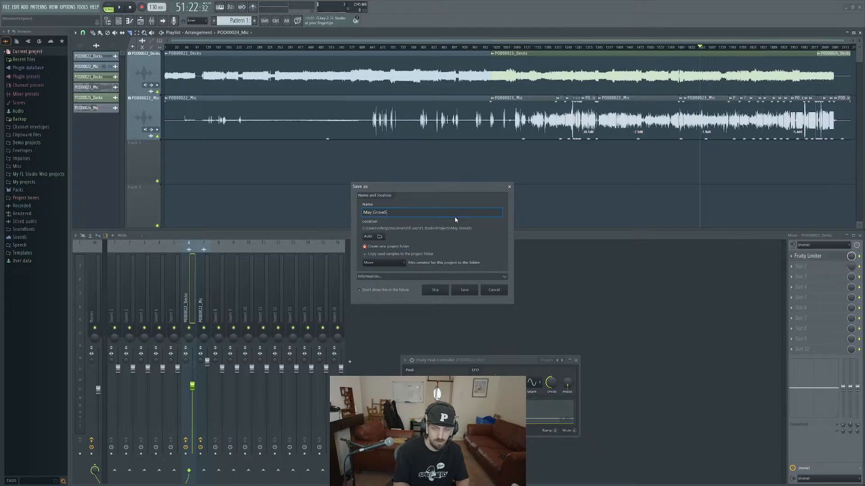
{"action": "type", "text": "treet"}
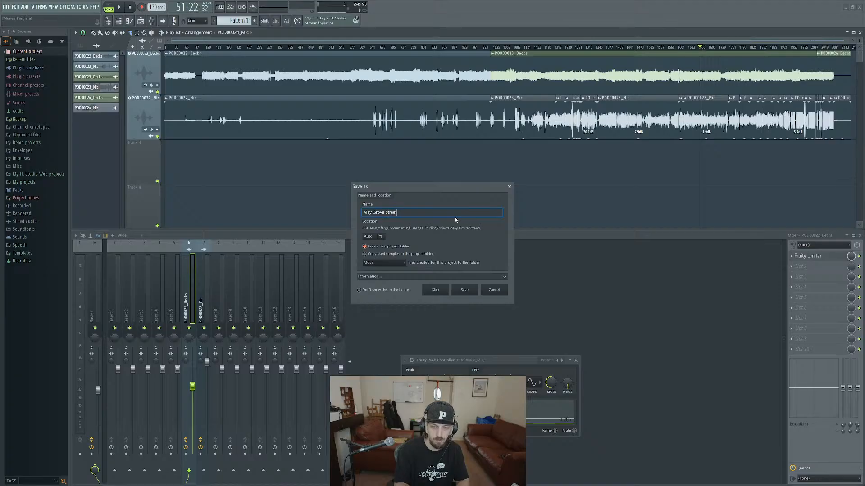
Set the save location to the "grove street may" folder in Dropbox and save the project there.
{"action": "left_click", "coordinate": [379, 236]}
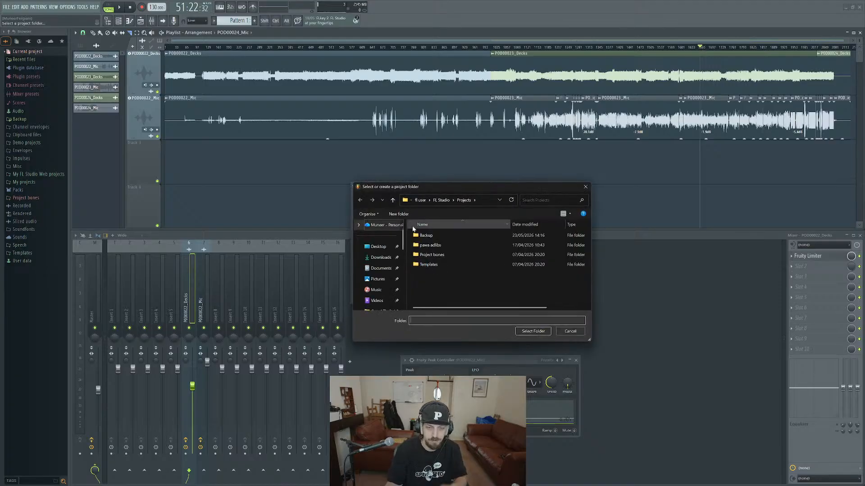
{"action": "scroll", "coordinate": [376, 255], "scroll_direction": "down", "scroll_amount": 5}
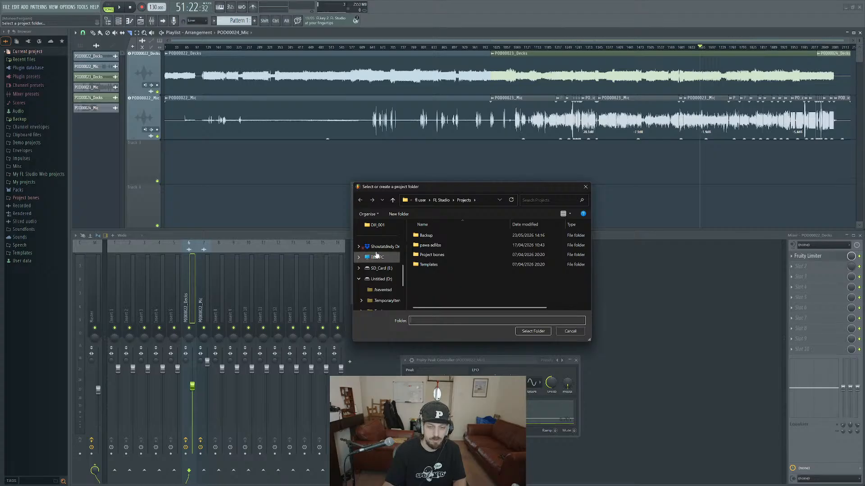
{"action": "left_click", "coordinate": [382, 246]}
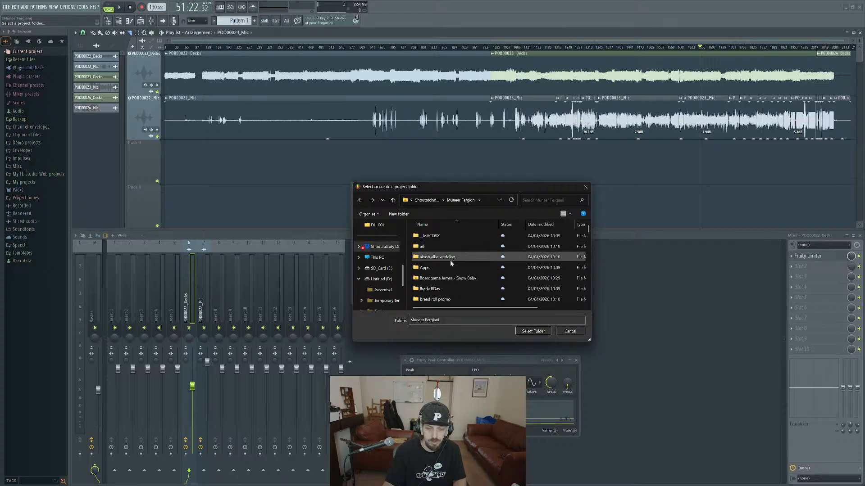
{"action": "scroll", "coordinate": [450, 260], "scroll_direction": "down", "scroll_amount": 3}
{"action": "left_click", "coordinate": [443, 268]}
{"action": "scroll", "coordinate": [444, 266], "scroll_direction": "down", "scroll_amount": 5}
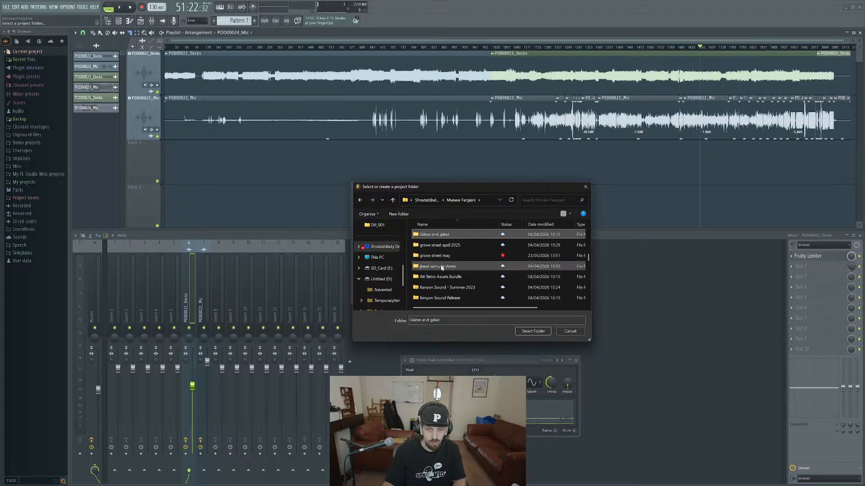
{"action": "left_click", "coordinate": [451, 255]}
{"action": "double_click", "coordinate": [450, 256]}
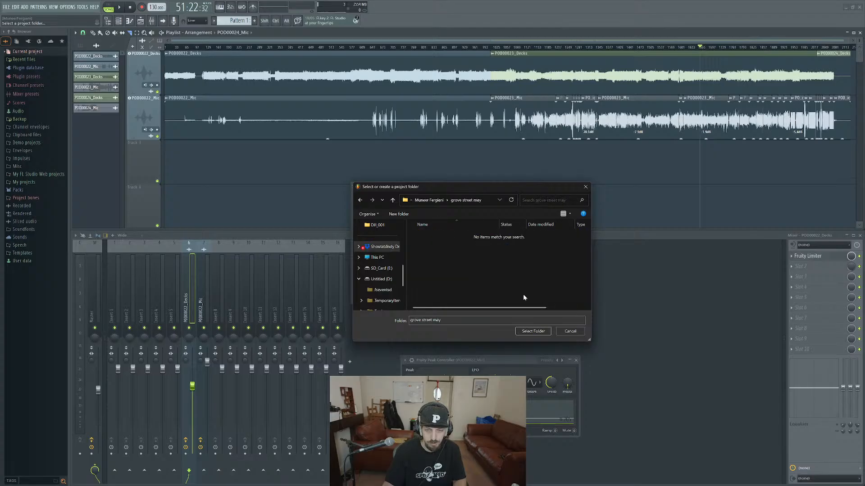
{"action": "left_click", "coordinate": [530, 332]}
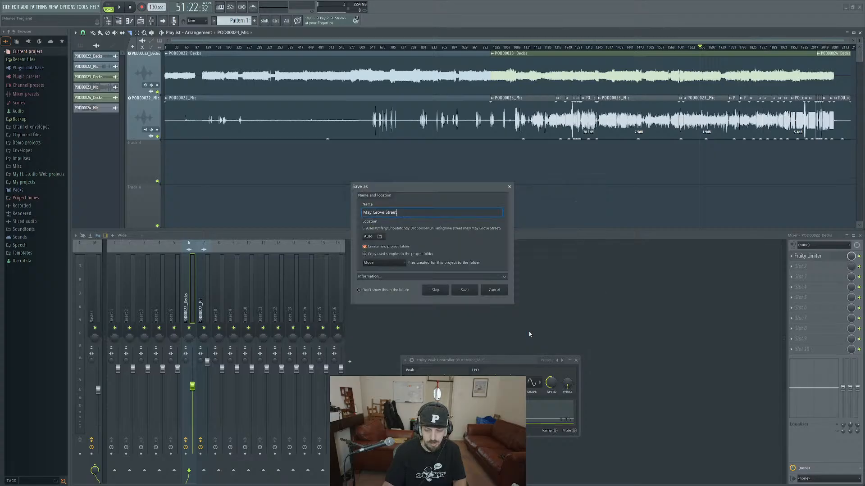
{"action": "left_click", "coordinate": [464, 290]}
Export the full mix as "May Grove Street.wav" into the "grove street may" folder and start the render.
{"action": "left_click", "coordinate": [6, 7]}
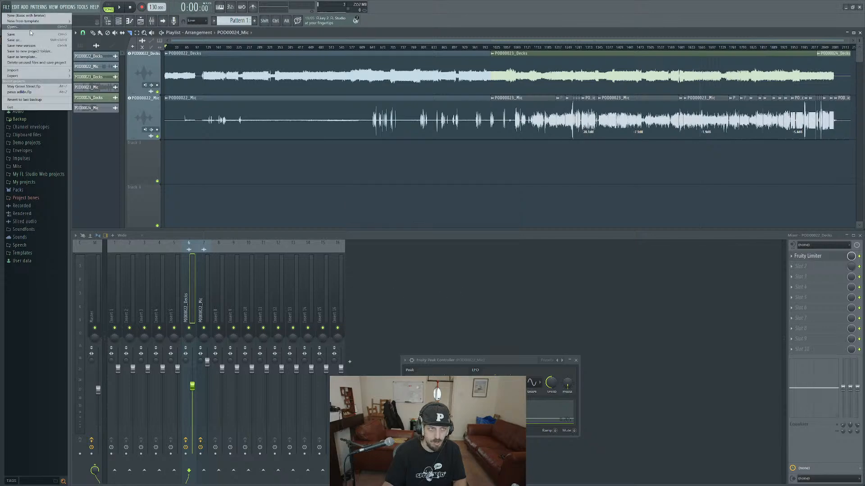
{"action": "mouse_move", "coordinate": [40, 76]}
{"action": "left_click", "coordinate": [92, 81]}
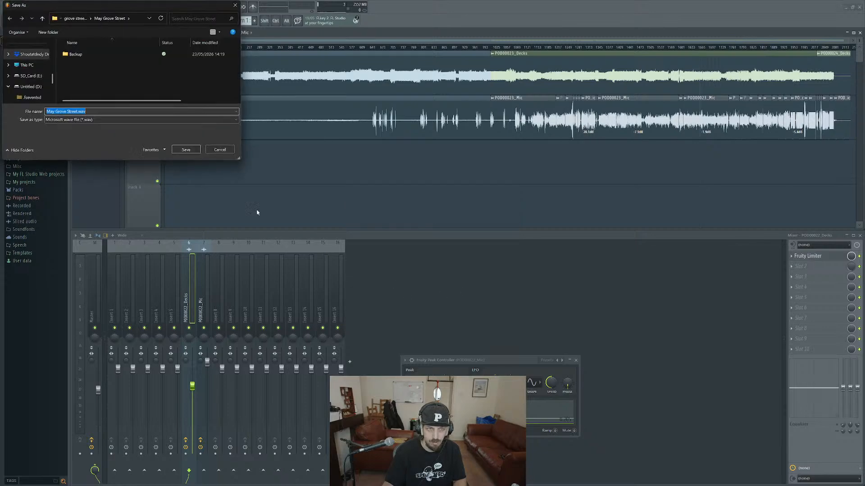
{"action": "left_click", "coordinate": [187, 151]}
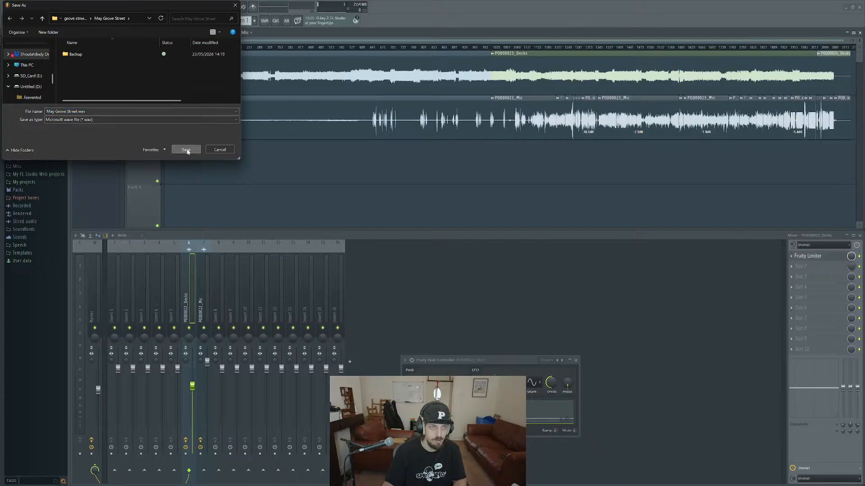
{"action": "left_click", "coordinate": [75, 19]}
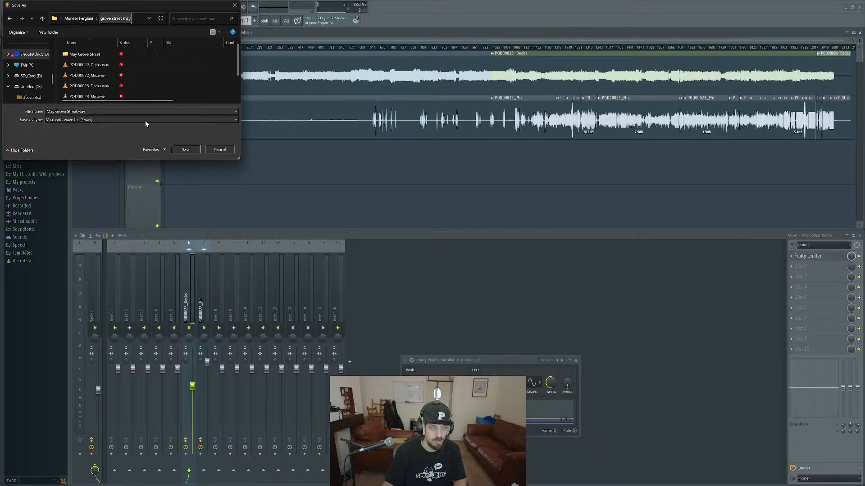
{"action": "left_click", "coordinate": [185, 150]}
{"action": "left_click", "coordinate": [492, 338]}
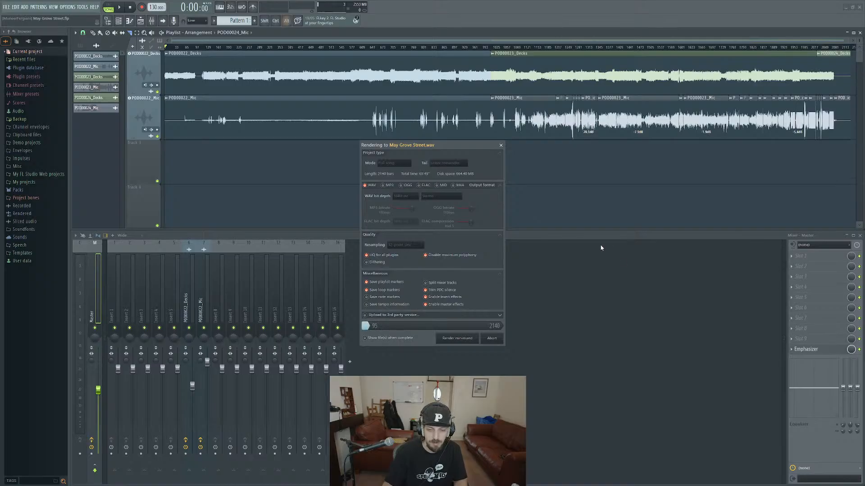
Leave the render running and launch Adobe Premiere.
{"action": "key", "text": "alt+Tab"}
{"action": "key", "text": "super"}
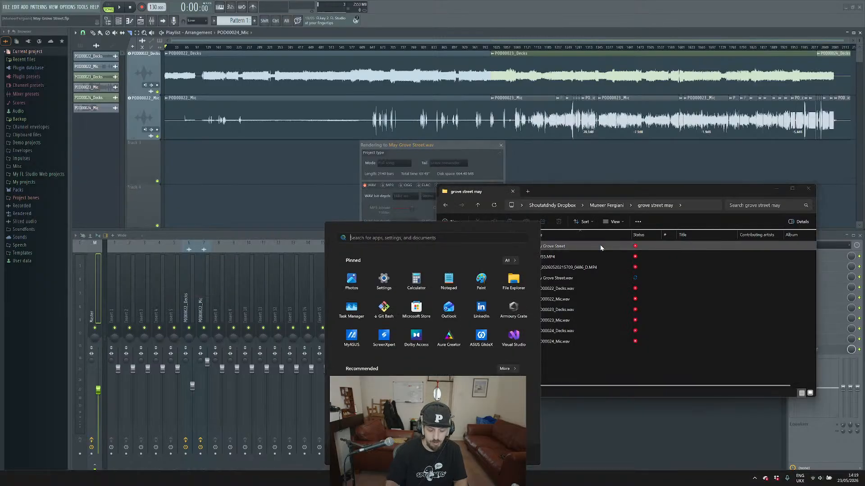
{"action": "type", "text": "premi"}
{"action": "key", "text": "Return"}
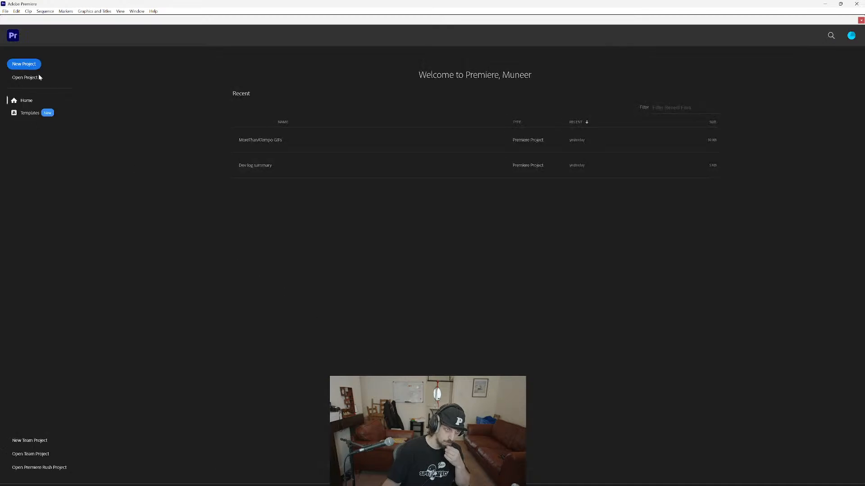
Create a new project named "Grove Street May" with no template and skip the media import.
{"action": "left_click", "coordinate": [25, 64]}
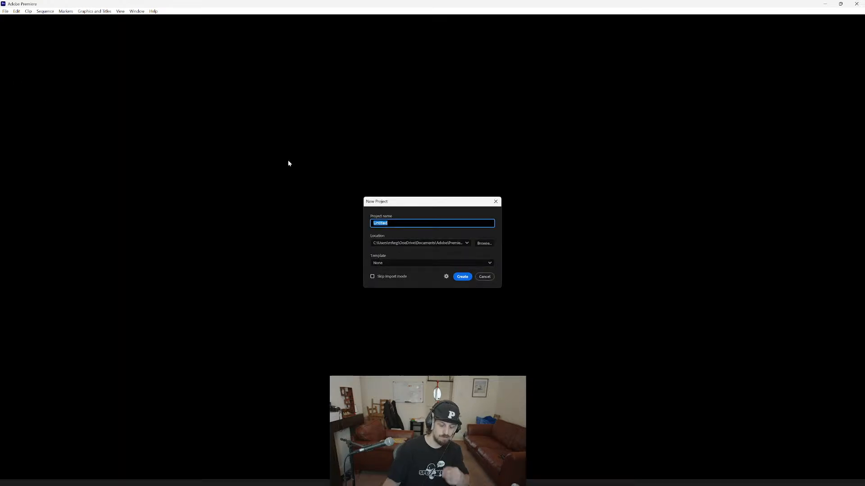
{"action": "type", "text": "Grove Street May"}
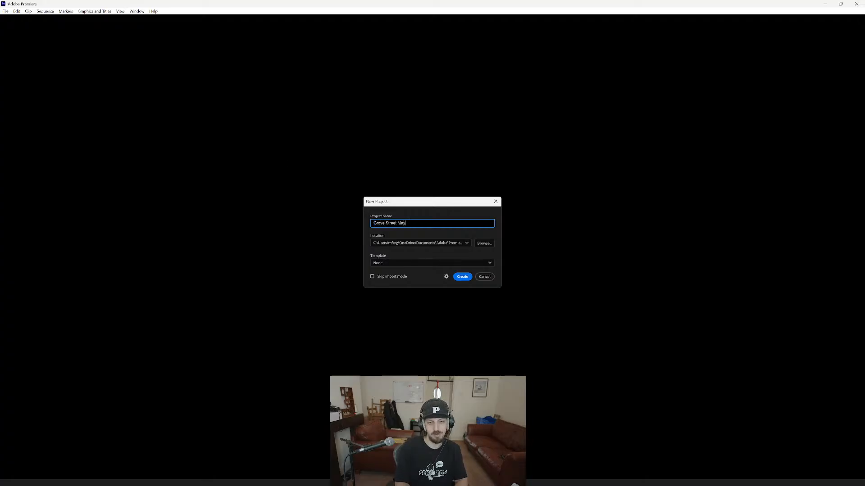
{"action": "left_click", "coordinate": [463, 276]}
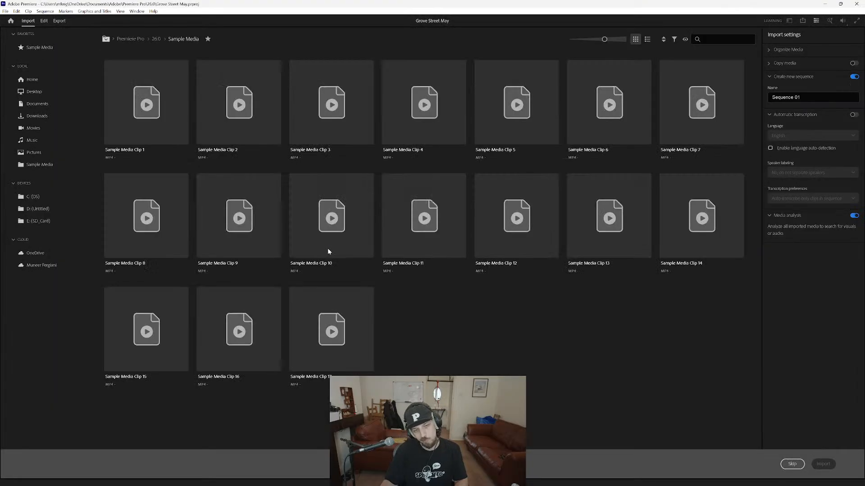
{"action": "left_click", "coordinate": [796, 466]}
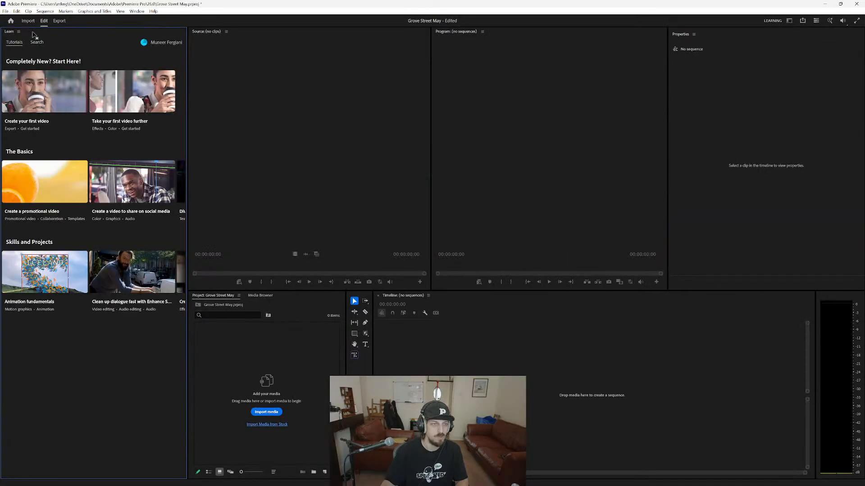
Close the Learn panel to free up space in the workspace.
{"action": "left_click", "coordinate": [19, 32]}
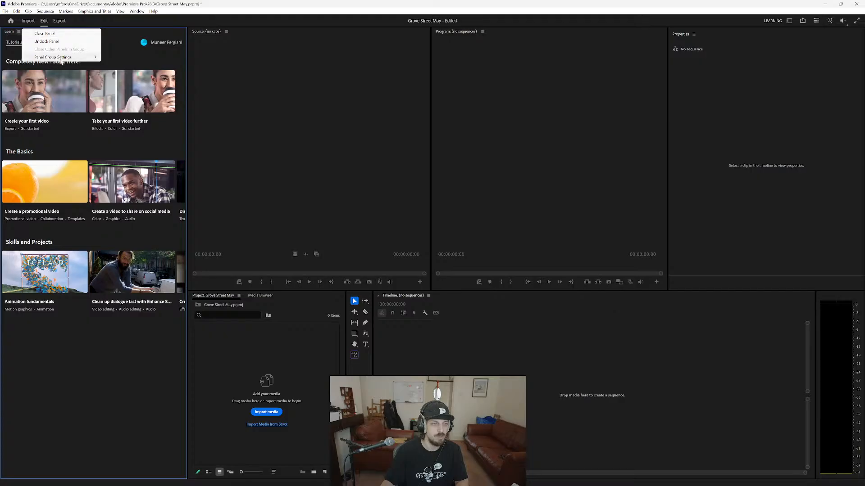
{"action": "mouse_move", "coordinate": [60, 59]}
{"action": "left_click", "coordinate": [44, 34]}
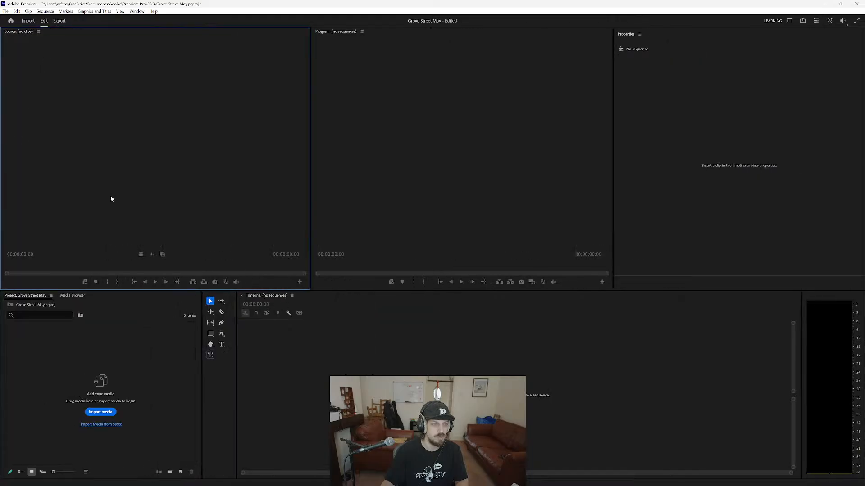
Import the two MP4 videos and six POD decks and mic WAV files from the "grove street may" folder, excluding "May Grove Street.wav".
{"action": "key", "text": "alt+Tab"}
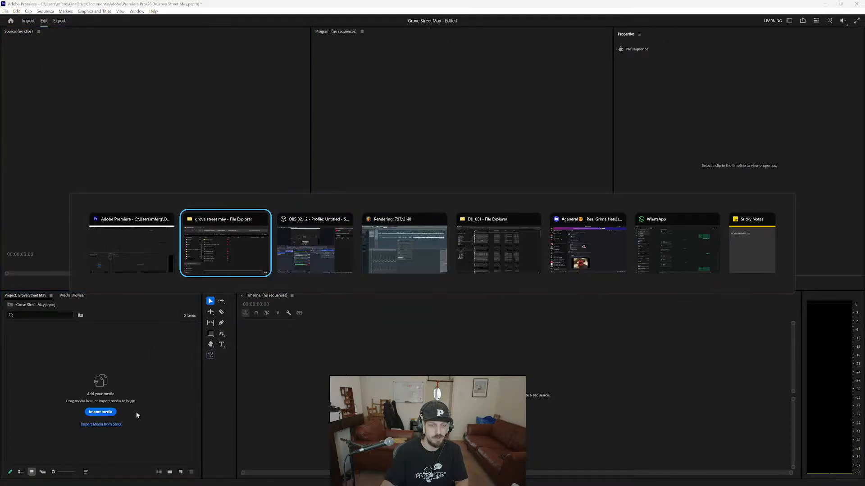
{"action": "left_click_drag", "start_coordinate": [588, 374], "coordinate": [38, 372]}
{"action": "left_click", "coordinate": [569, 277], "text": "ctrl"}
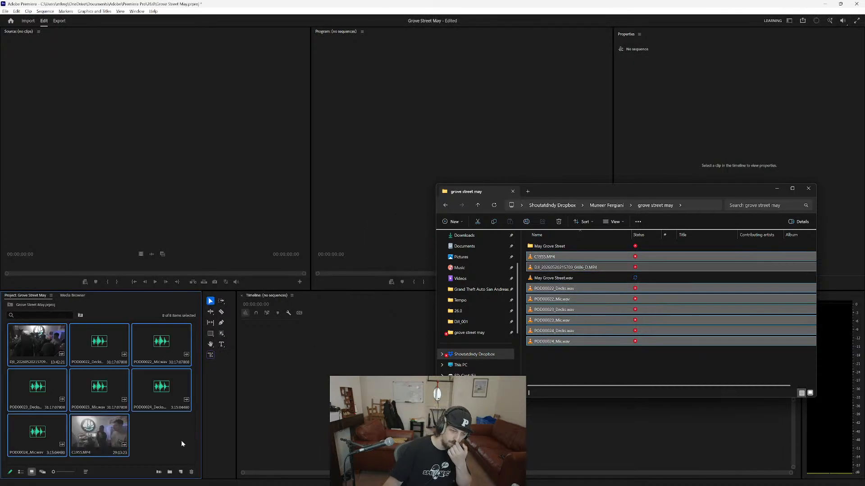
Check the DCIM\100MSDCF folder on the Untitled (D:) card for missing event footage.
{"action": "key", "text": "alt+Tab"}
{"action": "key", "text": "alt+Tab"}
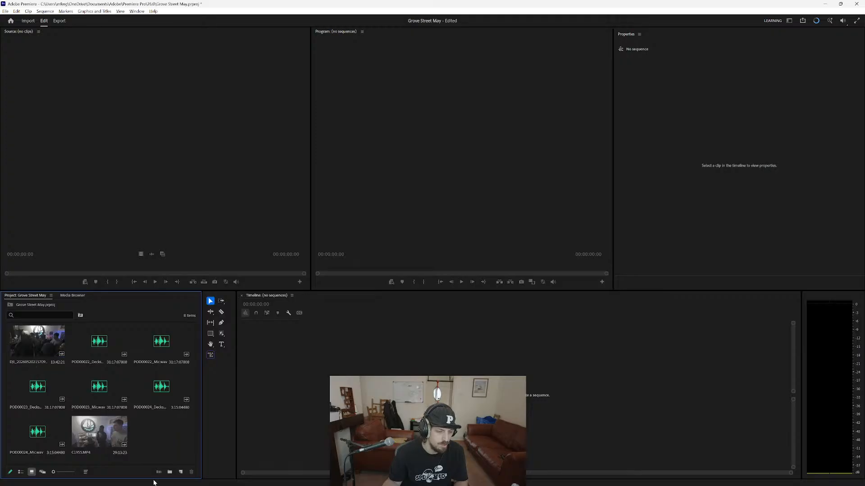
{"action": "key", "text": "alt+Tab"}
{"action": "key", "text": "alt+Tab"}
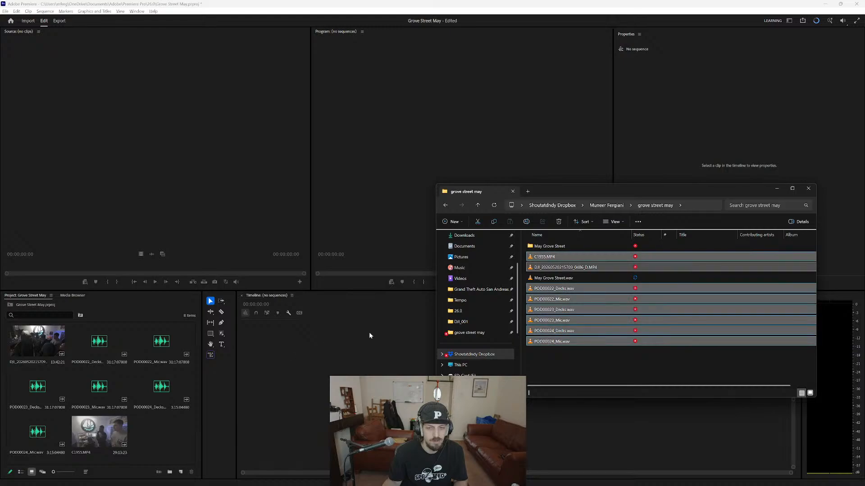
{"action": "left_click", "coordinate": [463, 354]}
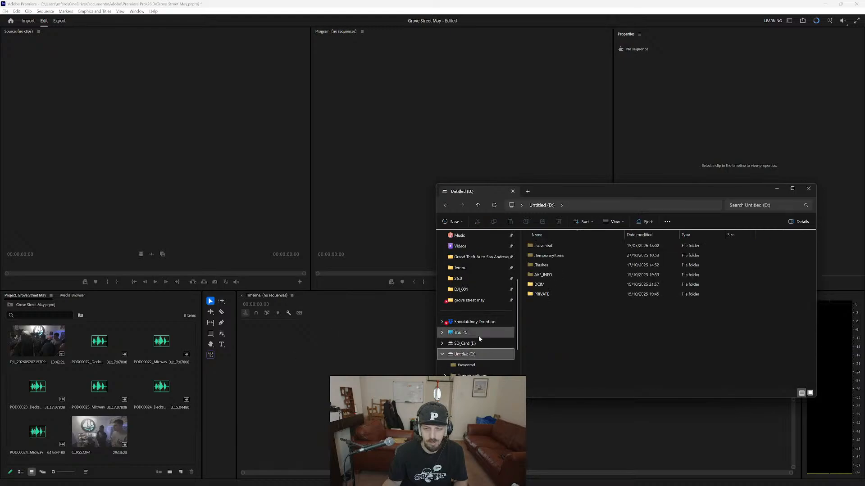
{"action": "double_click", "coordinate": [565, 286]}
{"action": "double_click", "coordinate": [562, 247]}
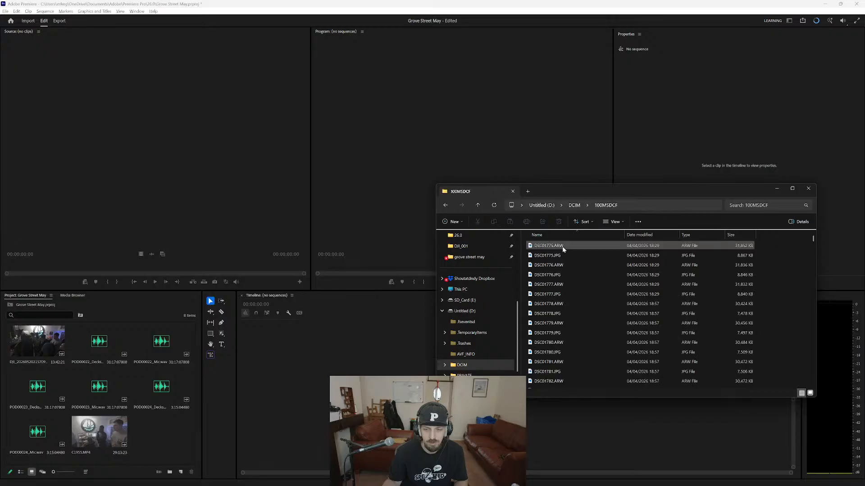
{"action": "left_click", "coordinate": [574, 206]}
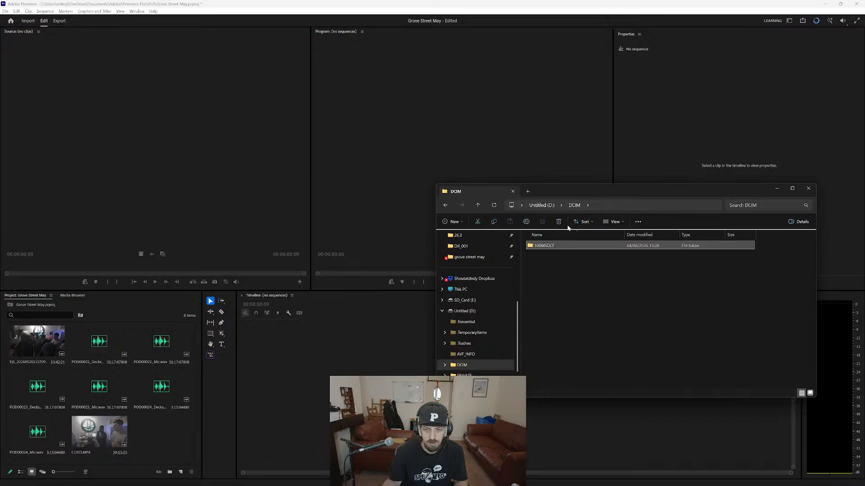
Look through the PRIVATE\M4ROOT\CLIP folder on Untitled (D:) for further event clips.
{"action": "left_click", "coordinate": [542, 206]}
{"action": "left_click", "coordinate": [554, 294]}
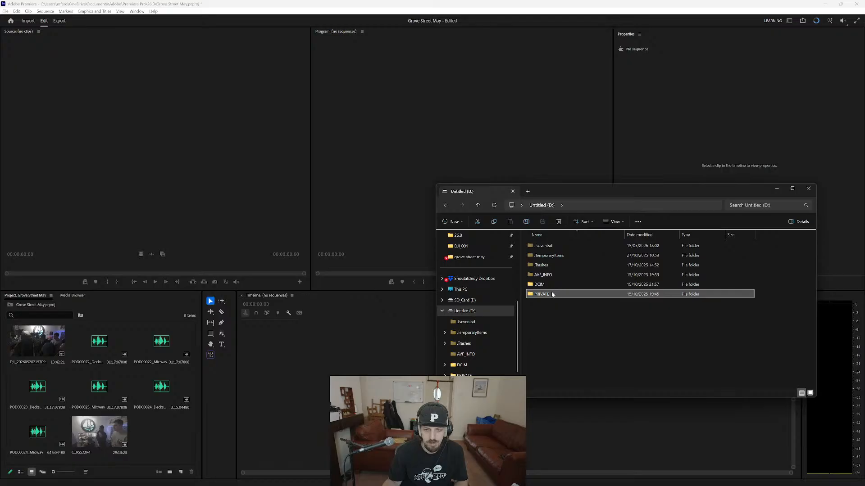
{"action": "double_click", "coordinate": [554, 294]}
{"action": "left_click", "coordinate": [555, 255]}
{"action": "double_click", "coordinate": [556, 255]}
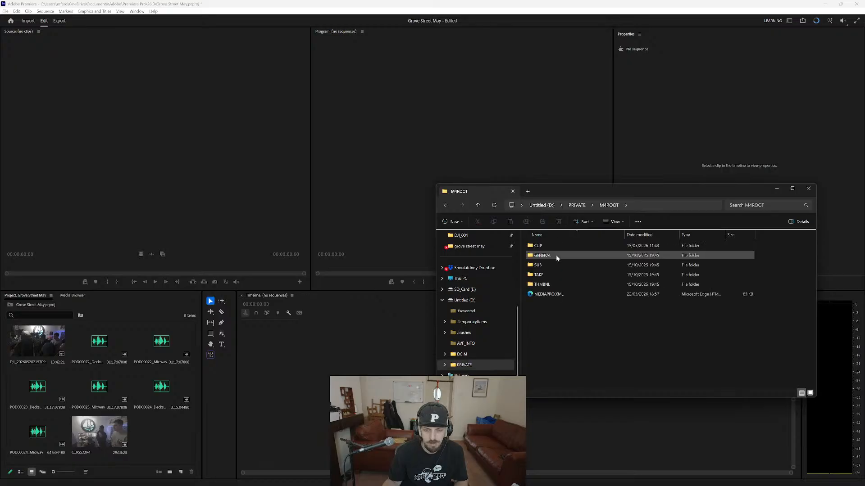
{"action": "double_click", "coordinate": [556, 247]}
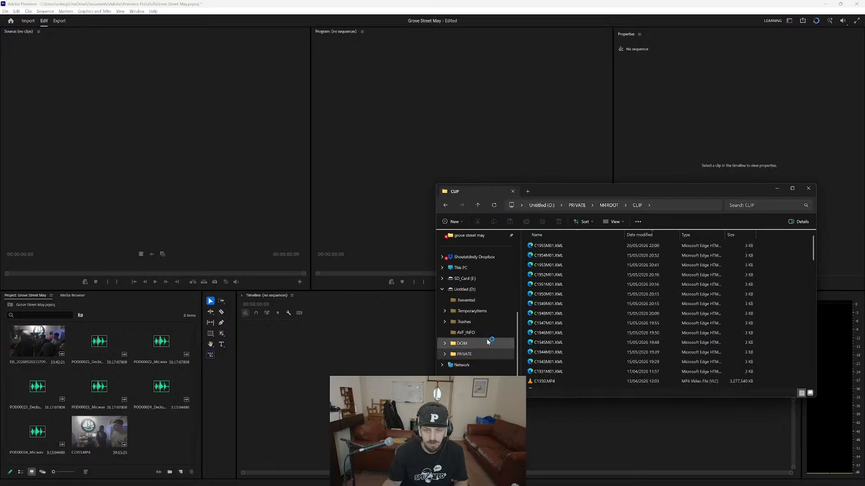
{"action": "scroll", "coordinate": [470, 288], "scroll_direction": "down", "scroll_amount": 1}
{"action": "left_click", "coordinate": [469, 278]}
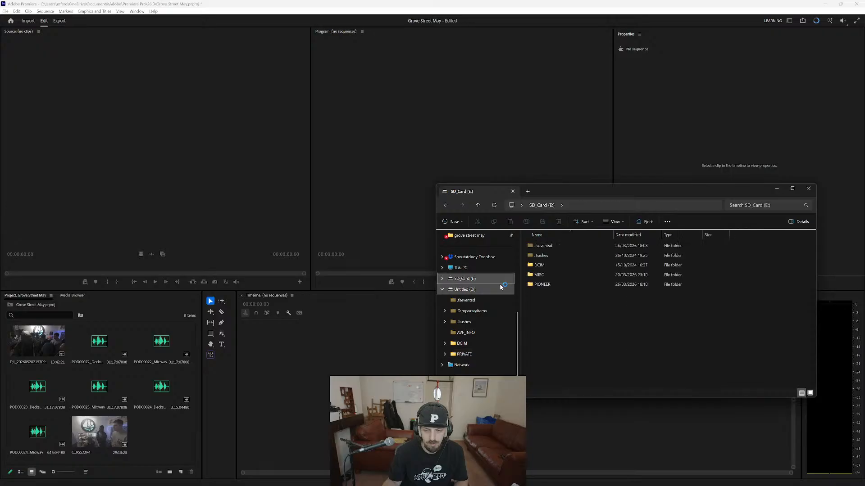
{"action": "double_click", "coordinate": [554, 265]}
{"action": "double_click", "coordinate": [556, 247]}
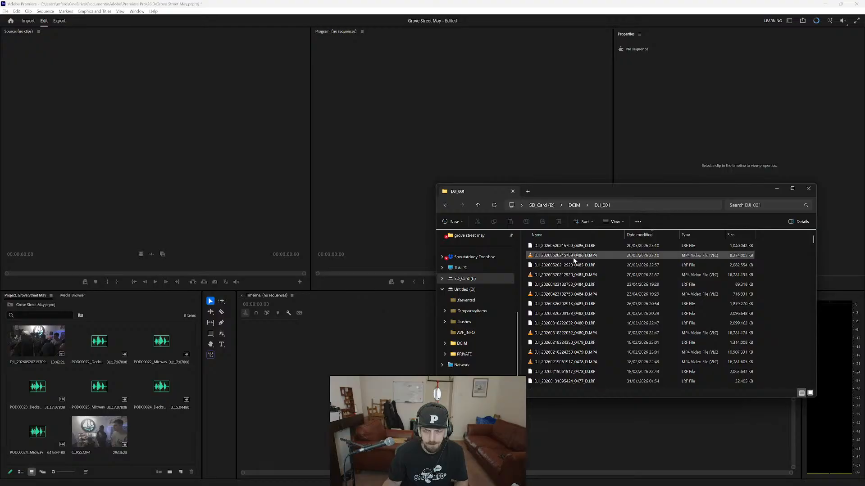
{"action": "left_click", "coordinate": [573, 275]}
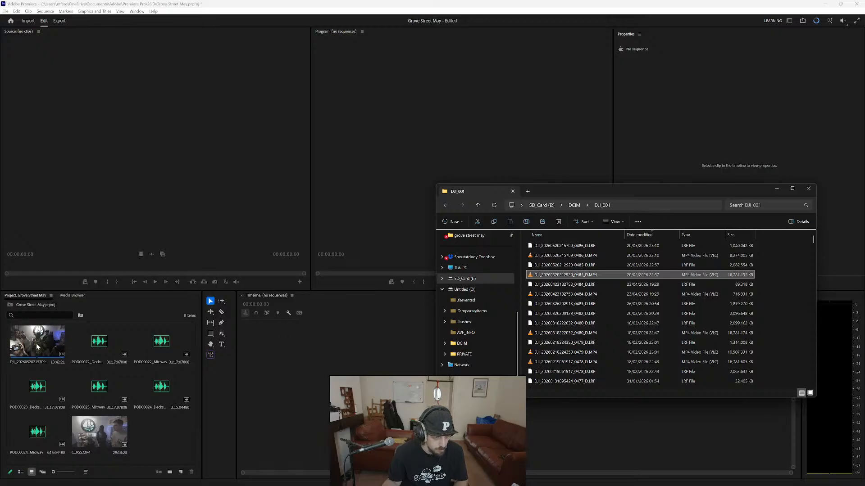
{"action": "left_click", "coordinate": [42, 364]}
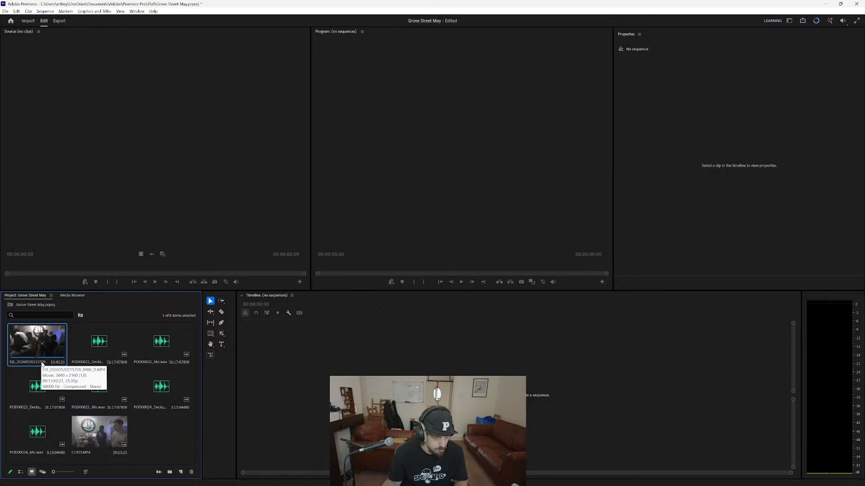
{"action": "key", "text": "alt+Tab"}
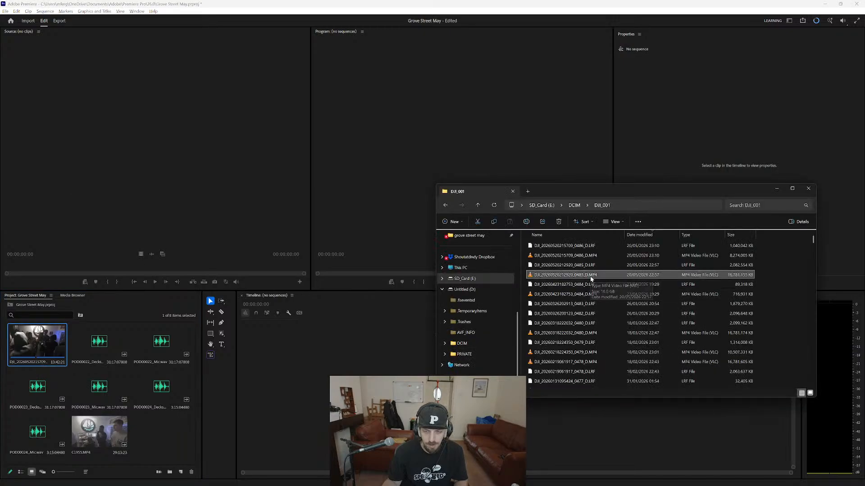
{"action": "key", "text": "ctrl+x"}
Return to the "grove street may" Dropbox folder and paste the cut DJI video there.
{"action": "left_click", "coordinate": [445, 207]}
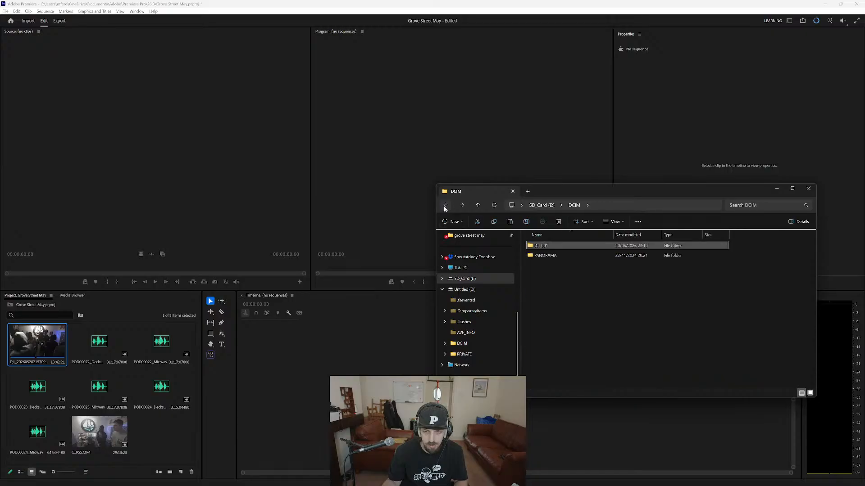
{"action": "key", "text": "alt+Tab"}
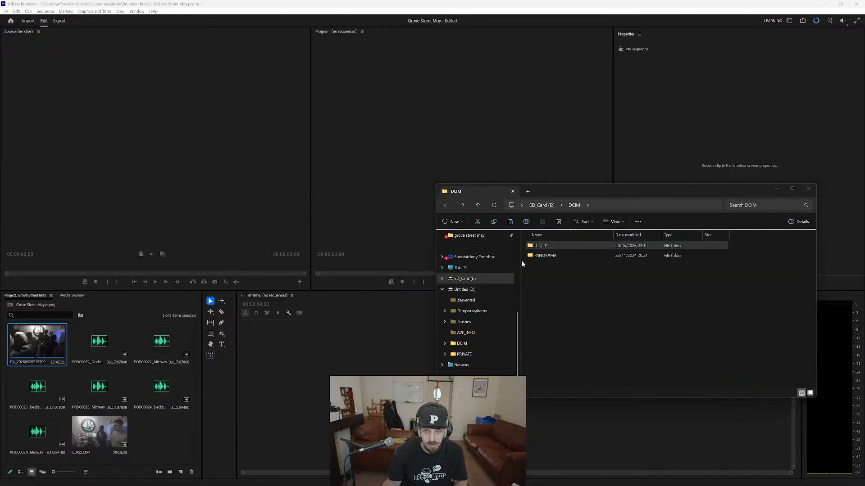
{"action": "key", "text": "alt+Tab"}
{"action": "left_click", "coordinate": [487, 248]}
{"action": "left_click", "coordinate": [375, 128]}
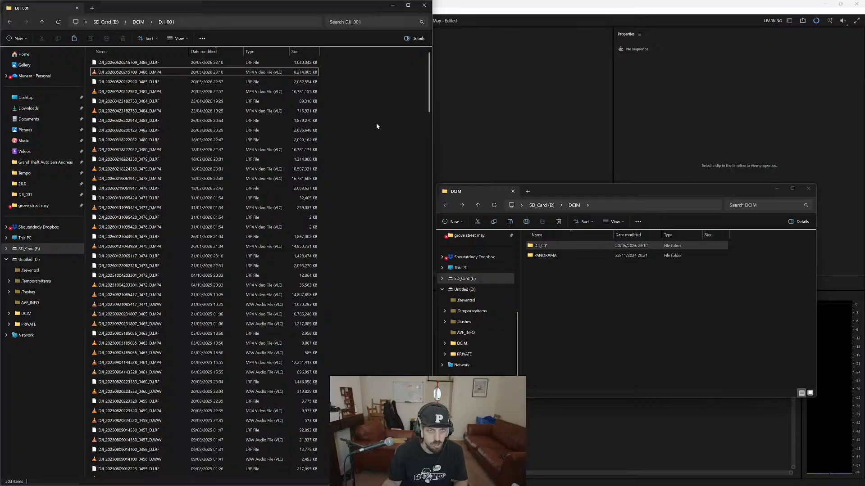
{"action": "key", "text": "alt+Tab"}
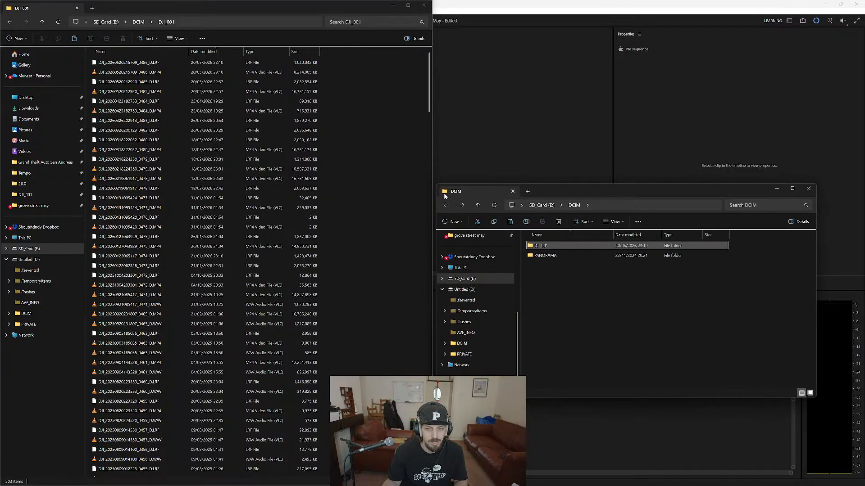
{"action": "left_click", "coordinate": [445, 206]}
{"action": "left_click", "coordinate": [445, 206]}
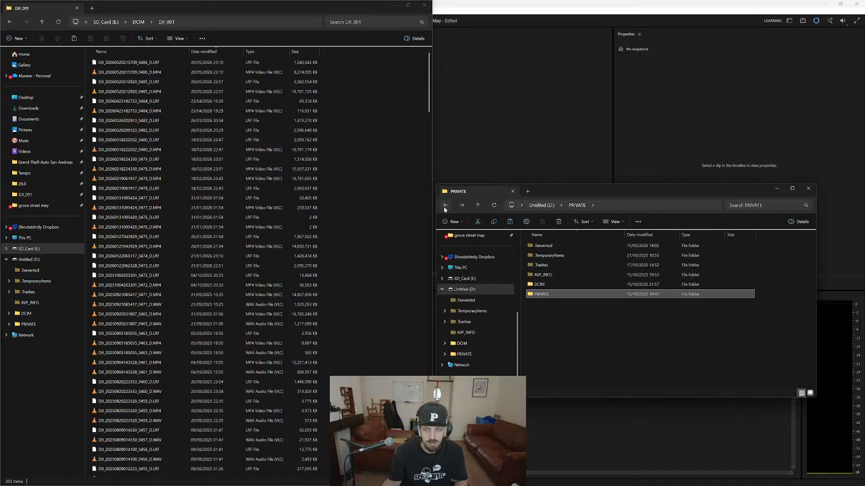
{"action": "left_click", "coordinate": [444, 207]}
{"action": "left_click", "coordinate": [444, 207]}
{"action": "left_click", "coordinate": [445, 205]}
{"action": "left_click", "coordinate": [444, 206]}
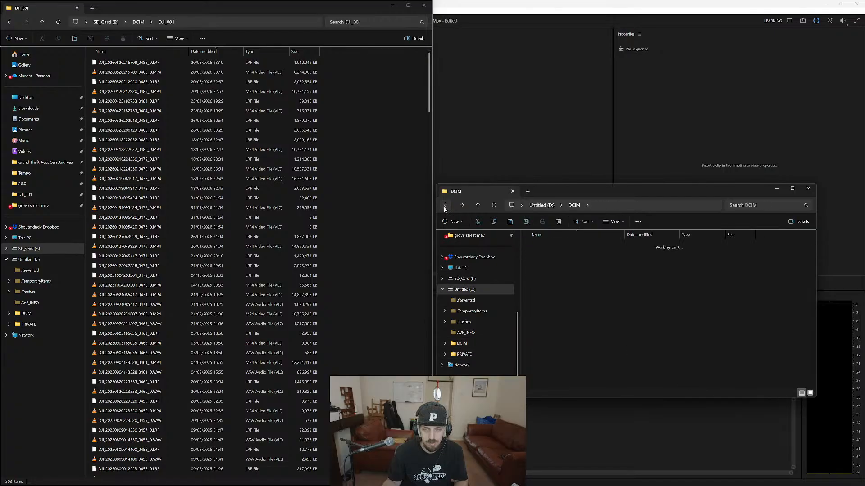
{"action": "left_click", "coordinate": [461, 206]}
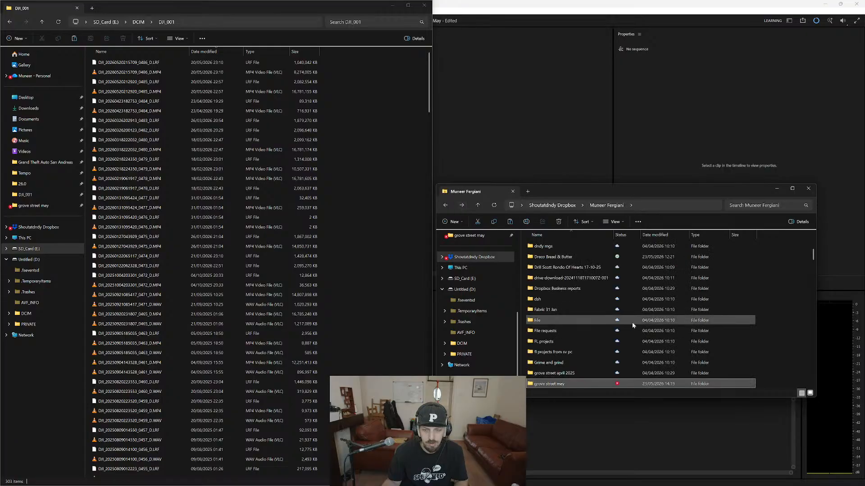
{"action": "left_click", "coordinate": [462, 206]}
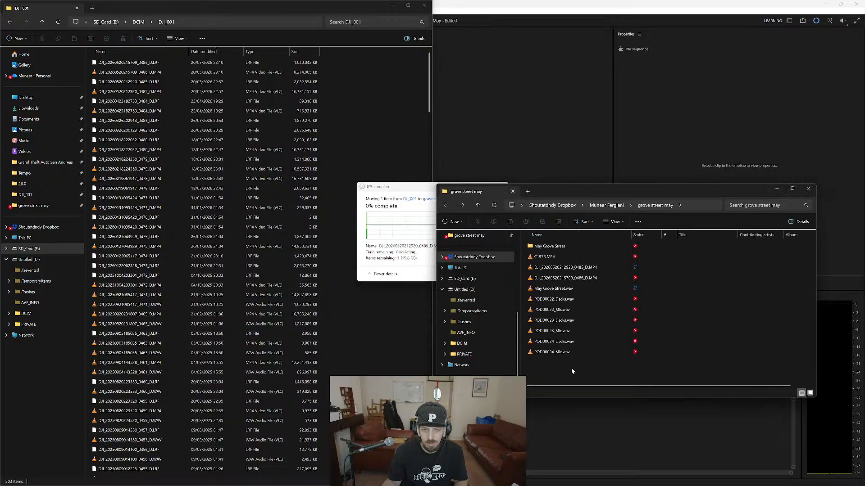
Close the extra DJI_001 folder window and reposition the file transfer progress window over the empty Source monitor.
{"action": "key", "text": "alt+Tab"}
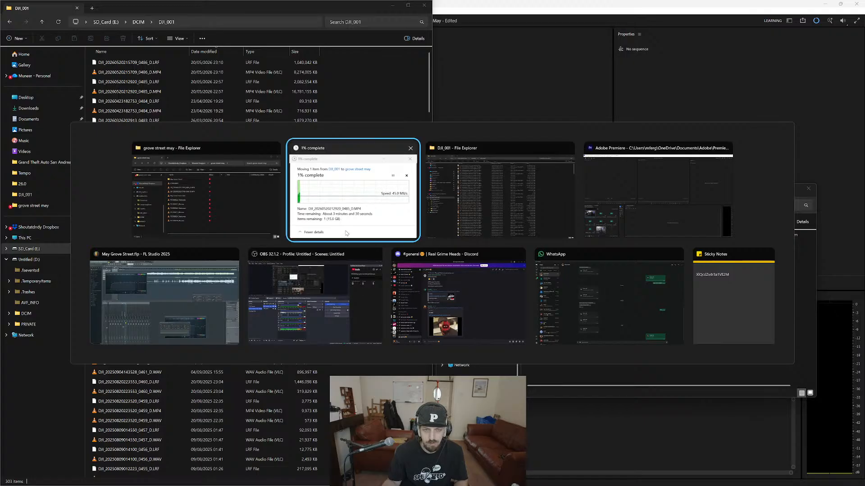
{"action": "left_click", "coordinate": [398, 218]}
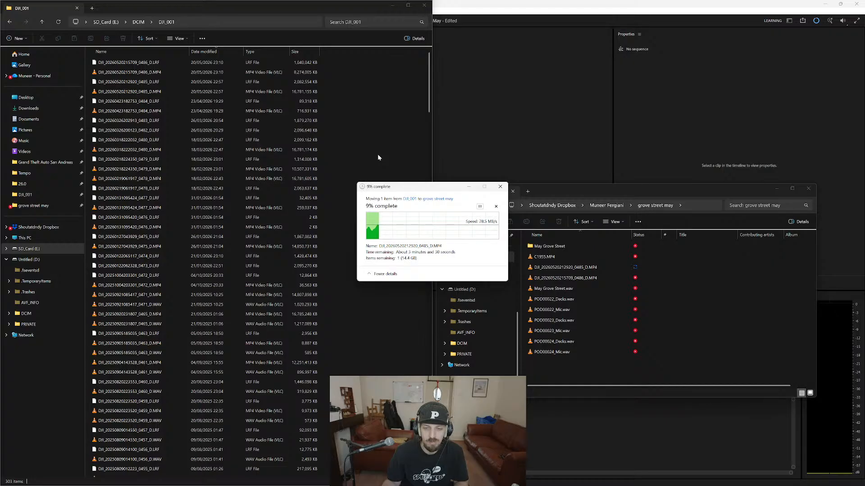
{"action": "left_click", "coordinate": [368, 158]}
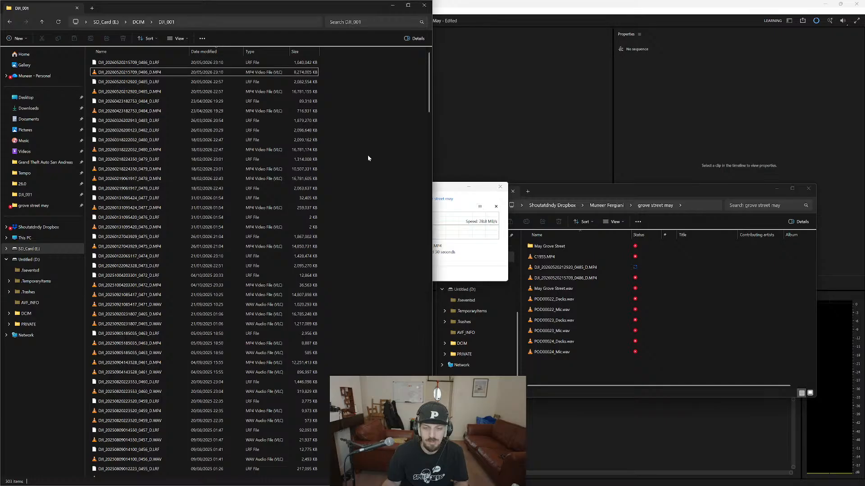
{"action": "left_click", "coordinate": [423, 5]}
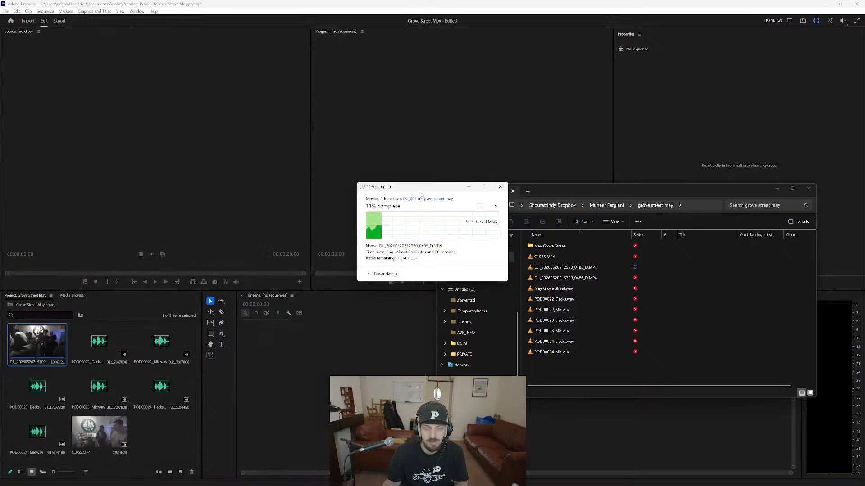
{"action": "left_click_drag", "start_coordinate": [404, 193], "coordinate": [187, 130]}
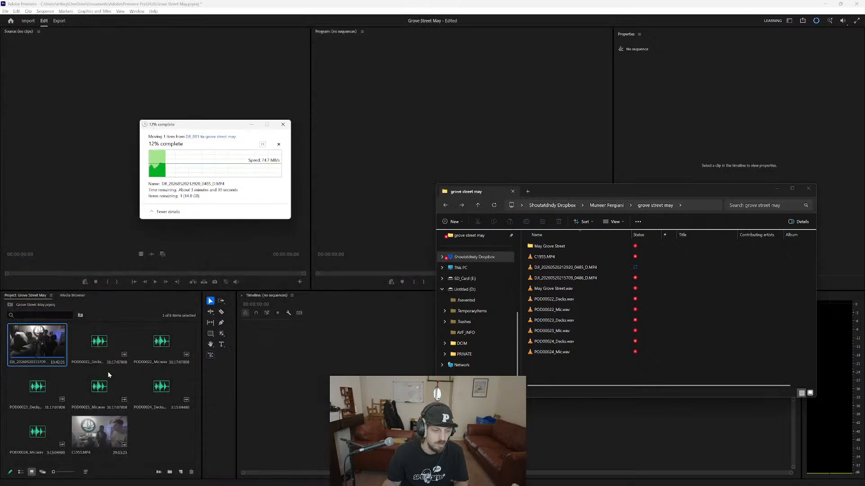
Delete the six POD decks and mic WAV files from the Premiere project, keeping the two videos.
{"action": "left_click", "coordinate": [149, 440]}
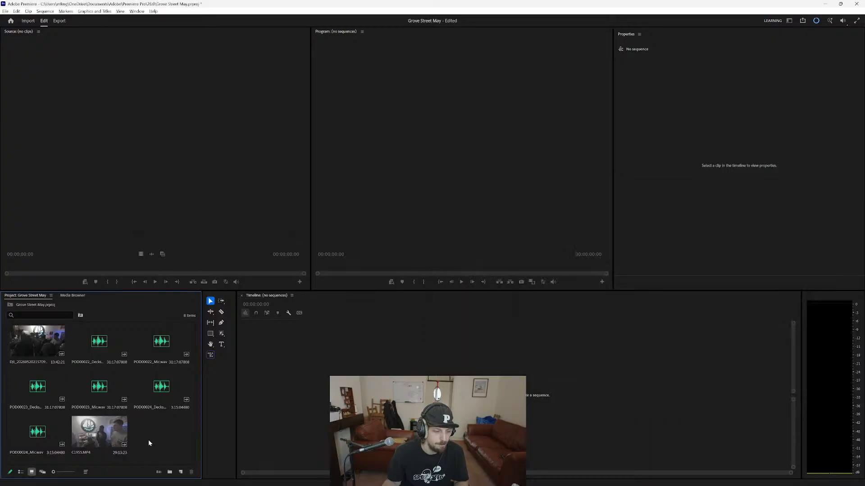
{"action": "left_click", "coordinate": [21, 433]}
{"action": "left_click", "coordinate": [105, 356], "text": "shift"}
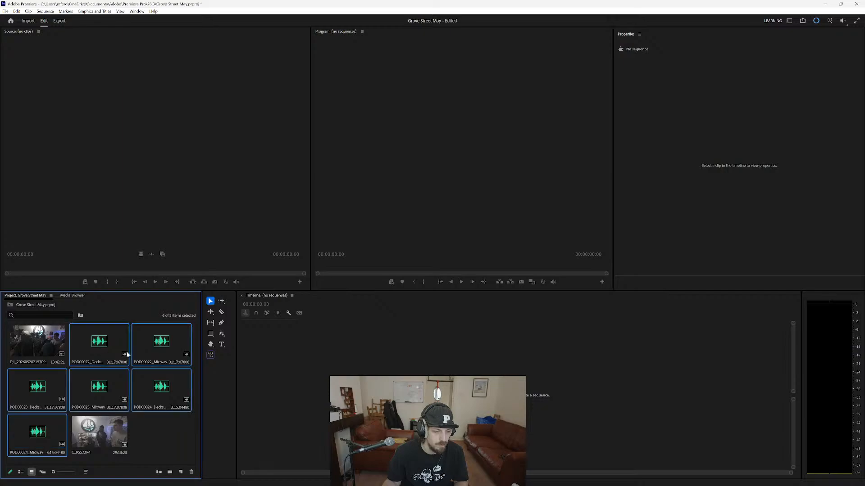
{"action": "key", "text": "Delete"}
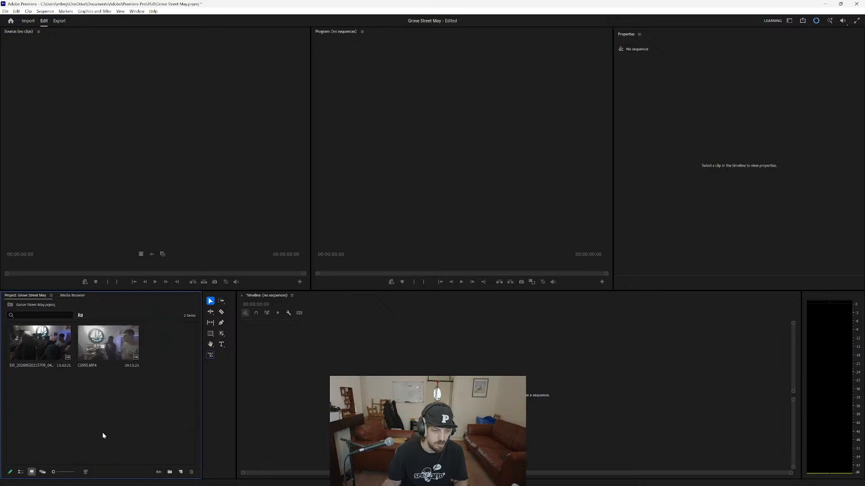
{"action": "key", "text": "alt+Tab"}
{"action": "left_click", "coordinate": [118, 407]}
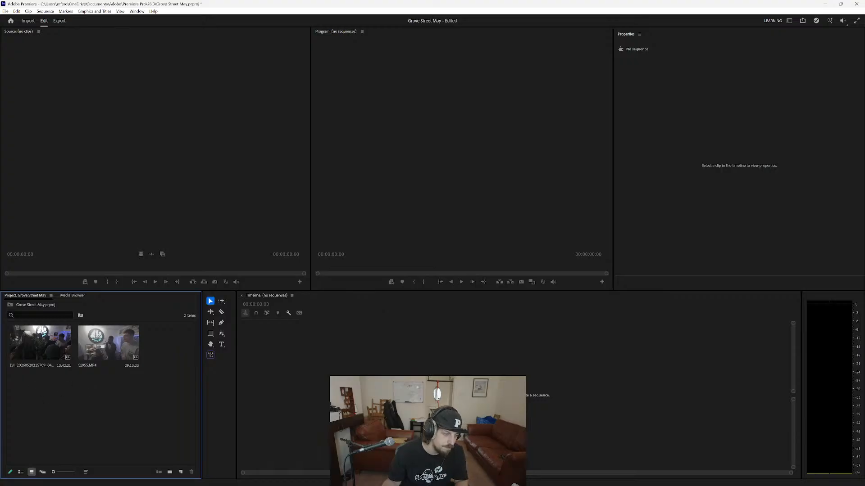
{"action": "key", "text": "alt+Tab"}
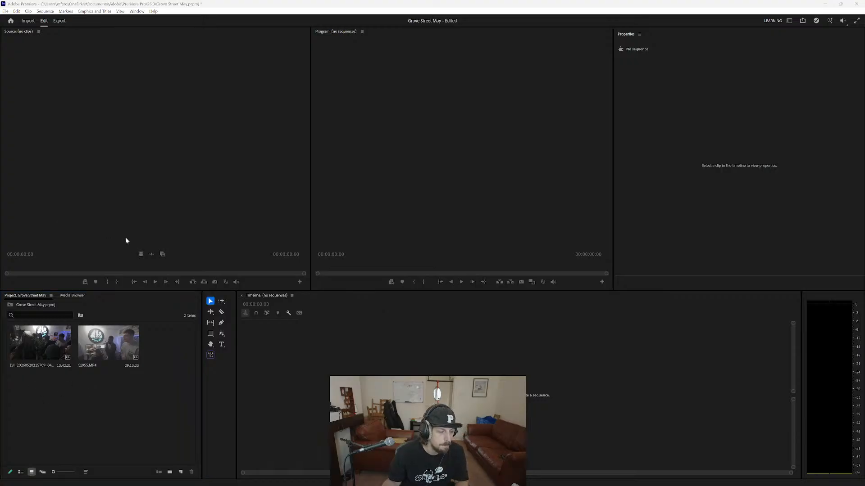
{"action": "double_click", "coordinate": [100, 435]}
{"action": "key", "text": "alt+Tab"}
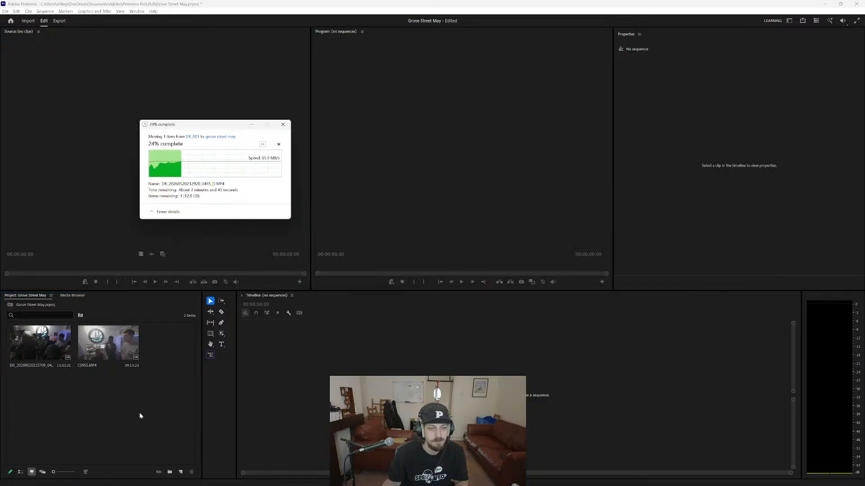
{"action": "key", "text": "alt+Tab"}
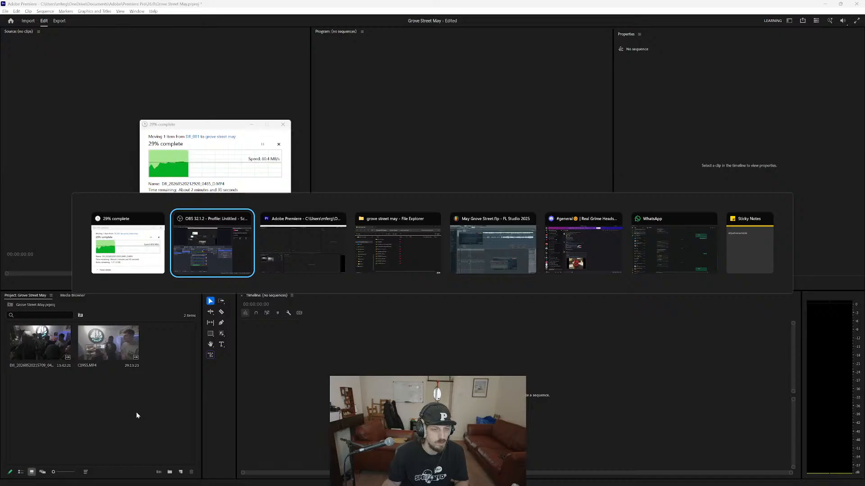
{"action": "key", "text": "Escape"}
Open C1955.MP4 in the Source monitor and play it to review the footage.
{"action": "left_click", "coordinate": [130, 407]}
{"action": "left_click", "coordinate": [107, 353]}
{"action": "double_click", "coordinate": [107, 352]}
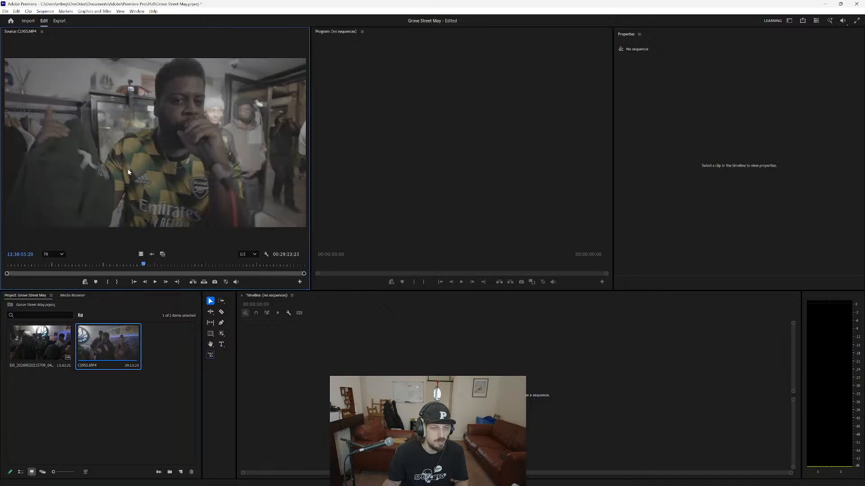
{"action": "key", "text": "space"}
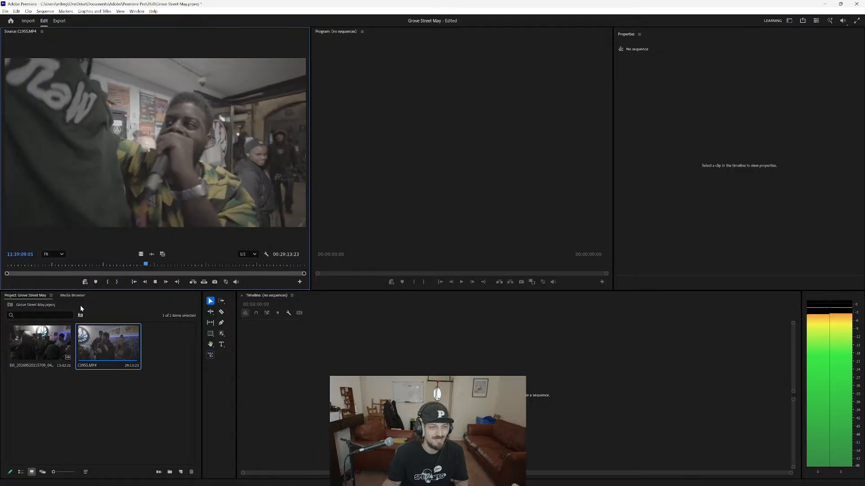
Review more of C1955.MP4 in the Source monitor and move the file transfer progress window over the empty Program monitor.
{"action": "key", "text": "space"}
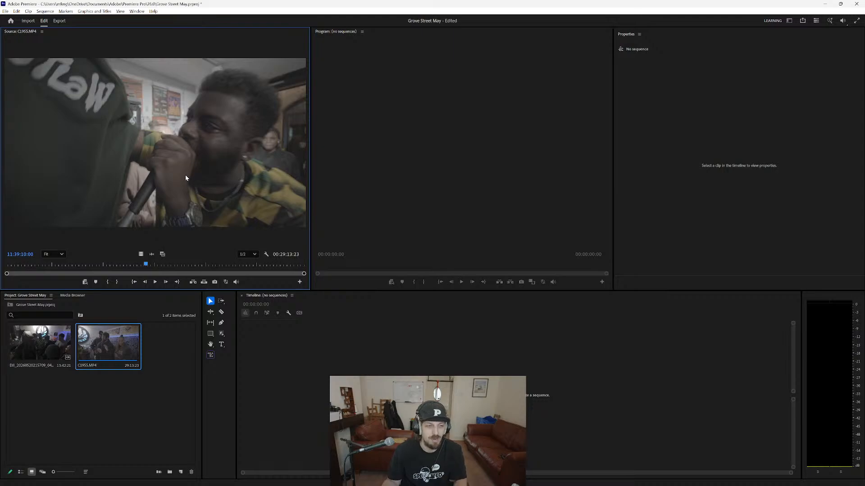
{"action": "key", "text": "space"}
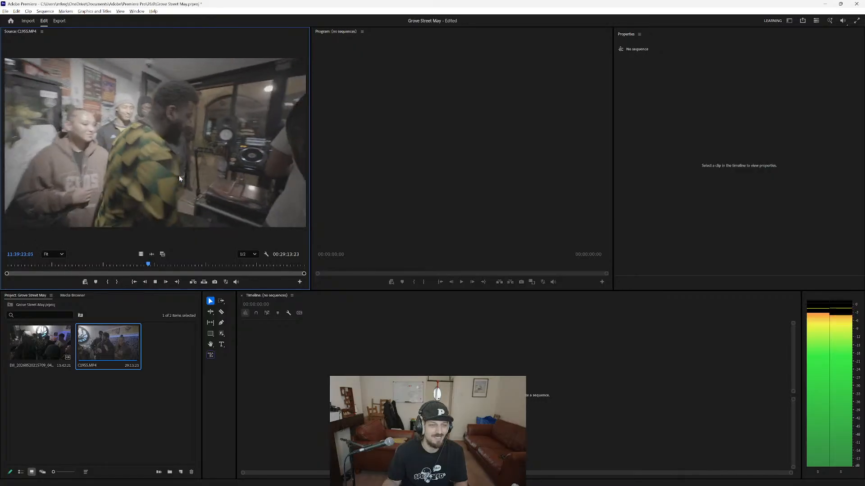
{"action": "key", "text": "space"}
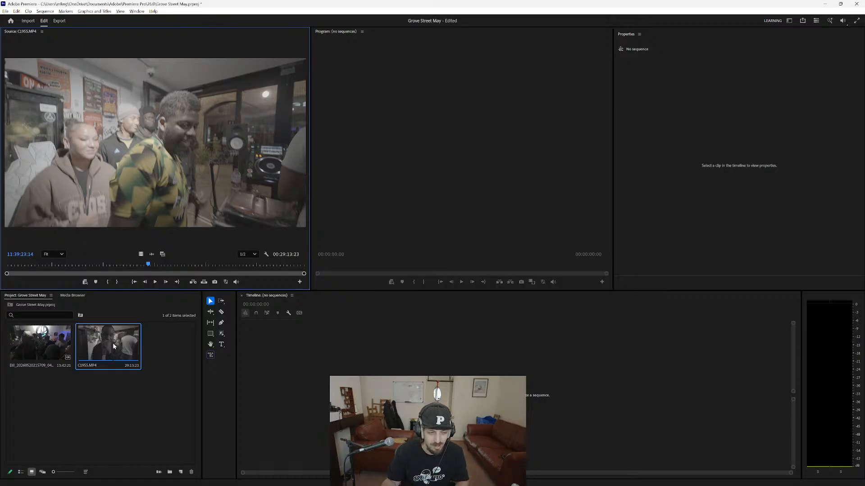
{"action": "key", "text": "alt+Tab"}
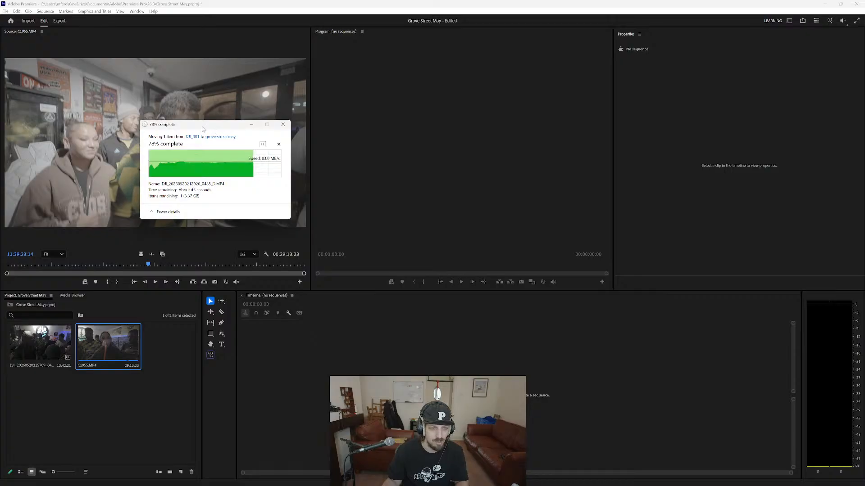
{"action": "left_click_drag", "start_coordinate": [202, 129], "coordinate": [424, 131]}
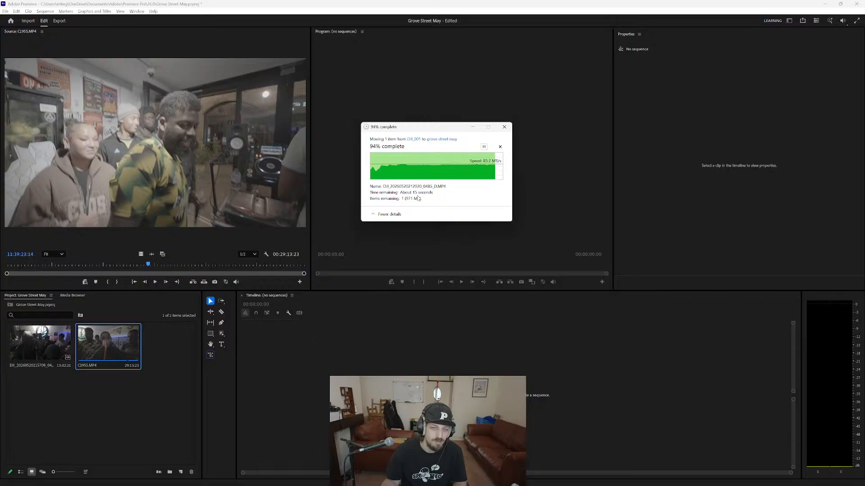
{"action": "left_click", "coordinate": [197, 211]}
{"action": "key", "text": "space"}
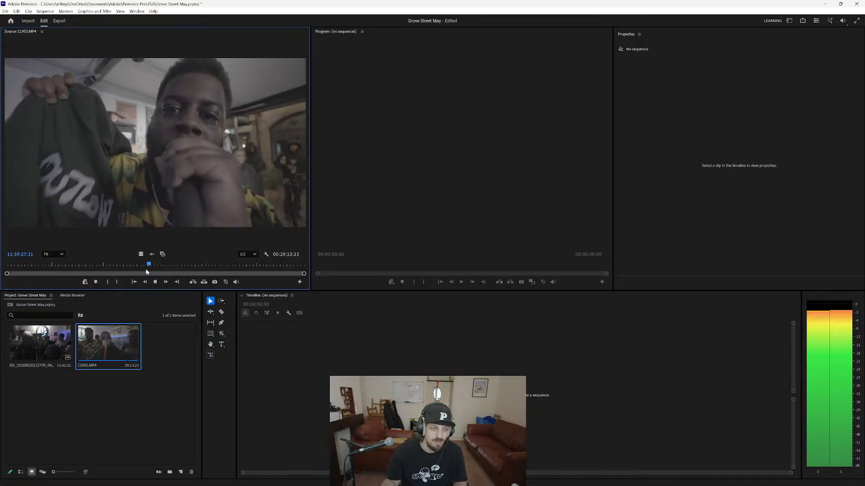
{"action": "key", "text": "space"}
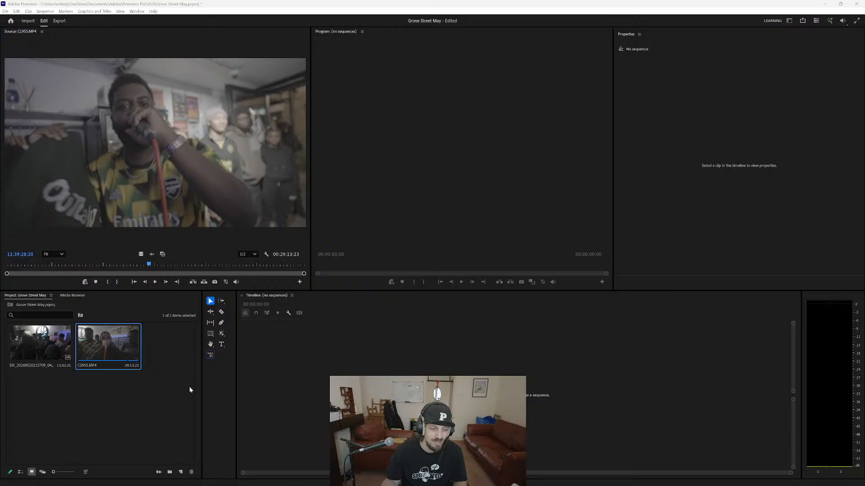
{"action": "key", "text": "alt+Tab"}
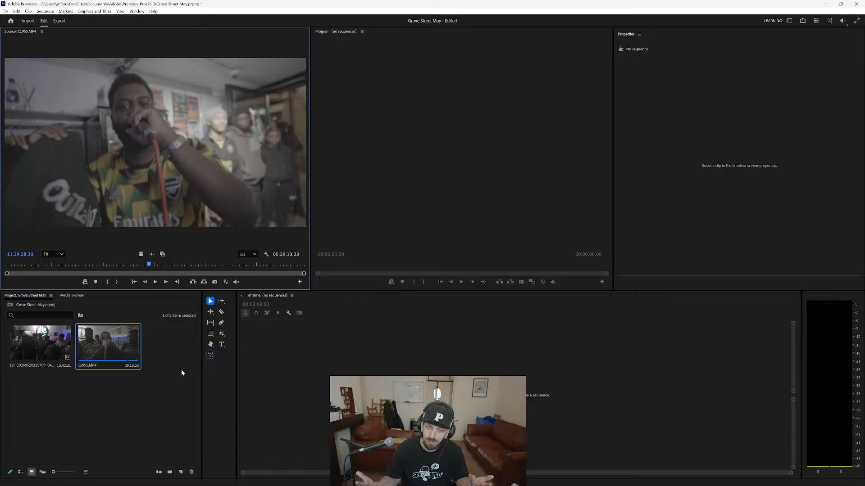
{"action": "key", "text": "alt+Tab"}
{"action": "key", "text": "Tab"}
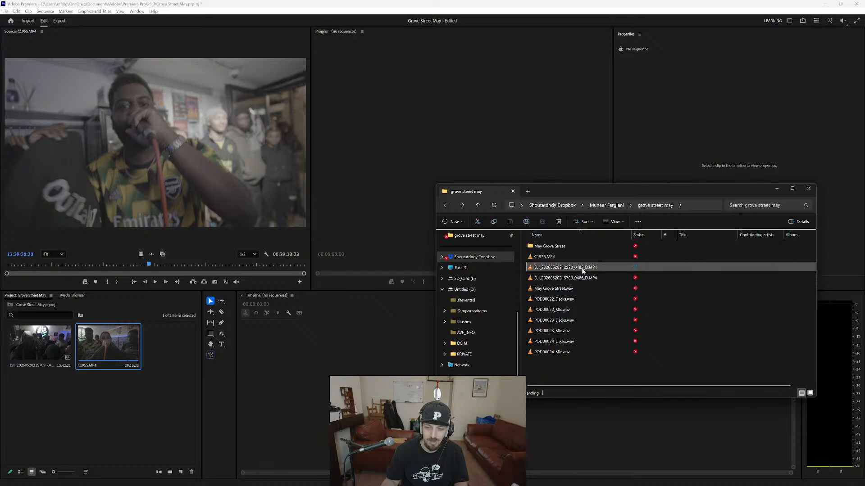
{"action": "left_click_drag", "start_coordinate": [581, 269], "coordinate": [77, 421]}
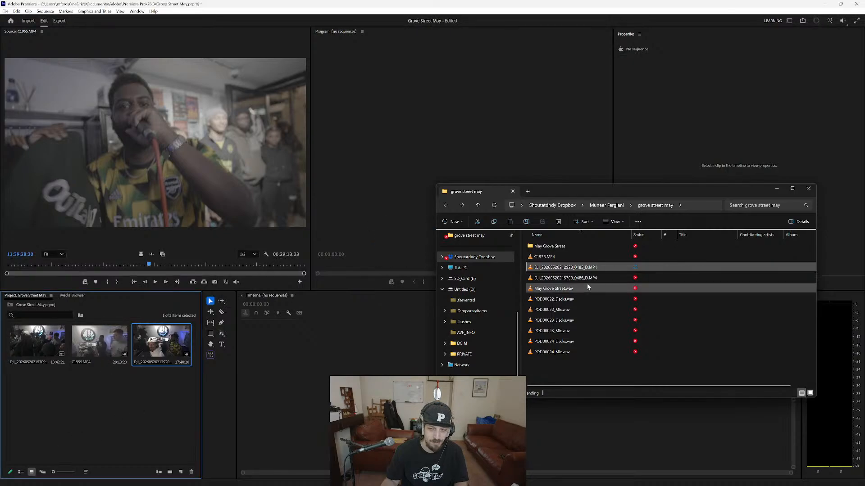
{"action": "left_click", "coordinate": [590, 247]}
{"action": "left_click_drag", "start_coordinate": [559, 290], "coordinate": [63, 417]}
{"action": "left_click", "coordinate": [108, 423]}
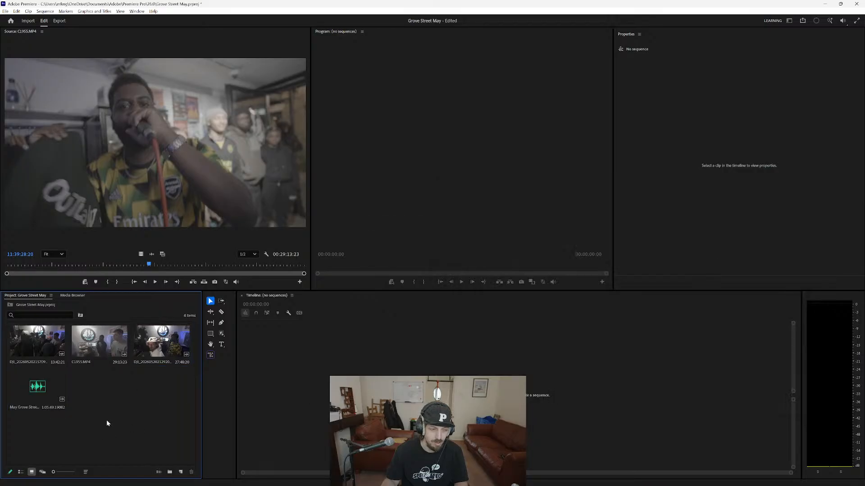
Try to create a multi-camera source sequence from the three videos and the WAV, synchronized by audio track channel 1.
{"action": "left_click_drag", "start_coordinate": [191, 419], "coordinate": [39, 347]}
{"action": "right_click", "coordinate": [38, 347]}
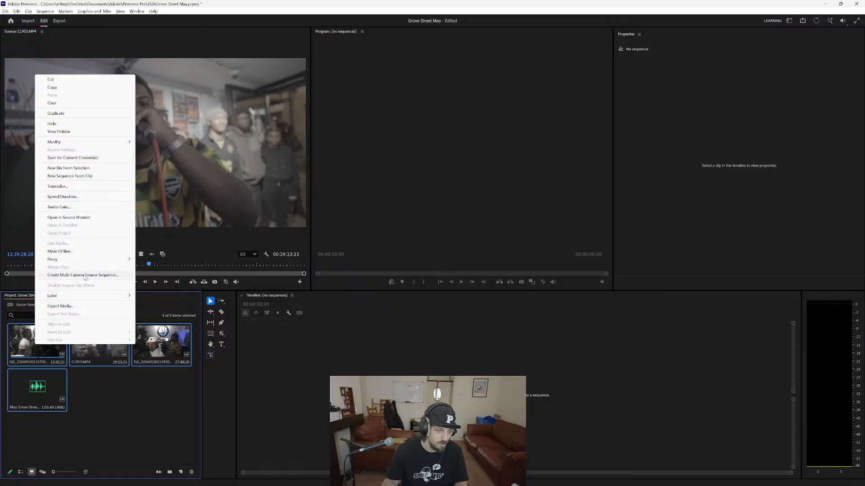
{"action": "left_click", "coordinate": [84, 275]}
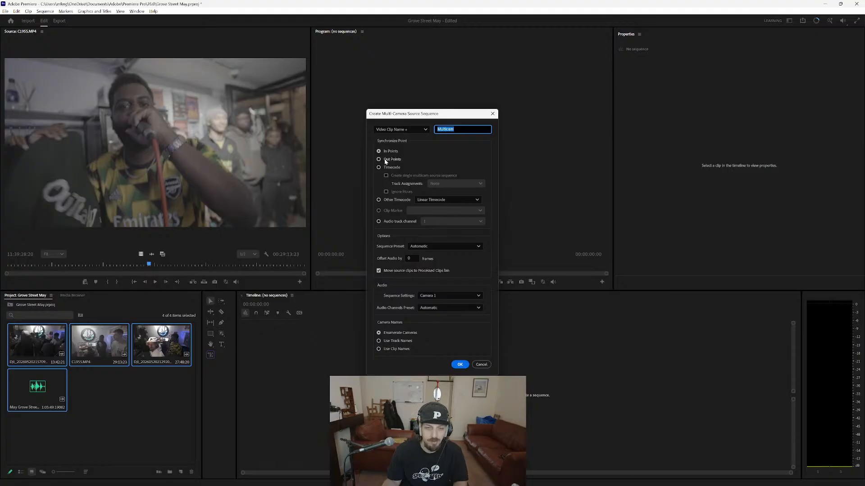
{"action": "left_click", "coordinate": [378, 221]}
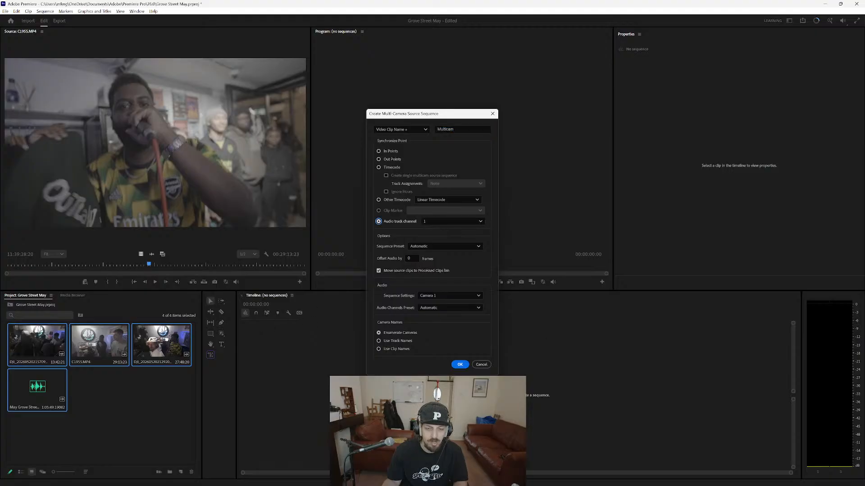
{"action": "left_click", "coordinate": [459, 366]}
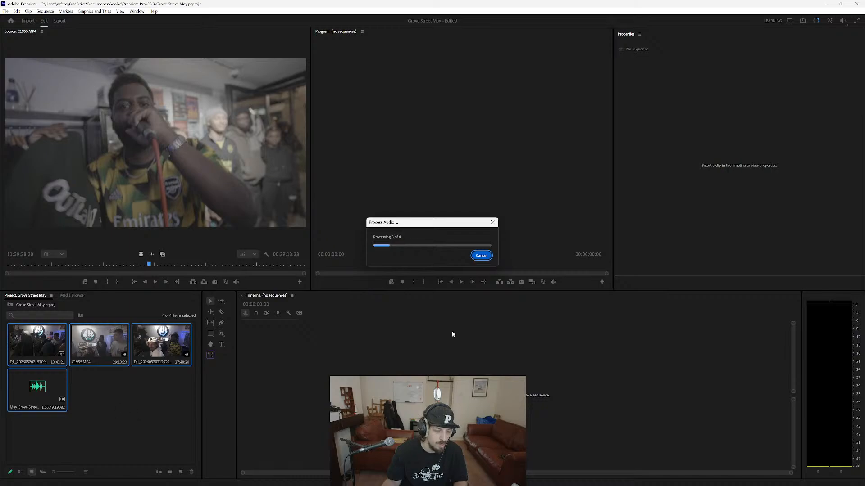
{"action": "left_click", "coordinate": [495, 267]}
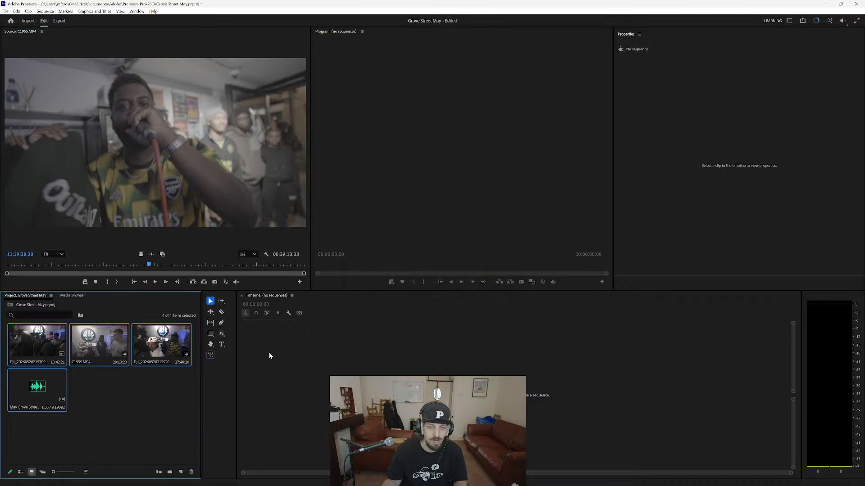
Move "Grove street radio 20_05_26.mp4" from the Downloads folder to the "grove street may" Dropbox folder.
{"action": "key", "text": "alt+Tab"}
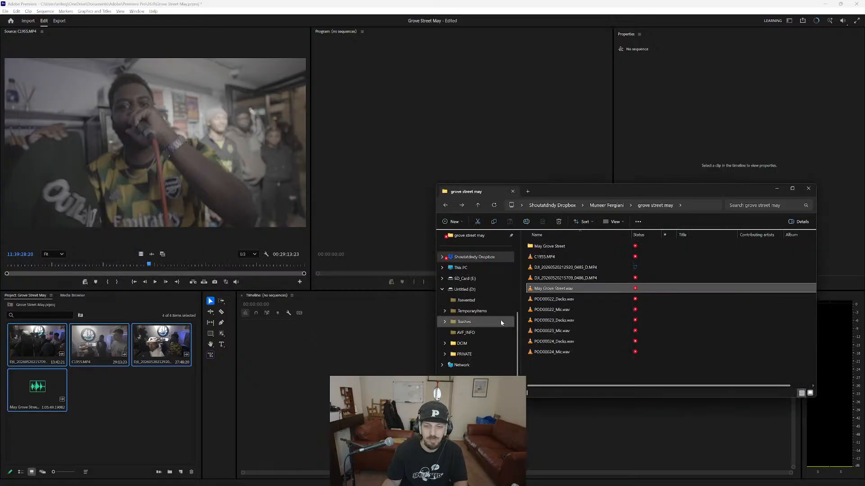
{"action": "scroll", "coordinate": [501, 320], "scroll_direction": "up", "scroll_amount": 5}
{"action": "left_click", "coordinate": [493, 290]}
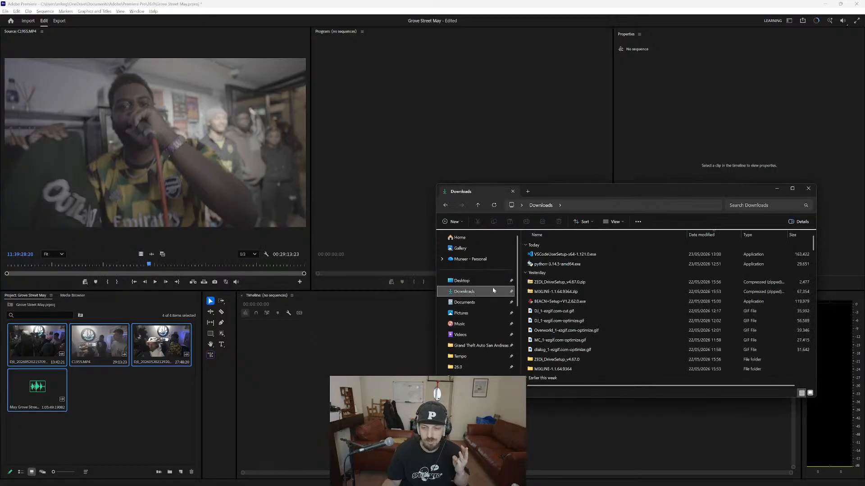
{"action": "scroll", "coordinate": [572, 282], "scroll_direction": "down", "scroll_amount": 2}
{"action": "left_click", "coordinate": [579, 333]}
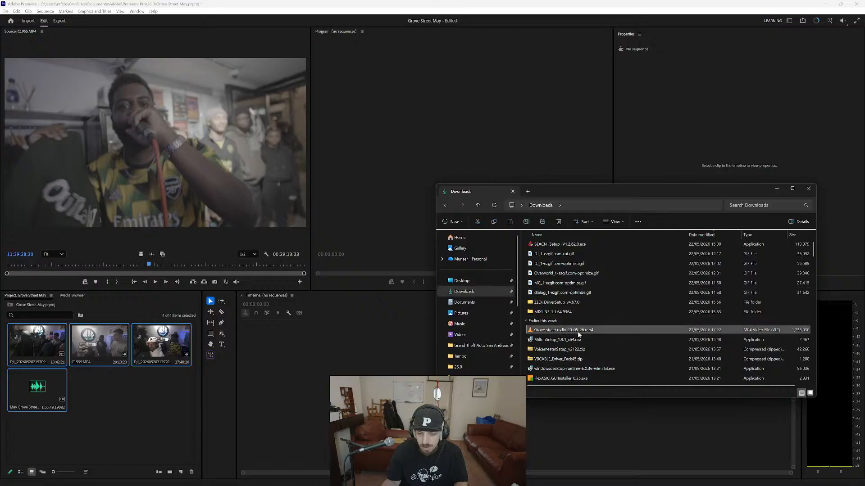
{"action": "key", "text": "ctrl+x"}
{"action": "left_click", "coordinate": [447, 204]}
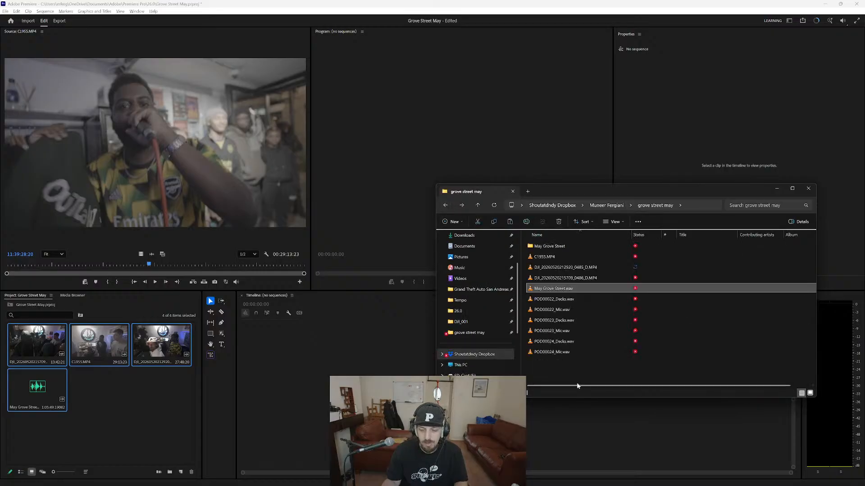
{"action": "key", "text": "ctrl+v"}
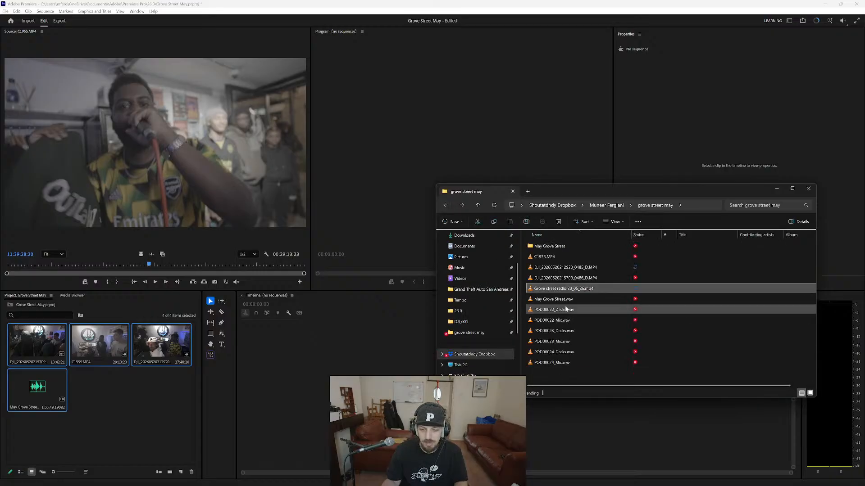
Import "Grove street radio 20_05_26.mp4" and create a multi-camera source sequence from all five project items, synchronized by audio track channel 1.
{"action": "left_click_drag", "start_coordinate": [548, 354], "coordinate": [129, 420]}
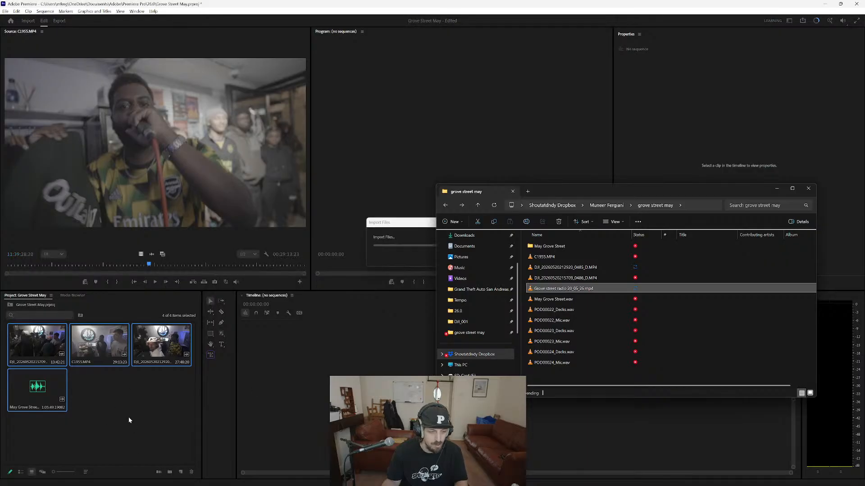
{"action": "left_click", "coordinate": [144, 430]}
{"action": "left_click_drag", "start_coordinate": [182, 411], "coordinate": [23, 322]}
{"action": "right_click", "coordinate": [48, 342]}
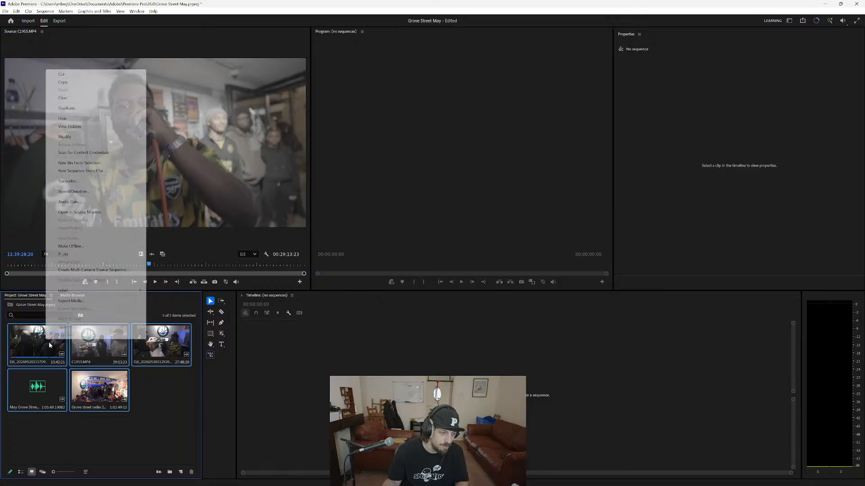
{"action": "left_click", "coordinate": [127, 270]}
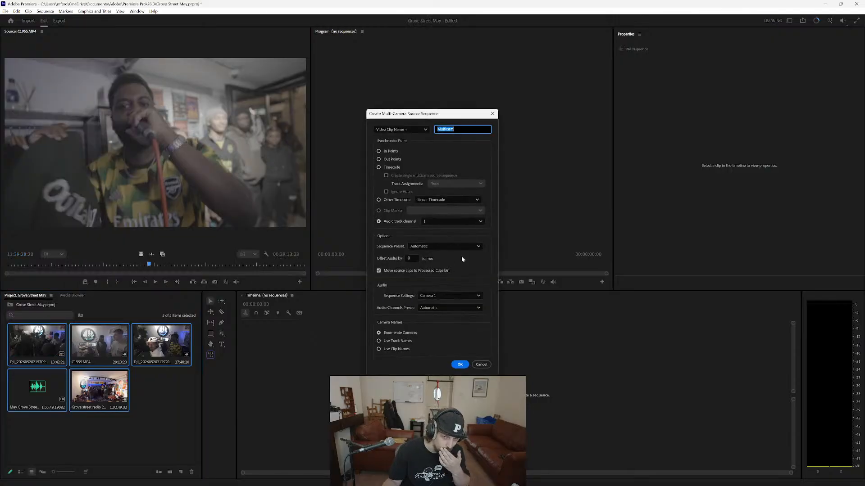
{"action": "left_click", "coordinate": [459, 364]}
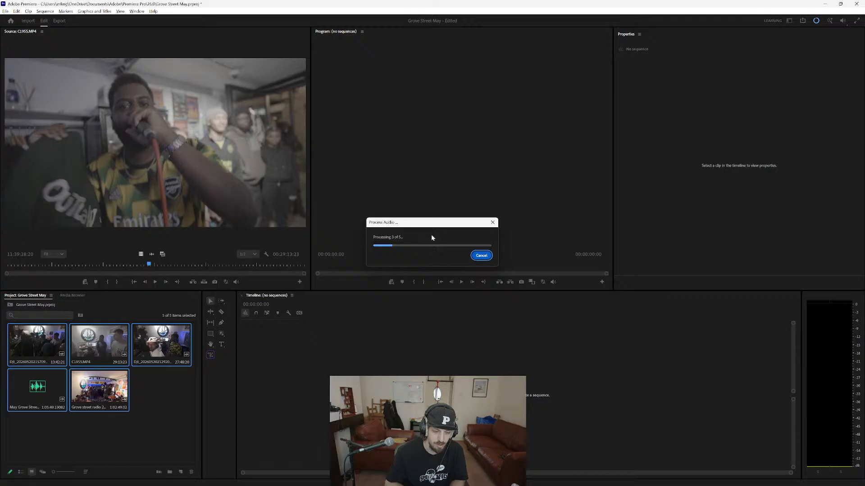
Preview C1955.MP4 from the "grove street may" folder in VLC, skipping about a third in, and return to Premiere.
{"action": "key", "text": "alt+Tab"}
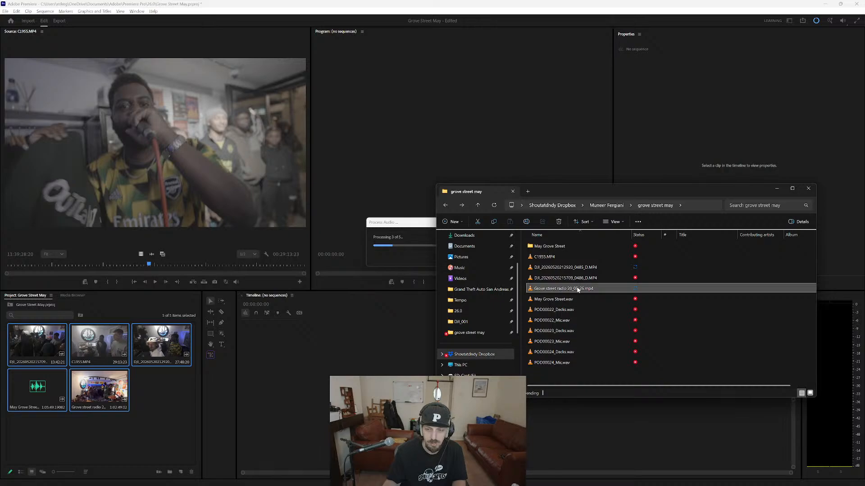
{"action": "double_click", "coordinate": [561, 259]}
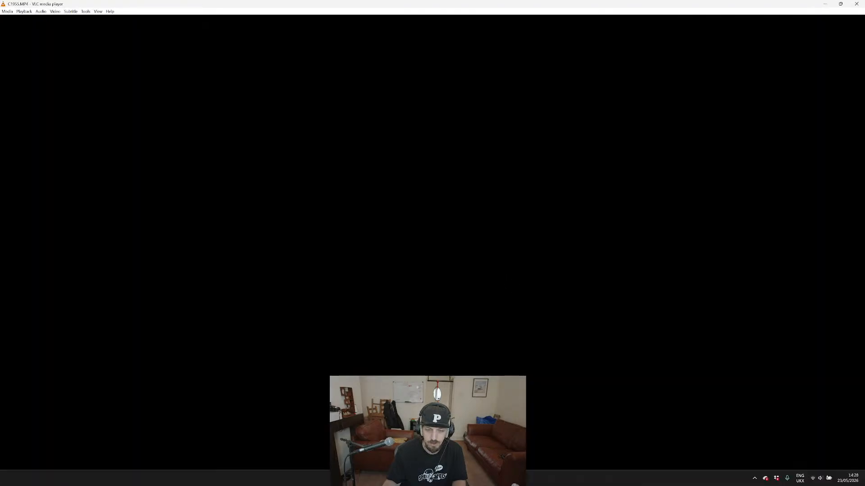
{"action": "left_click", "coordinate": [285, 476]}
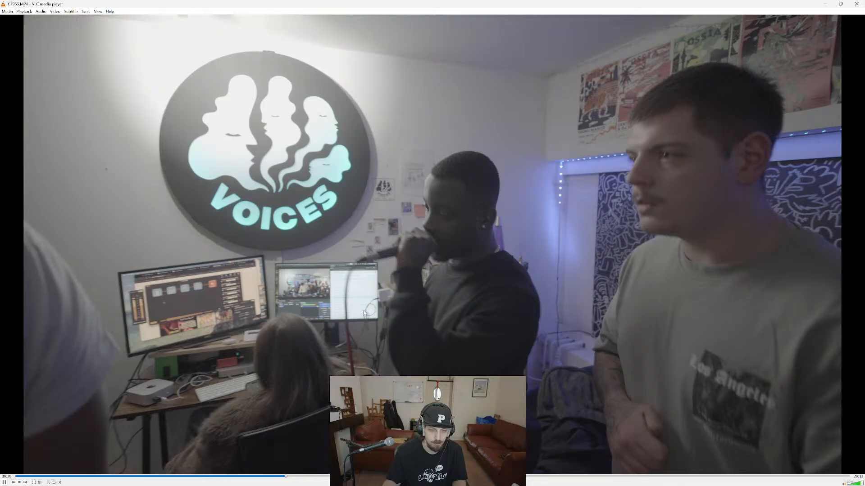
{"action": "left_click", "coordinate": [855, 4]}
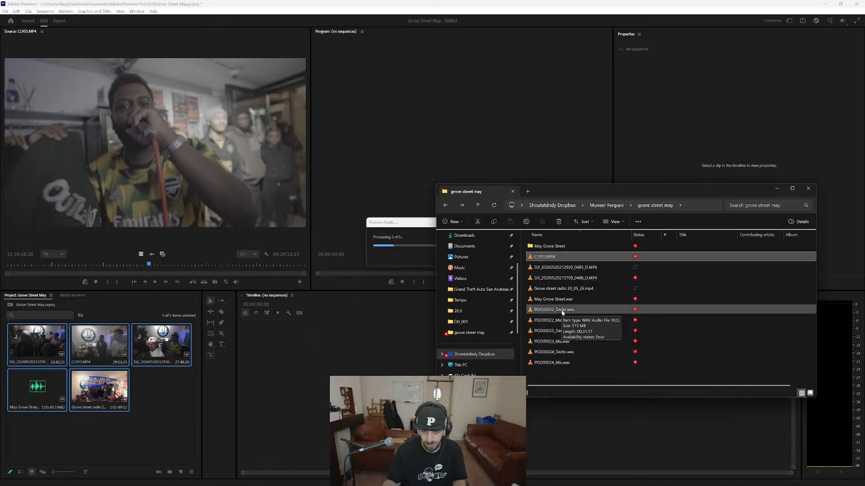
{"action": "left_click", "coordinate": [423, 233]}
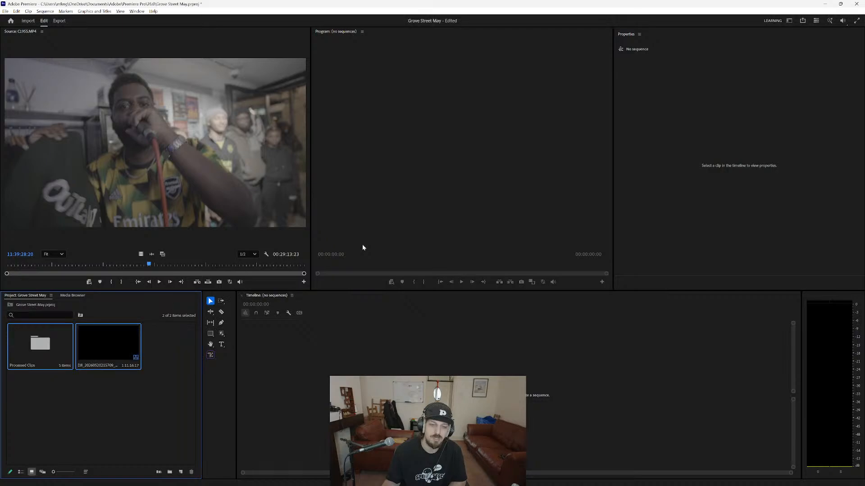
Rename the new multi-camera sequence as Multicam.
{"action": "left_click", "coordinate": [174, 430]}
{"action": "left_click", "coordinate": [90, 370]}
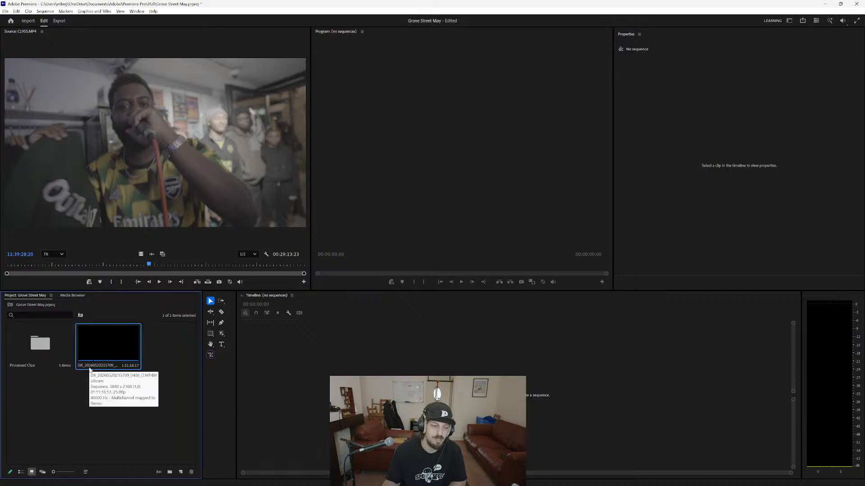
{"action": "left_click", "coordinate": [93, 370]}
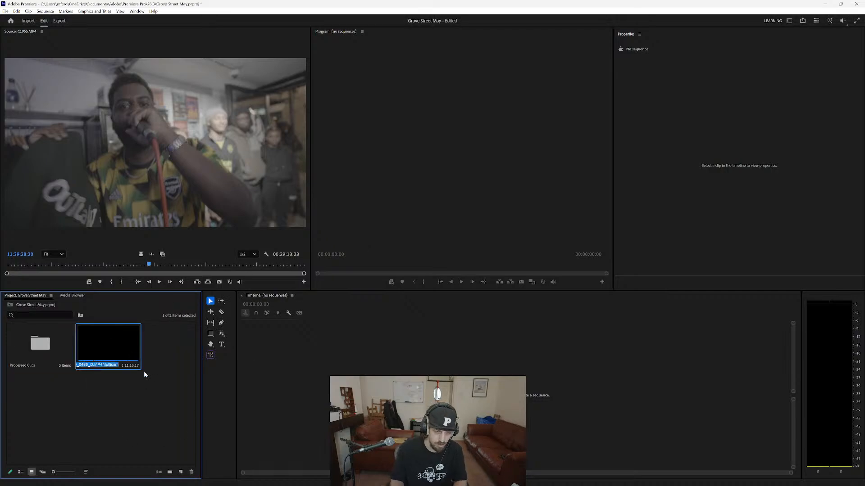
{"action": "key", "text": "Left"}
{"action": "key", "text": "Left"}
{"action": "key", "text": "Left"}
{"action": "key", "text": "Left"}
{"action": "key", "text": "Left"}
{"action": "key", "text": "Left"}
{"action": "key", "text": "Left"}
{"action": "key", "text": "Left"}
{"action": "key", "text": "Left"}
{"action": "key", "text": "Left"}
{"action": "key", "text": "Left"}
{"action": "key", "text": "Left"}
{"action": "key", "text": "Left"}
{"action": "key", "text": "Left"}
{"action": "key", "text": "Left"}
{"action": "key", "text": "Left"}
{"action": "key", "text": "Left"}
{"action": "key", "text": "Left"}
{"action": "key", "text": "Left"}
{"action": "key", "text": "Left"}
{"action": "key", "text": "Delete"}
{"action": "key", "text": "Delete"}
{"action": "key", "text": "Delete"}
{"action": "key", "text": "Delete"}
{"action": "key", "text": "Delete"}
{"action": "key", "text": "Delete"}
{"action": "key", "text": "Delete"}
{"action": "key", "text": "Delete"}
{"action": "key", "text": "Delete"}
{"action": "key", "text": "Delete"}
{"action": "key", "text": "Delete"}
{"action": "key", "text": "Delete"}
{"action": "key", "text": "Delete"}
{"action": "key", "text": "Delete"}
{"action": "key", "text": "Delete"}
{"action": "key", "text": "Delete"}
{"action": "key", "text": "Delete"}
{"action": "key", "text": "Delete"}
{"action": "key", "text": "Delete"}
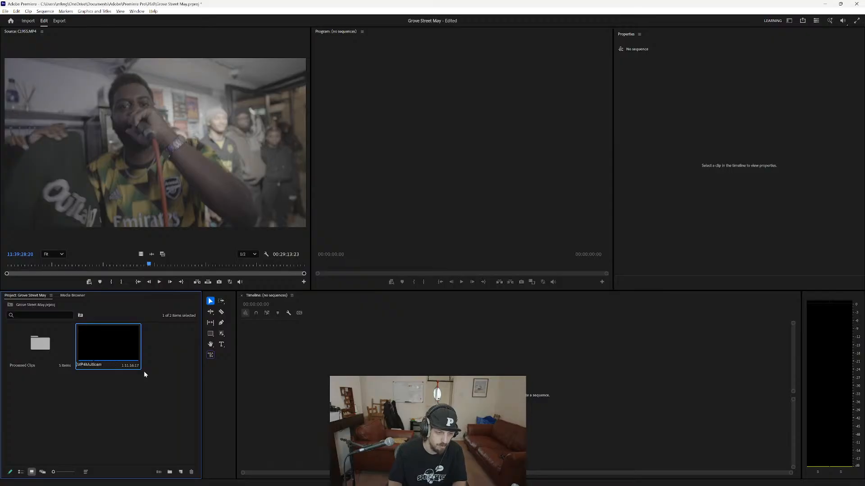
{"action": "key", "text": "Return"}
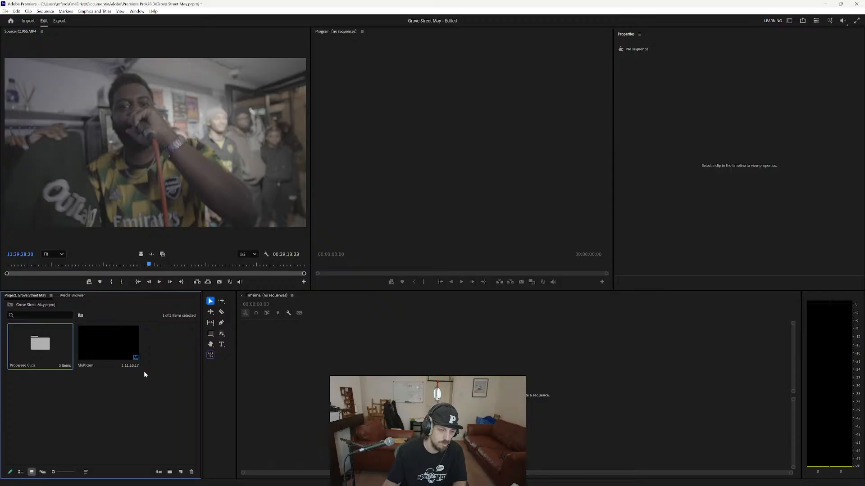
{"action": "right_click", "coordinate": [101, 343]}
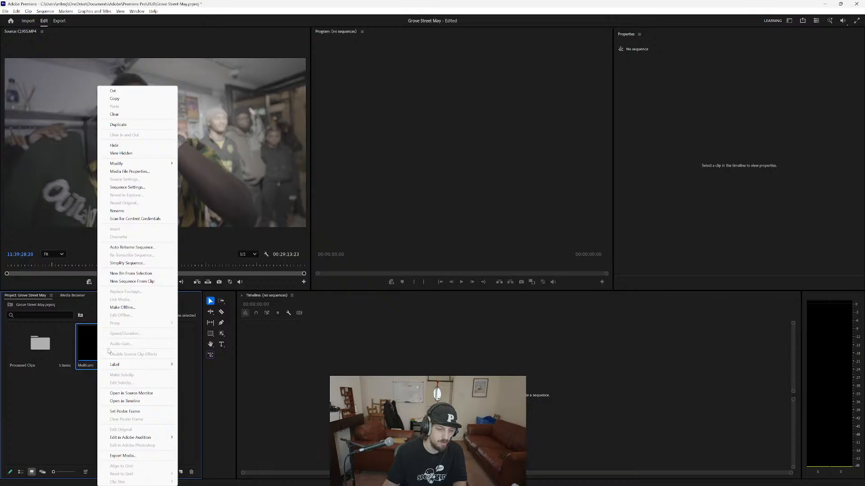
{"action": "left_click", "coordinate": [125, 402]}
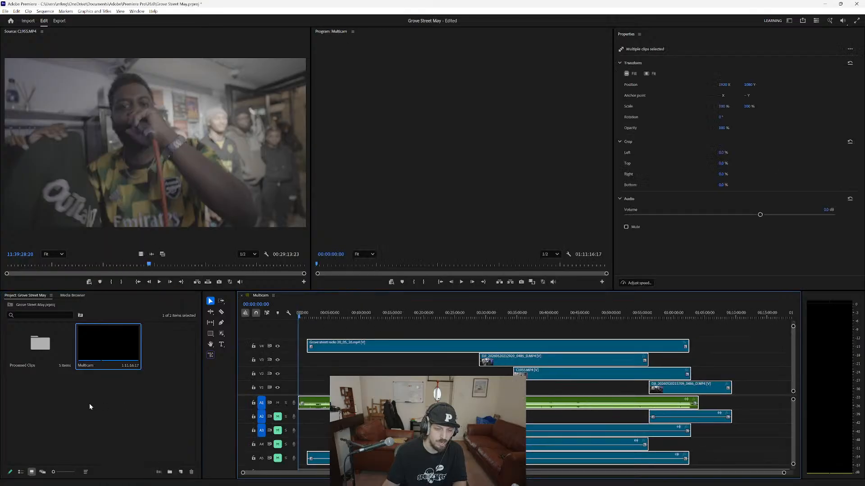
{"action": "scroll", "coordinate": [371, 375], "scroll_direction": "down", "scroll_amount": 1}
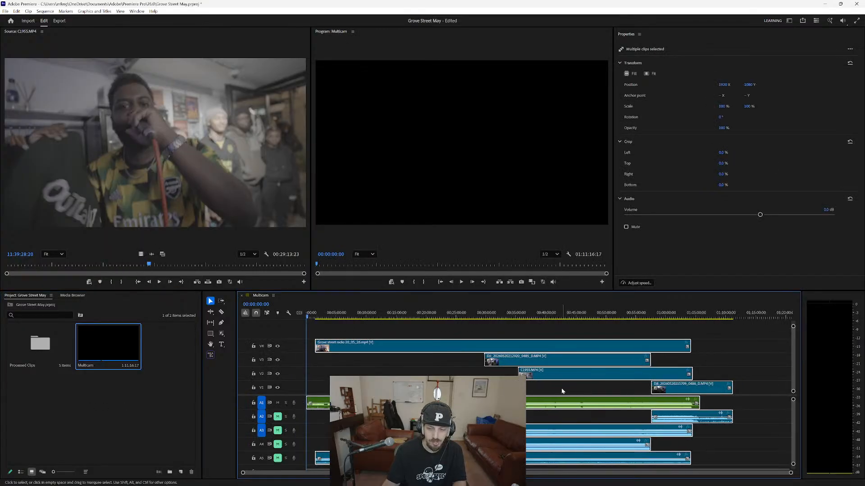
{"action": "left_click", "coordinate": [768, 381]}
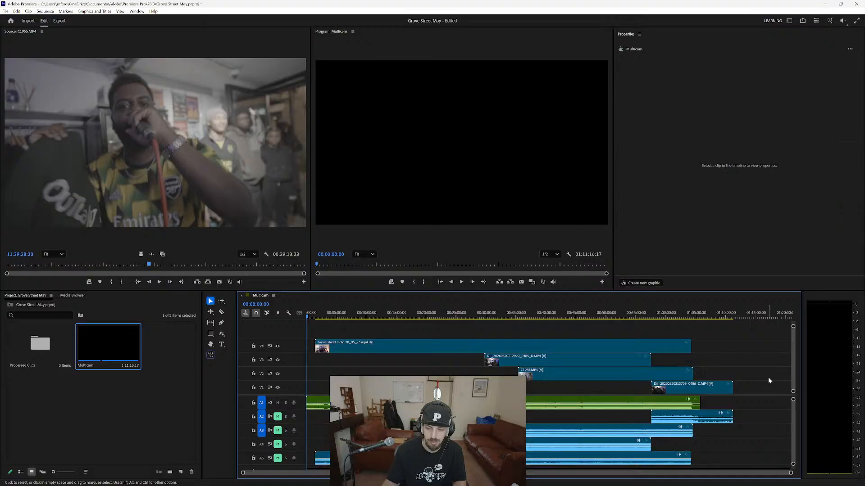
{"action": "left_click", "coordinate": [708, 390]}
{"action": "left_click_drag", "start_coordinate": [677, 387], "coordinate": [679, 366]}
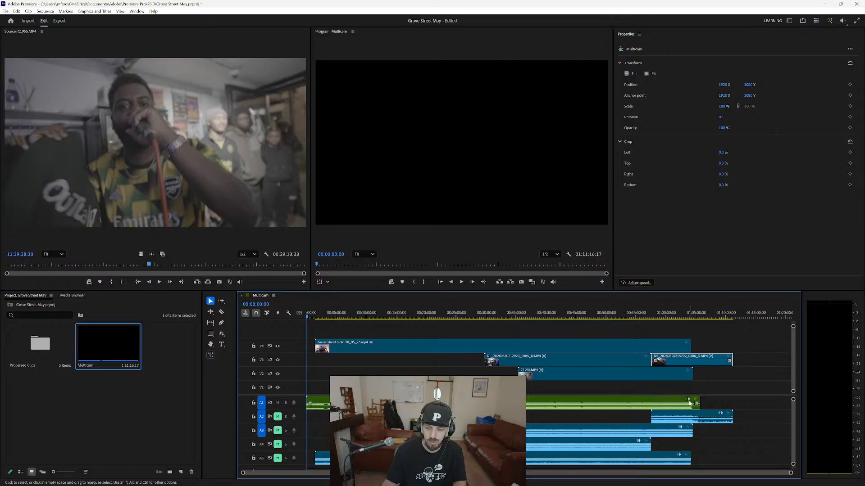
{"action": "left_click", "coordinate": [678, 418]}
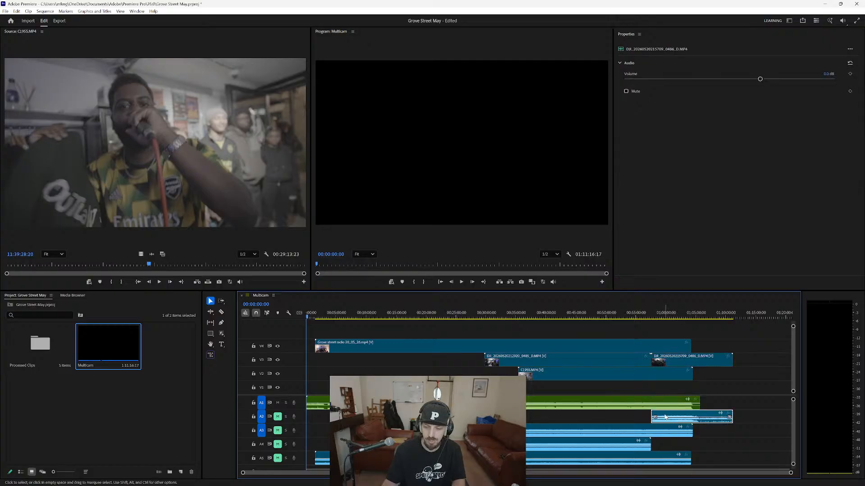
{"action": "left_click_drag", "start_coordinate": [665, 417], "coordinate": [666, 445]}
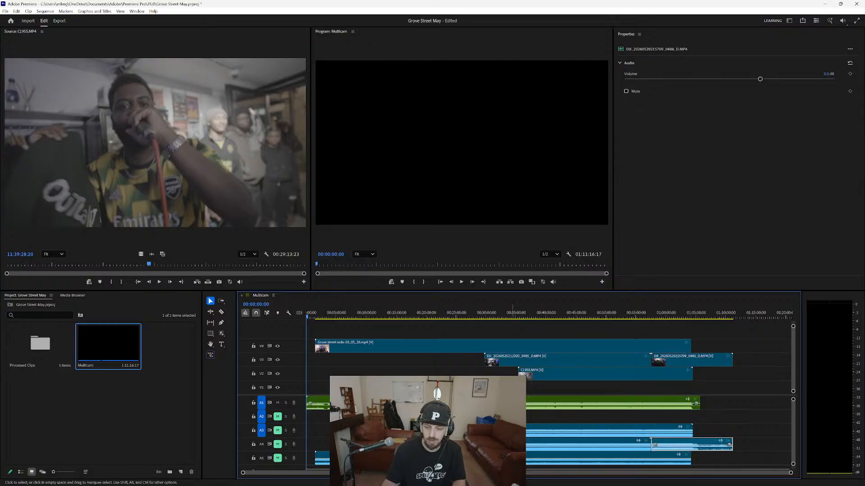
{"action": "left_click", "coordinate": [737, 422]}
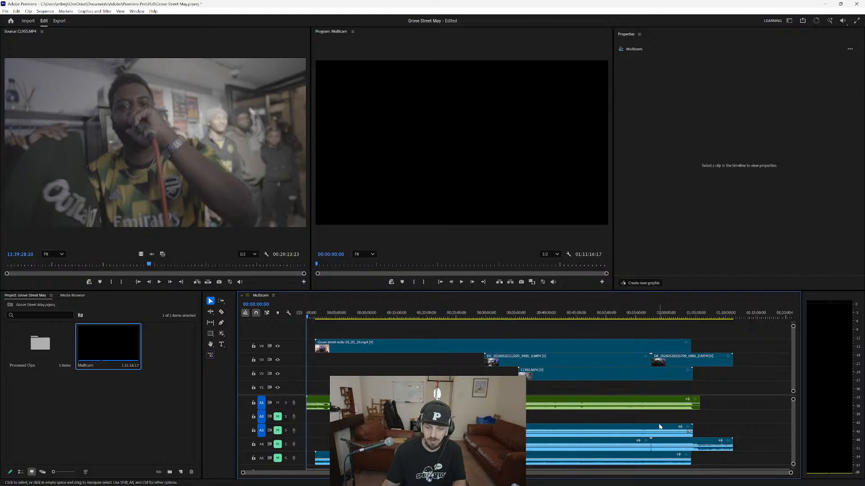
{"action": "left_click_drag", "start_coordinate": [649, 420], "coordinate": [538, 466]}
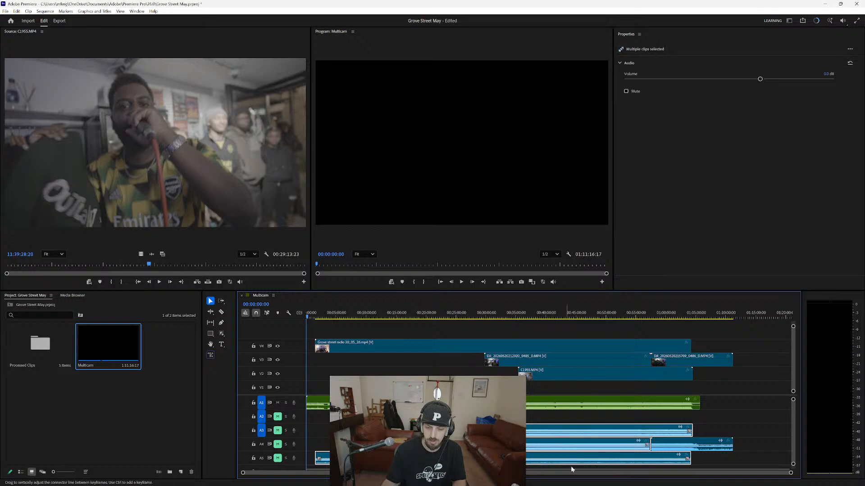
{"action": "key", "text": "alt+Up"}
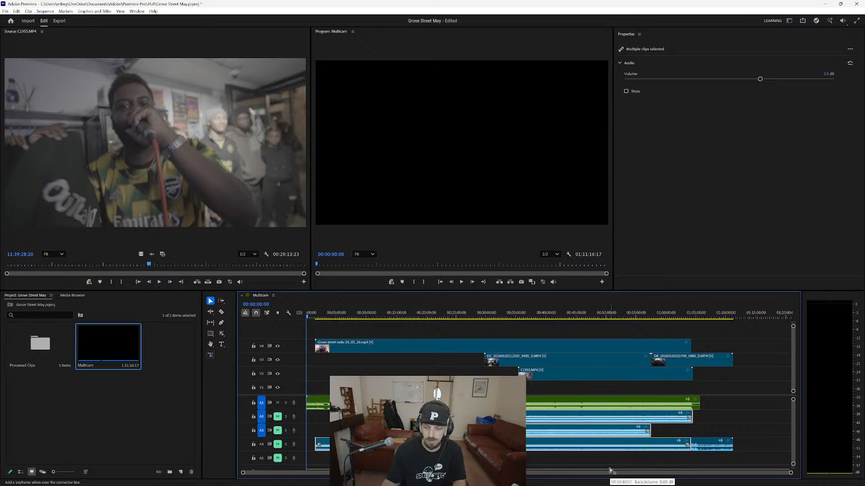
{"action": "key", "text": "ctrl+z"}
Shift all camera audio clips on A3 to A5 up one track and all video clips down one track to fill A2 and V1.
{"action": "left_click", "coordinate": [758, 427]}
{"action": "left_click_drag", "start_coordinate": [758, 427], "coordinate": [599, 463]}
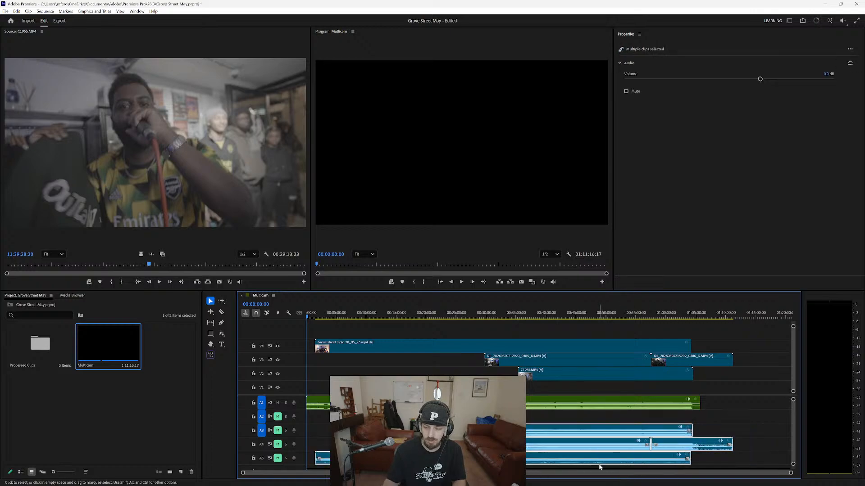
{"action": "key", "text": "alt+Up"}
{"action": "left_click_drag", "start_coordinate": [722, 380], "coordinate": [553, 341]}
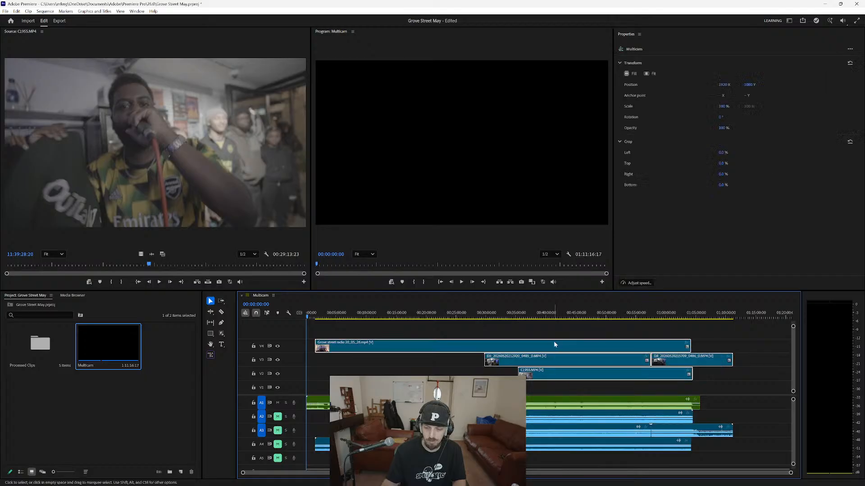
{"action": "key", "text": "alt+Down"}
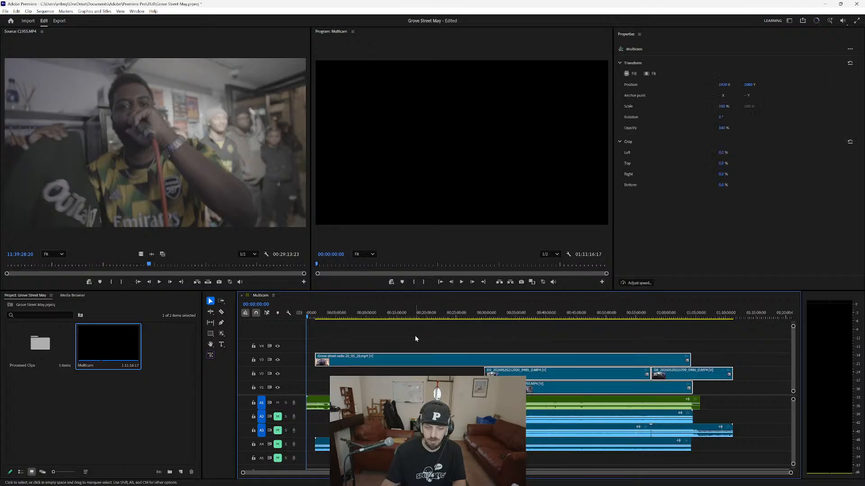
{"action": "left_click", "coordinate": [443, 337]}
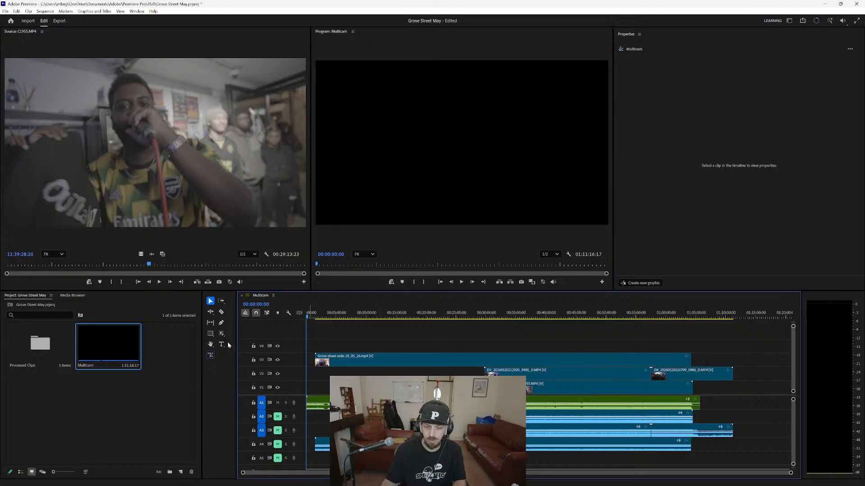
{"action": "left_click", "coordinate": [121, 399]}
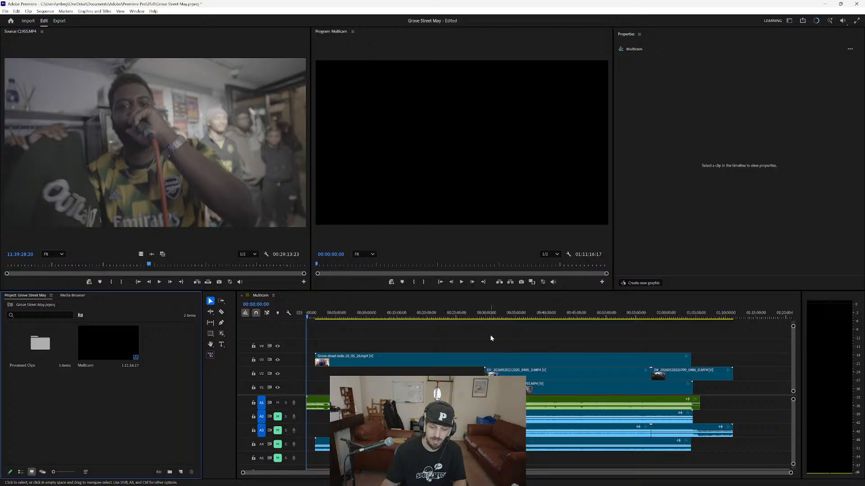
Play the sequence from about 30:40 and check the audio sync by temporarily unmuting A3 and A4 in turn.
{"action": "left_click", "coordinate": [490, 315]}
{"action": "key", "text": "space"}
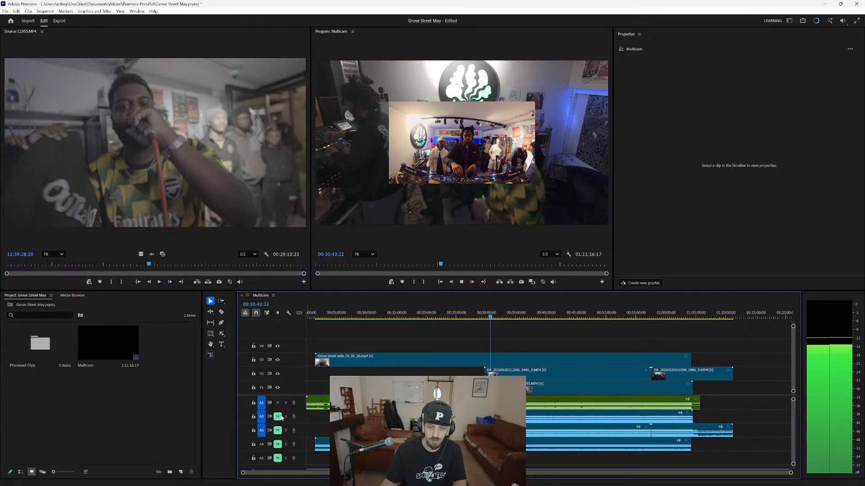
{"action": "left_click", "coordinate": [277, 430]}
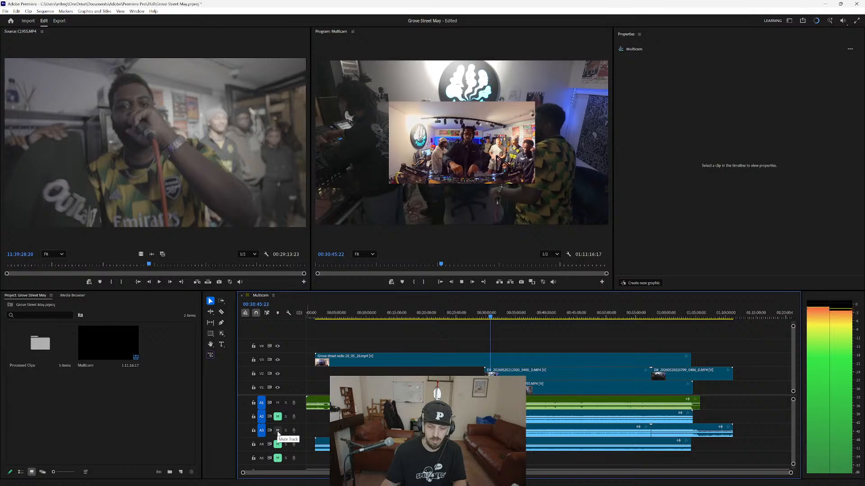
{"action": "left_click", "coordinate": [277, 430]}
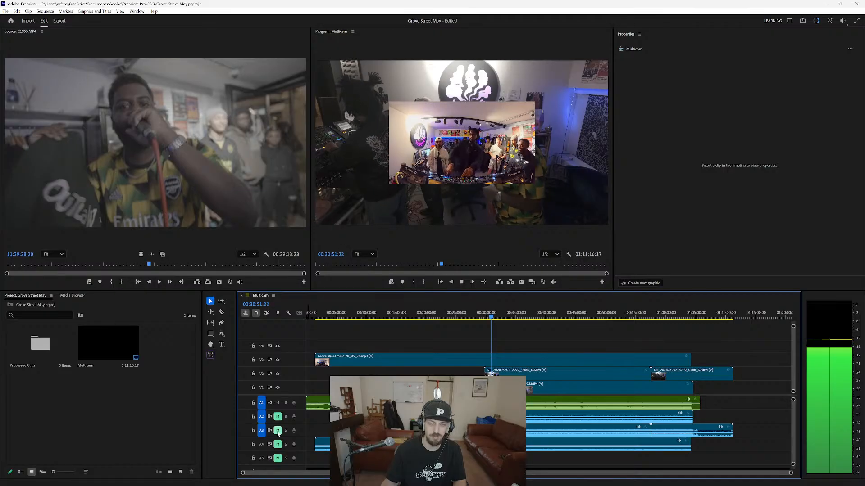
{"action": "left_click", "coordinate": [278, 430]}
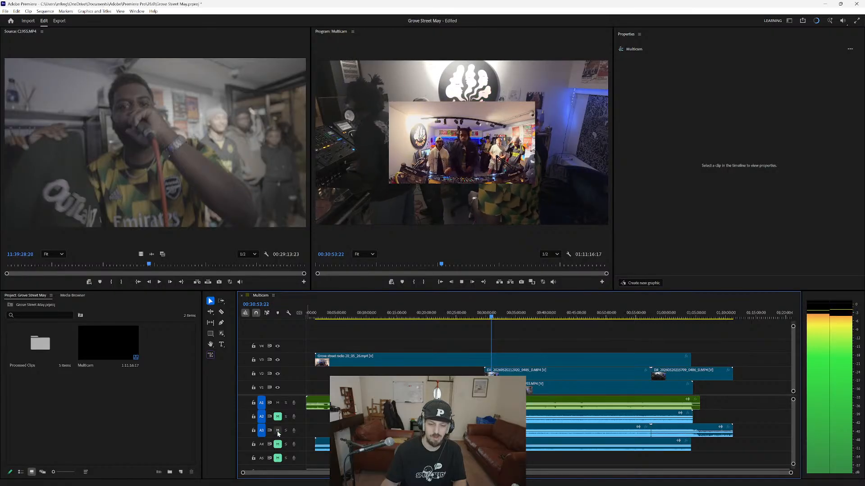
{"action": "left_click", "coordinate": [277, 431]}
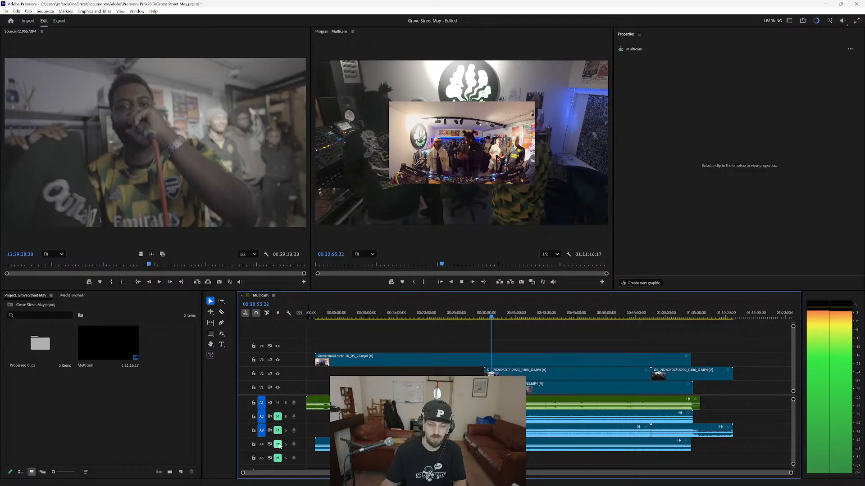
{"action": "left_click", "coordinate": [278, 445]}
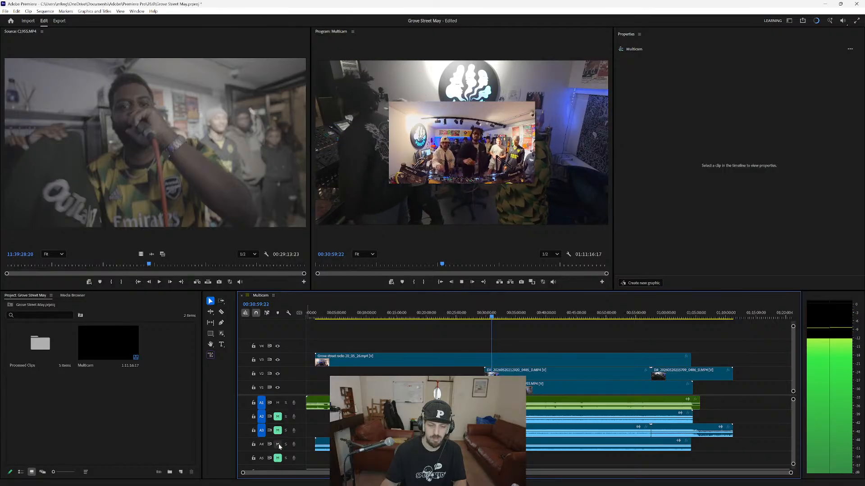
{"action": "left_click", "coordinate": [278, 445]}
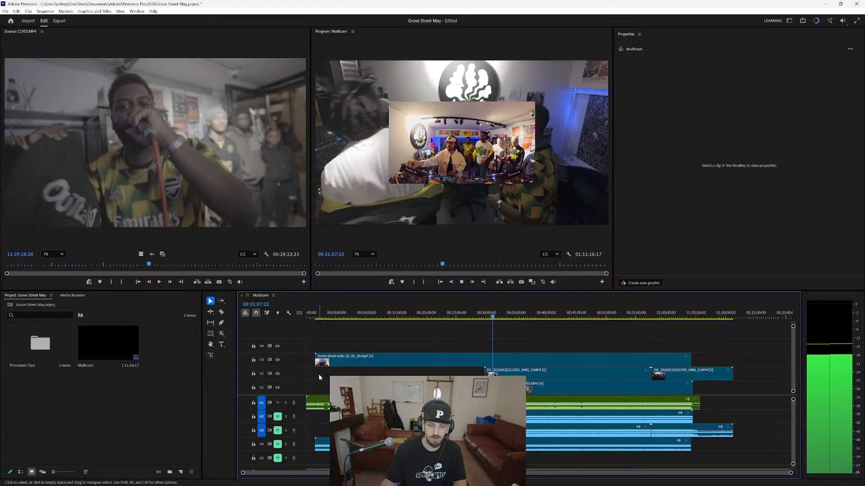
{"action": "key", "text": "space"}
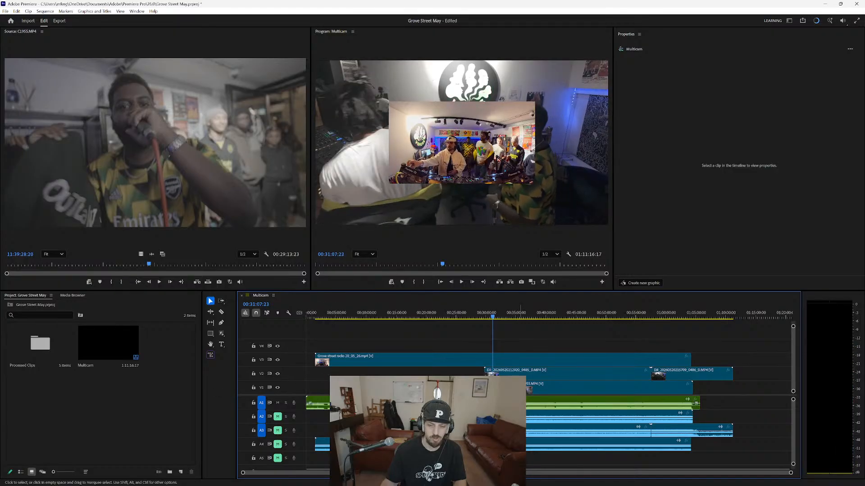
Split the clips on all tracks at the start of C1955.MP4 and delete everything before that point.
{"action": "key", "text": "c"}
{"action": "key", "text": "shift"}
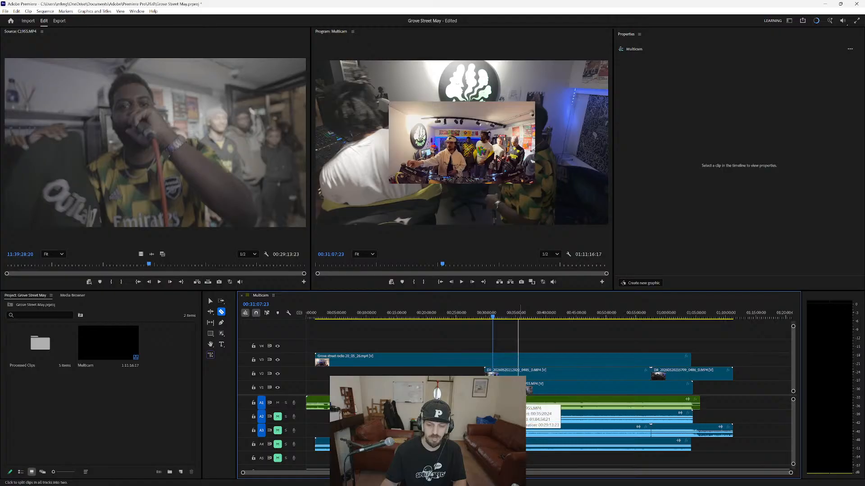
{"action": "left_click", "coordinate": [518, 398], "text": "shift"}
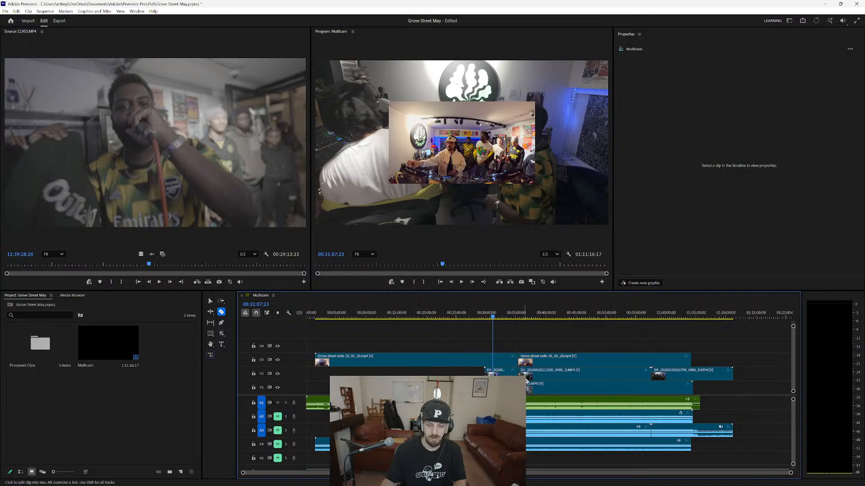
{"action": "key", "text": "v"}
{"action": "left_click_drag", "start_coordinate": [508, 338], "coordinate": [435, 377]}
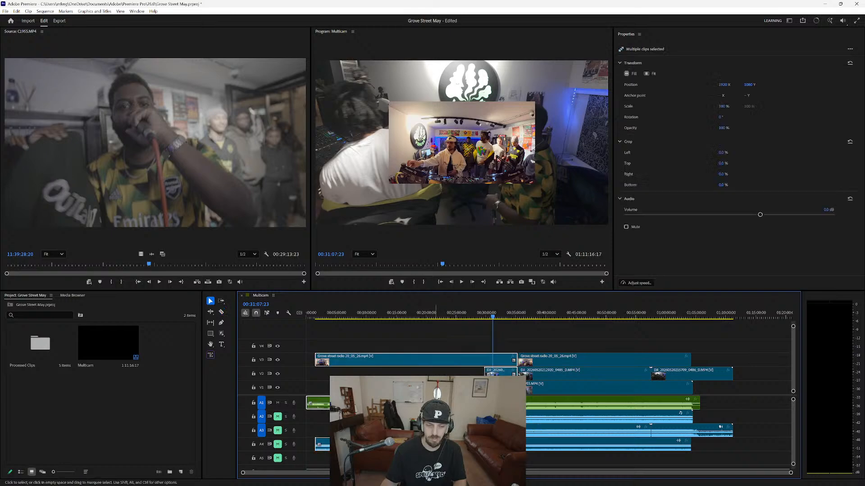
{"action": "key", "text": "Delete"}
Move all remaining clips on every track together to the start of the Multicam sequence.
{"action": "key", "text": "a"}
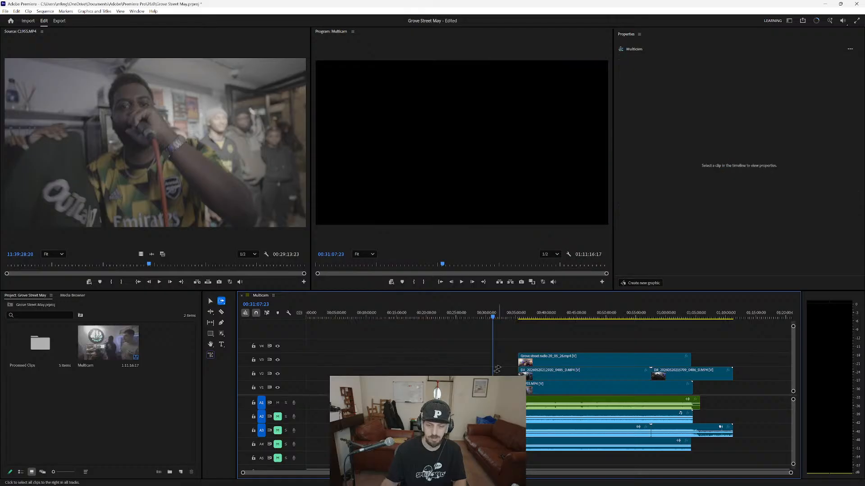
{"action": "left_click_drag", "start_coordinate": [513, 371], "coordinate": [291, 374]}
{"action": "scroll", "coordinate": [309, 370], "scroll_direction": "up", "scroll_amount": 3, "text": "alt"}
Create a new sequence from the trimmed Multicam source sequence.
{"action": "right_click", "coordinate": [95, 344]}
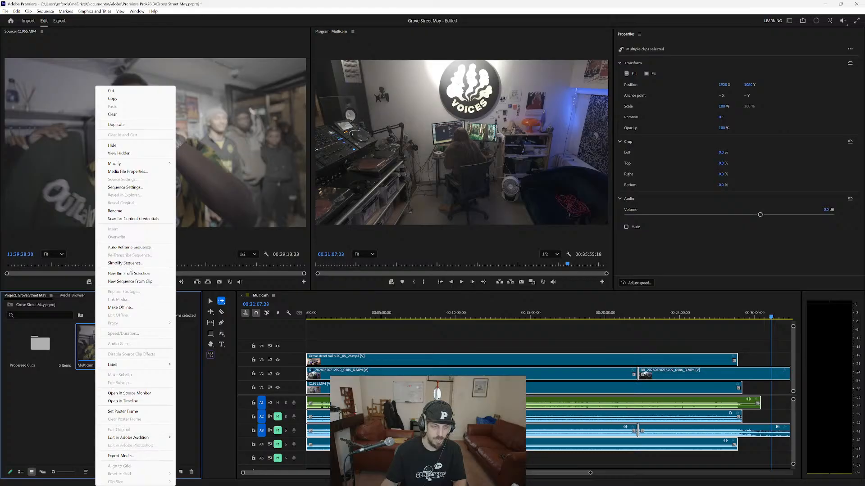
{"action": "left_click", "coordinate": [130, 282]}
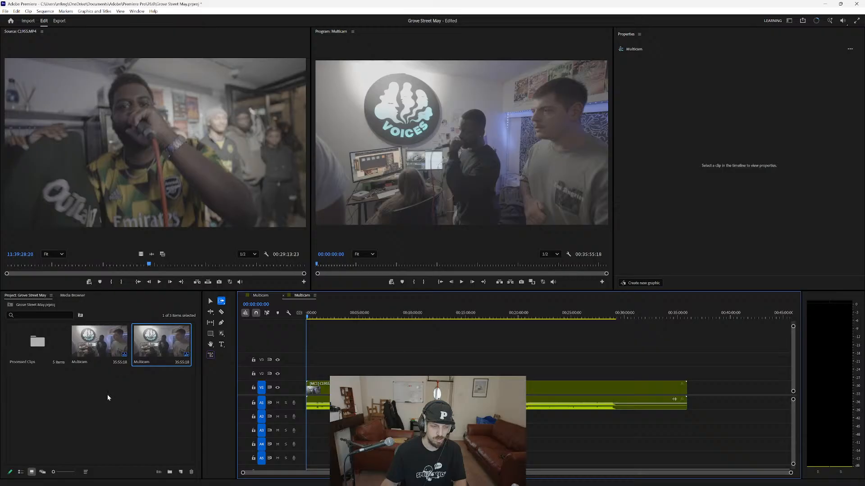
{"action": "key", "text": "v"}
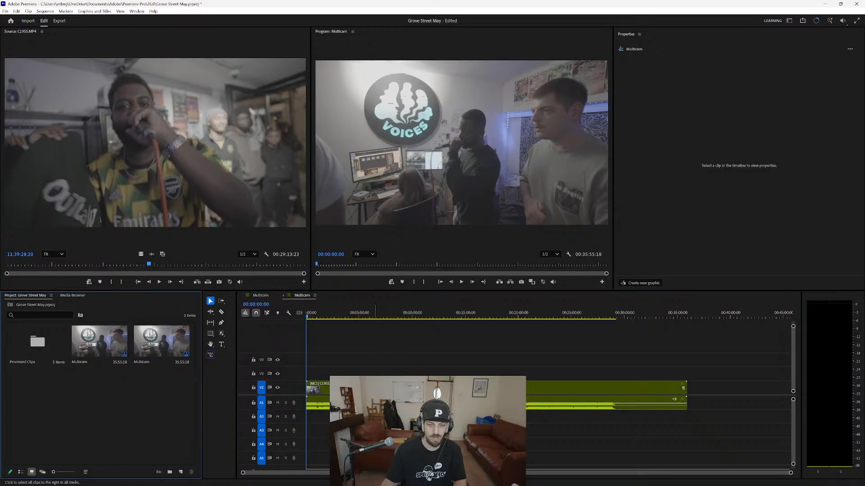
Trim the end of the multicam clip in the new sequence to a duration of 00:29:18:06.
{"action": "left_click", "coordinate": [471, 388]}
{"action": "key", "text": "c"}
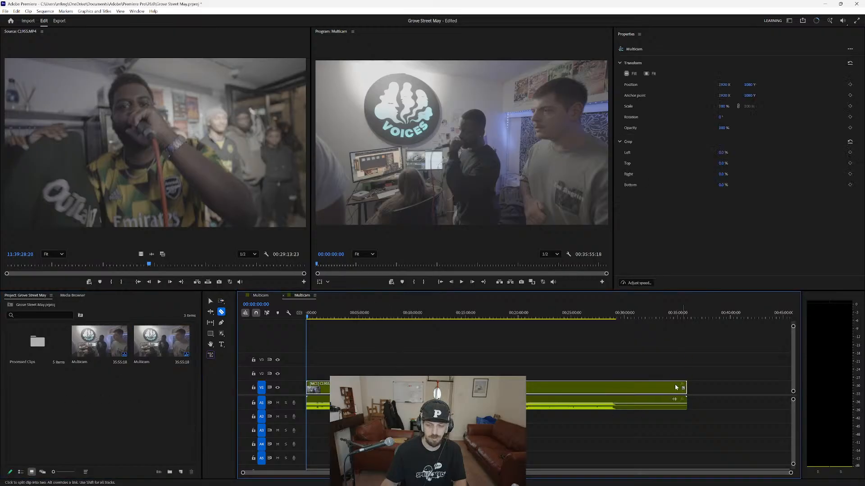
{"action": "key", "text": "v"}
{"action": "left_click", "coordinate": [652, 343]}
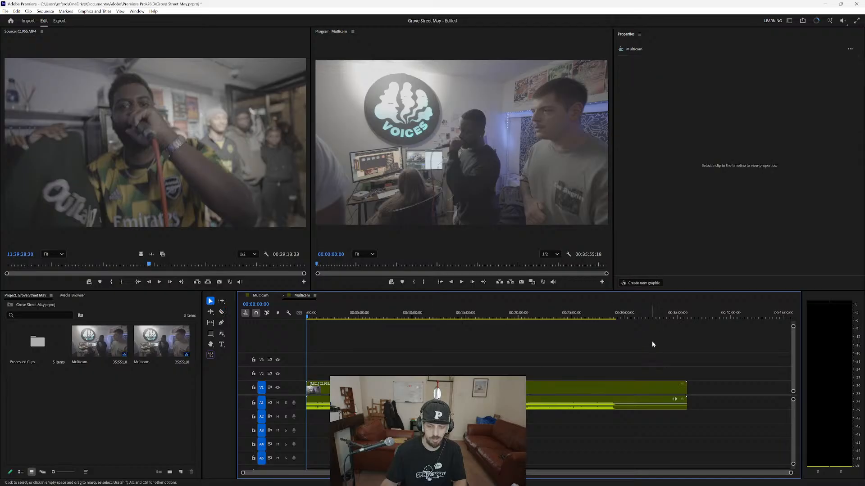
{"action": "left_click_drag", "start_coordinate": [640, 317], "coordinate": [587, 318]}
{"action": "key", "text": "c"}
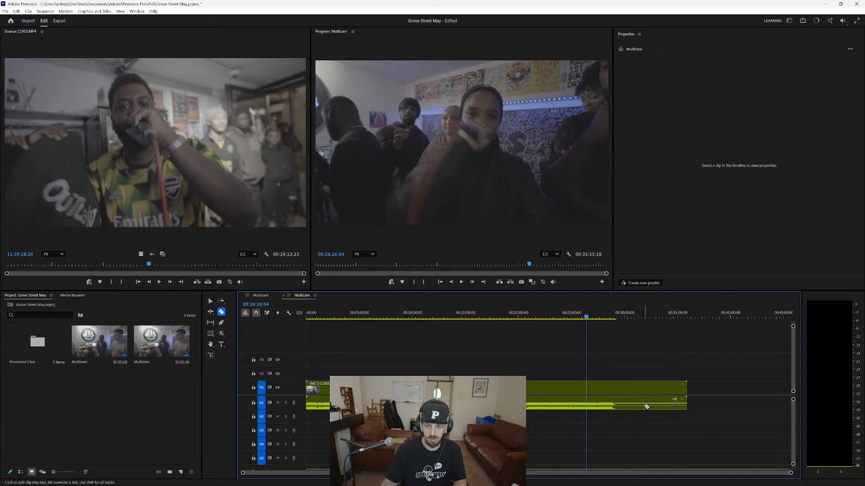
{"action": "key", "text": "v"}
{"action": "left_click_drag", "start_coordinate": [670, 371], "coordinate": [645, 419]}
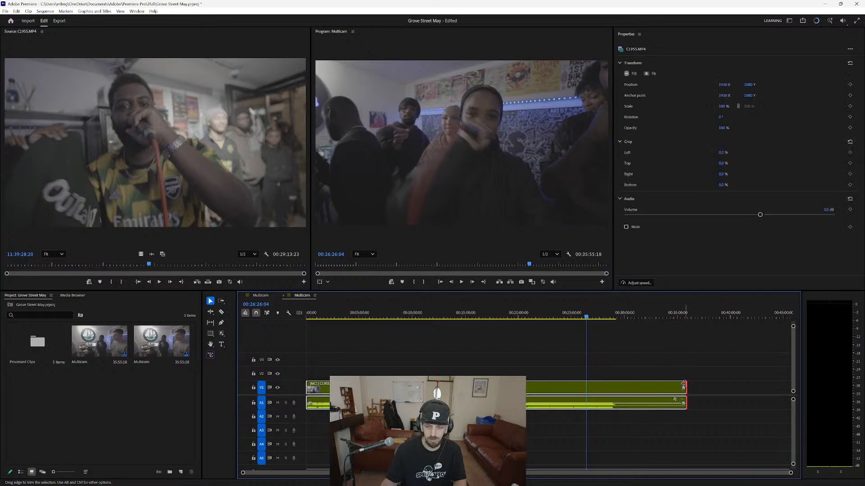
{"action": "left_click_drag", "start_coordinate": [685, 388], "coordinate": [614, 388]}
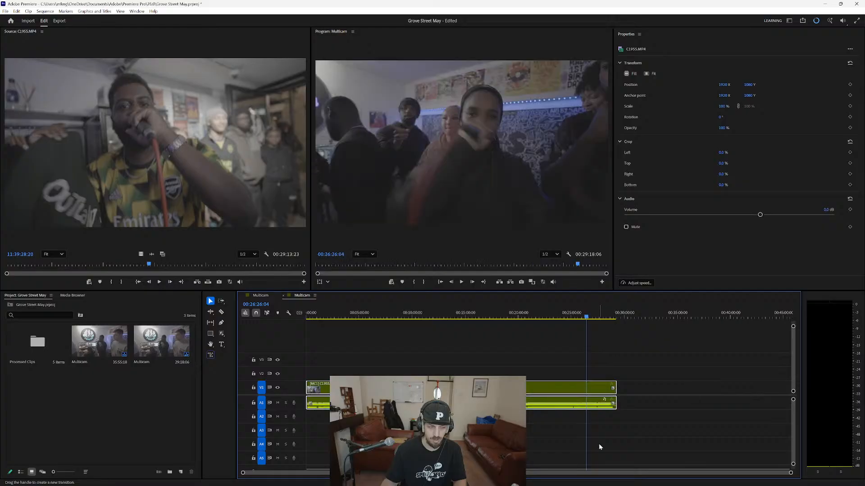
Add the Toggle Multi-Camera View and Multi-Camera Record On/Off buttons to the Program monitor's controls.
{"action": "left_click", "coordinate": [563, 448]}
{"action": "key", "text": "Home"}
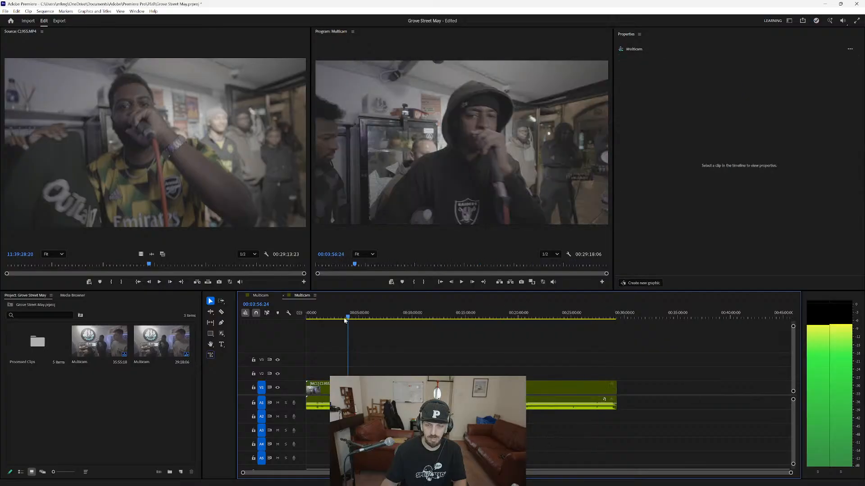
{"action": "left_click", "coordinate": [601, 283]}
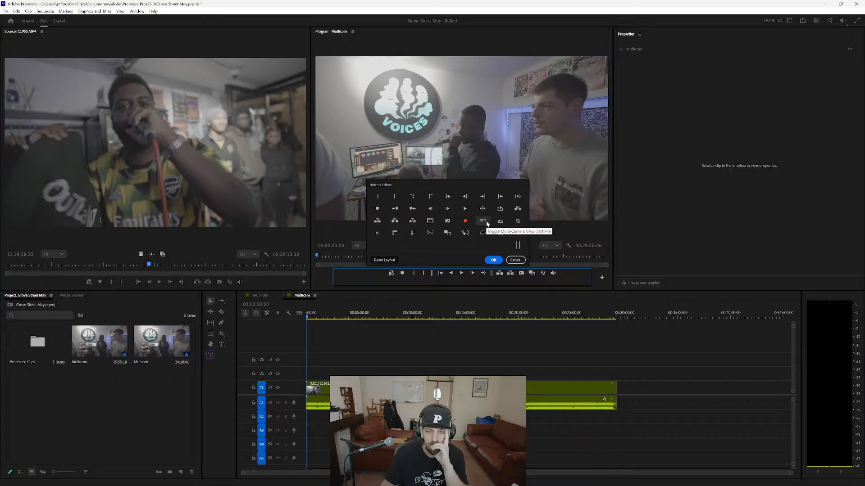
{"action": "left_click_drag", "start_coordinate": [484, 221], "coordinate": [565, 273]}
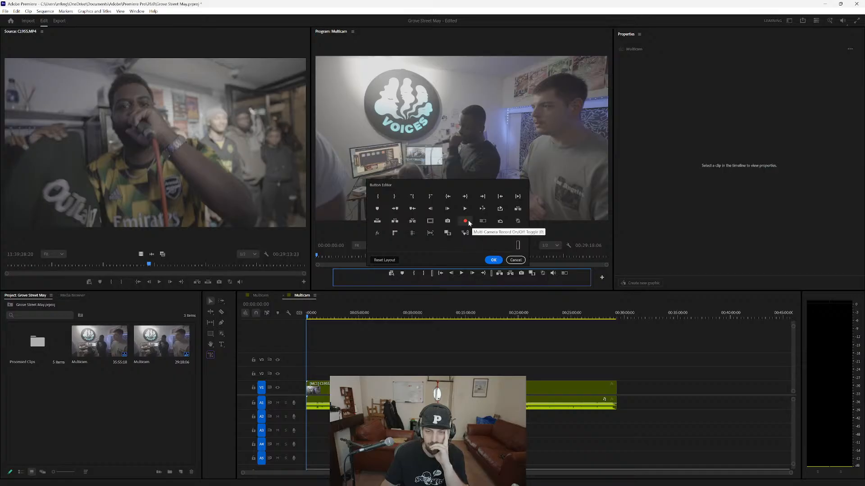
{"action": "left_click_drag", "start_coordinate": [468, 222], "coordinate": [575, 274]}
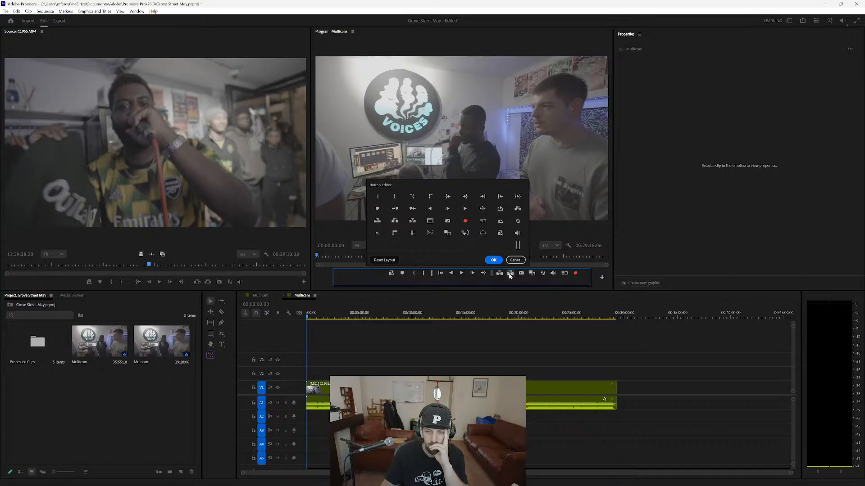
{"action": "left_click", "coordinate": [493, 260]}
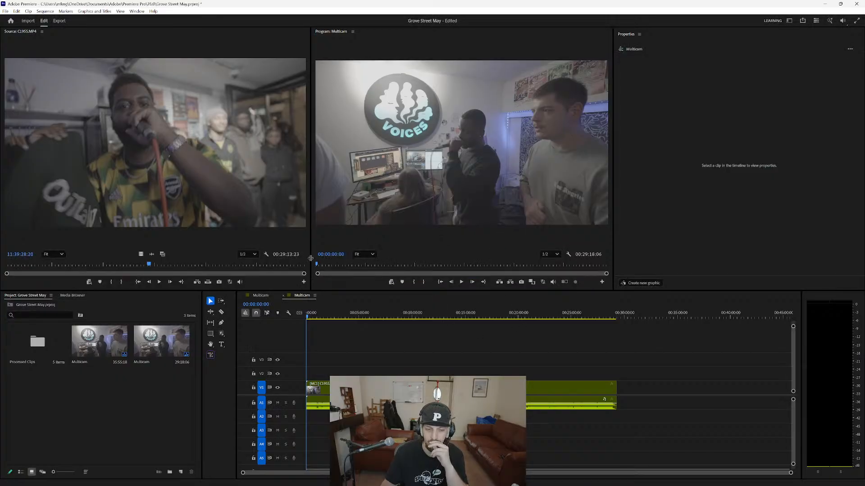
Show the multi-camera view in the Program monitor and widen the monitor over nearly all of the Source monitor's space.
{"action": "left_click_drag", "start_coordinate": [311, 258], "coordinate": [223, 258]}
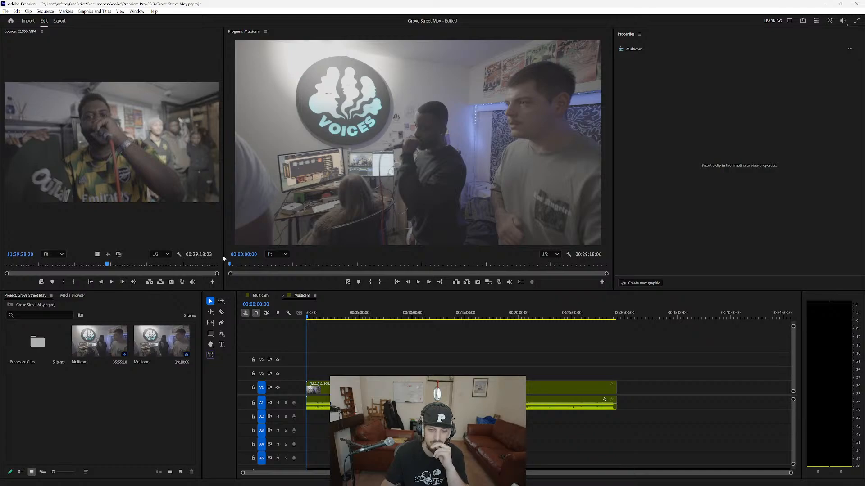
{"action": "left_click", "coordinate": [521, 282]}
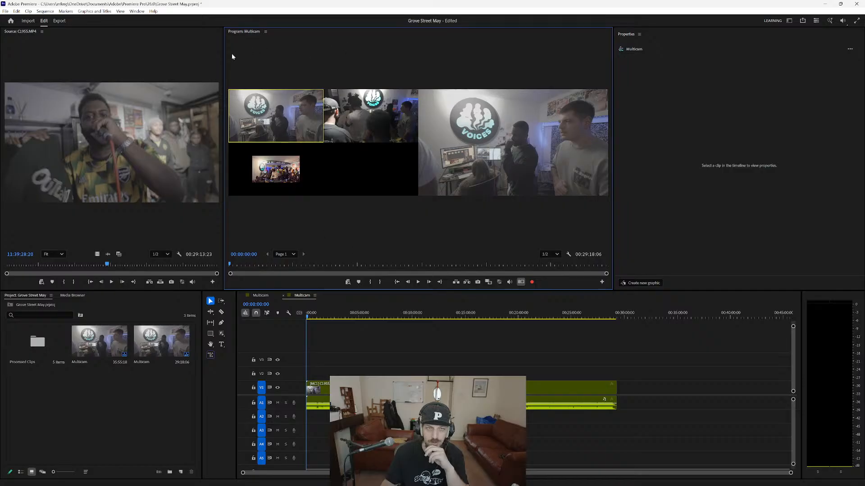
{"action": "left_click_drag", "start_coordinate": [224, 55], "coordinate": [7, 63]}
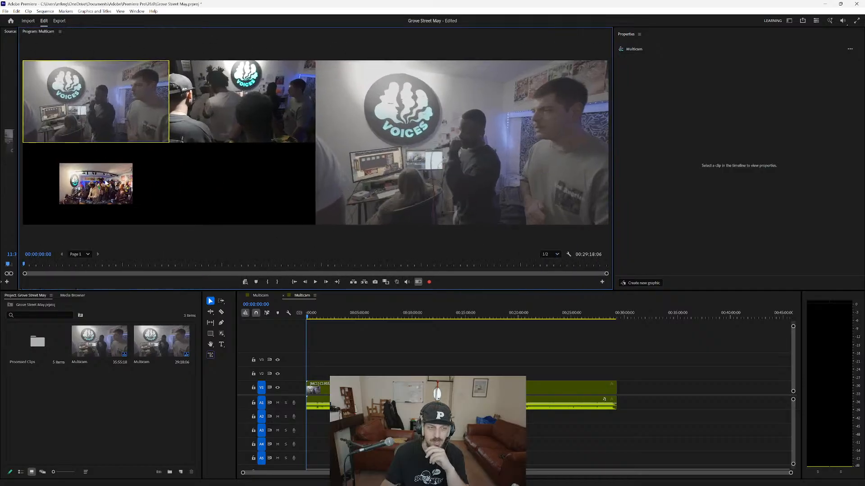
Try scaling the first DJI clip on V2 of the Multicam source sequence to 200%.
{"action": "left_click", "coordinate": [261, 296]}
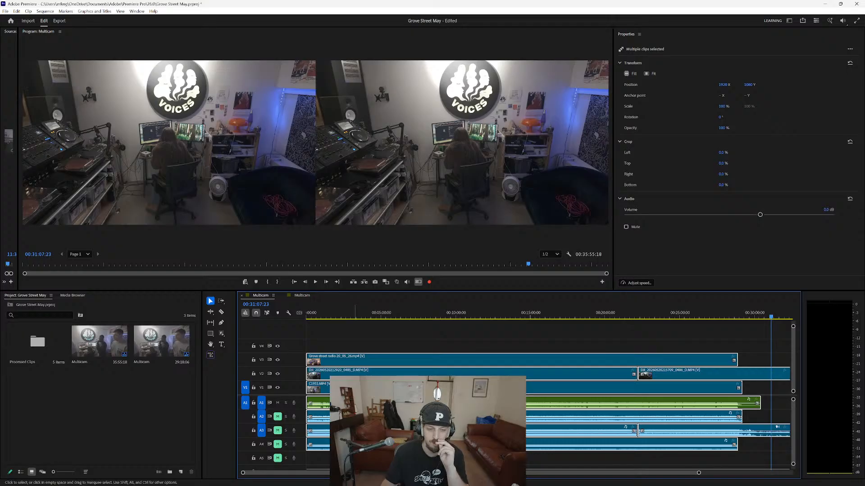
{"action": "left_click", "coordinate": [374, 373]}
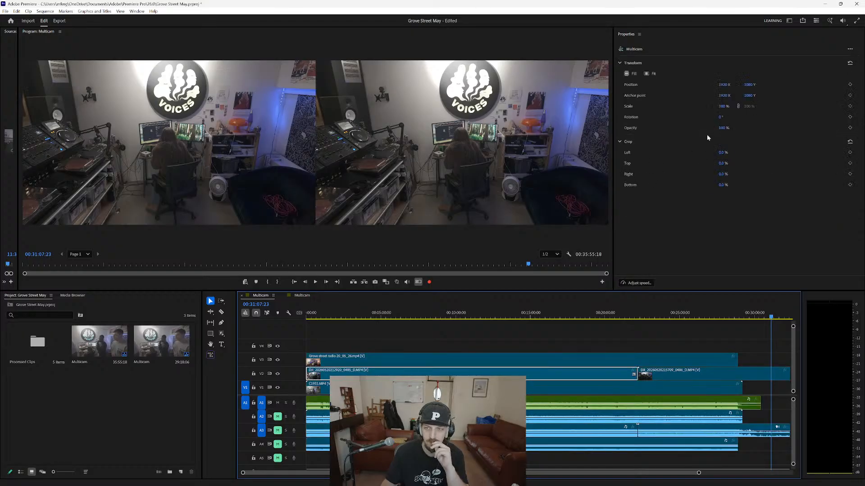
{"action": "left_click", "coordinate": [723, 106]}
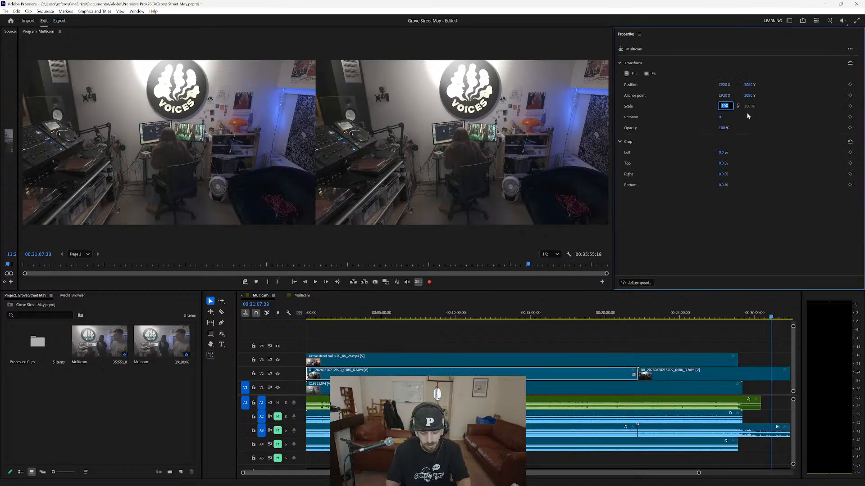
{"action": "type", "text": "200"}
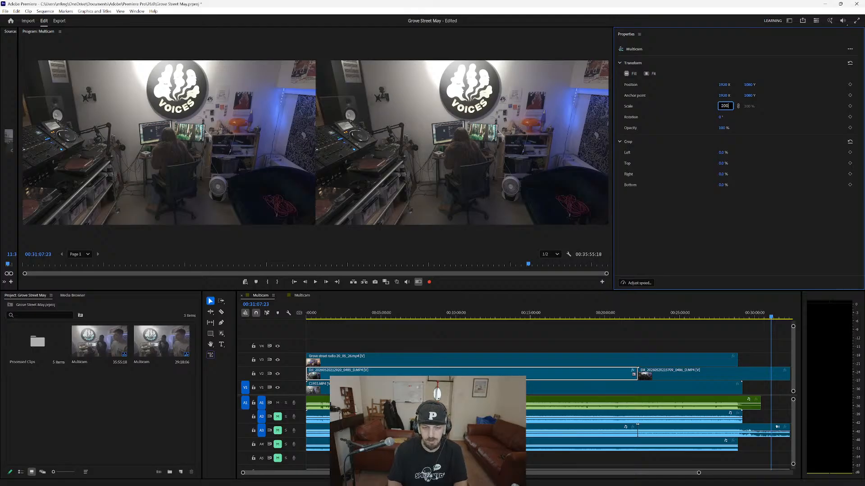
Set the scale of the Grove street radio clip on V3 to 200% and return to the editing sequence.
{"action": "left_click", "coordinate": [543, 360]}
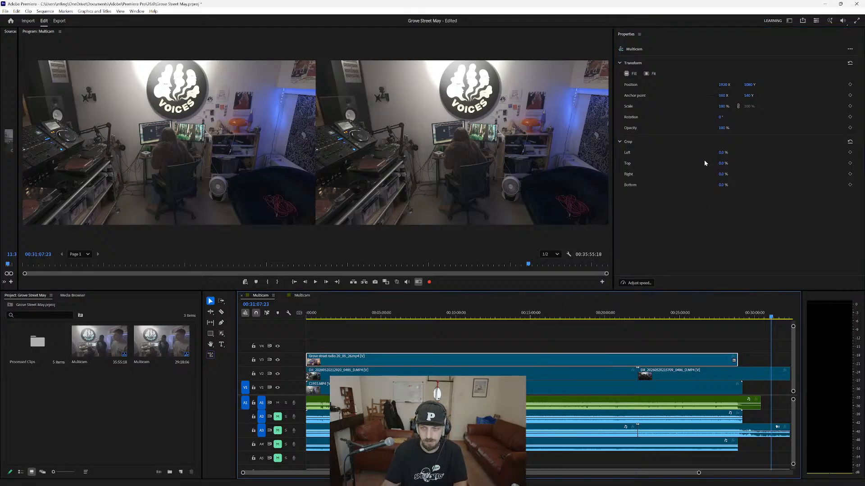
{"action": "left_click", "coordinate": [722, 107]}
{"action": "type", "text": "20"}
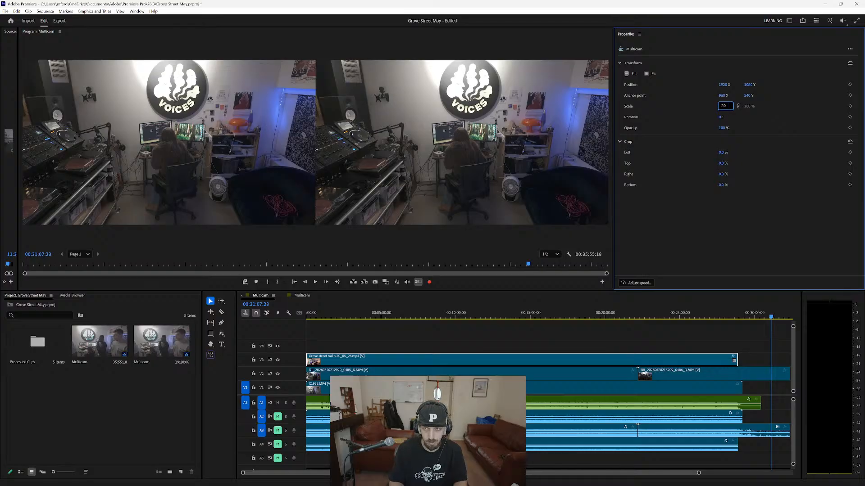
{"action": "type", "text": "0"}
{"action": "key", "text": "Return"}
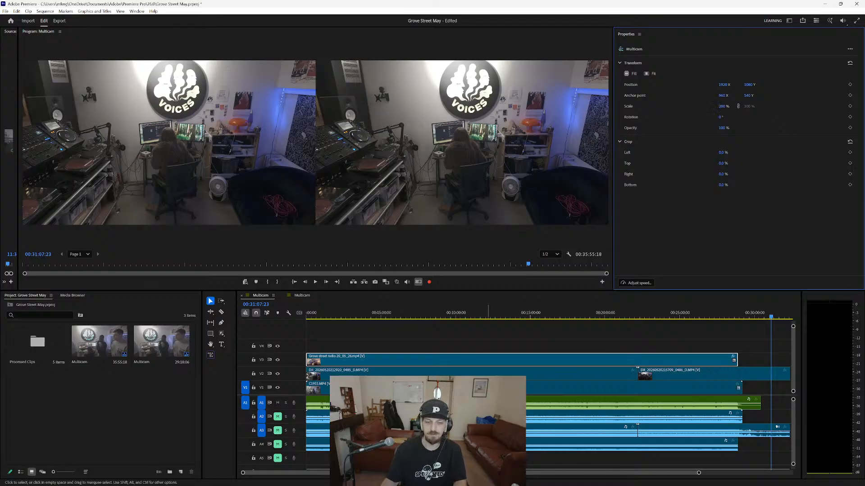
{"action": "left_click", "coordinate": [300, 296]}
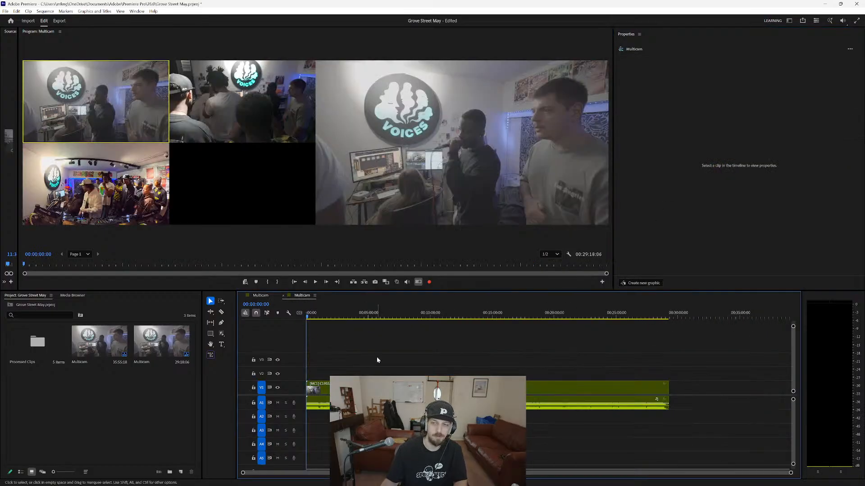
Test switching the multicam clip between the camera angles at the sequence start, ending on camera 1.
{"action": "key", "text": "2"}
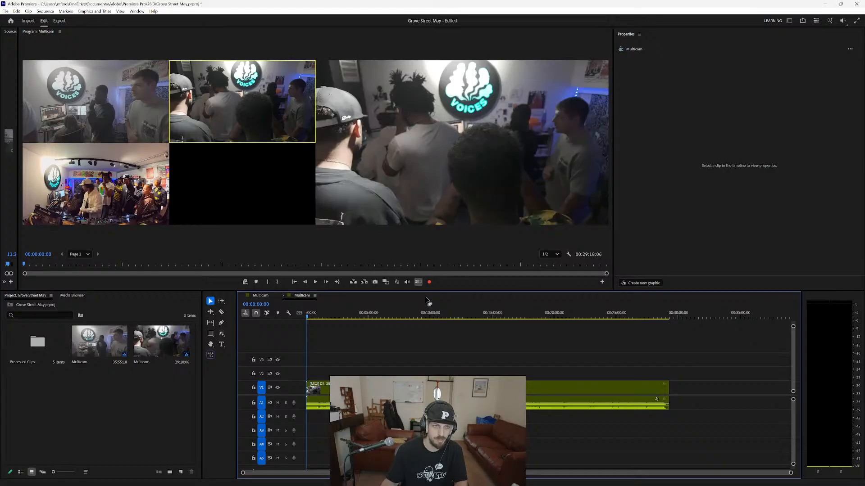
{"action": "key", "text": "3"}
{"action": "key", "text": "2"}
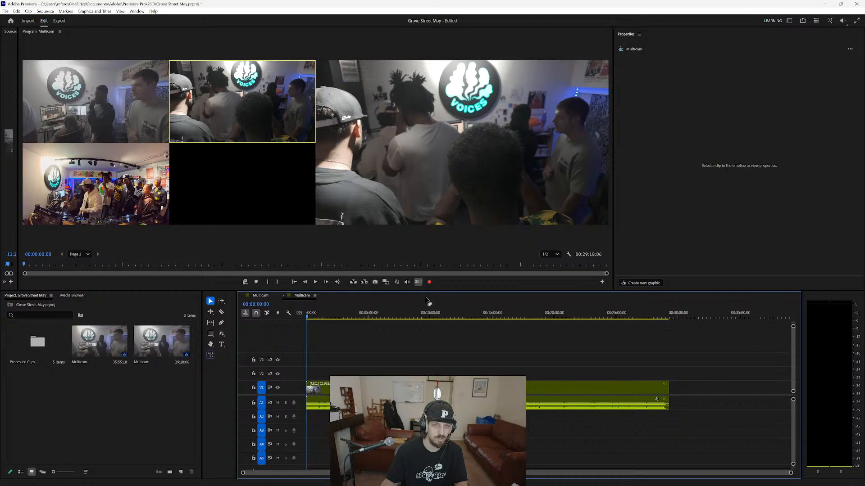
{"action": "key", "text": "3"}
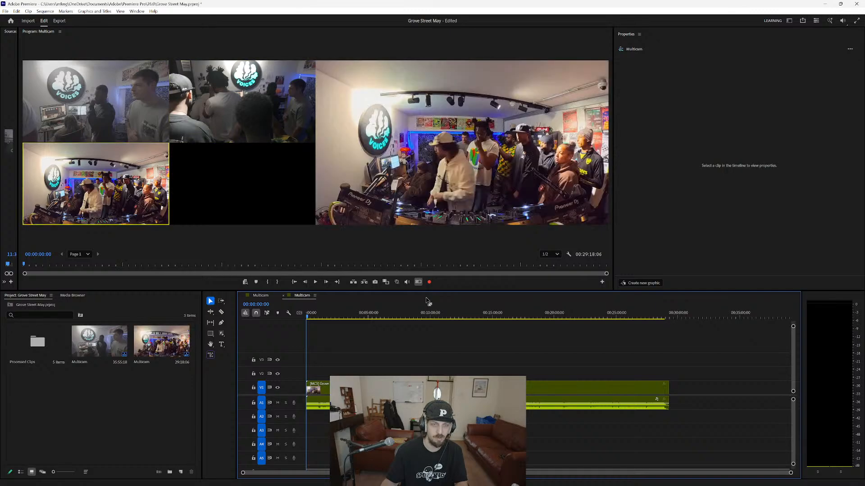
{"action": "key", "text": "4"}
{"action": "key", "text": "2"}
{"action": "key", "text": "1"}
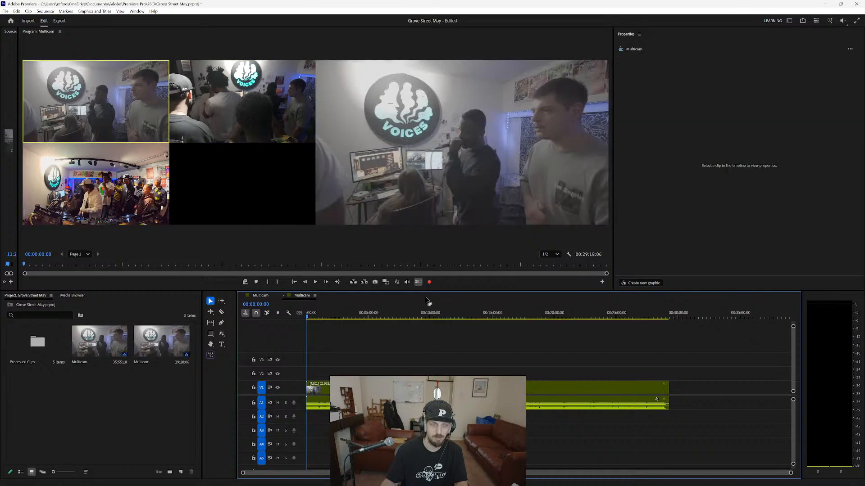
{"action": "key", "text": "2"}
{"action": "key", "text": "3"}
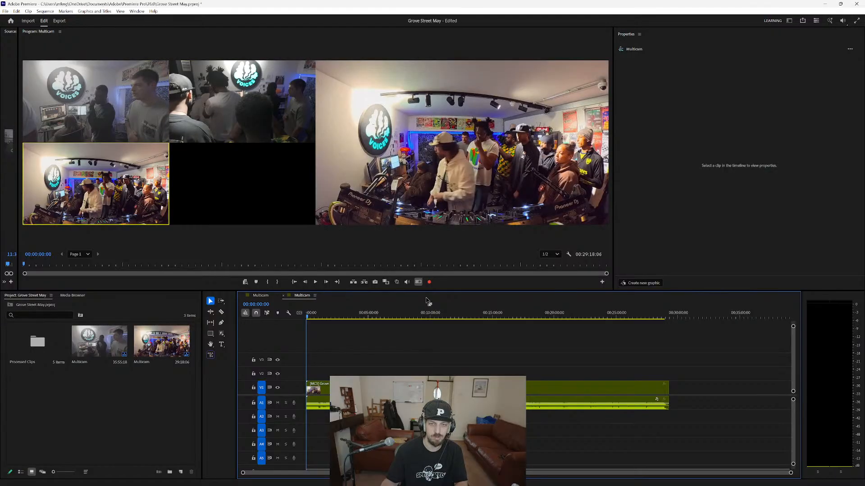
{"action": "key", "text": "2"}
{"action": "key", "text": "1"}
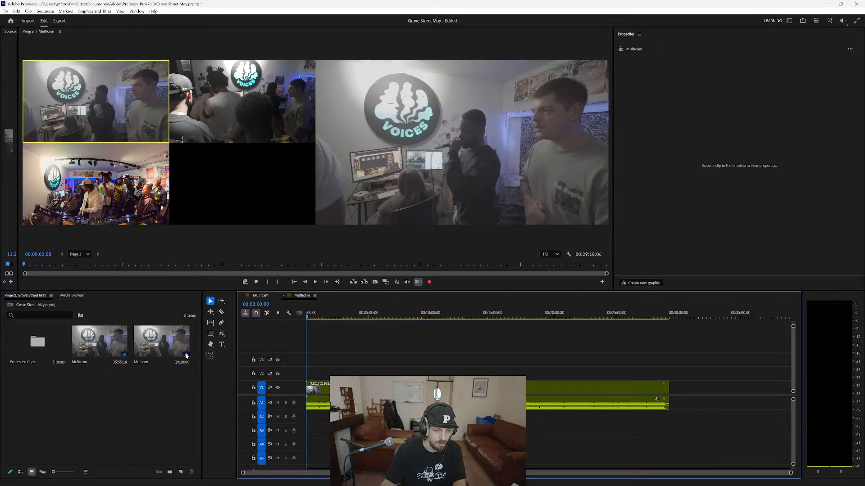
Rename the 29:18:06 editing sequence in the project as "Rolling Edit".
{"action": "right_click", "coordinate": [144, 363]}
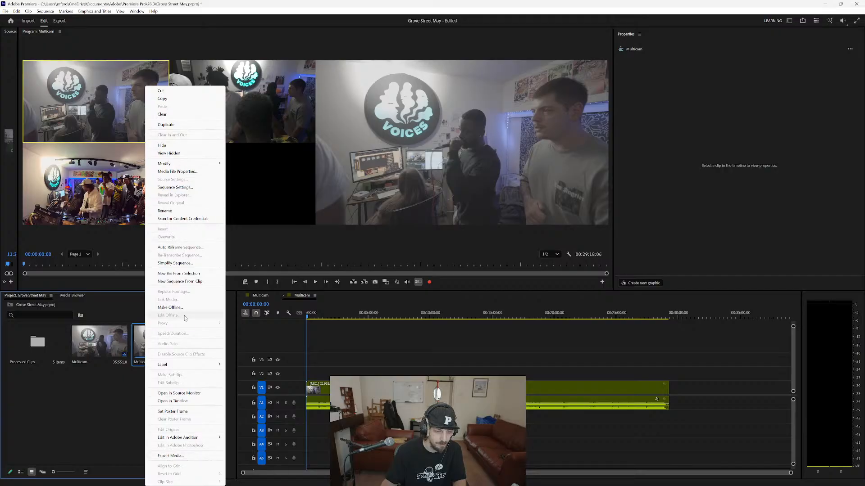
{"action": "left_click", "coordinate": [174, 210]}
{"action": "type", "text": "Rol"}
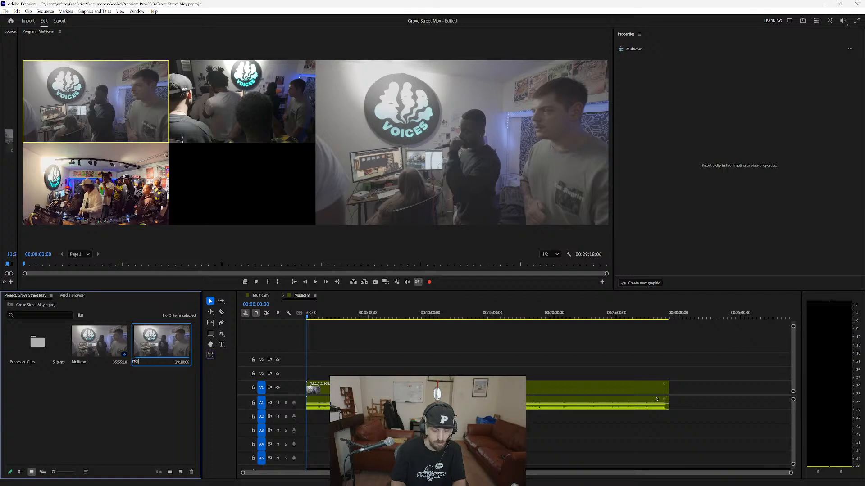
{"action": "type", "text": "ling Edit"}
{"action": "key", "text": "Return"}
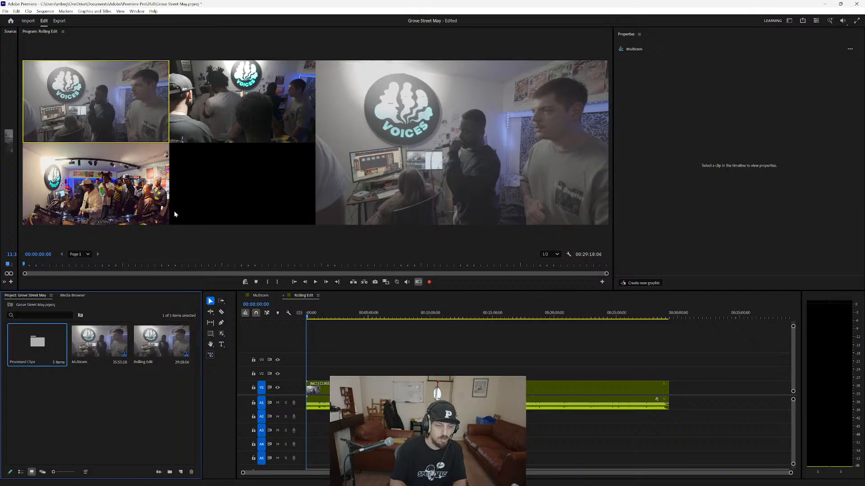
{"action": "left_click", "coordinate": [139, 415]}
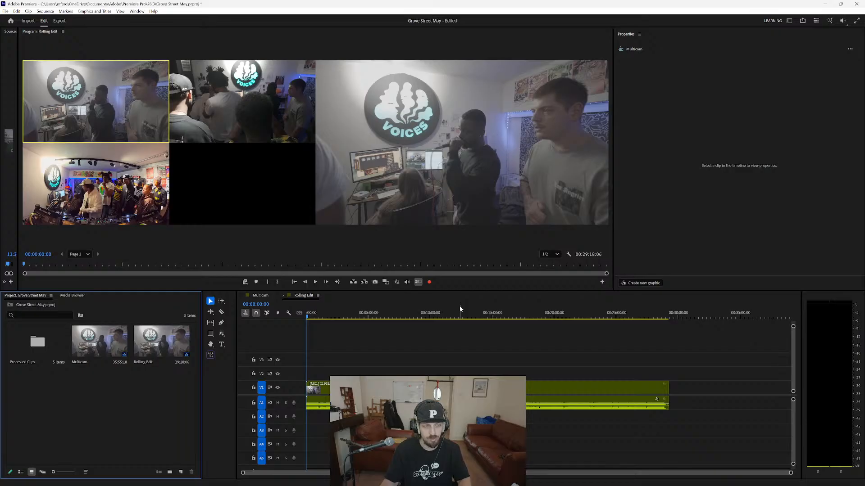
Turn on multi-camera recording and play Rolling Edit from the start, cutting live to camera 3, 1, 3 and 1 from about 00:01:27.
{"action": "left_click", "coordinate": [429, 282]}
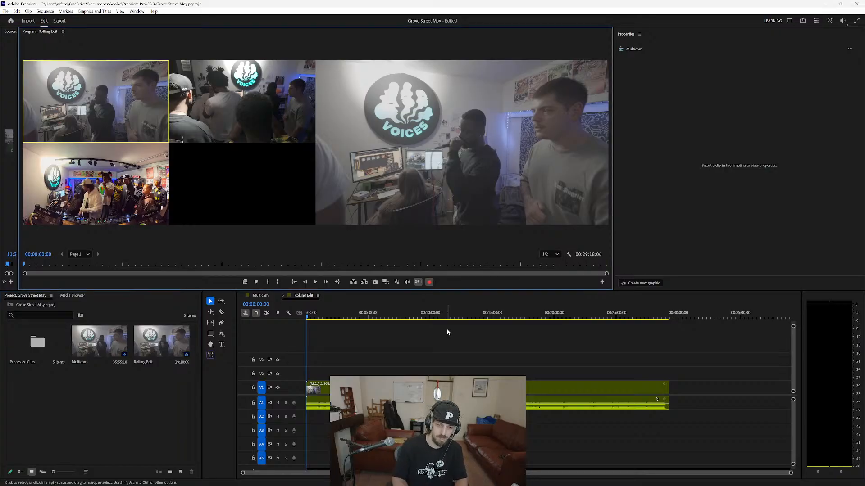
{"action": "key", "text": "space"}
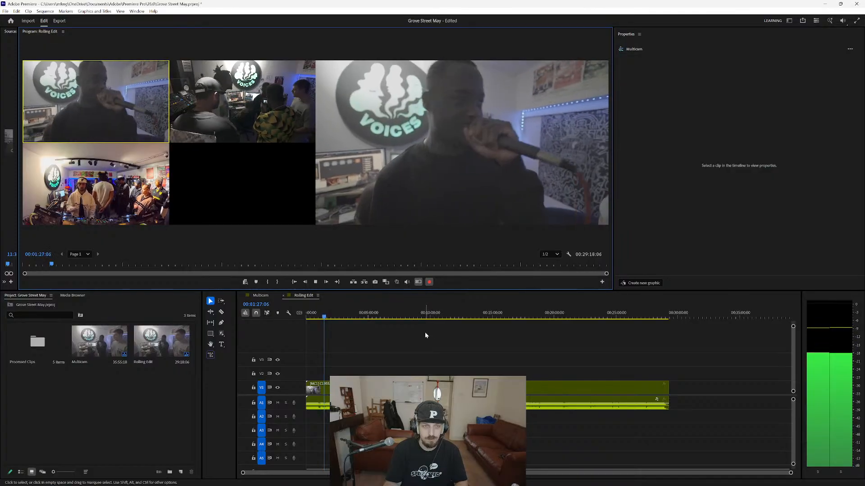
{"action": "key", "text": "3"}
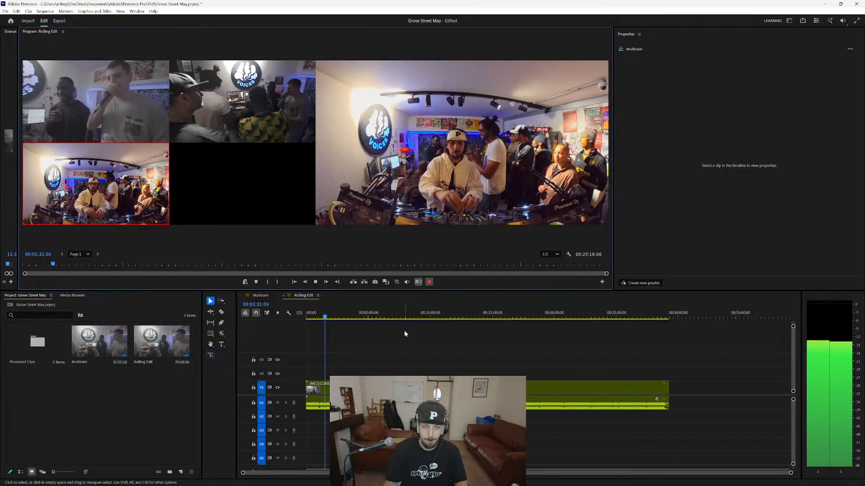
{"action": "key", "text": "1"}
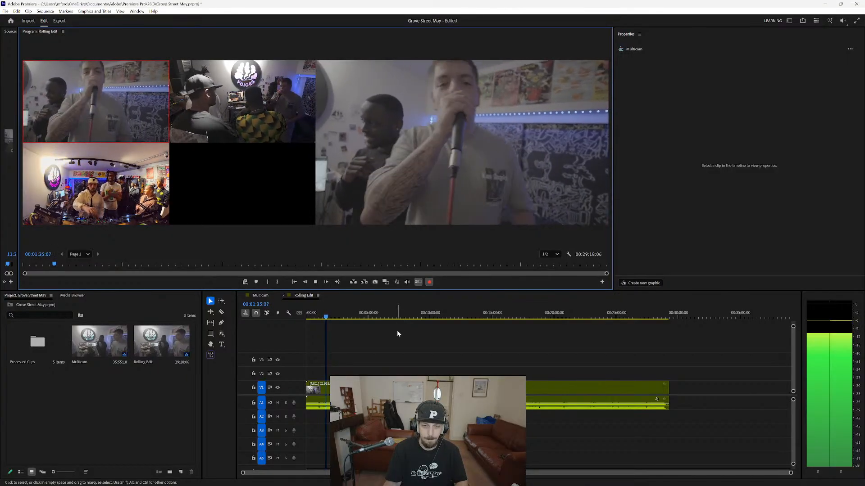
{"action": "key", "text": "3"}
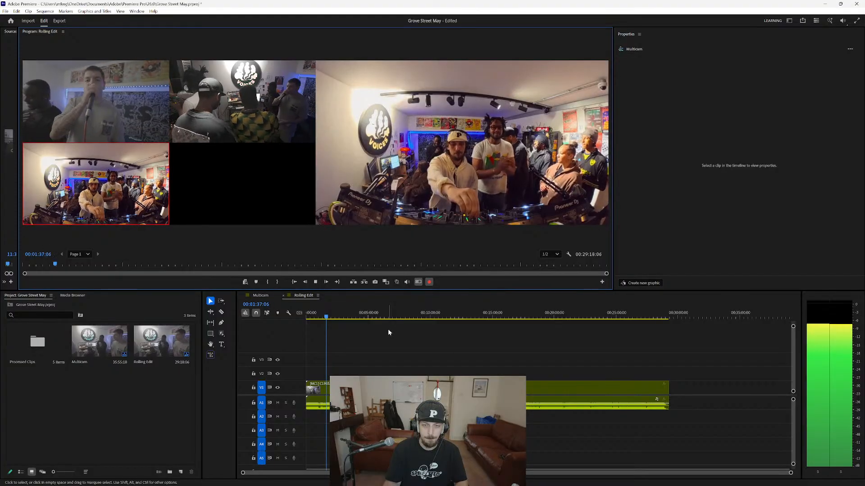
{"action": "key", "text": "1"}
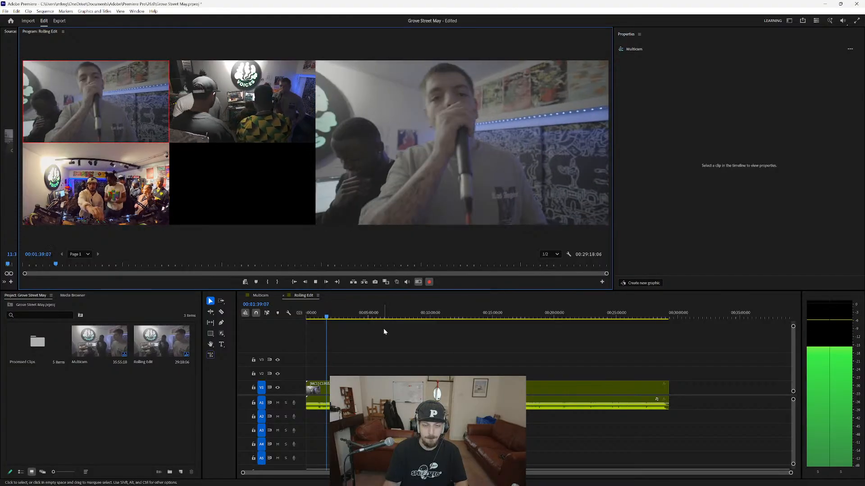
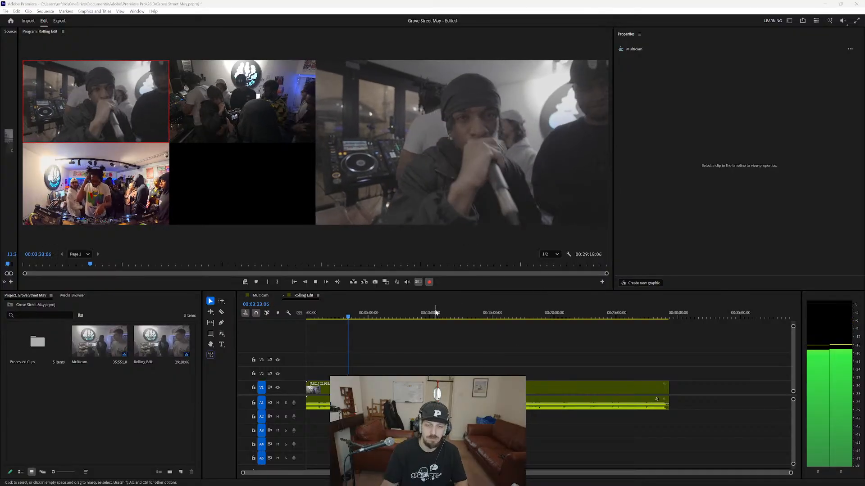
Continue the live multicam recording from about 00:03:25, cutting to camera 2, 1, 3, 1, 3, 2 and 1, and stop at about 00:03:58.
{"action": "left_click", "coordinate": [442, 238]}
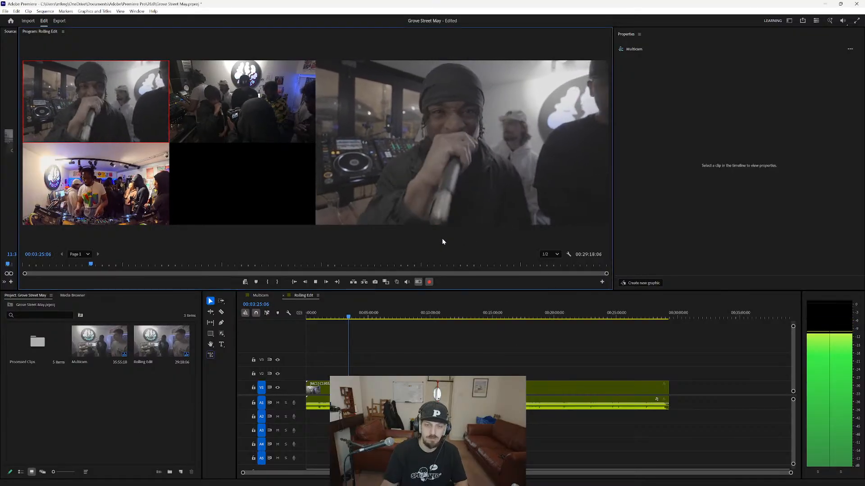
{"action": "key", "text": "2"}
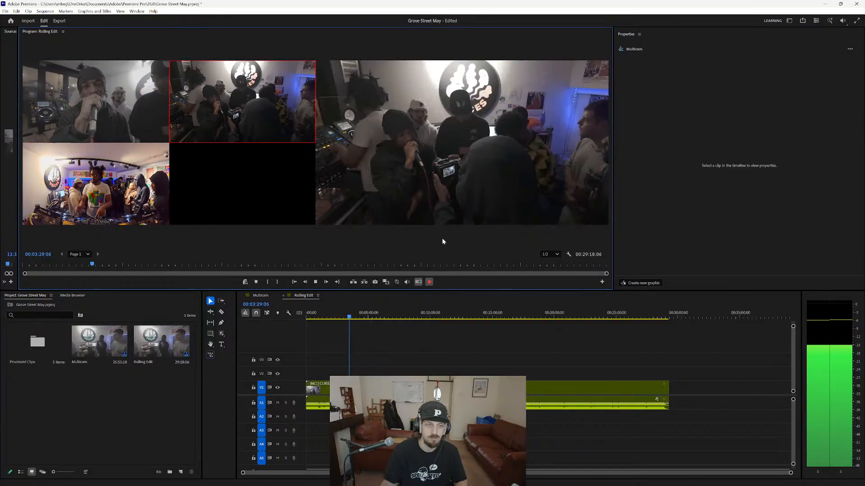
{"action": "key", "text": "1"}
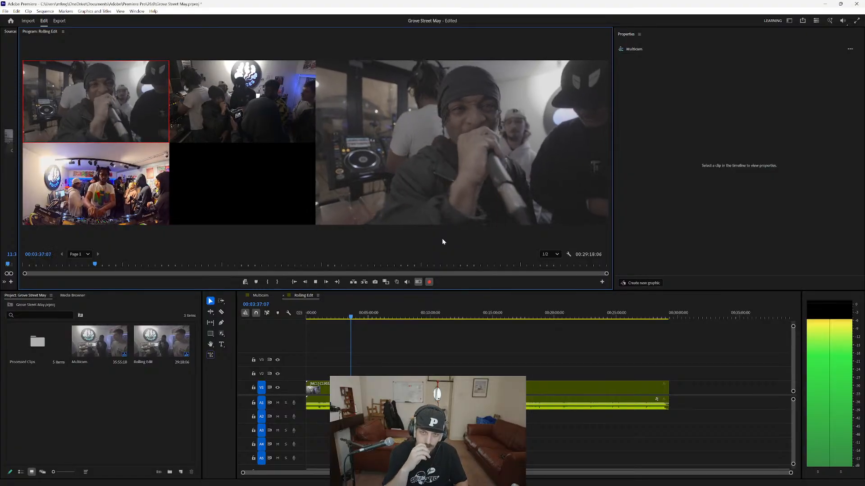
{"action": "key", "text": "3"}
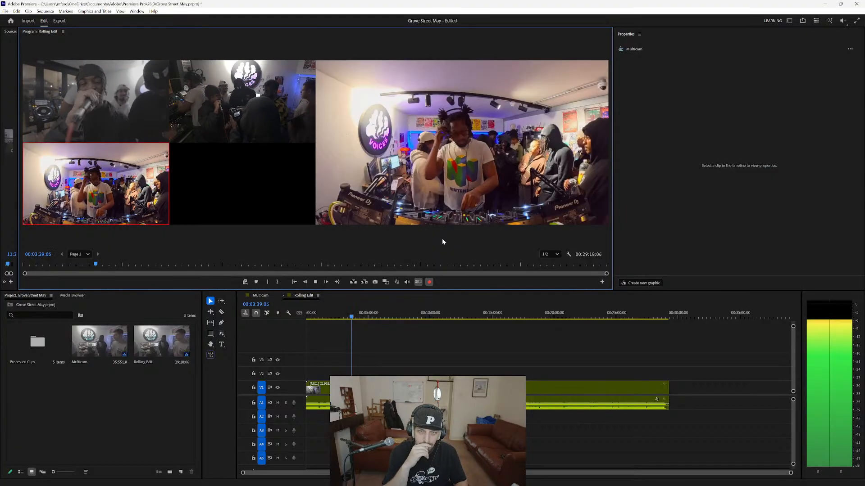
{"action": "key", "text": "1"}
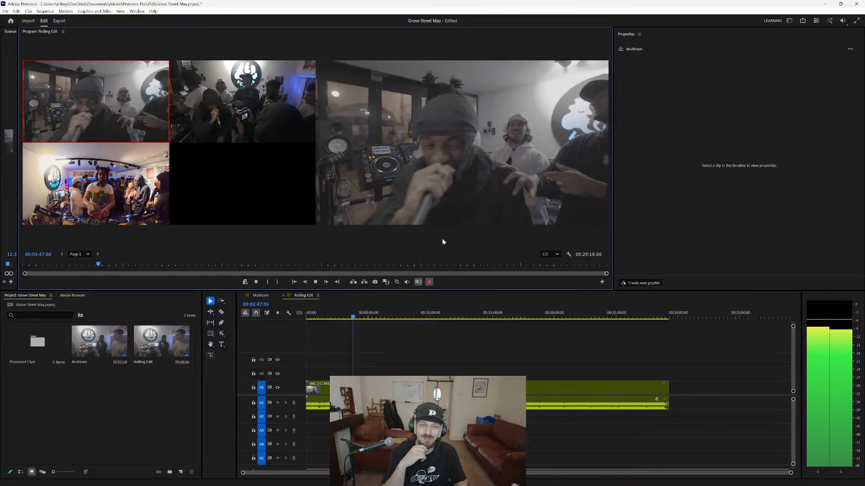
{"action": "key", "text": "3"}
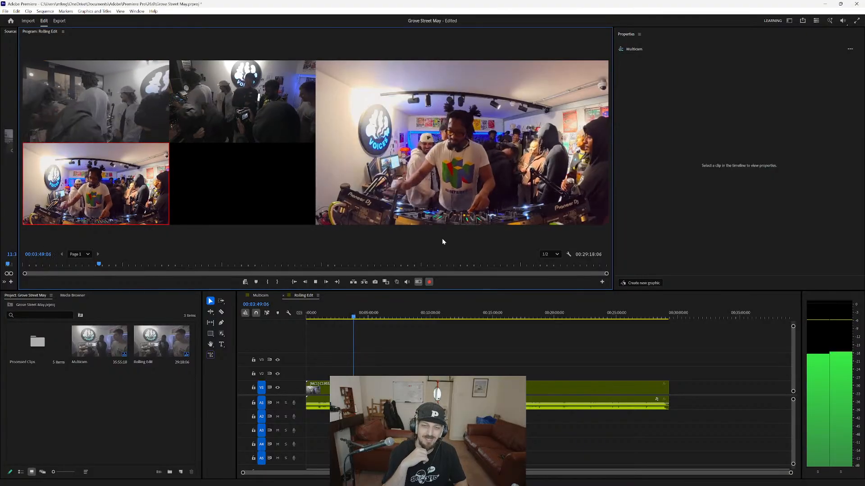
{"action": "key", "text": "2"}
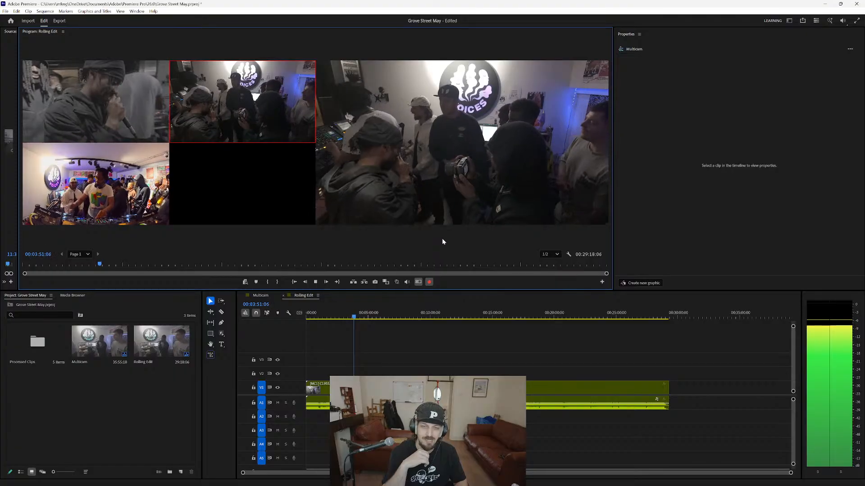
{"action": "key", "text": "1"}
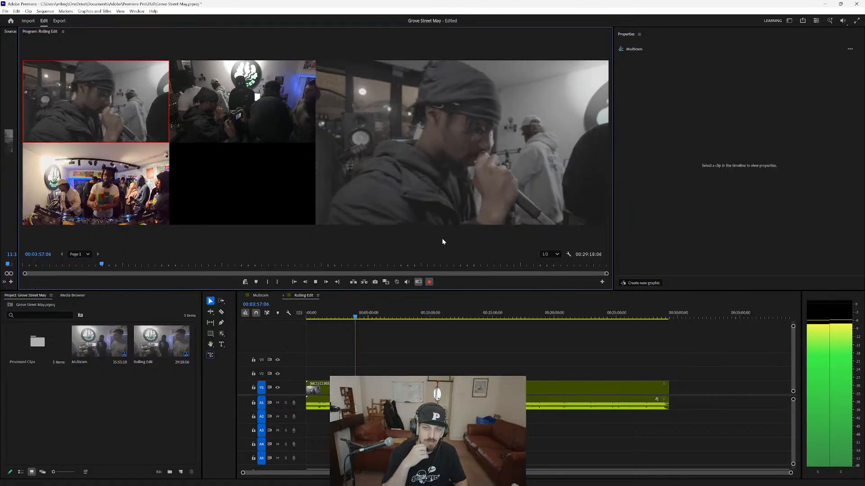
{"action": "key", "text": "space"}
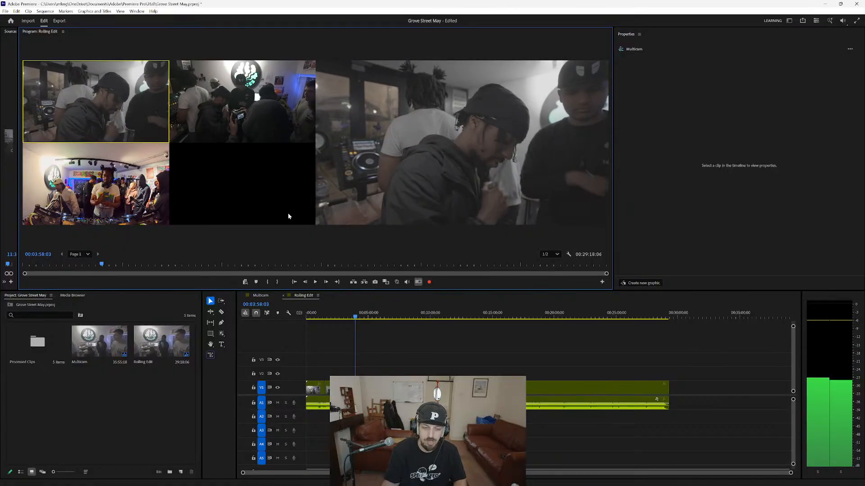
Review the recorded camera cuts by playing Rolling Edit from about 00:01:26 to 00:01:34.
{"action": "scroll", "coordinate": [338, 342], "scroll_direction": "up", "scroll_amount": 5}
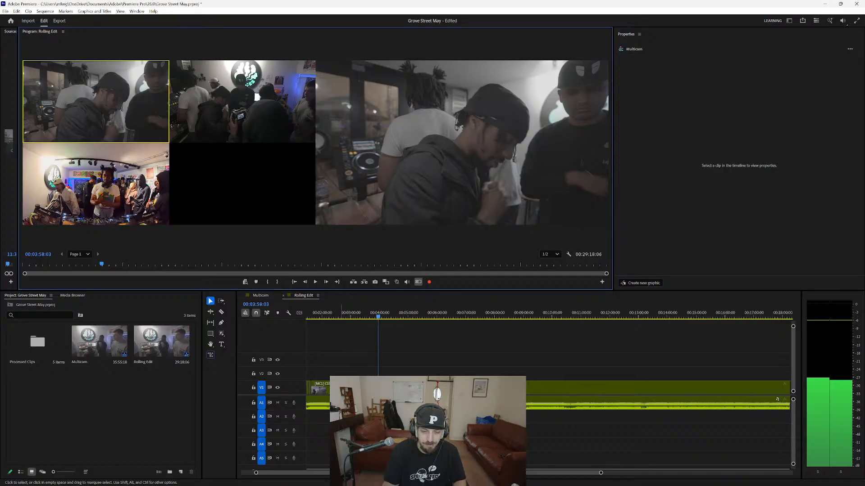
{"action": "left_click_drag", "start_coordinate": [339, 477], "coordinate": [326, 477]}
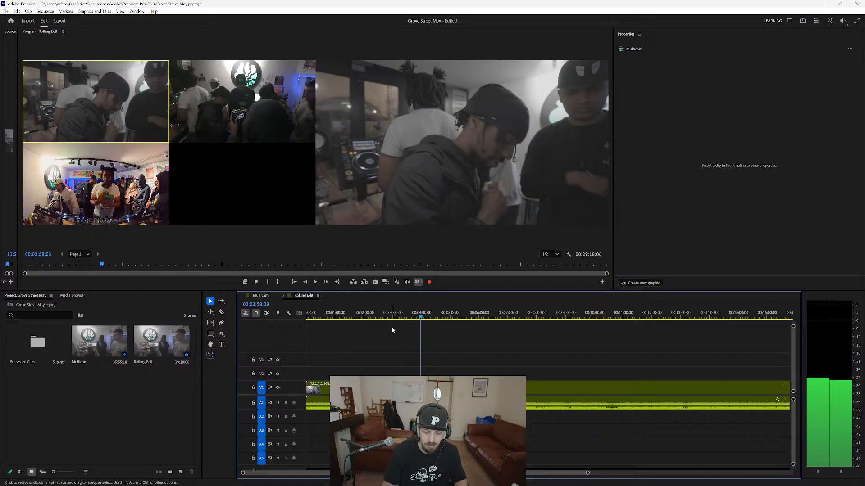
{"action": "key", "text": "="}
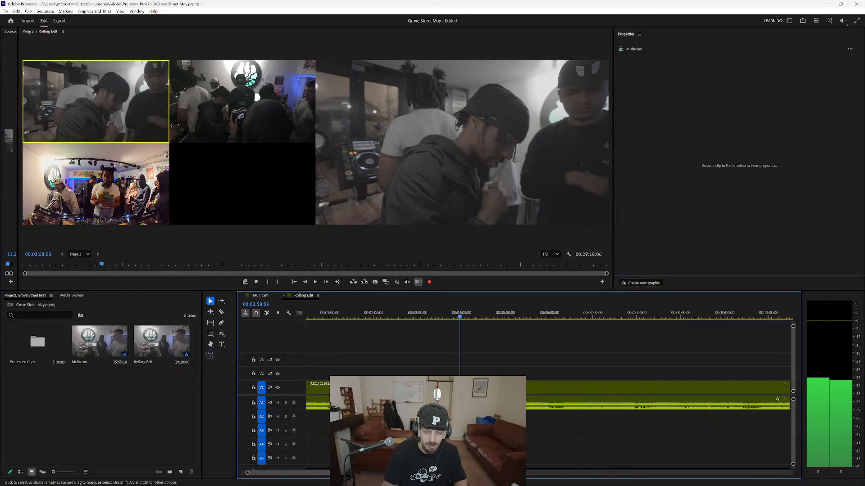
{"action": "scroll", "coordinate": [349, 388], "scroll_direction": "up", "scroll_amount": 10}
{"action": "left_click", "coordinate": [353, 318]}
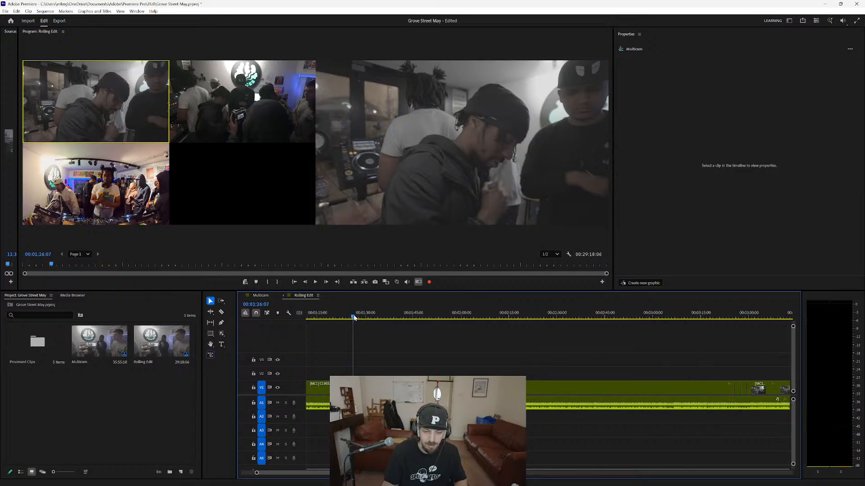
{"action": "key", "text": "space"}
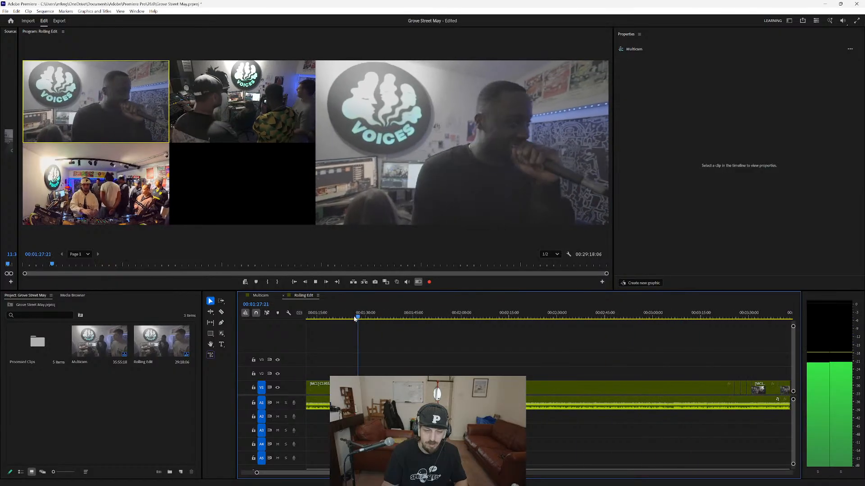
{"action": "key", "text": "3"}
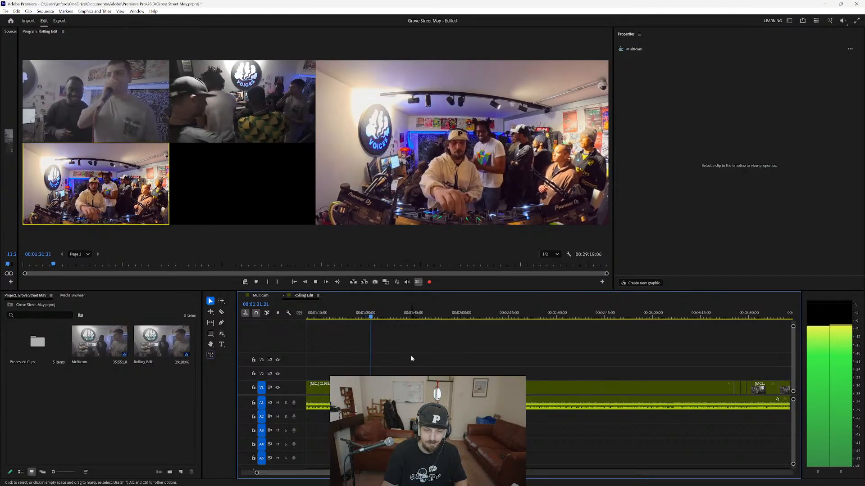
{"action": "key", "text": "1"}
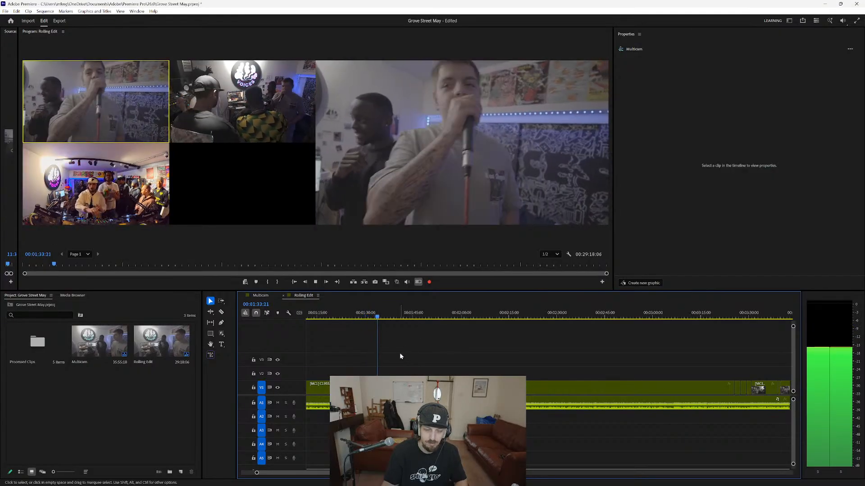
{"action": "key", "text": "space"}
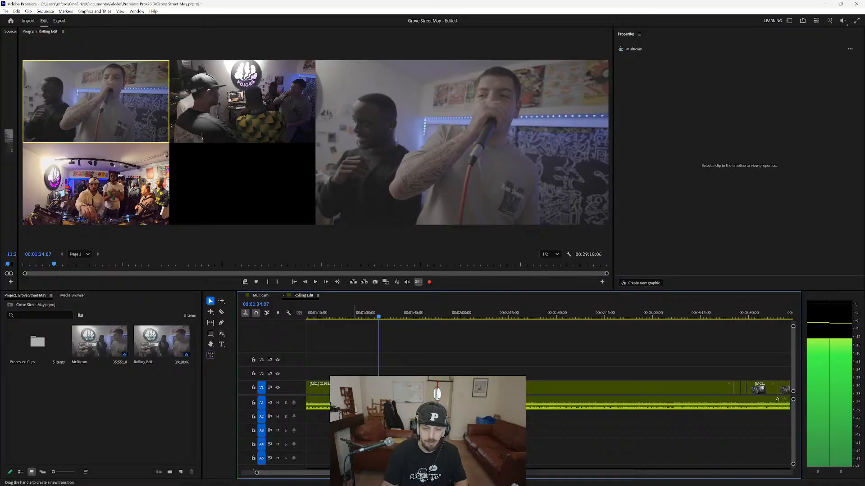
Compare the Multicam sequence with Rolling Edit, selecting May Grove Street.wav on A1, and return to Rolling Edit with the playhead at about 00:03:50.
{"action": "double_click", "coordinate": [347, 388]}
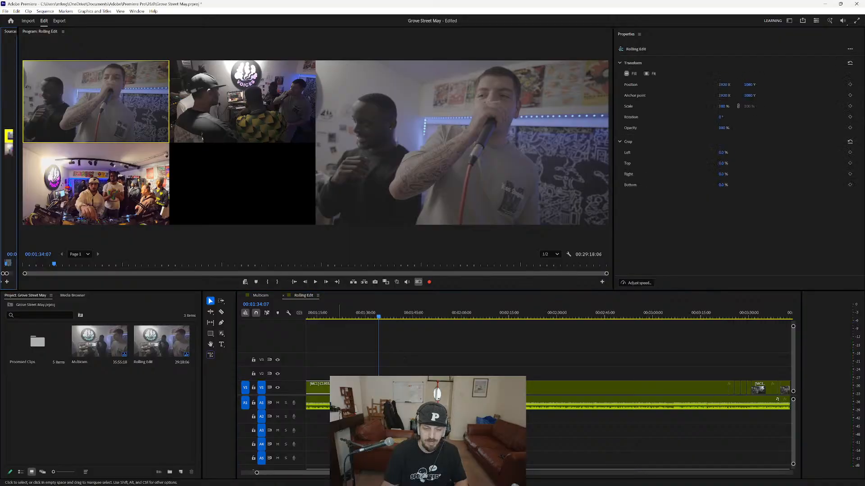
{"action": "left_click", "coordinate": [260, 296]}
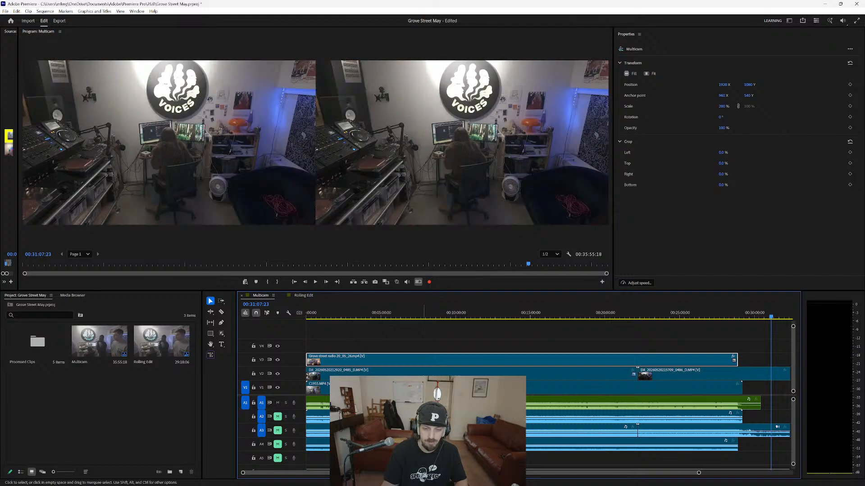
{"action": "left_click", "coordinate": [303, 296]}
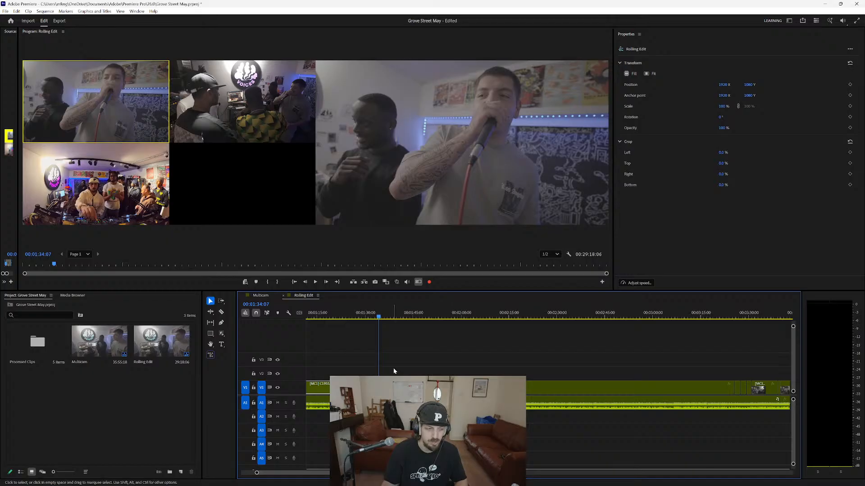
{"action": "scroll", "coordinate": [409, 392], "scroll_direction": "down", "scroll_amount": 1}
{"action": "scroll", "coordinate": [409, 392], "scroll_direction": "down", "scroll_amount": 1}
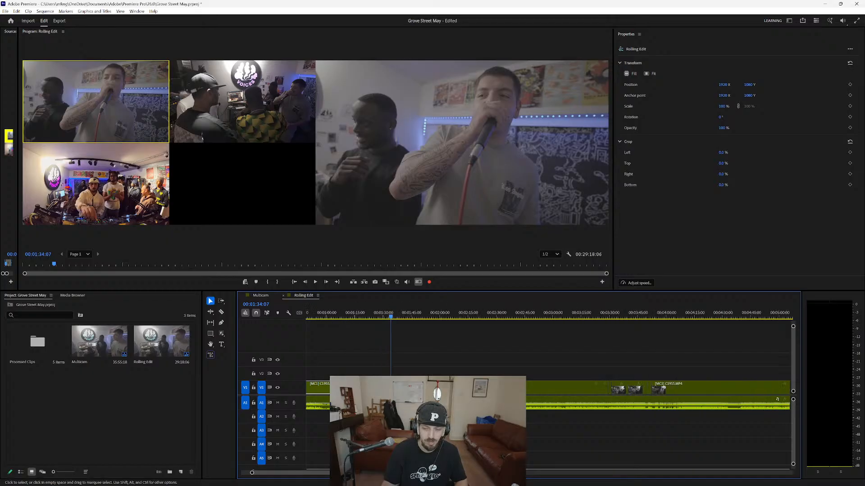
{"action": "scroll", "coordinate": [409, 391], "scroll_direction": "down", "scroll_amount": 3}
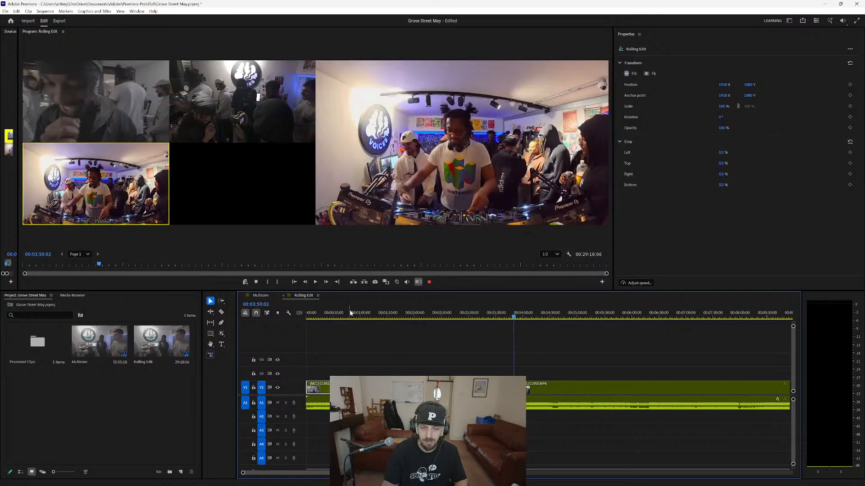
{"action": "left_click", "coordinate": [261, 295]}
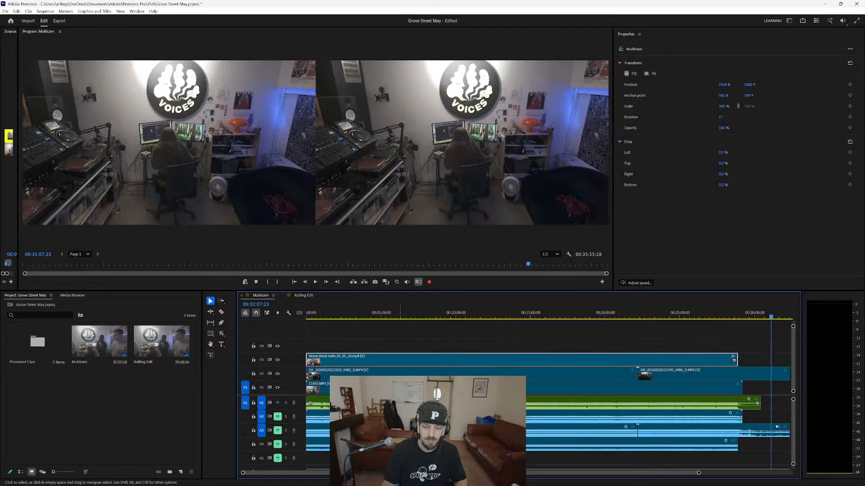
{"action": "left_click", "coordinate": [409, 403]}
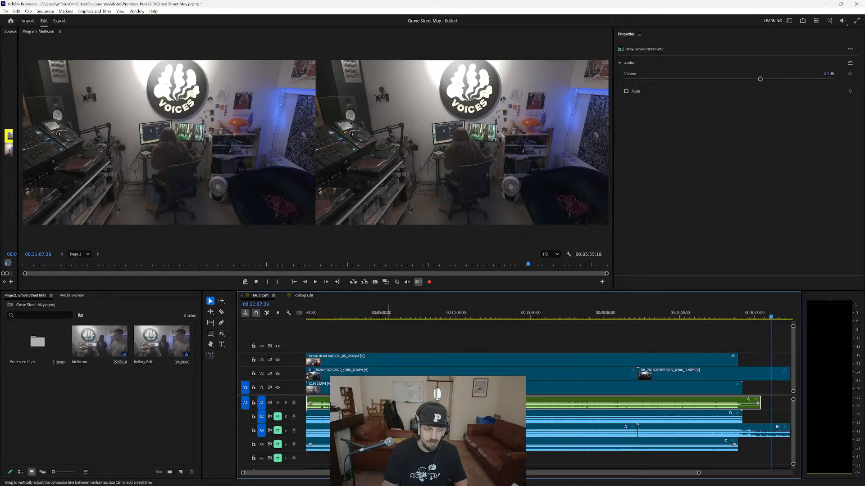
{"action": "left_click", "coordinate": [309, 297]}
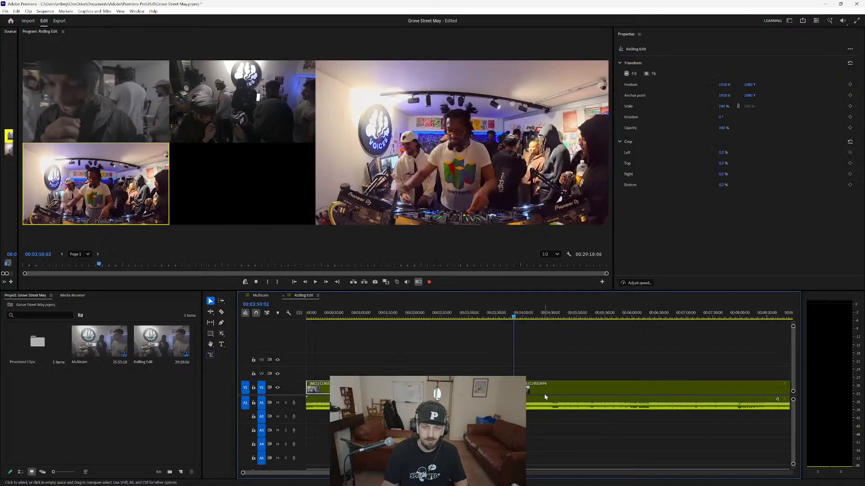
Play Rolling Edit from about 00:03:50, turn multi-camera recording back on at about 00:04:05 and cut live between cameras 2, 3 and 1.
{"action": "key", "text": "space"}
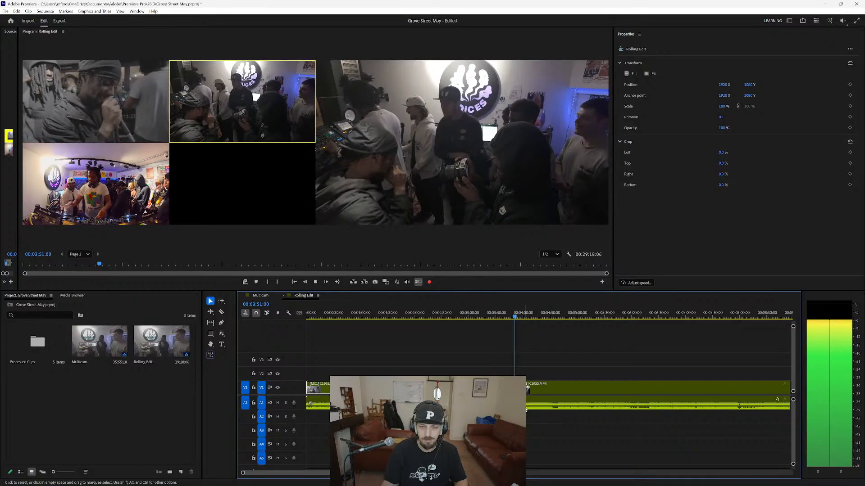
{"action": "scroll", "coordinate": [541, 426], "scroll_direction": "up", "scroll_amount": 2}
{"action": "scroll", "coordinate": [509, 425], "scroll_direction": "up", "scroll_amount": 2}
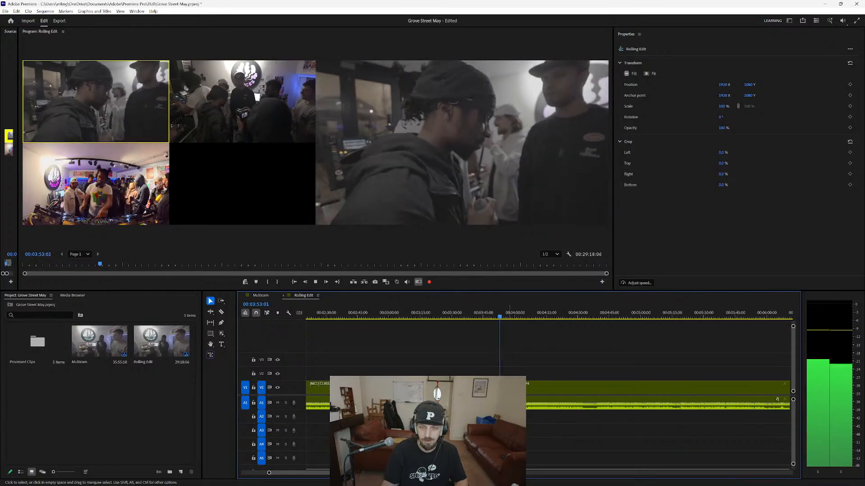
{"action": "left_click", "coordinate": [428, 282]}
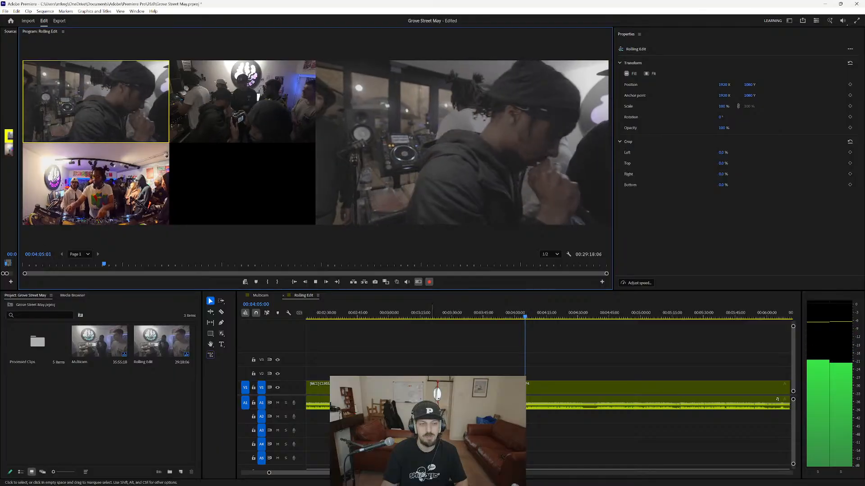
{"action": "left_click", "coordinate": [257, 96]}
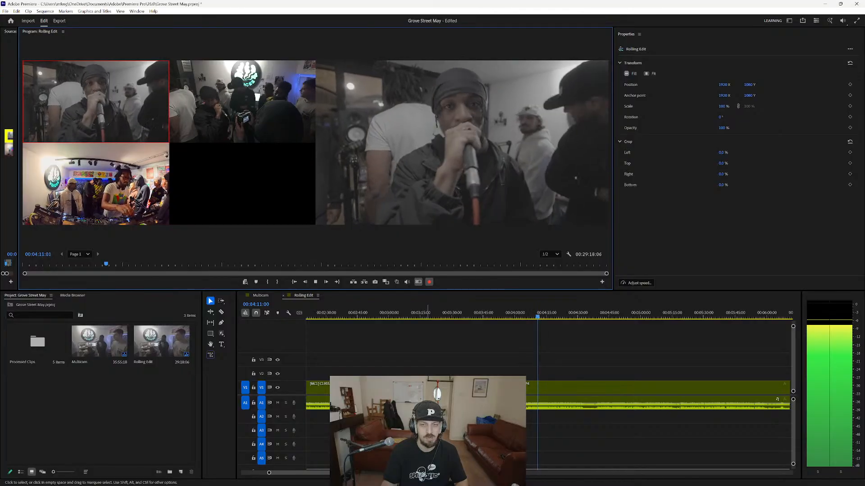
{"action": "key", "text": "3"}
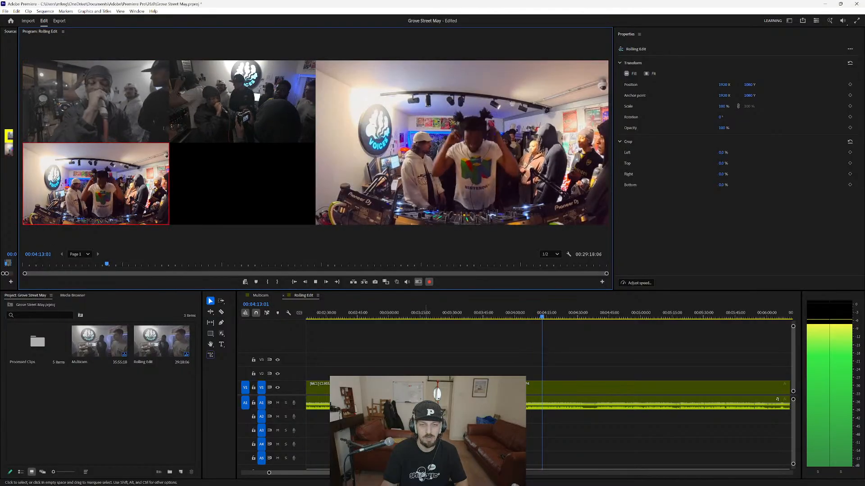
{"action": "key", "text": "1"}
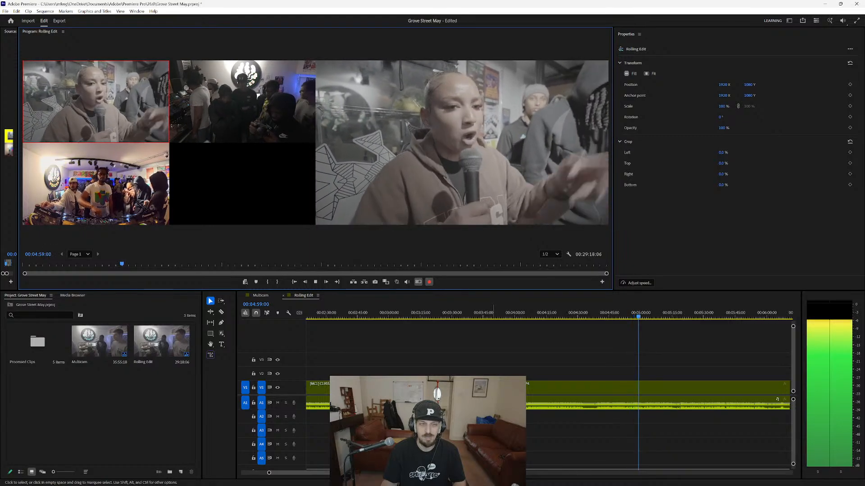
{"action": "key", "text": "3"}
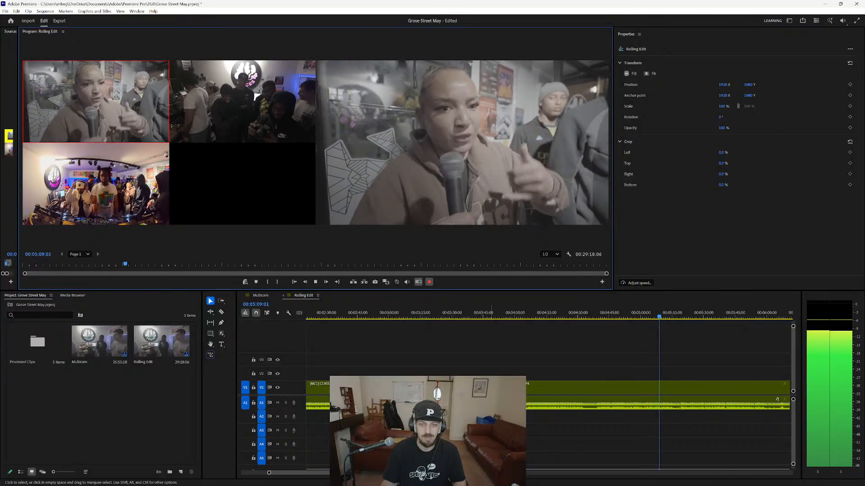
Pause Rolling Edit at about 00:05:20, resume playback with multi-camera recording on, and cut live between cameras 1, 2 and 3 to about 00:05:57.
{"action": "key", "text": "space"}
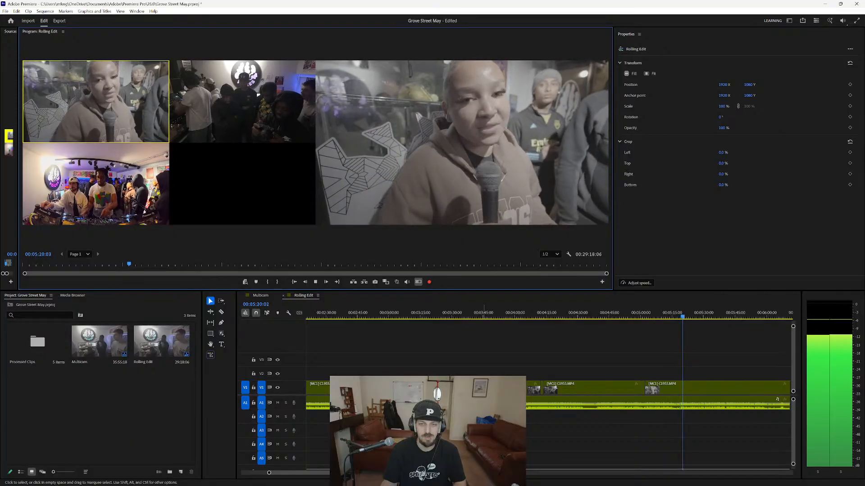
{"action": "key", "text": "space"}
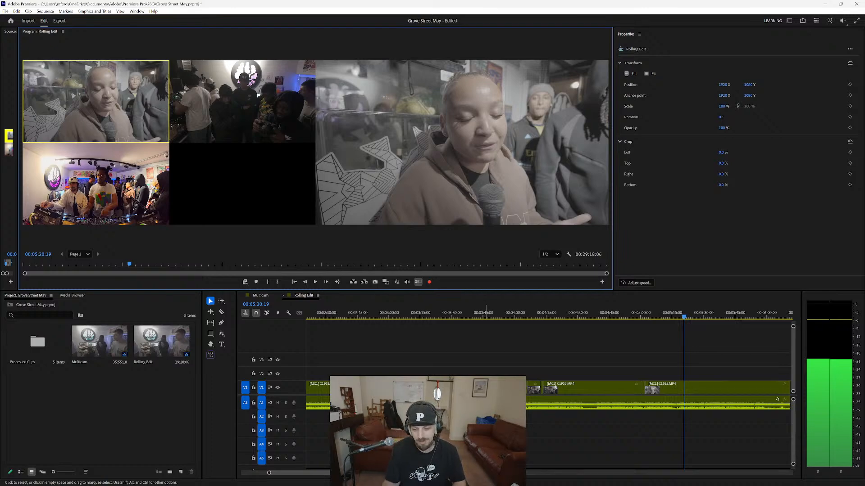
{"action": "key", "text": "space"}
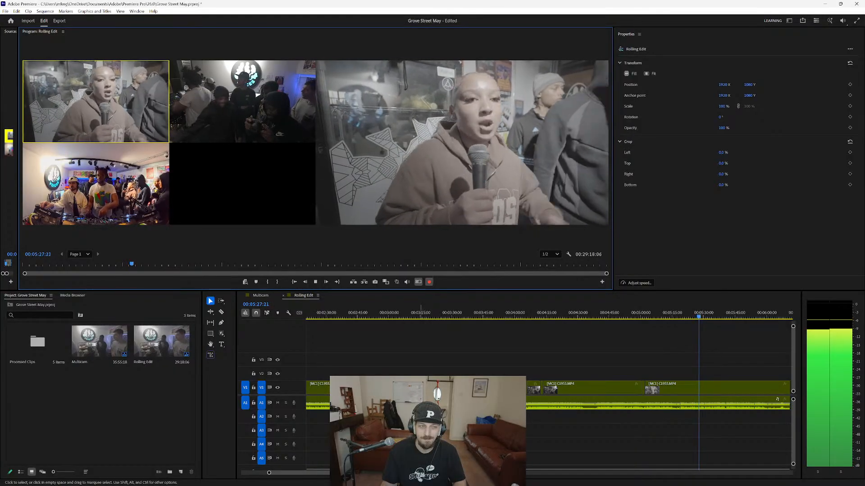
{"action": "key", "text": "1"}
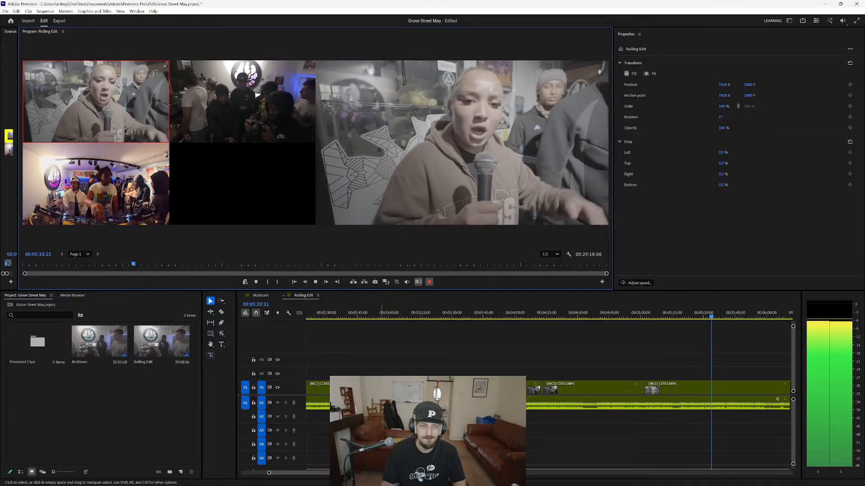
{"action": "key", "text": "2"}
{"action": "key", "text": "1"}
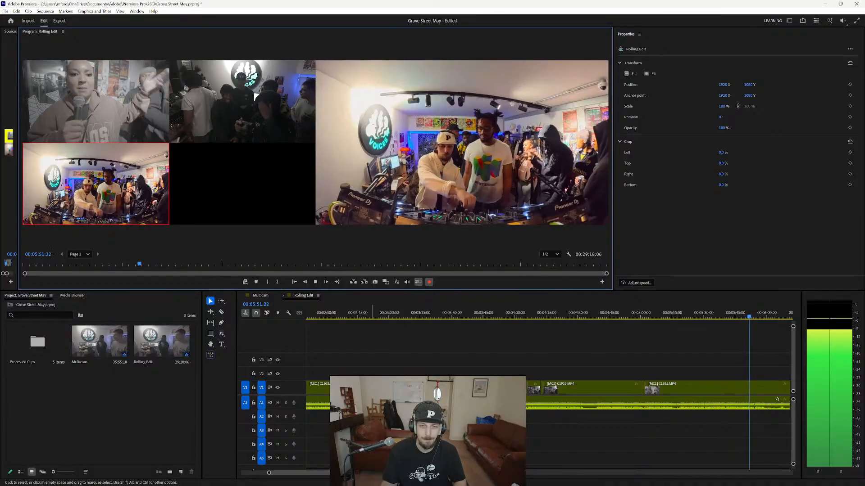
{"action": "key", "text": "1"}
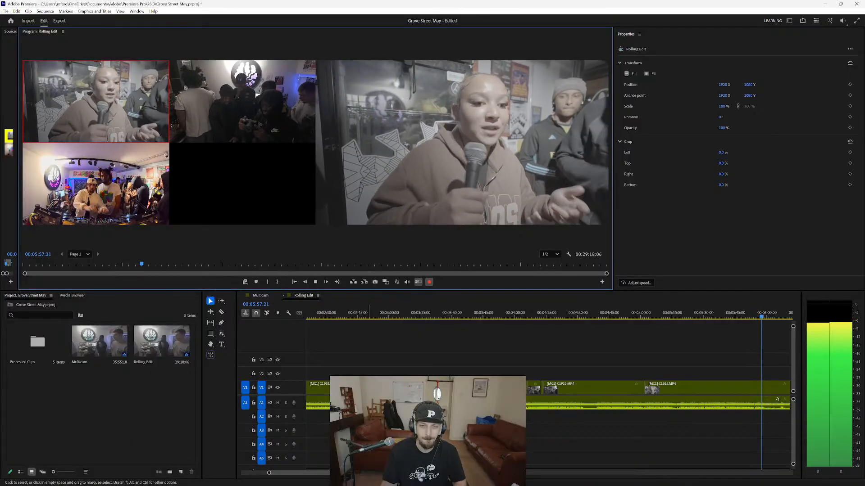
{"action": "right_click", "coordinate": [369, 403]}
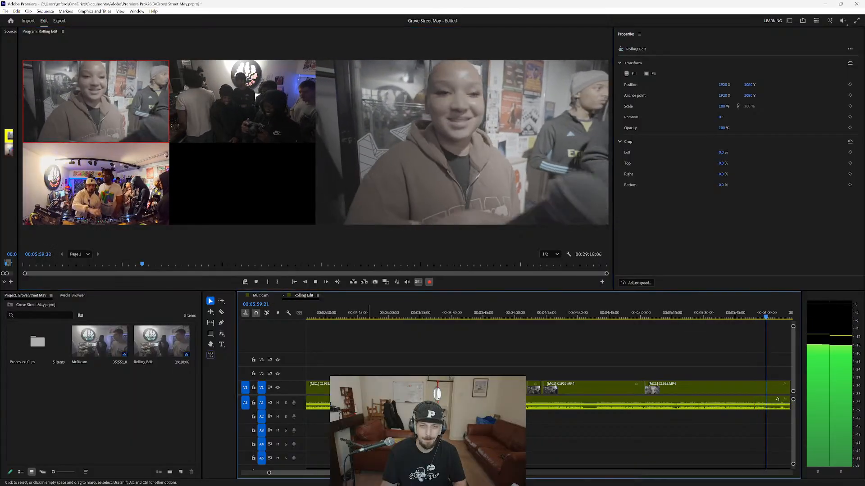
{"action": "left_click", "coordinate": [369, 428]}
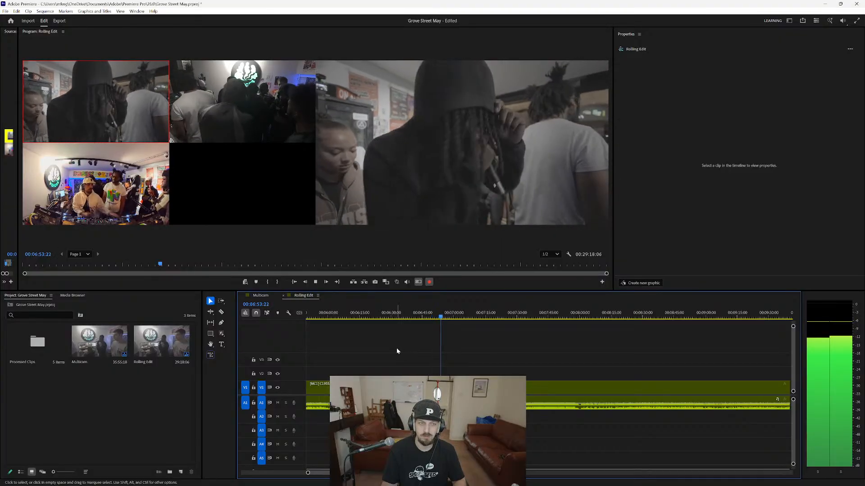
Cut live to camera 2, 1, 2, 1, 3 and 1 from about 00:06:54 to just after 00:07:13.
{"action": "key", "text": "2"}
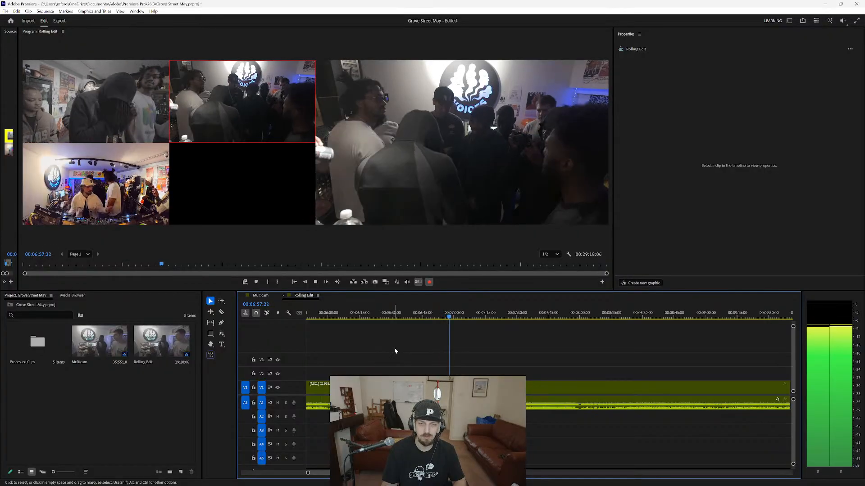
{"action": "key", "text": "1"}
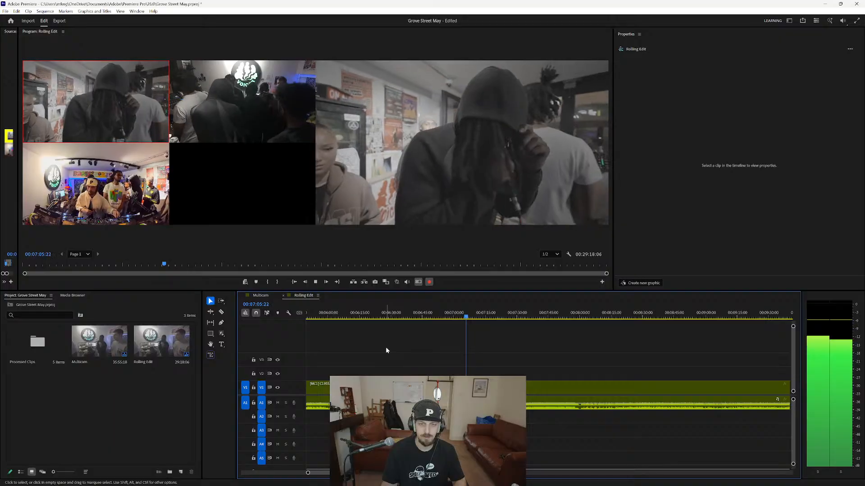
{"action": "key", "text": "2"}
{"action": "key", "text": "1"}
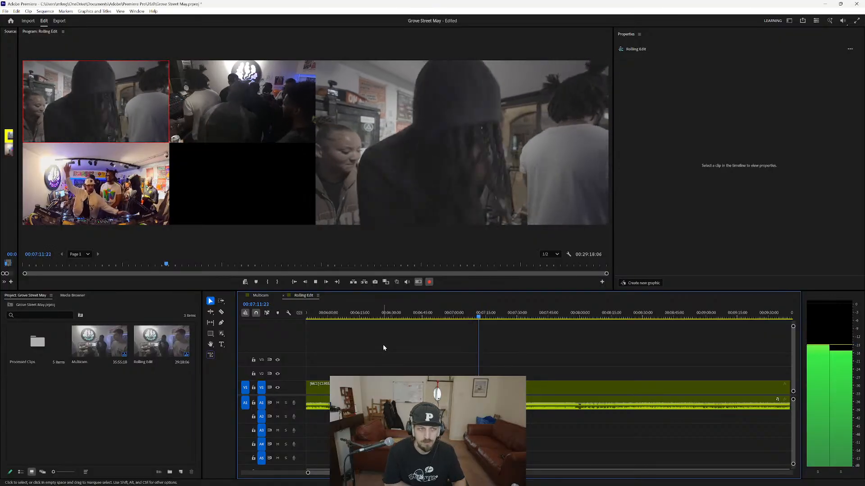
{"action": "key", "text": "3"}
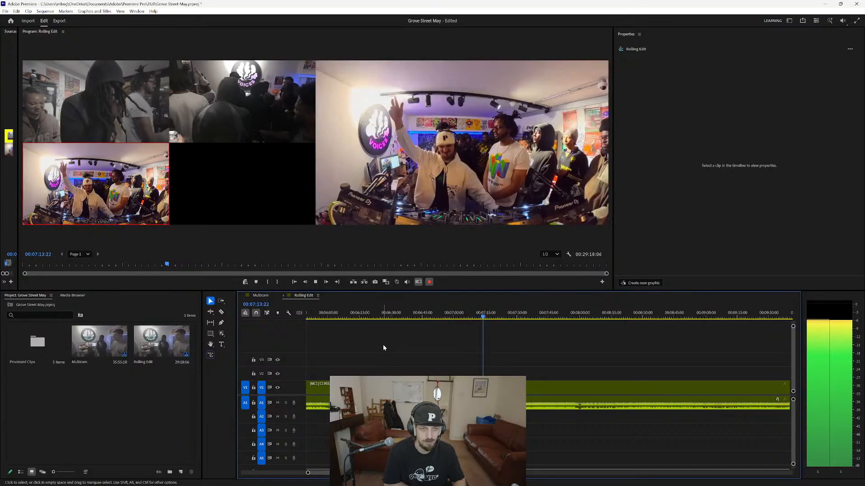
{"action": "key", "text": "1"}
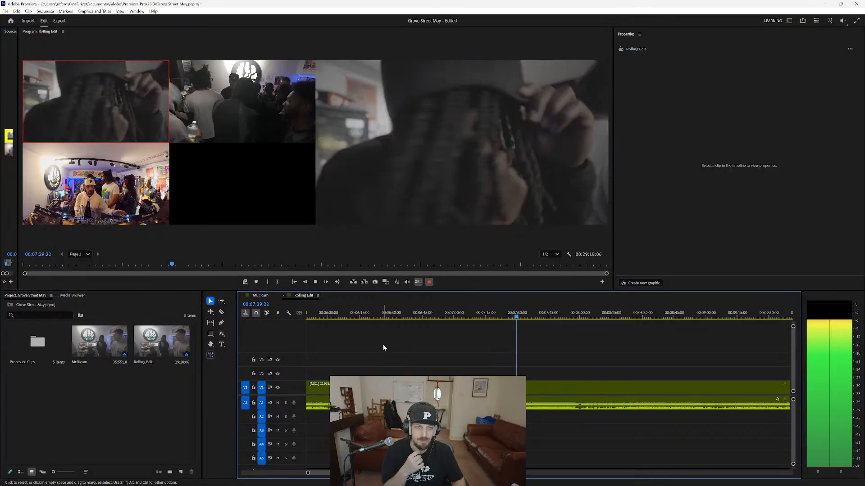
Continue the live recording from about 00:07:30, cutting to camera 2, 1, 2 and 1, and stop at about 00:08:33.
{"action": "key", "text": "2"}
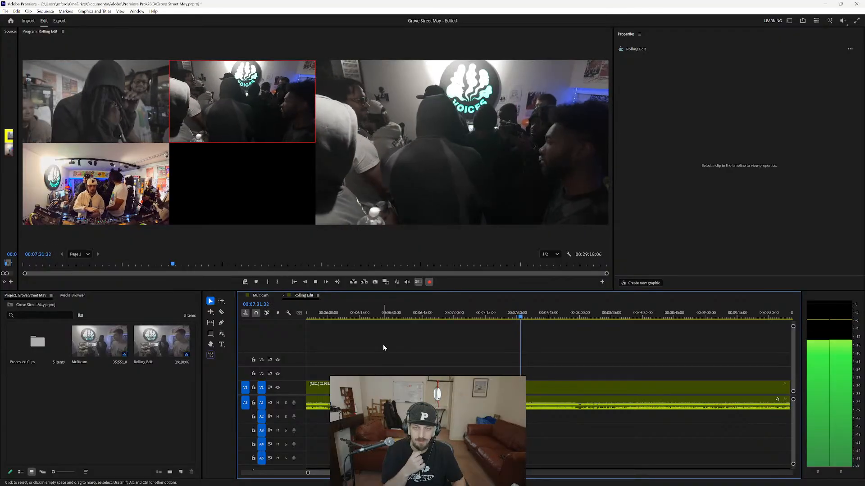
{"action": "key", "text": "1"}
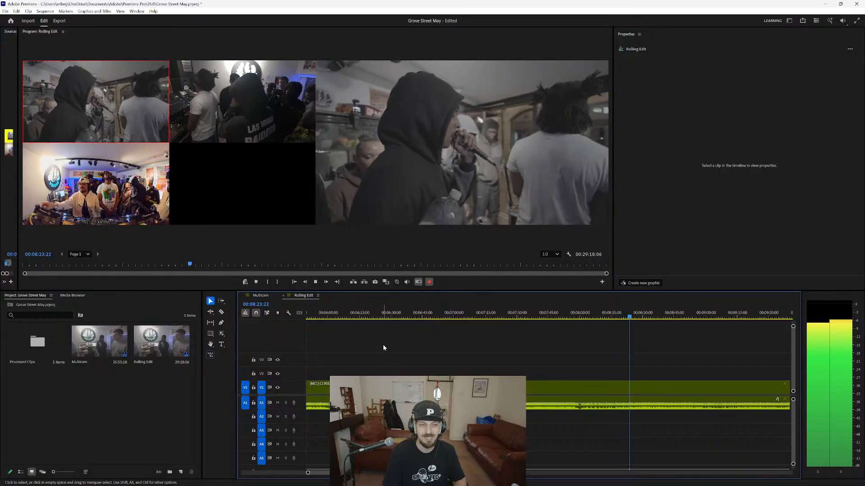
{"action": "key", "text": "2"}
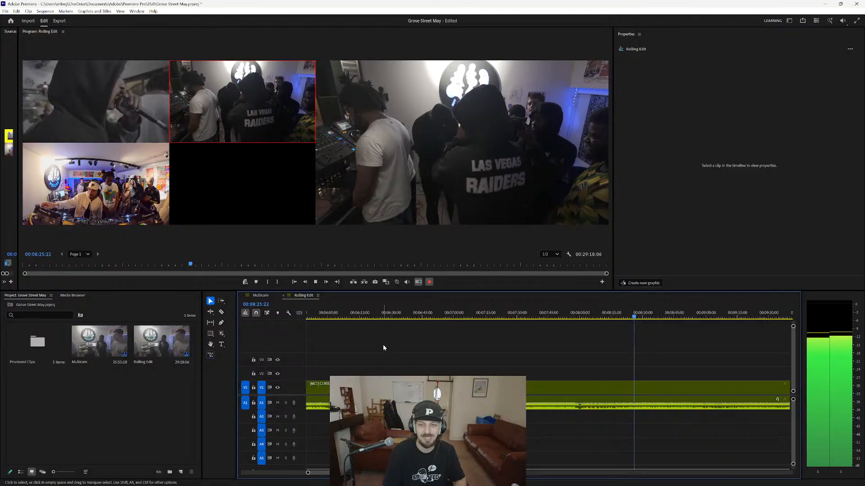
{"action": "key", "text": "1"}
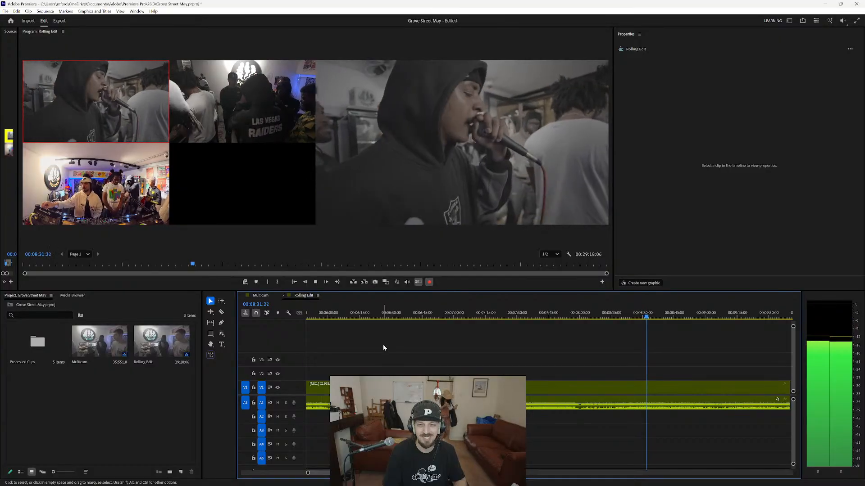
{"action": "key", "text": "space"}
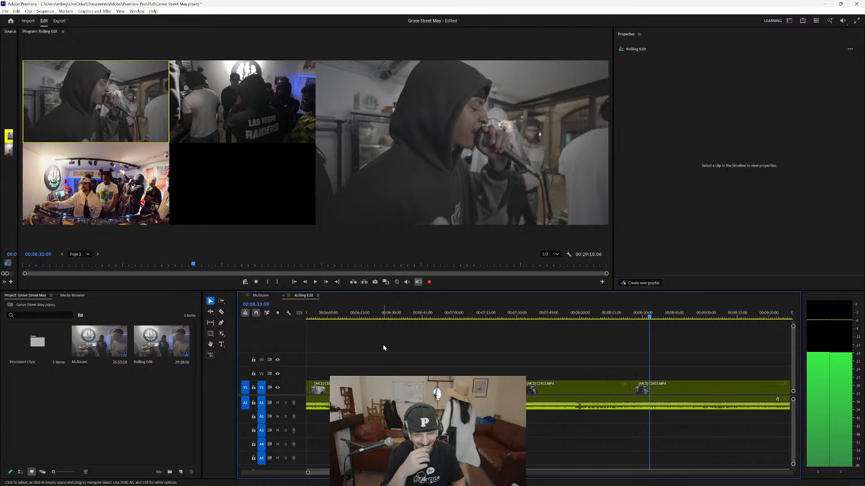
Resume playback and, from about 00:08:48, record live cuts to camera 2, 1, 3, 1, 3 and 1, stopping at about 00:09:04.
{"action": "key", "text": "space"}
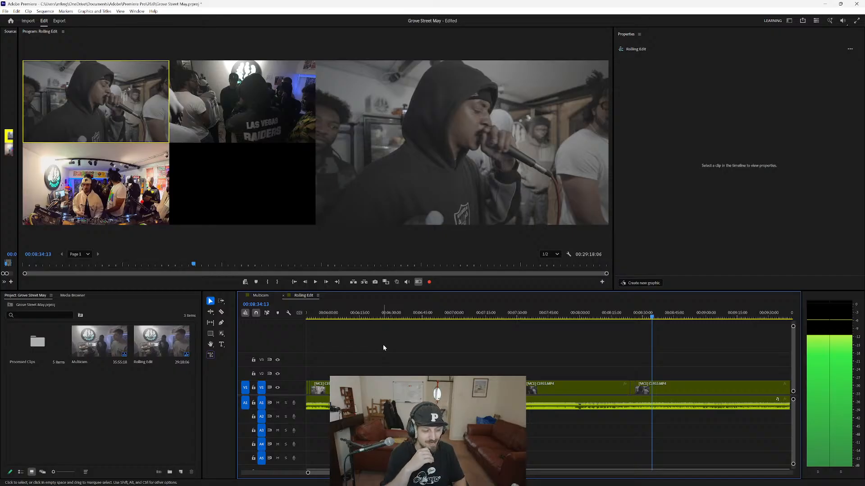
{"action": "key", "text": "space"}
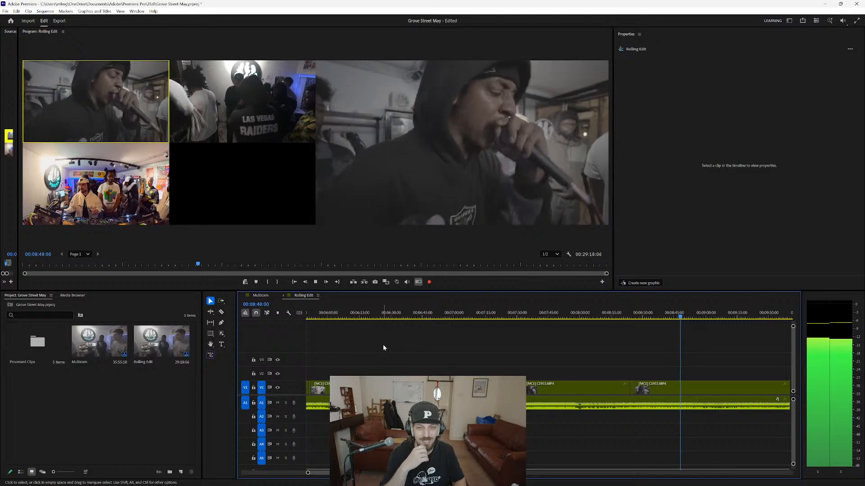
{"action": "key", "text": "2"}
{"action": "key", "text": "1"}
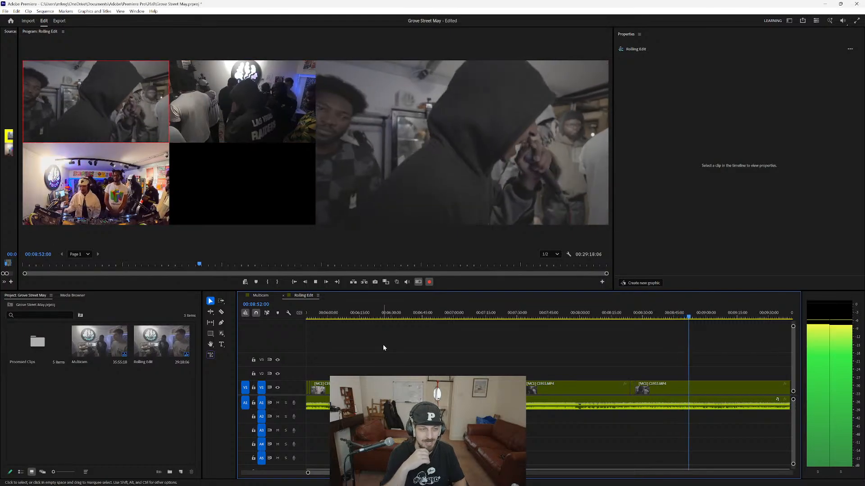
{"action": "key", "text": "3"}
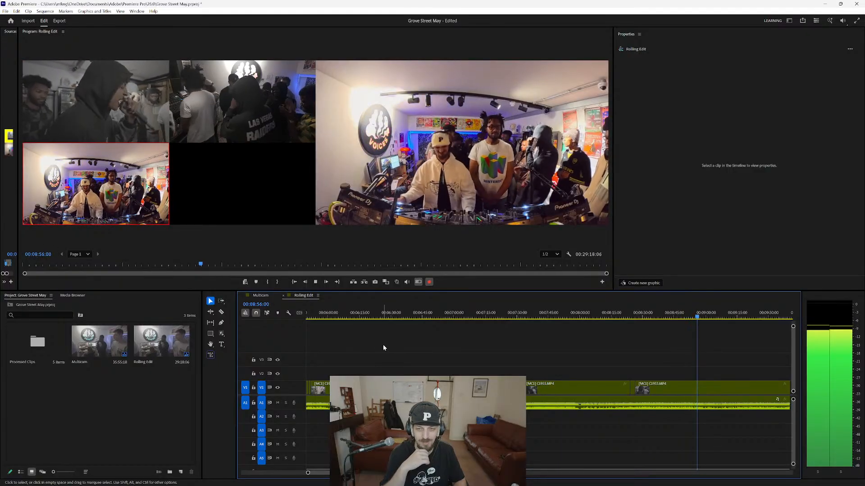
{"action": "key", "text": "1"}
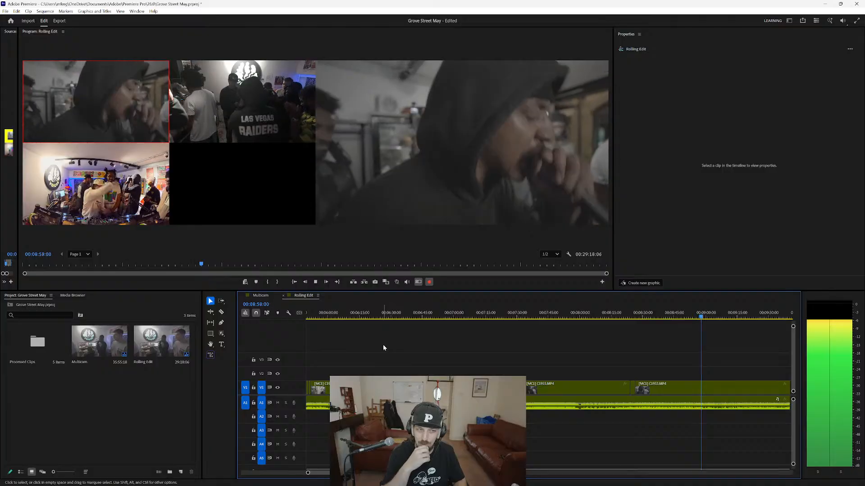
{"action": "key", "text": "3"}
{"action": "key", "text": "1"}
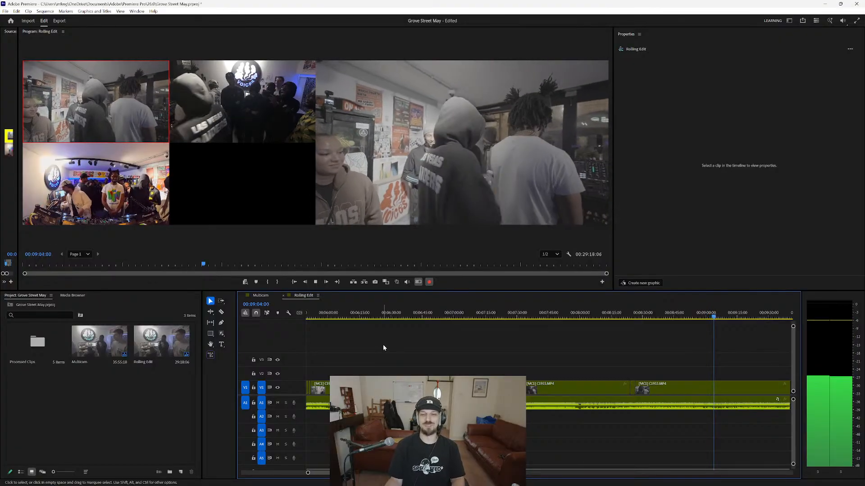
{"action": "key", "text": "space"}
Review the cuts from about 00:08:48 and remove the camera 3 shot at about 00:08:53 by rolling its starting cut to its end.
{"action": "scroll", "coordinate": [700, 415], "scroll_direction": "up", "scroll_amount": 5, "text": "alt"}
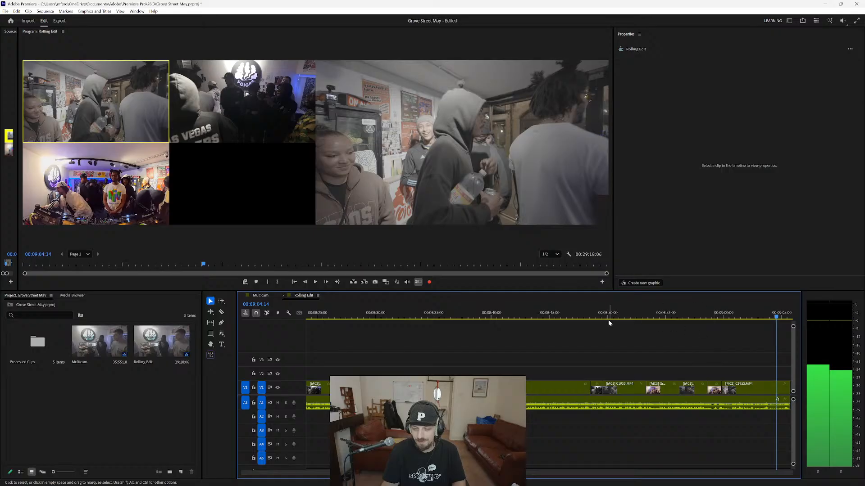
{"action": "left_click", "coordinate": [591, 317]}
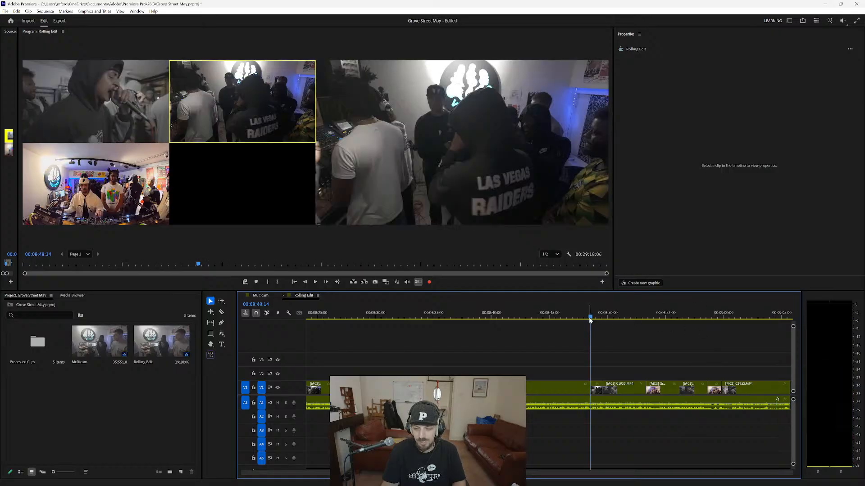
{"action": "key", "text": "space"}
{"action": "key", "text": "1"}
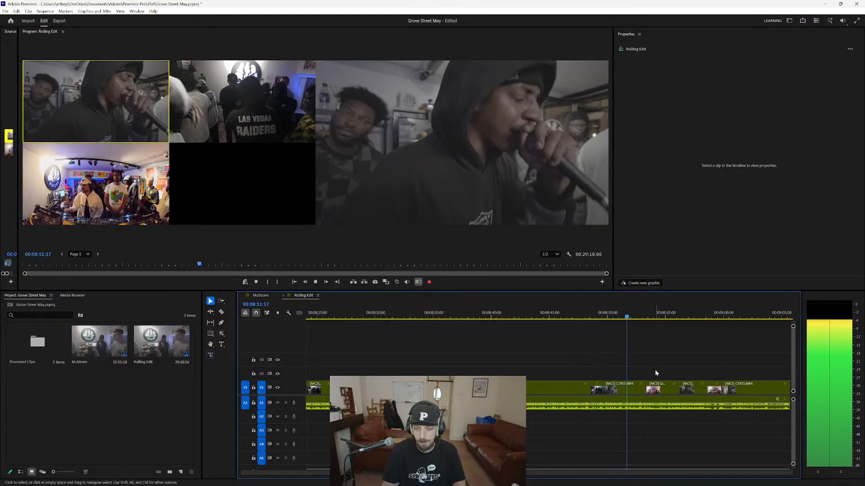
{"action": "key", "text": "3"}
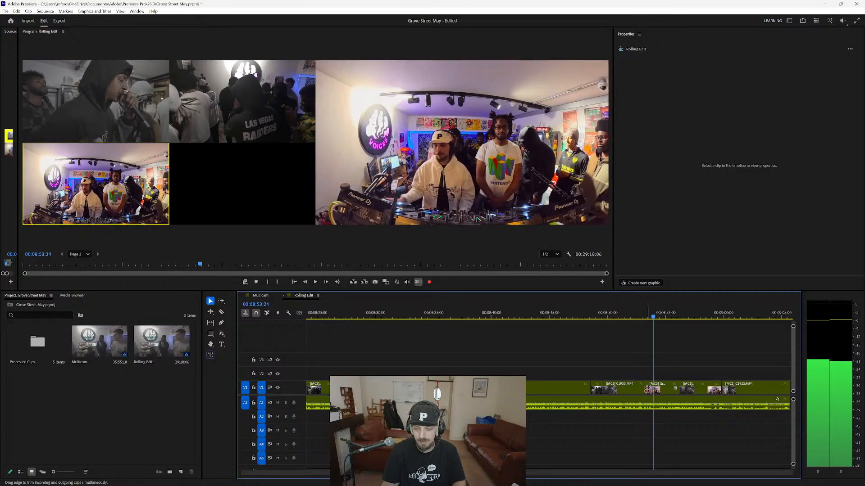
{"action": "left_click_drag", "start_coordinate": [647, 389], "coordinate": [679, 389]}
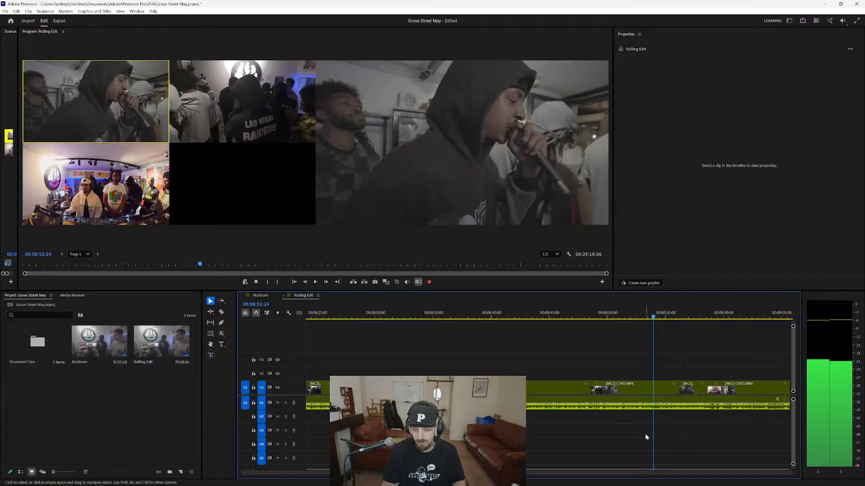
Play on to about 00:08:58 and roll the start of the remaining camera 3 shot earlier, to about 00:08:57.
{"action": "key", "text": "space"}
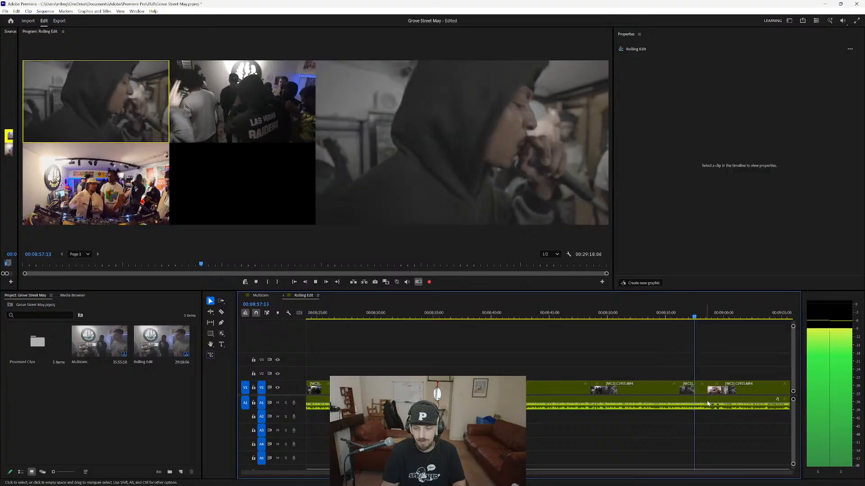
{"action": "key", "text": "space"}
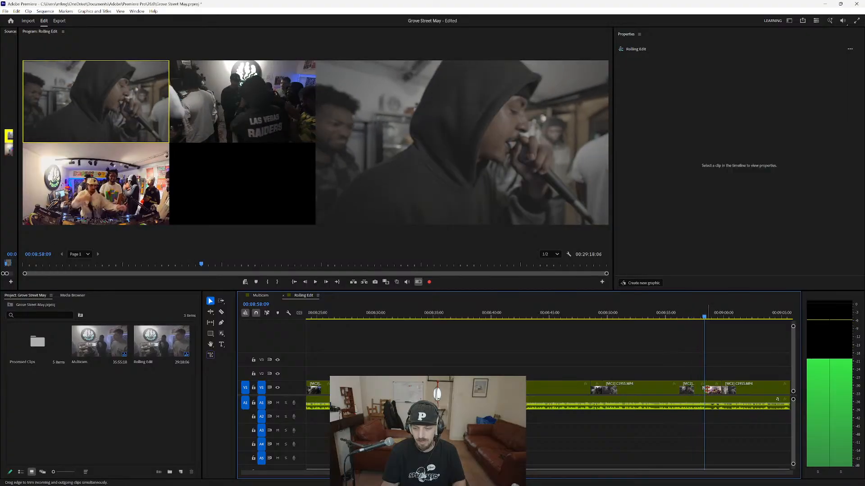
{"action": "left_click_drag", "start_coordinate": [707, 389], "coordinate": [693, 388]}
Replay from about 00:08:56 and move the cut from camera 3 back to camera 1 to the playhead at 00:08:59:00.
{"action": "left_click", "coordinate": [680, 316]}
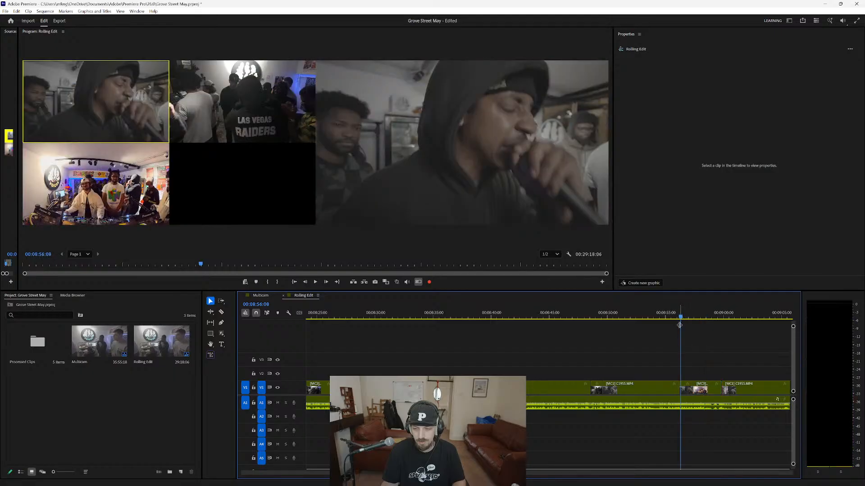
{"action": "key", "text": "space"}
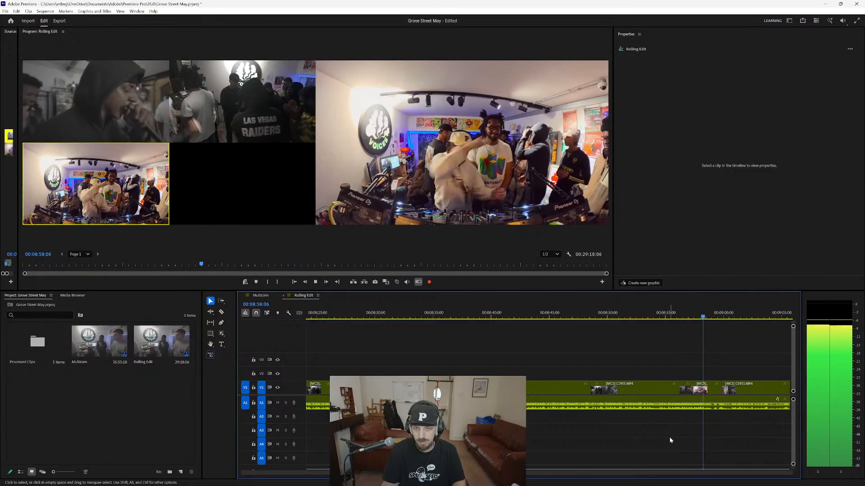
{"action": "key", "text": "space"}
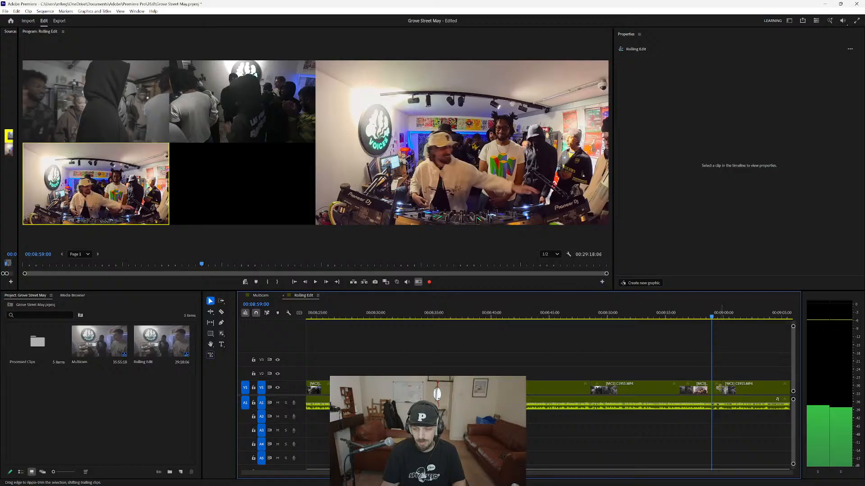
{"action": "left_click_drag", "start_coordinate": [722, 388], "coordinate": [711, 388]}
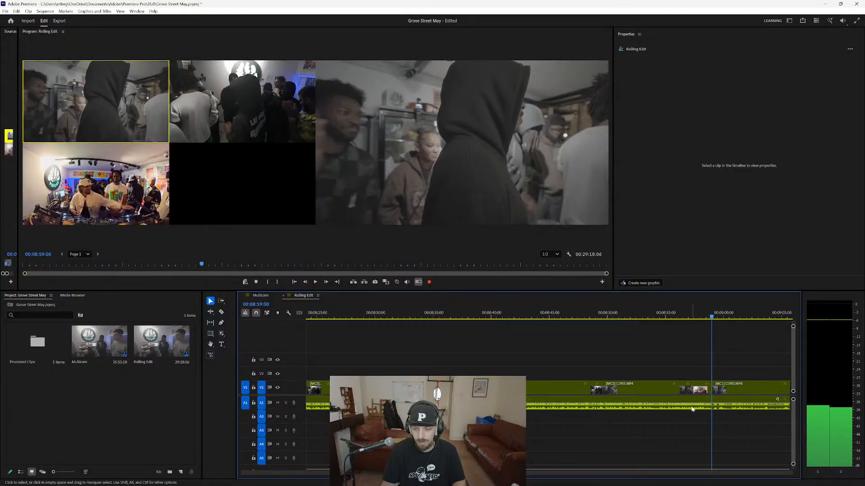
Play the sequence from about 00:08:47 to 00:09:05 to check the refined camera cuts.
{"action": "left_click", "coordinate": [576, 316]}
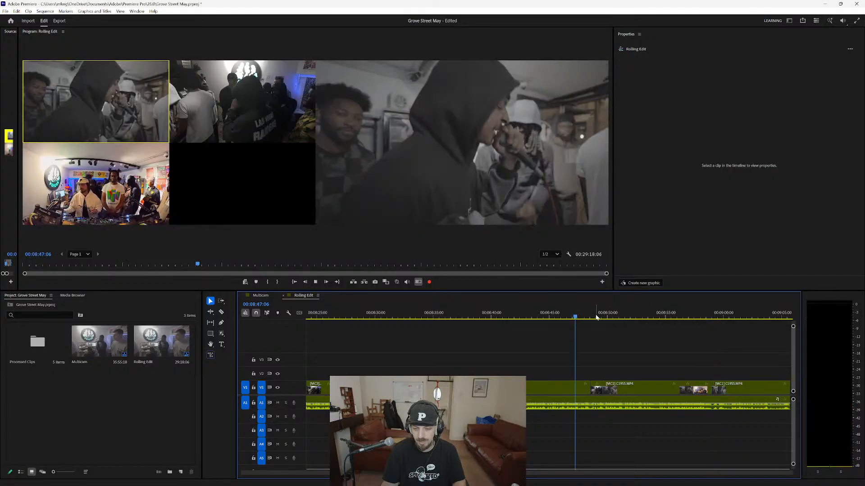
{"action": "key", "text": "space"}
{"action": "key", "text": "2"}
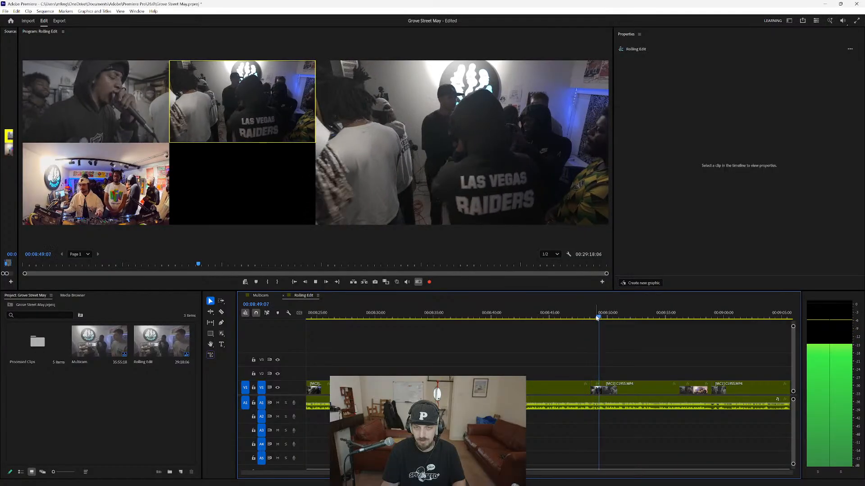
{"action": "key", "text": "1"}
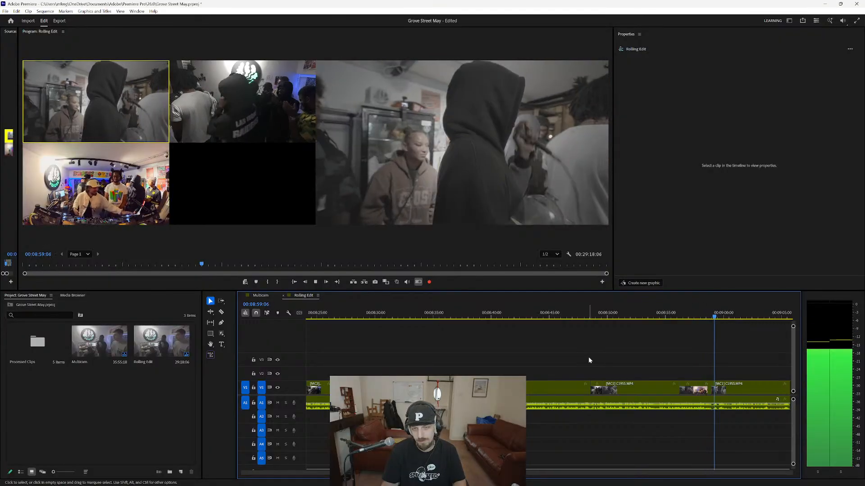
{"action": "key", "text": "space"}
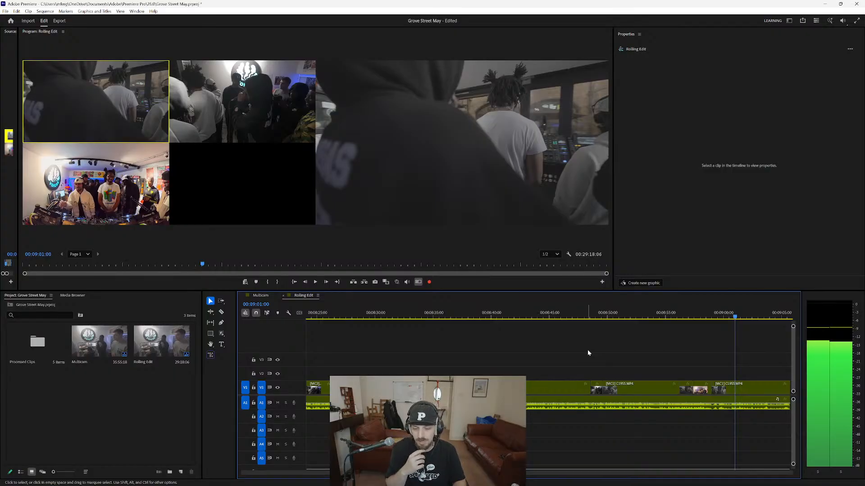
{"action": "key", "text": "space"}
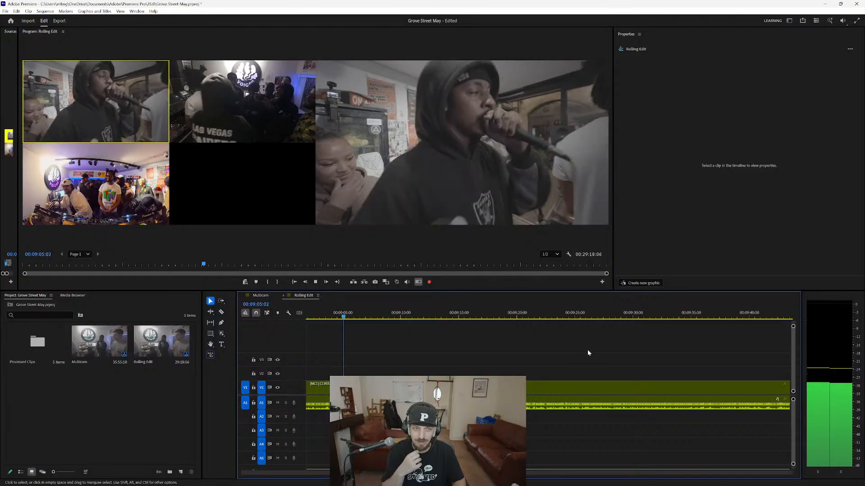
{"action": "key", "text": "space"}
Enable multi-camera recording at about 00:09:02 and live-cut to camera 2 by about 00:09:05, returning to camera 1.
{"action": "key", "text": "minus"}
{"action": "key", "text": "minus"}
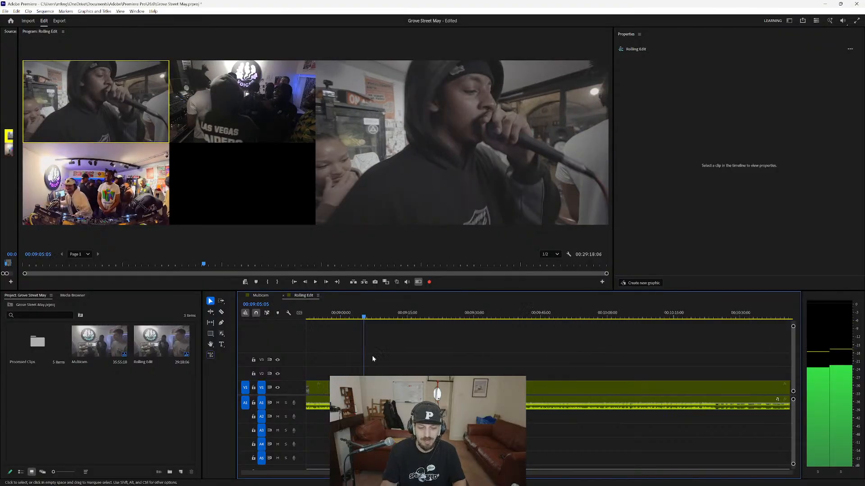
{"action": "left_click", "coordinate": [358, 318]}
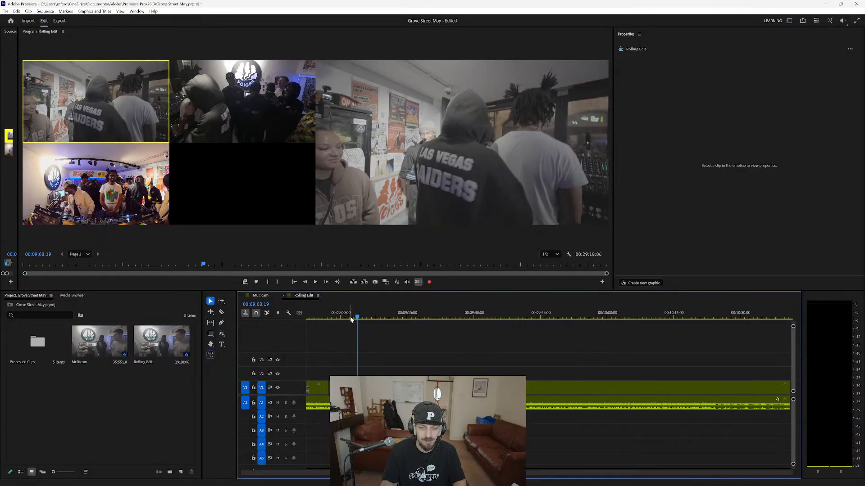
{"action": "left_click", "coordinate": [352, 318]}
{"action": "key", "text": "space"}
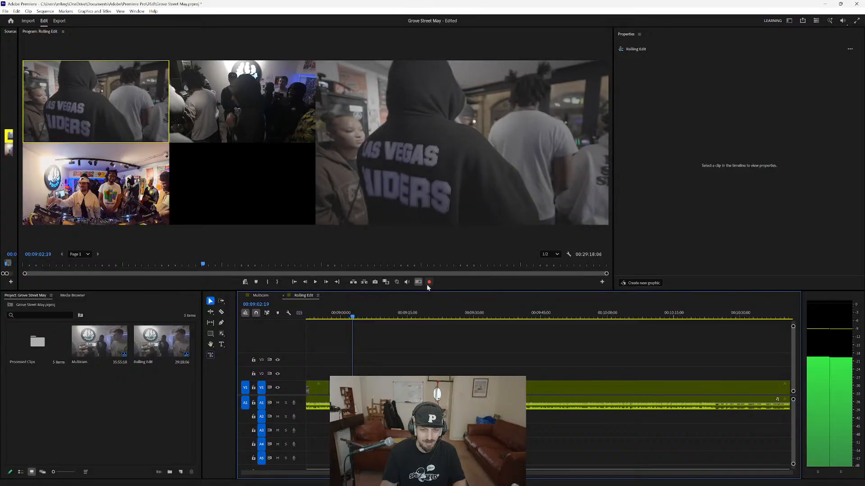
{"action": "left_click", "coordinate": [428, 282]}
{"action": "key", "text": "space"}
{"action": "key", "text": "2"}
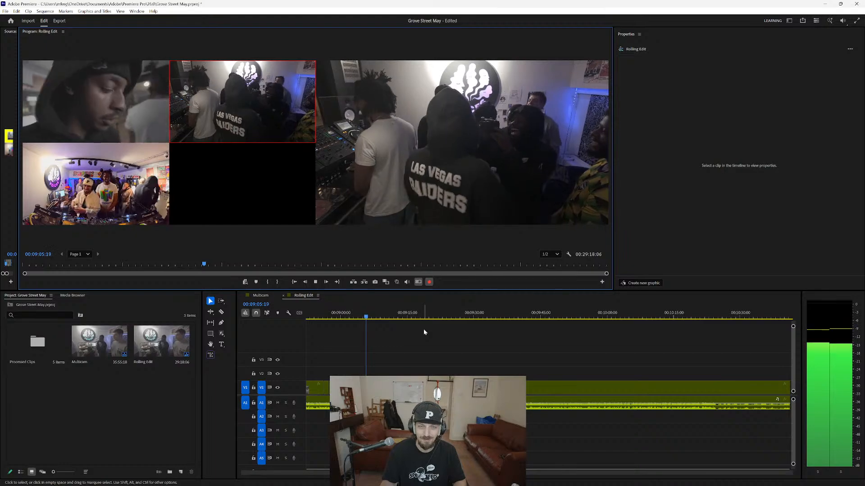
{"action": "key", "text": "1"}
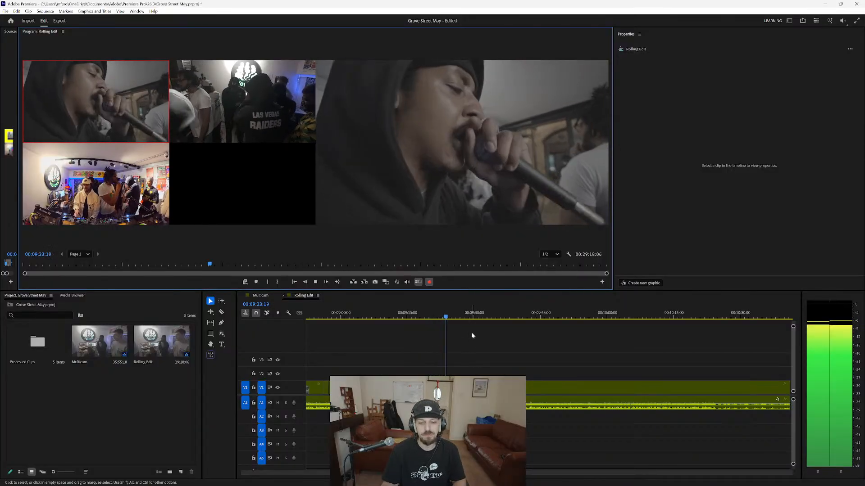
Keep recording and, from about 00:09:57, live-cut to camera 3, 1, 3, 1, 3, 1 and 3, stopping at about 00:10:25.
{"action": "scroll", "coordinate": [465, 353], "scroll_direction": "down", "scroll_amount": 1}
{"action": "scroll", "coordinate": [466, 355], "scroll_direction": "down", "scroll_amount": 4}
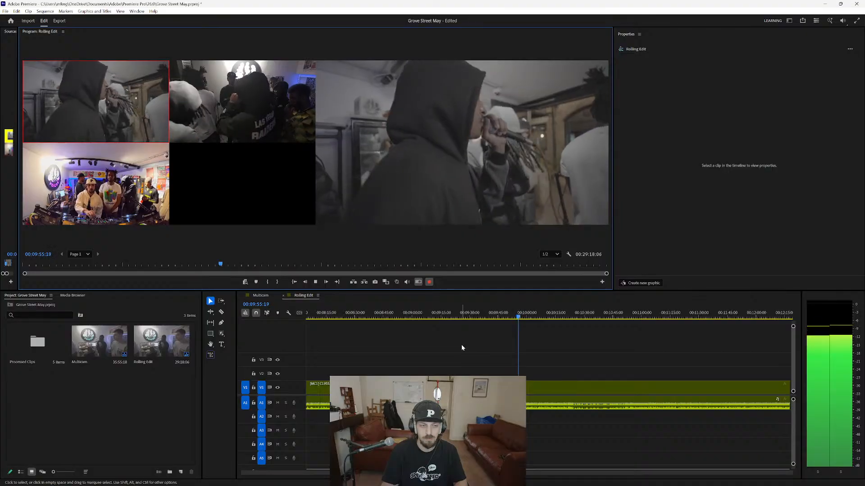
{"action": "key", "text": "3"}
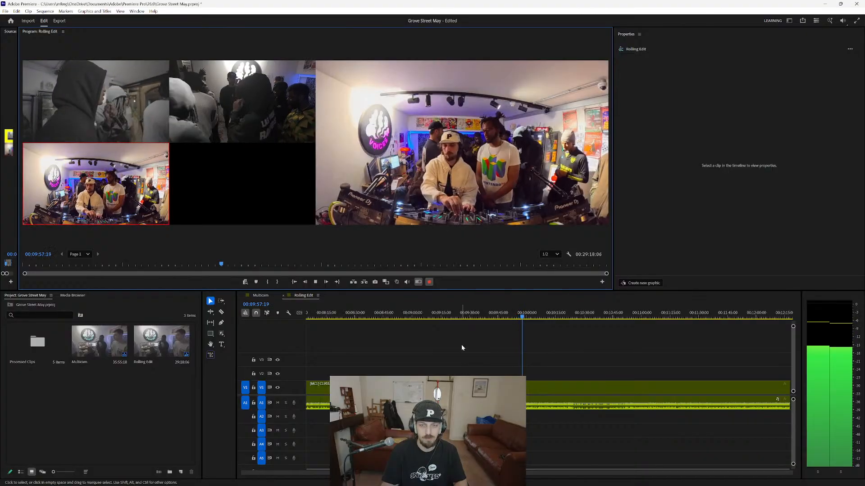
{"action": "key", "text": "1"}
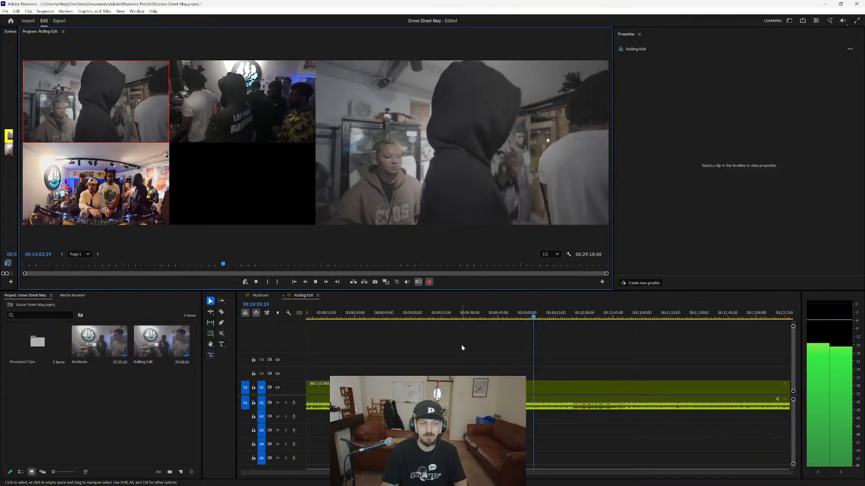
{"action": "key", "text": "3"}
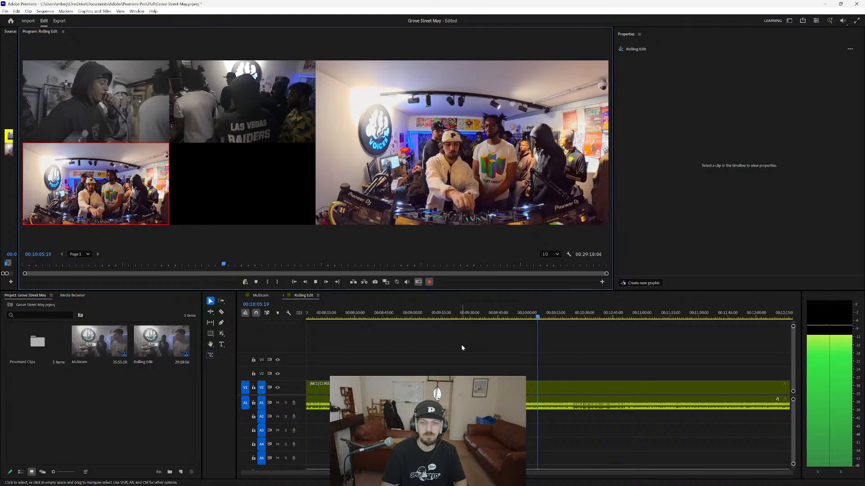
{"action": "key", "text": "1"}
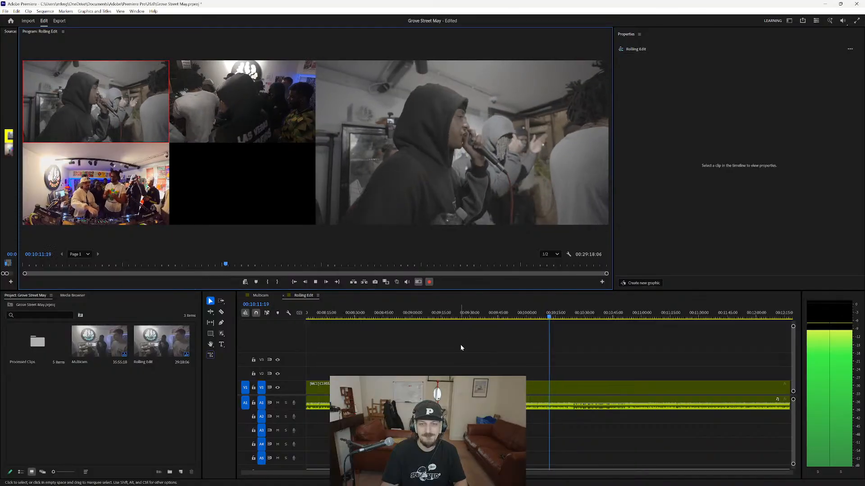
{"action": "key", "text": "3"}
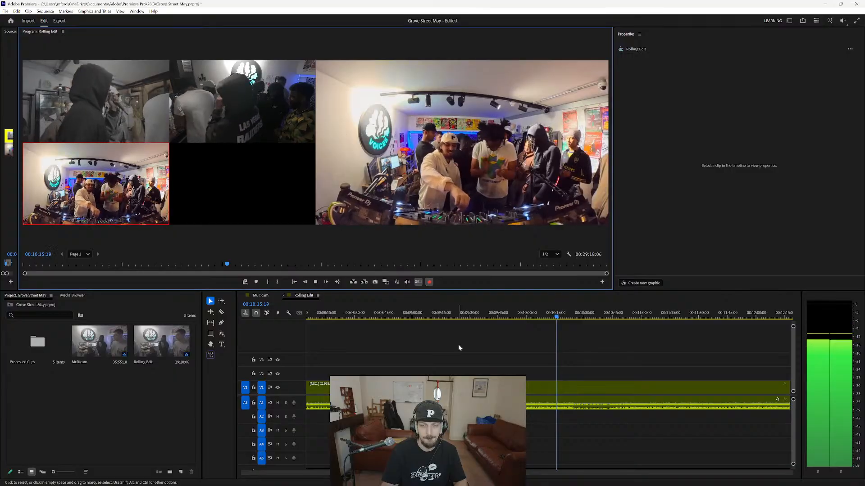
{"action": "key", "text": "1"}
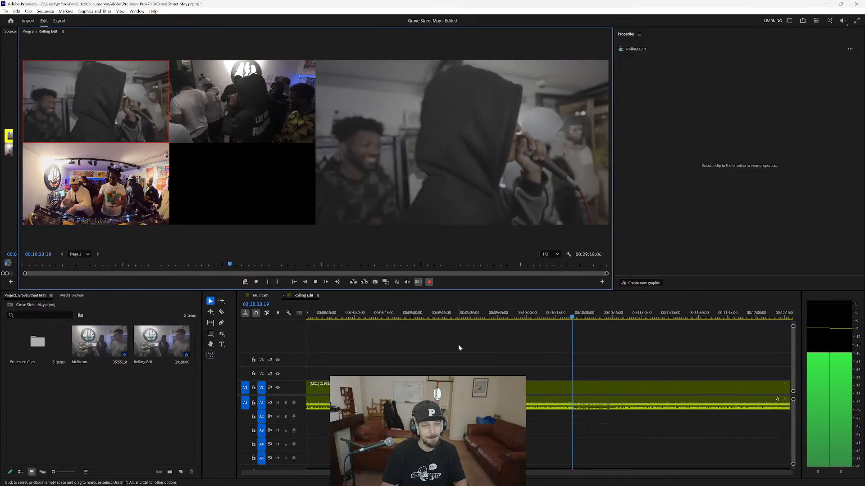
{"action": "key", "text": "3"}
{"action": "key", "text": "space"}
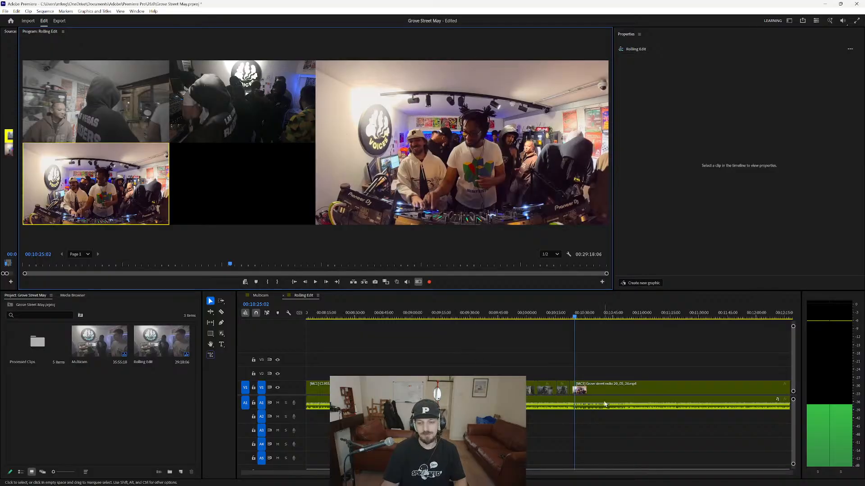
Review the cuts from about 00:09:56 and remove the camera 3 shot at about 00:09:58 by rolling its starting cut to its end.
{"action": "left_click", "coordinate": [519, 319]}
{"action": "key", "text": "space"}
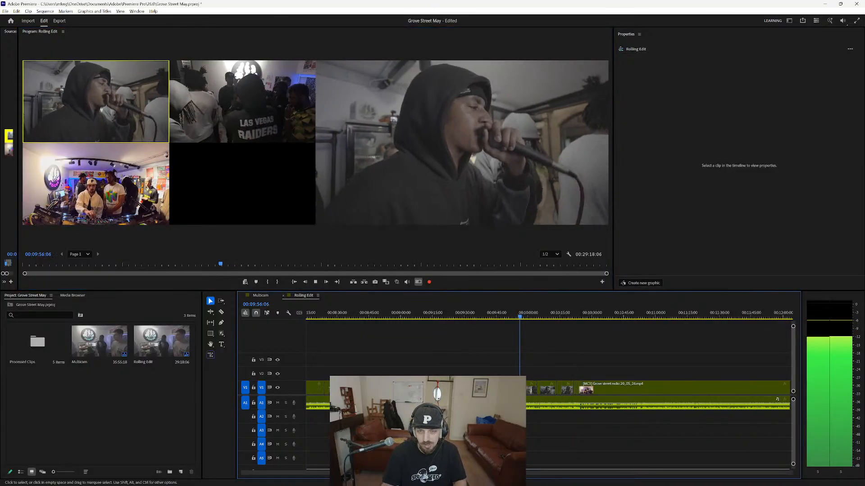
{"action": "scroll", "coordinate": [521, 432], "scroll_direction": "up", "scroll_amount": 5}
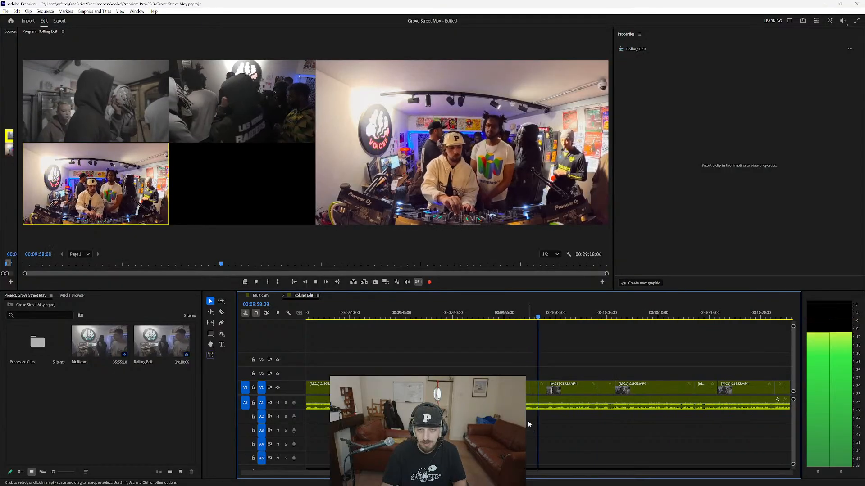
{"action": "key", "text": "1"}
{"action": "key", "text": "space"}
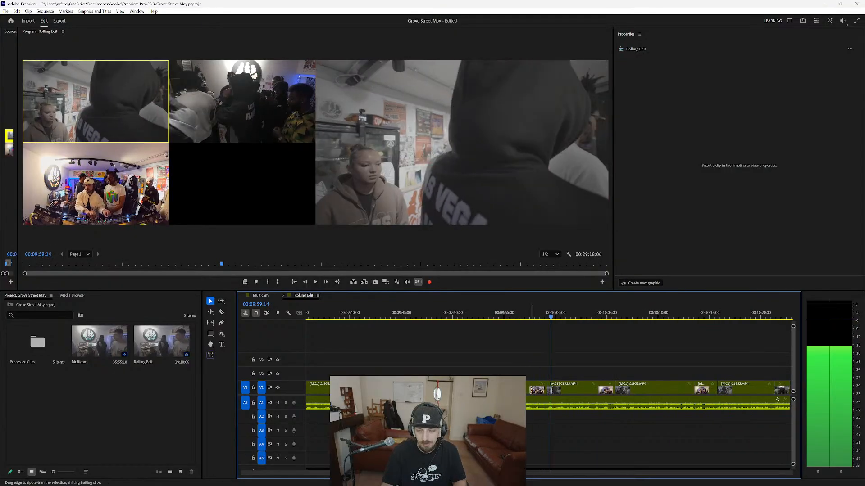
{"action": "left_click_drag", "start_coordinate": [529, 389], "coordinate": [547, 390]}
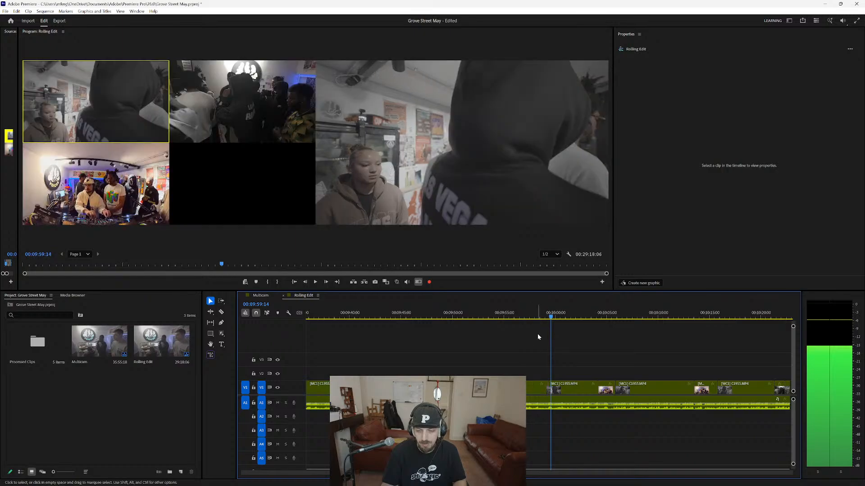
Review the cuts from about 00:10:03 and roll the start of the next-to-last camera 3 shot slightly earlier, to about 00:10:13.
{"action": "left_click", "coordinate": [592, 318]}
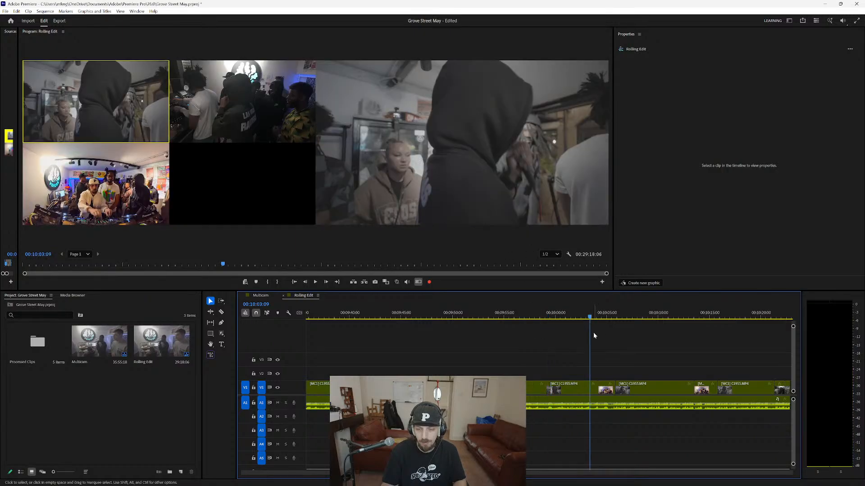
{"action": "key", "text": "space"}
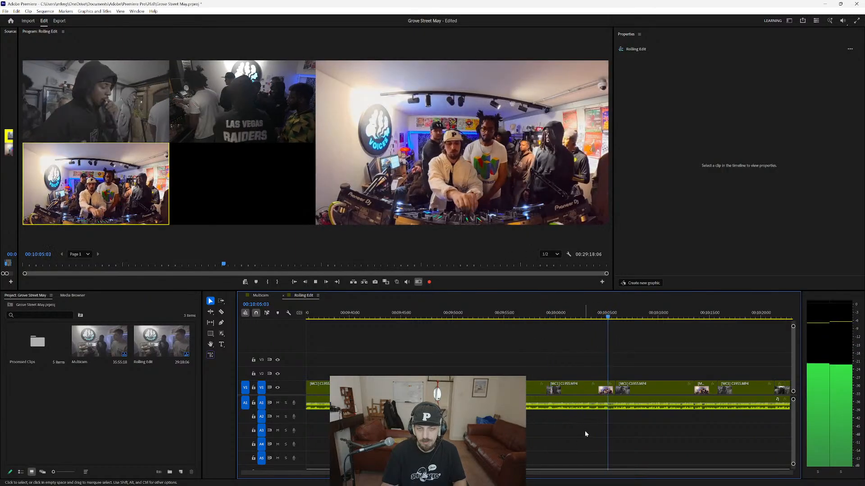
{"action": "key", "text": "space"}
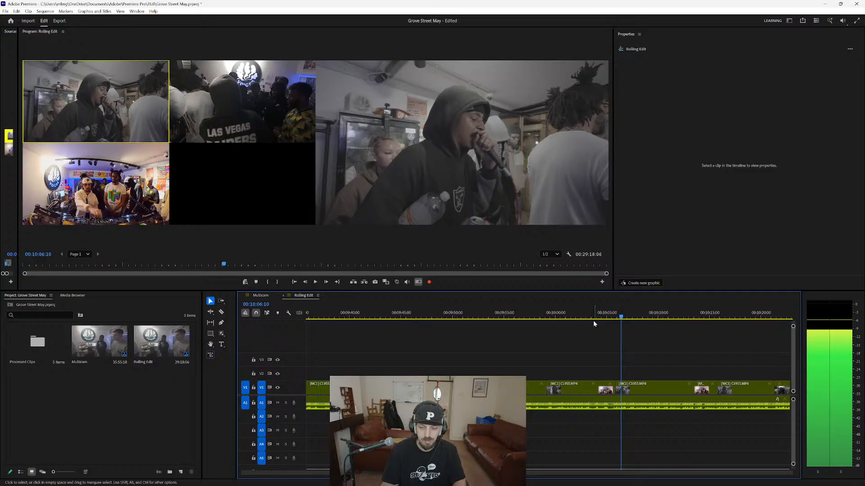
{"action": "key", "text": "space"}
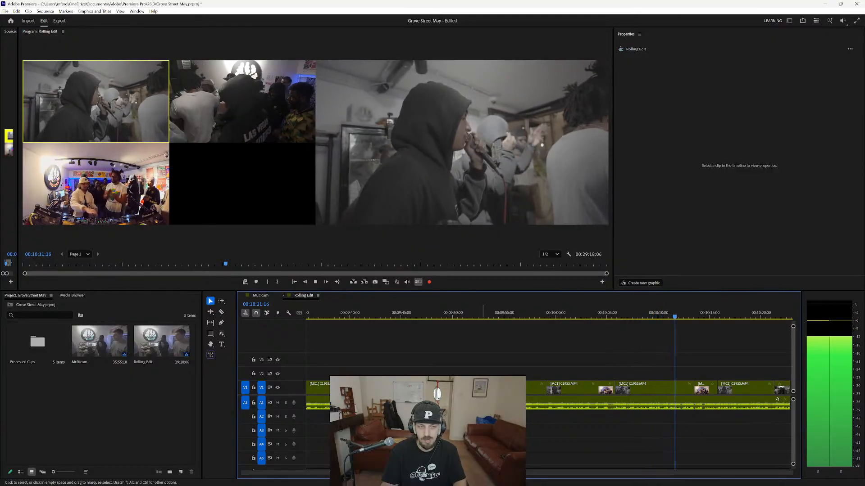
{"action": "key", "text": "space"}
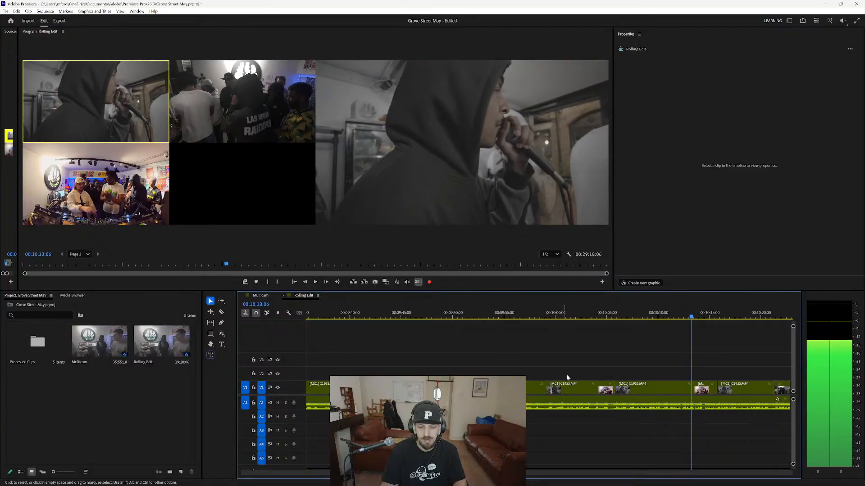
{"action": "left_click_drag", "start_coordinate": [695, 390], "coordinate": [682, 390]}
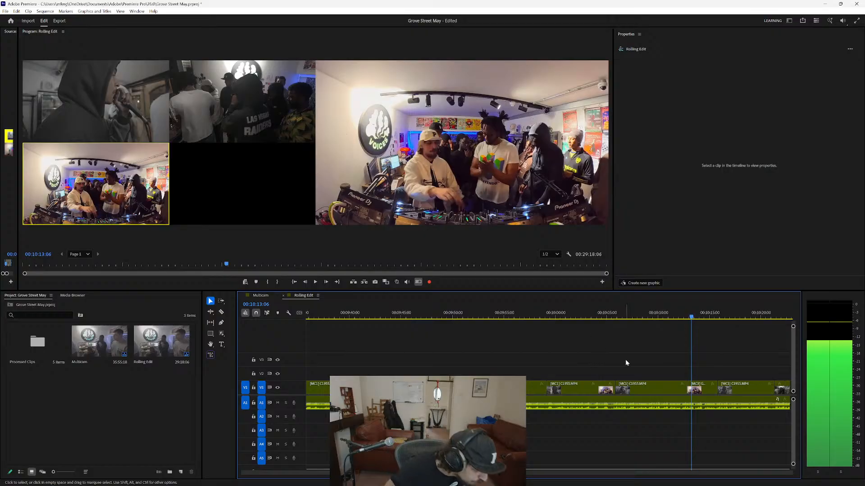
Play on to about 00:10:24 and roll the start of the last camera 3 shot earlier, to about 00:10:23.
{"action": "key", "text": "space"}
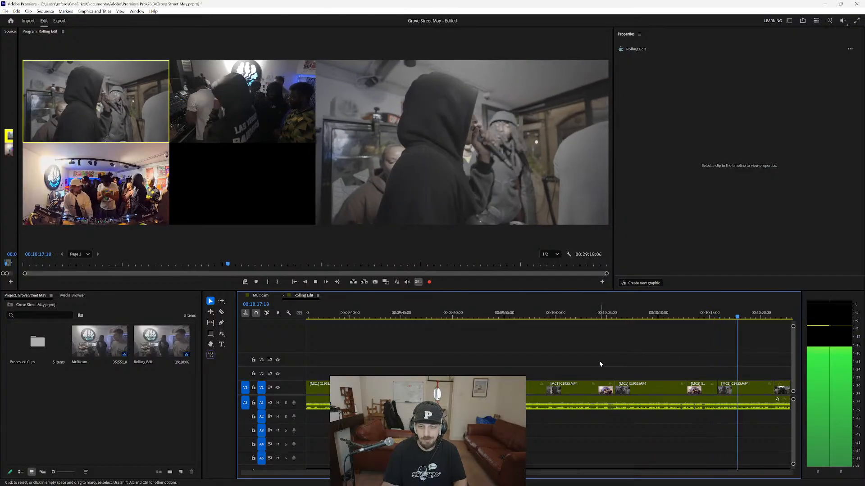
{"action": "scroll", "coordinate": [599, 361], "scroll_direction": "down", "scroll_amount": 2}
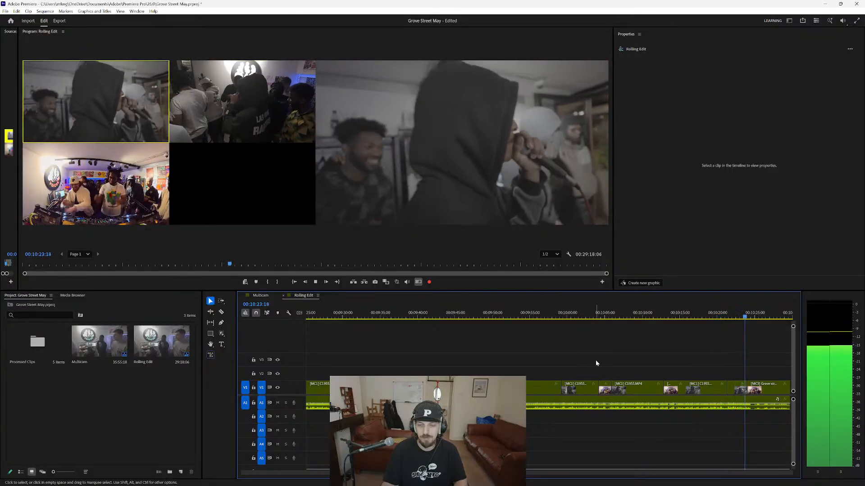
{"action": "key", "text": "3"}
{"action": "key", "text": "space"}
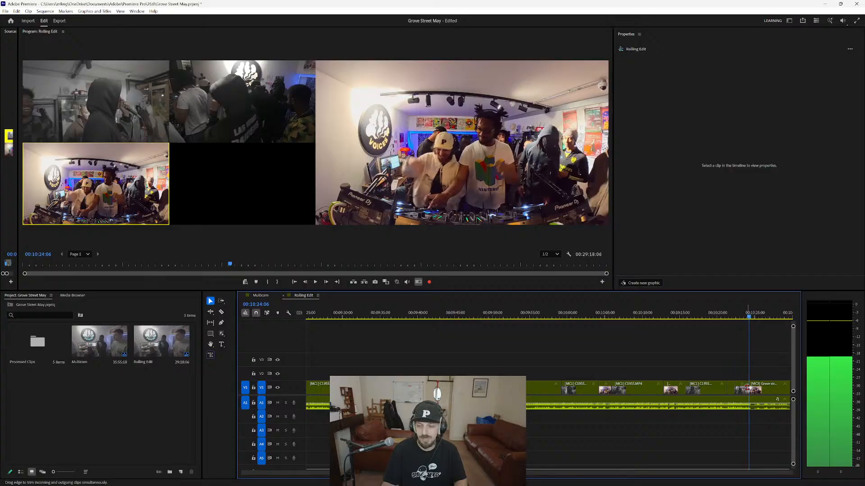
{"action": "left_click_drag", "start_coordinate": [749, 388], "coordinate": [742, 388]}
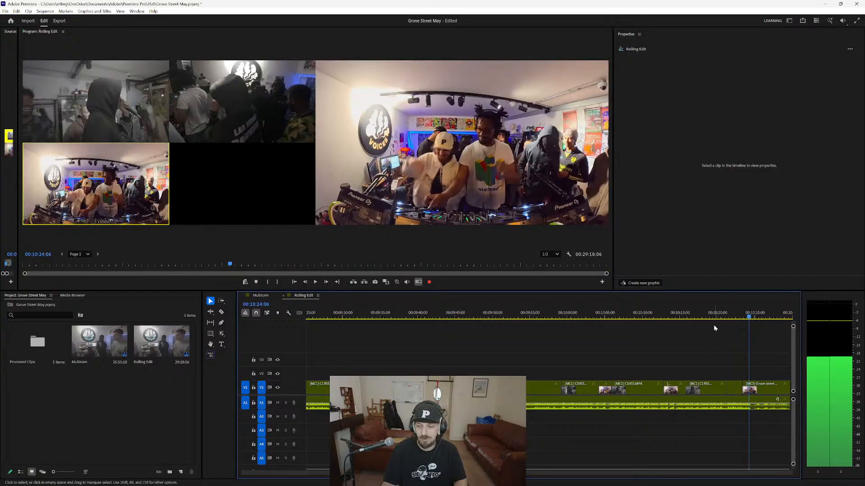
Replay from about 00:10:20 to 00:10:22 to check the camera 2 shot before the last camera 3 shot.
{"action": "left_click", "coordinate": [718, 317]}
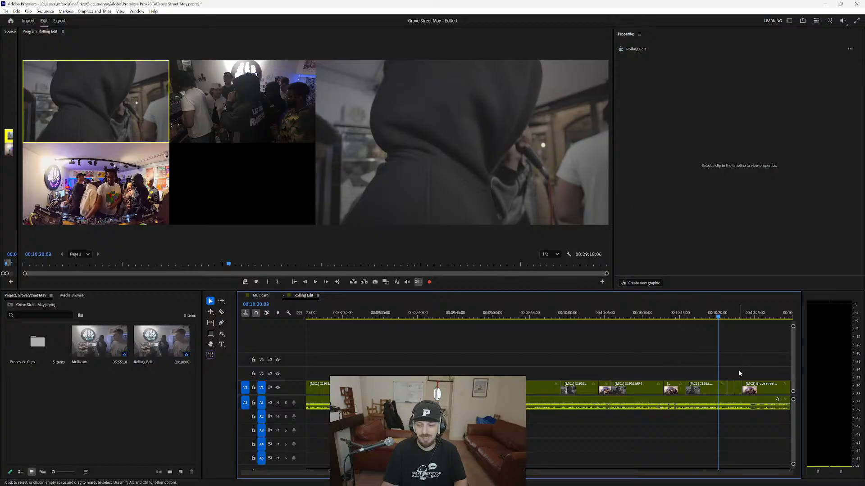
{"action": "key", "text": "space"}
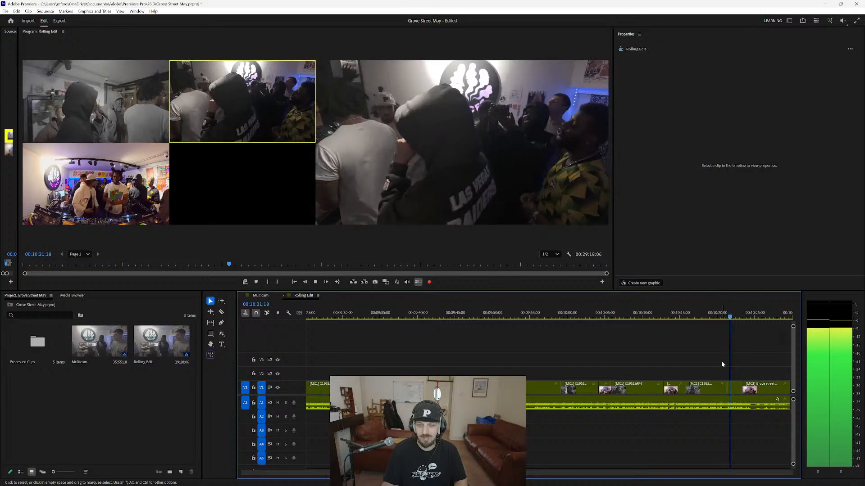
{"action": "key", "text": "space"}
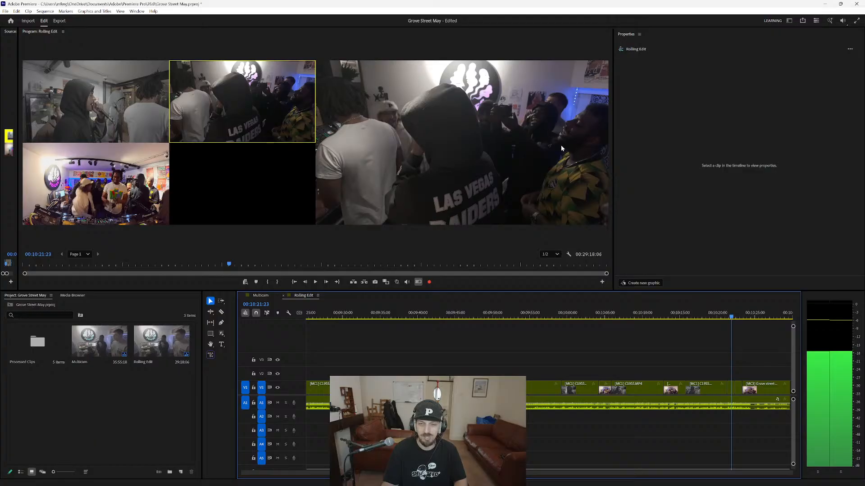
Roll the start of the last camera 3 shot slightly earlier, to about 00:10:23, and replay the cut from about 00:10:22.
{"action": "key", "text": "space"}
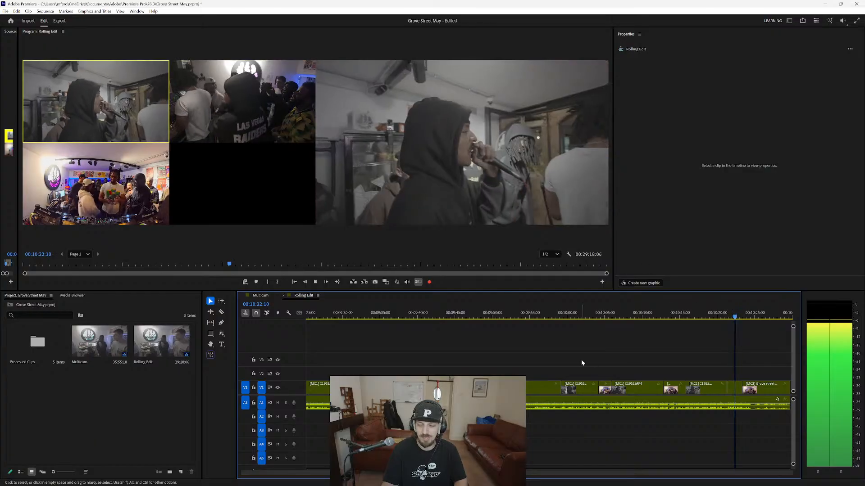
{"action": "key", "text": "space"}
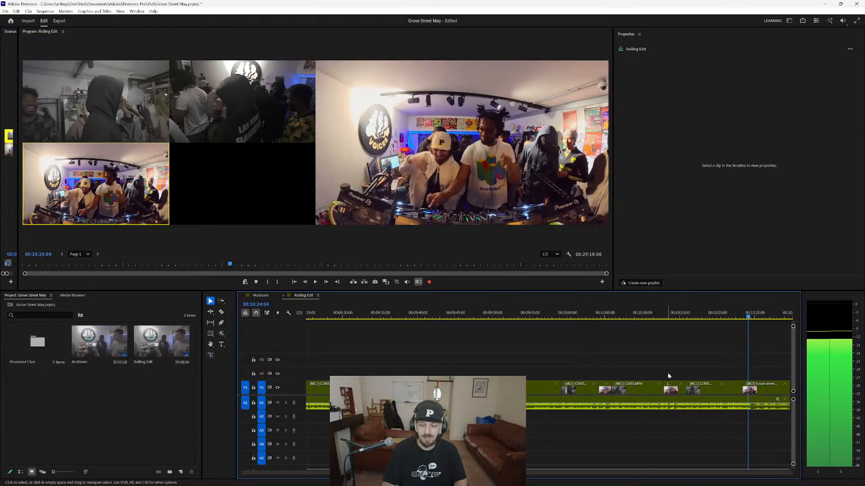
{"action": "left_click_drag", "start_coordinate": [743, 389], "coordinate": [741, 389]}
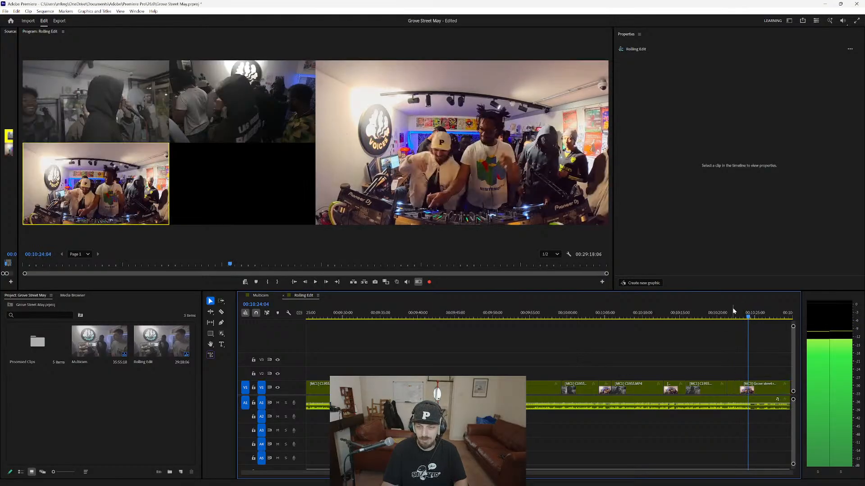
{"action": "left_click_drag", "start_coordinate": [738, 315], "coordinate": [734, 316]}
{"action": "key", "text": "space"}
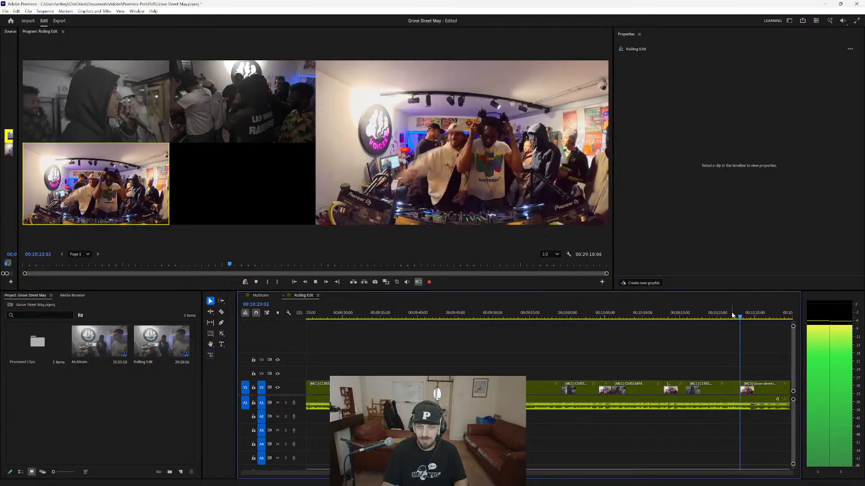
{"action": "key", "text": "space"}
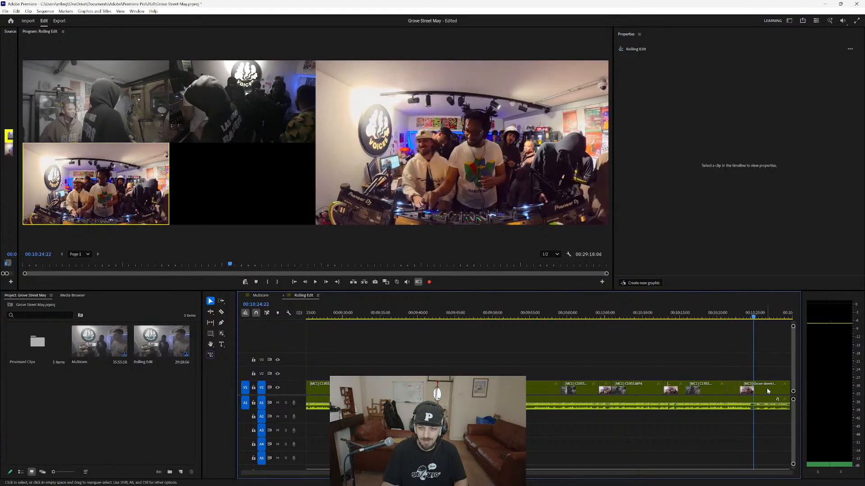
Enable multi-camera recording, play on from about 00:10:24 and live-cut from camera 3 to camera 1.
{"action": "scroll", "coordinate": [470, 342], "scroll_direction": "down", "scroll_amount": 3}
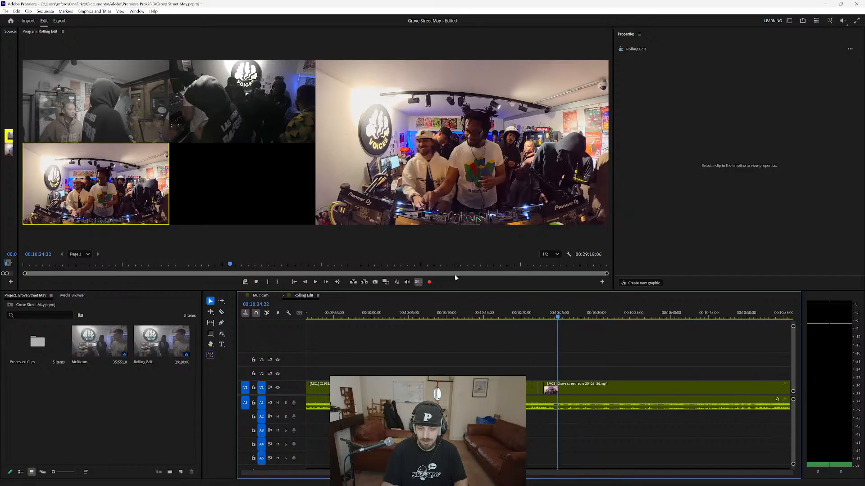
{"action": "left_click", "coordinate": [429, 282]}
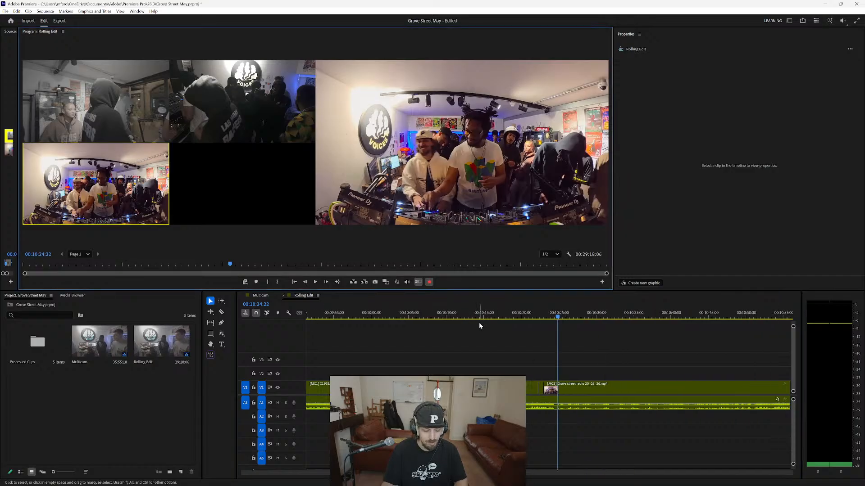
{"action": "key", "text": "space"}
{"action": "key", "text": "1"}
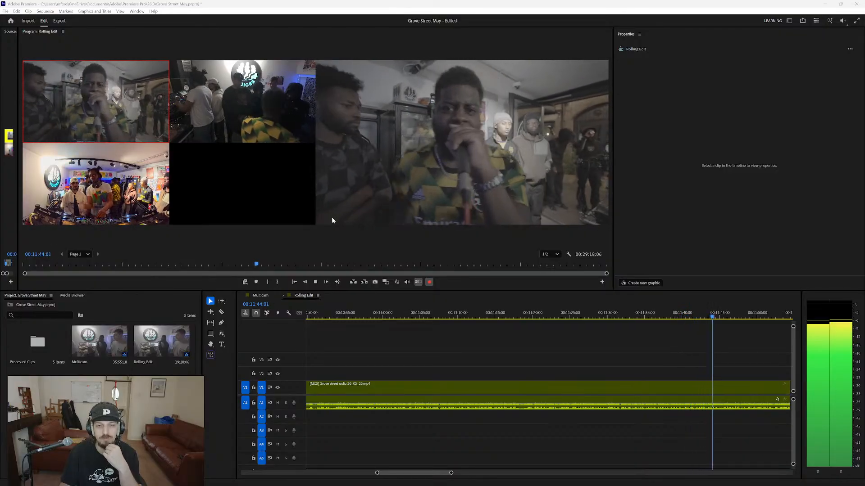
{"action": "right_click", "coordinate": [331, 217]}
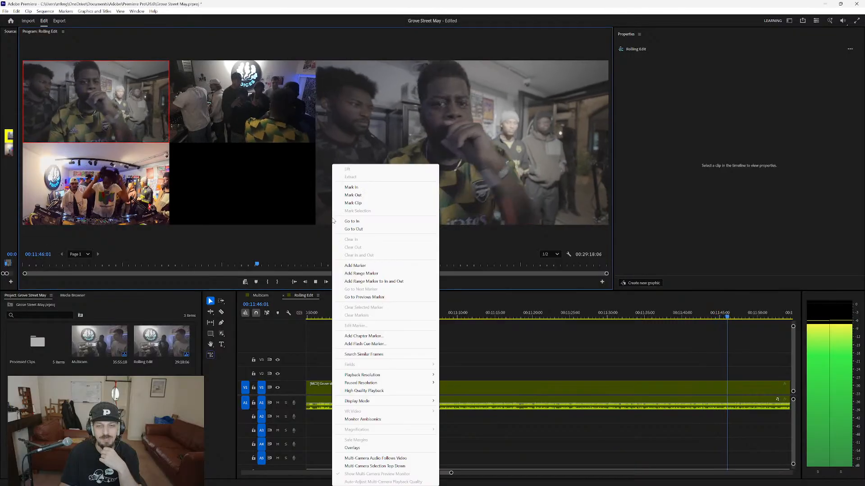
{"action": "left_click", "coordinate": [269, 241]}
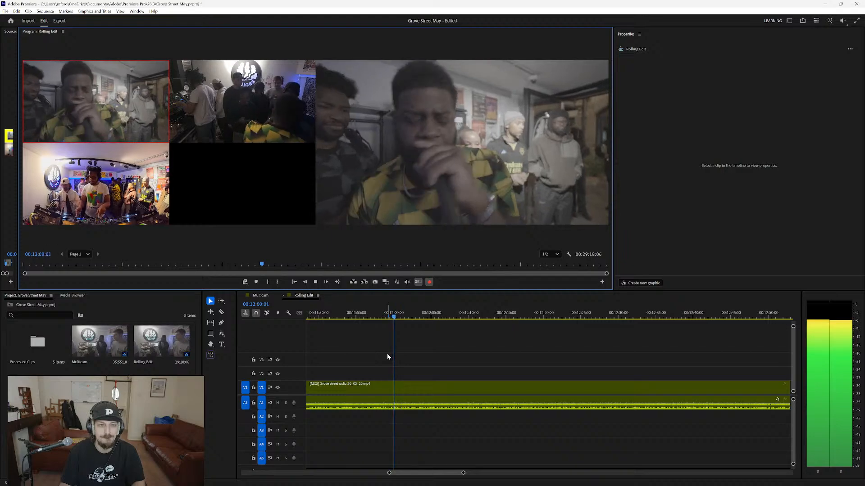
Live-cut briefly to camera 2 and back to camera 1 just after 00:12:00, and roll the returning cut slightly earlier, to about 00:12:01.
{"action": "key", "text": "2"}
{"action": "key", "text": "1"}
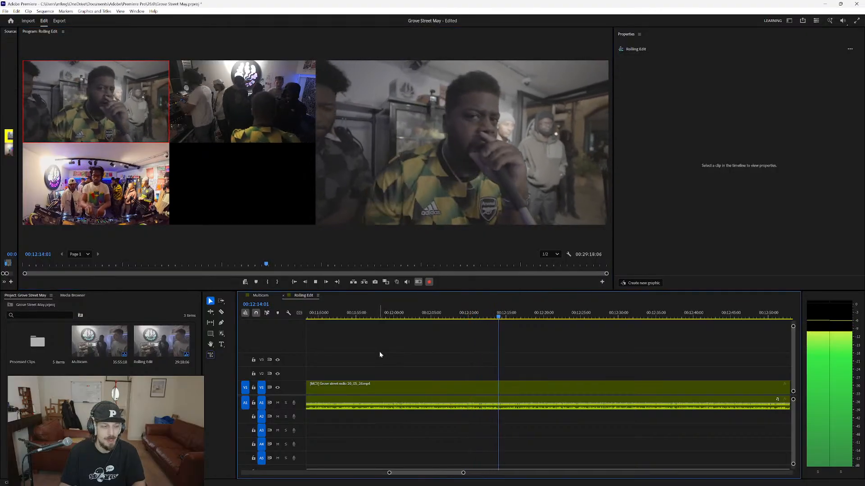
{"action": "key", "text": "space"}
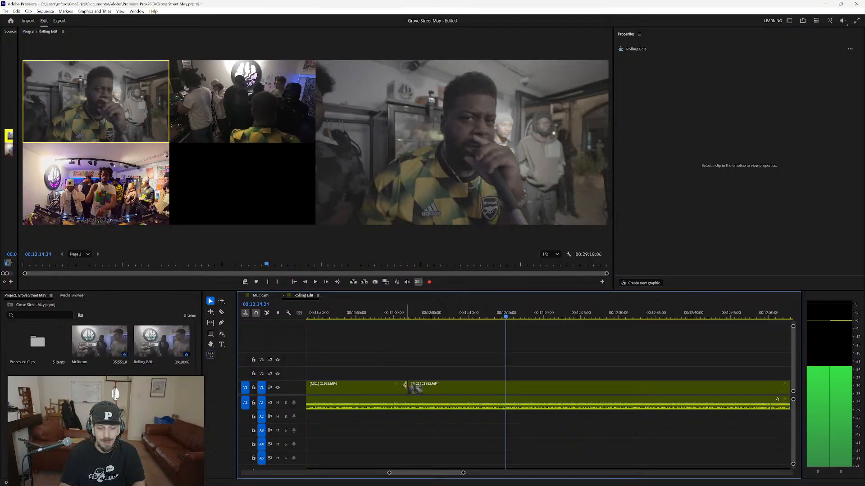
{"action": "left_click_drag", "start_coordinate": [407, 386], "coordinate": [401, 386]}
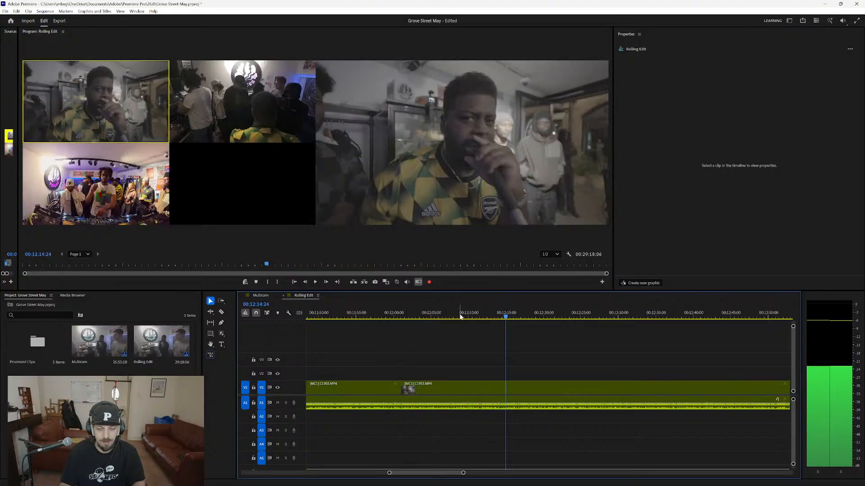
Play on from about 00:12:15 to 00:12:44 on camera 1 with multi-camera recording enabled.
{"action": "key", "text": "space"}
{"action": "left_click", "coordinate": [429, 282]}
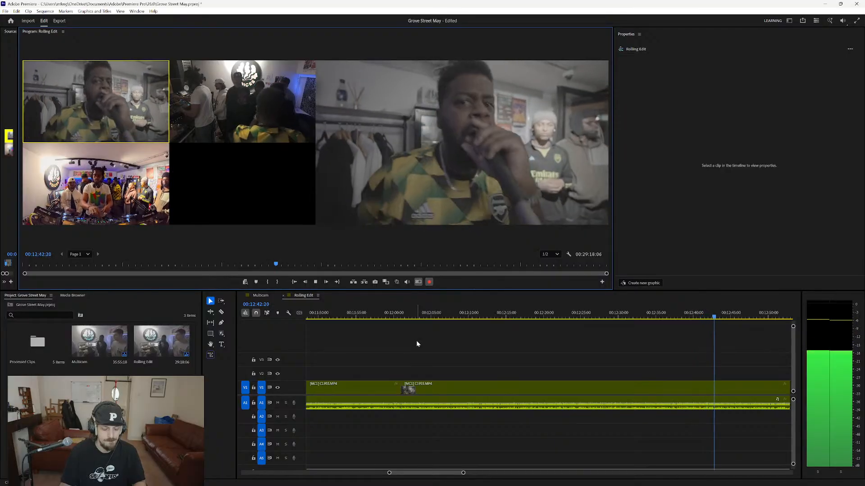
{"action": "key", "text": "space"}
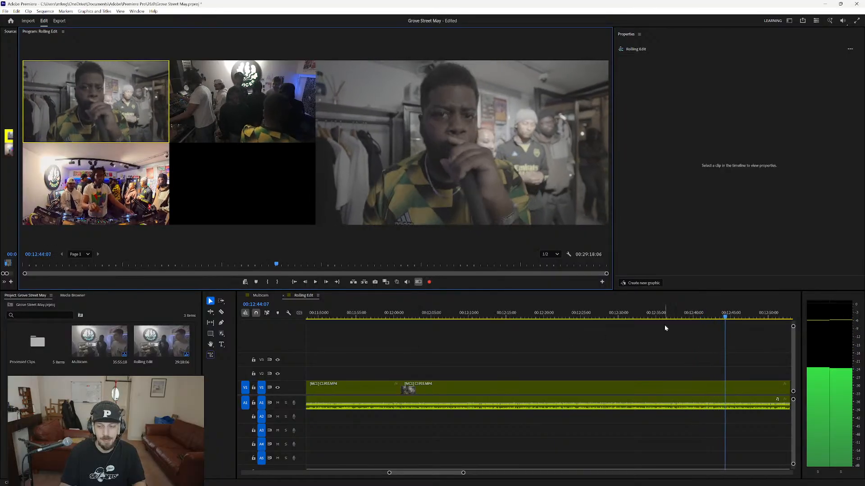
Return to about 00:12:28 and record live cuts to camera 3 at about 00:12:34 and back to camera 1 at about 00:12:37.
{"action": "left_click", "coordinate": [693, 318]}
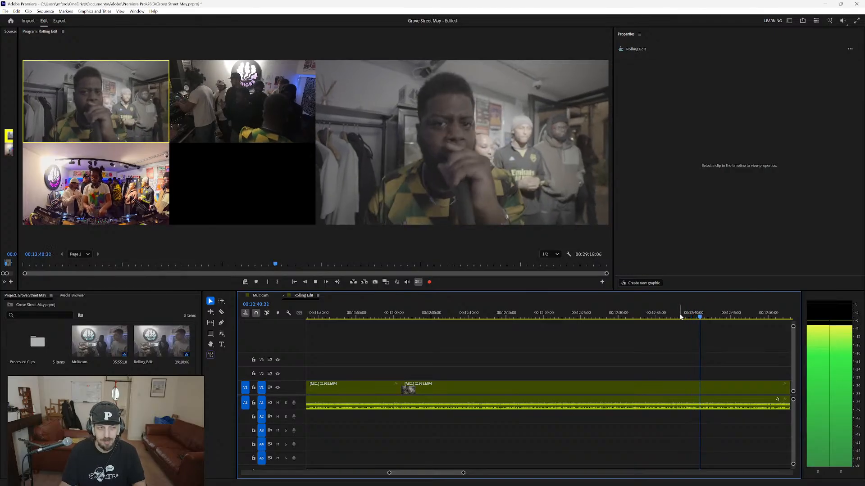
{"action": "left_click", "coordinate": [624, 317]}
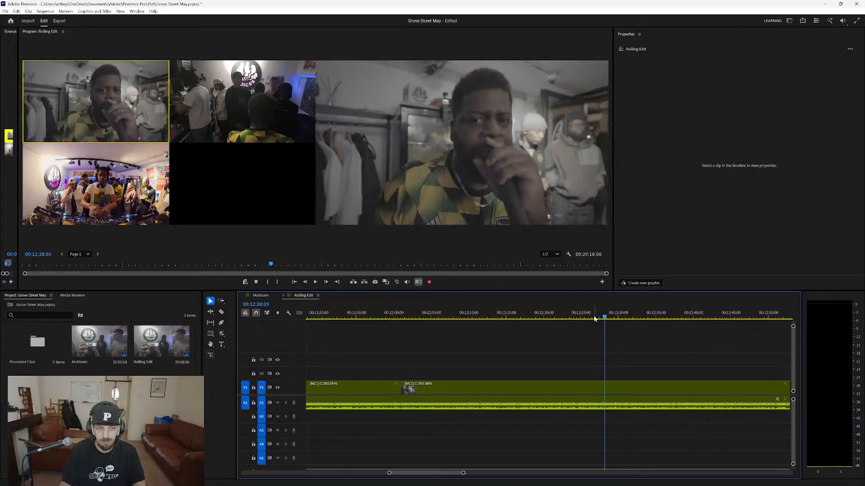
{"action": "key", "text": "space"}
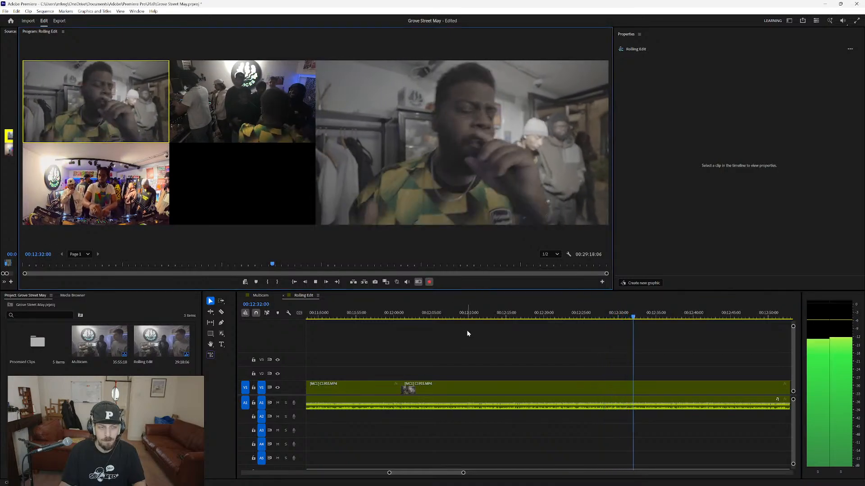
{"action": "key", "text": "3"}
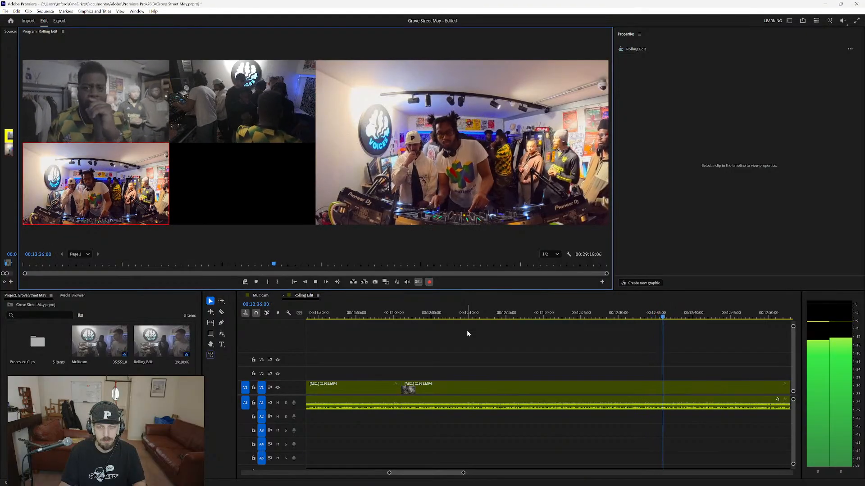
{"action": "key", "text": "1"}
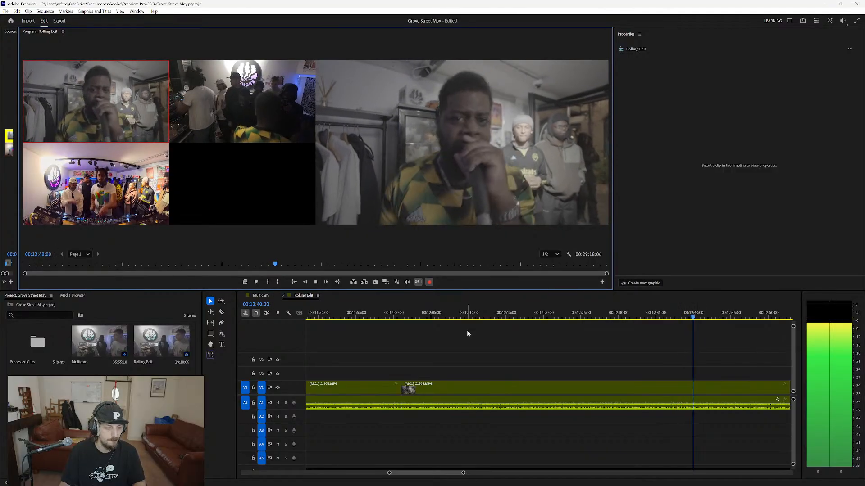
{"action": "key", "text": "space"}
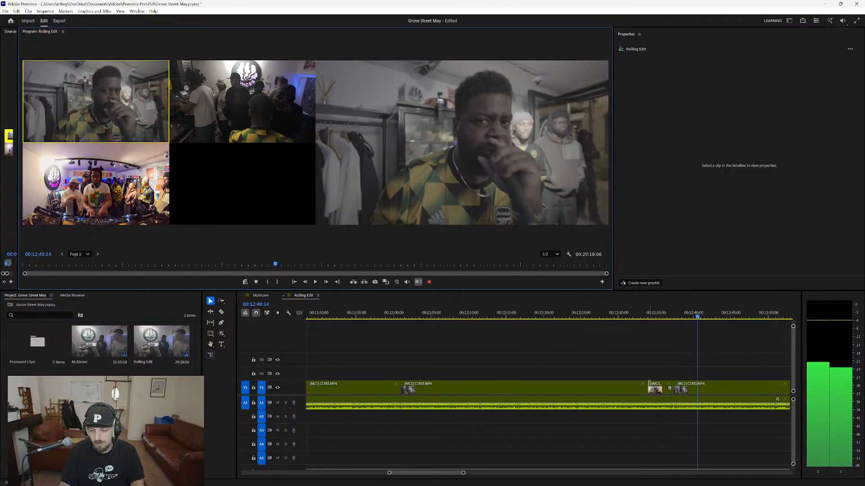
Roll the start of the newest camera 3 shot later, to about 00:12:35, and replay the cut from just before it.
{"action": "left_click_drag", "start_coordinate": [648, 386], "coordinate": [660, 390]}
{"action": "left_click", "coordinate": [654, 315]}
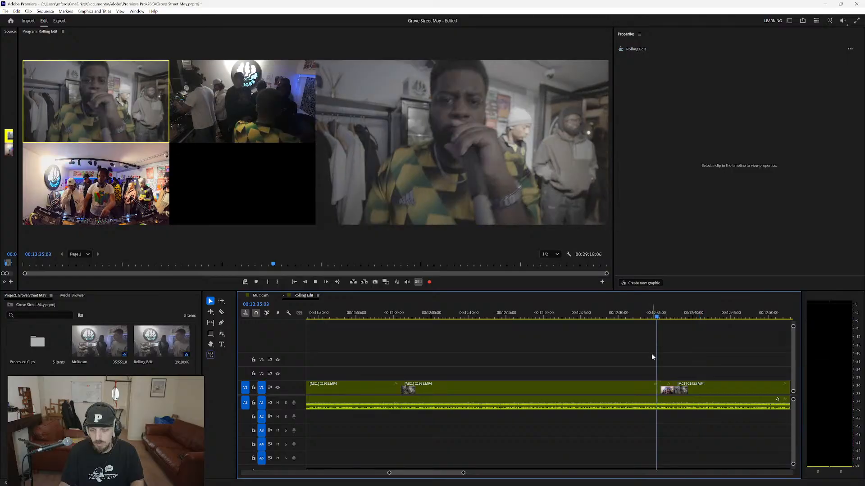
{"action": "key", "text": "space"}
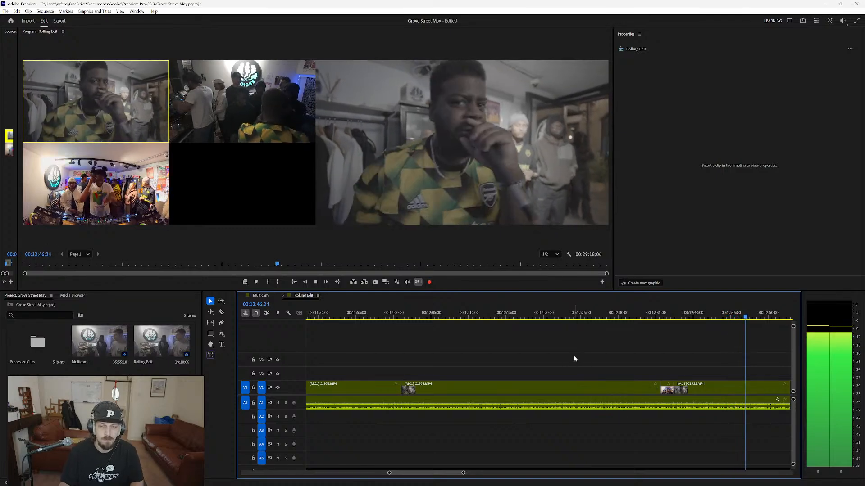
Play on with multi-camera recording enabled and live-cut to camera 3 at about 00:15:24 and back to camera 1 at about 00:15:26.
{"action": "scroll", "coordinate": [556, 393], "scroll_direction": "down", "scroll_amount": 4}
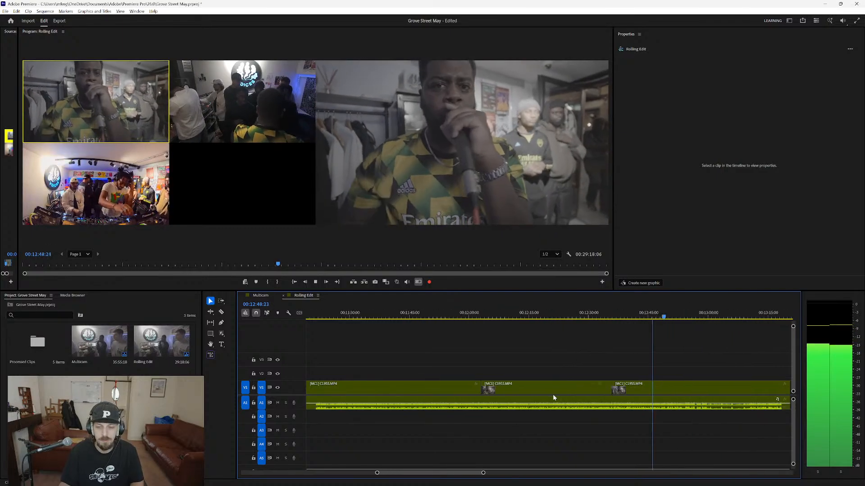
{"action": "left_click_drag", "start_coordinate": [460, 471], "coordinate": [506, 480]}
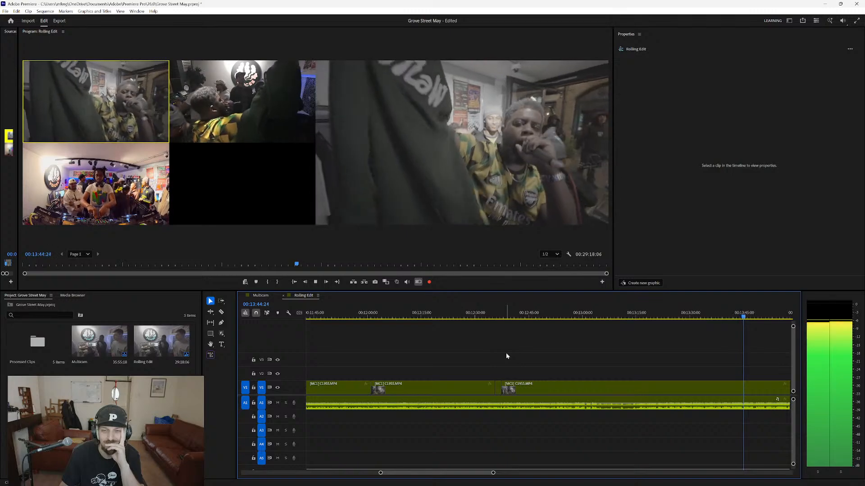
{"action": "key", "text": "3"}
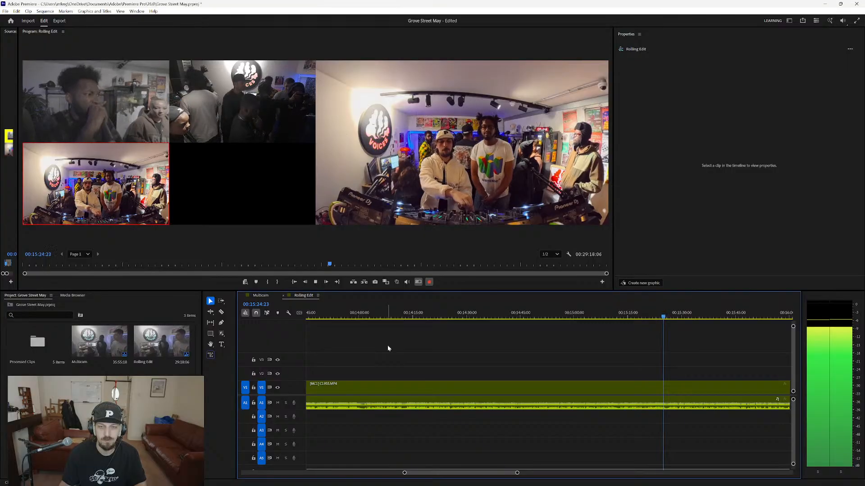
{"action": "key", "text": "1"}
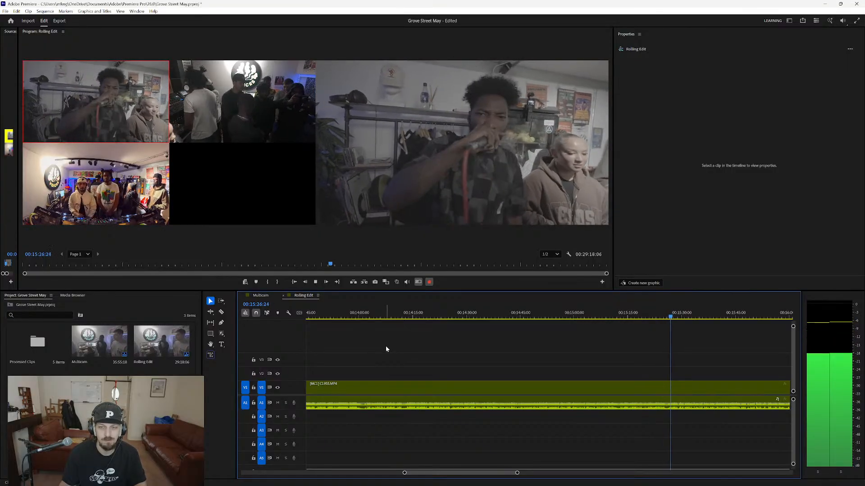
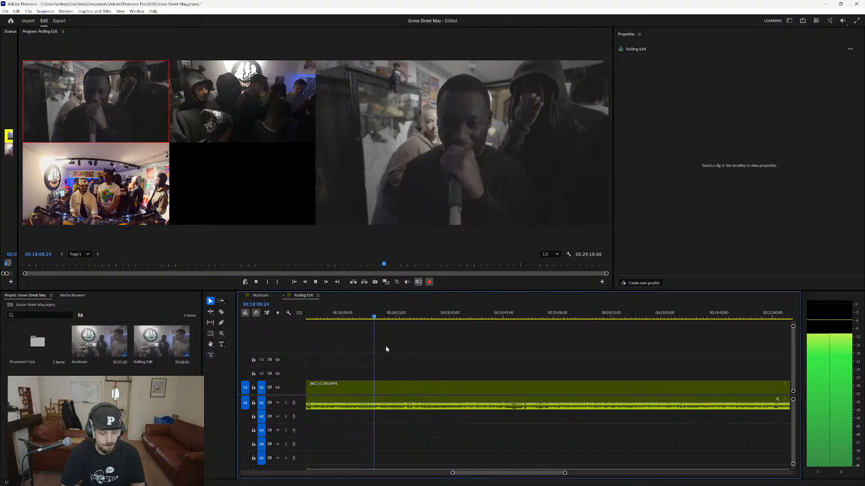
Live-cut to camera 2 at about 00:18:09 and back to camera 1 at about 00:18:11, stopping playback at about 00:18:47.
{"action": "key", "text": "2"}
{"action": "key", "text": "1"}
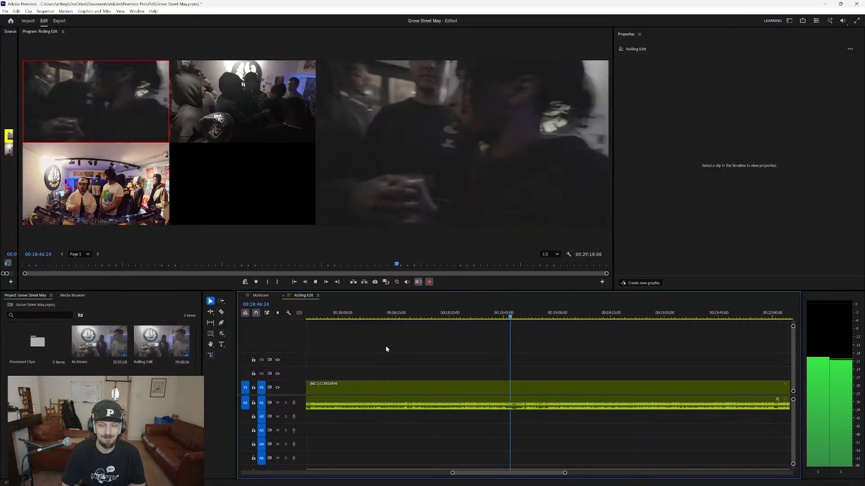
{"action": "key", "text": "space"}
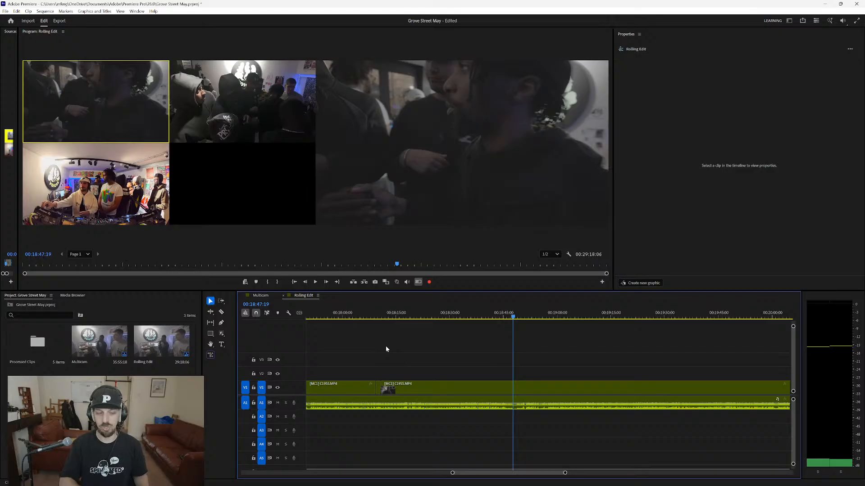
Play camera 1 from about 00:18:47 to 00:20:47, go back to about 00:20:43 and play on to about 00:21:51.
{"action": "key", "text": "space"}
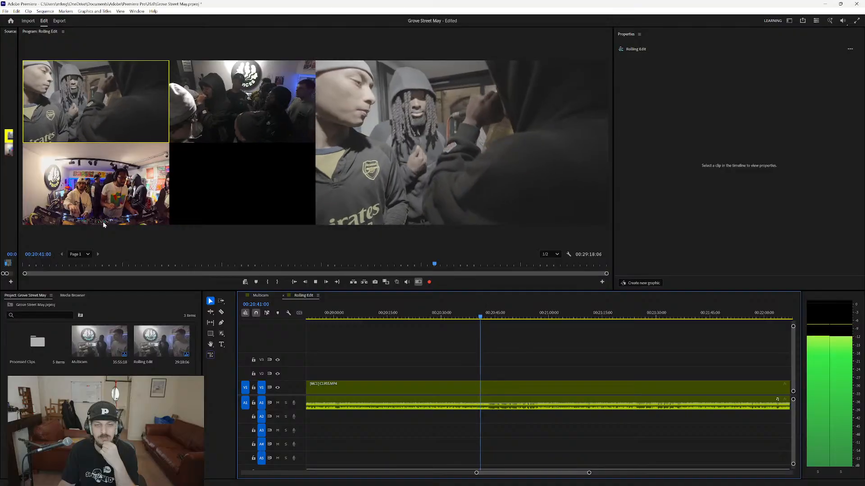
{"action": "right_click", "coordinate": [103, 221]}
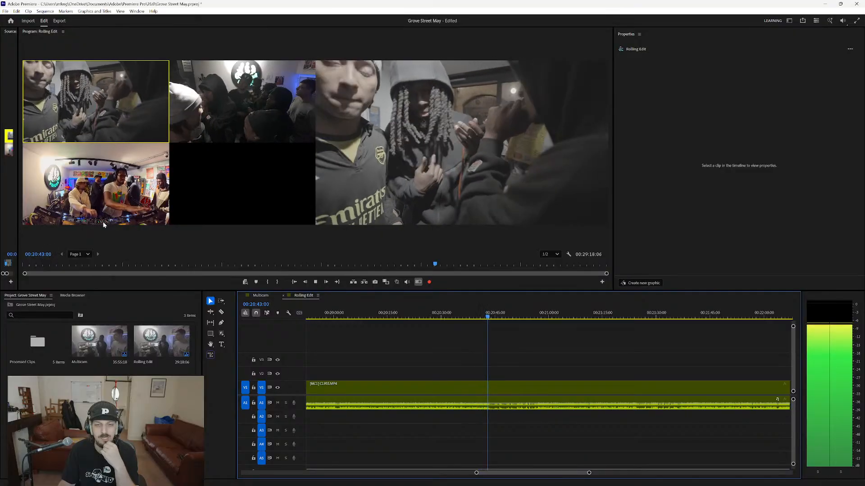
{"action": "left_click", "coordinate": [56, 238]}
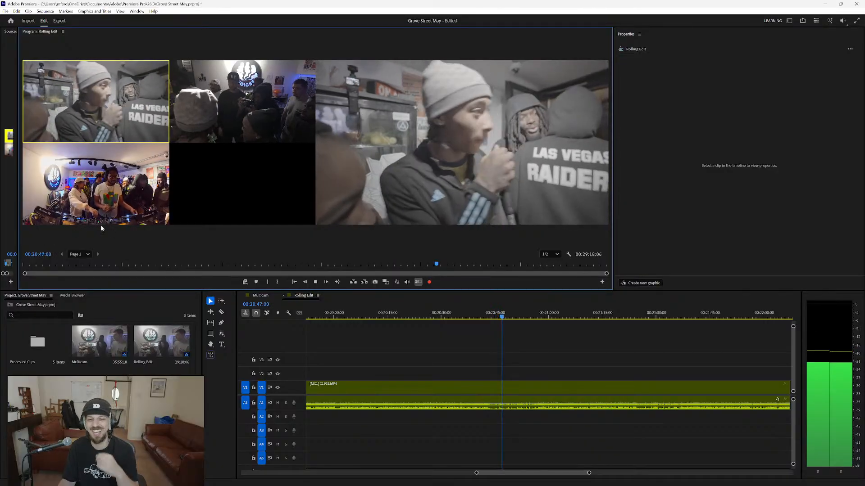
{"action": "key", "text": "space"}
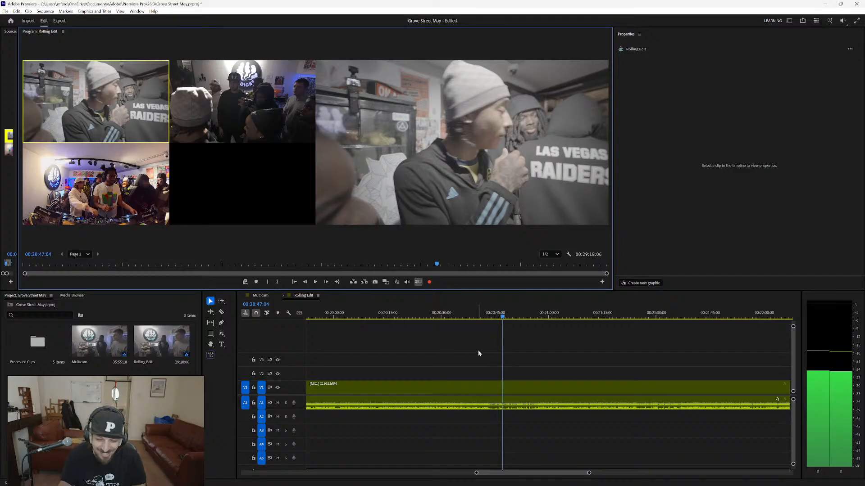
{"action": "left_click", "coordinate": [494, 317]}
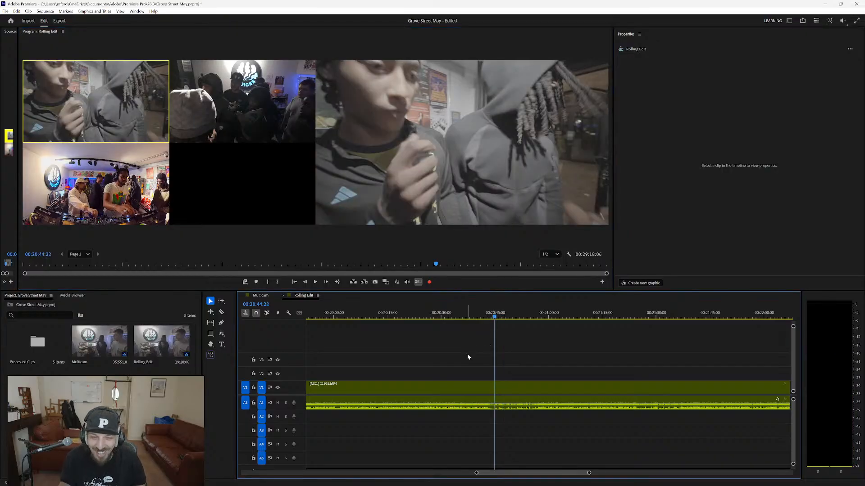
{"action": "left_click", "coordinate": [488, 317]}
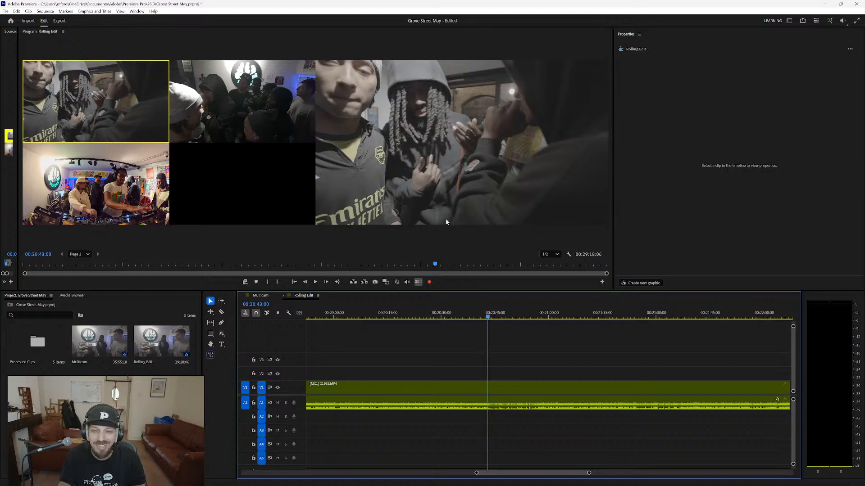
{"action": "key", "text": "space"}
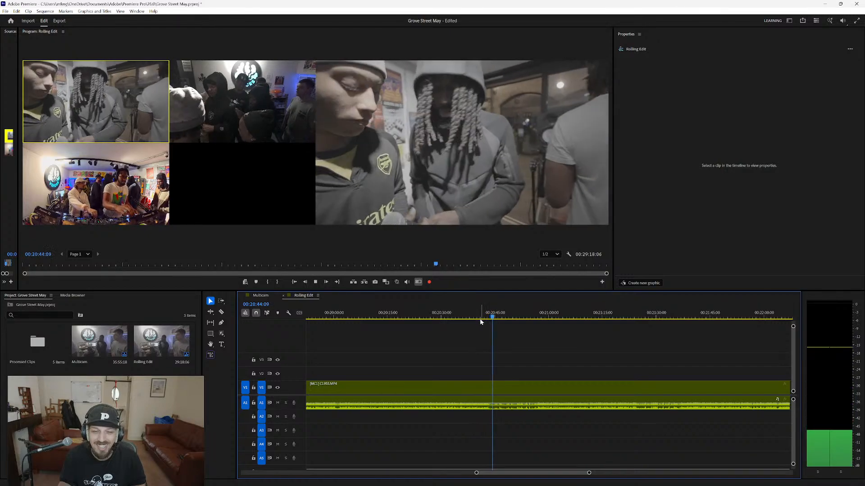
{"action": "key", "text": "space"}
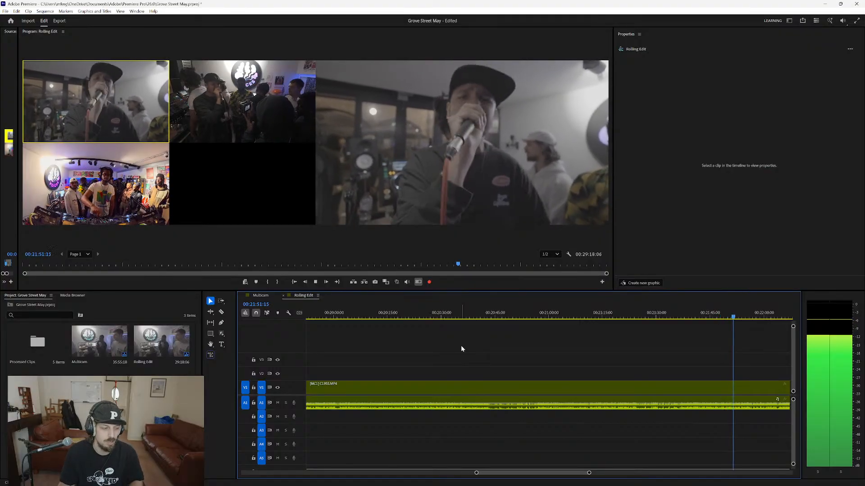
Live-cut to camera 3 at about 00:21:54 and back to camera 1 at about 00:21:56, keeping camera 1 until at least 00:23:37.
{"action": "scroll", "coordinate": [464, 347], "scroll_direction": "down", "scroll_amount": 3}
{"action": "scroll", "coordinate": [467, 350], "scroll_direction": "down", "scroll_amount": 2}
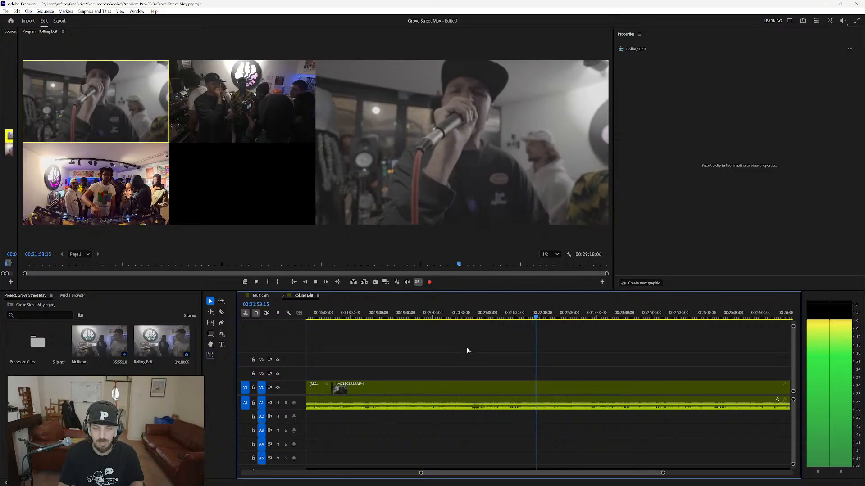
{"action": "left_click", "coordinate": [100, 188]}
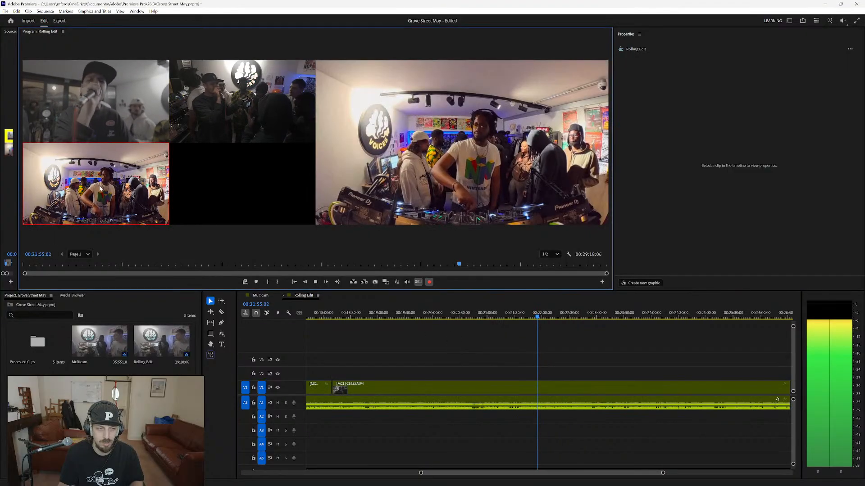
{"action": "left_click", "coordinate": [114, 112]}
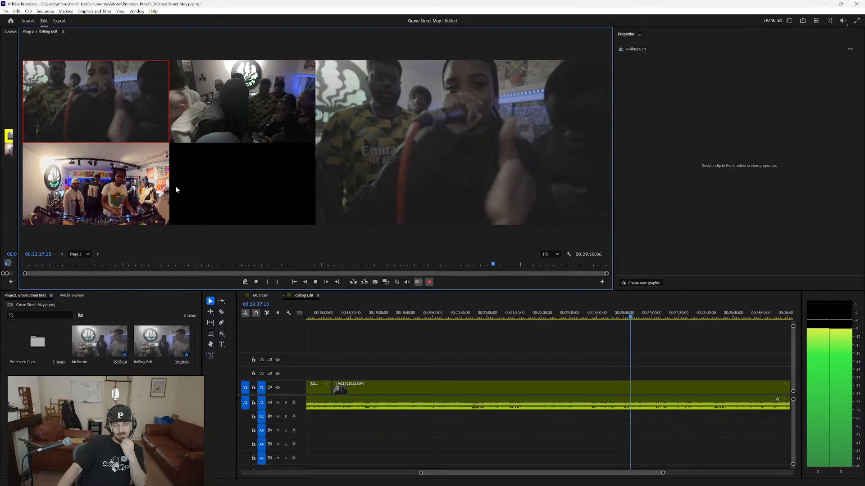
{"action": "key", "text": "space"}
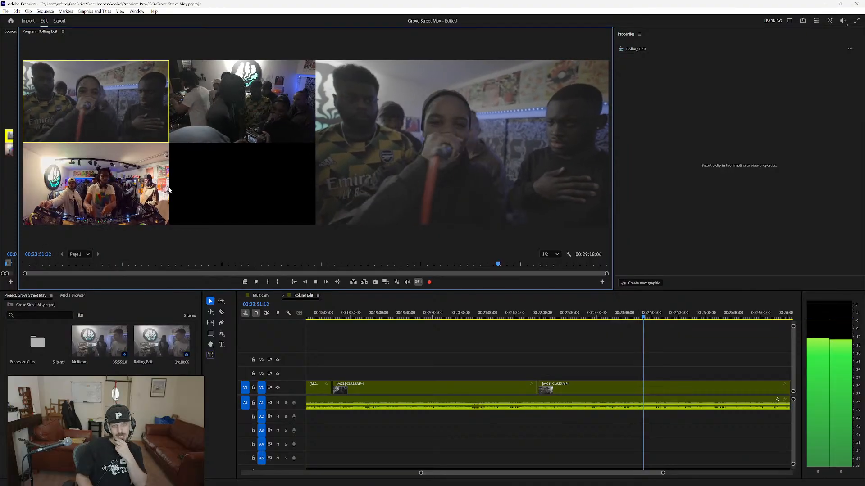
Pause at about 00:23:53, step back a little and replay the passage on camera 1 up to about 00:24:06.
{"action": "key", "text": "space"}
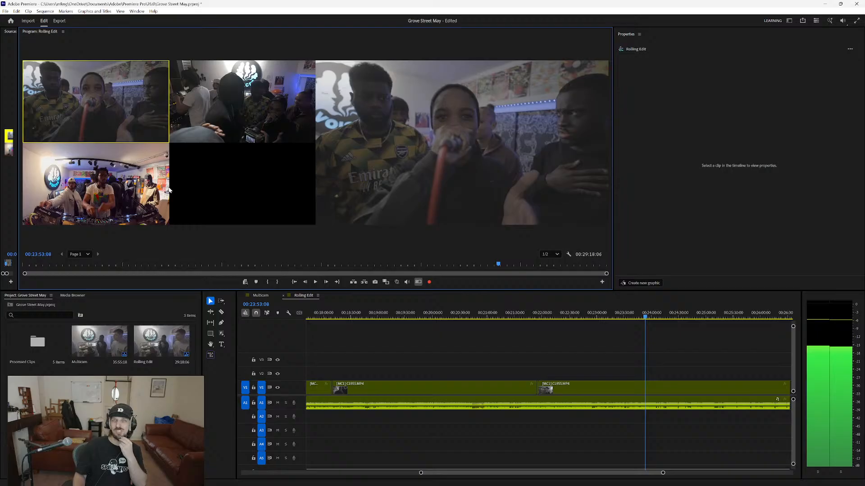
{"action": "key", "text": "Left"}
{"action": "key", "text": "Left"}
{"action": "key", "text": "j"}
{"action": "key", "text": "j"}
{"action": "key", "text": "j"}
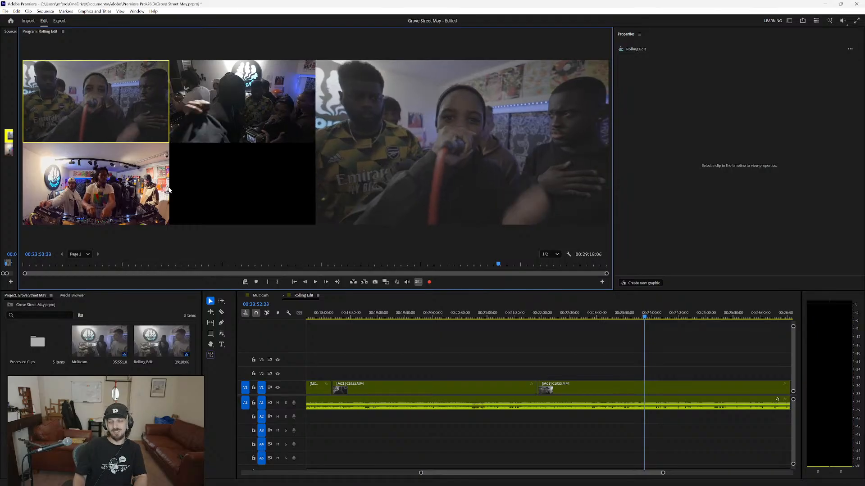
{"action": "key", "text": "shift+Left"}
{"action": "key", "text": "shift+Left"}
{"action": "key", "text": "shift+Left"}
{"action": "key", "text": "shift+Left"}
{"action": "key", "text": "shift+Left"}
{"action": "key", "text": "space"}
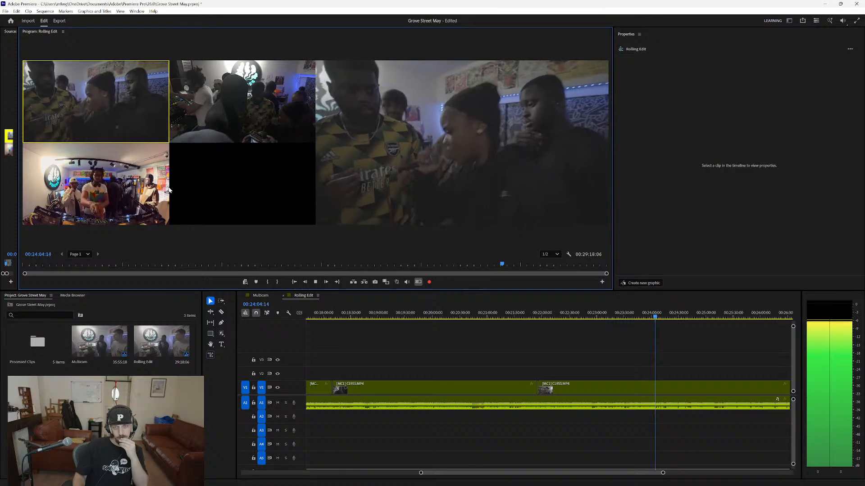
{"action": "key", "text": "space"}
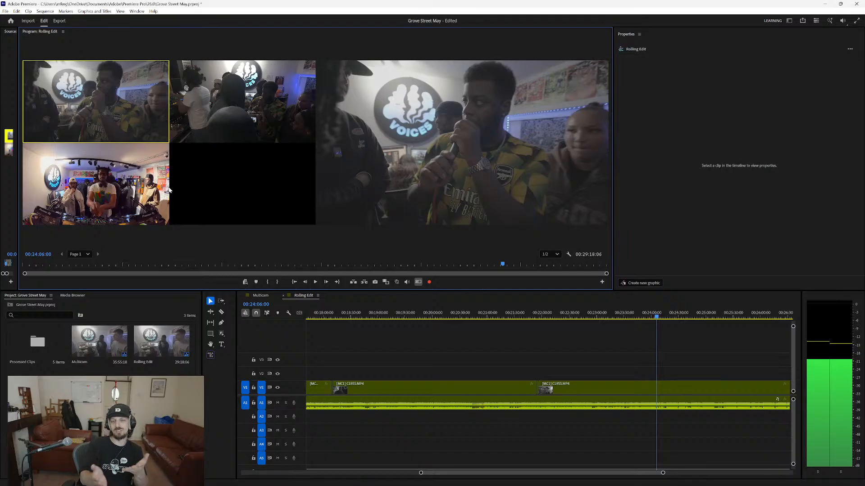
Review the remaining footage on camera 1 from about 00:24:06 to 00:28:53, pausing at intervals.
{"action": "key", "text": "space"}
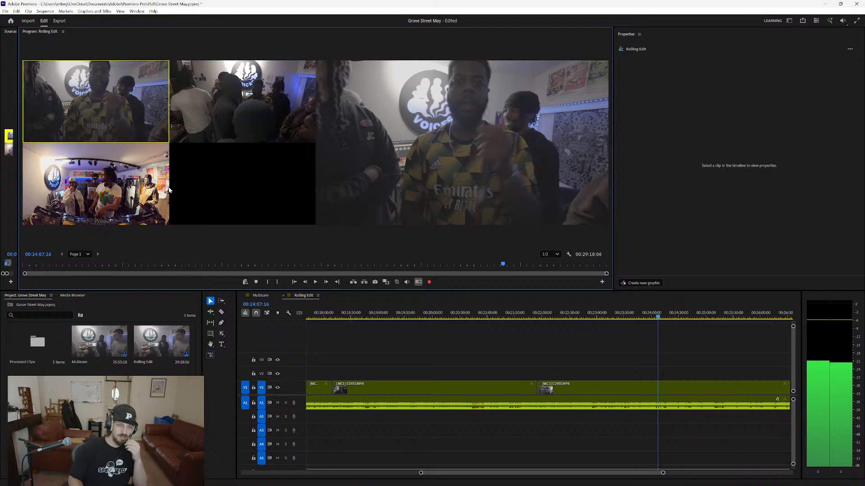
{"action": "key", "text": "space"}
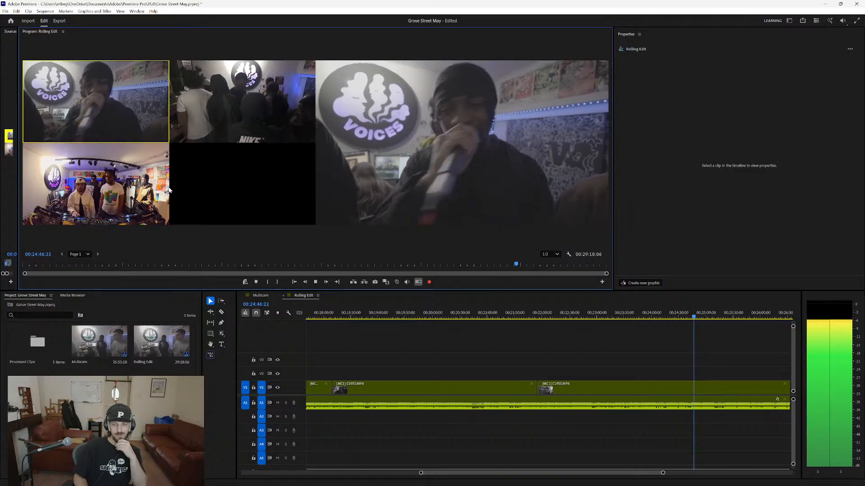
{"action": "key", "text": "space"}
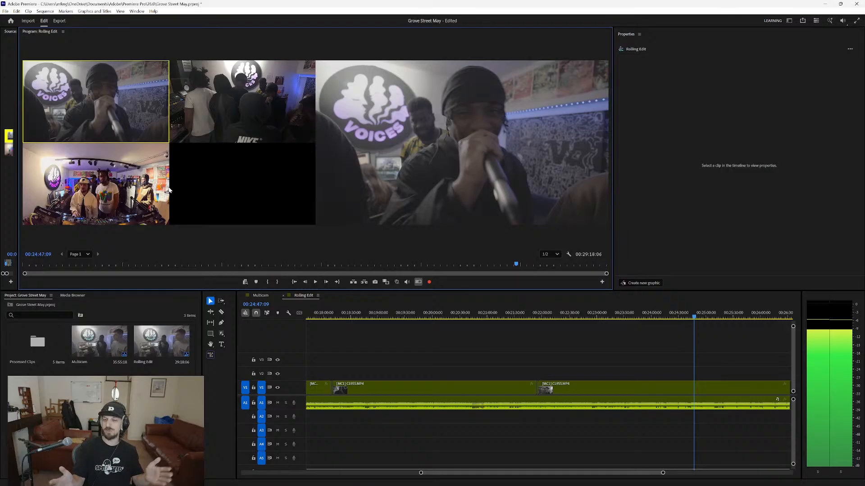
{"action": "key", "text": "space"}
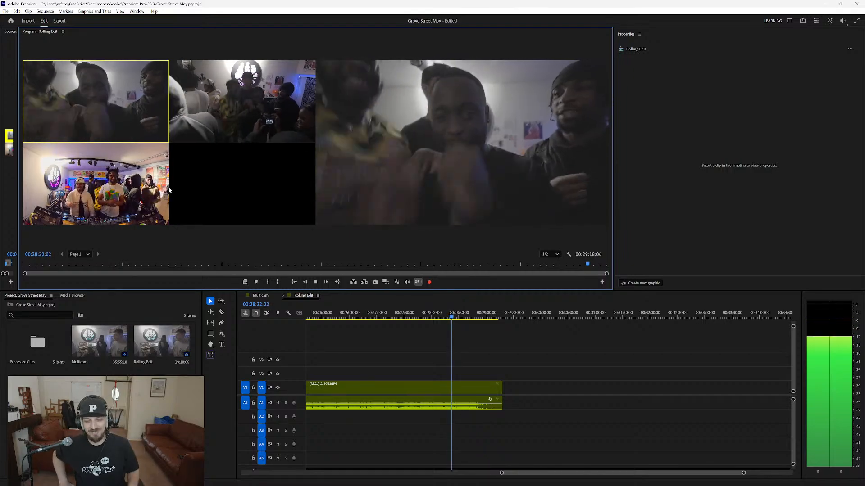
{"action": "key", "text": "space"}
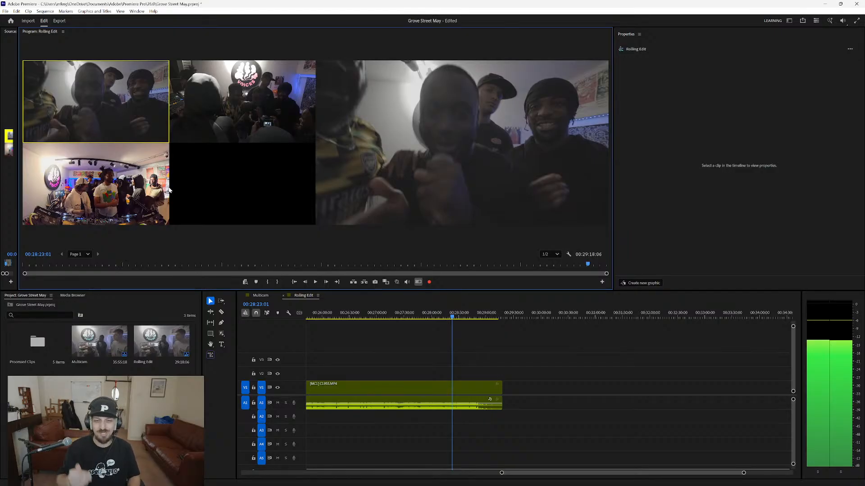
{"action": "key", "text": "space"}
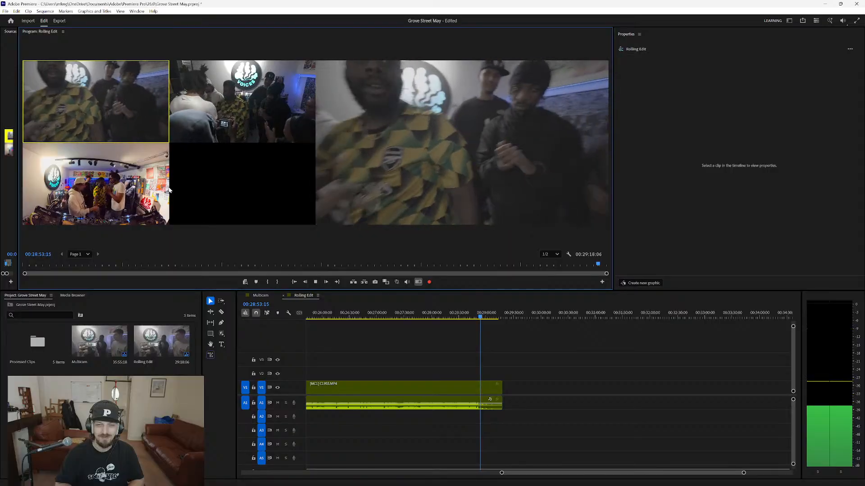
{"action": "key", "text": "space"}
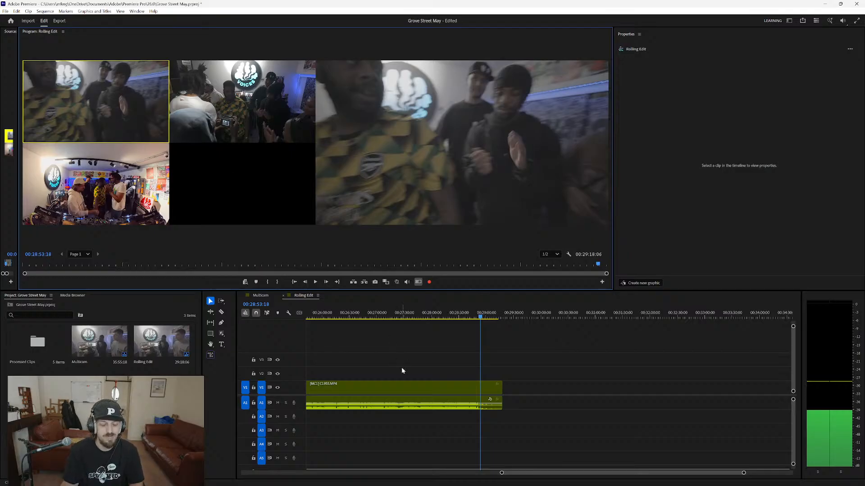
Return to about 00:01:25 in the sequence and review the existing camera 3 and camera 1 cuts up to about 00:01:33.
{"action": "scroll", "coordinate": [402, 368], "scroll_direction": "down", "scroll_amount": 2}
{"action": "scroll", "coordinate": [402, 367], "scroll_direction": "down", "scroll_amount": 5}
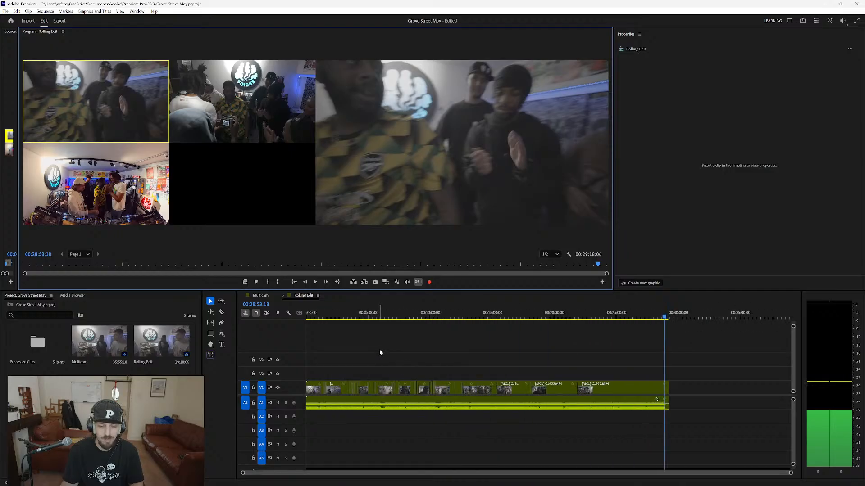
{"action": "scroll", "coordinate": [312, 371], "scroll_direction": "up", "scroll_amount": 7}
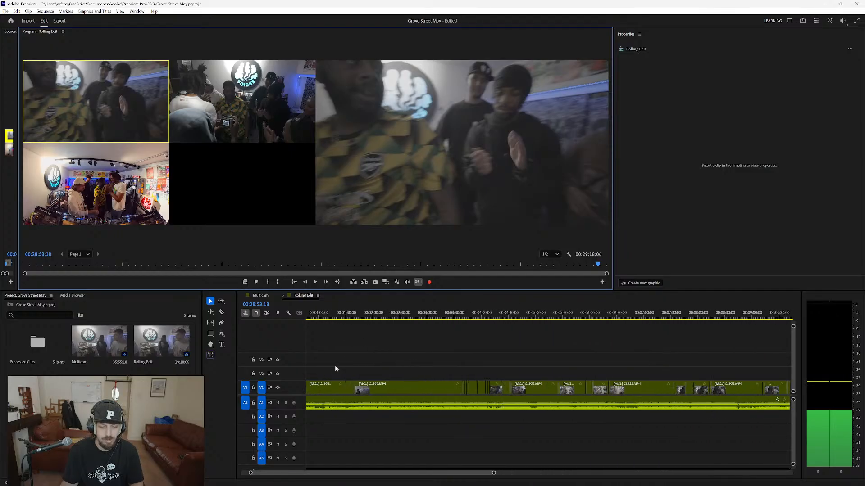
{"action": "left_click", "coordinate": [346, 317]}
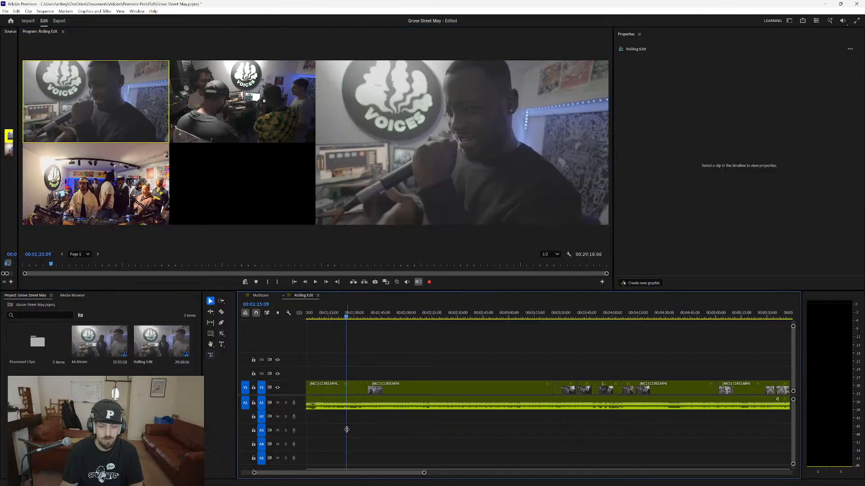
{"action": "key", "text": "space"}
{"action": "scroll", "coordinate": [350, 430], "scroll_direction": "up", "scroll_amount": 4}
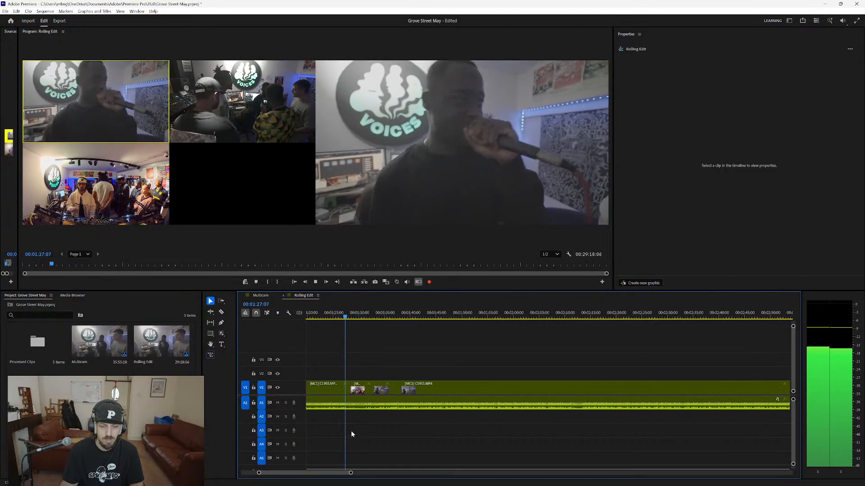
{"action": "scroll", "coordinate": [351, 432], "scroll_direction": "up", "scroll_amount": 1}
{"action": "key", "text": "3"}
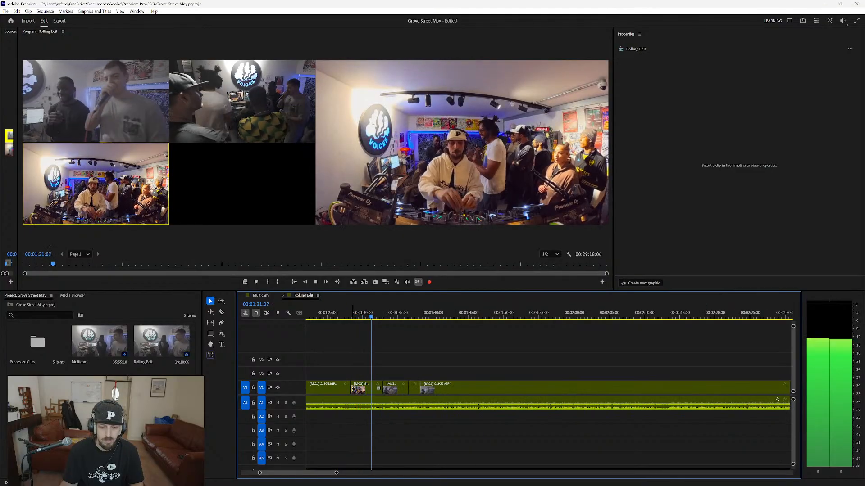
{"action": "key", "text": "1"}
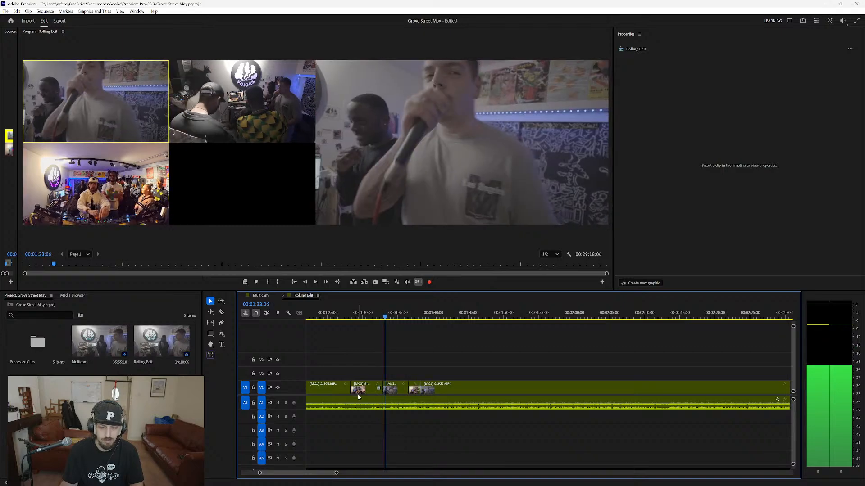
Extend the camera 1 shot over the camera 3 shot between about 00:01:28 and 00:01:33, and replay from about 00:01:31.
{"action": "left_click_drag", "start_coordinate": [350, 390], "coordinate": [383, 389]}
{"action": "left_click", "coordinate": [370, 318]}
{"action": "key", "text": "space"}
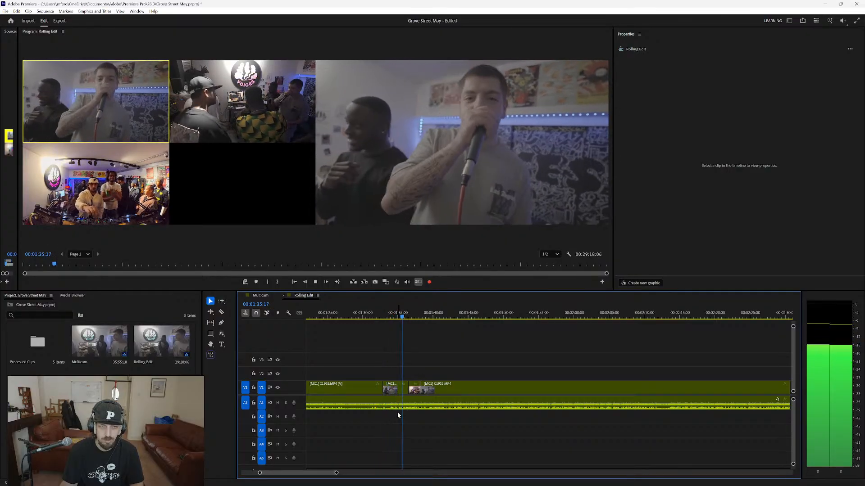
{"action": "key", "text": "3"}
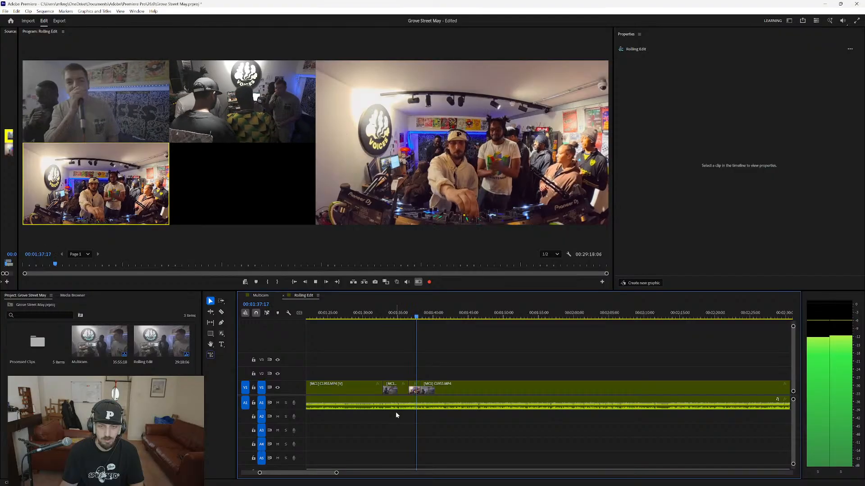
{"action": "key", "text": "space"}
Extend the camera 1 shot starting at about 00:01:33 over the short camera 3 shot to about 00:01:38, and switch it to camera 3.
{"action": "left_click_drag", "start_coordinate": [409, 390], "coordinate": [421, 404]}
{"action": "left_click", "coordinate": [408, 318]}
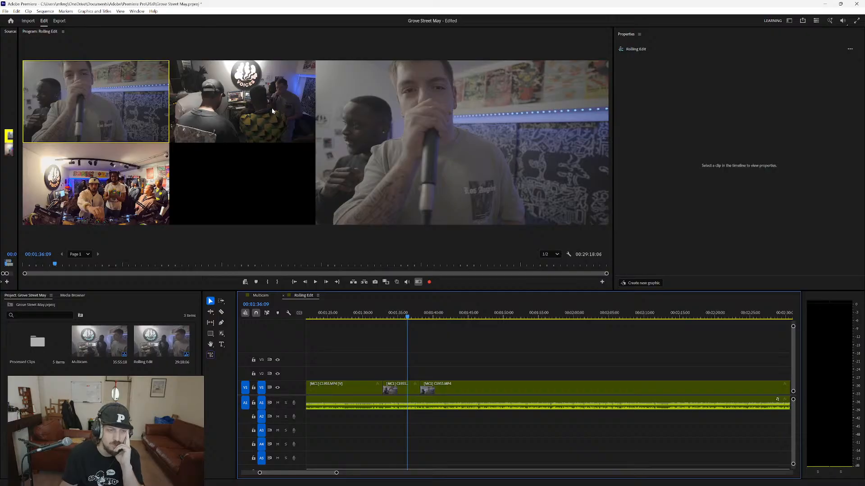
{"action": "left_click", "coordinate": [117, 192]}
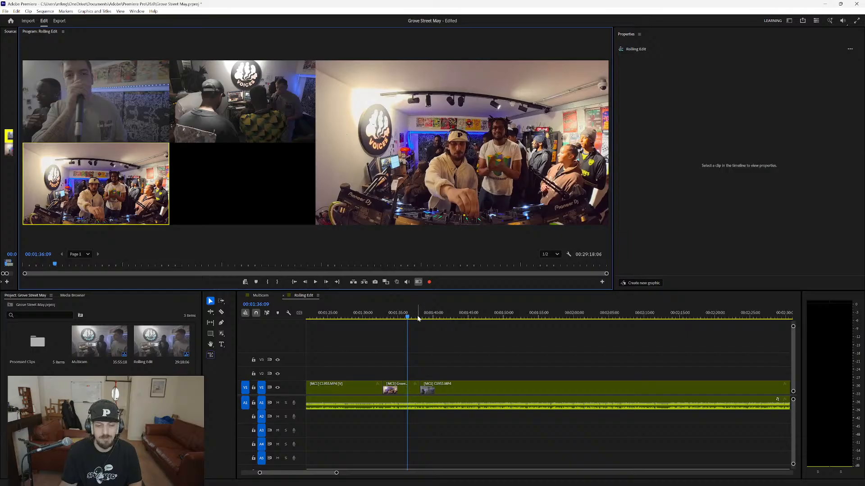
Replay the cut from about 00:01:32, shorten the camera 3 shot to end at about 00:01:34, and play the revised cut.
{"action": "key", "text": "space"}
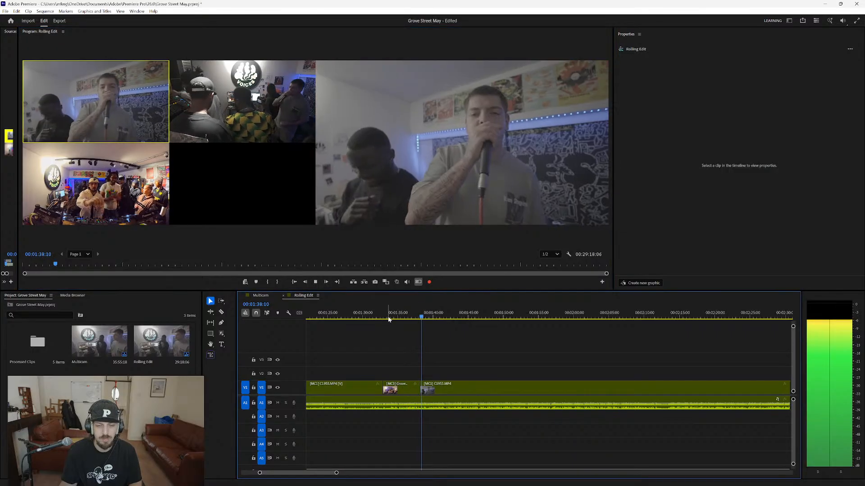
{"action": "left_click", "coordinate": [374, 314]}
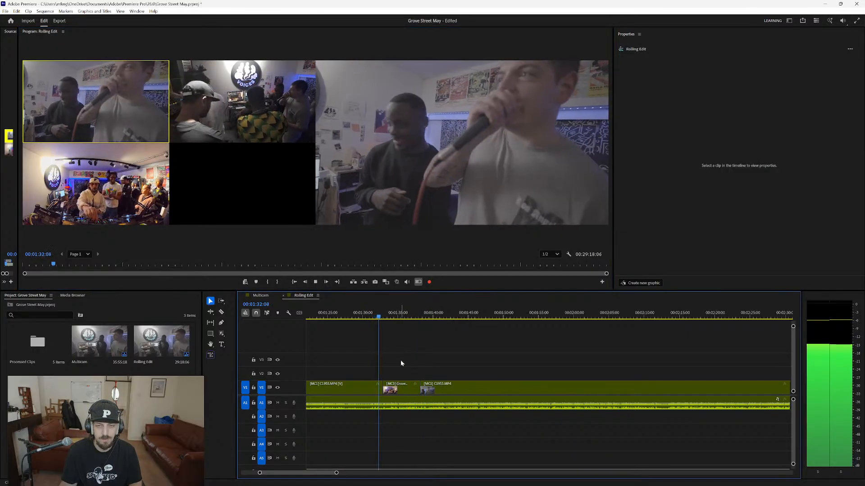
{"action": "key", "text": "3"}
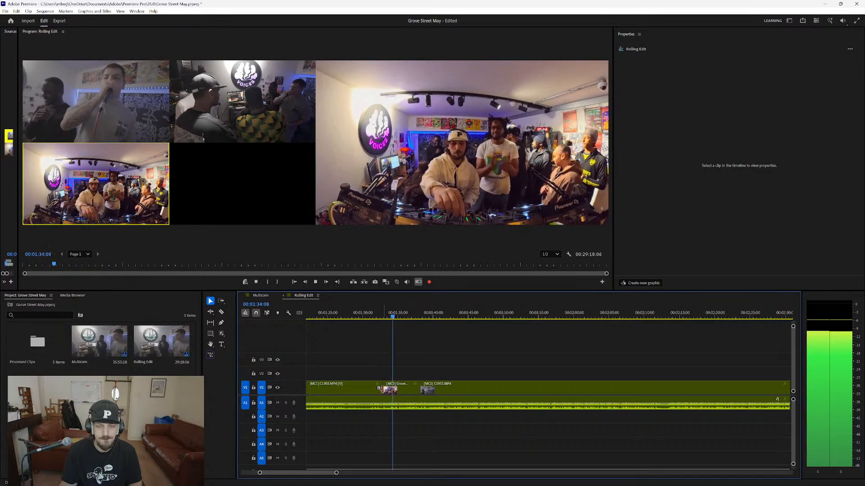
{"action": "key", "text": "space"}
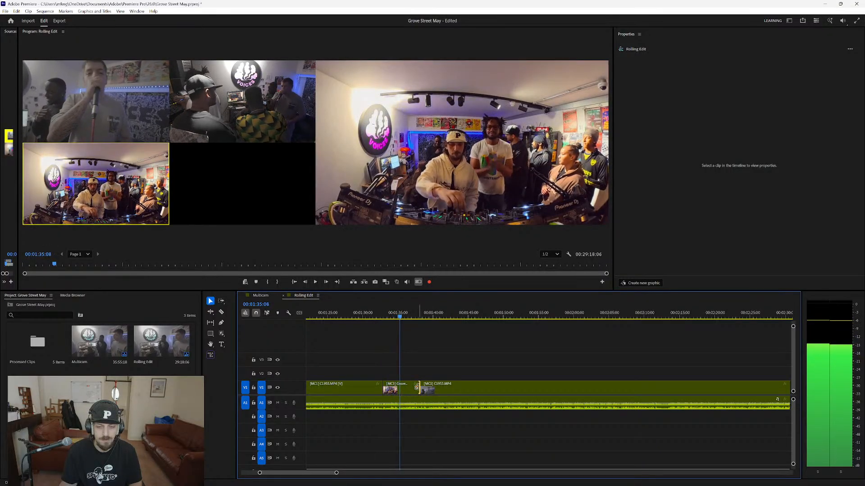
{"action": "left_click_drag", "start_coordinate": [417, 387], "coordinate": [393, 387]}
{"action": "left_click", "coordinate": [376, 317]}
{"action": "key", "text": "space"}
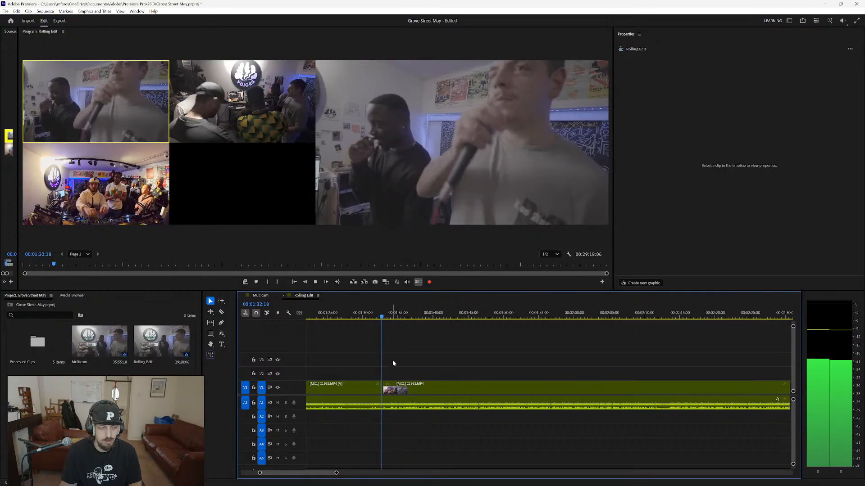
Shorten the camera 3 shot at about 00:01:33 further to about one second, and replay from about 00:01:32.
{"action": "key", "text": "3"}
{"action": "key", "text": "1"}
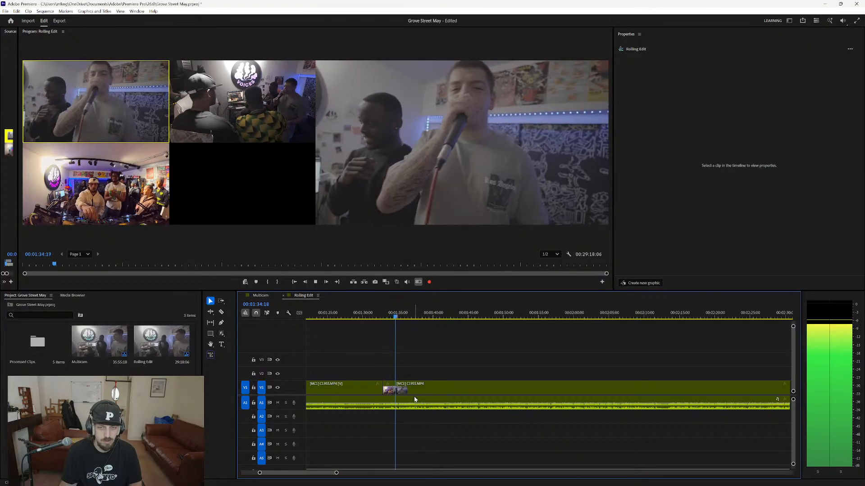
{"action": "key", "text": "space"}
{"action": "left_click_drag", "start_coordinate": [391, 386], "coordinate": [389, 387]}
{"action": "left_click", "coordinate": [378, 317]}
{"action": "key", "text": "space"}
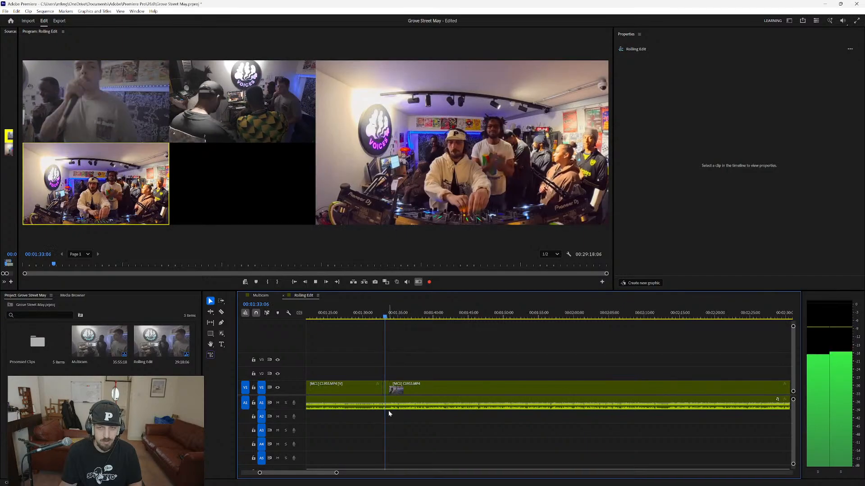
Move on to about 00:03:20 in the sequence and review the existing camera 1 and camera 2 cuts up to about 00:03:31.
{"action": "key", "text": "minus"}
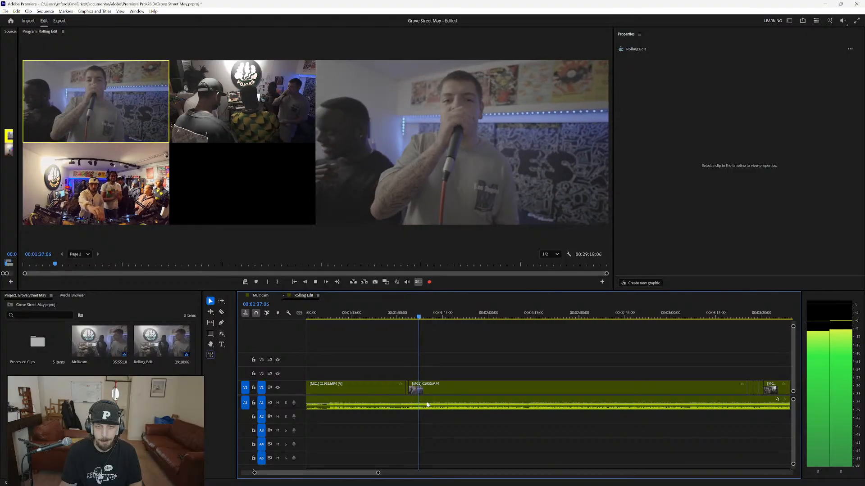
{"action": "scroll", "coordinate": [522, 417], "scroll_direction": "down", "scroll_amount": 4}
{"action": "key", "text": "space"}
{"action": "left_click", "coordinate": [658, 317]}
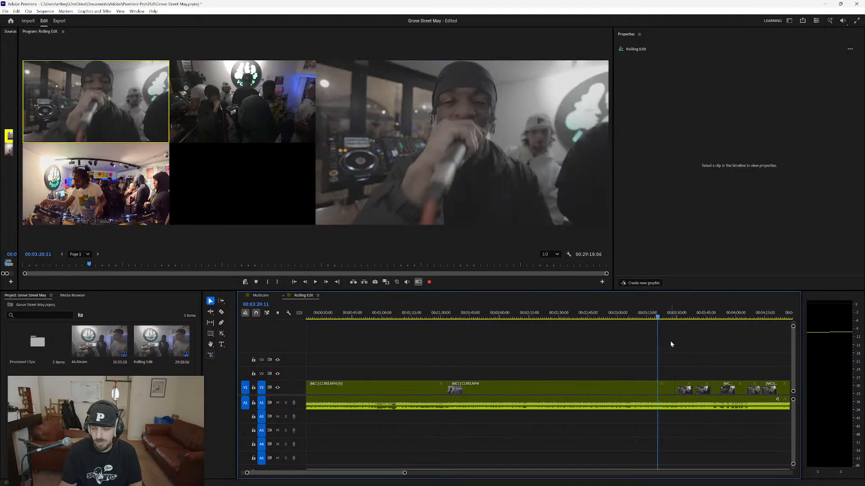
{"action": "key", "text": "space"}
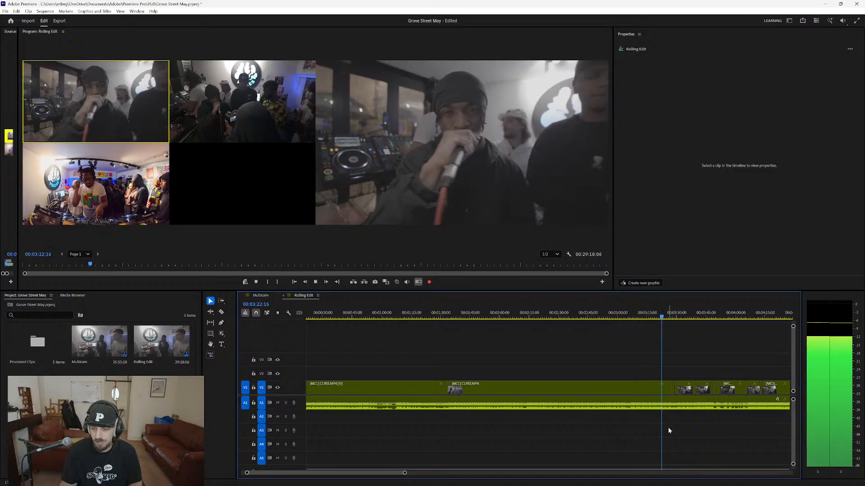
{"action": "left_click_drag", "start_coordinate": [383, 472], "coordinate": [395, 475]}
{"action": "scroll", "coordinate": [498, 437], "scroll_direction": "up", "scroll_amount": 3}
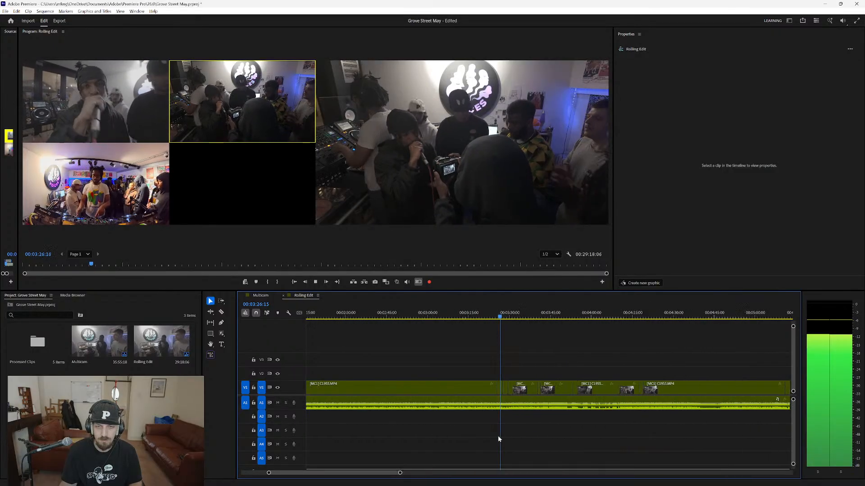
{"action": "scroll", "coordinate": [498, 437], "scroll_direction": "up", "scroll_amount": 2}
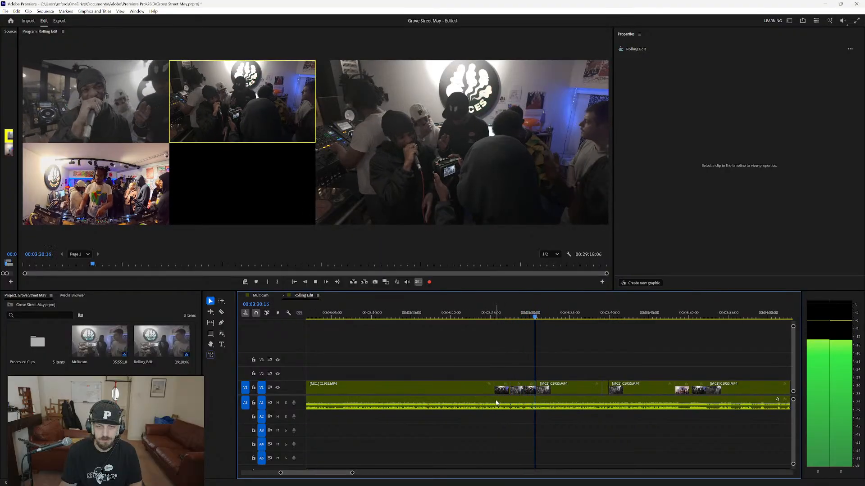
{"action": "key", "text": "space"}
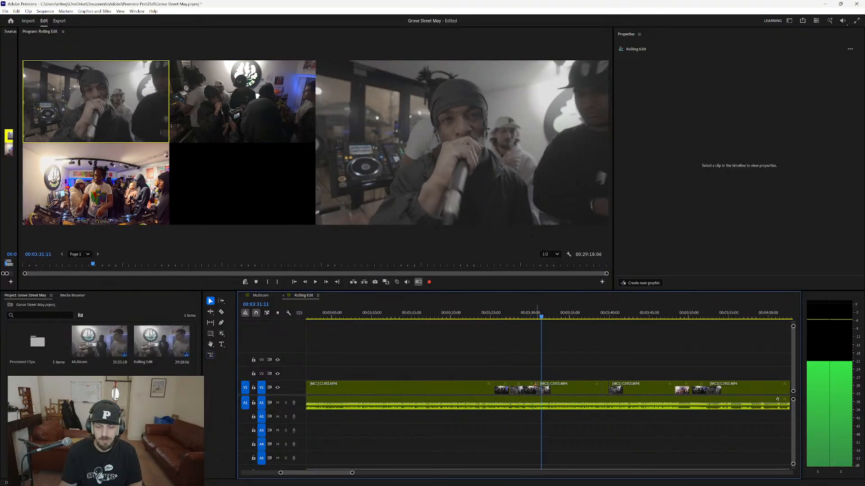
Delete the two camera 2 shots between about 00:03:25 and 00:03:31 and extend the camera 1 shot between them over both gaps.
{"action": "left_click", "coordinate": [504, 388]}
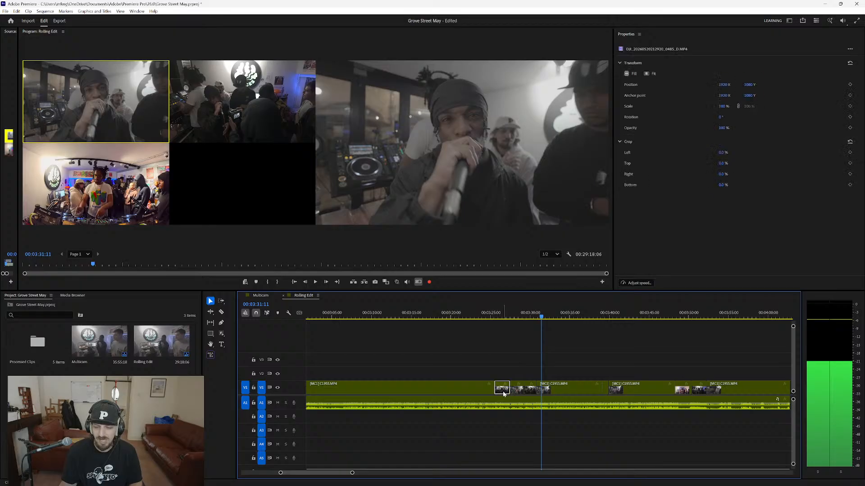
{"action": "key", "text": "Delete"}
{"action": "left_click", "coordinate": [529, 391]}
{"action": "key", "text": "Delete"}
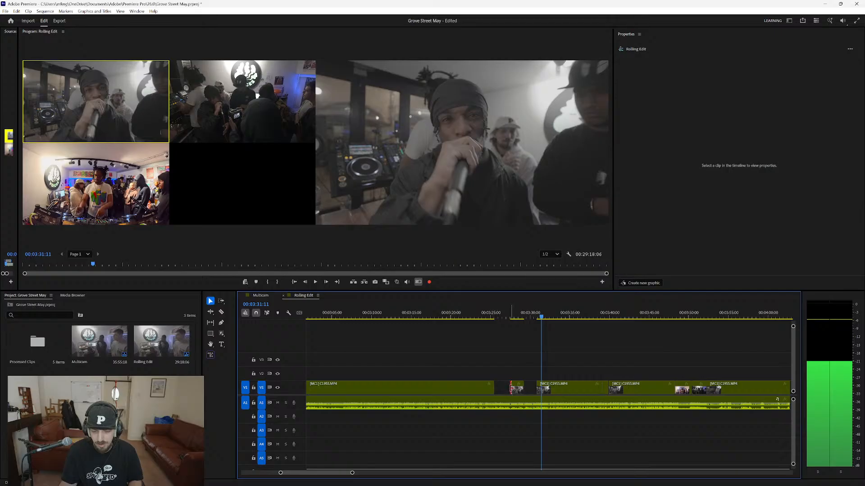
{"action": "left_click_drag", "start_coordinate": [511, 389], "coordinate": [537, 388]}
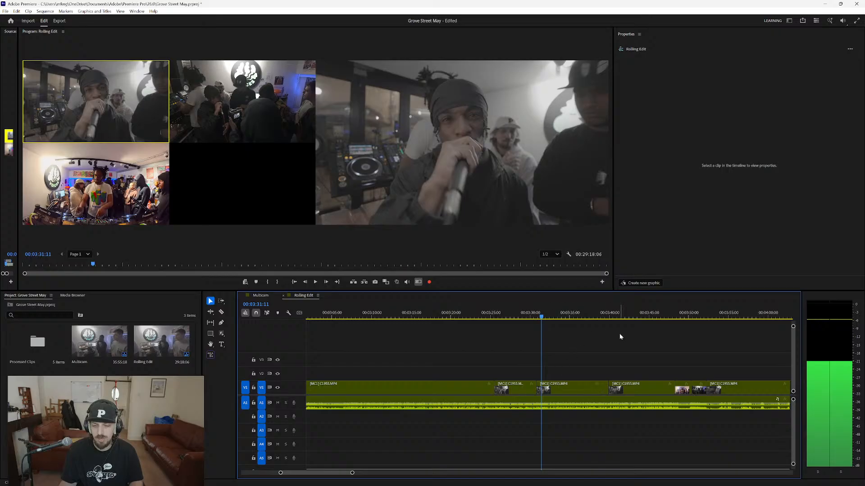
Extend the camera 1 shot over the very short shot at about 00:03:39, and replay from about 00:03:38.
{"action": "mouse_move", "coordinate": [594, 320]}
{"action": "left_mouse_down"}
{"action": "mouse_move", "coordinate": [607, 318]}
{"action": "mouse_move", "coordinate": [596, 319]}
{"action": "left_mouse_up"}
{"action": "key", "text": "space"}
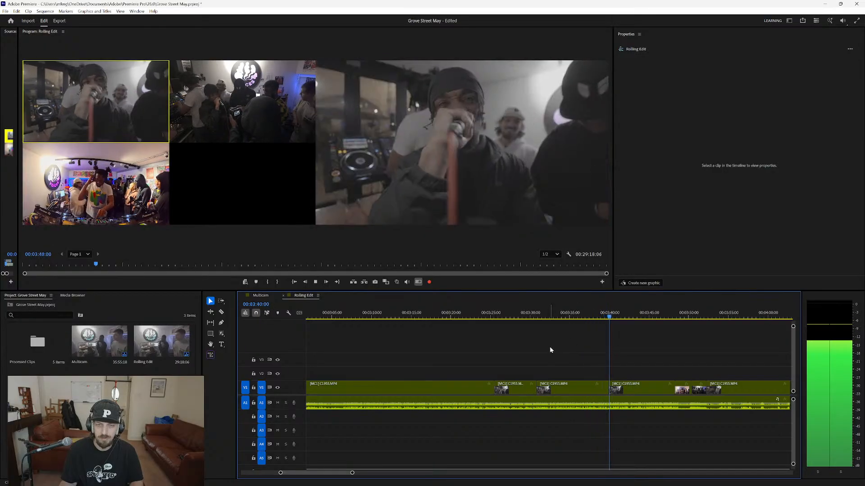
{"action": "key", "text": "space"}
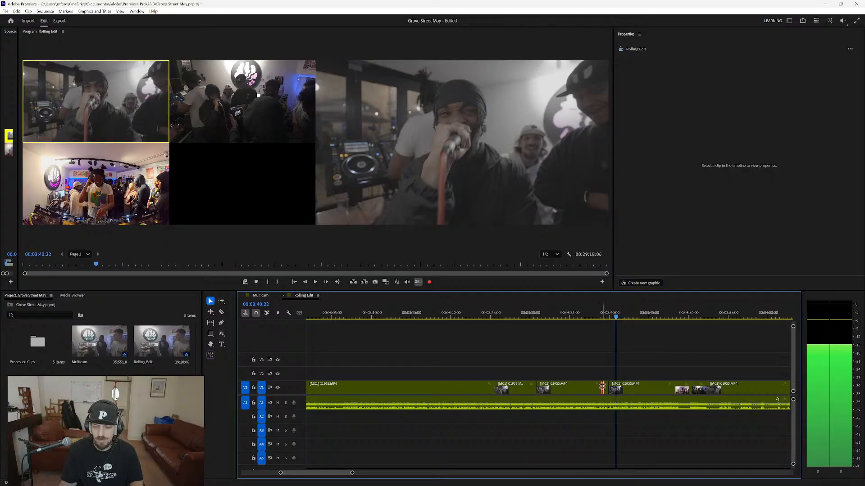
{"action": "left_click_drag", "start_coordinate": [602, 386], "coordinate": [609, 387]}
{"action": "left_click", "coordinate": [594, 319]}
{"action": "key", "text": "space"}
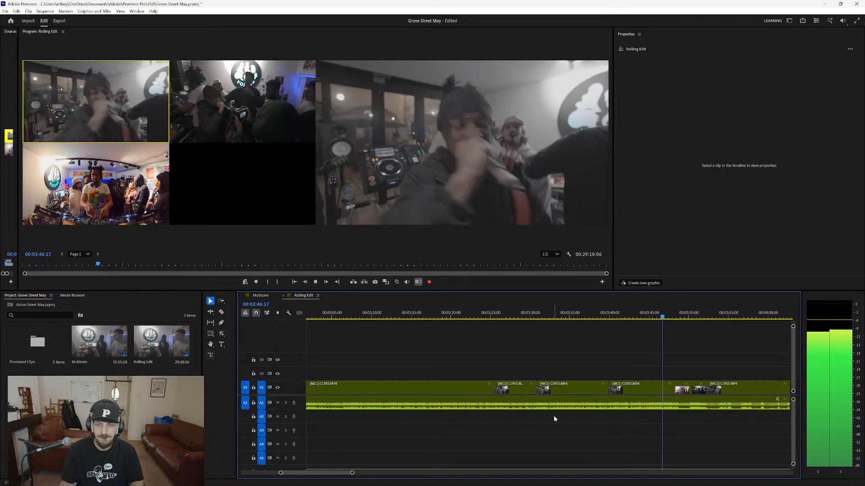
Start the camera 3 shot at about 00:03:48 one second earlier, at about 00:03:47, and replay the cut.
{"action": "key", "text": "3"}
{"action": "key", "text": "space"}
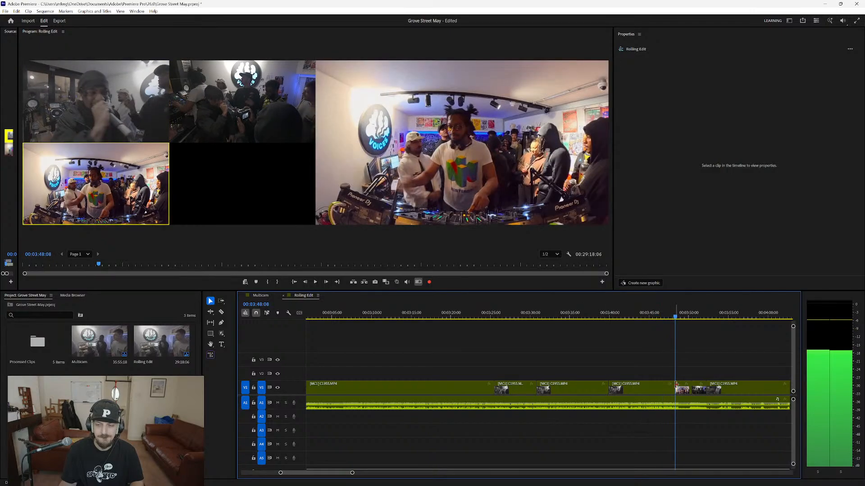
{"action": "left_click_drag", "start_coordinate": [673, 389], "coordinate": [667, 386]}
{"action": "left_click", "coordinate": [667, 317]}
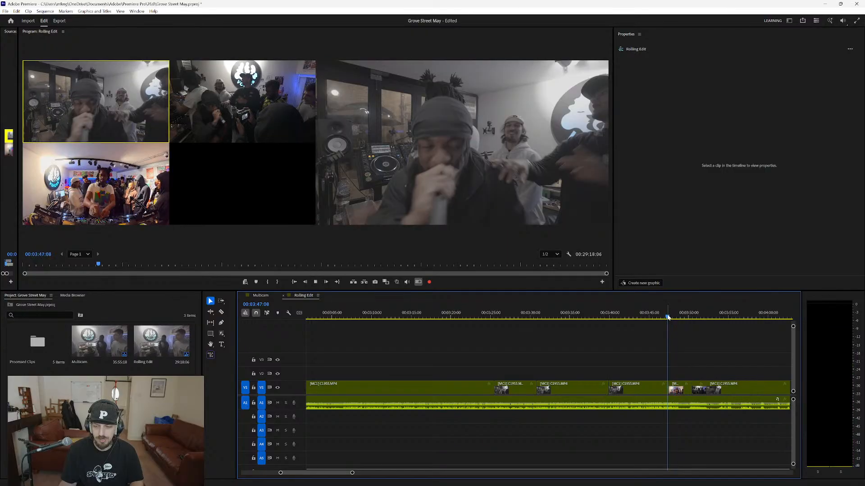
{"action": "key", "text": "space"}
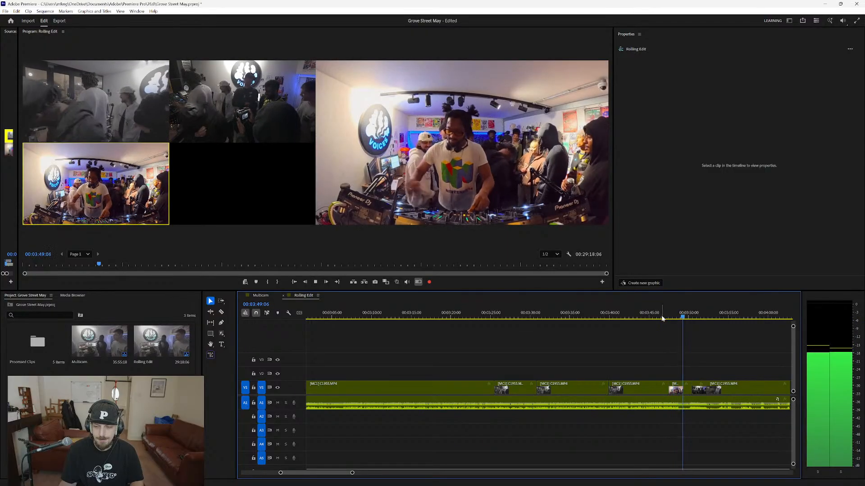
Try to end the camera 3 shot at about 00:03:49 and bring the camera 1 shot forward over the camera 2 shot, replaying the cut.
{"action": "left_click_drag", "start_coordinate": [688, 388], "coordinate": [681, 388]}
{"action": "key", "text": "space"}
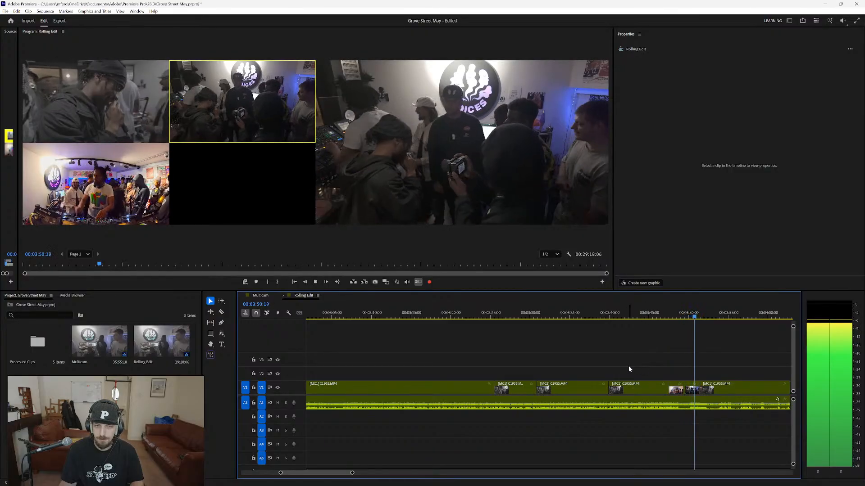
{"action": "left_click_drag", "start_coordinate": [699, 387], "coordinate": [685, 389]}
{"action": "key", "text": "space"}
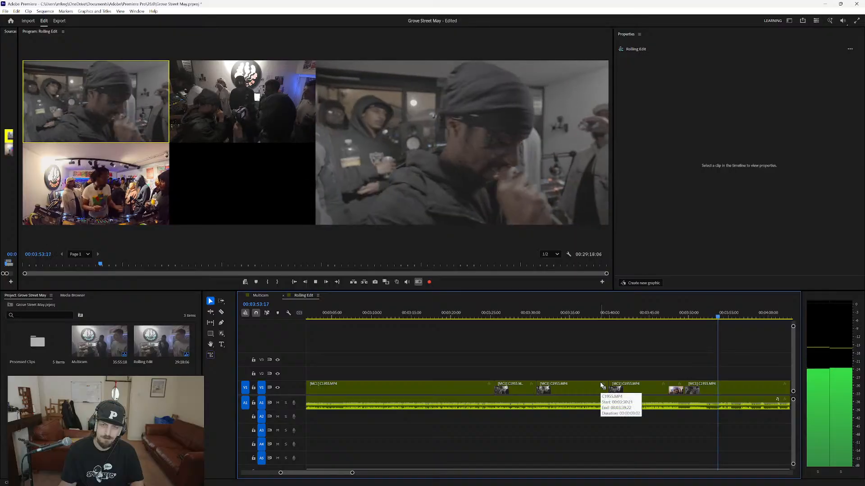
{"action": "key", "text": "space"}
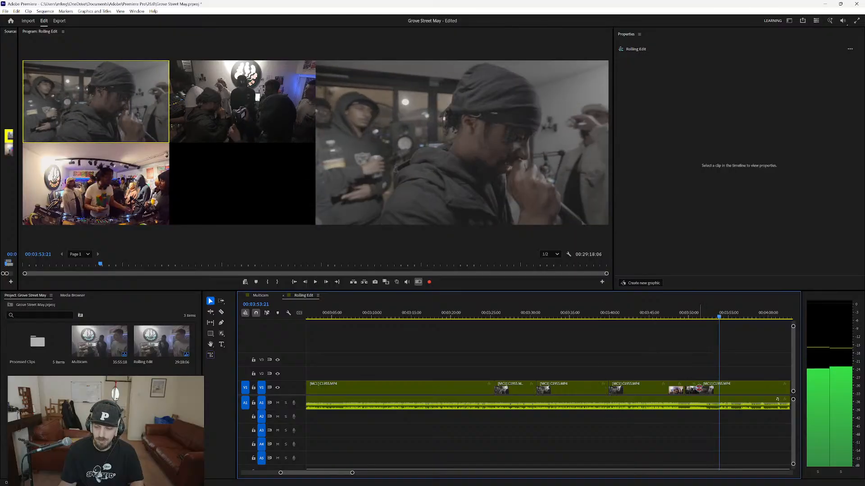
{"action": "left_click_drag", "start_coordinate": [698, 388], "coordinate": [685, 388]}
{"action": "left_click", "coordinate": [685, 318]}
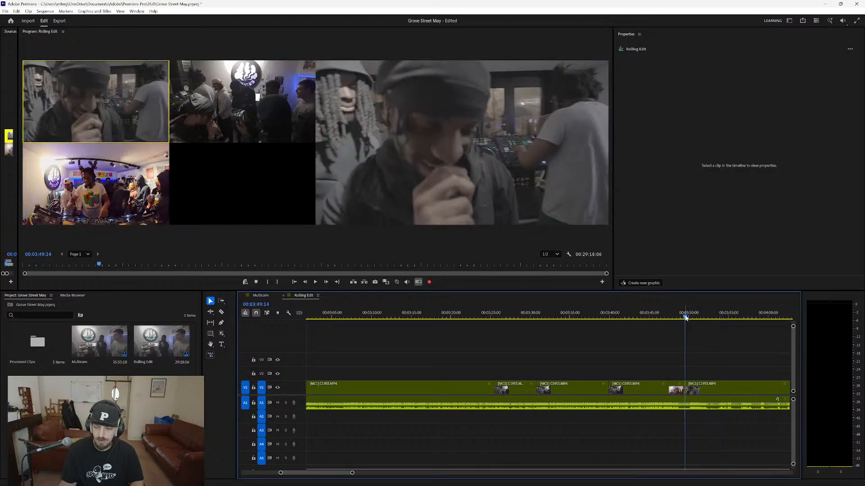
{"action": "key", "text": "space"}
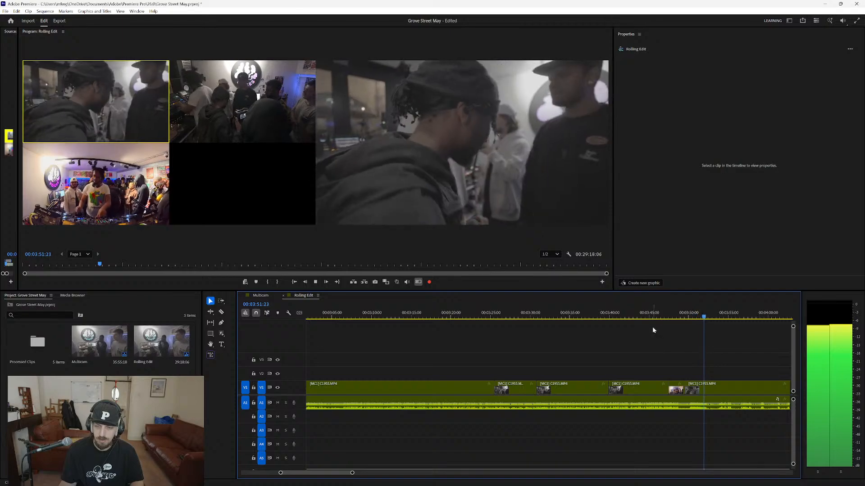
Replay the revised cuts from about 00:03:32, end the camera 3 shot at about 00:03:49, and continue directly with camera 1.
{"action": "left_click", "coordinate": [549, 316]}
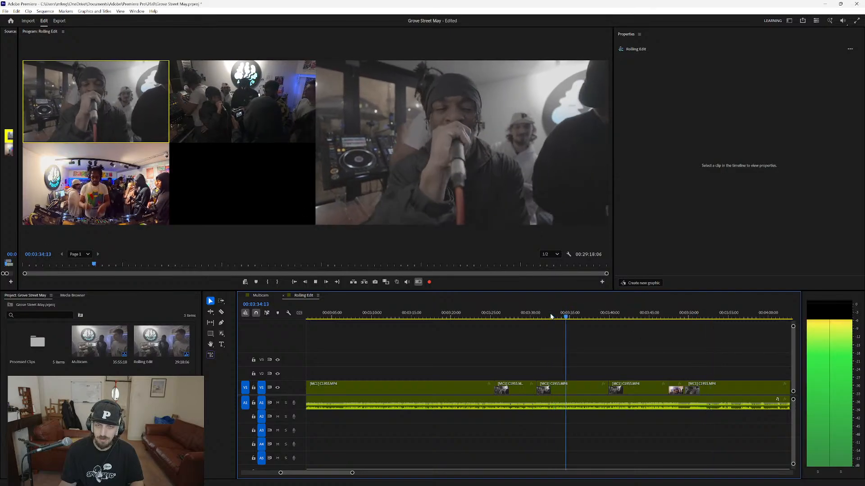
{"action": "left_click", "coordinate": [621, 318]}
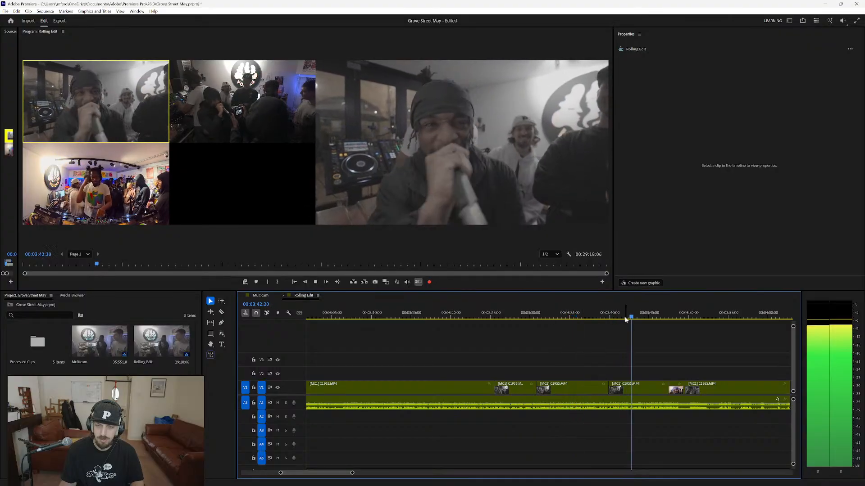
{"action": "left_click", "coordinate": [661, 319]}
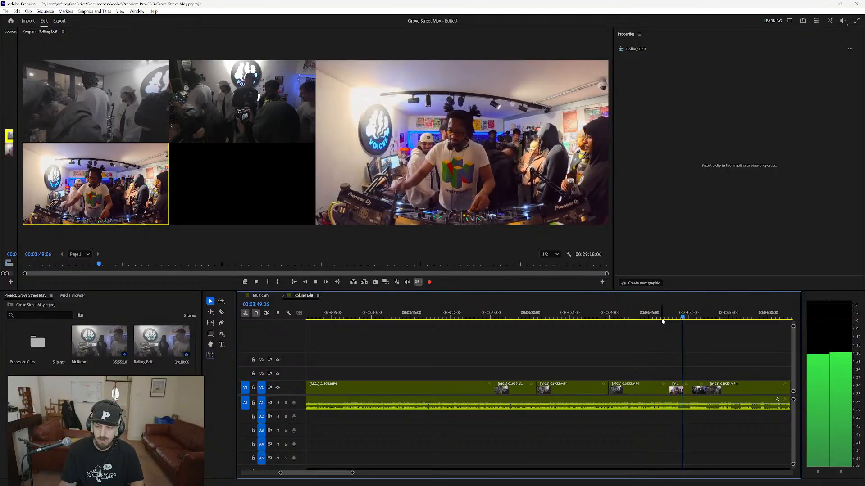
{"action": "key", "text": "1"}
{"action": "key", "text": "space"}
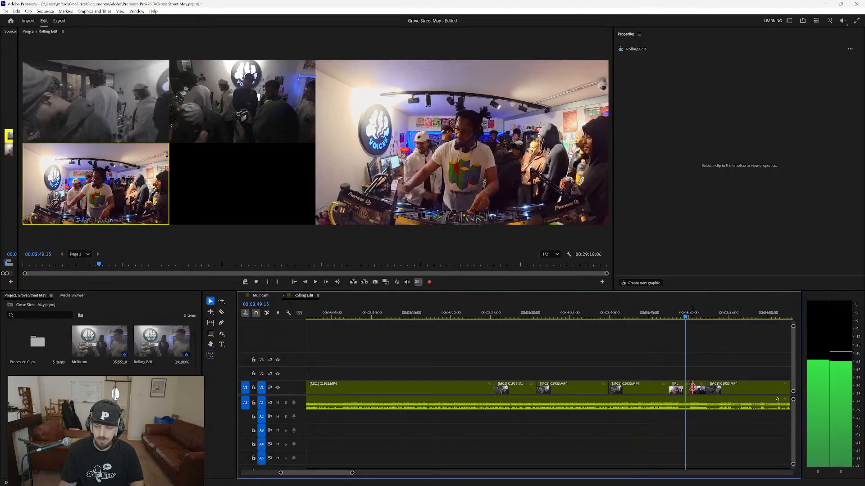
{"action": "left_click_drag", "start_coordinate": [692, 387], "coordinate": [682, 386]}
{"action": "left_click", "coordinate": [674, 315]}
{"action": "key", "text": "space"}
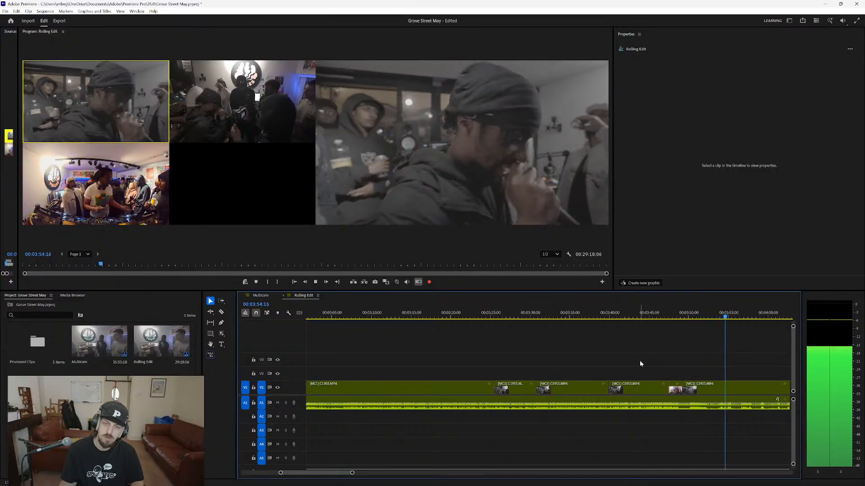
Bring the camera 1 shot at about 00:04:06 forward over the short camera 2 shot to about 00:04:05, and resume playback.
{"action": "scroll", "coordinate": [639, 414], "scroll_direction": "down", "scroll_amount": 3}
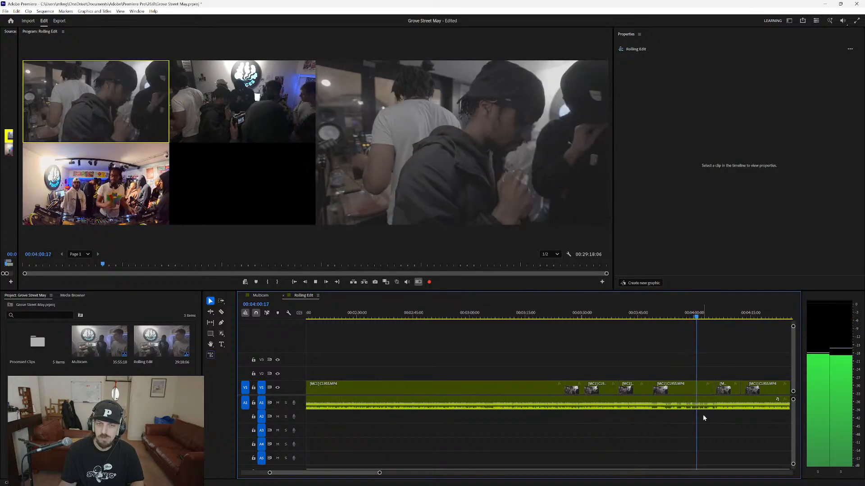
{"action": "scroll", "coordinate": [719, 415], "scroll_direction": "up", "scroll_amount": 5}
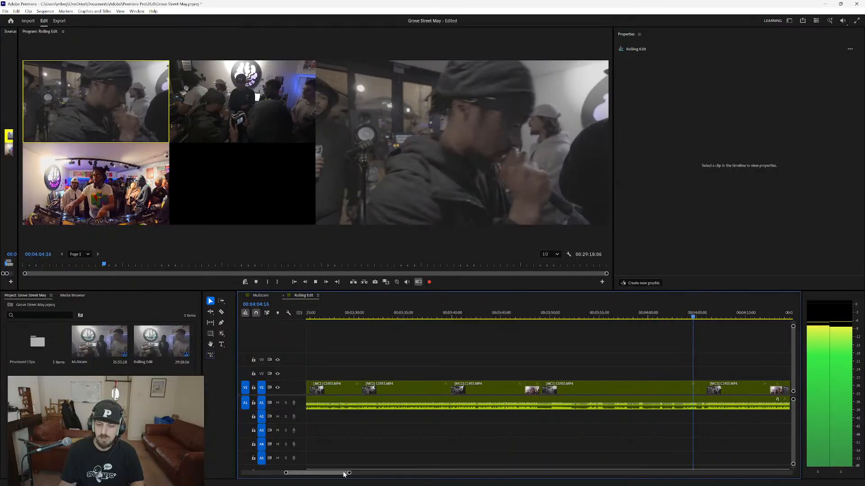
{"action": "key", "text": "2"}
{"action": "key", "text": "1"}
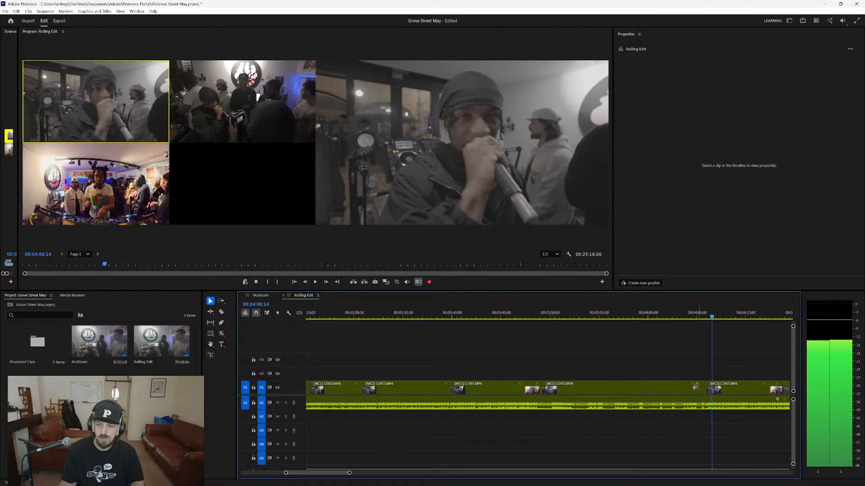
{"action": "left_click_drag", "start_coordinate": [706, 386], "coordinate": [697, 388]}
{"action": "key", "text": "space"}
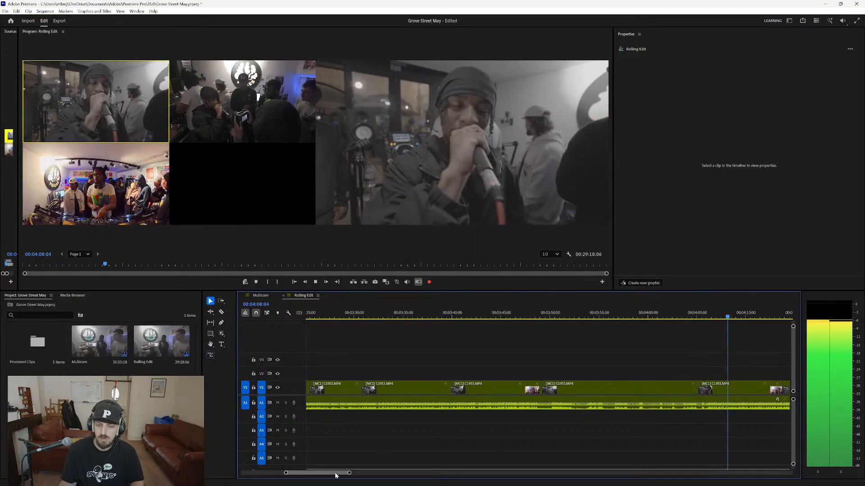
Bring the camera 1 shot forward over the short camera 3 shot at about 00:04:13, and replay from about 00:04:12.
{"action": "left_click_drag", "start_coordinate": [335, 474], "coordinate": [340, 473]}
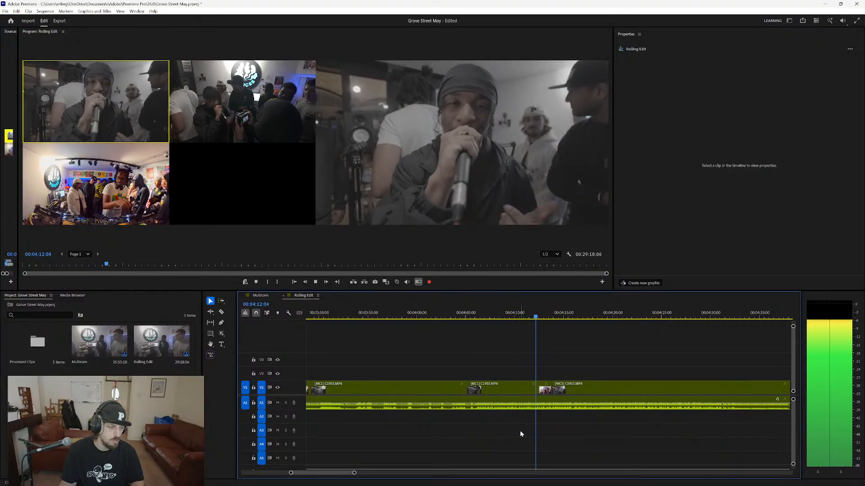
{"action": "key", "text": "3"}
{"action": "key", "text": "1"}
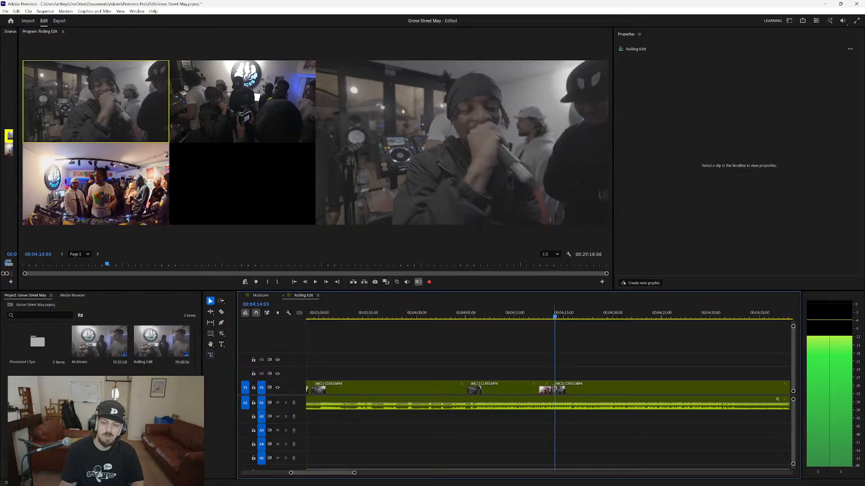
{"action": "left_click_drag", "start_coordinate": [550, 388], "coordinate": [546, 385]}
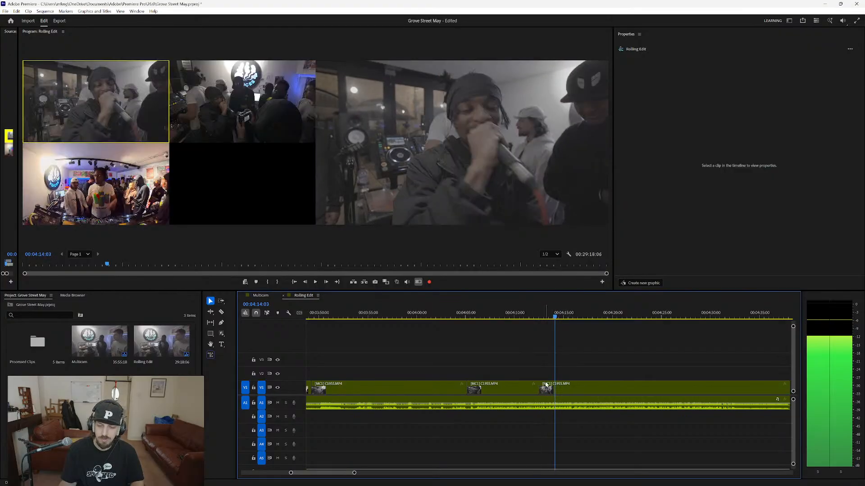
{"action": "left_click", "coordinate": [539, 315]}
{"action": "key", "text": "space"}
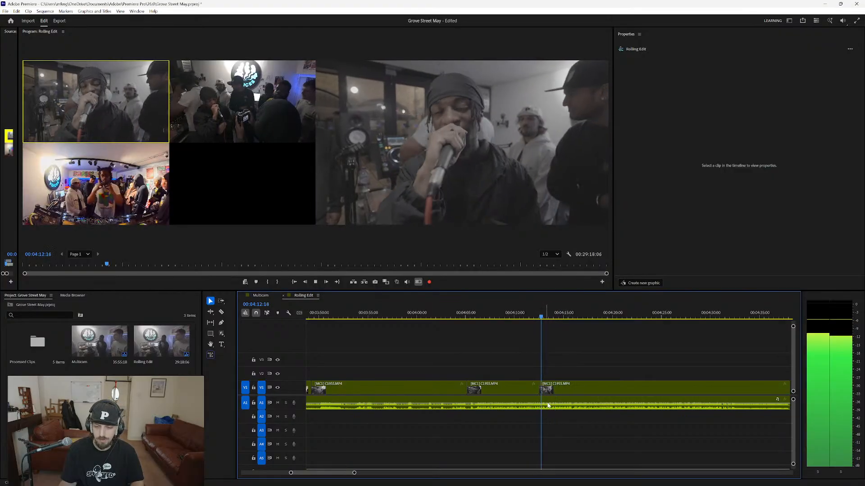
Play from about 00:05:00 and bring the camera 1 shot forward over the short camera 3 shot at about 00:05:01.
{"action": "key", "text": "minus"}
{"action": "key", "text": "minus"}
{"action": "key", "text": "space"}
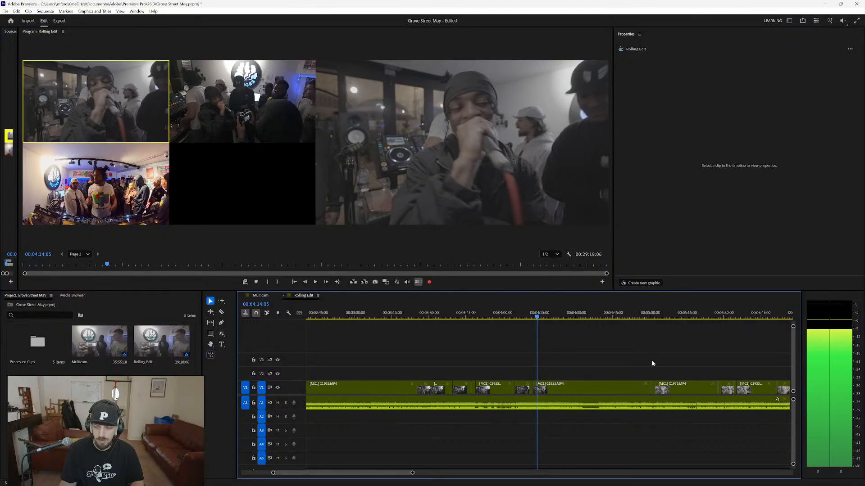
{"action": "left_click", "coordinate": [646, 317]}
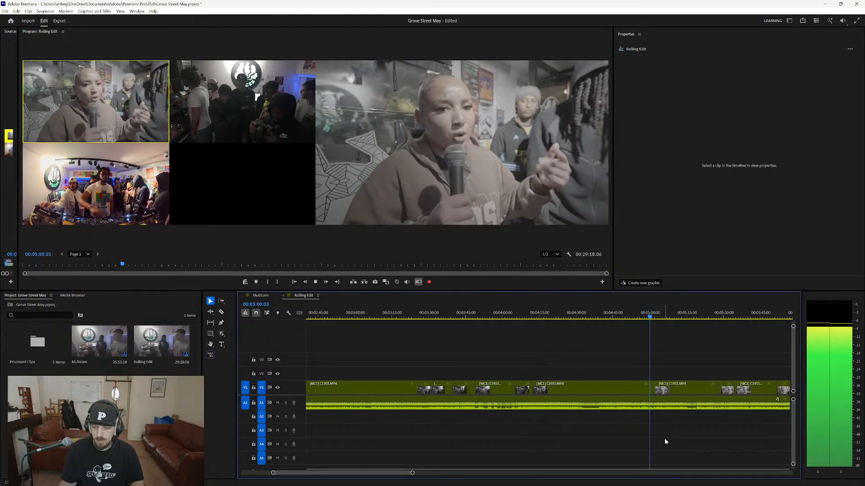
{"action": "key", "text": "3"}
{"action": "key", "text": "equal"}
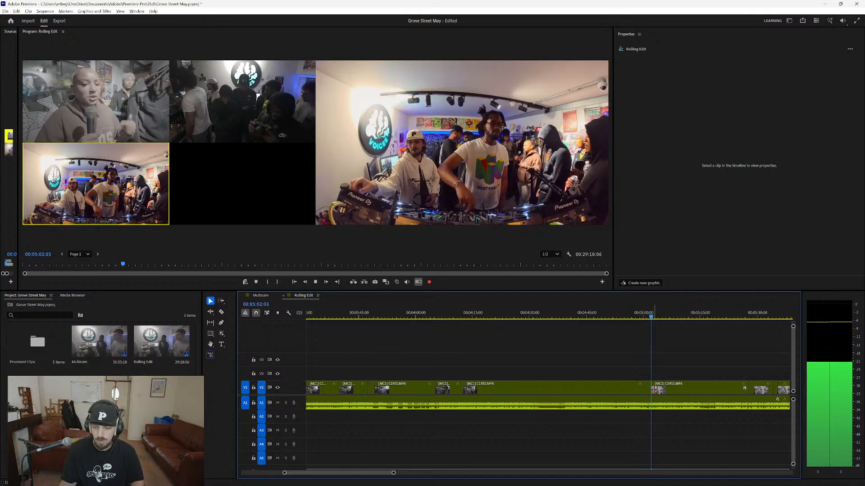
{"action": "key", "text": "1"}
{"action": "key", "text": "space"}
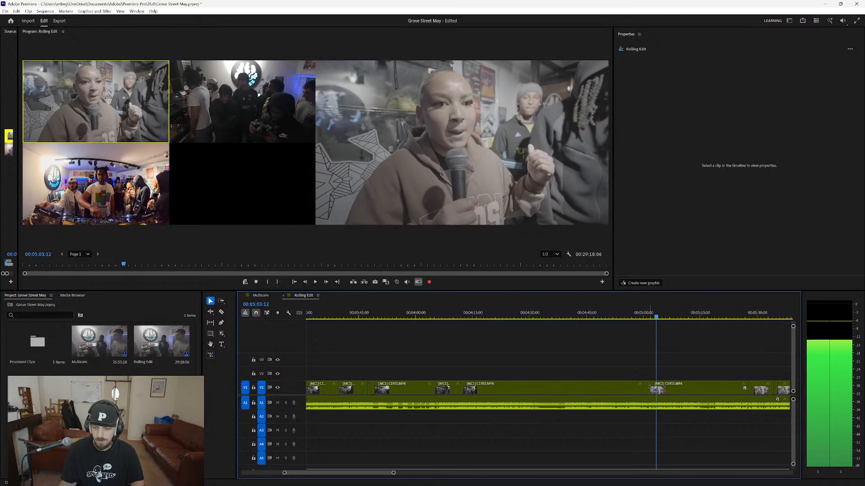
{"action": "left_click_drag", "start_coordinate": [652, 386], "coordinate": [649, 386]}
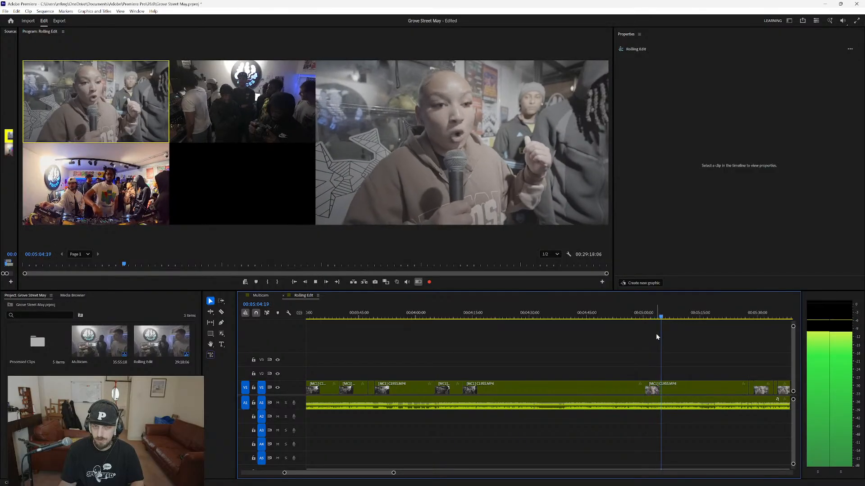
Play the cut at about 00:05:28, bring the camera 1 shot forward over the camera 3 shot there, and resume playback.
{"action": "left_click", "coordinate": [741, 318]}
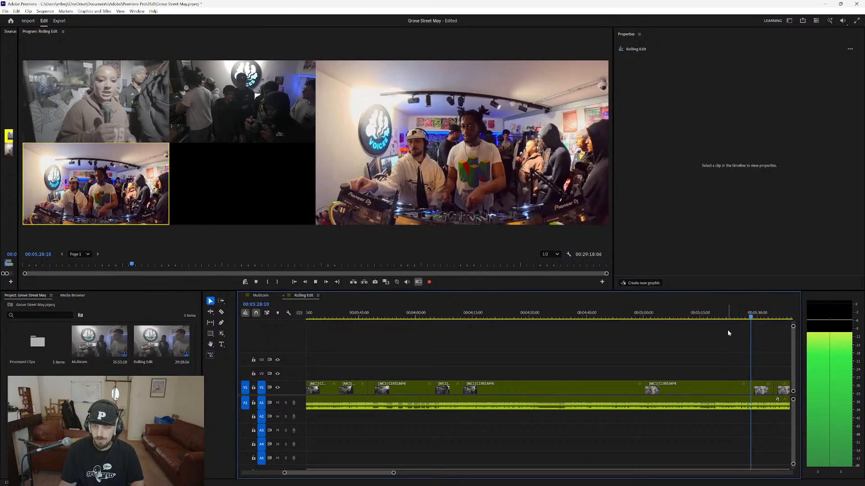
{"action": "key", "text": "1"}
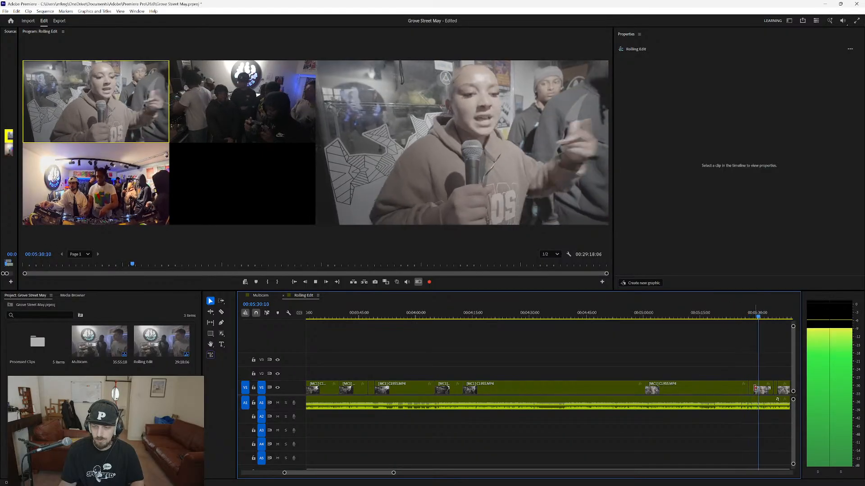
{"action": "key", "text": "space"}
{"action": "left_click_drag", "start_coordinate": [754, 388], "coordinate": [775, 388]}
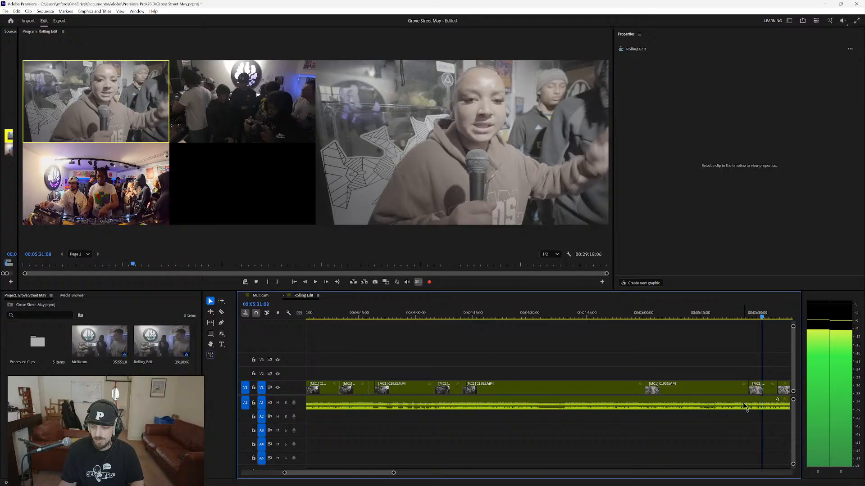
{"action": "key", "text": "space"}
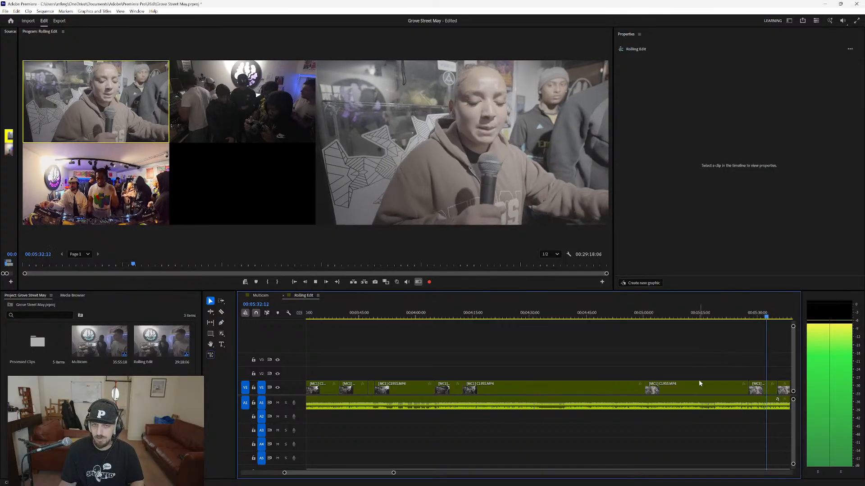
Review the camera cuts in playback from about 00:05:32 to about 00:06:04.
{"action": "scroll", "coordinate": [678, 412], "scroll_direction": "down", "scroll_amount": 2}
{"action": "scroll", "coordinate": [722, 422], "scroll_direction": "down", "scroll_amount": 2}
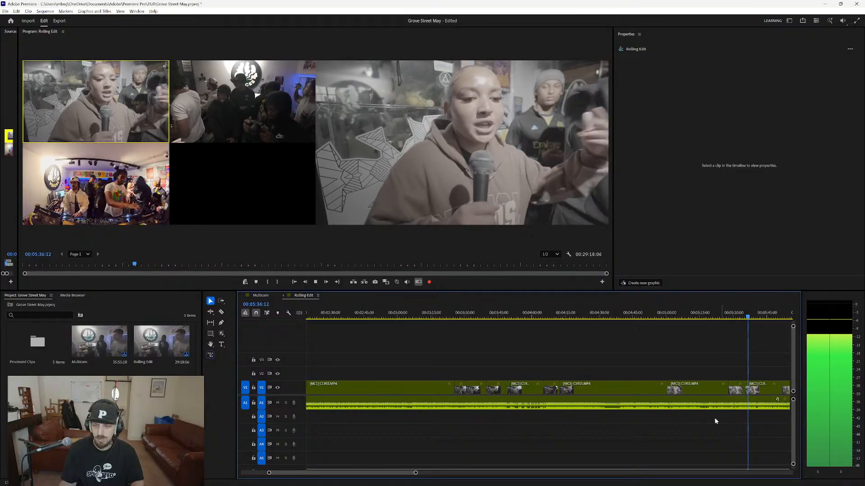
{"action": "scroll", "coordinate": [729, 433], "scroll_direction": "down", "scroll_amount": 1}
{"action": "scroll", "coordinate": [730, 431], "scroll_direction": "down", "scroll_amount": 1}
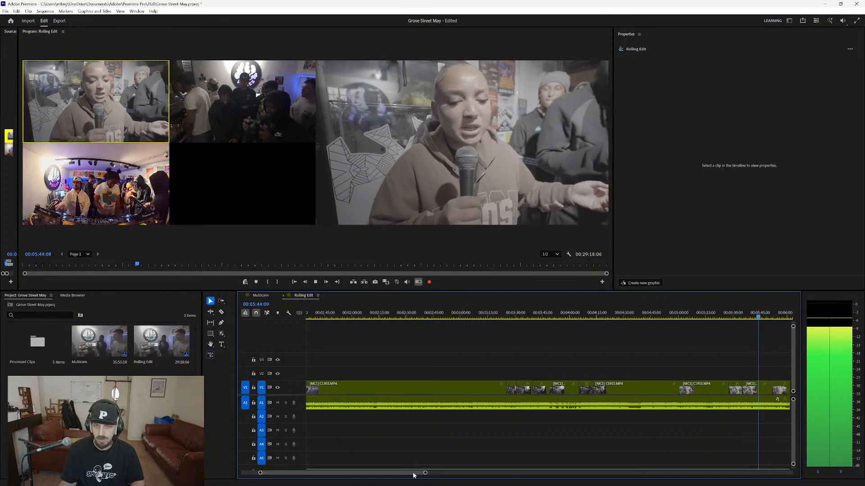
{"action": "left_click_drag", "start_coordinate": [414, 472], "coordinate": [442, 475]}
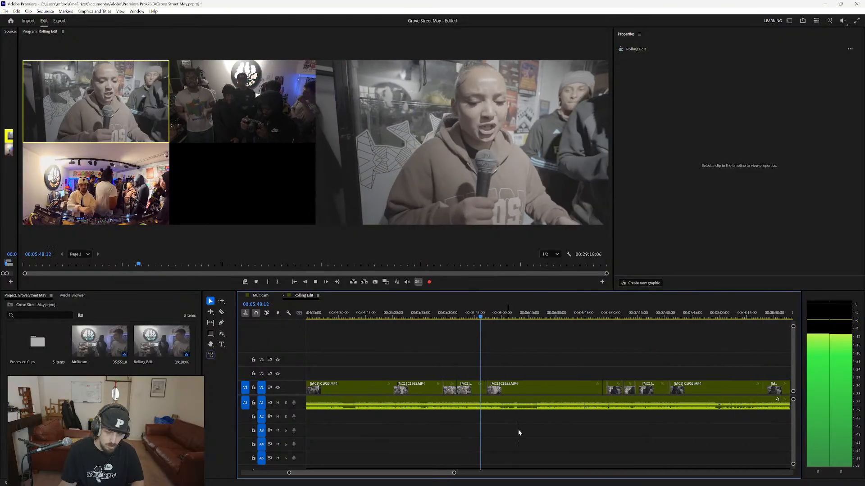
{"action": "scroll", "coordinate": [499, 431], "scroll_direction": "up", "scroll_amount": 3}
{"action": "scroll", "coordinate": [465, 431], "scroll_direction": "up", "scroll_amount": 4}
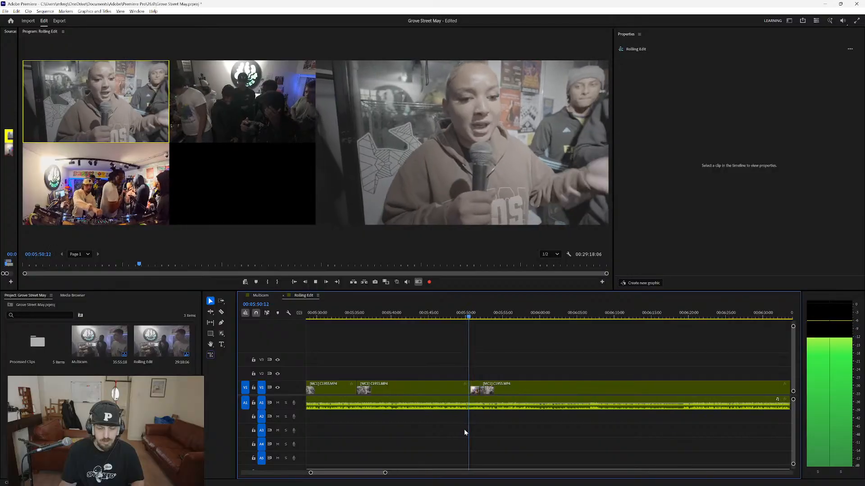
{"action": "key", "text": "1"}
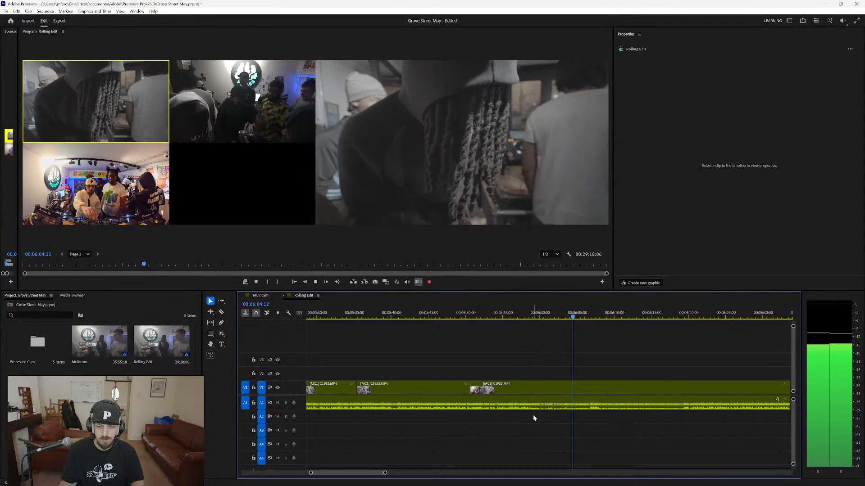
{"action": "key", "text": "space"}
Play from about 00:06:50, bring the camera 1 shot forward over the camera 2 shot at about 00:06:57, and resume playback.
{"action": "scroll", "coordinate": [525, 427], "scroll_direction": "down", "scroll_amount": 6}
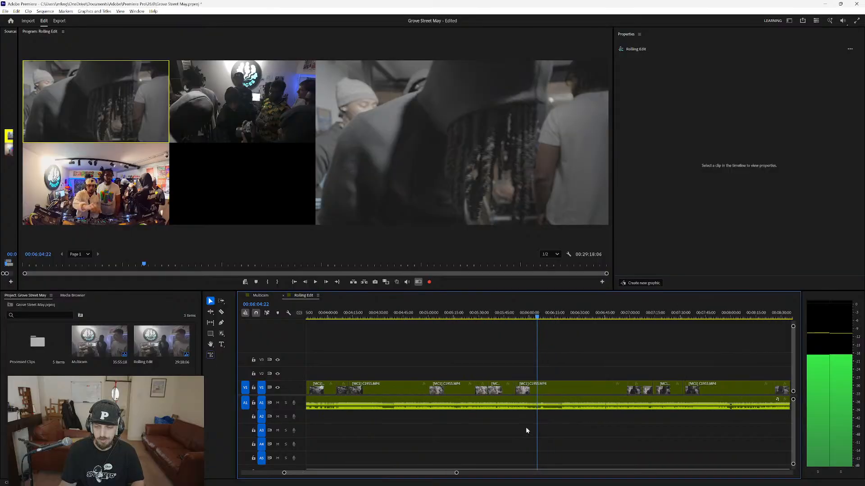
{"action": "left_click", "coordinate": [587, 321]}
{"action": "key", "text": "space"}
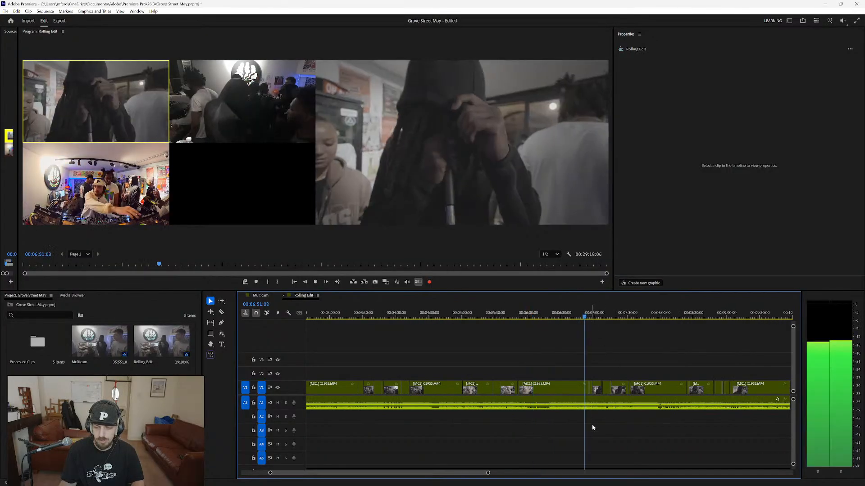
{"action": "scroll", "coordinate": [592, 423], "scroll_direction": "up", "scroll_amount": 5}
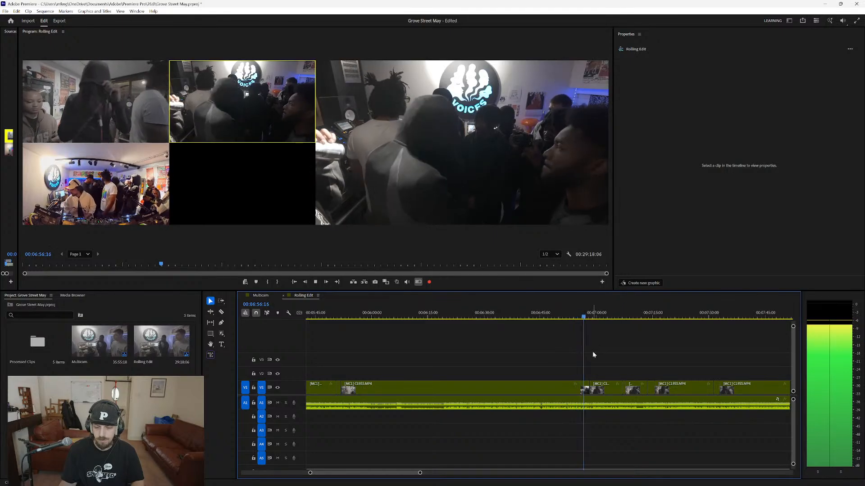
{"action": "key", "text": "space"}
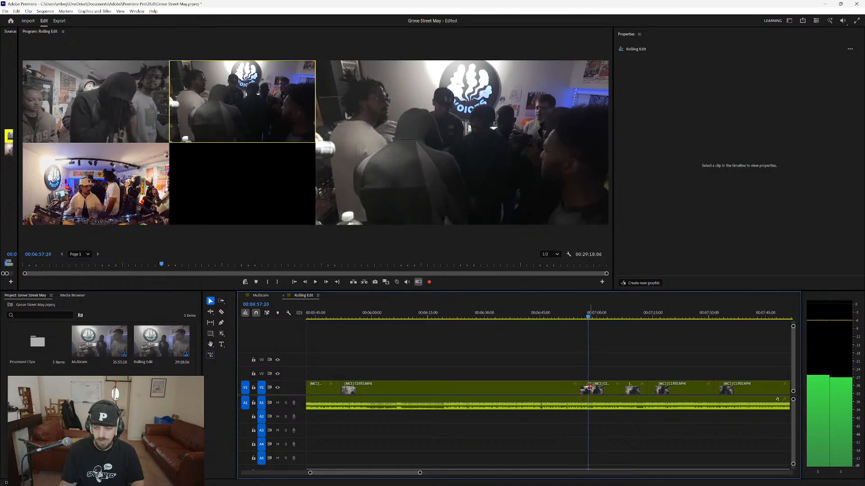
{"action": "left_click_drag", "start_coordinate": [590, 387], "coordinate": [580, 388]}
{"action": "key", "text": "space"}
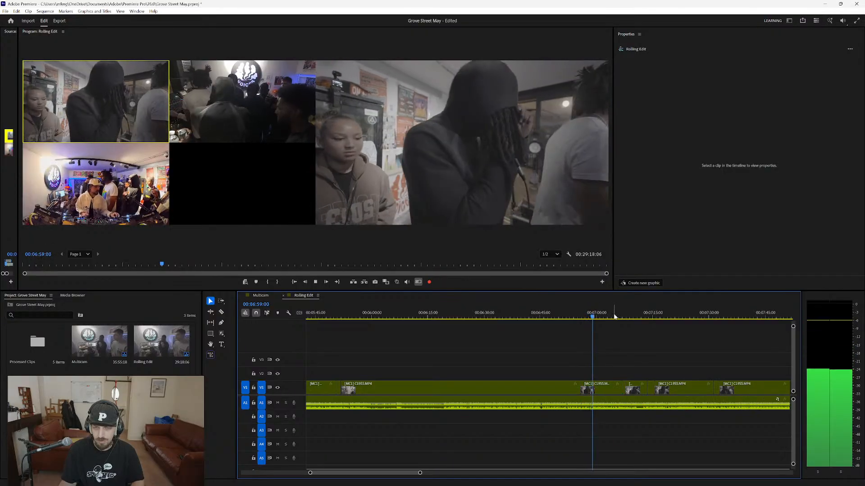
Bring the camera 1 shot forward over the short shot at about 00:07:07, and play through the camera 3 shot at about 00:07:14.
{"action": "left_click", "coordinate": [621, 315]}
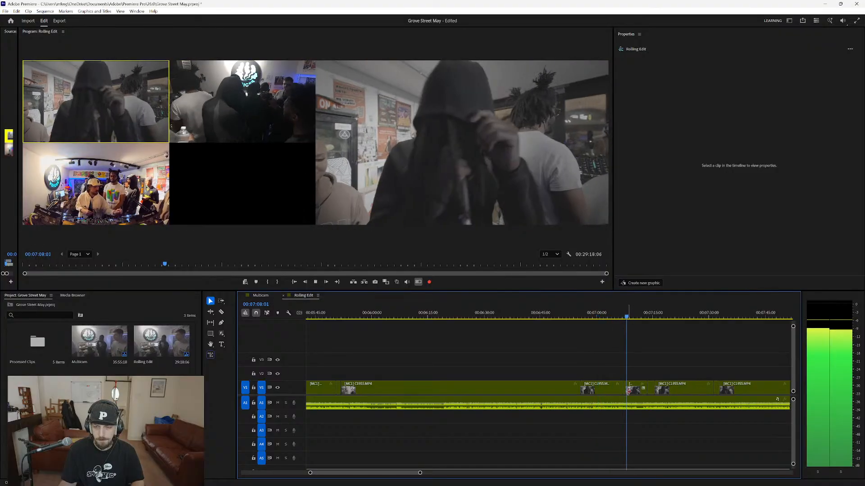
{"action": "left_click_drag", "start_coordinate": [622, 388], "coordinate": [624, 388]}
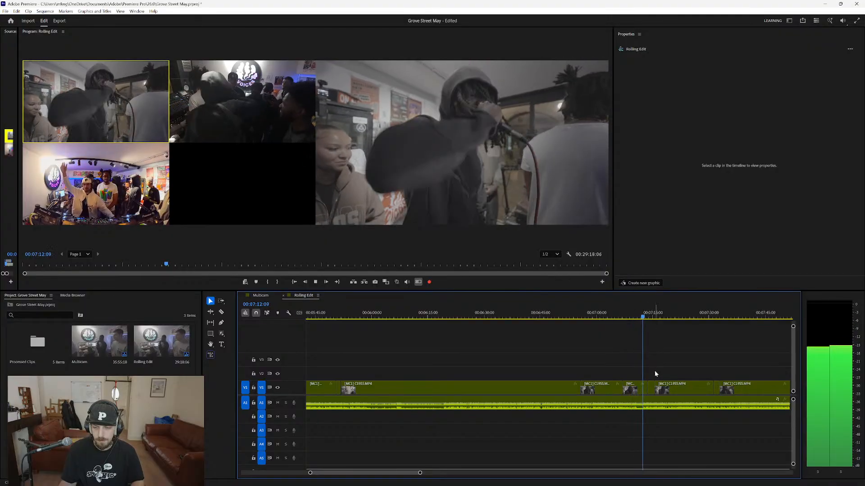
{"action": "key", "text": "3"}
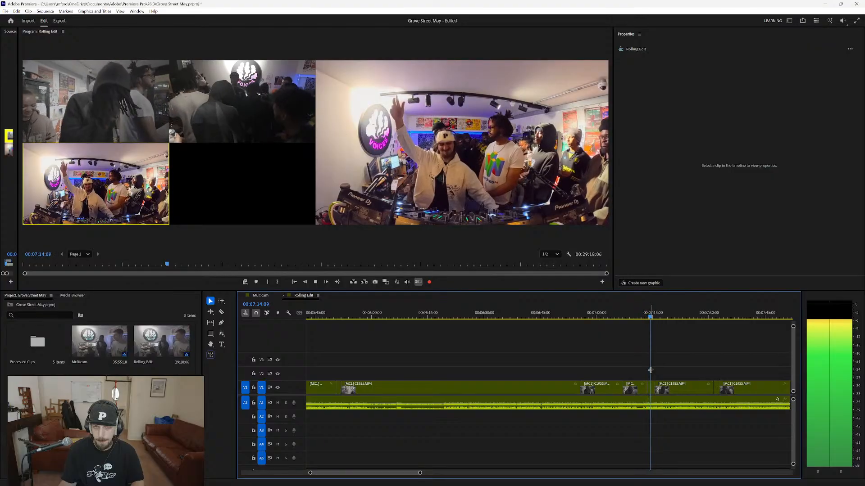
{"action": "key", "text": "1"}
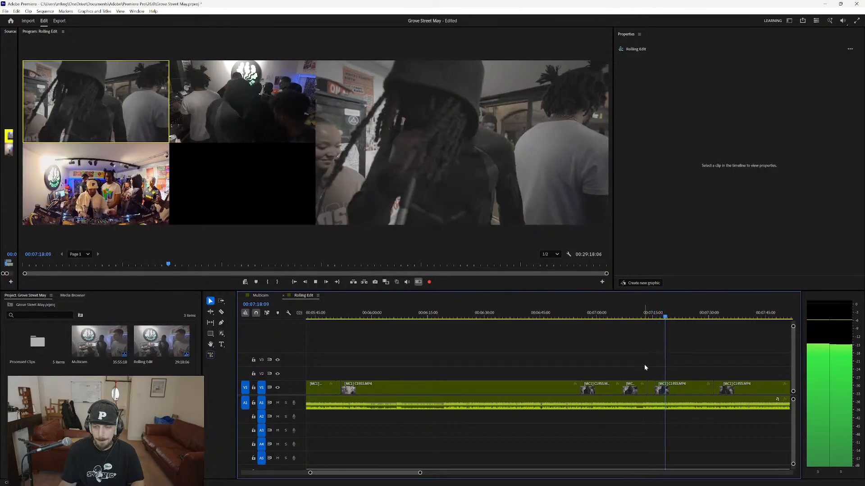
Play from about 00:07:30, extend the preceding camera 1 shot over the camera 2 shot at about 00:07:31, and resume playback.
{"action": "left_click", "coordinate": [709, 317]}
{"action": "key", "text": "2"}
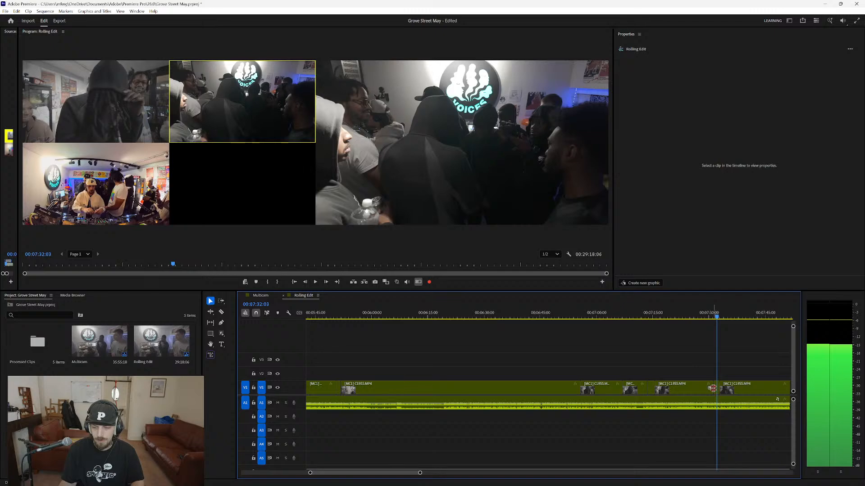
{"action": "left_click_drag", "start_coordinate": [713, 388], "coordinate": [717, 388]}
{"action": "key", "text": "space"}
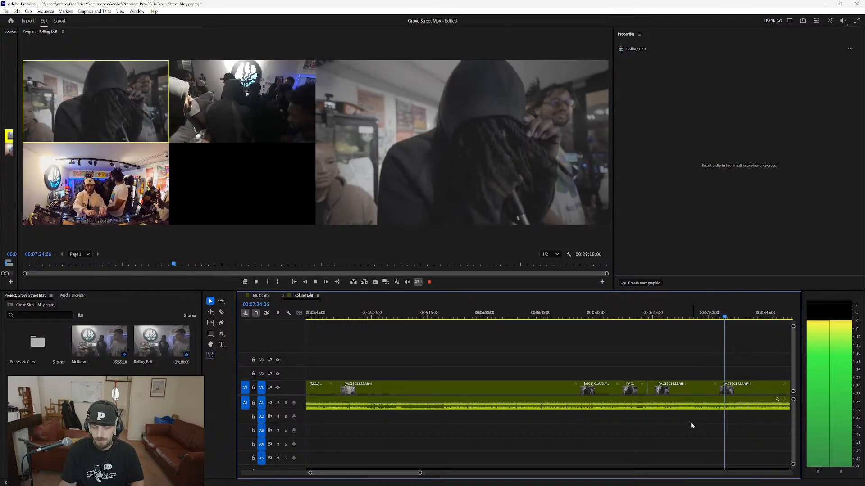
Review the long camera 1 shot in playback from about 00:07:37 to about 00:07:57.
{"action": "left_click_drag", "start_coordinate": [411, 473], "coordinate": [426, 473]}
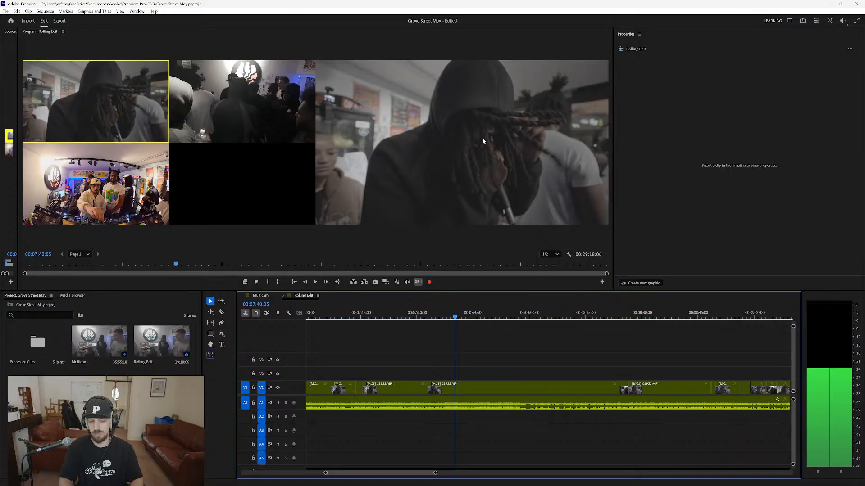
{"action": "left_click", "coordinate": [443, 317]}
{"action": "key", "text": "space"}
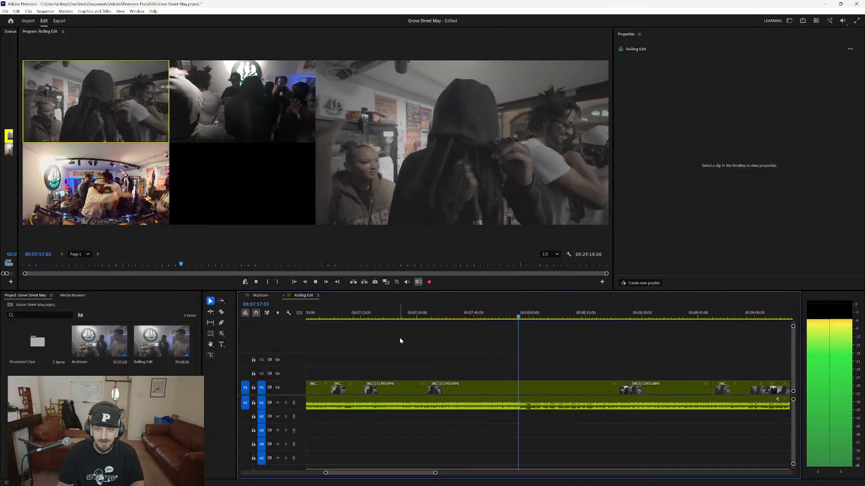
Play from about 00:07:57 to about 00:08:27, and bring the camera 1 shot forward over the camera 2 shot at about 00:08:24.
{"action": "key", "text": "space"}
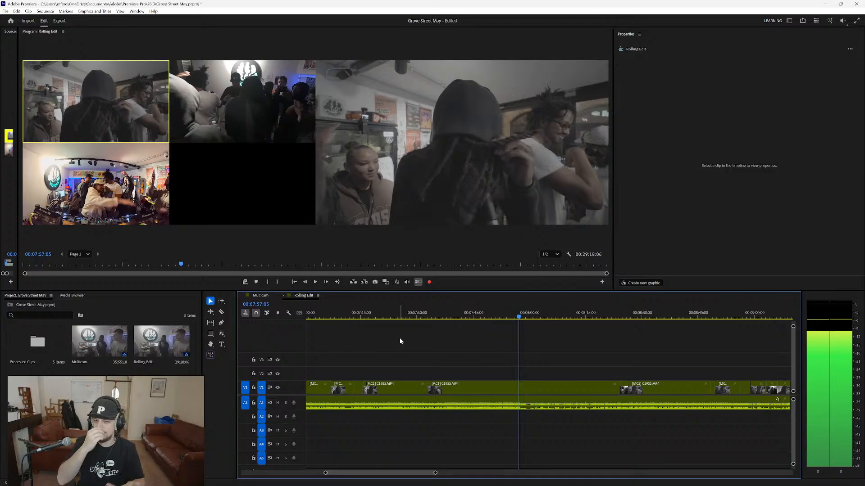
{"action": "key", "text": "space"}
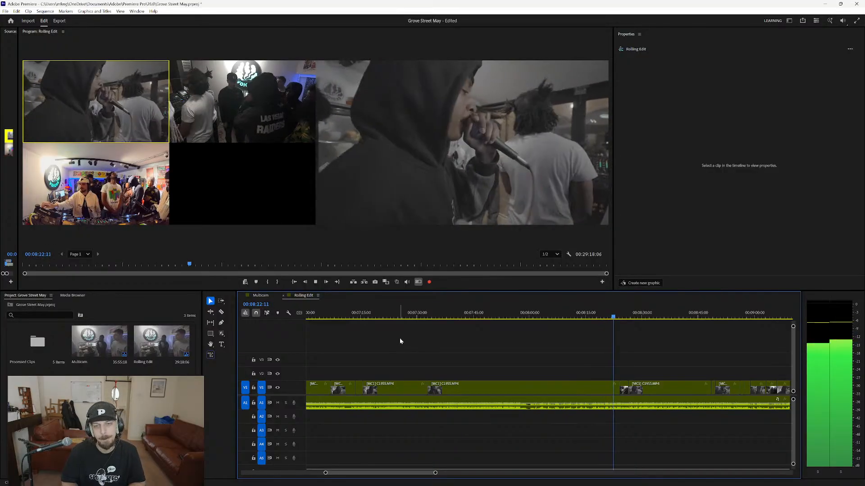
{"action": "key", "text": "2"}
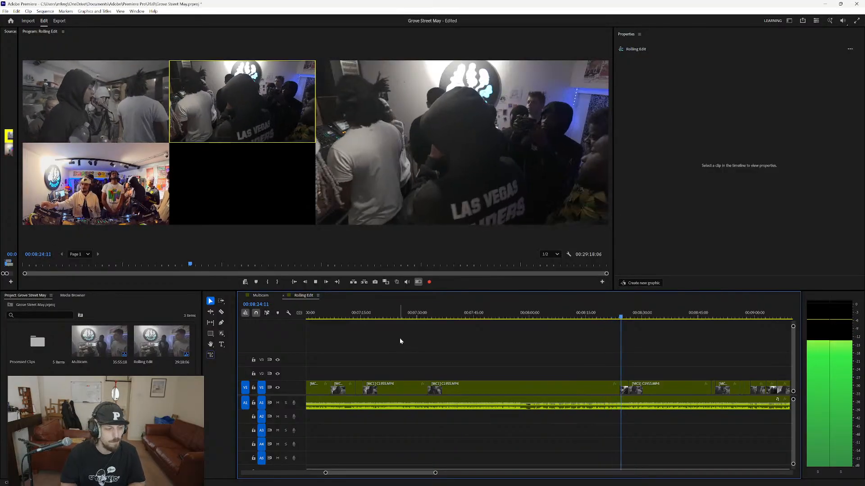
{"action": "key", "text": "1"}
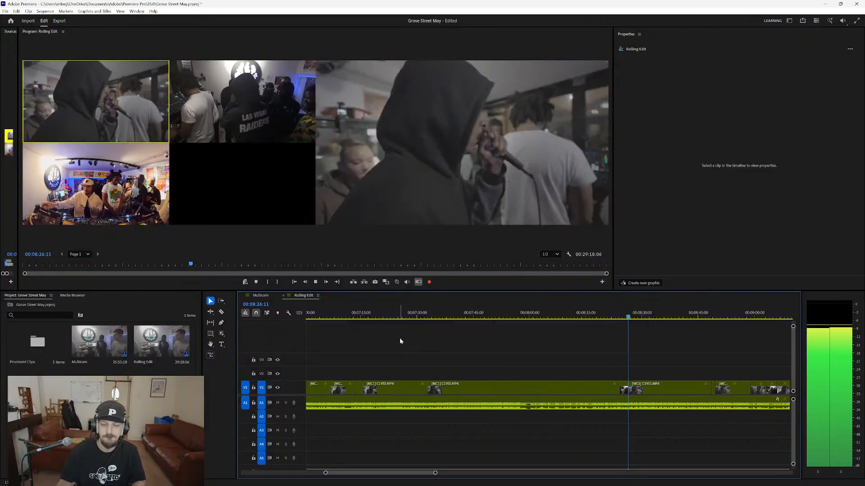
{"action": "key", "text": "space"}
{"action": "left_click_drag", "start_coordinate": [628, 387], "coordinate": [623, 386]}
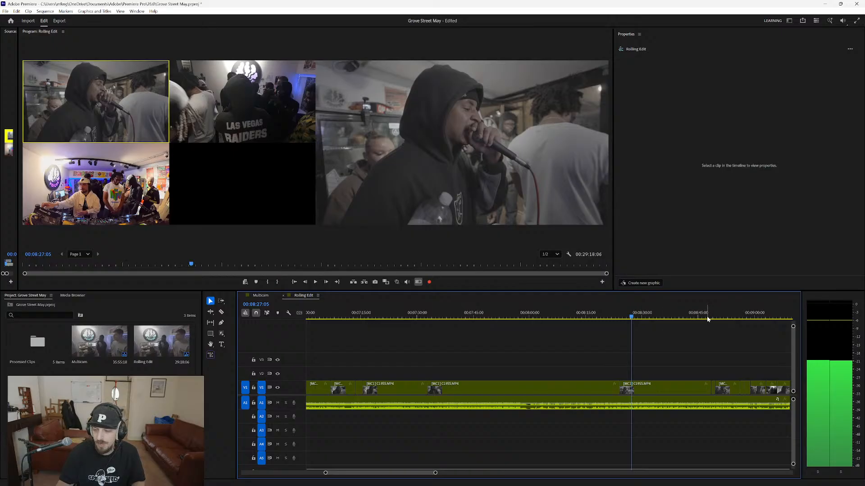
Extend the preceding camera 1 shot over the short shot at about 00:08:48, and move on to about 00:08:57.
{"action": "left_click_drag", "start_coordinate": [707, 320], "coordinate": [709, 320]}
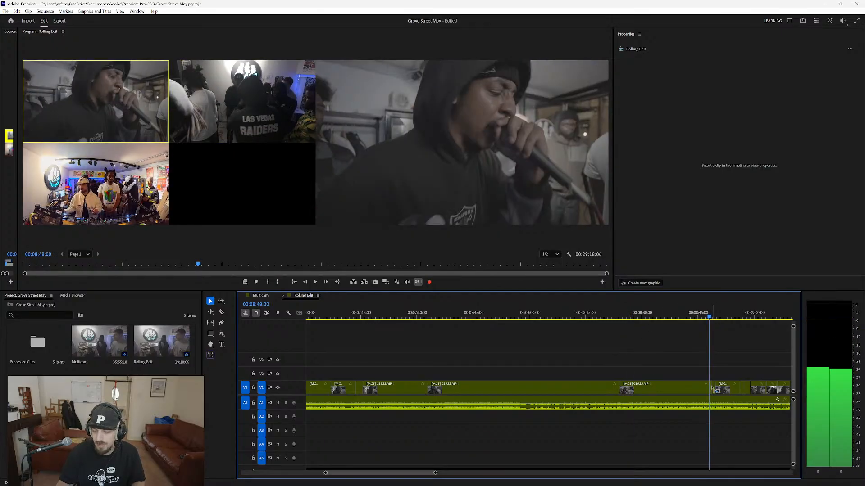
{"action": "left_click_drag", "start_coordinate": [711, 387], "coordinate": [712, 387]}
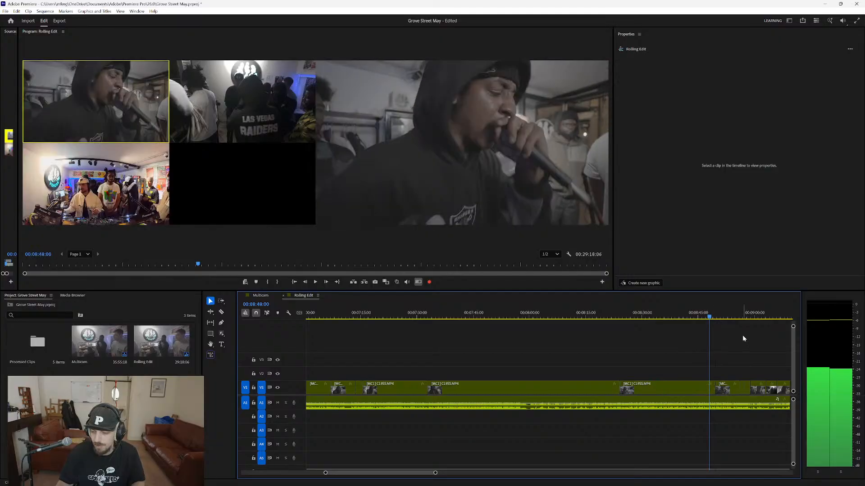
{"action": "left_click", "coordinate": [738, 317]}
{"action": "key", "text": "space"}
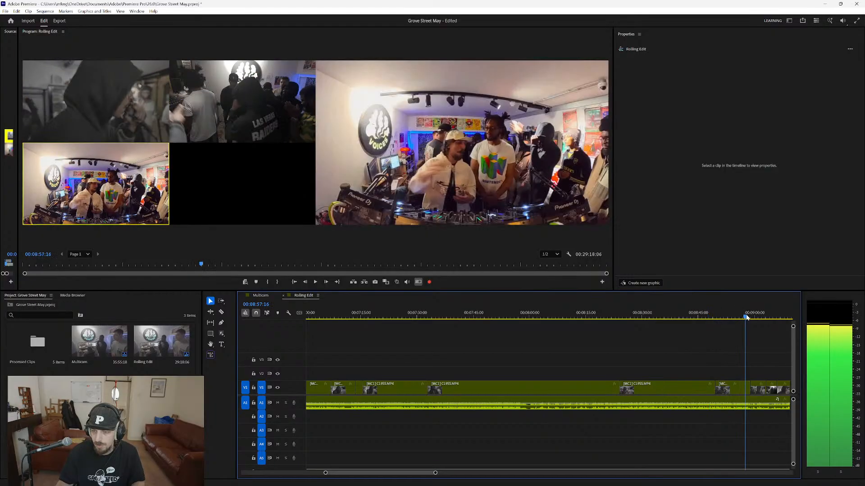
Examine the short shots from about 00:08:56 up close and review them in playback until about 00:09:10.
{"action": "key", "text": "Up"}
{"action": "scroll", "coordinate": [758, 401], "scroll_direction": "up", "scroll_amount": 3}
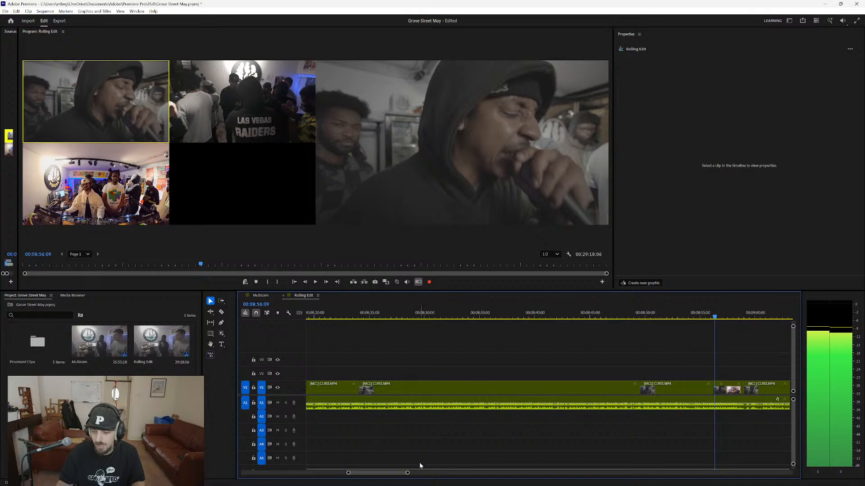
{"action": "left_click_drag", "start_coordinate": [386, 474], "coordinate": [389, 476]}
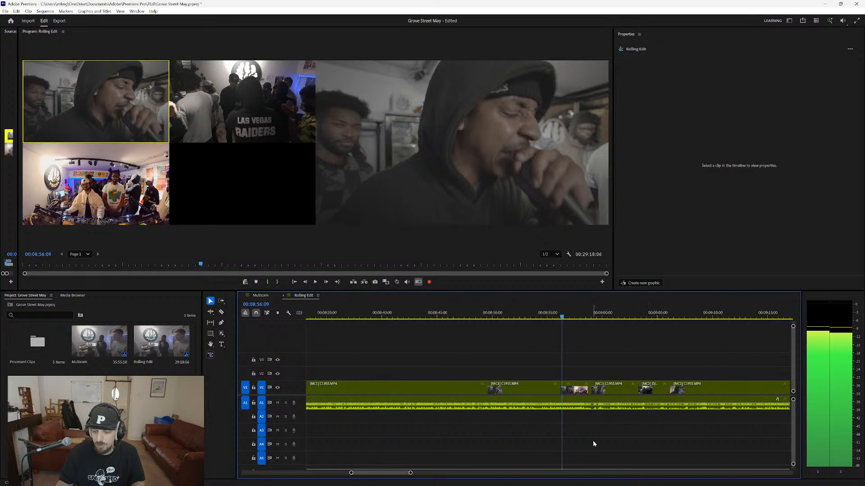
{"action": "scroll", "coordinate": [594, 444], "scroll_direction": "up", "scroll_amount": 5}
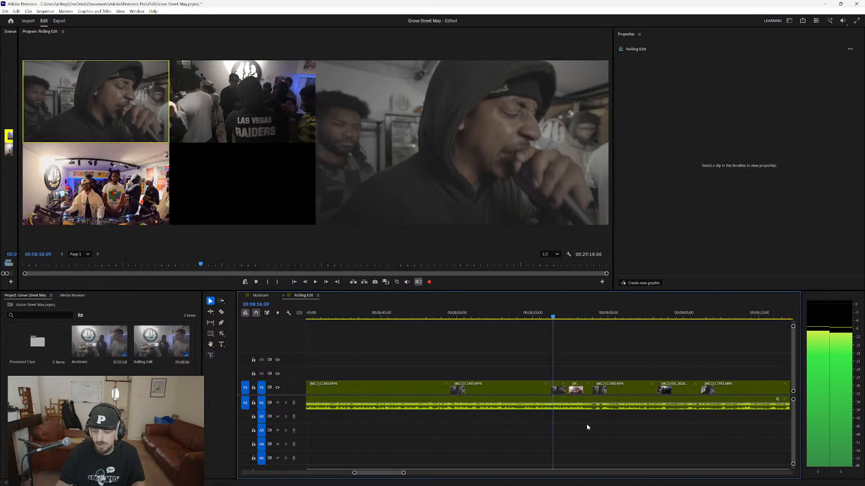
{"action": "left_click", "coordinate": [550, 318]}
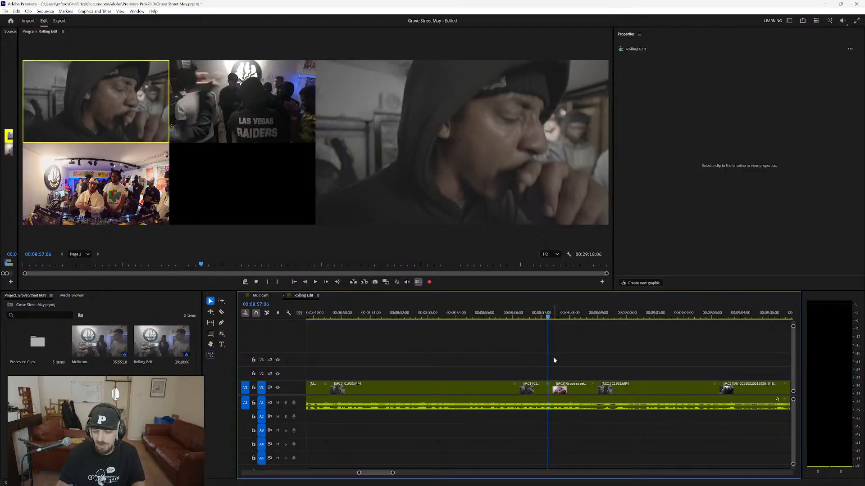
{"action": "key", "text": "space"}
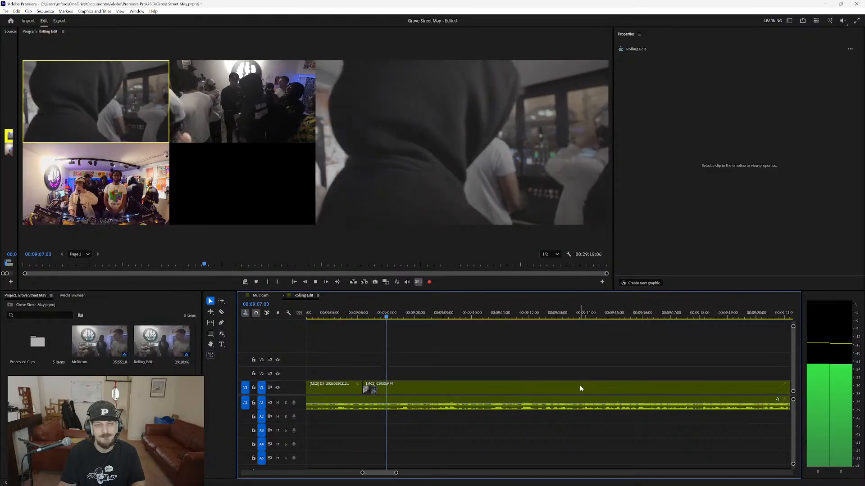
{"action": "scroll", "coordinate": [424, 415], "scroll_direction": "down", "scroll_amount": 3}
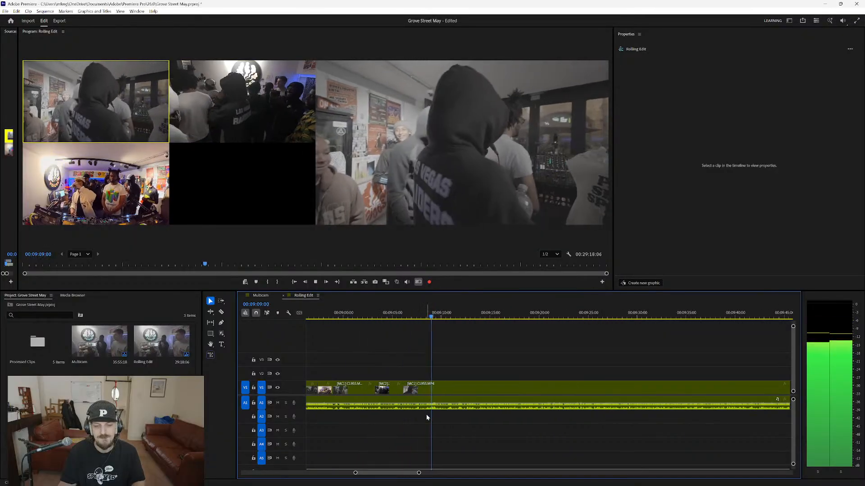
{"action": "scroll", "coordinate": [447, 420], "scroll_direction": "down", "scroll_amount": 1}
{"action": "key", "text": "space"}
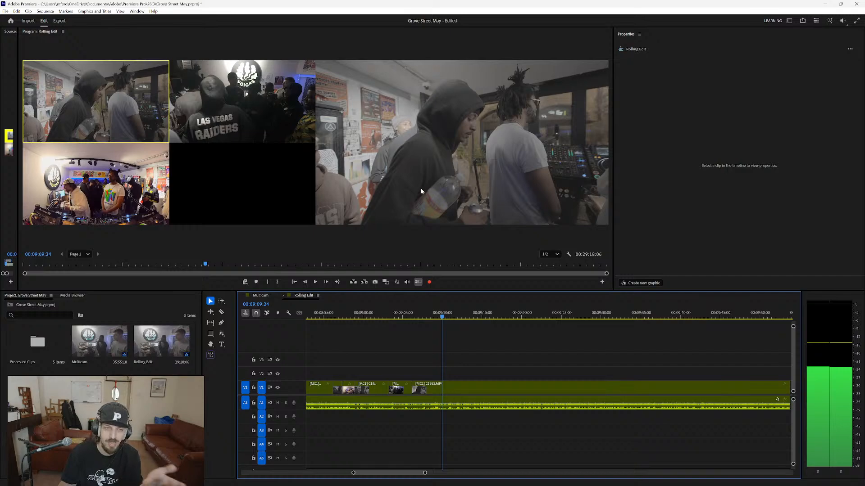
Try camera 2 for the long shot at about 00:09:10, switch it back to camera 1, and resume playback.
{"action": "left_click", "coordinate": [277, 132]}
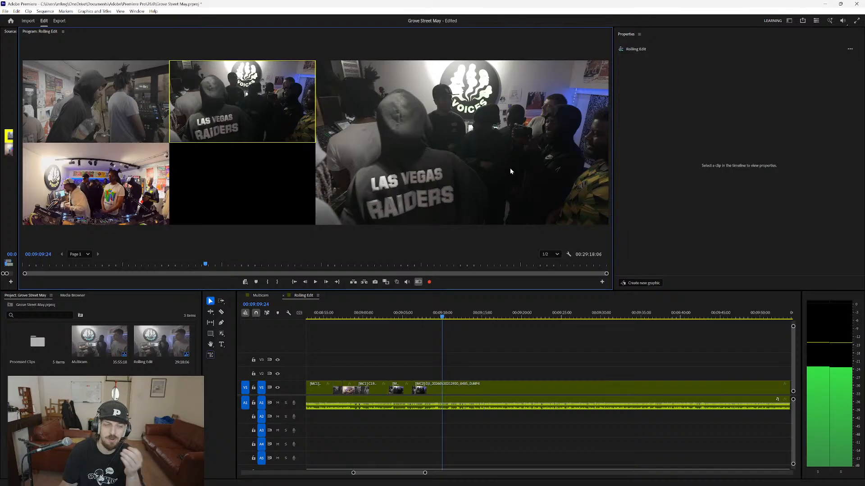
{"action": "left_click", "coordinate": [111, 104]}
{"action": "key", "text": "space"}
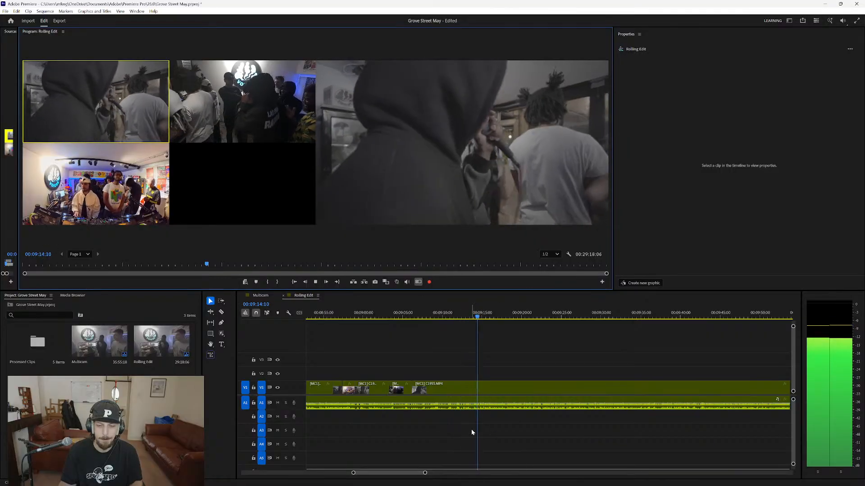
Review the long camera 1 shot until about 00:09:28, and the shots from about 00:09:57 to about 00:10:12, in playback.
{"action": "scroll", "coordinate": [471, 431], "scroll_direction": "down", "scroll_amount": 3}
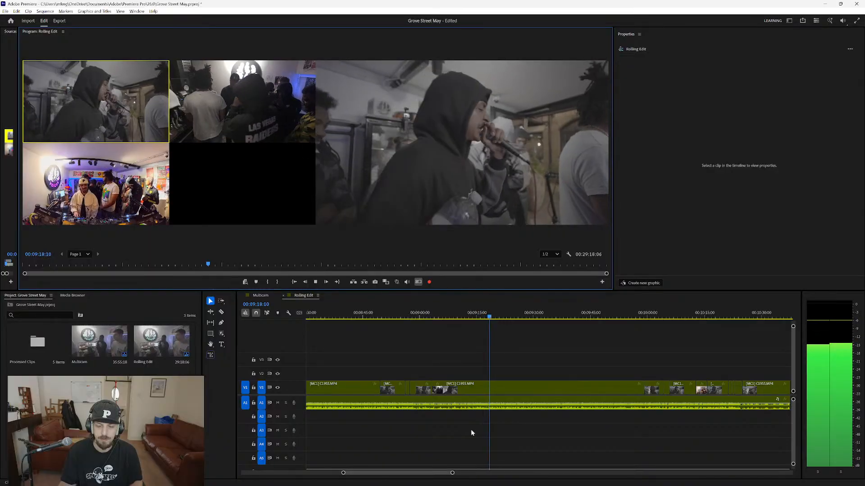
{"action": "scroll", "coordinate": [471, 431], "scroll_direction": "down", "scroll_amount": 1}
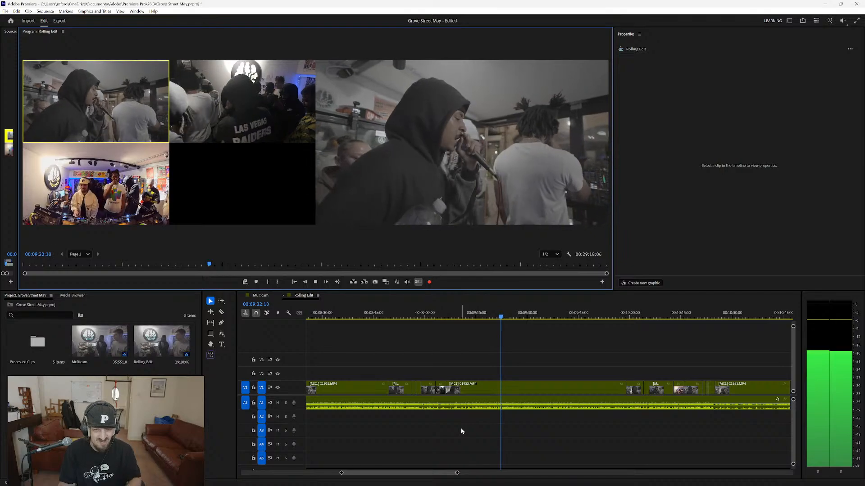
{"action": "scroll", "coordinate": [606, 438], "scroll_direction": "down", "scroll_amount": 1}
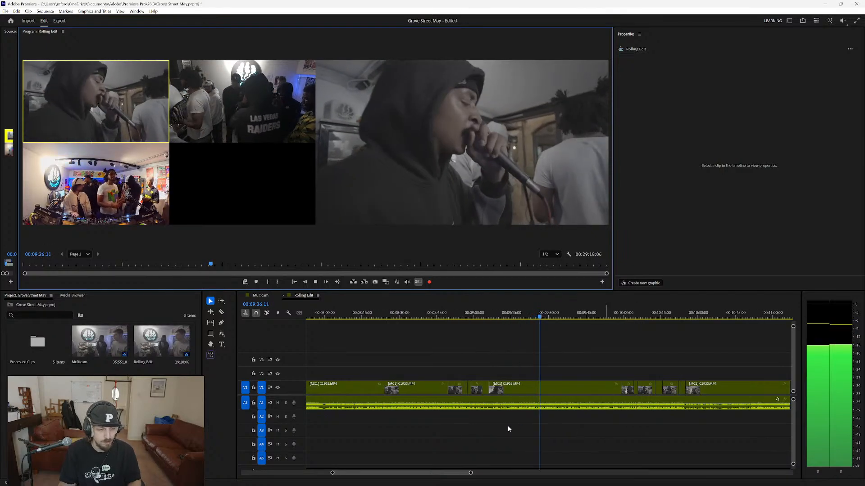
{"action": "key", "text": "alt+space"}
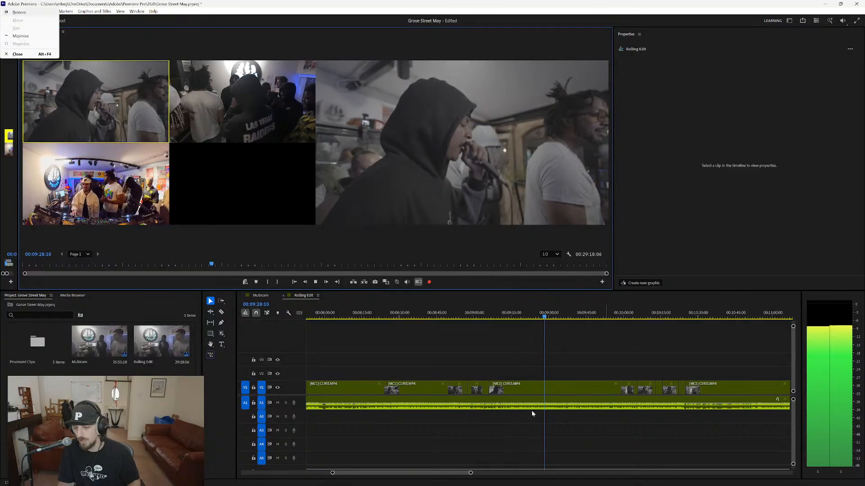
{"action": "left_click", "coordinate": [596, 435]}
{"action": "key", "text": "space"}
{"action": "left_click", "coordinate": [615, 315]}
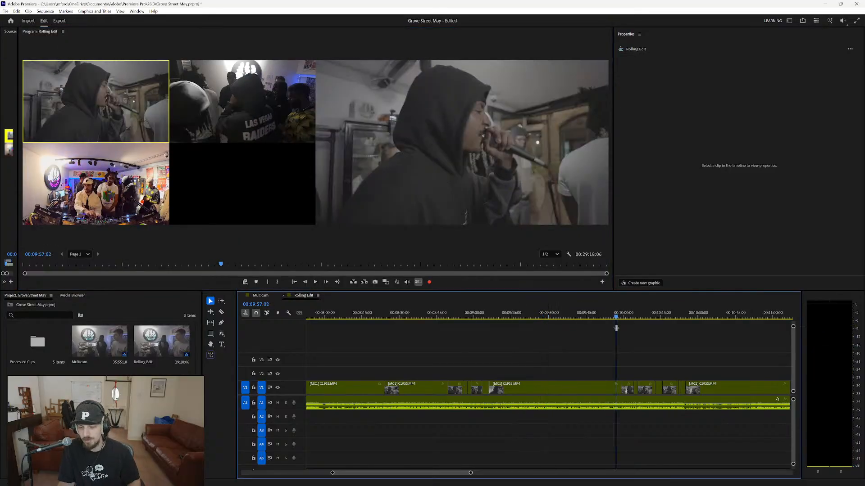
{"action": "key", "text": "space"}
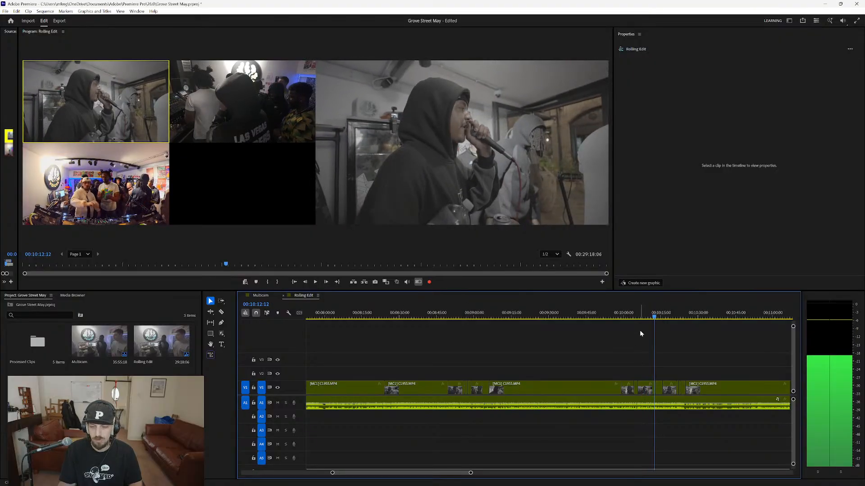
{"action": "left_click", "coordinate": [636, 315]}
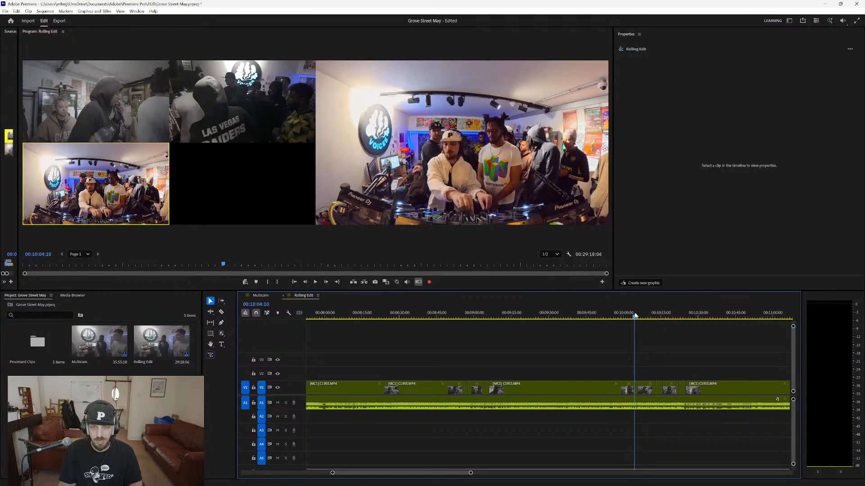
Extend the preceding camera 1 shot over the short shot at about 00:10:21, and play from about 00:10:20.
{"action": "left_click_drag", "start_coordinate": [635, 316], "coordinate": [676, 314]}
{"action": "scroll", "coordinate": [687, 440], "scroll_direction": "up", "scroll_amount": 5}
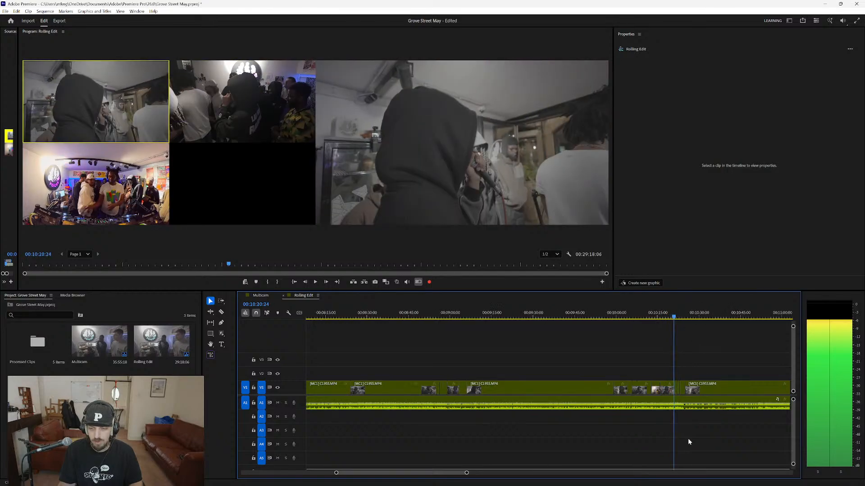
{"action": "scroll", "coordinate": [661, 419], "scroll_direction": "up", "scroll_amount": 3}
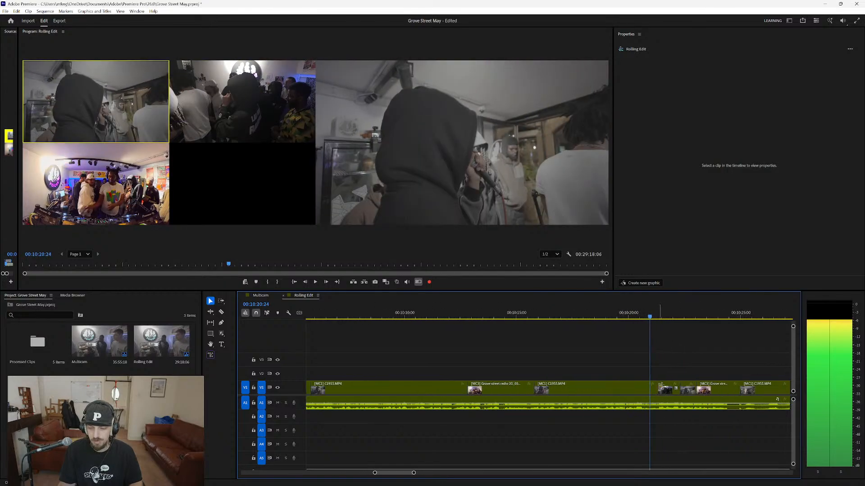
{"action": "left_click_drag", "start_coordinate": [658, 387], "coordinate": [676, 388]}
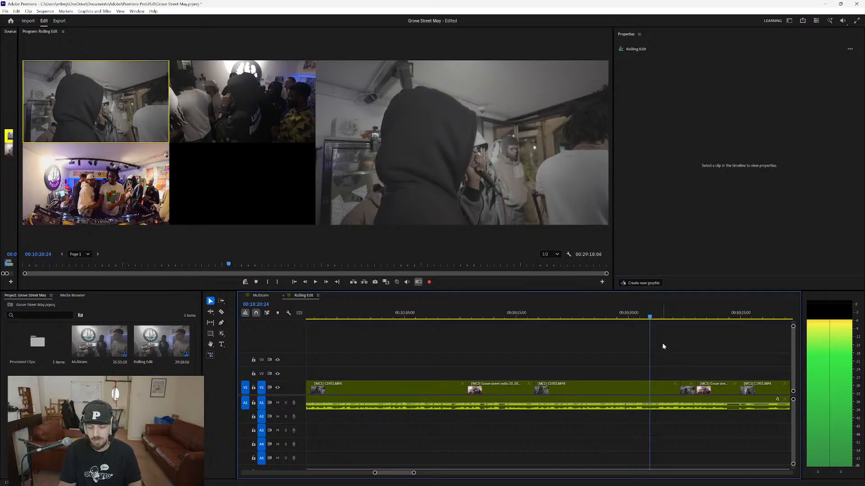
{"action": "key", "text": "space"}
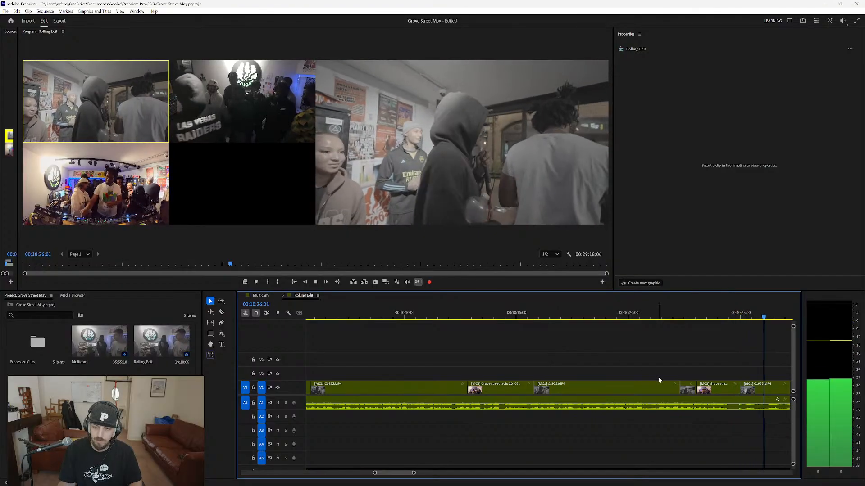
Review the long camera 1 shot from about 00:10:26, and check the shots at about 00:11:56 and 00:12:27.
{"action": "scroll", "coordinate": [648, 372], "scroll_direction": "down", "scroll_amount": 5}
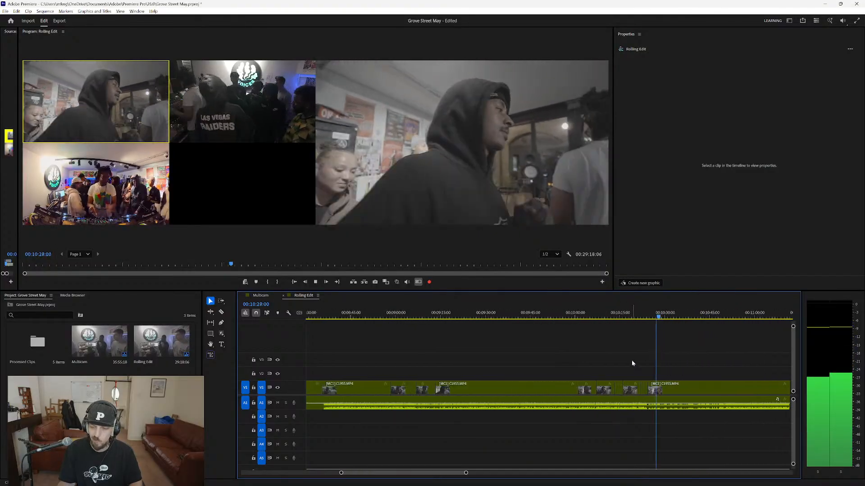
{"action": "scroll", "coordinate": [631, 360], "scroll_direction": "down", "scroll_amount": 3}
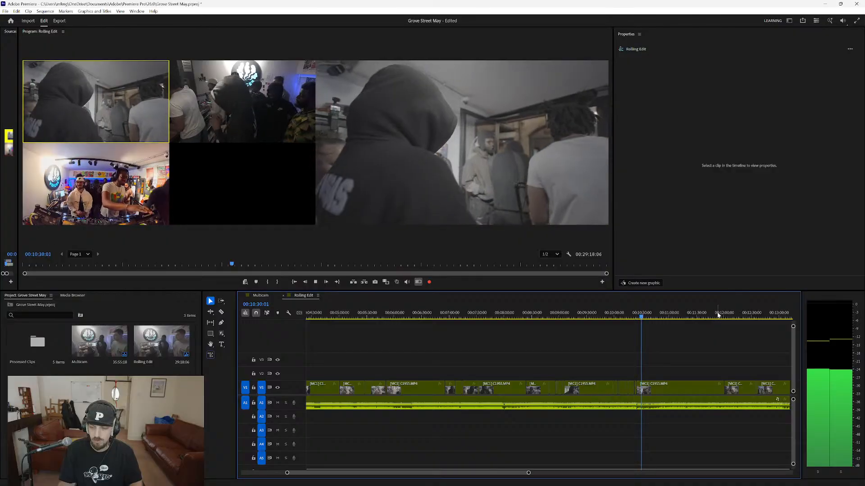
{"action": "left_click", "coordinate": [718, 315]}
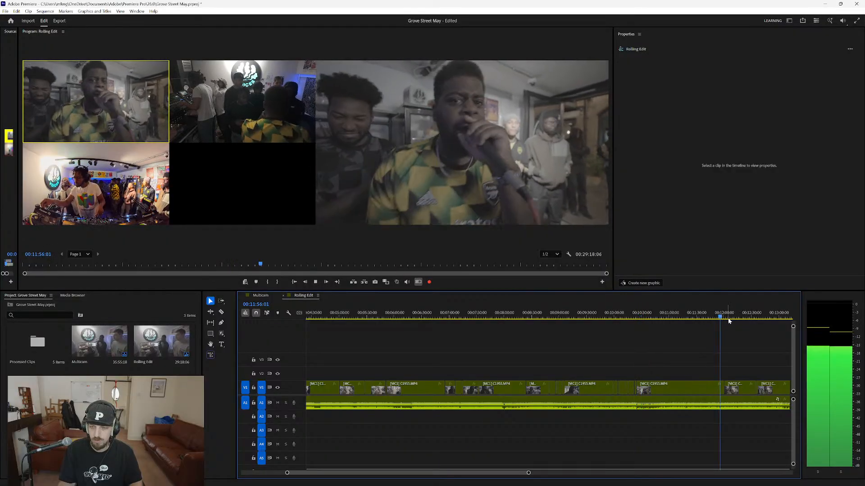
{"action": "left_click", "coordinate": [749, 316]}
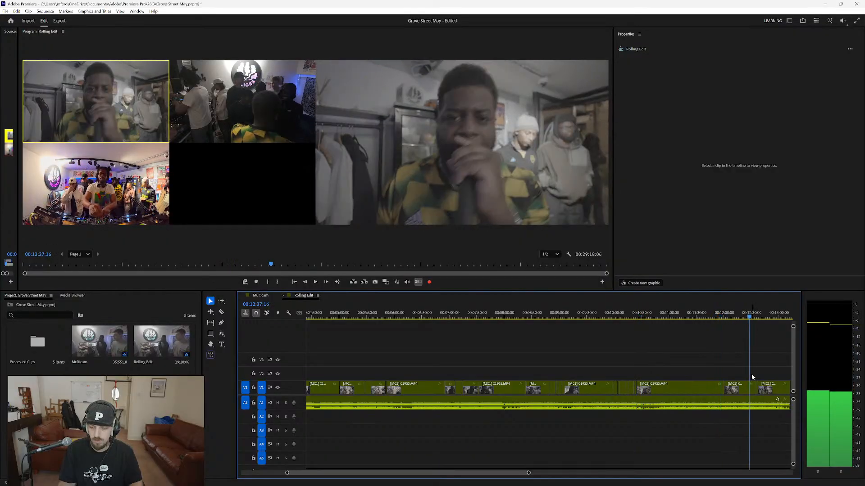
{"action": "left_click_drag", "start_coordinate": [495, 475], "coordinate": [524, 473]}
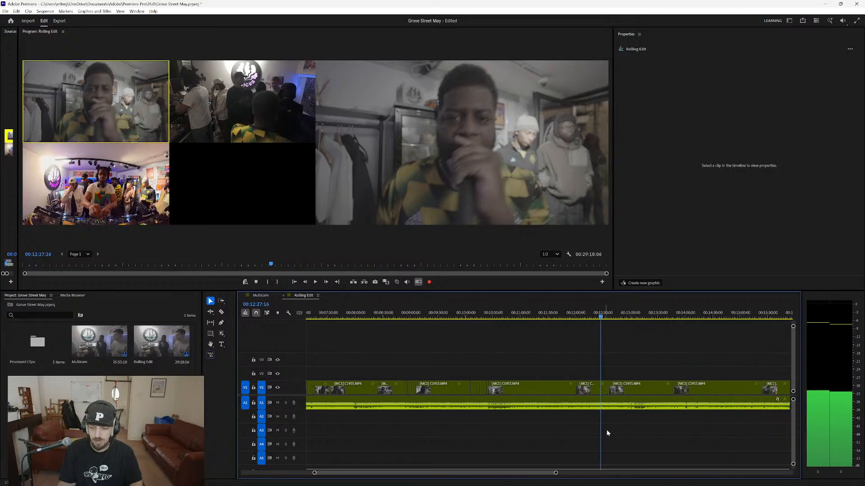
Check the shot at about 00:12:55 and review the cut from about 00:13:47 to about 00:14:00 in playback.
{"action": "scroll", "coordinate": [636, 427], "scroll_direction": "up", "scroll_amount": 3}
{"action": "left_click", "coordinate": [582, 316]}
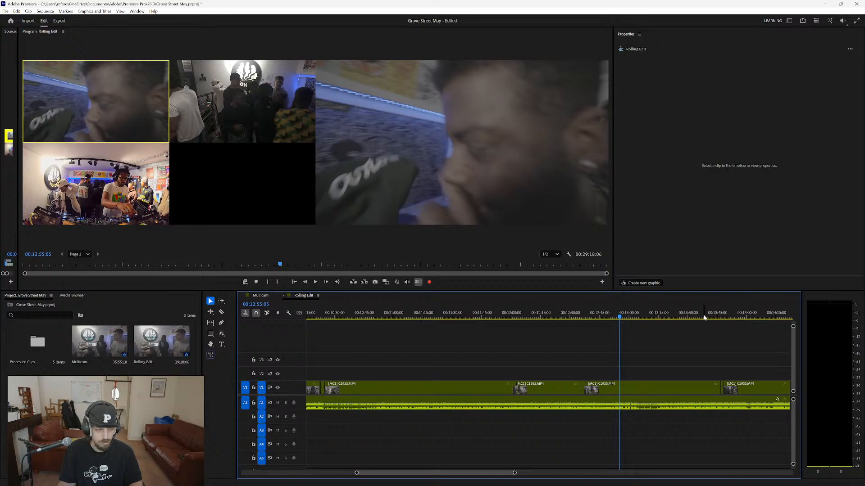
{"action": "left_click", "coordinate": [725, 317]}
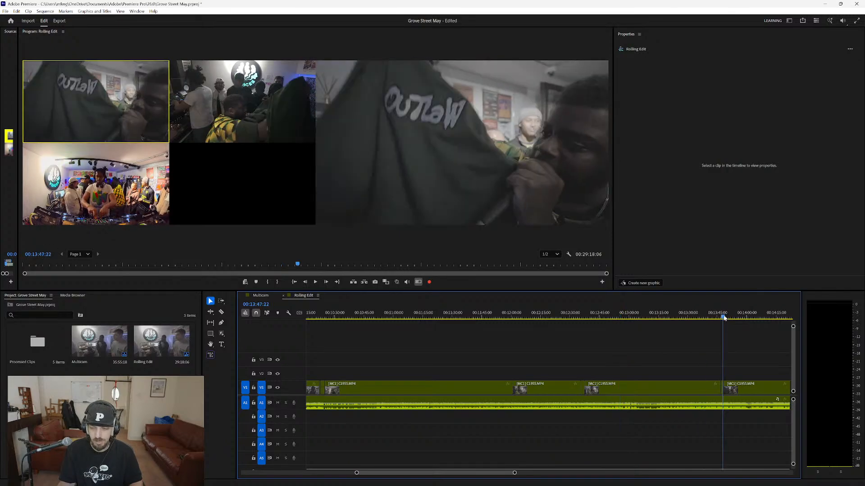
{"action": "key", "text": "space"}
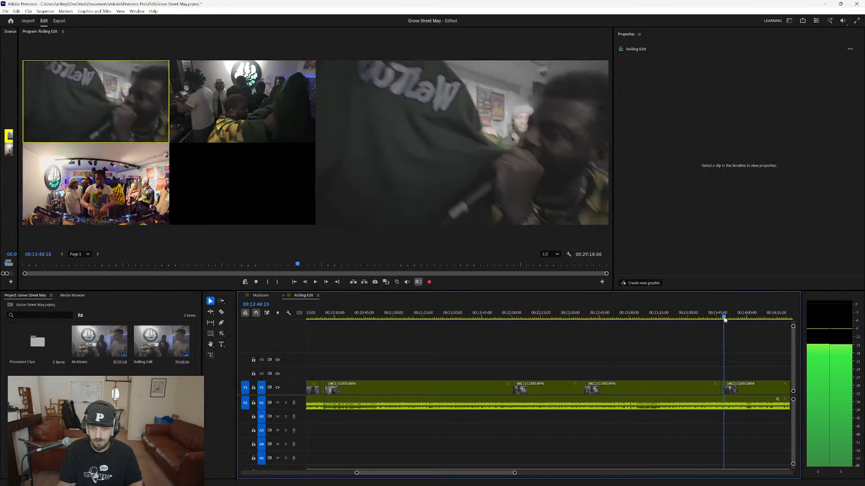
{"action": "scroll", "coordinate": [542, 447], "scroll_direction": "down", "scroll_amount": 3}
{"action": "scroll", "coordinate": [542, 447], "scroll_direction": "down", "scroll_amount": 2}
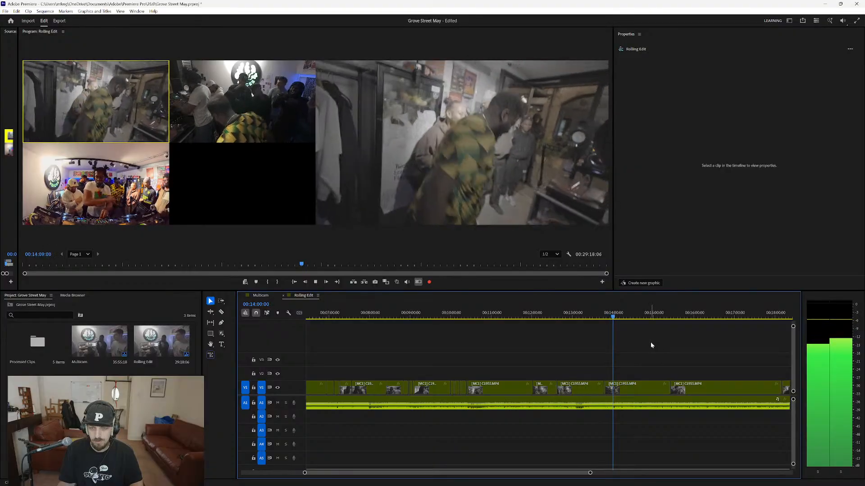
{"action": "key", "text": "space"}
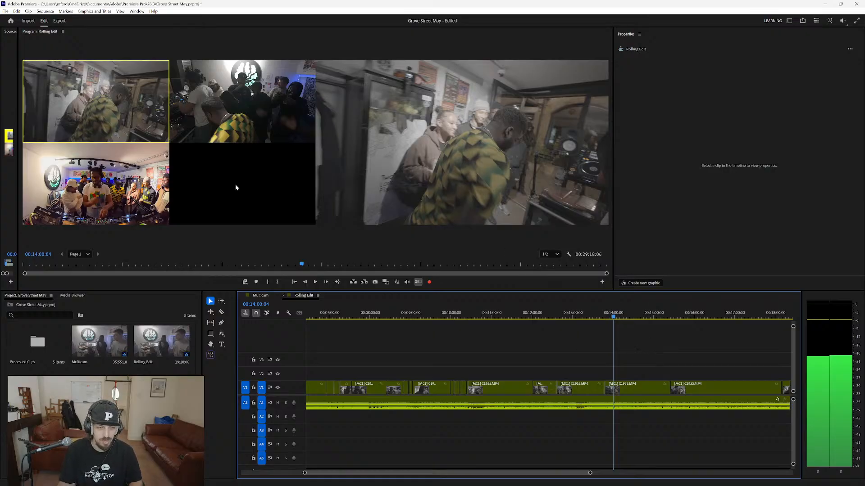
Try camera 3 for the long shot at about 00:14:00, switch it back to camera 1, and resume playback.
{"action": "left_click", "coordinate": [96, 205]}
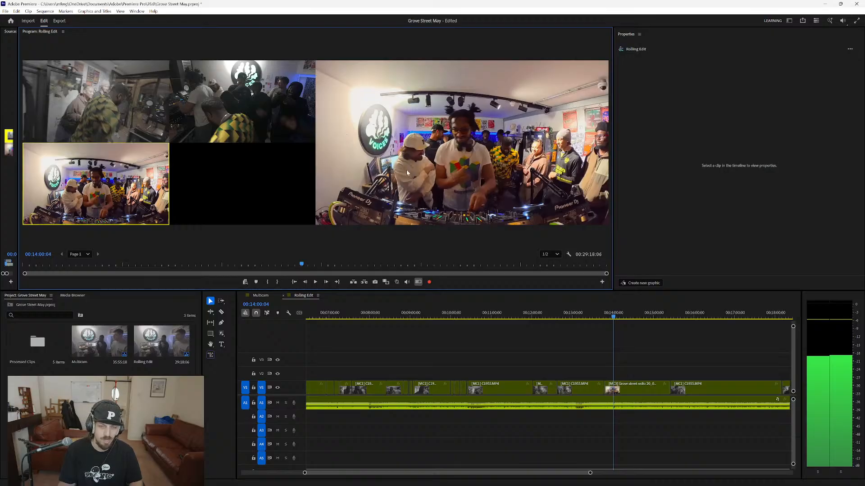
{"action": "left_click", "coordinate": [105, 107]}
{"action": "key", "text": "space"}
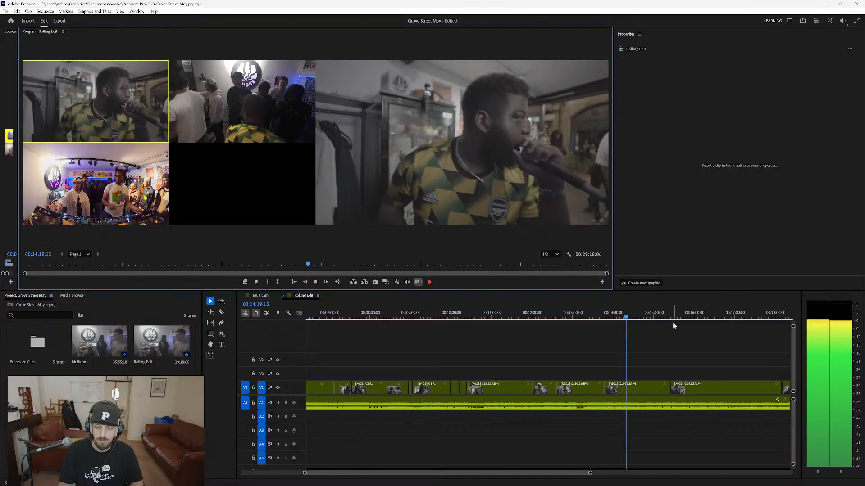
Review the camera cut at about 00:15:25 in playback until about 00:15:39, and look over the following shots to about 00:21:00.
{"action": "scroll", "coordinate": [678, 382], "scroll_direction": "up", "scroll_amount": 4}
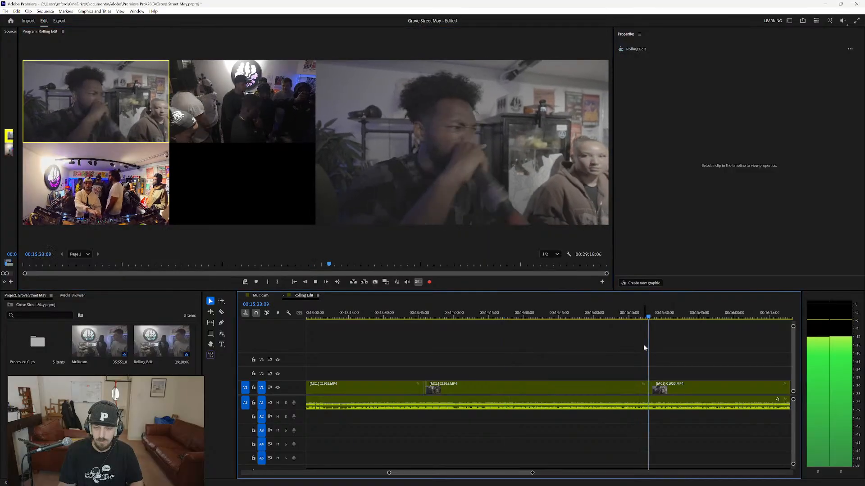
{"action": "key", "text": "3"}
{"action": "key", "text": "1"}
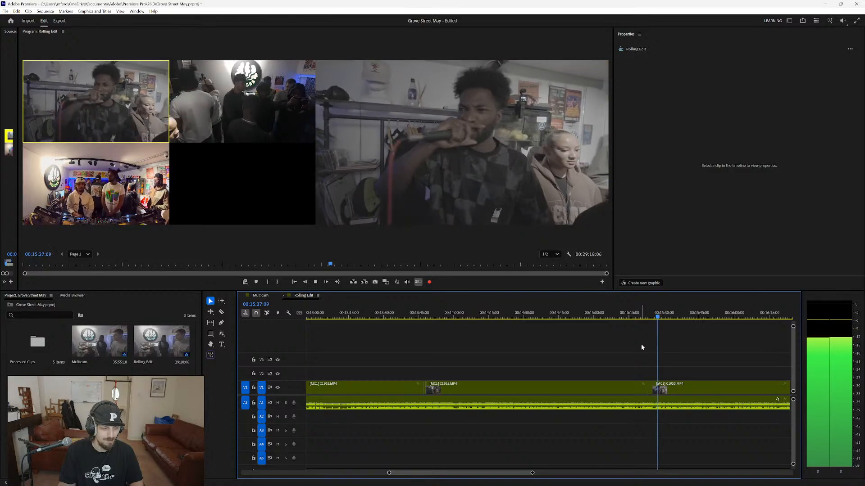
{"action": "scroll", "coordinate": [606, 368], "scroll_direction": "down", "scroll_amount": 2}
{"action": "scroll", "coordinate": [607, 372], "scroll_direction": "down", "scroll_amount": 3}
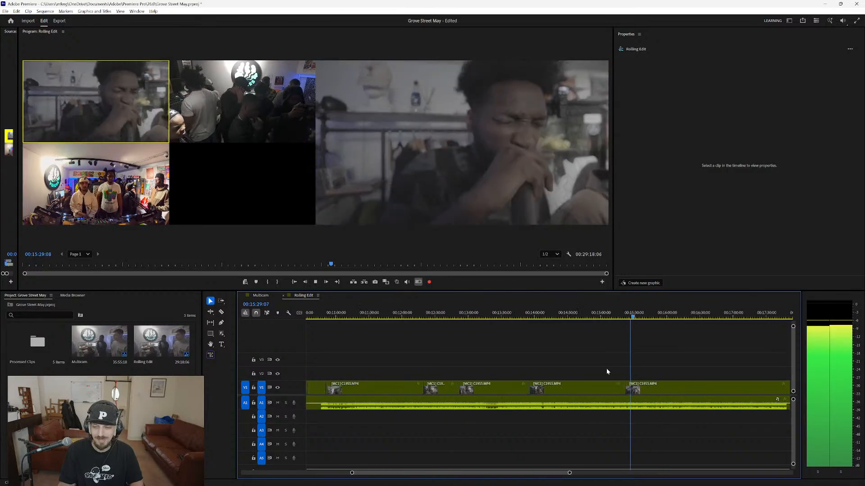
{"action": "scroll", "coordinate": [607, 371], "scroll_direction": "down", "scroll_amount": 1}
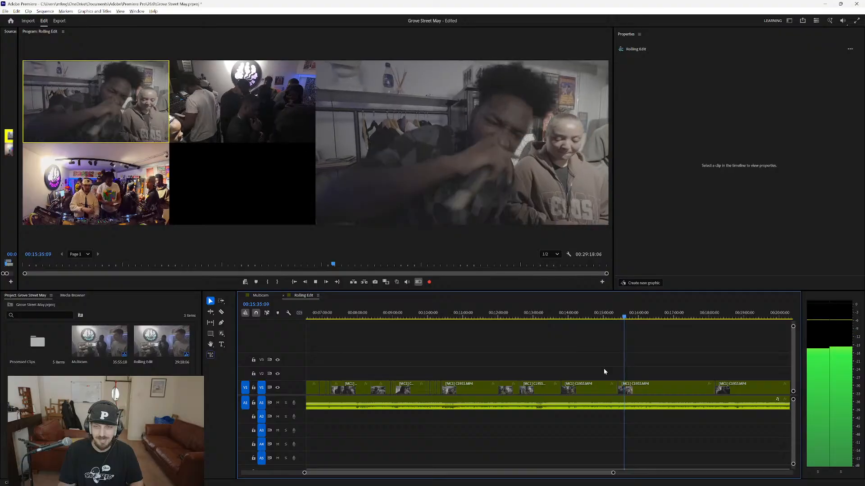
{"action": "left_click_drag", "start_coordinate": [598, 474], "coordinate": [638, 472]}
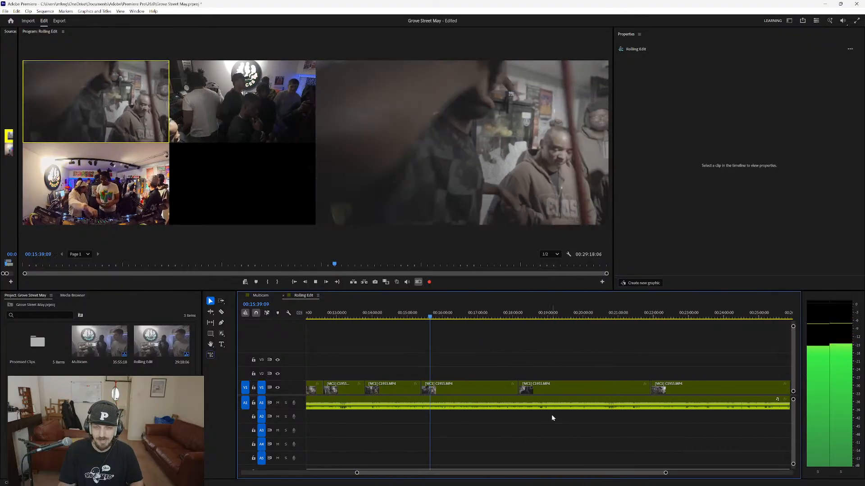
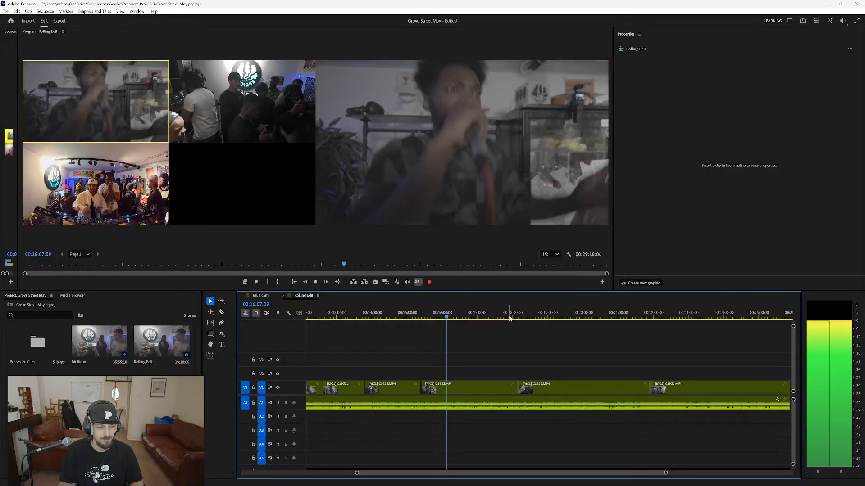
Check the shot at about 00:17:54 and review the camera cuts around 00:18:10 in playback.
{"action": "left_click", "coordinate": [510, 318]}
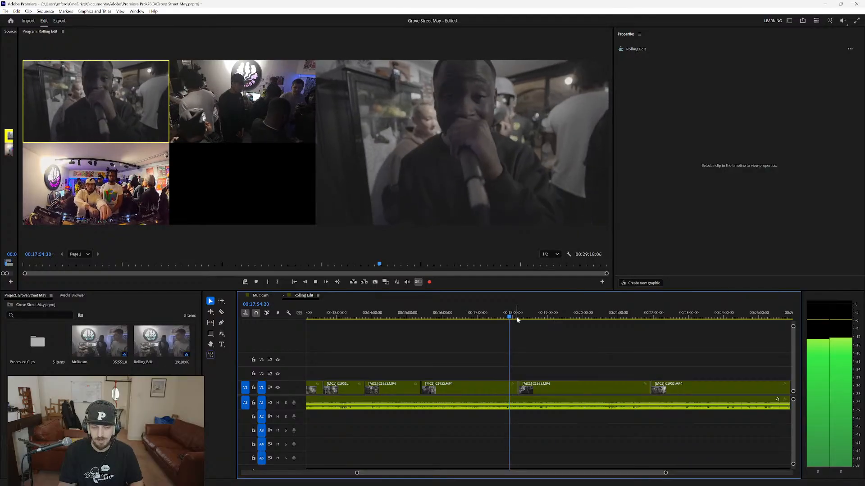
{"action": "left_click", "coordinate": [517, 318]}
{"action": "key", "text": "="}
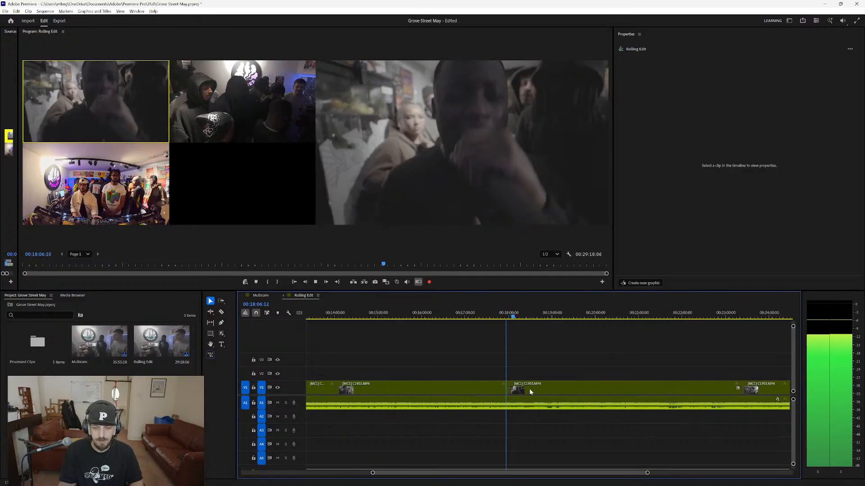
{"action": "key", "text": "="}
{"action": "key", "text": "="}
{"action": "key", "text": "="}
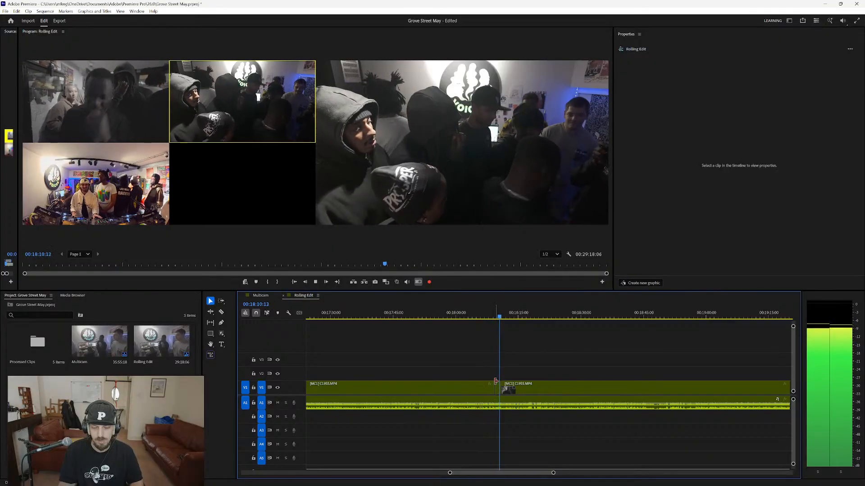
{"action": "left_click_drag", "start_coordinate": [495, 381], "coordinate": [501, 388]}
{"action": "key", "text": "-"}
{"action": "key", "text": "-"}
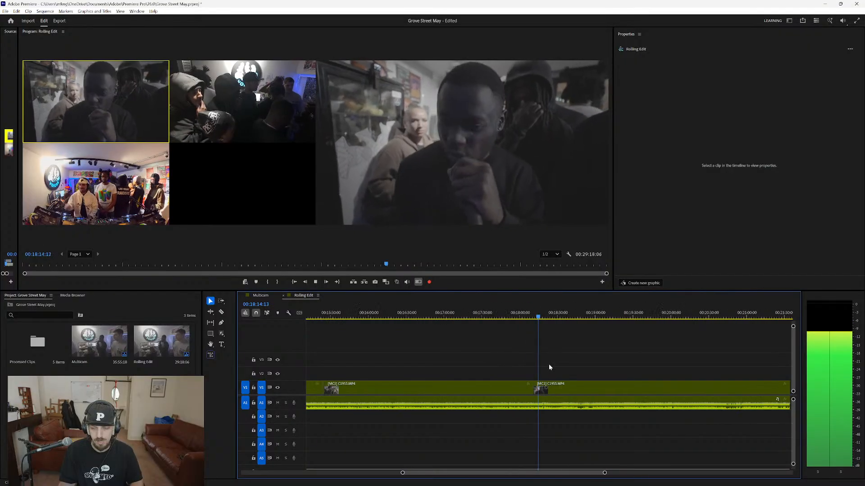
{"action": "key", "text": "-"}
Review the camera cut after about 00:21:50, look over the remaining shots, and stop playback at about 00:22:15.
{"action": "left_click", "coordinate": [702, 315]}
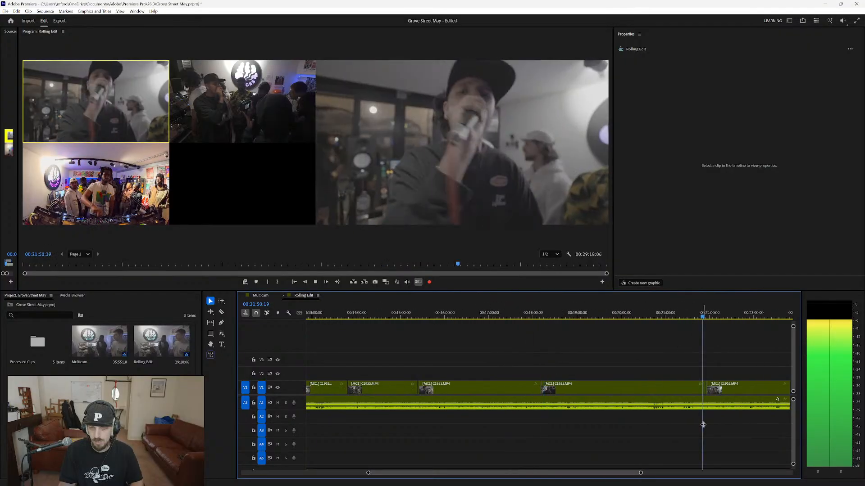
{"action": "key", "text": "="}
{"action": "key", "text": "="}
{"action": "key", "text": "="}
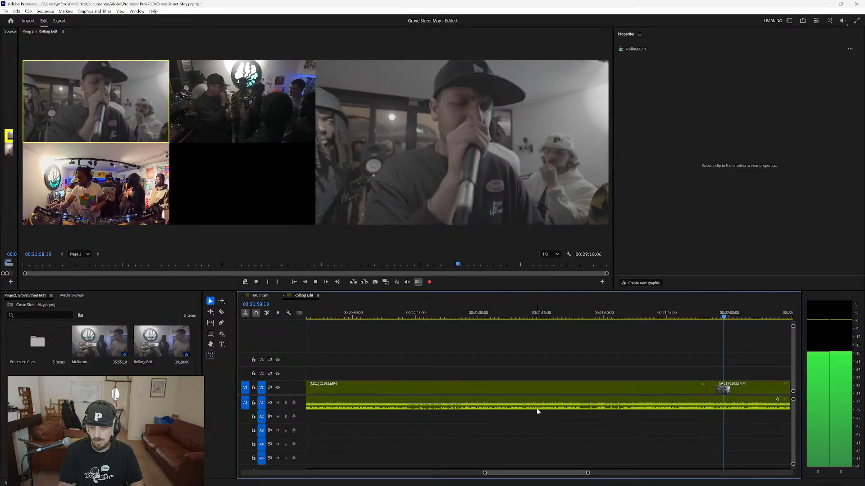
{"action": "key", "text": "alt+space"}
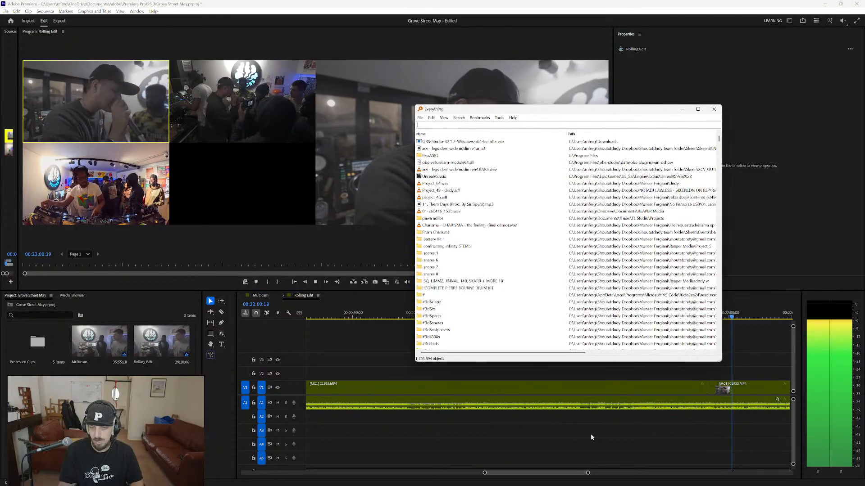
{"action": "left_click", "coordinate": [713, 109]}
{"action": "scroll", "coordinate": [635, 420], "scroll_direction": "down", "scroll_amount": 3}
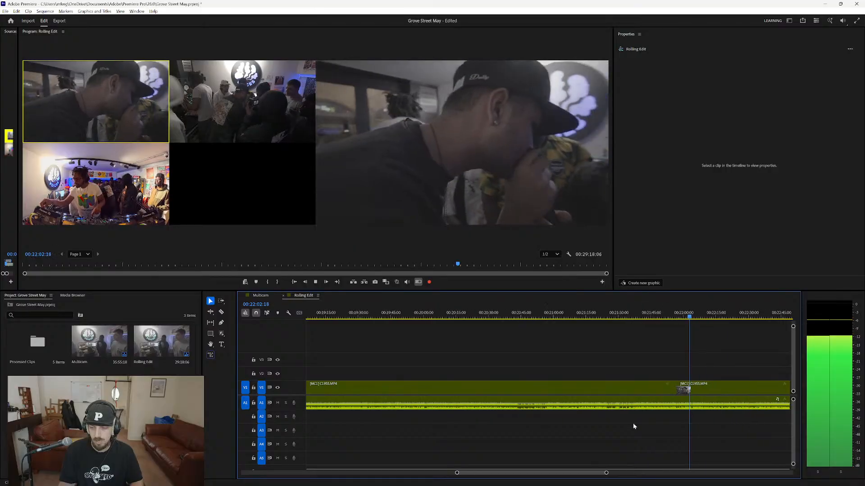
{"action": "scroll", "coordinate": [633, 423], "scroll_direction": "down", "scroll_amount": 5}
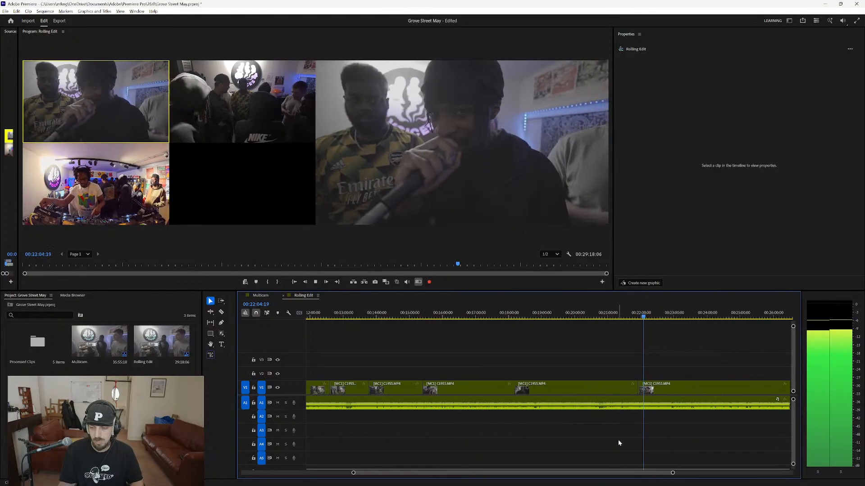
{"action": "scroll", "coordinate": [618, 439], "scroll_direction": "down", "scroll_amount": 2}
{"action": "scroll", "coordinate": [666, 475], "scroll_direction": "down", "scroll_amount": 3}
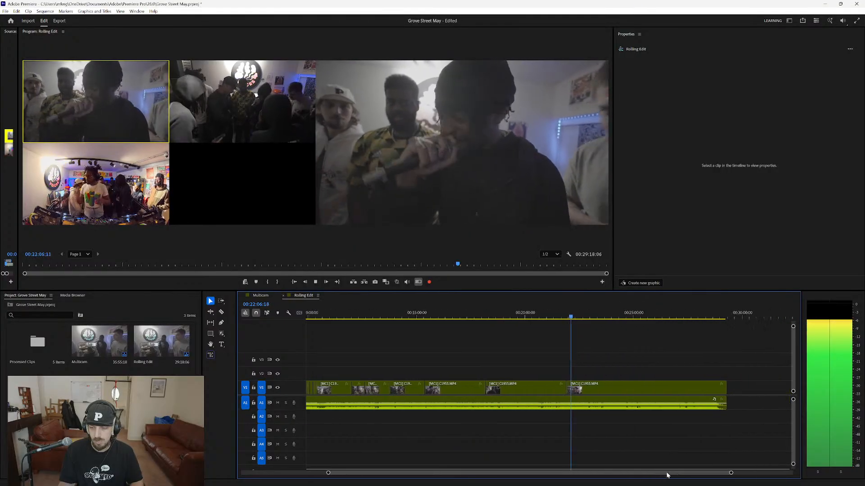
{"action": "left_click_drag", "start_coordinate": [667, 473], "coordinate": [671, 474]}
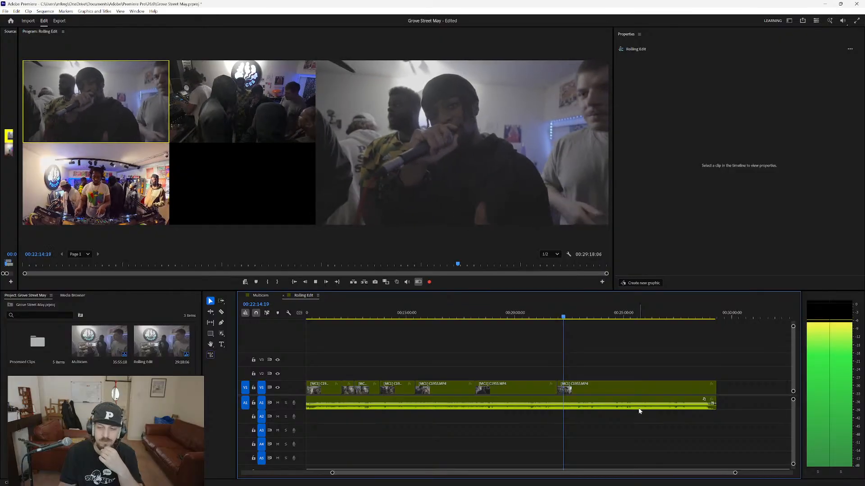
{"action": "key", "text": "space"}
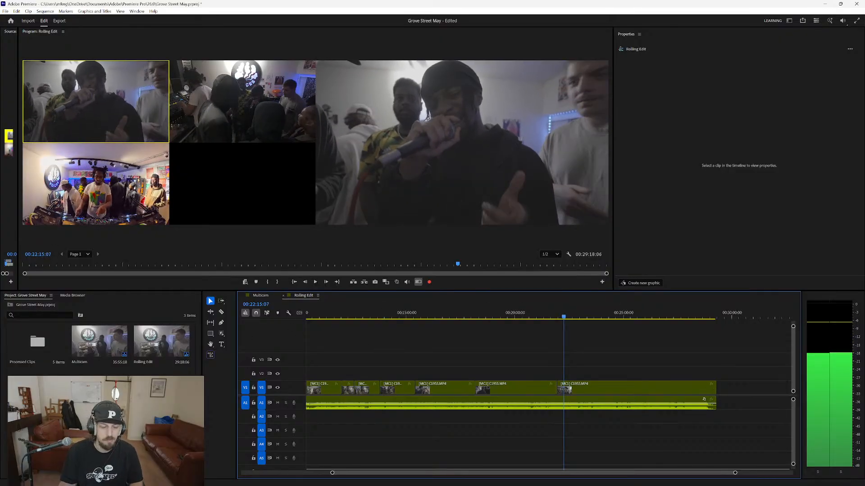
Open the Multicam sequence, select the Grove street radio clip on V3, and move the playhead to about 00:01:20.
{"action": "left_click", "coordinate": [102, 345]}
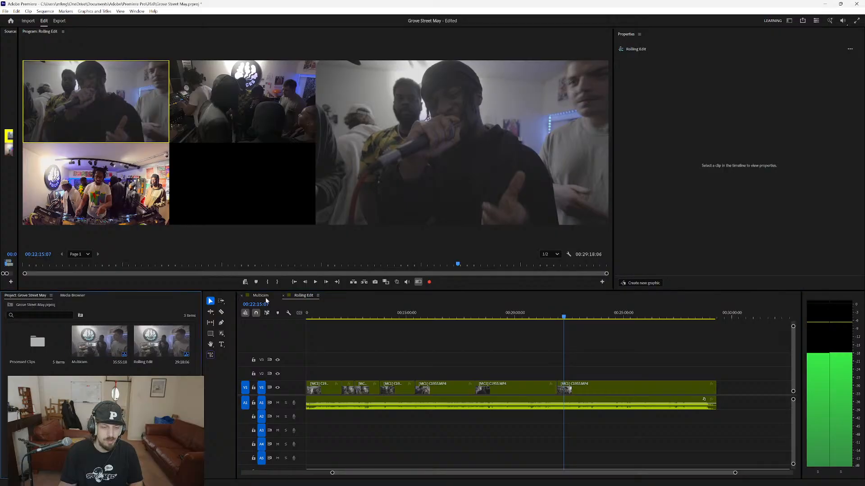
{"action": "left_click", "coordinate": [264, 296]}
{"action": "left_click", "coordinate": [364, 363]}
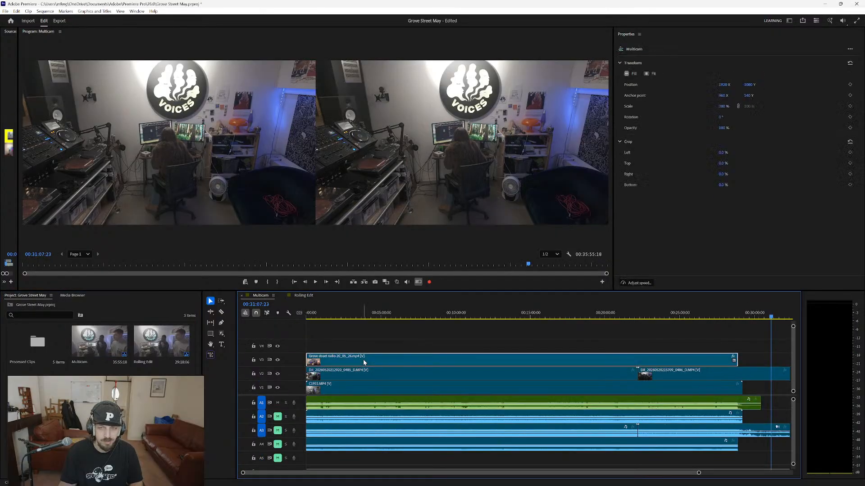
{"action": "left_click", "coordinate": [326, 318]}
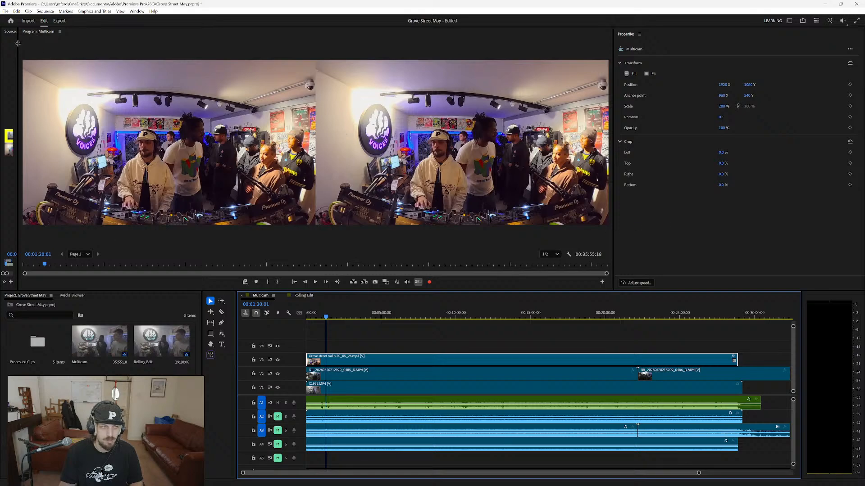
Widen the source monitor area and add the Effects panel to the workspace.
{"action": "left_click_drag", "start_coordinate": [18, 44], "coordinate": [93, 43]}
{"action": "left_click", "coordinate": [137, 11]}
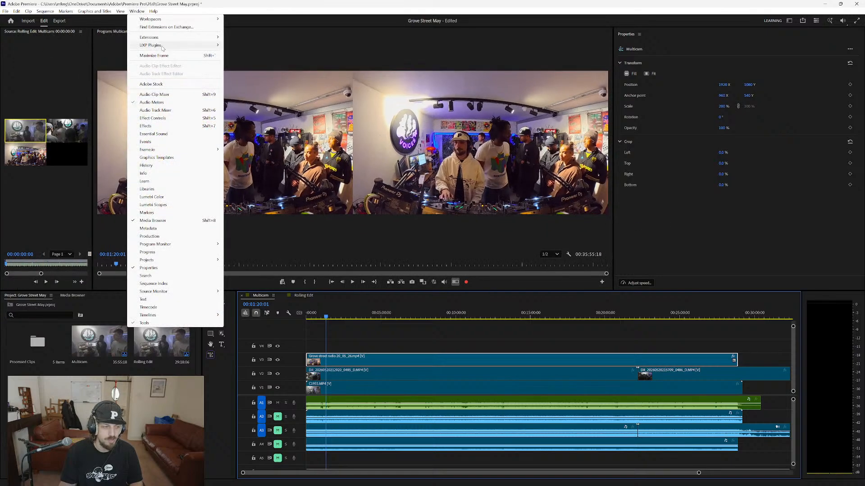
{"action": "left_click", "coordinate": [148, 126]}
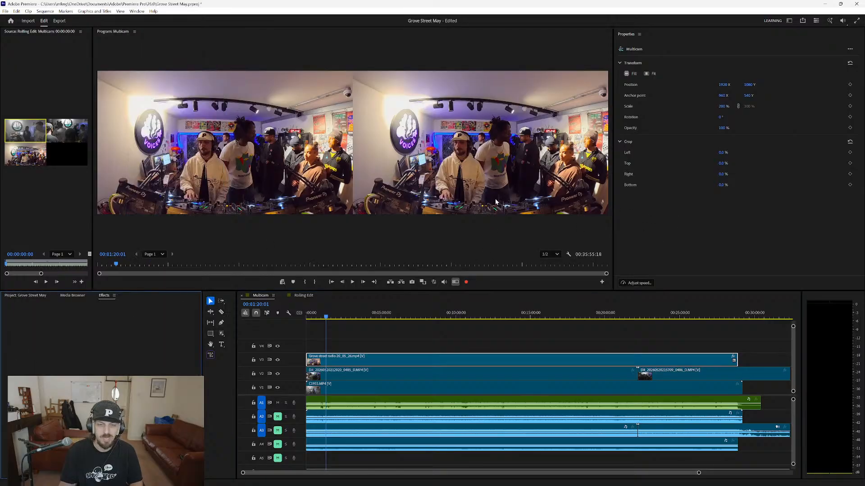
{"action": "left_click", "coordinate": [30, 296]}
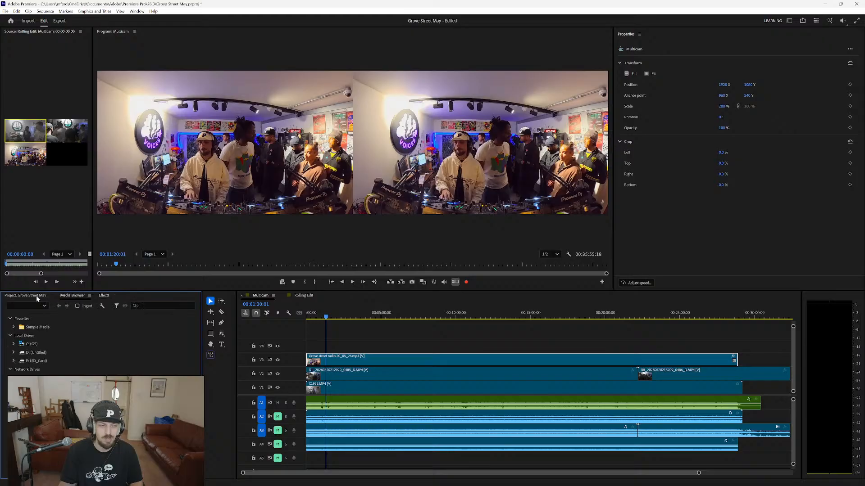
{"action": "left_click", "coordinate": [71, 297]}
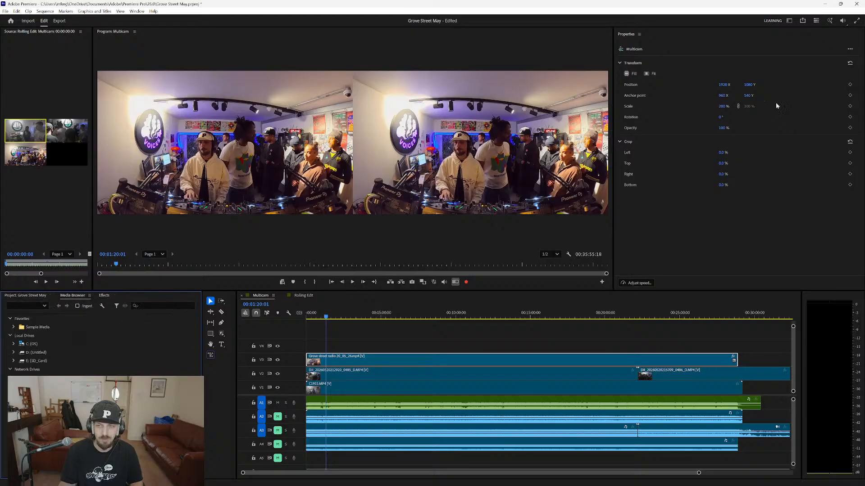
Scale the Grove street radio clip to 247 % with vertical position 994, and check the framing at Full playback resolution up to about 00:02:06.
{"action": "left_click_drag", "start_coordinate": [721, 107], "coordinate": [702, 85]}
{"action": "left_click", "coordinate": [553, 255]}
{"action": "left_click", "coordinate": [551, 265]}
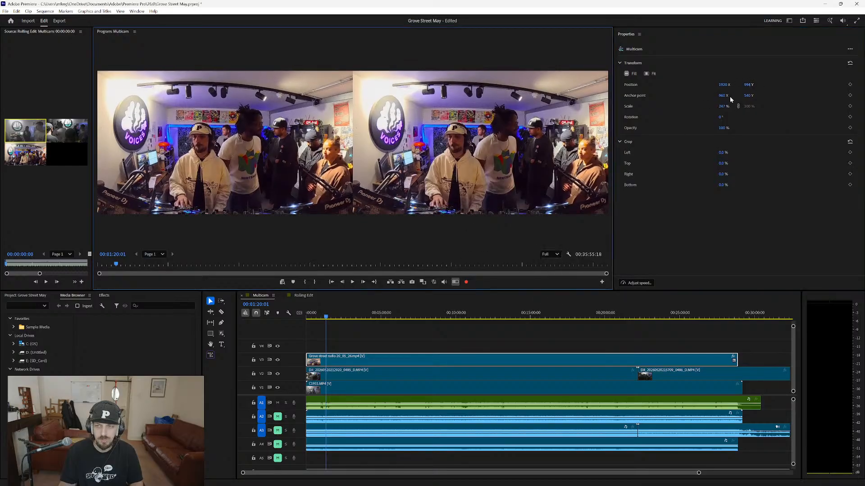
{"action": "left_click", "coordinate": [329, 319]}
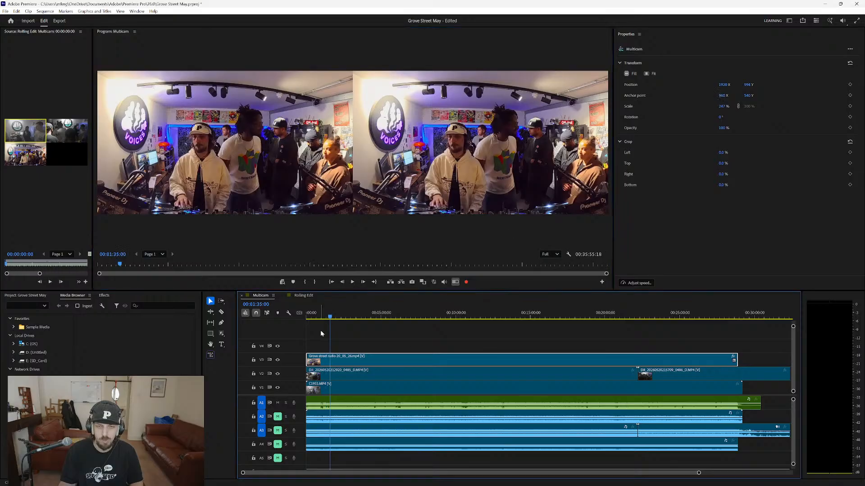
{"action": "left_click", "coordinate": [338, 318]}
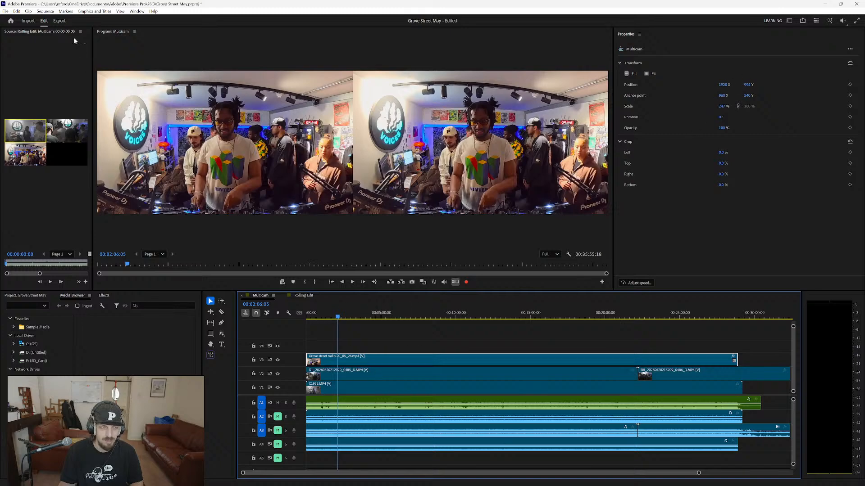
Show a widened Effect Controls panel for the Grove street radio clip on V3.
{"action": "left_click", "coordinate": [136, 12]}
{"action": "left_click", "coordinate": [170, 133]}
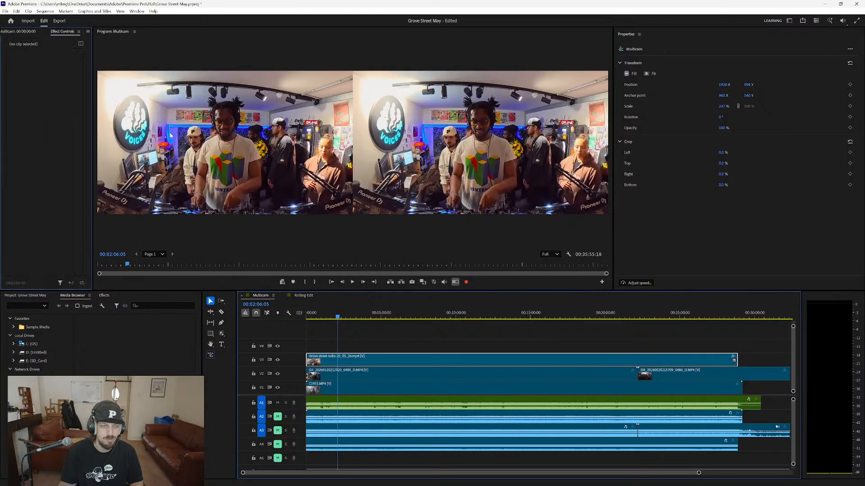
{"action": "left_click_drag", "start_coordinate": [91, 74], "coordinate": [149, 82]}
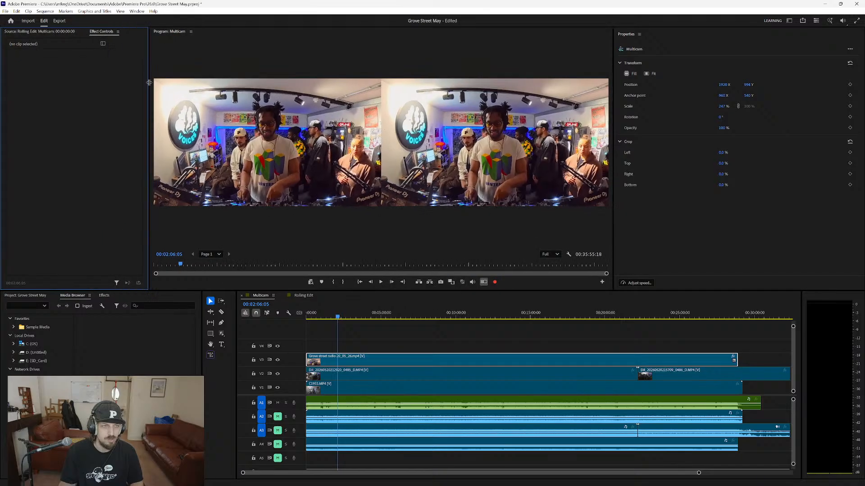
{"action": "left_click", "coordinate": [371, 361]}
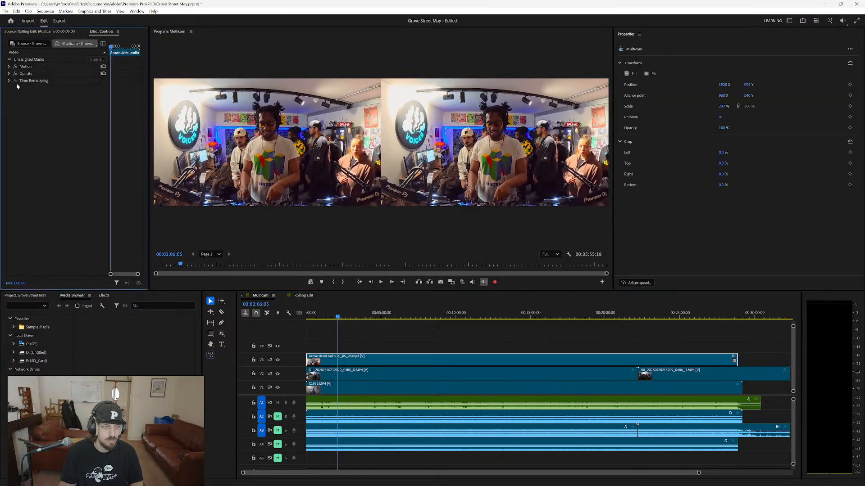
Search the effects for "color" and apply Lumetri Color to the Grove street radio clip.
{"action": "left_click", "coordinate": [104, 296]}
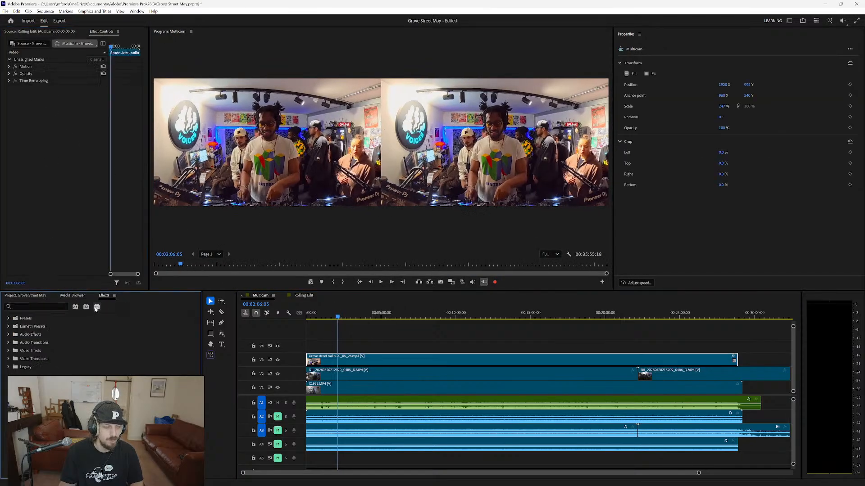
{"action": "left_click", "coordinate": [36, 307]}
{"action": "type", "text": "color"}
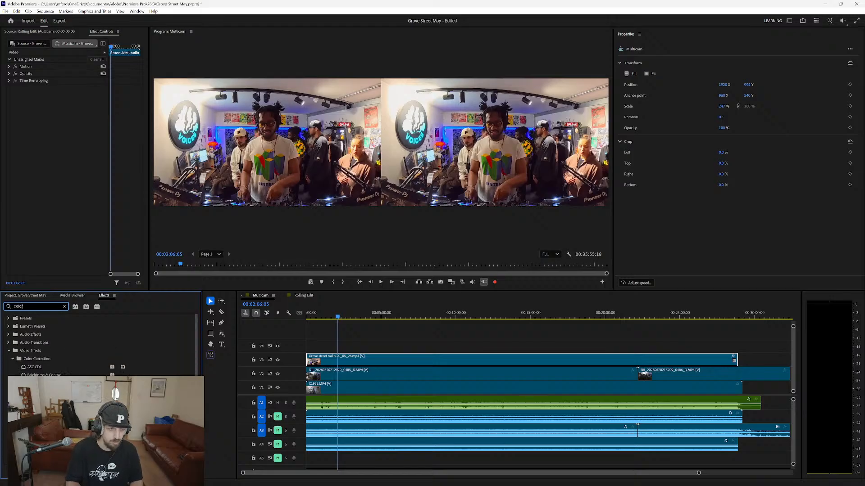
{"action": "left_click_drag", "start_coordinate": [65, 335], "coordinate": [63, 188]}
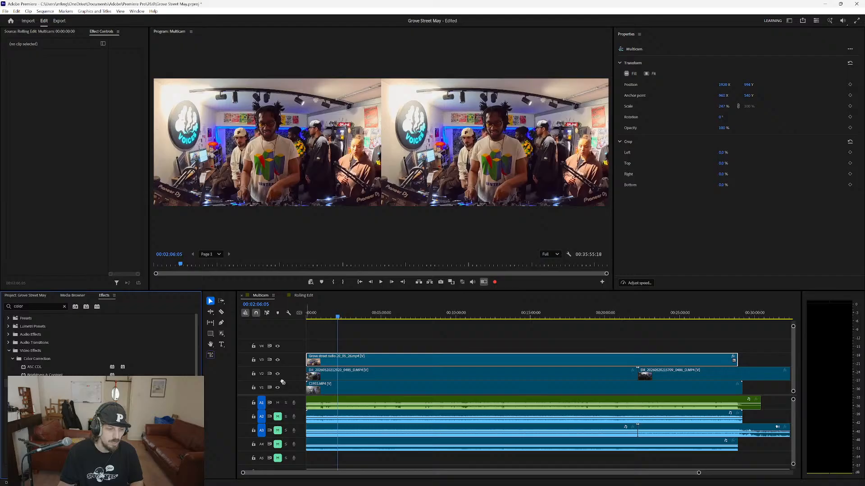
{"action": "left_click", "coordinate": [42, 31]}
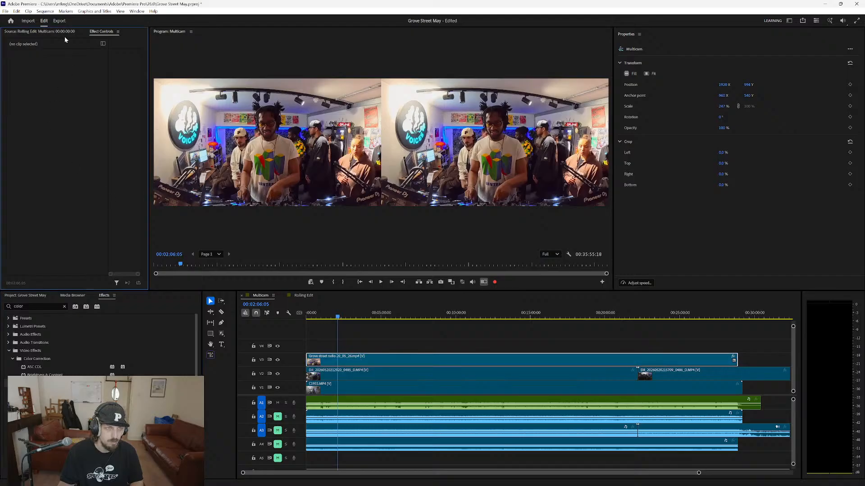
{"action": "left_click", "coordinate": [100, 31]}
Hide the Properties panel and switch the program monitor out of multi-camera view.
{"action": "left_click", "coordinate": [658, 48]}
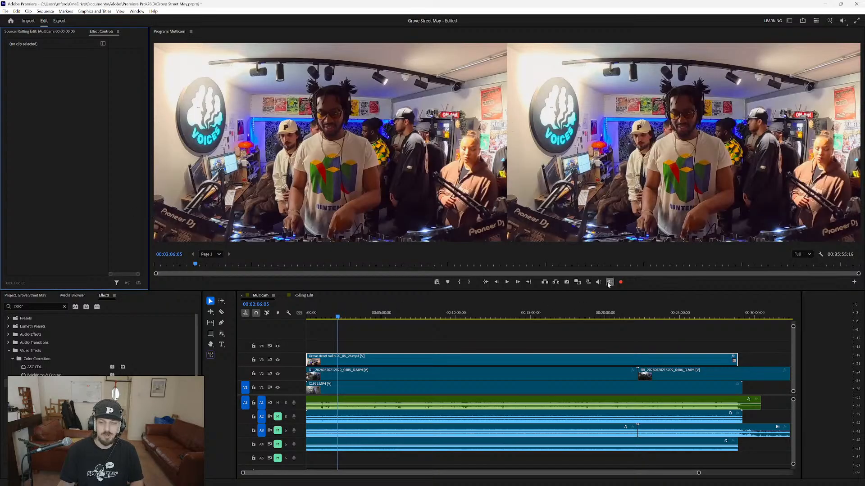
{"action": "left_click", "coordinate": [609, 282]}
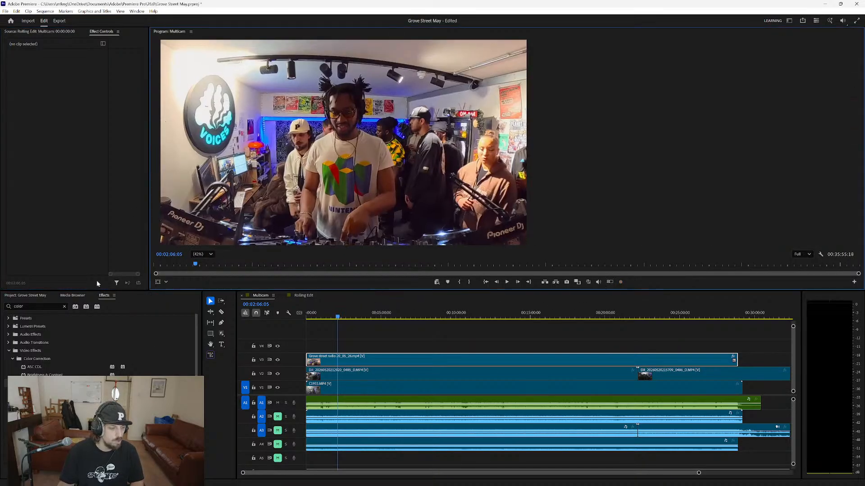
Apply Lumetri Color to the Grove street radio clip again, recheck its effect controls, and save the project.
{"action": "left_click_drag", "start_coordinate": [41, 383], "coordinate": [61, 179]}
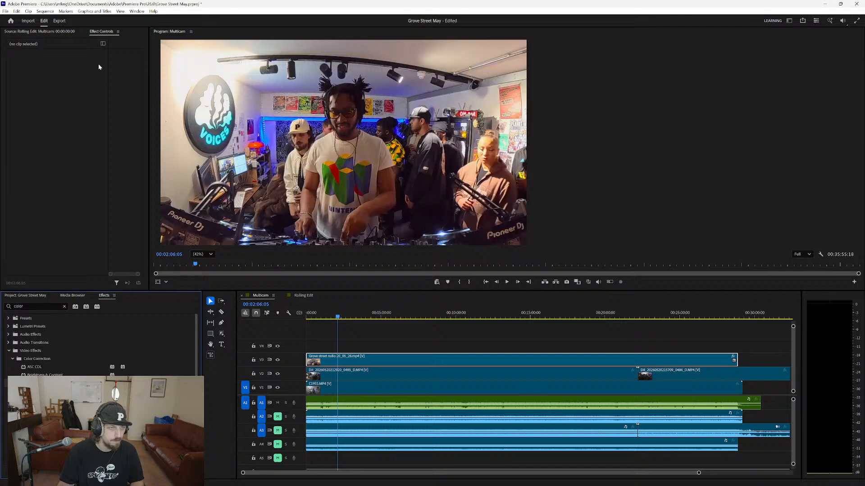
{"action": "left_click", "coordinate": [47, 32]}
{"action": "left_click", "coordinate": [99, 31]}
{"action": "key", "text": "ctrl+s"}
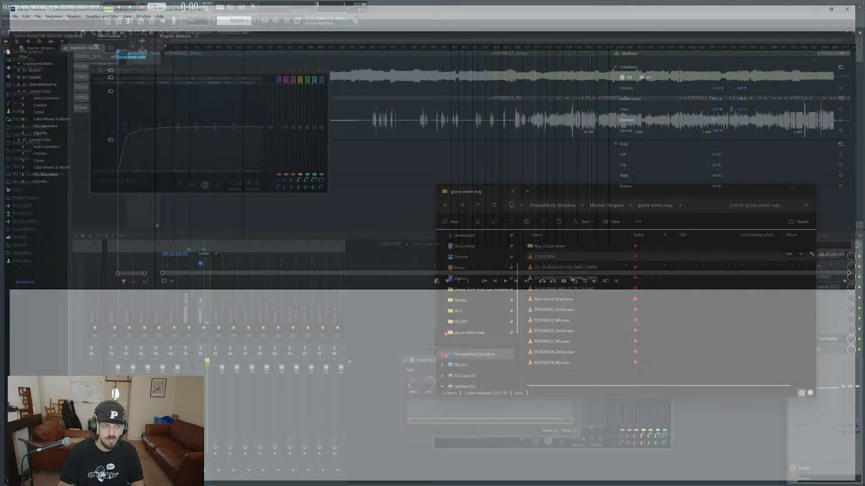
Relaunch Adobe Premiere, dismiss the What's New dialog, and reopen the recent Grove Street May project.
{"action": "key", "text": "super"}
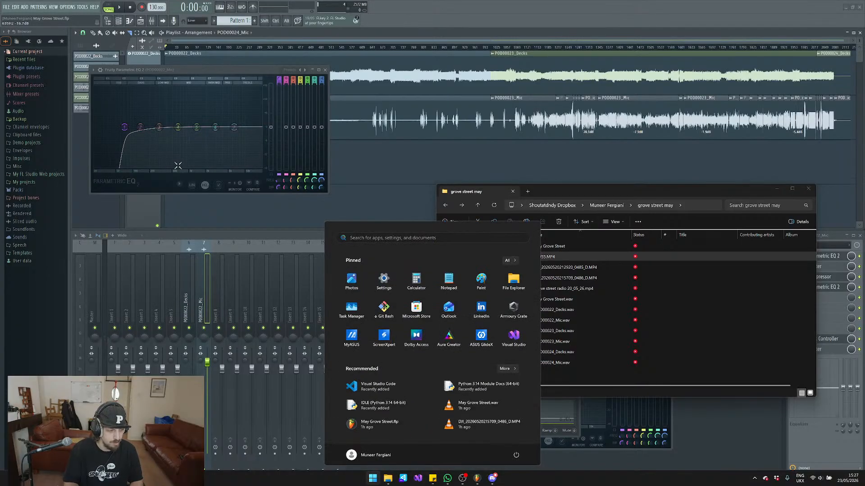
{"action": "type", "text": "remote"}
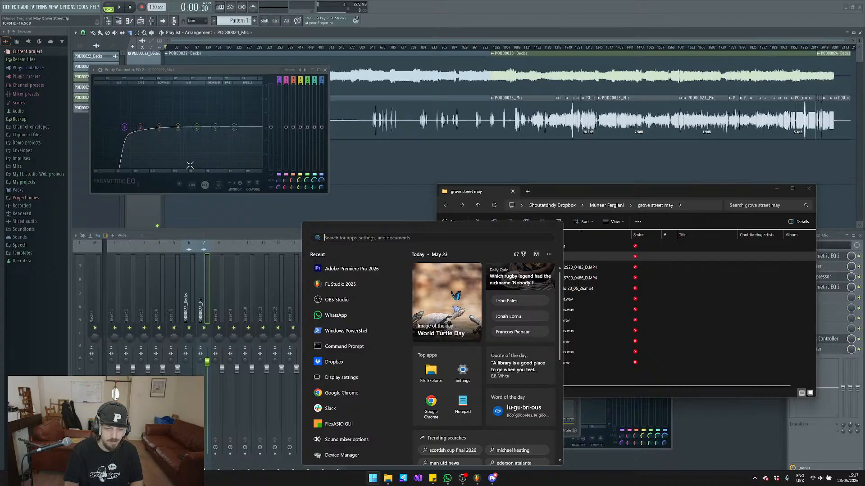
{"action": "left_click", "coordinate": [369, 272]}
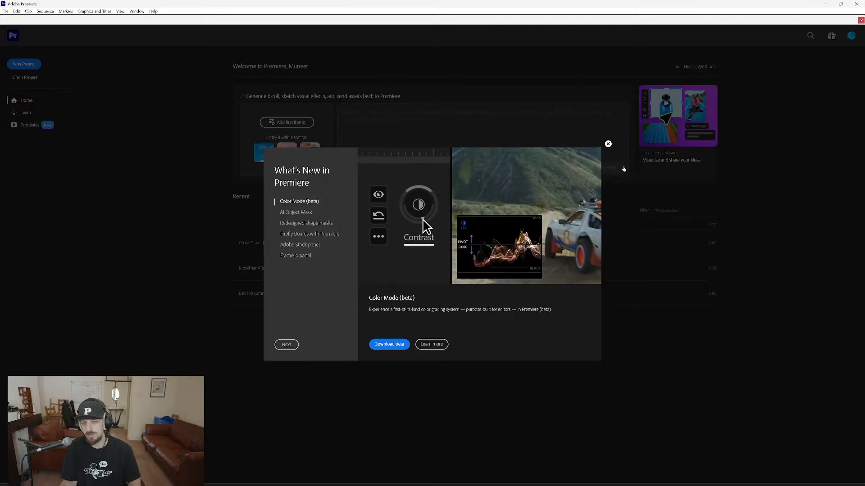
{"action": "left_click", "coordinate": [608, 144]}
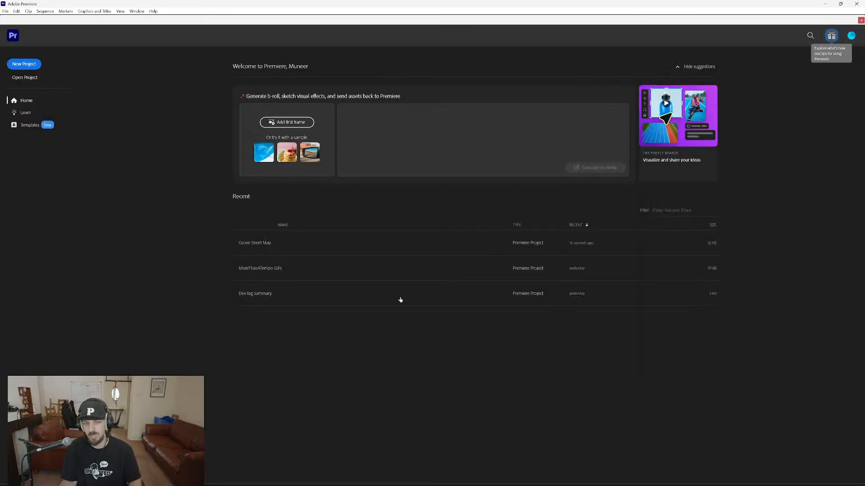
{"action": "left_click", "coordinate": [289, 250]}
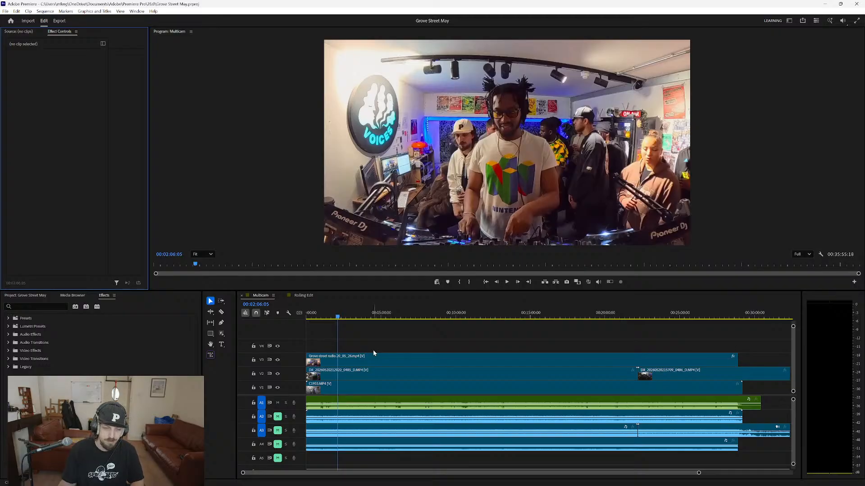
Remove the duplicate second Lumetri Color effect from the Grove street radio clip on V3.
{"action": "left_click", "coordinate": [361, 363]}
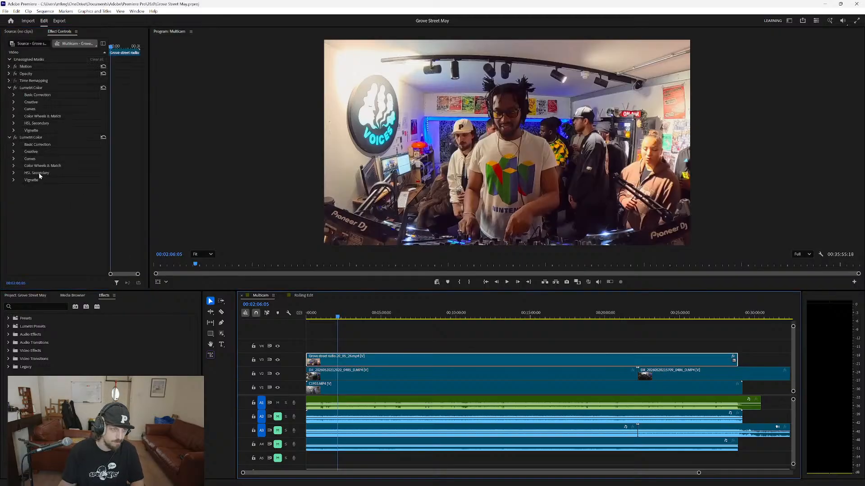
{"action": "left_click", "coordinate": [38, 138]}
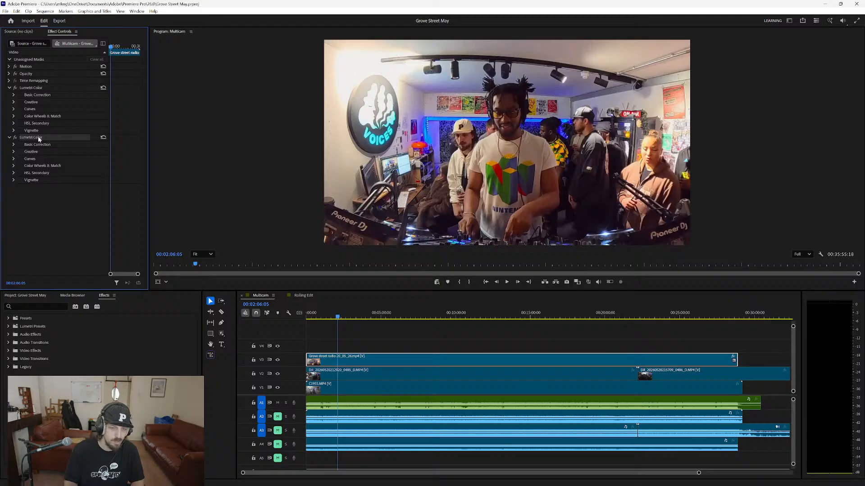
{"action": "key", "text": "Delete"}
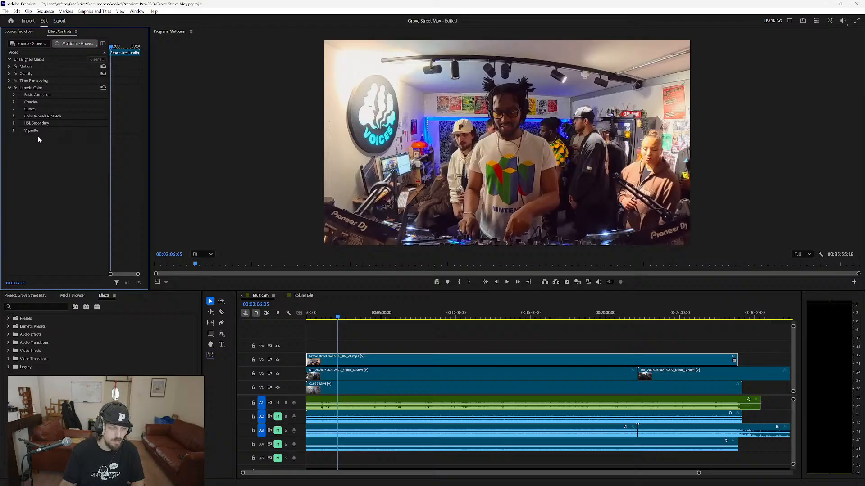
In the Grove street radio clip's Lumetri basic correction, try cooler temperatures, restore the default, and set Saturation to 1.0.
{"action": "left_click", "coordinate": [13, 95]}
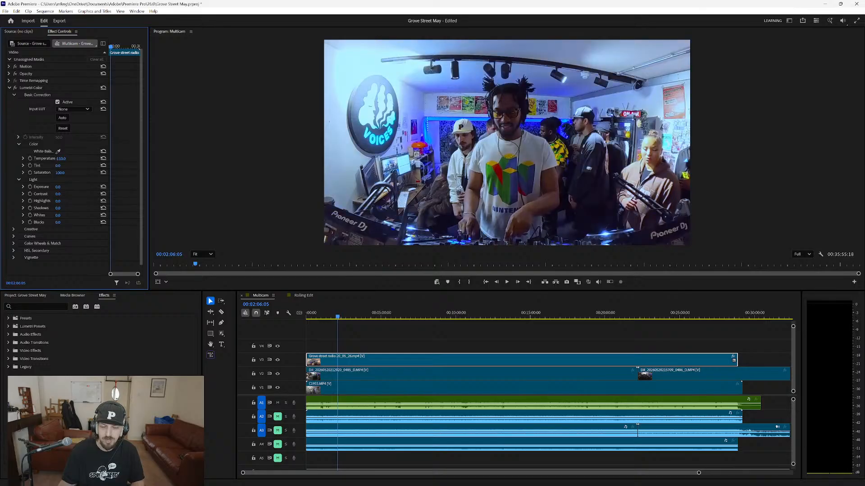
{"action": "left_click_drag", "start_coordinate": [60, 159], "coordinate": [107, 158]}
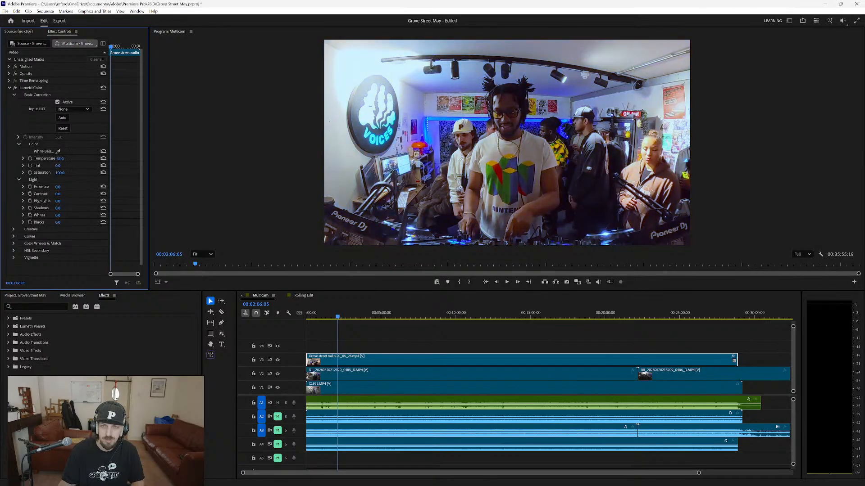
{"action": "left_click", "coordinate": [104, 158]}
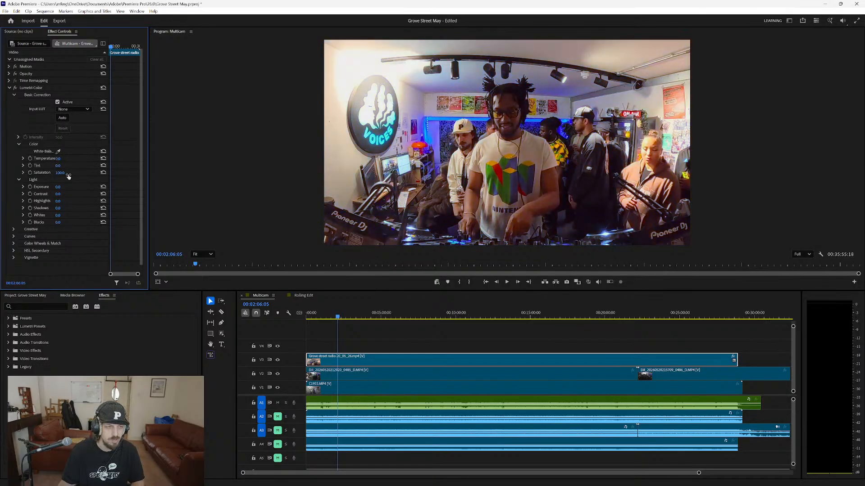
{"action": "mouse_move", "coordinate": [59, 172]}
{"action": "left_mouse_down"}
{"action": "mouse_move", "coordinate": [40, 173]}
{"action": "mouse_move", "coordinate": [56, 173]}
{"action": "left_mouse_up"}
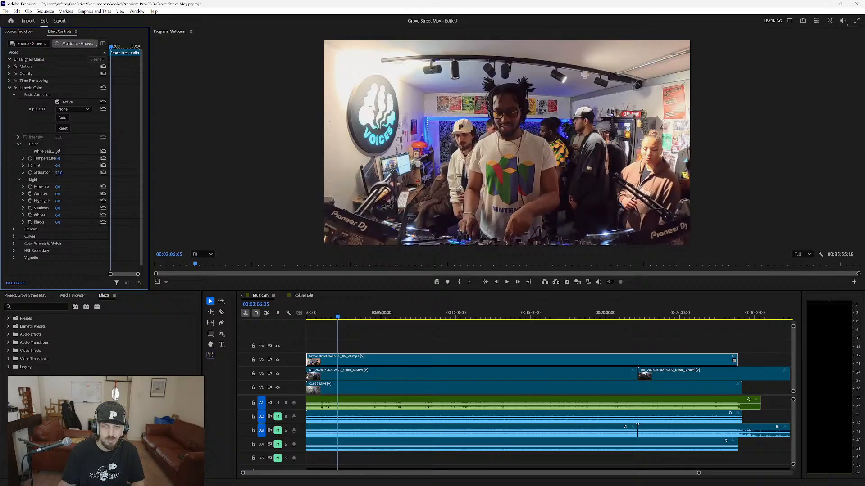
{"action": "mouse_move", "coordinate": [56, 172]}
{"action": "left_mouse_down"}
{"action": "mouse_move", "coordinate": [109, 173]}
{"action": "mouse_move", "coordinate": [17, 172]}
{"action": "mouse_move", "coordinate": [59, 173]}
{"action": "left_mouse_up"}
{"action": "left_click", "coordinate": [103, 172]}
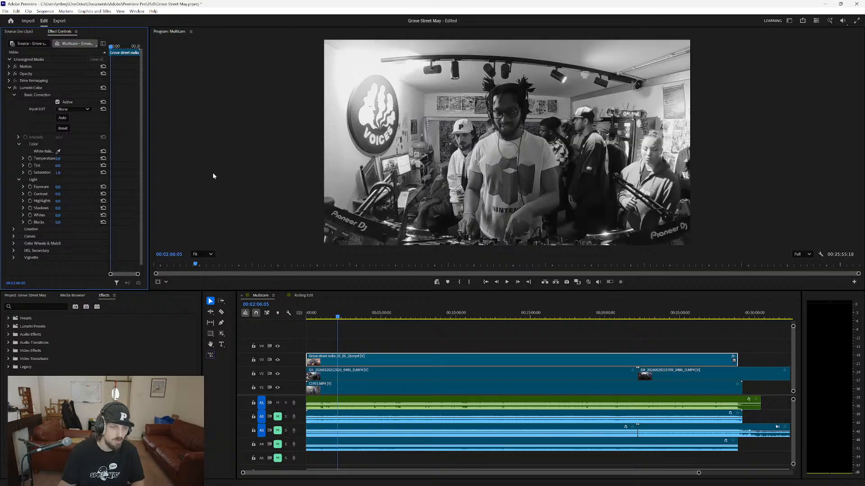
Reframe the Grove street radio clip with a Scale of 231 and a vertical Position of 918.
{"action": "left_click", "coordinate": [9, 67]}
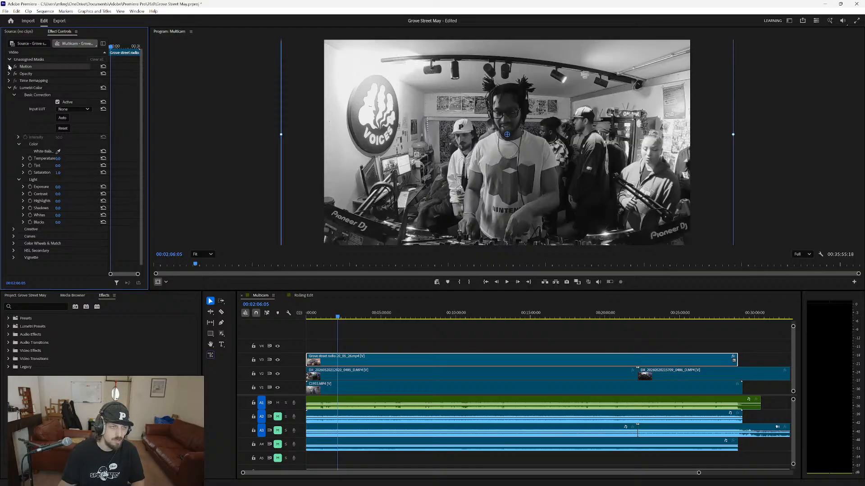
{"action": "left_click_drag", "start_coordinate": [60, 81], "coordinate": [39, 80]}
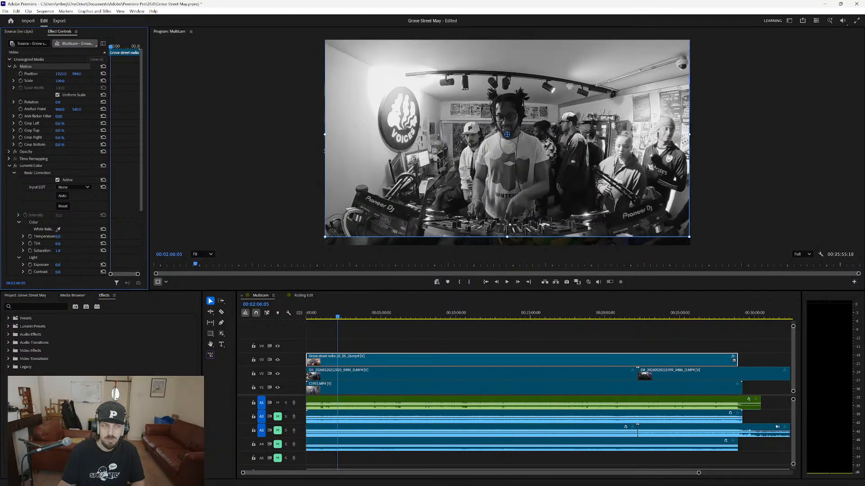
{"action": "left_click", "coordinate": [103, 73]}
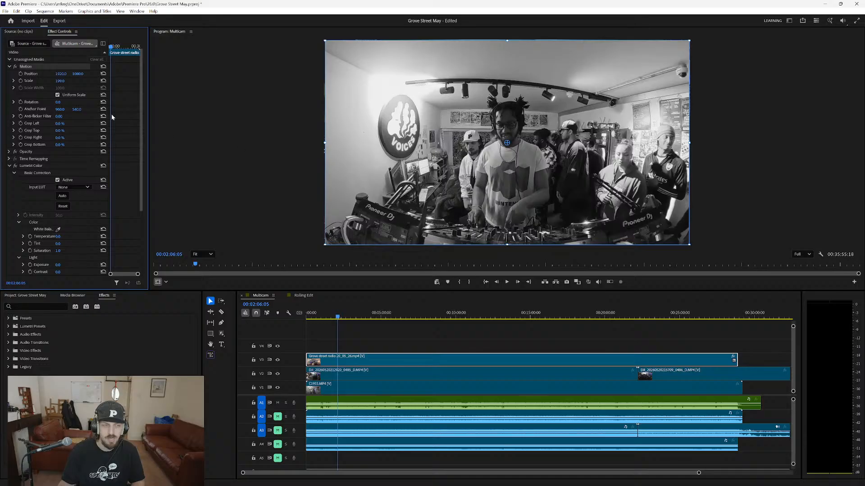
{"action": "mouse_move", "coordinate": [59, 83]}
{"action": "left_mouse_down"}
{"action": "mouse_move", "coordinate": [71, 83]}
{"action": "mouse_move", "coordinate": [65, 74]}
{"action": "mouse_move", "coordinate": [12, 74]}
{"action": "mouse_move", "coordinate": [65, 82]}
{"action": "mouse_move", "coordinate": [69, 74]}
{"action": "left_mouse_up"}
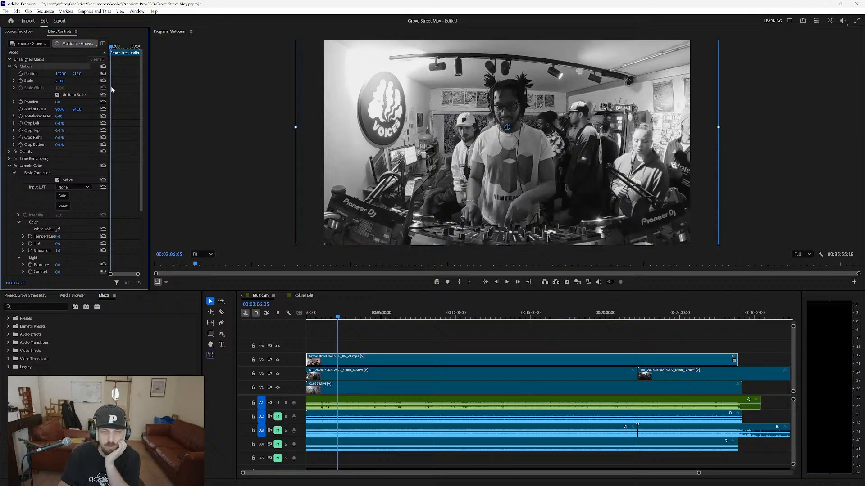
{"action": "left_click", "coordinate": [210, 164]}
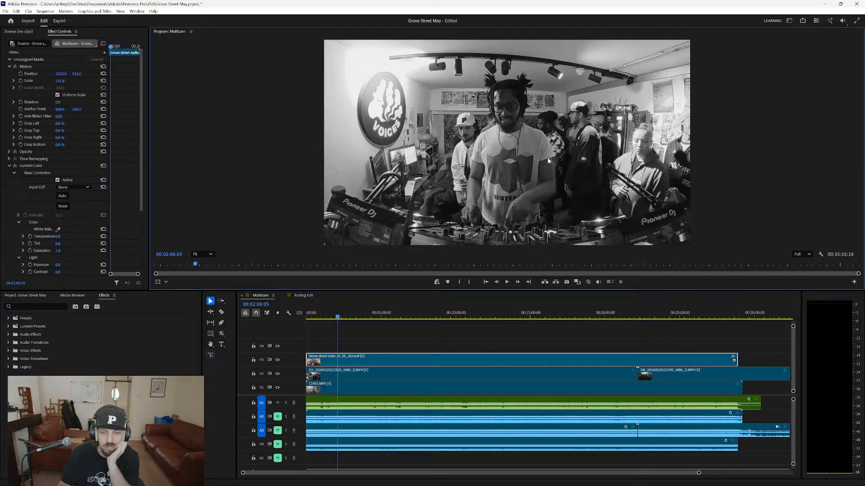
Hide the output of video tracks V3 and V2 and check the V1 footage in the program monitor.
{"action": "left_click", "coordinate": [277, 347]}
{"action": "left_click", "coordinate": [278, 359]}
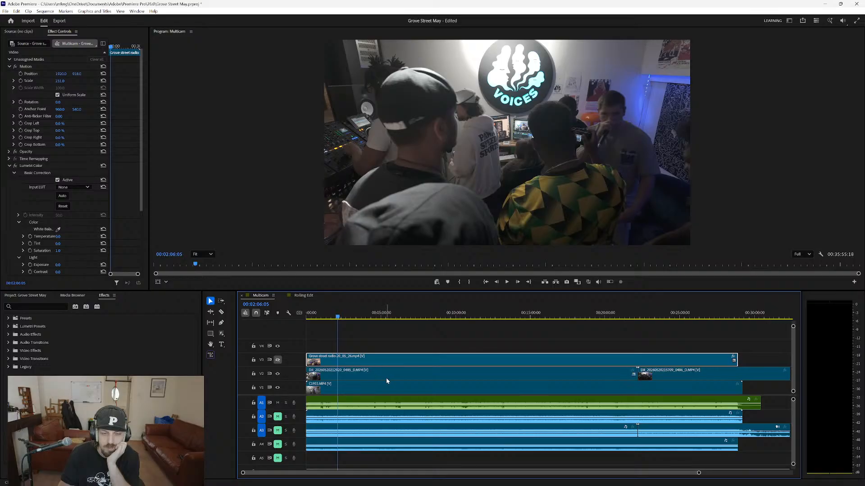
{"action": "left_click", "coordinate": [278, 373]}
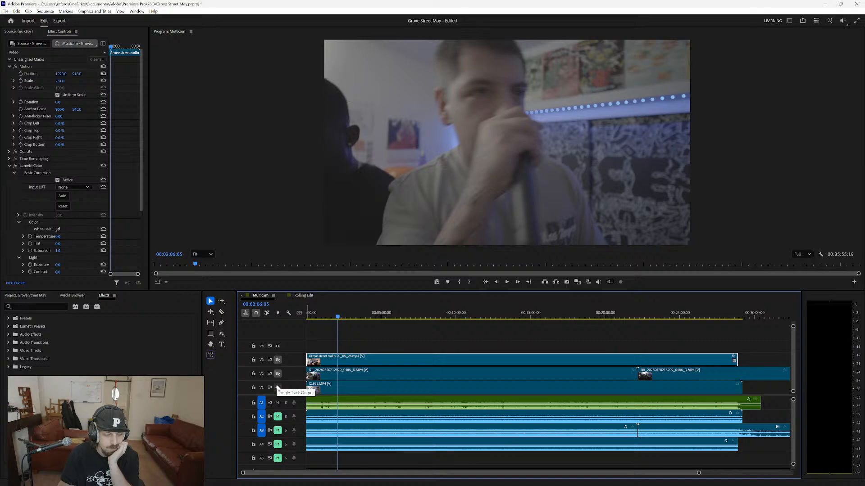
{"action": "left_click", "coordinate": [278, 388]}
{"action": "left_click", "coordinate": [278, 387]}
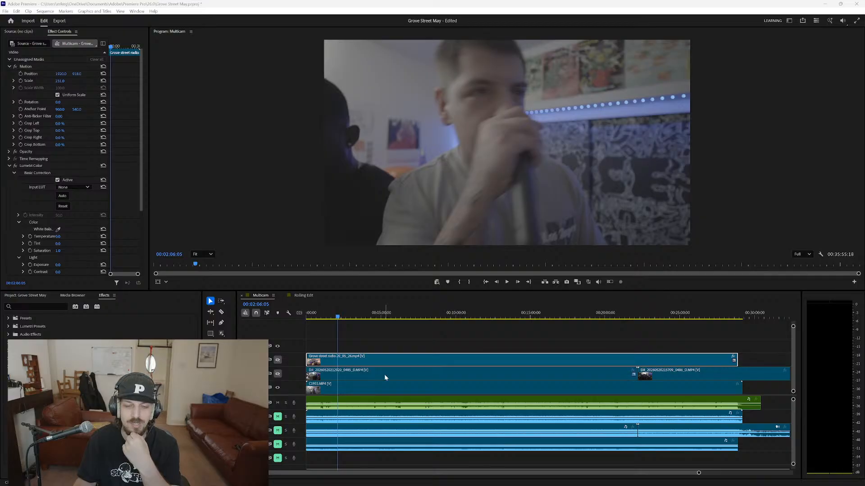
Apply Lumetri Color to the C1955.MP4 clip on V1 with the playhead at 00:13:35:12, and show its Basic Correction settings.
{"action": "left_click", "coordinate": [373, 341]}
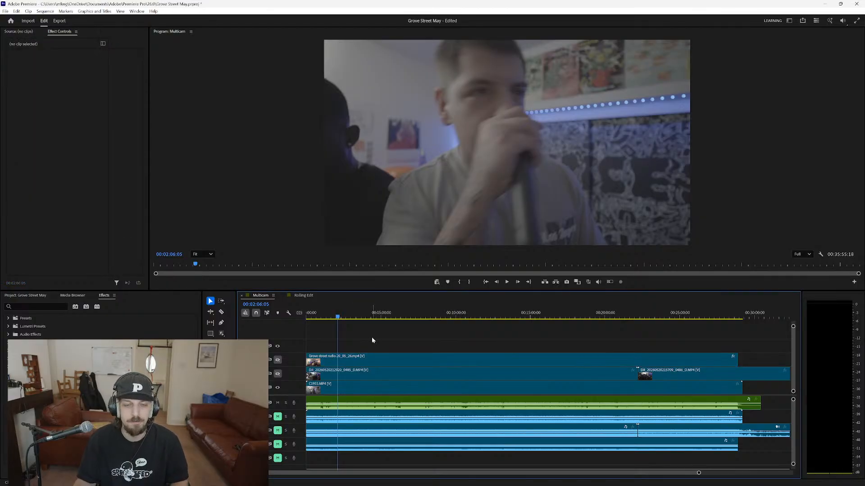
{"action": "left_click_drag", "start_coordinate": [342, 320], "coordinate": [395, 320]}
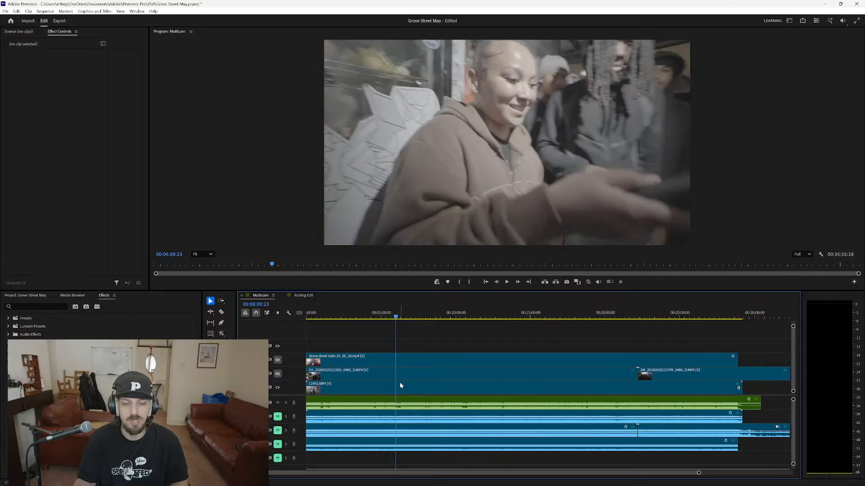
{"action": "left_click", "coordinate": [399, 385]}
{"action": "left_click", "coordinate": [461, 319]}
{"action": "left_click", "coordinate": [509, 319]}
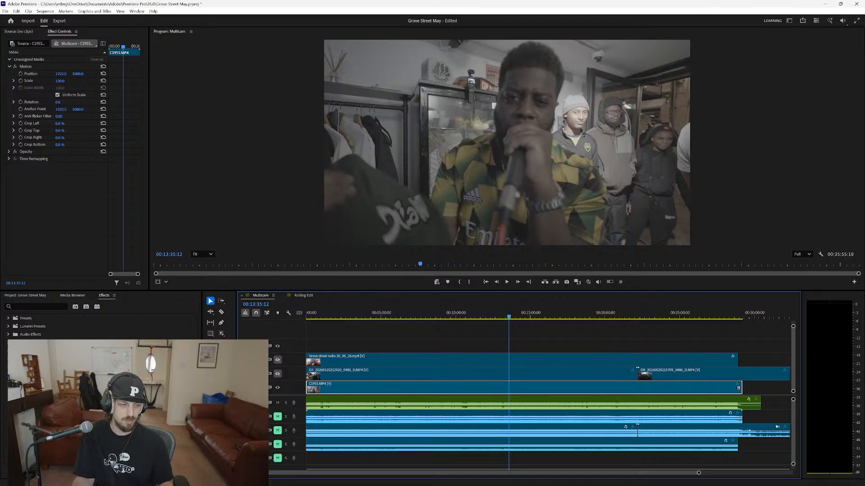
{"action": "key", "text": "shift+7"}
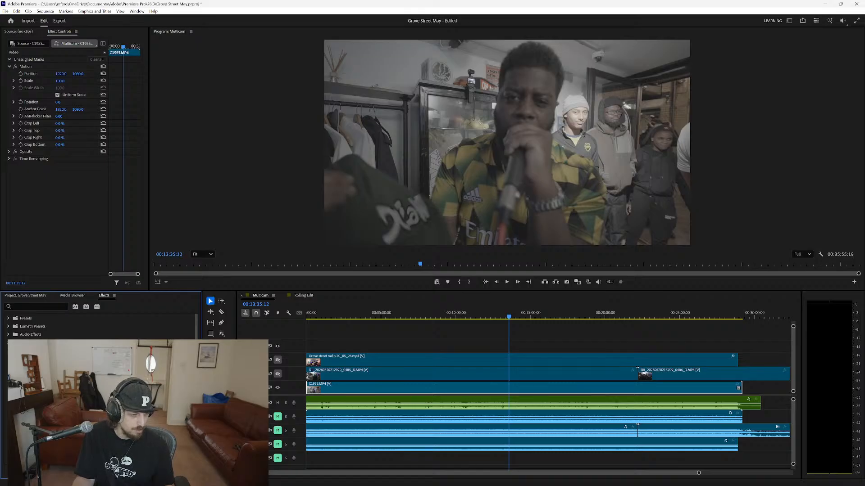
{"action": "left_click_drag", "start_coordinate": [44, 400], "coordinate": [60, 219]}
{"action": "left_click", "coordinate": [15, 173]}
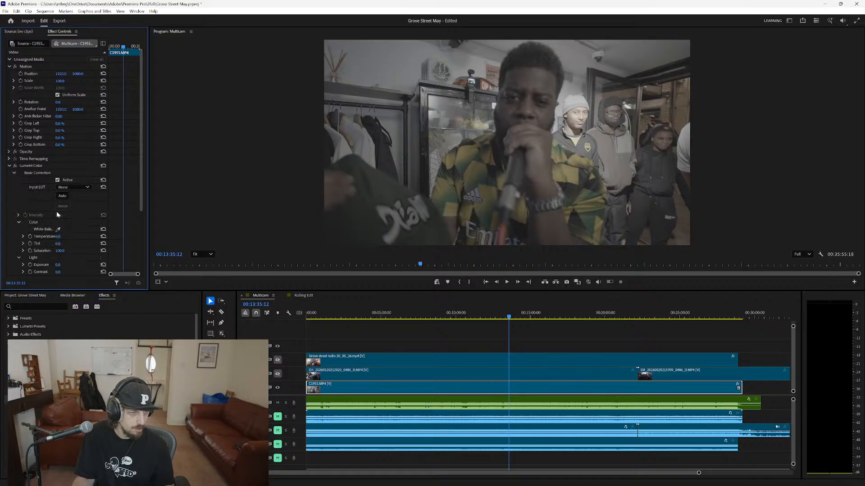
Set the C1955.MP4 clip's Exposure to 1.0, Contrast to 52, Shadows to -20 and Whites to 15, keeping Highlights at default.
{"action": "scroll", "coordinate": [78, 229], "scroll_direction": "down", "scroll_amount": 3}
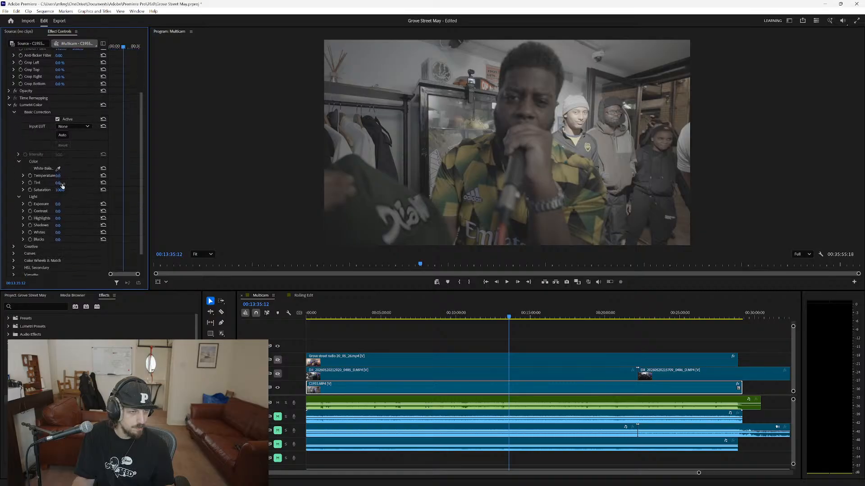
{"action": "mouse_move", "coordinate": [58, 211]}
{"action": "left_mouse_down"}
{"action": "mouse_move", "coordinate": [81, 211]}
{"action": "mouse_move", "coordinate": [59, 204]}
{"action": "left_mouse_up"}
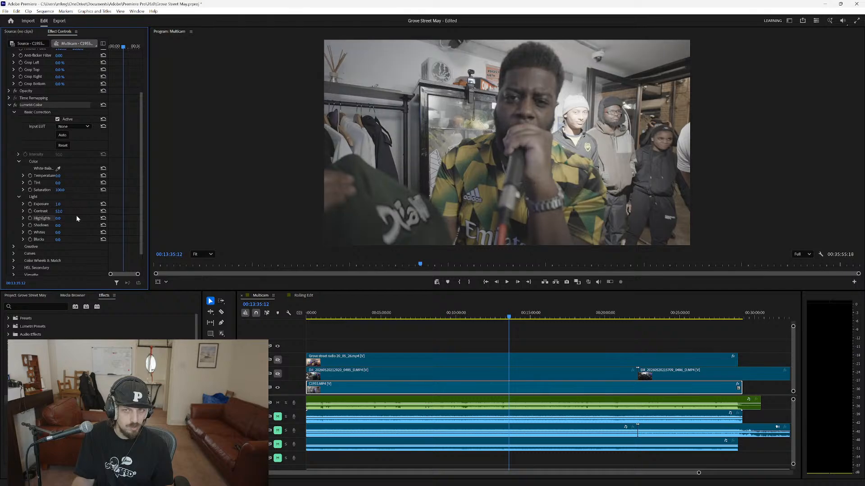
{"action": "left_click_drag", "start_coordinate": [58, 219], "coordinate": [73, 232]}
{"action": "left_click", "coordinate": [103, 218]}
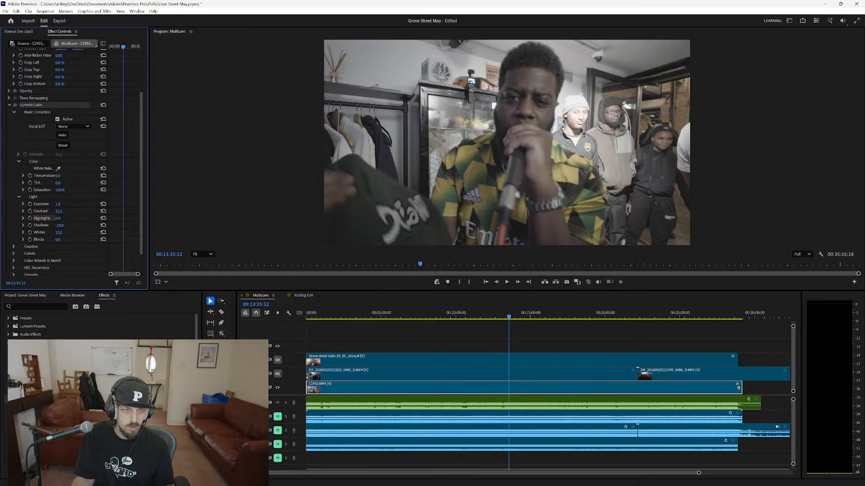
Raise the C1955.MP4 clip's Contrast to 121, undo a trial reset of Shadows, and play back the graded footage.
{"action": "scroll", "coordinate": [65, 235], "scroll_direction": "down", "scroll_amount": 1}
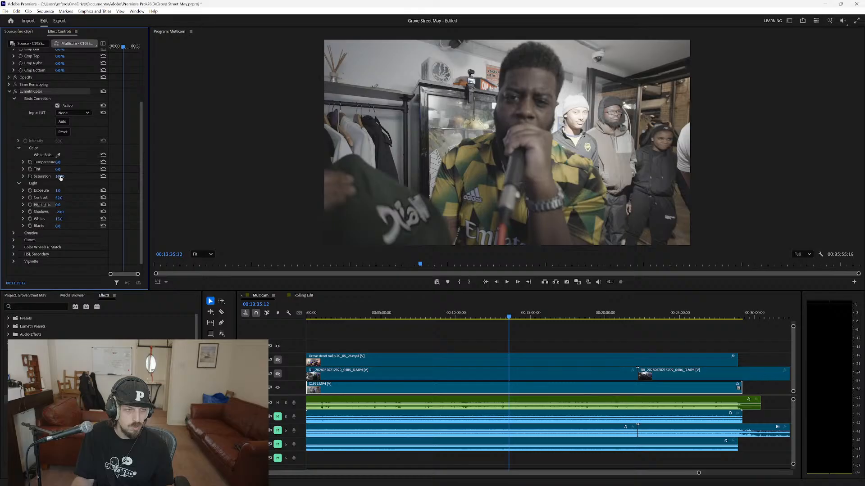
{"action": "left_click_drag", "start_coordinate": [58, 198], "coordinate": [82, 198]}
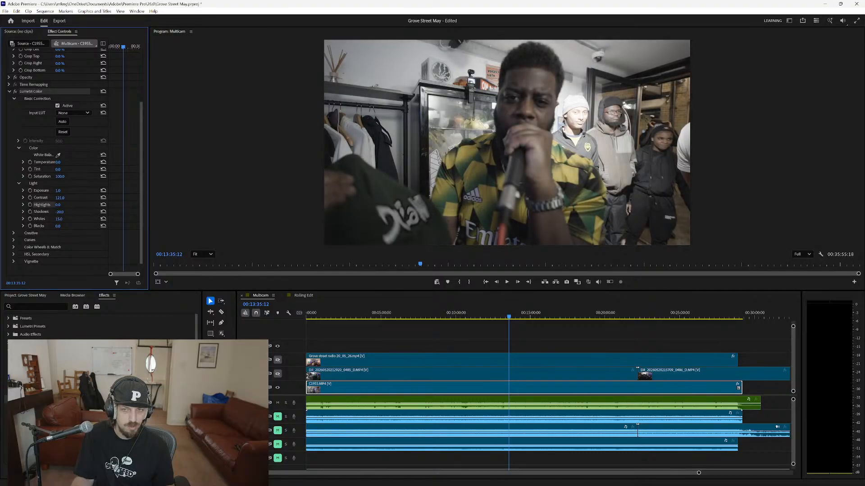
{"action": "left_click", "coordinate": [104, 211]}
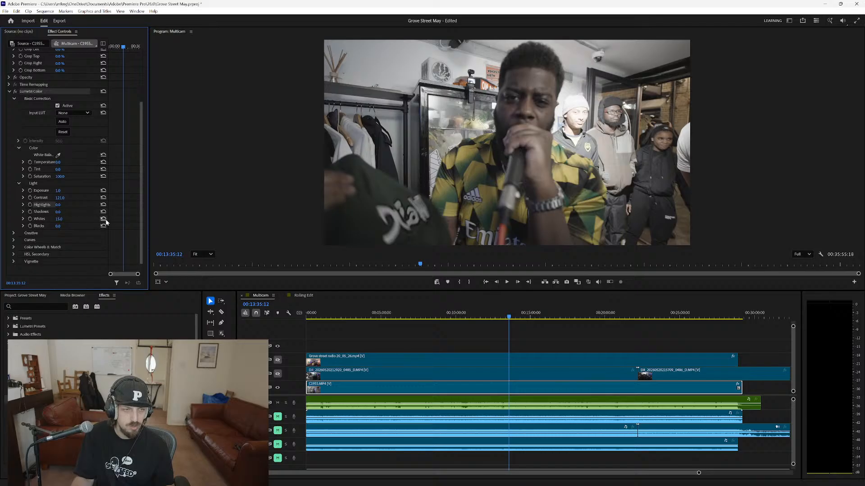
{"action": "key", "text": "ctrl+z"}
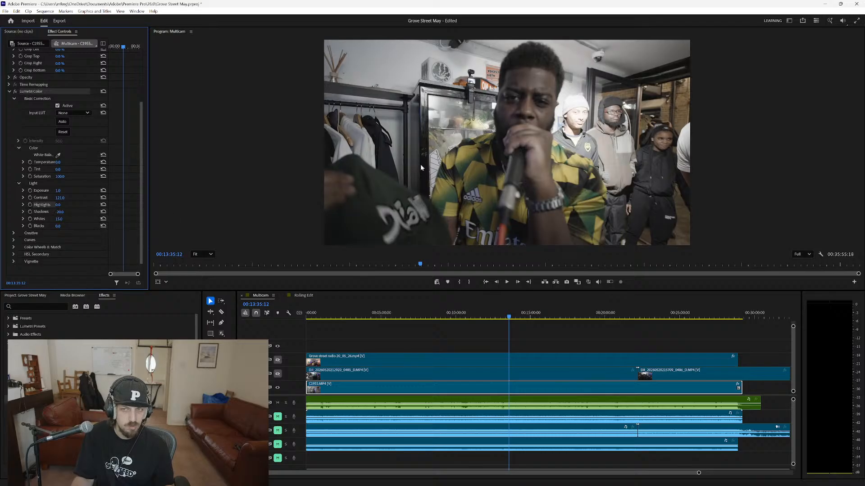
{"action": "key", "text": "space"}
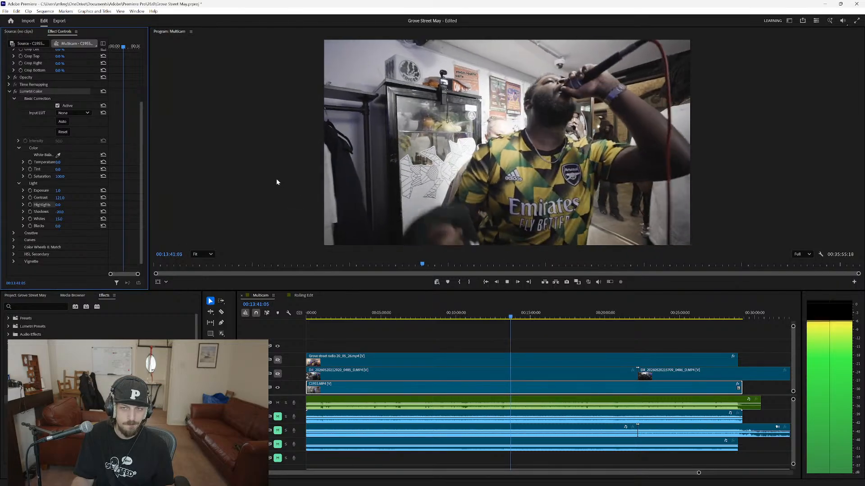
{"action": "key", "text": "space"}
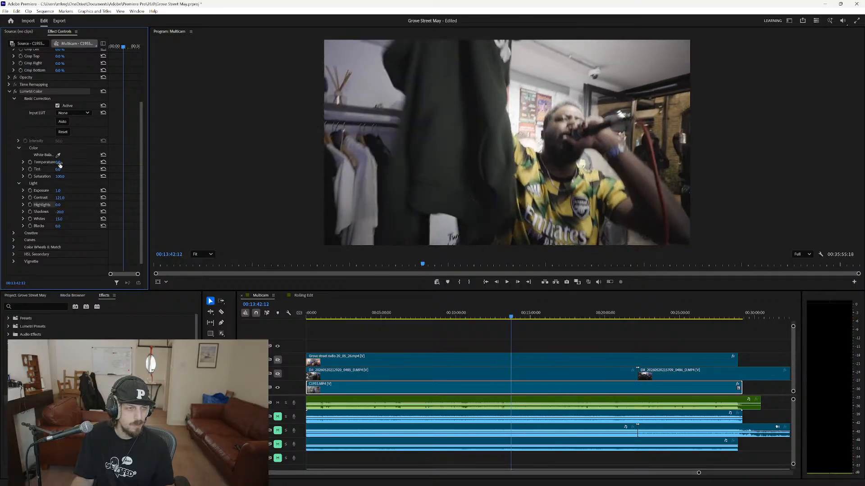
Raise the C1955.MP4 clip's Basic Correction Saturation to 300, keep Temperature at its default, and play back the footage.
{"action": "mouse_move", "coordinate": [58, 163]}
{"action": "left_mouse_down"}
{"action": "mouse_move", "coordinate": [89, 176]}
{"action": "mouse_move", "coordinate": [59, 176]}
{"action": "left_mouse_up"}
{"action": "left_click", "coordinate": [103, 163]}
{"action": "key", "text": "space"}
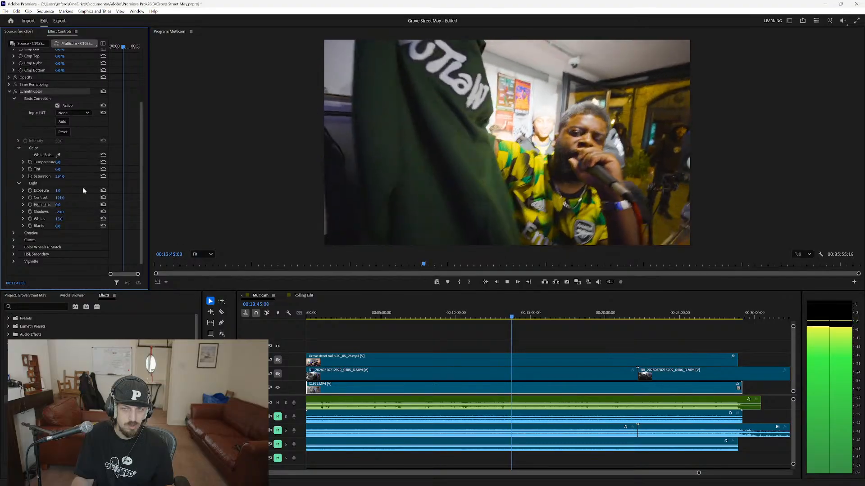
{"action": "key", "text": "space"}
{"action": "left_click_drag", "start_coordinate": [60, 176], "coordinate": [54, 176]}
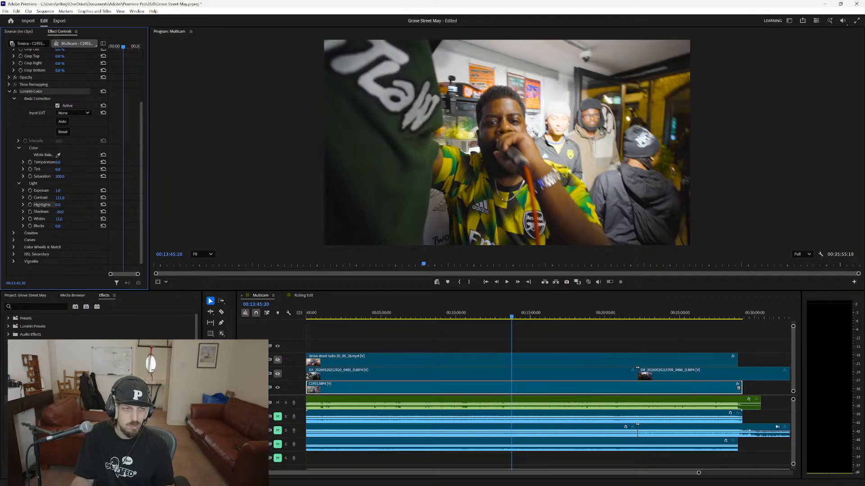
{"action": "left_click_drag", "start_coordinate": [60, 176], "coordinate": [18, 176]}
{"action": "key", "text": "space"}
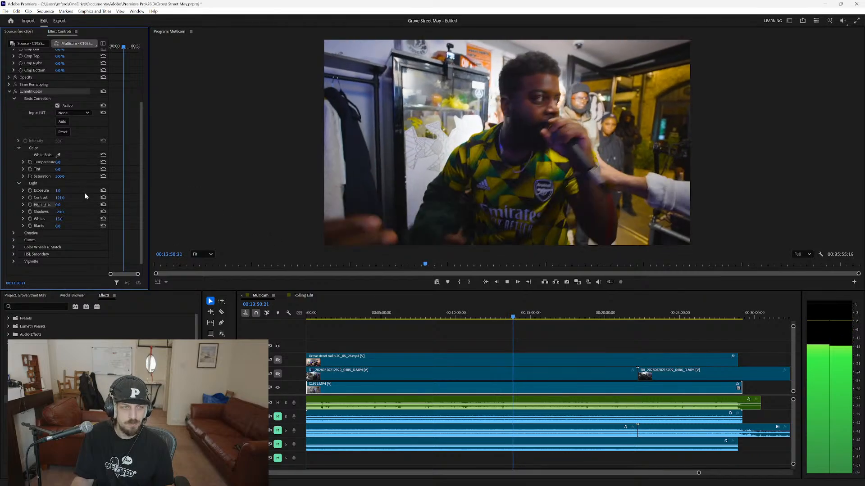
Try the C1955.MP4 clip with its Exposure reset during playback, undo the reset, and leave Shadows as set.
{"action": "left_click", "coordinate": [103, 190]}
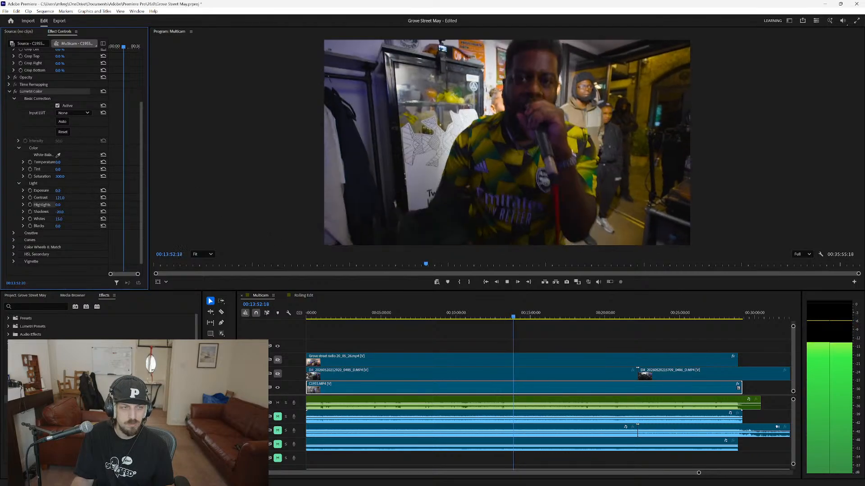
{"action": "key", "text": "ctrl+z"}
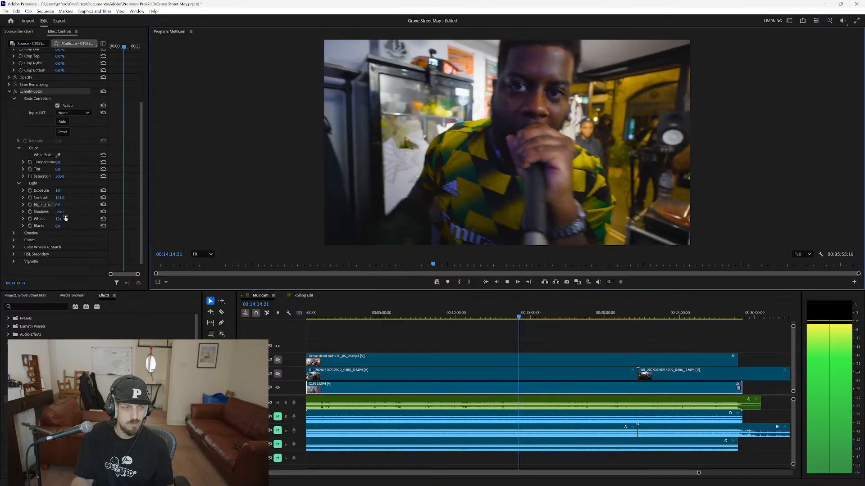
{"action": "key", "text": "space"}
{"action": "left_click", "coordinate": [64, 212]}
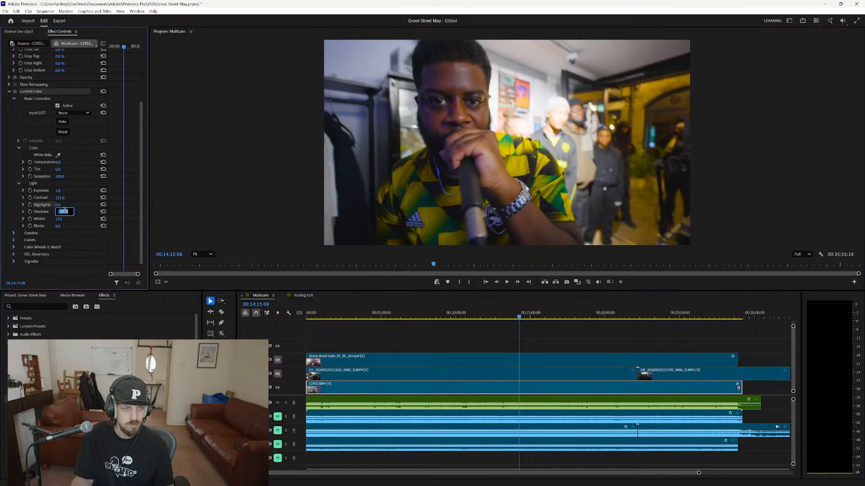
{"action": "left_click", "coordinate": [84, 250]}
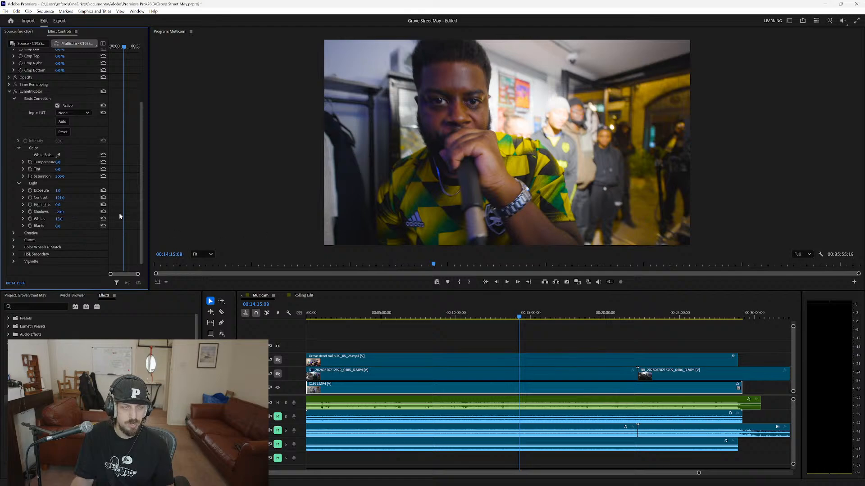
Compare the C1955.MP4 footage with the Lumetri Color effect switched off and on.
{"action": "left_click", "coordinate": [15, 92]}
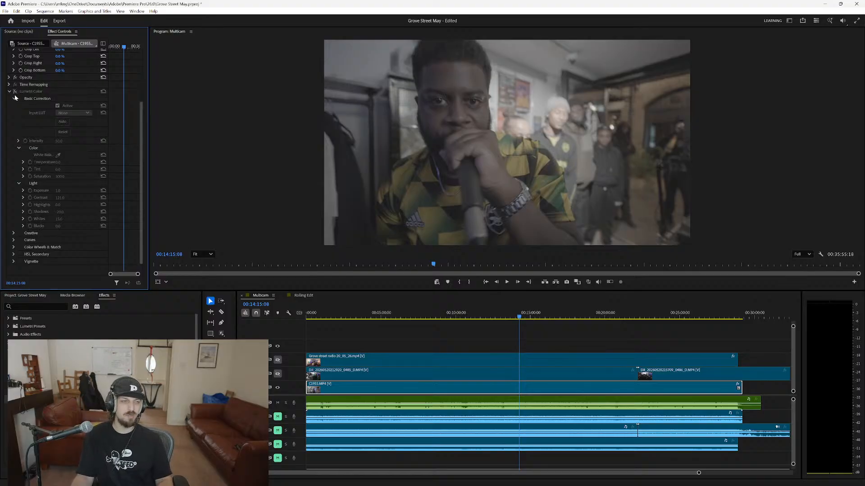
{"action": "left_click", "coordinate": [15, 92]}
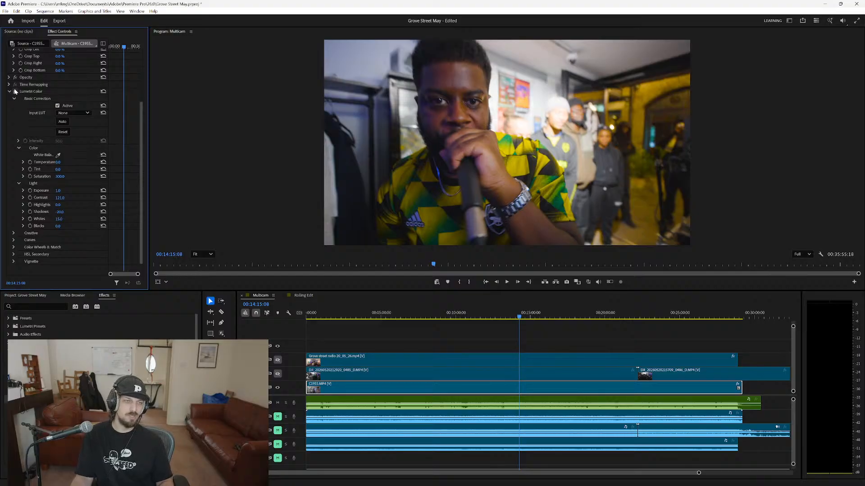
{"action": "left_click", "coordinate": [16, 92]}
{"action": "left_click", "coordinate": [15, 92]}
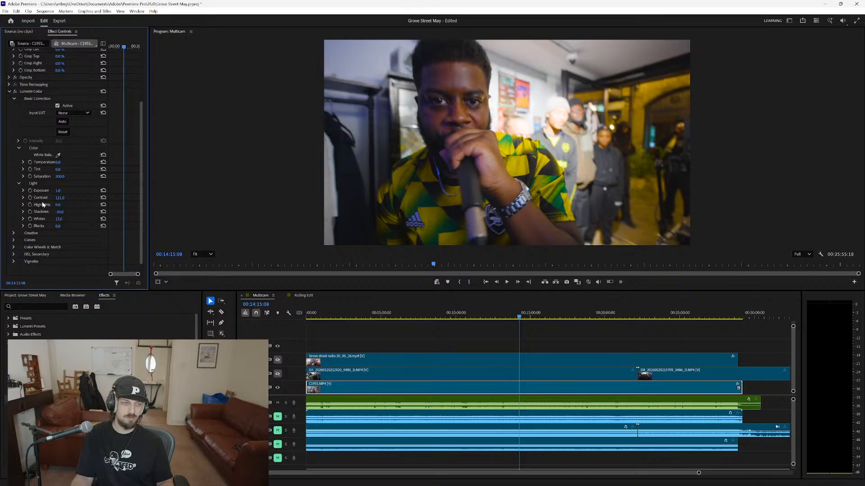
Try different Sharpen, Vibrance and Saturation amounts in the C1955.MP4 clip's Creative adjustments, returning each to its default.
{"action": "left_click", "coordinate": [12, 233]}
{"action": "scroll", "coordinate": [14, 231], "scroll_direction": "down", "scroll_amount": 3}
{"action": "scroll", "coordinate": [15, 231], "scroll_direction": "down", "scroll_amount": 1}
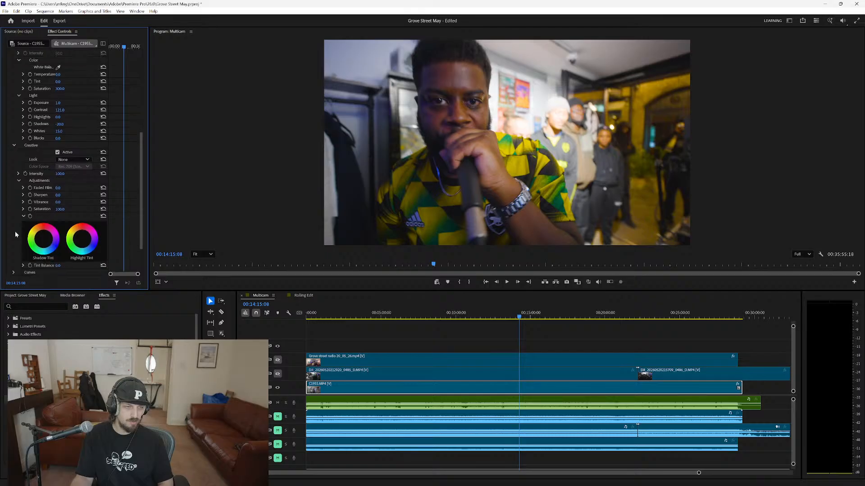
{"action": "mouse_move", "coordinate": [62, 188]}
{"action": "left_mouse_down"}
{"action": "mouse_move", "coordinate": [72, 187]}
{"action": "mouse_move", "coordinate": [56, 187]}
{"action": "left_mouse_up"}
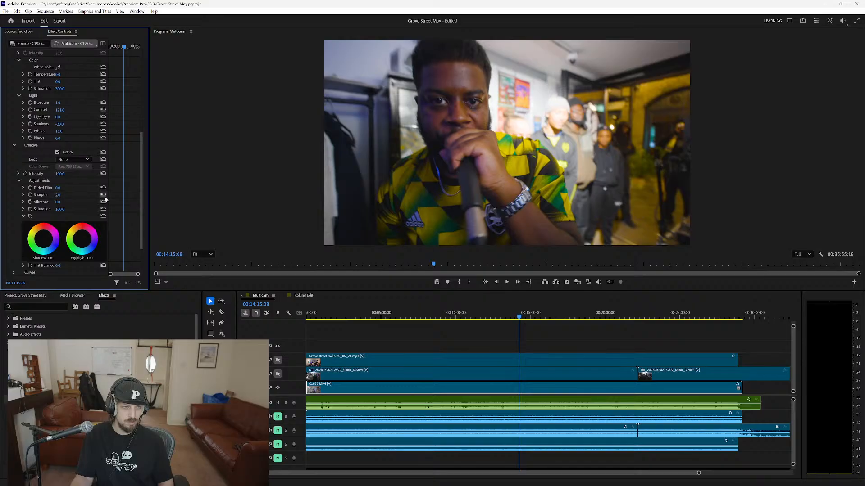
{"action": "left_click_drag", "start_coordinate": [58, 202], "coordinate": [82, 202]}
{"action": "scroll", "coordinate": [82, 208], "scroll_direction": "down", "scroll_amount": 2}
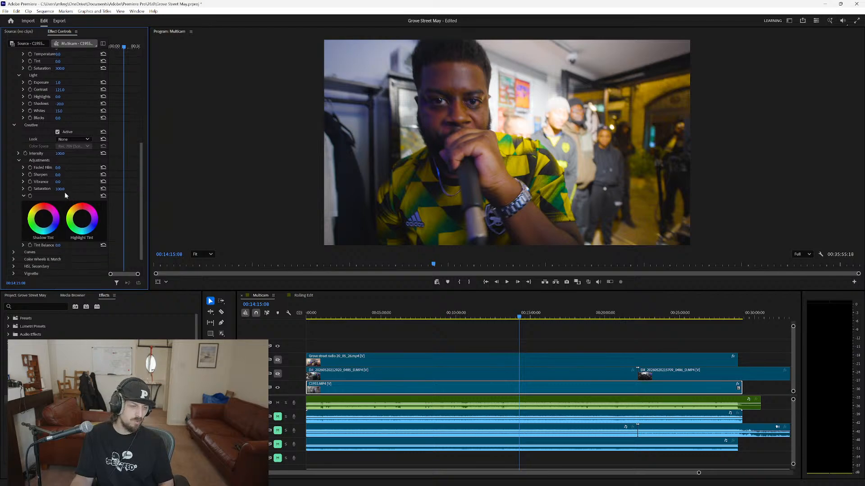
{"action": "left_click_drag", "start_coordinate": [59, 189], "coordinate": [92, 189]}
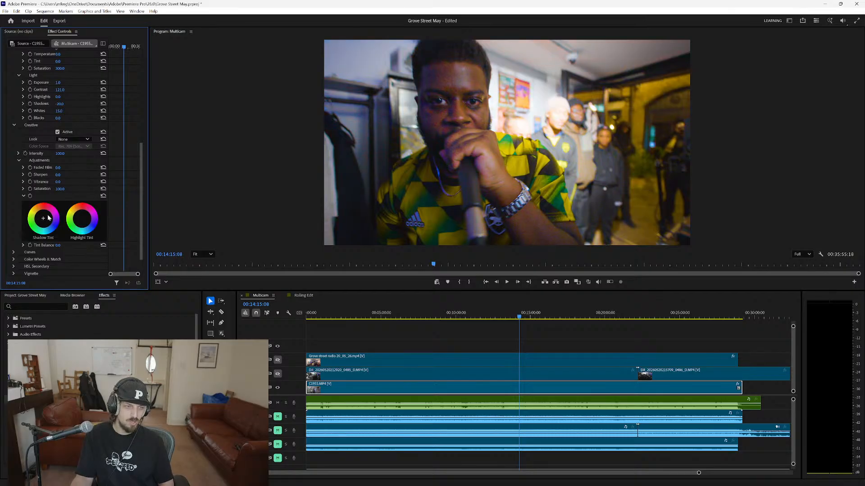
Show the C1955.MP4 clip's Vignette settings and set its Creative Sharpen to -100.
{"action": "scroll", "coordinate": [38, 239], "scroll_direction": "down", "scroll_amount": 1}
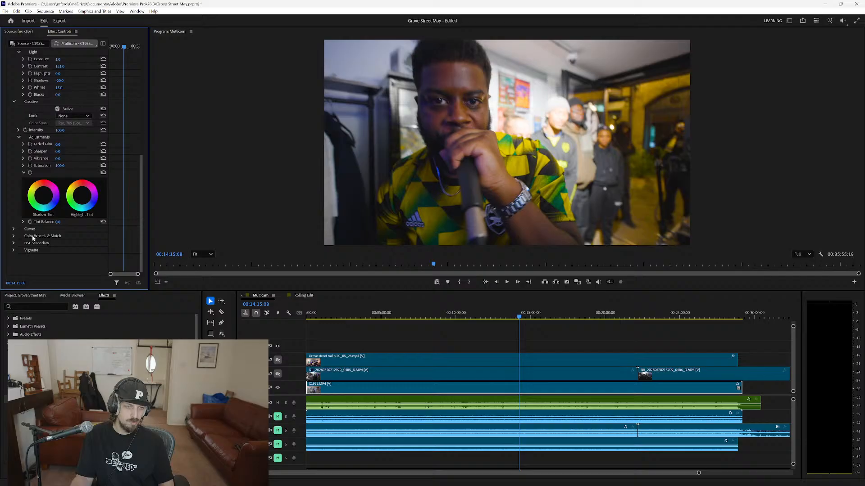
{"action": "left_click", "coordinate": [13, 229]}
{"action": "left_click", "coordinate": [13, 229]}
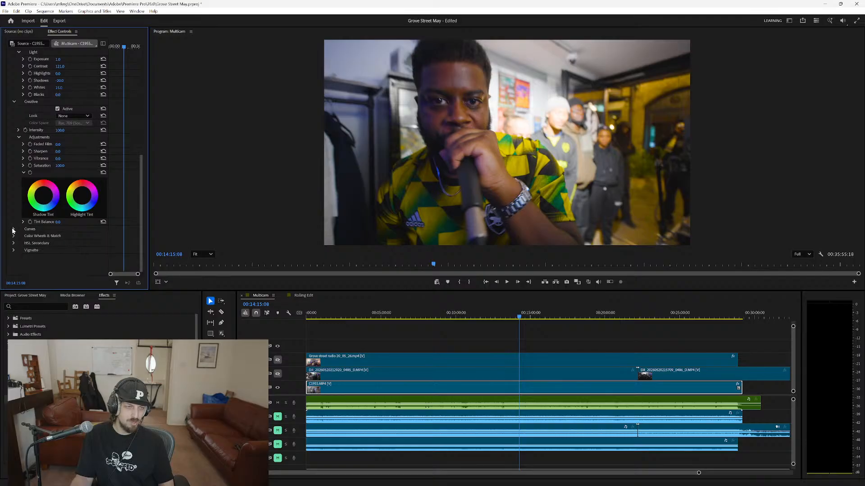
{"action": "left_click", "coordinate": [13, 251]}
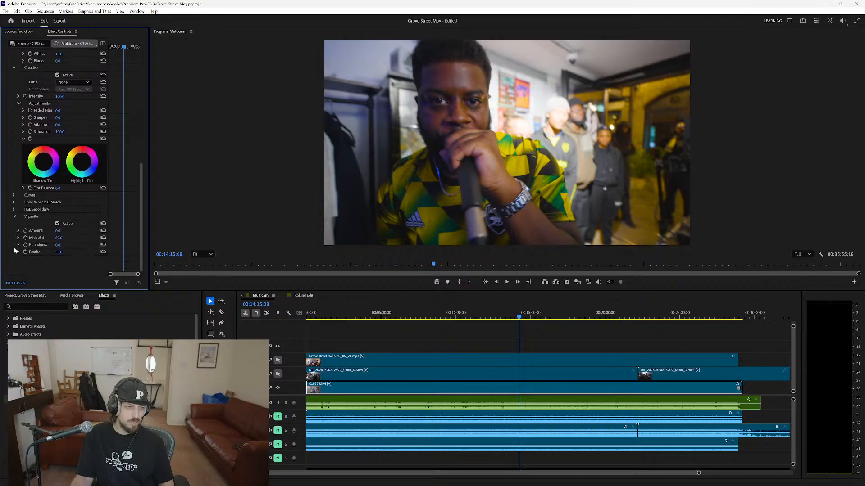
{"action": "scroll", "coordinate": [61, 135], "scroll_direction": "up", "scroll_amount": 1}
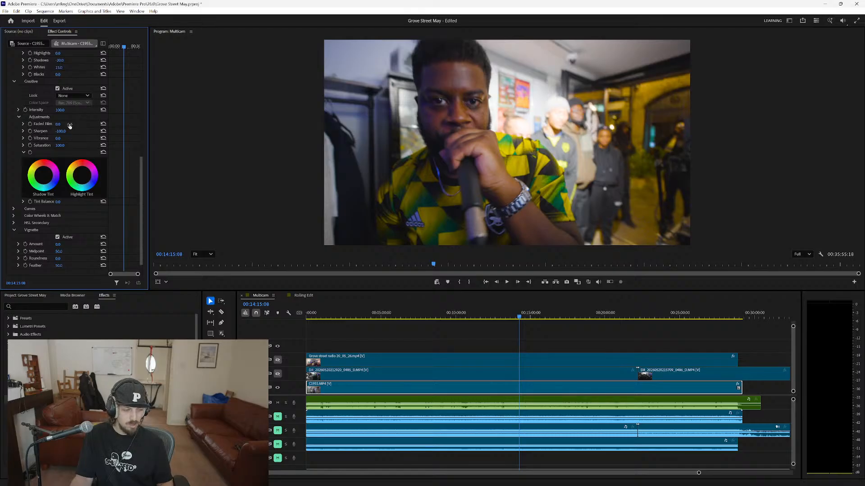
Switch to the Chrome web browser to look up a colour reference.
{"action": "key", "text": "alt+Tab"}
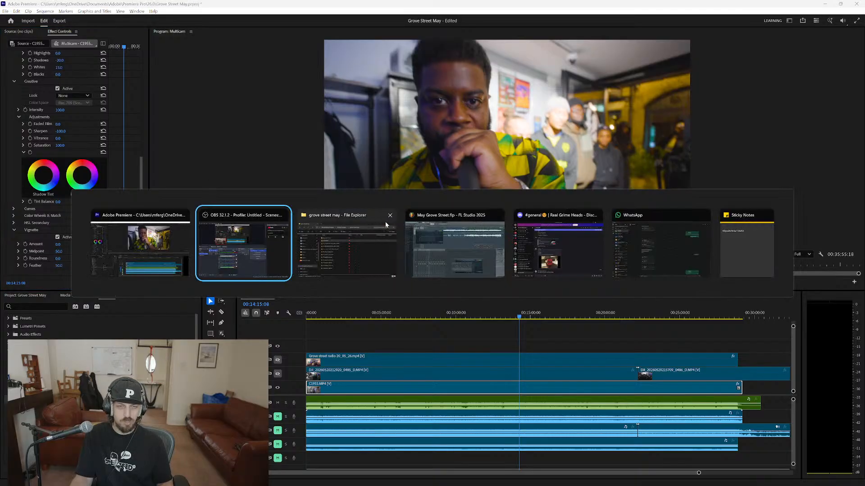
{"action": "key", "text": "Escape"}
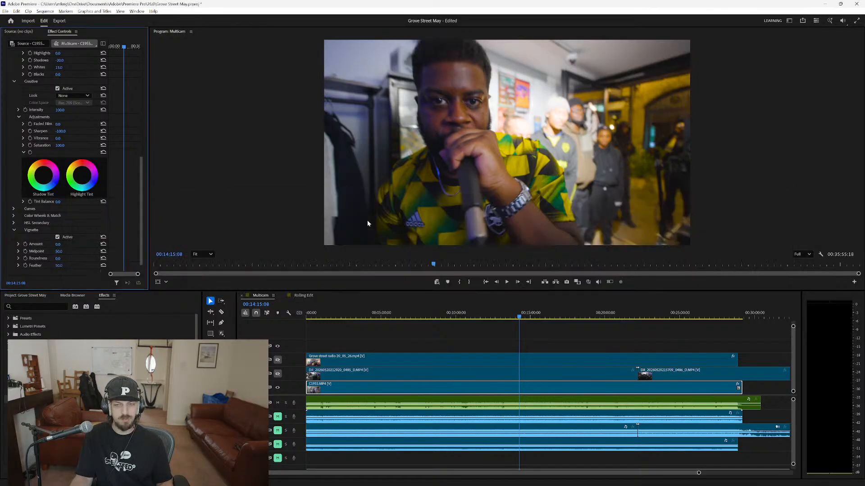
{"action": "key", "text": "super"}
{"action": "type", "text": "chrome"}
{"action": "key", "text": "Return"}
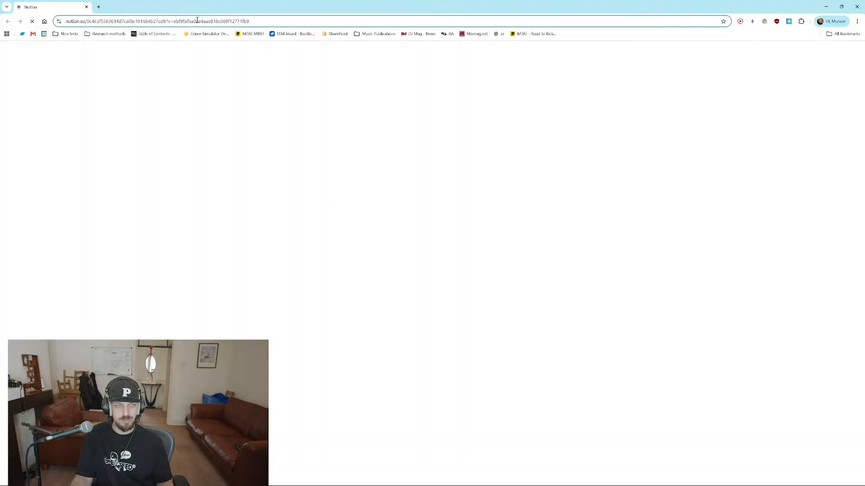
Search the web for "alan walker", open the Broken Strings official music video, and pause it on a shot worth studying for colour.
{"action": "left_click", "coordinate": [198, 22]}
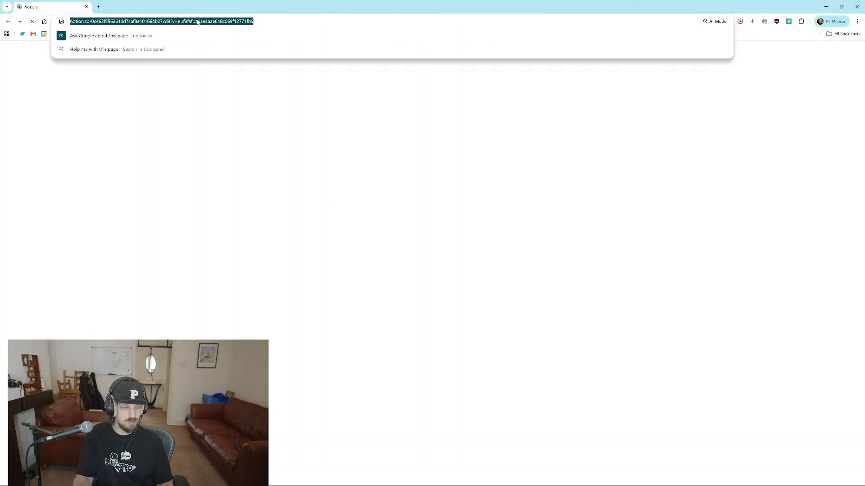
{"action": "type", "text": "alan walker"}
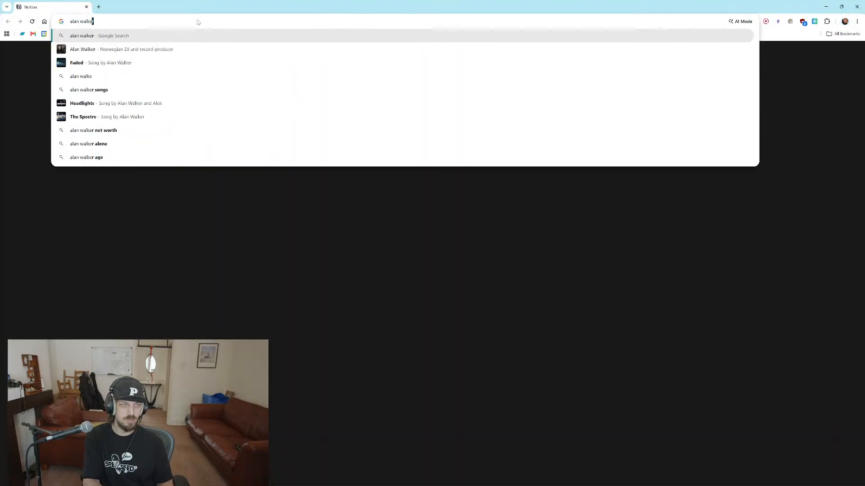
{"action": "key", "text": "Return"}
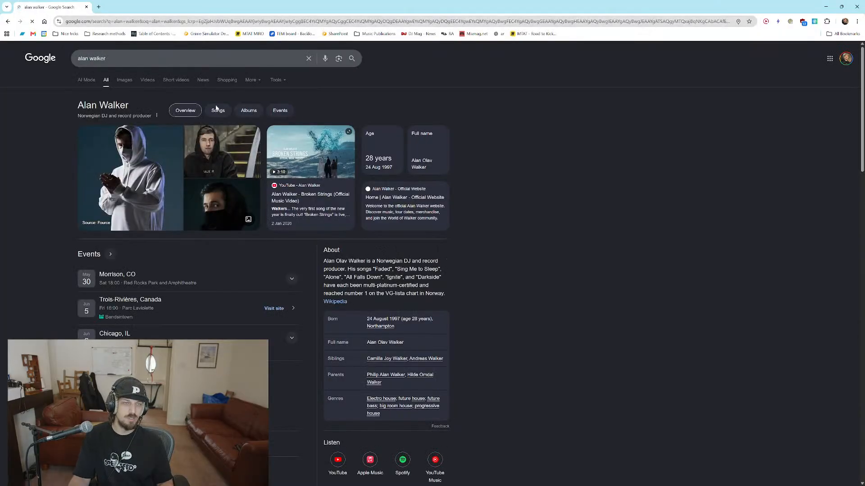
{"action": "left_click", "coordinate": [333, 197]}
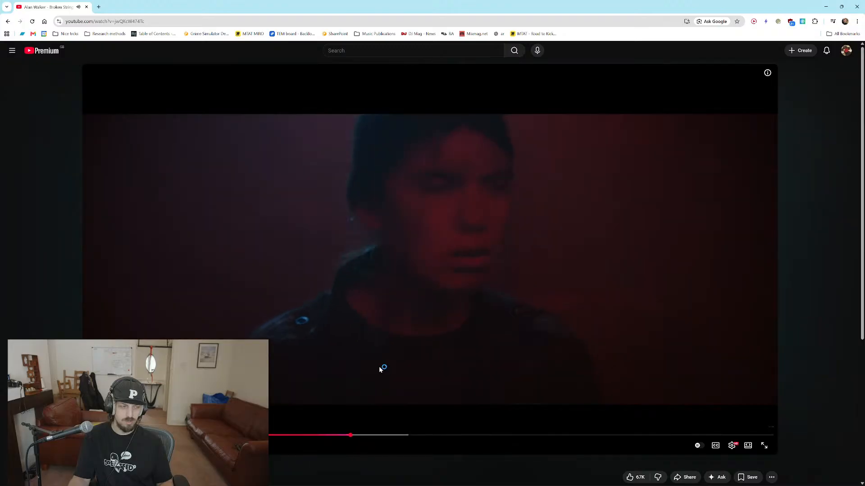
{"action": "left_click", "coordinate": [393, 325]}
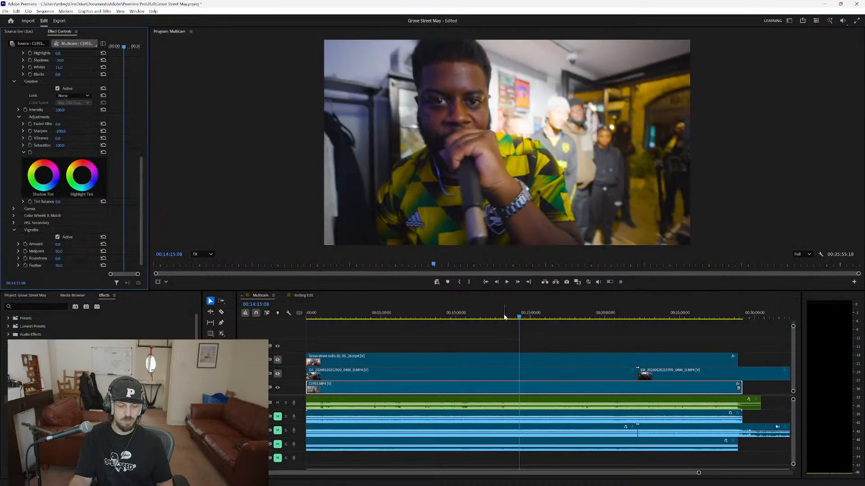
Switch back to Premiere Pro, play the sequence, and set the program monitor's playback resolution to 1/2.
{"action": "key", "text": "space"}
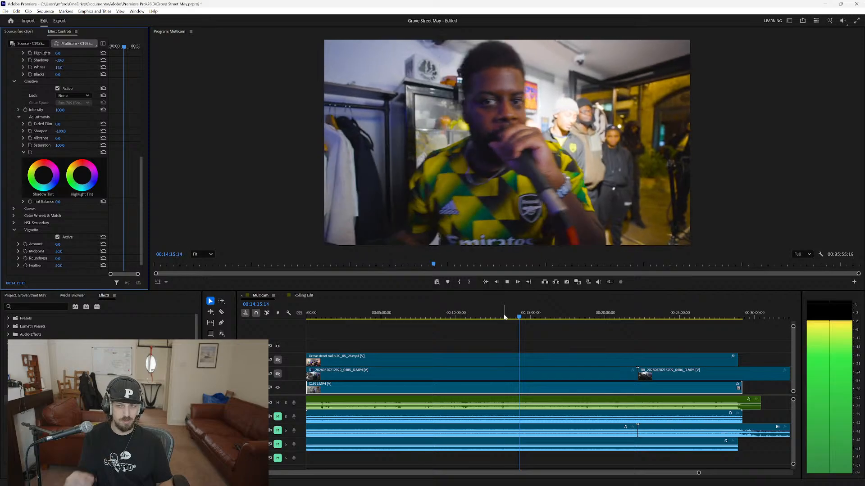
{"action": "left_click", "coordinate": [799, 254]}
{"action": "left_click", "coordinate": [802, 273]}
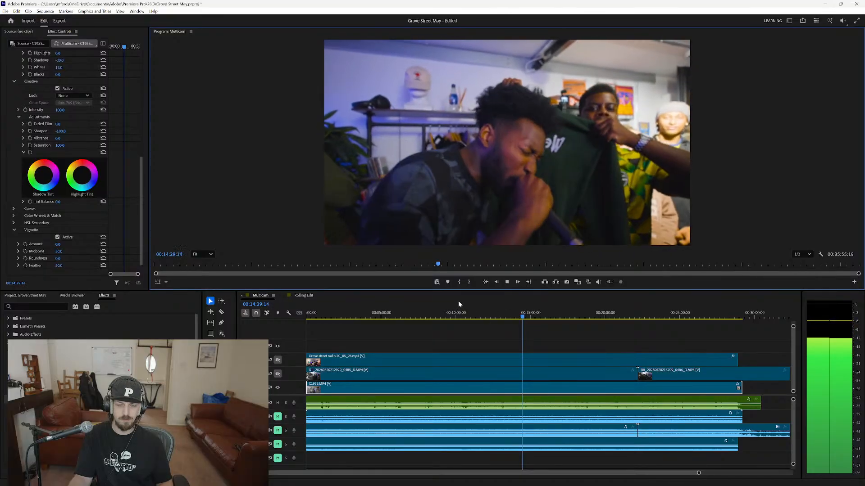
Give the C1955.MP4 clip a vignette with Amount -2.9, Midpoint 100, Feather 100 and a raised Roundness, then stop playback.
{"action": "scroll", "coordinate": [60, 232], "scroll_direction": "down", "scroll_amount": 2}
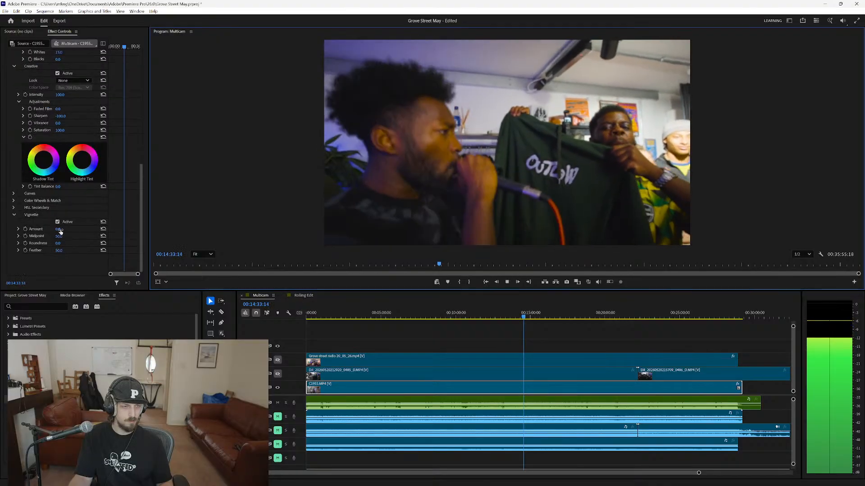
{"action": "mouse_move", "coordinate": [60, 232]}
{"action": "left_mouse_down"}
{"action": "mouse_move", "coordinate": [52, 232]}
{"action": "mouse_move", "coordinate": [84, 238]}
{"action": "mouse_move", "coordinate": [63, 244]}
{"action": "mouse_move", "coordinate": [84, 251]}
{"action": "mouse_move", "coordinate": [53, 230]}
{"action": "left_mouse_up"}
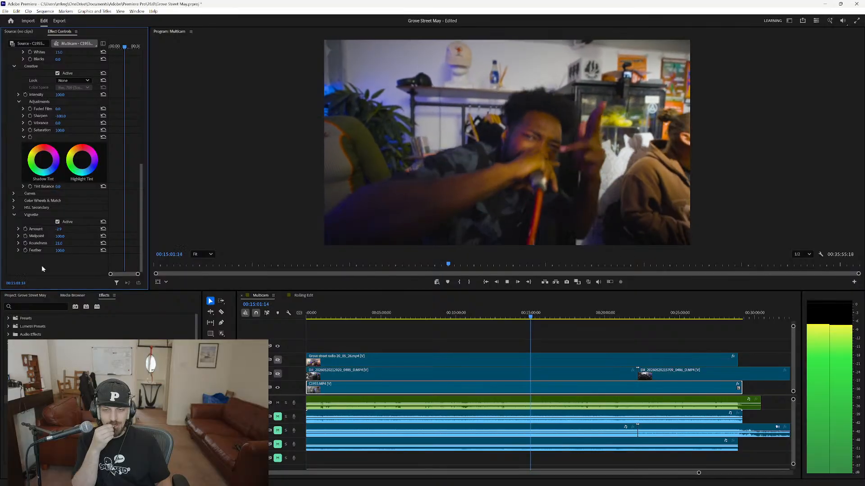
{"action": "key", "text": "space"}
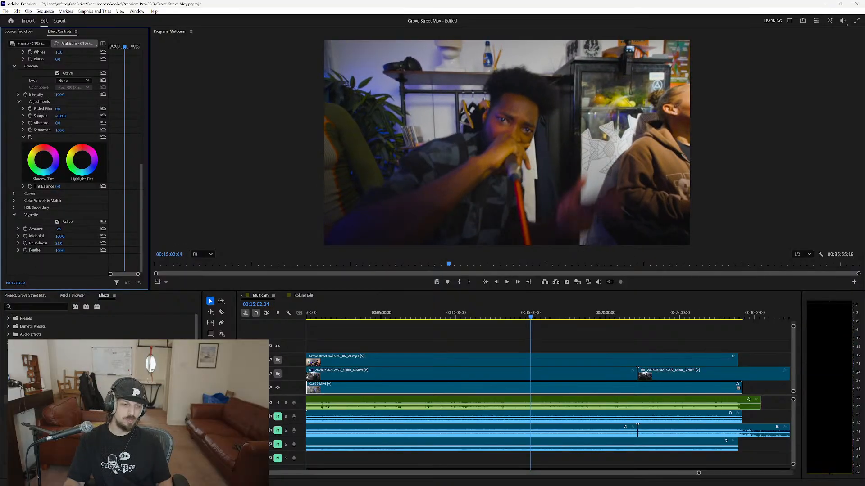
Turn the output of video tracks V2 and V3 back on and select the Grove street radio clip on V3.
{"action": "left_click", "coordinate": [278, 374]}
{"action": "left_click", "coordinate": [277, 360]}
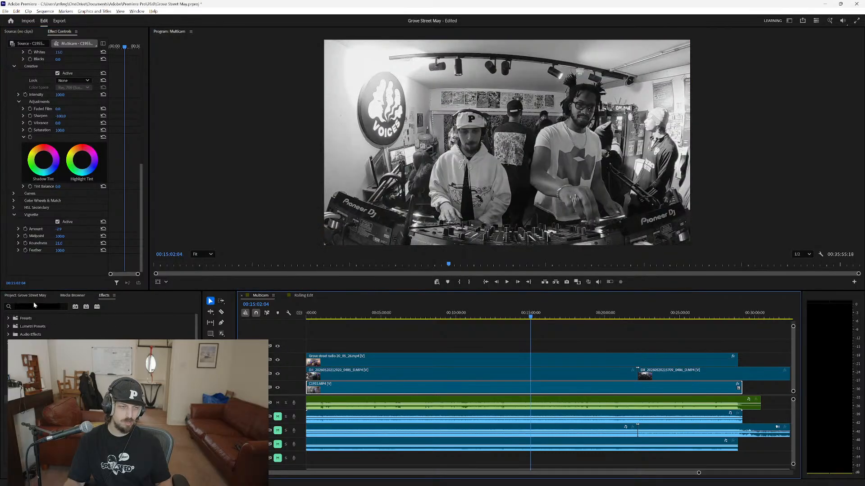
{"action": "left_click", "coordinate": [446, 360]}
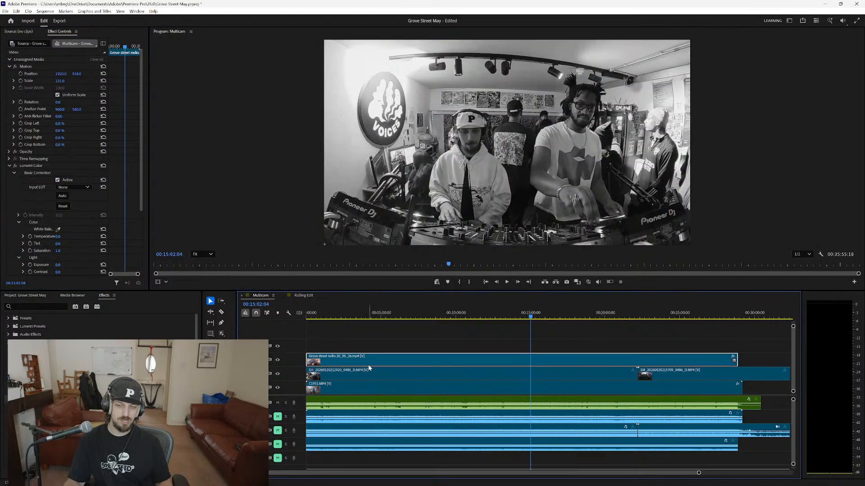
Cancel the LUT file selection for the Grove street radio clip and compare its footage with Lumetri Color off and on.
{"action": "left_click", "coordinate": [70, 200]}
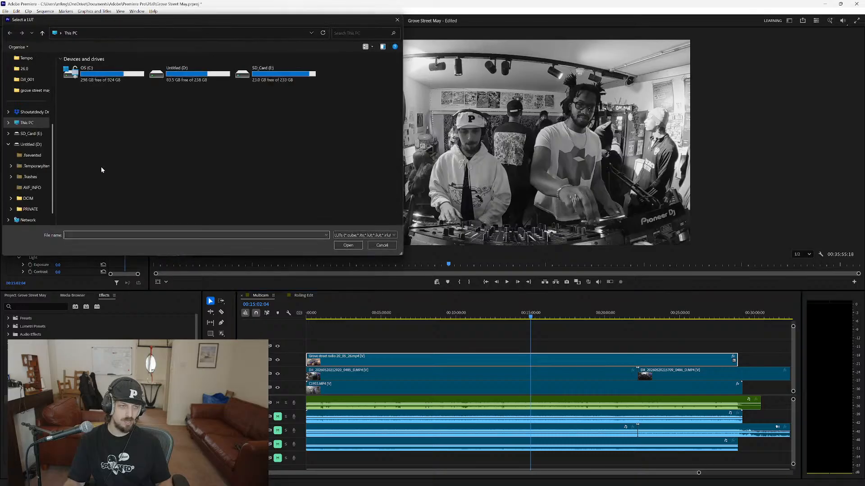
{"action": "left_click", "coordinate": [385, 246]}
{"action": "left_click", "coordinate": [15, 166]}
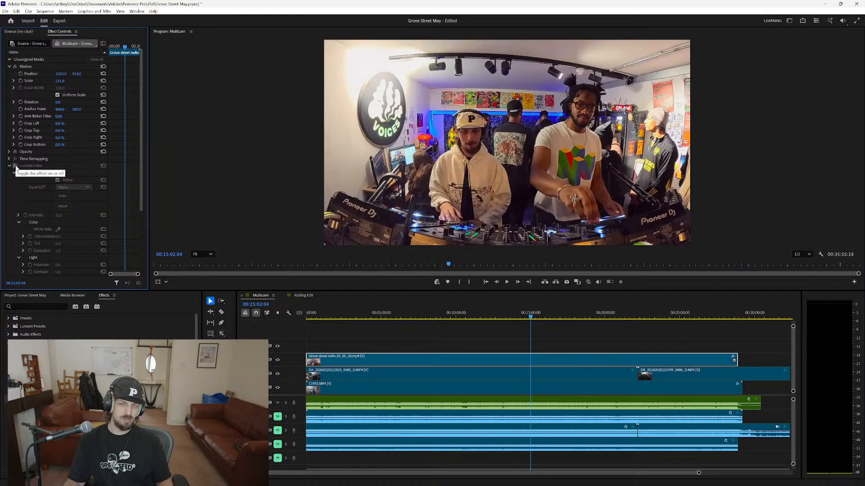
{"action": "left_click", "coordinate": [16, 165]}
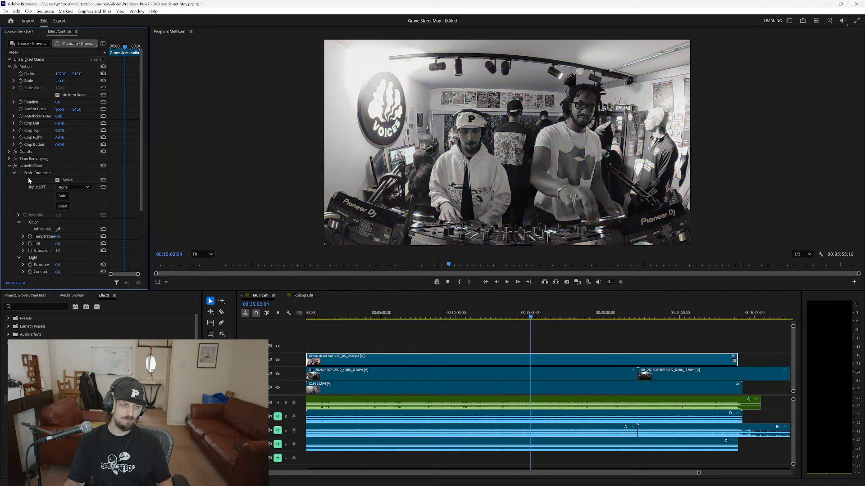
Try a different Exposure in the Grove street radio clip's Lumetri Basic Correction, then reset that parameter.
{"action": "scroll", "coordinate": [45, 209], "scroll_direction": "down", "scroll_amount": 1}
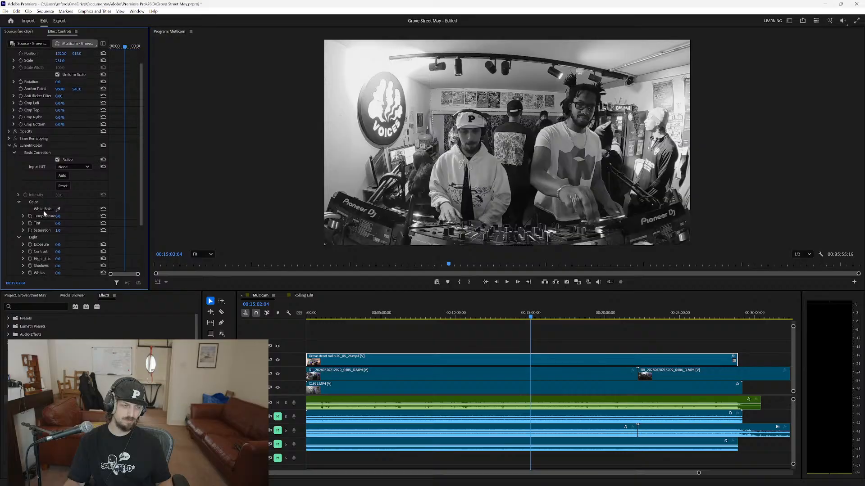
{"action": "scroll", "coordinate": [44, 212], "scroll_direction": "down", "scroll_amount": 1}
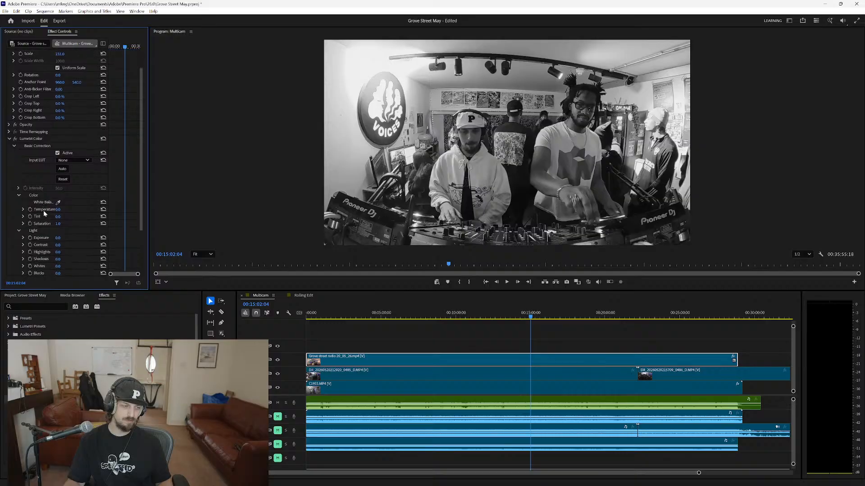
{"action": "scroll", "coordinate": [43, 209], "scroll_direction": "down", "scroll_amount": 1}
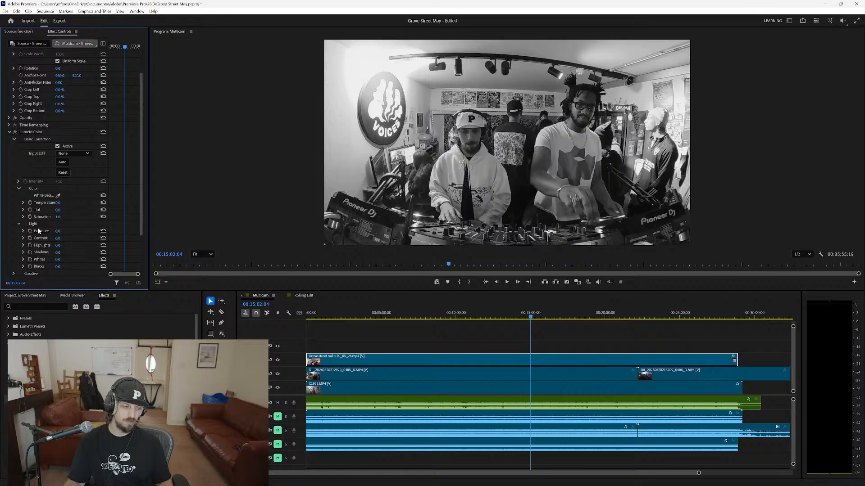
{"action": "scroll", "coordinate": [39, 231], "scroll_direction": "down", "scroll_amount": 3}
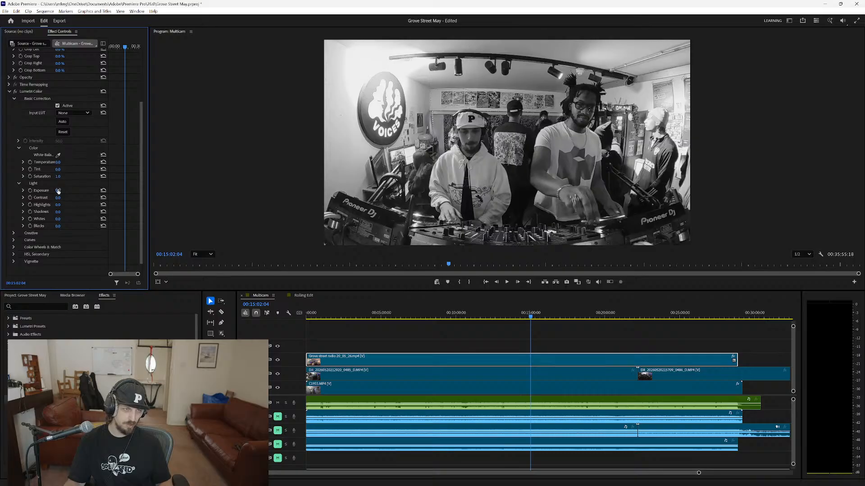
{"action": "left_click_drag", "start_coordinate": [58, 191], "coordinate": [46, 176]}
{"action": "left_click", "coordinate": [104, 190]}
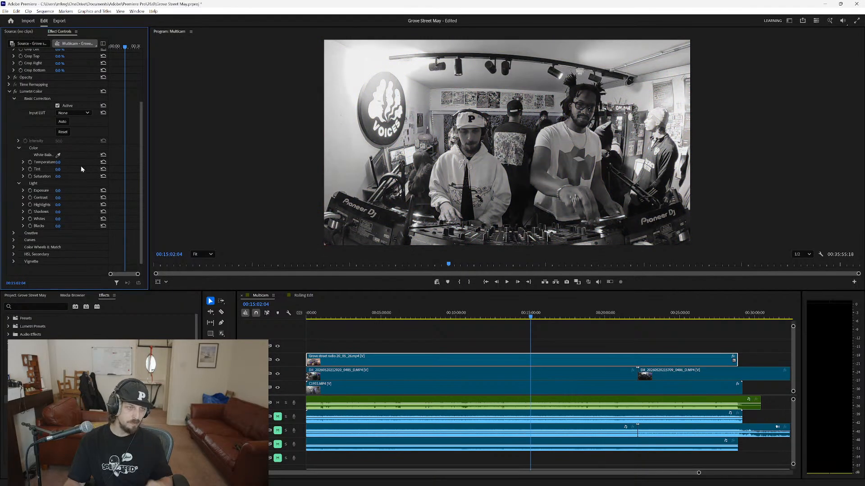
Try raising the Grove street radio clip's Saturation to 300 in both Basic Correction and the Creative adjustments.
{"action": "left_click_drag", "start_coordinate": [58, 176], "coordinate": [193, 176]}
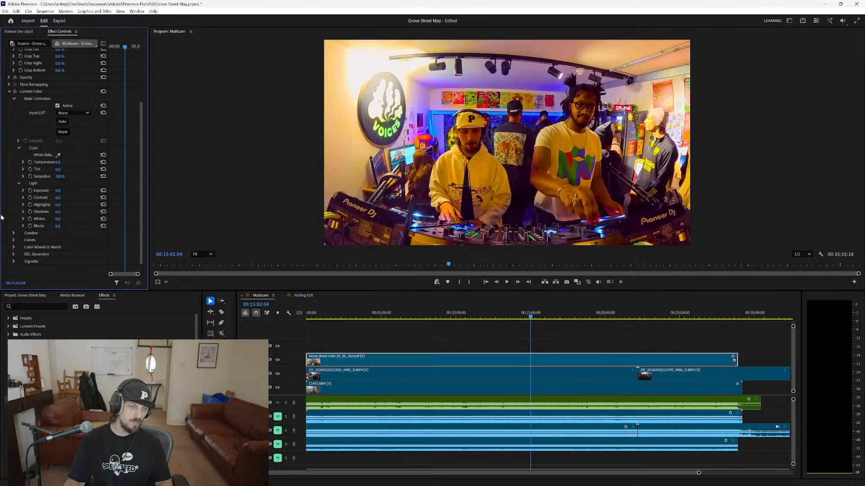
{"action": "left_click", "coordinate": [14, 233]}
{"action": "scroll", "coordinate": [27, 232], "scroll_direction": "down", "scroll_amount": 2}
{"action": "scroll", "coordinate": [27, 234], "scroll_direction": "down", "scroll_amount": 4}
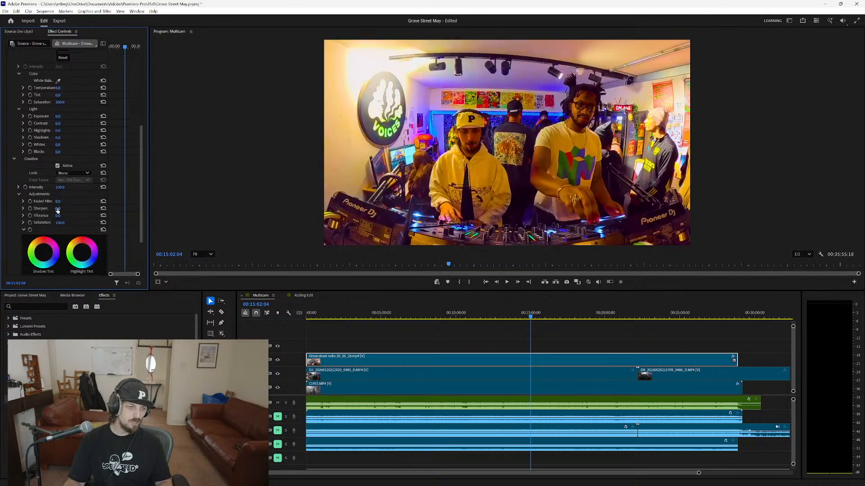
{"action": "left_click_drag", "start_coordinate": [60, 224], "coordinate": [149, 223]}
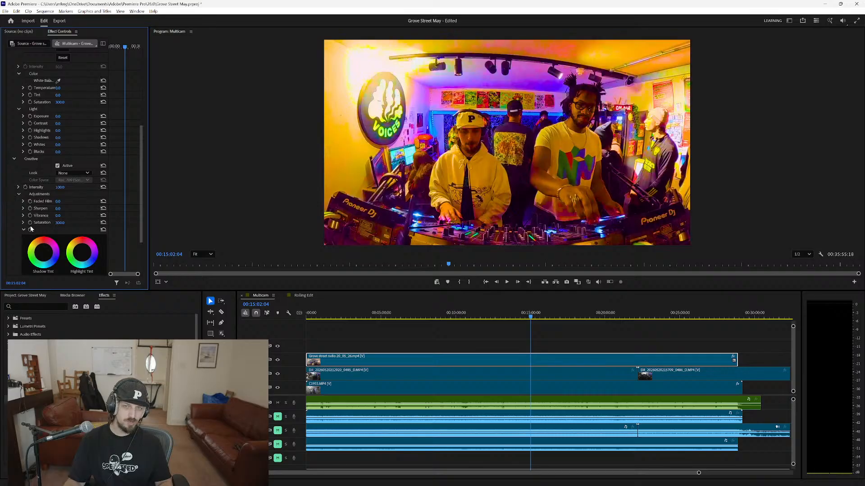
Try Light values of Contrast 150, Highlights 149, Shadows 146, Whites 150 and Blacks -149, and preview the footage briefly.
{"action": "scroll", "coordinate": [32, 223], "scroll_direction": "down", "scroll_amount": 4}
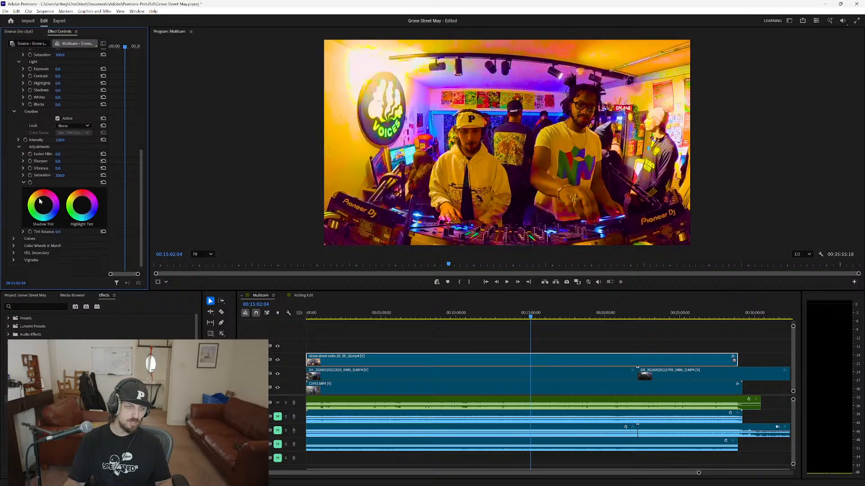
{"action": "scroll", "coordinate": [57, 167], "scroll_direction": "up", "scroll_amount": 5}
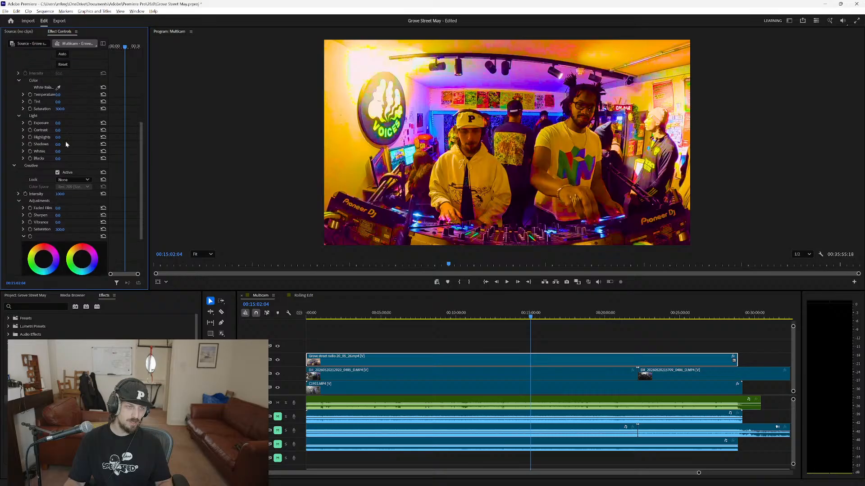
{"action": "left_click_drag", "start_coordinate": [59, 130], "coordinate": [127, 130]}
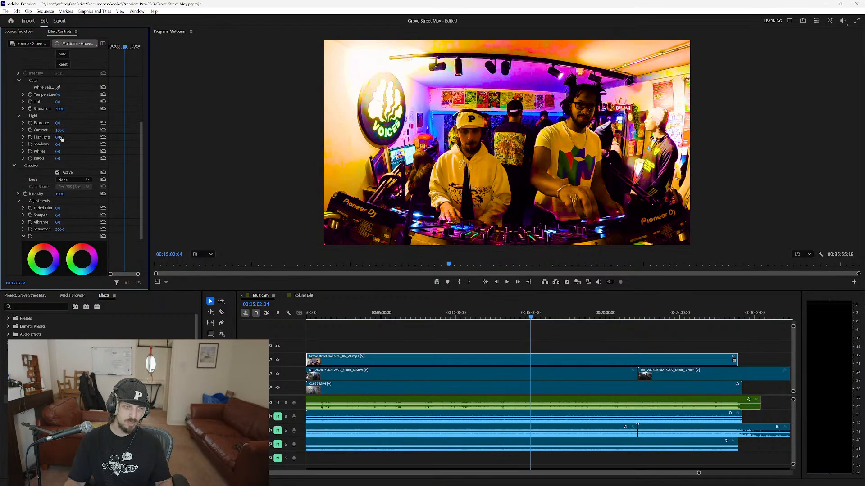
{"action": "left_click_drag", "start_coordinate": [60, 138], "coordinate": [126, 137]}
{"action": "left_click_drag", "start_coordinate": [58, 145], "coordinate": [125, 144]}
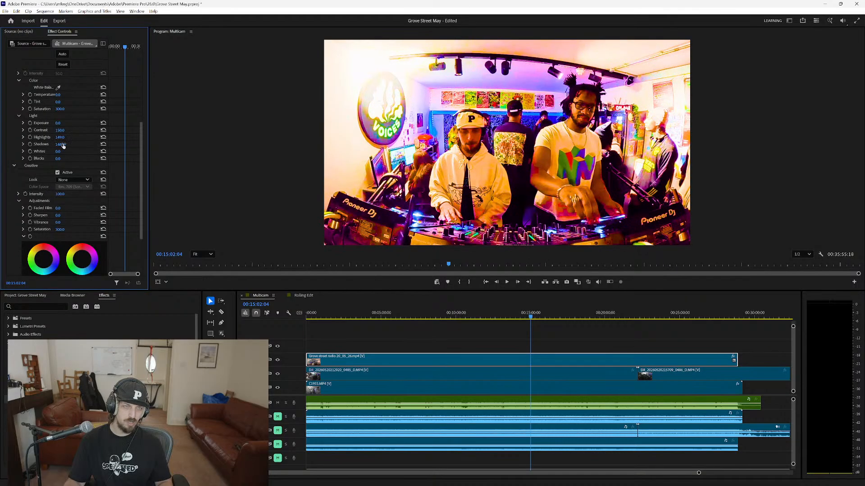
{"action": "left_click_drag", "start_coordinate": [57, 152], "coordinate": [126, 152]}
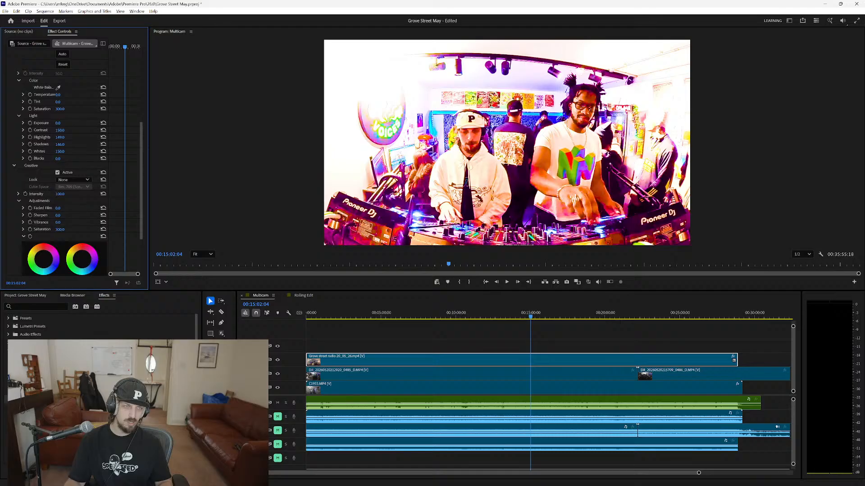
{"action": "left_click_drag", "start_coordinate": [57, 159], "coordinate": [9, 159]}
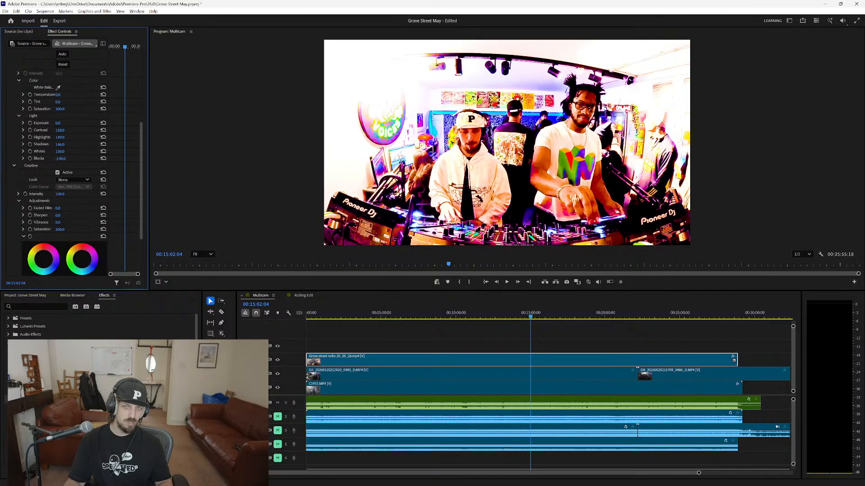
{"action": "key", "text": "space"}
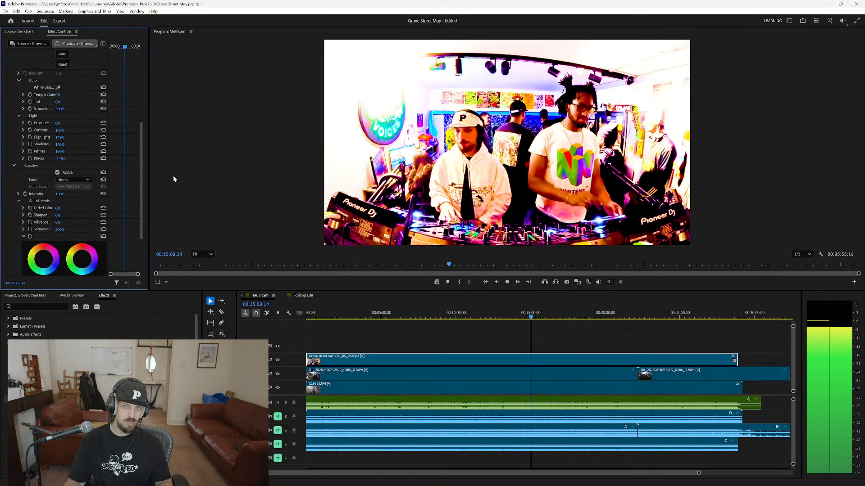
{"action": "key", "text": "space"}
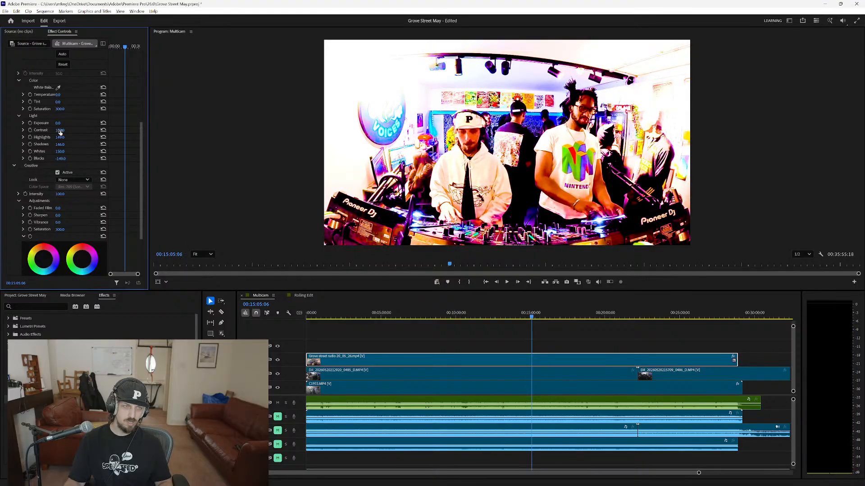
Turn off the output of video track V2, compare the picture with V3 off and on, and briefly play the sequence.
{"action": "left_click", "coordinate": [278, 374]}
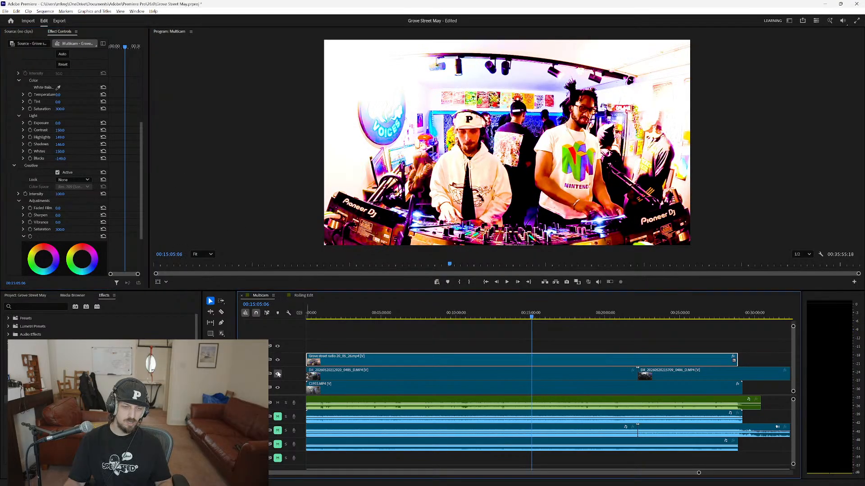
{"action": "left_click", "coordinate": [278, 359]}
{"action": "left_click", "coordinate": [278, 360]}
{"action": "left_click", "coordinate": [278, 359]}
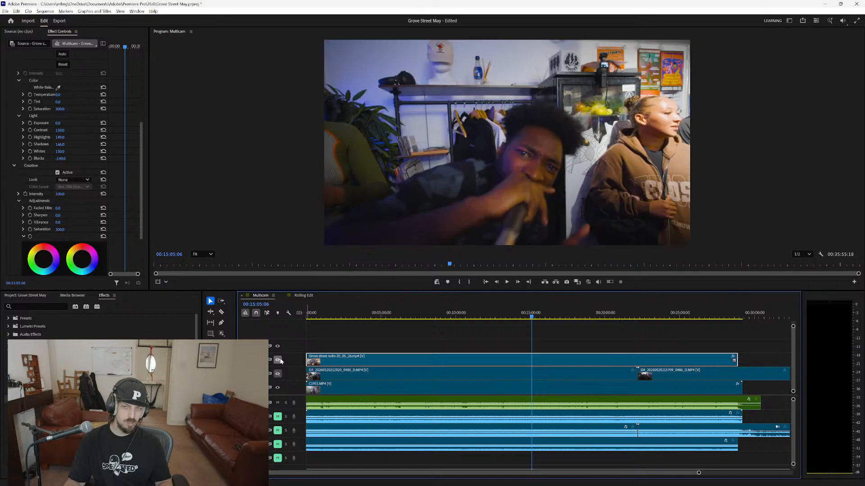
{"action": "left_click", "coordinate": [277, 360]}
{"action": "key", "text": "space"}
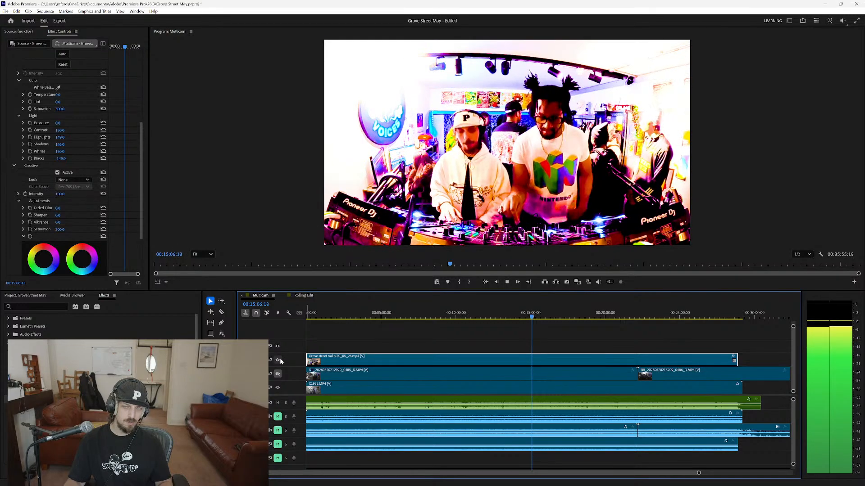
{"action": "key", "text": "space"}
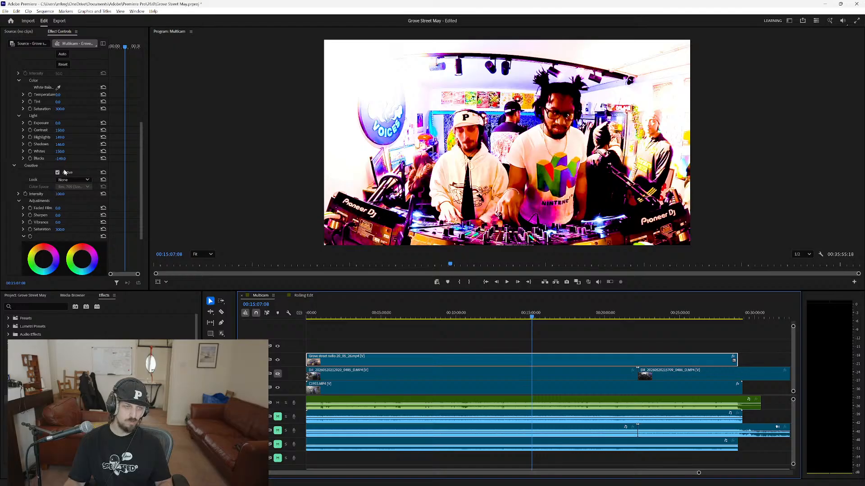
Reset Blacks, Whites, Shadows, Highlights and Contrast, plus the Basic Correction and Creative Saturation, to their defaults.
{"action": "left_click", "coordinate": [102, 159]}
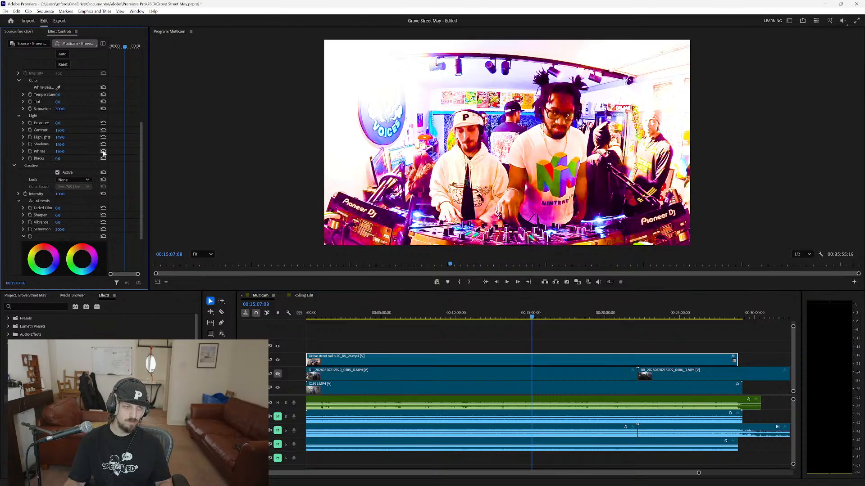
{"action": "left_click", "coordinate": [103, 151]}
{"action": "left_click", "coordinate": [103, 144]}
{"action": "left_click", "coordinate": [103, 137]}
{"action": "left_click", "coordinate": [104, 130]}
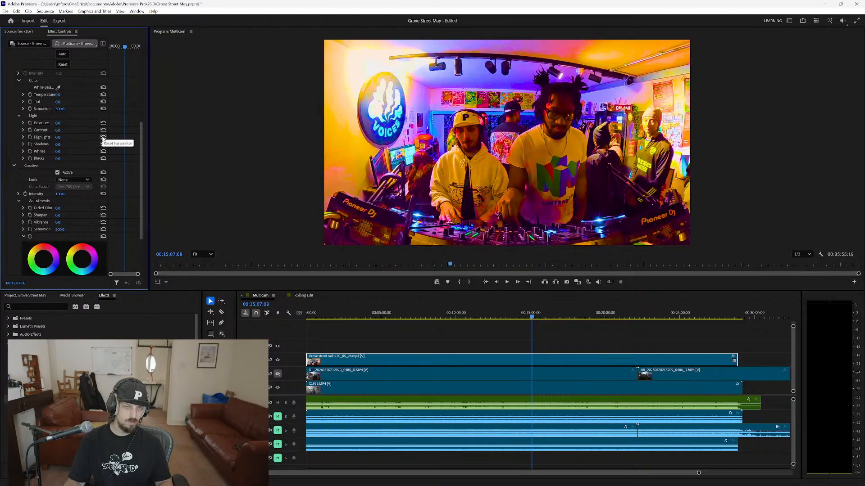
{"action": "left_click", "coordinate": [104, 109]}
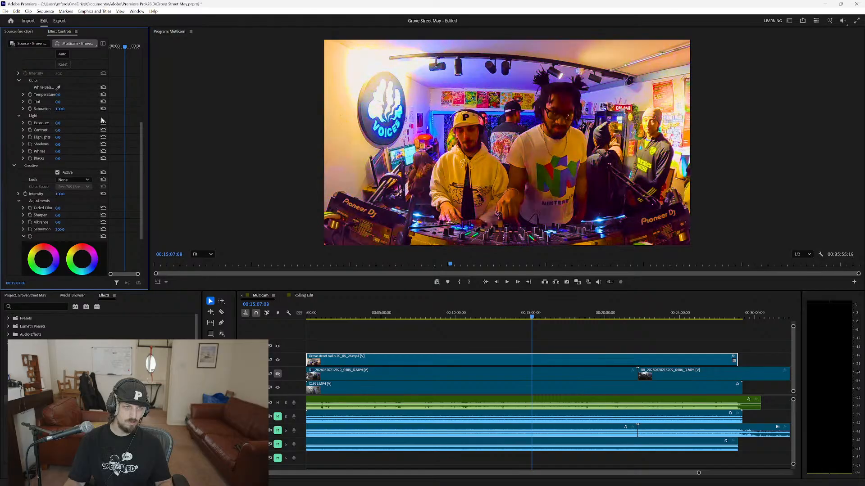
{"action": "left_click", "coordinate": [103, 230]}
Set the clip's white balance by sampling the pale wall beside the VOICES sign.
{"action": "scroll", "coordinate": [80, 215], "scroll_direction": "up", "scroll_amount": 3}
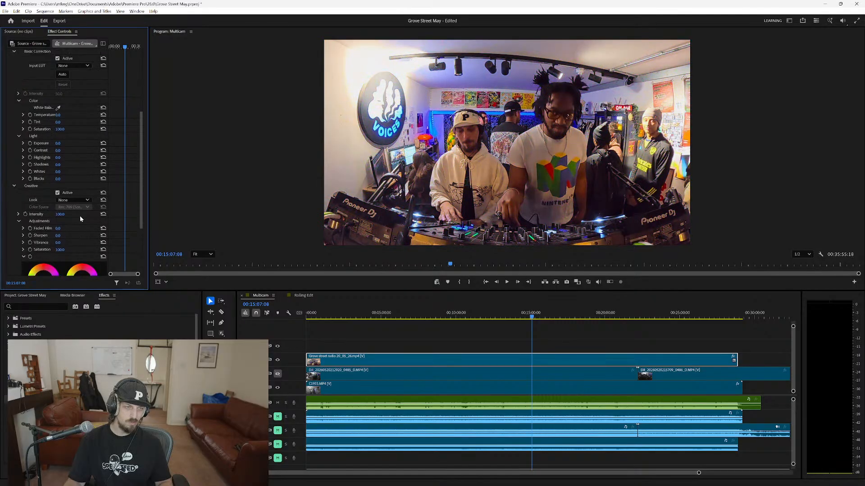
{"action": "scroll", "coordinate": [77, 216], "scroll_direction": "up", "scroll_amount": 1}
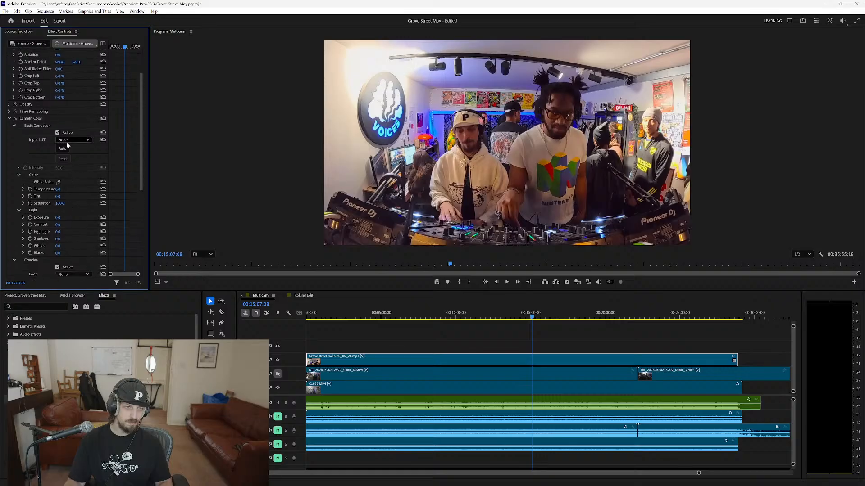
{"action": "left_click", "coordinate": [58, 181]}
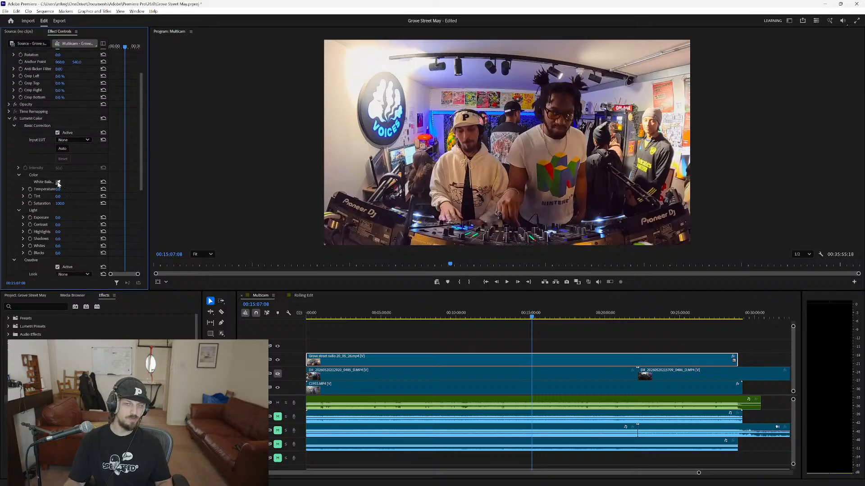
{"action": "left_click", "coordinate": [337, 118]}
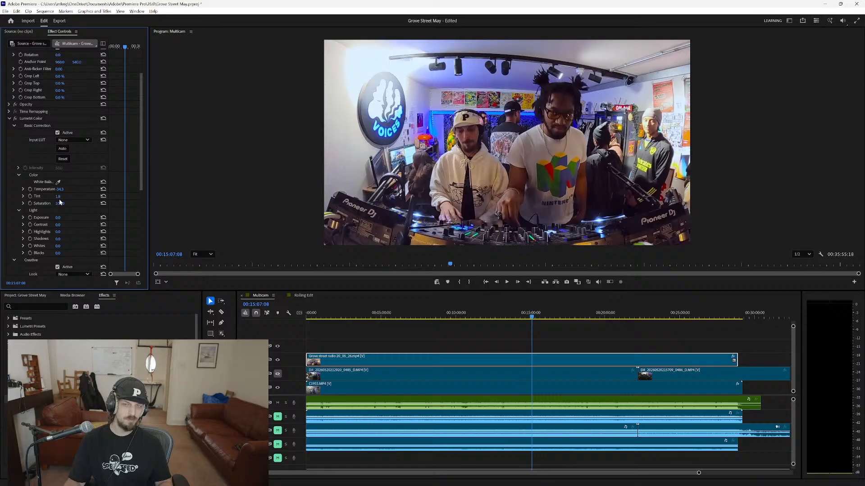
{"action": "left_click", "coordinate": [14, 32]}
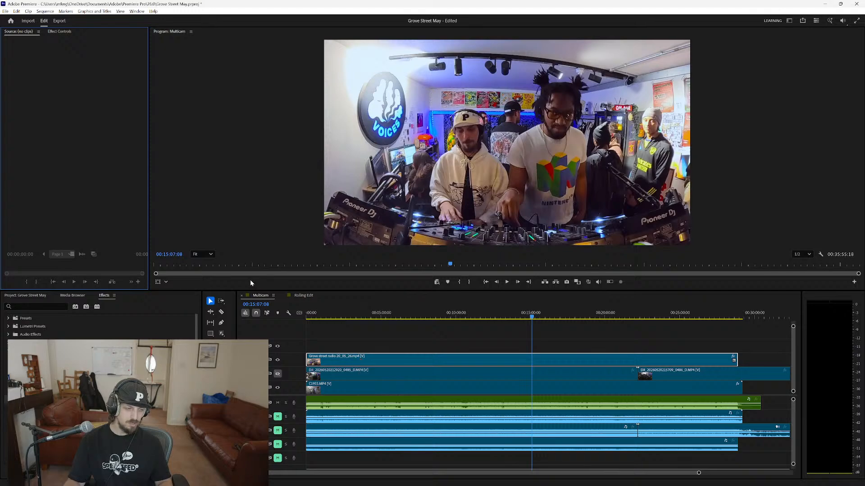
{"action": "left_click", "coordinate": [66, 32]}
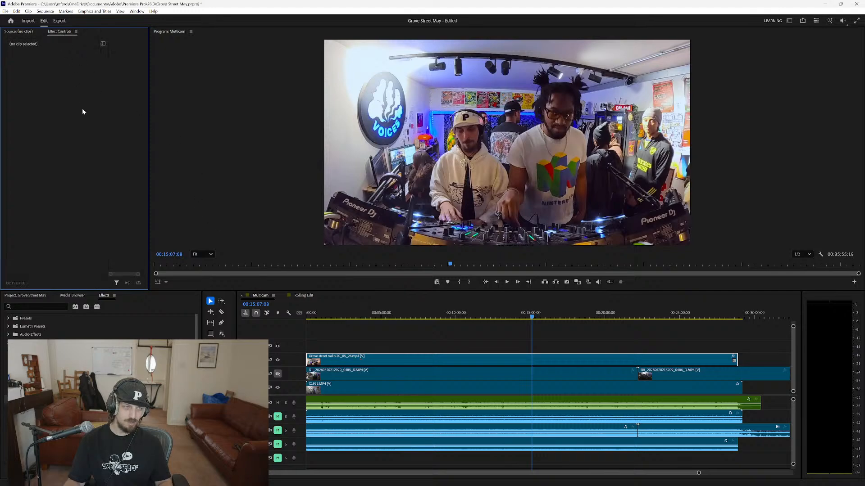
{"action": "left_click", "coordinate": [27, 32]}
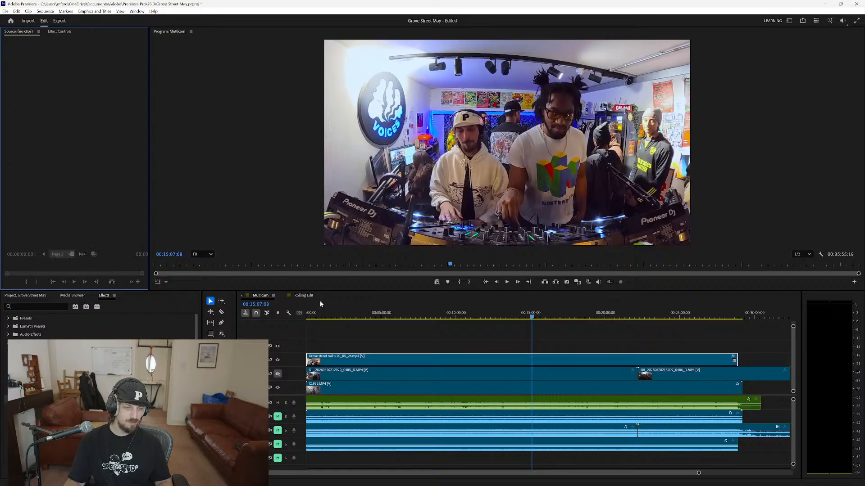
{"action": "left_click", "coordinate": [63, 32]}
{"action": "left_click", "coordinate": [21, 32]}
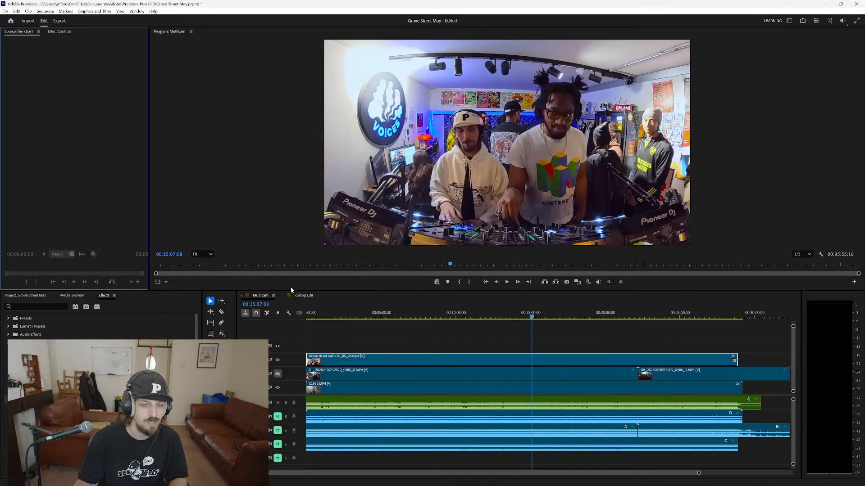
Try Whites -150 and Blacks 43 in the V3 clip's Lumetri Light settings, and reset both.
{"action": "left_click", "coordinate": [340, 365]}
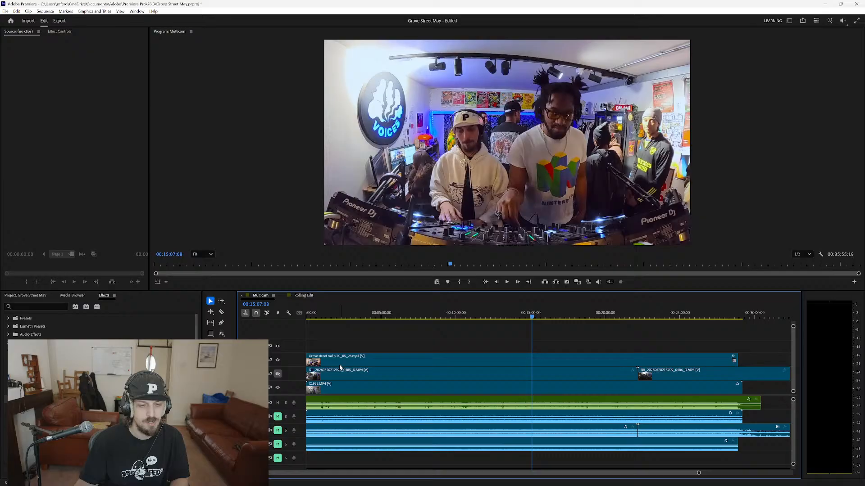
{"action": "left_click", "coordinate": [54, 32]}
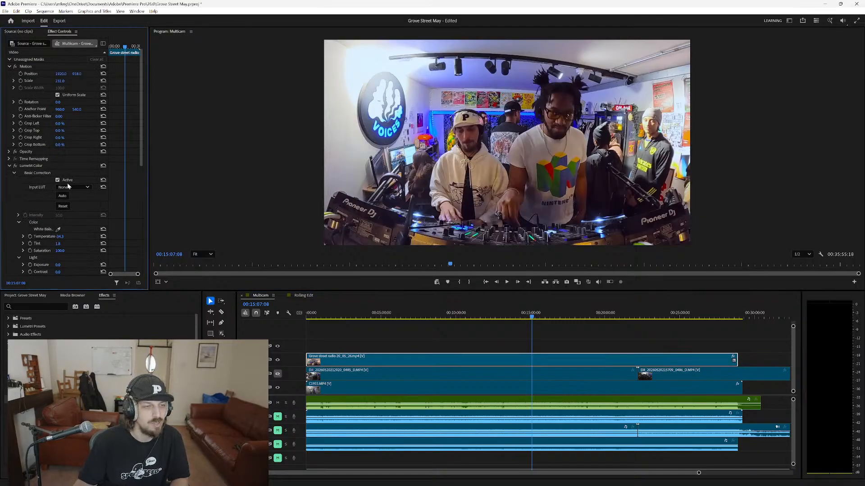
{"action": "scroll", "coordinate": [38, 182], "scroll_direction": "down", "scroll_amount": 1}
{"action": "scroll", "coordinate": [38, 182], "scroll_direction": "down", "scroll_amount": 4}
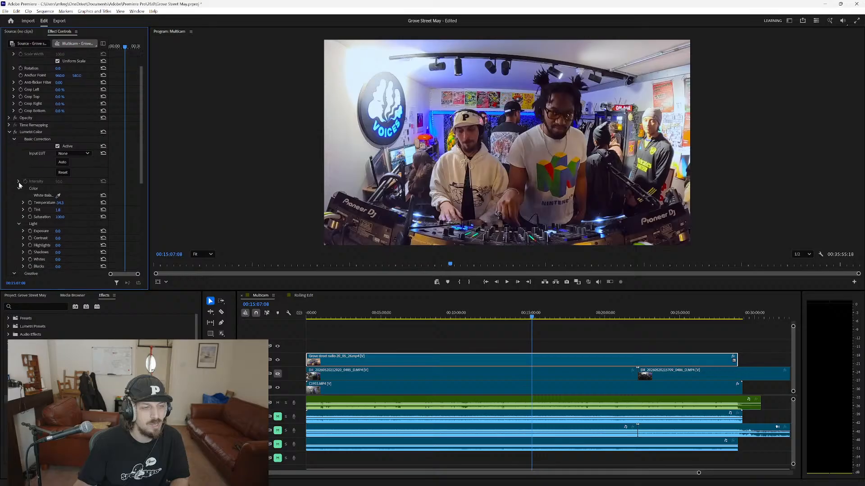
{"action": "left_click", "coordinate": [18, 182]}
{"action": "left_click", "coordinate": [19, 182]}
{"action": "scroll", "coordinate": [39, 203], "scroll_direction": "down", "scroll_amount": 3}
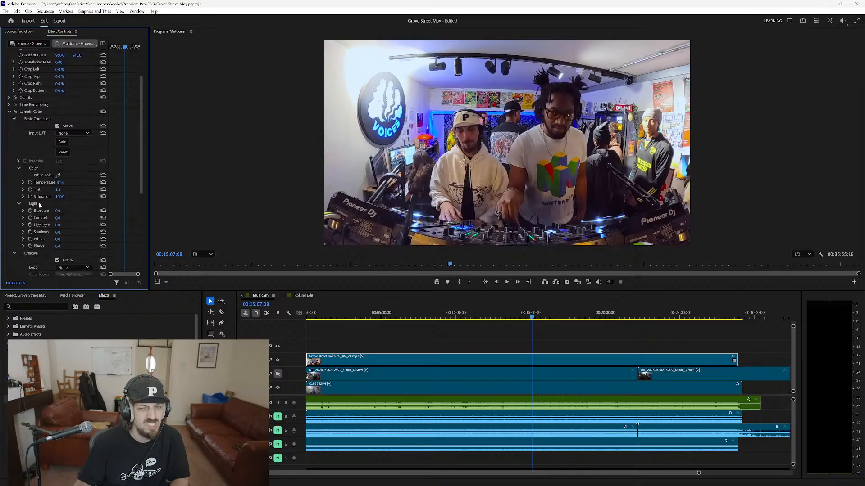
{"action": "scroll", "coordinate": [39, 203], "scroll_direction": "down", "scroll_amount": 1}
{"action": "left_click_drag", "start_coordinate": [59, 232], "coordinate": [1, 232]}
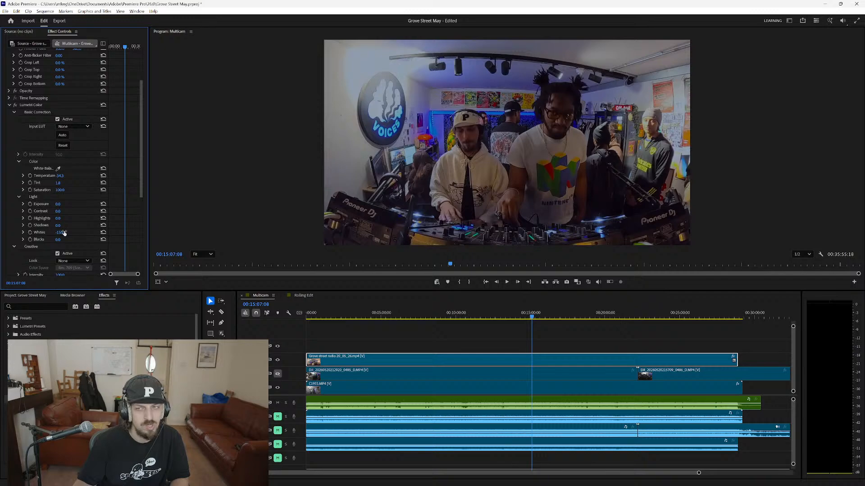
{"action": "left_click_drag", "start_coordinate": [58, 240], "coordinate": [77, 239]}
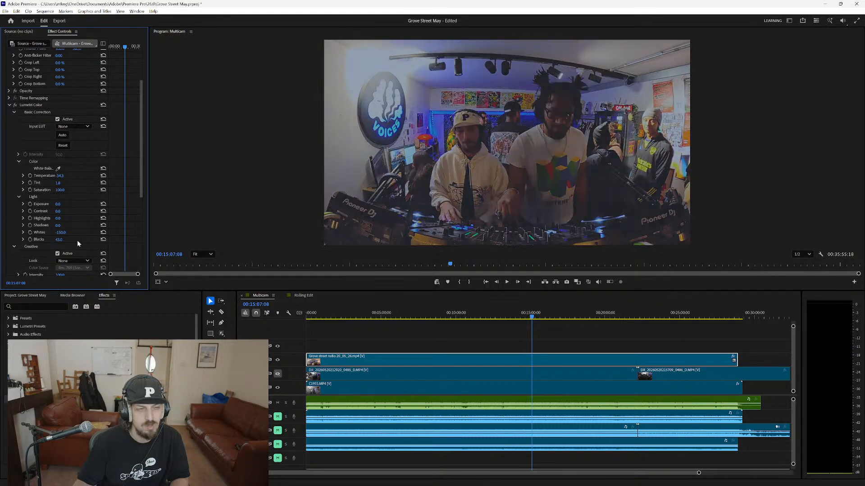
{"action": "left_click", "coordinate": [103, 240]}
{"action": "left_click", "coordinate": [103, 233]}
Try an Exposure of 1 on the V3 clip and reset it to its default.
{"action": "left_click", "coordinate": [63, 204]}
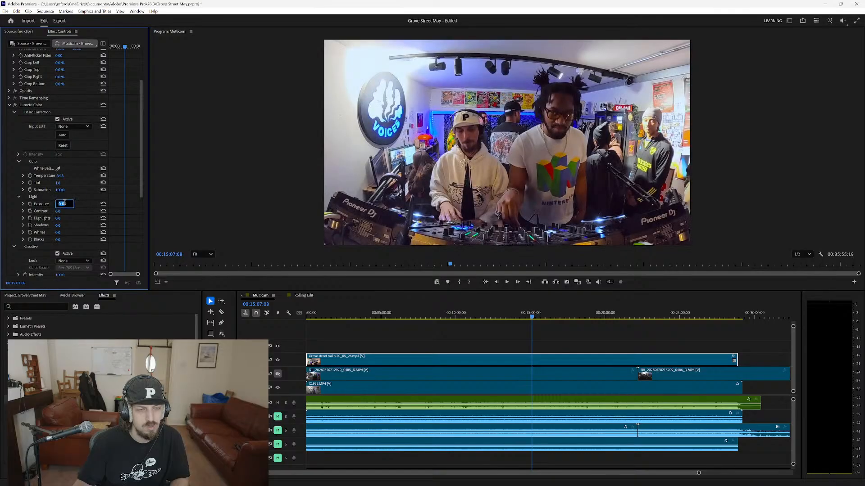
{"action": "type", "text": "1"}
{"action": "key", "text": "Return"}
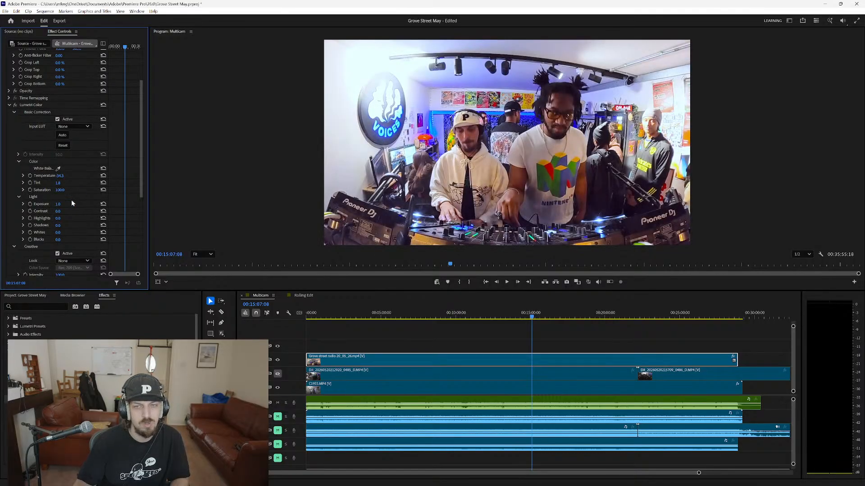
{"action": "left_click", "coordinate": [103, 205]}
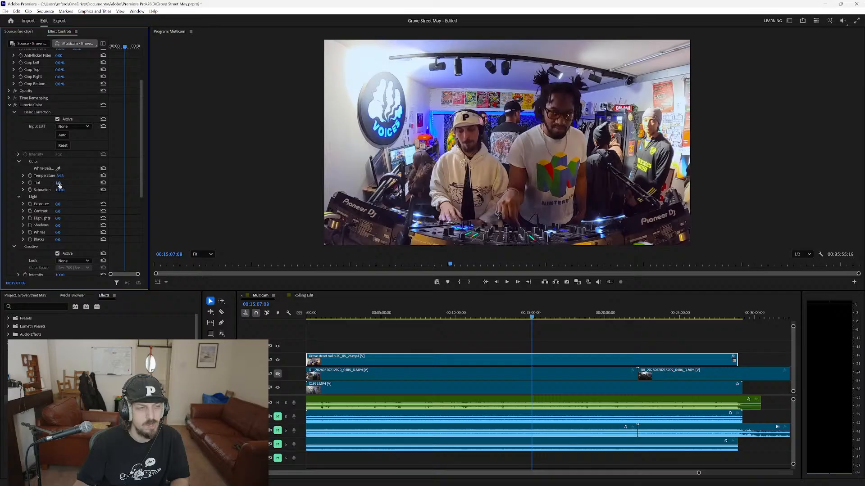
Reset the clip's Tint and Temperature, and resample its white balance from the pale wall near the VOICES sign.
{"action": "left_click", "coordinate": [103, 183]}
{"action": "left_click", "coordinate": [103, 176]}
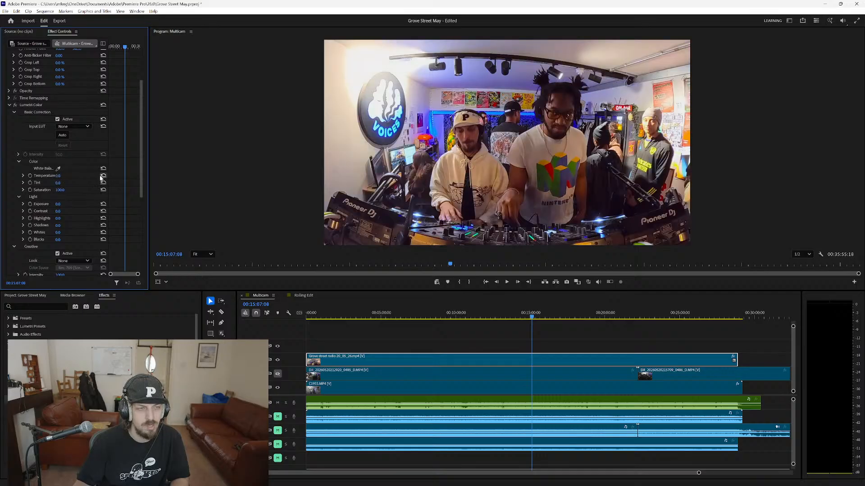
{"action": "left_click", "coordinate": [57, 169]}
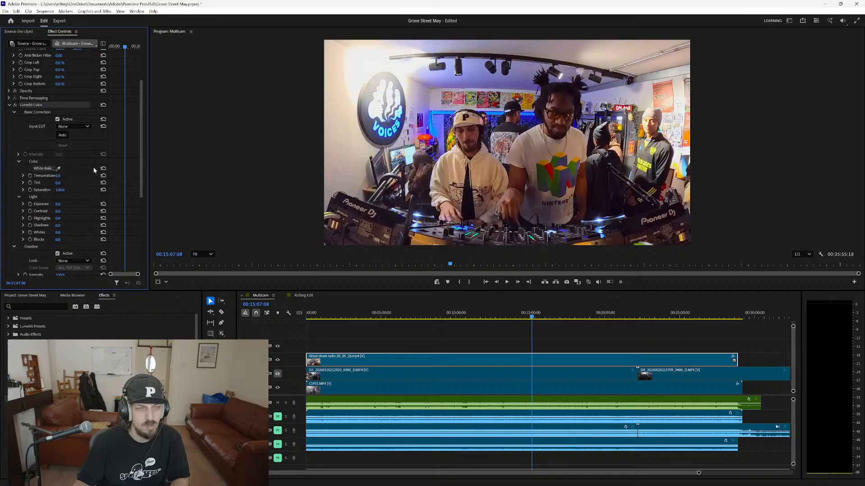
{"action": "left_click", "coordinate": [336, 161]}
Lower the clip's Creative Saturation to 1 and its Contrast to -150, and briefly play the black-and-white look.
{"action": "scroll", "coordinate": [71, 223], "scroll_direction": "down", "scroll_amount": 5}
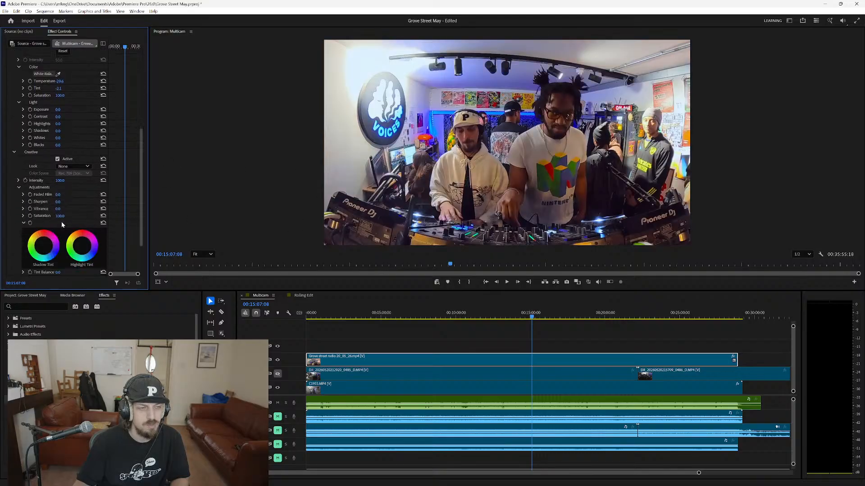
{"action": "left_click_drag", "start_coordinate": [59, 216], "coordinate": [15, 216]}
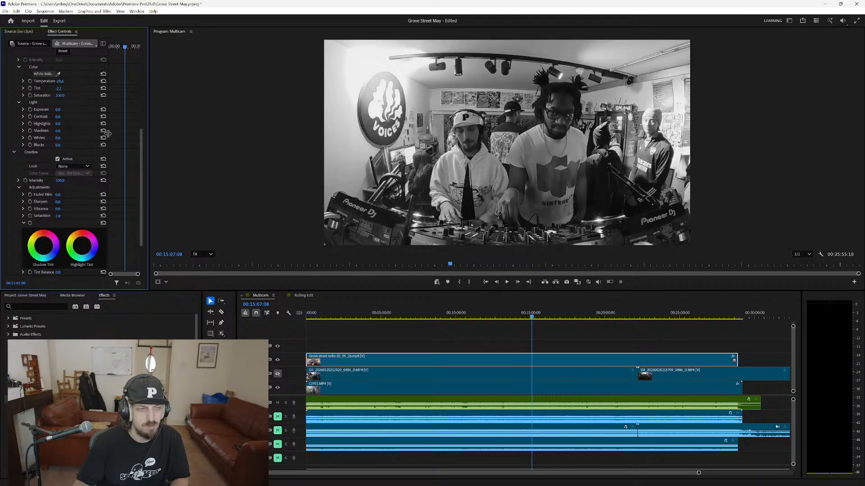
{"action": "left_click_drag", "start_coordinate": [61, 117], "coordinate": [0, 117]}
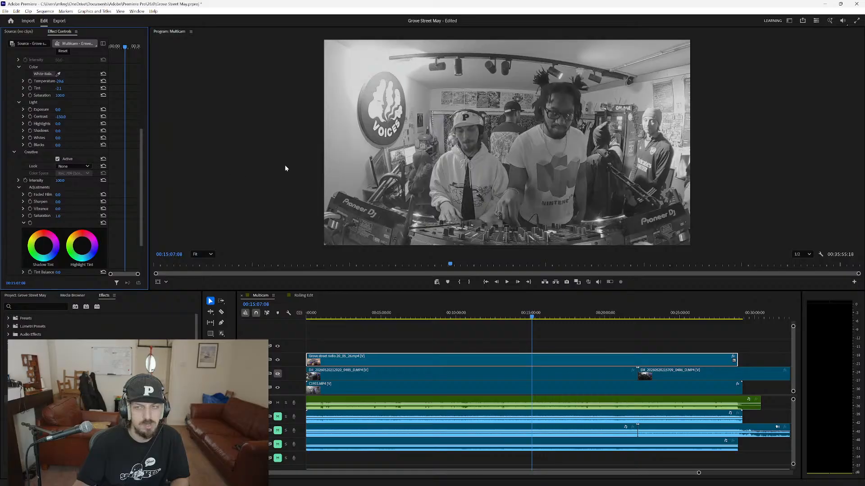
{"action": "left_click", "coordinate": [265, 181]}
{"action": "key", "text": "space"}
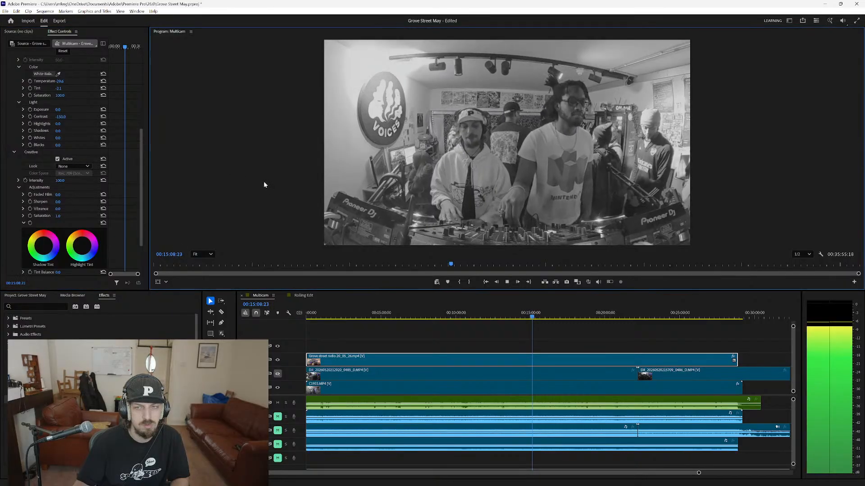
{"action": "key", "text": "space"}
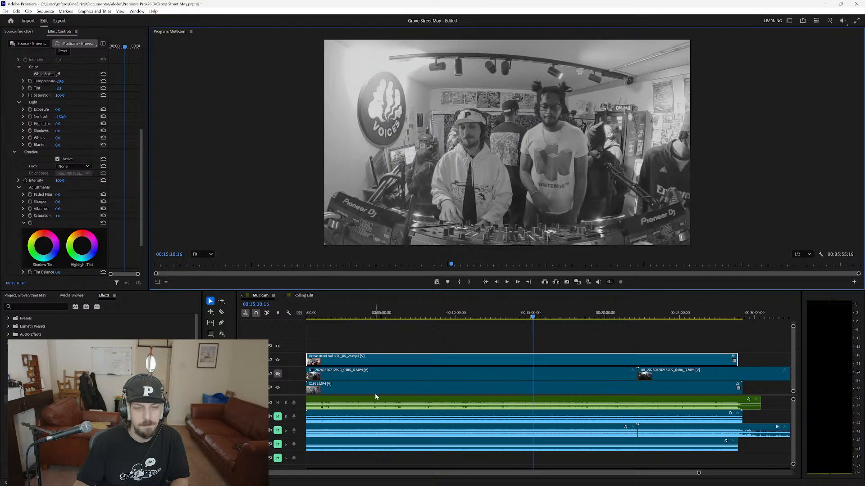
Try a Lens Distortion effect on the V3 clip and delete it again.
{"action": "right_click", "coordinate": [366, 363]}
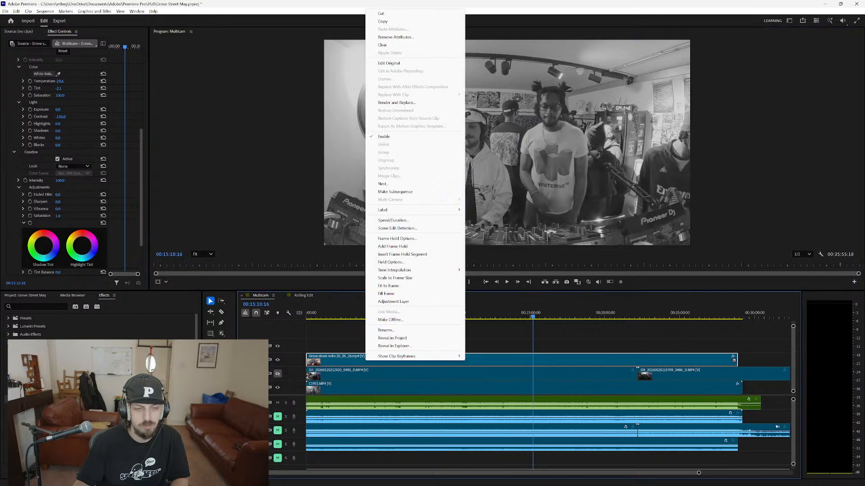
{"action": "left_click", "coordinate": [45, 308]}
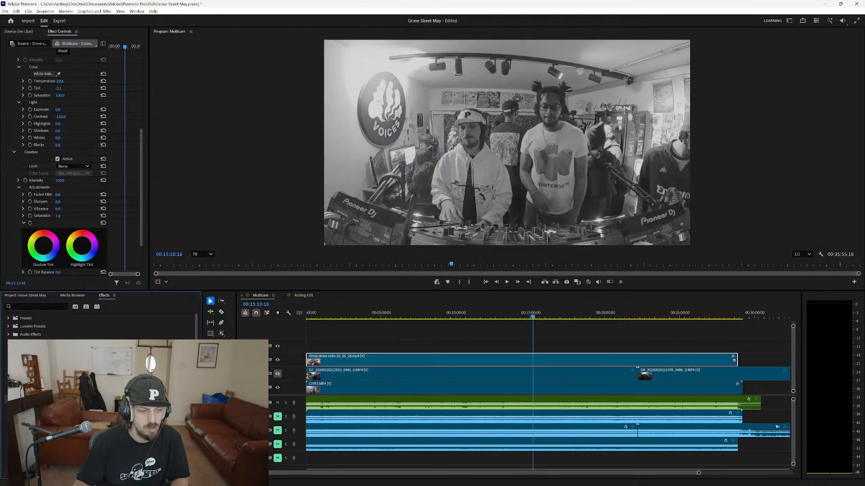
{"action": "scroll", "coordinate": [99, 324], "scroll_direction": "down", "scroll_amount": 2}
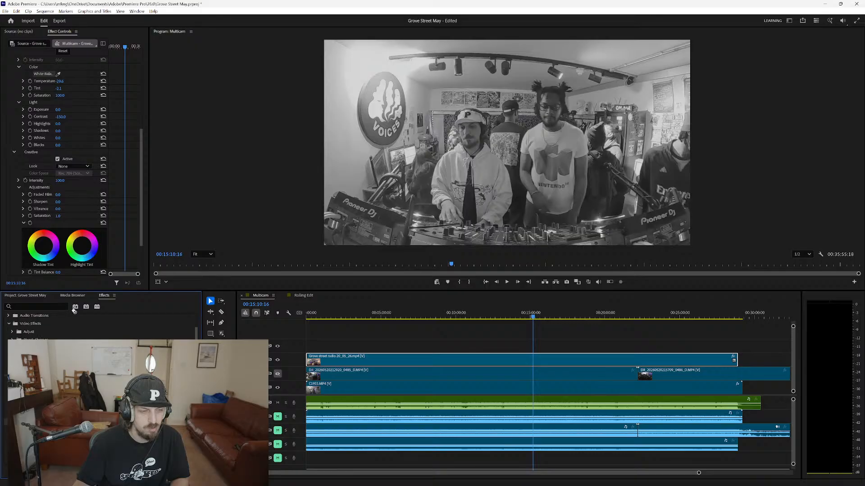
{"action": "left_click", "coordinate": [14, 152]}
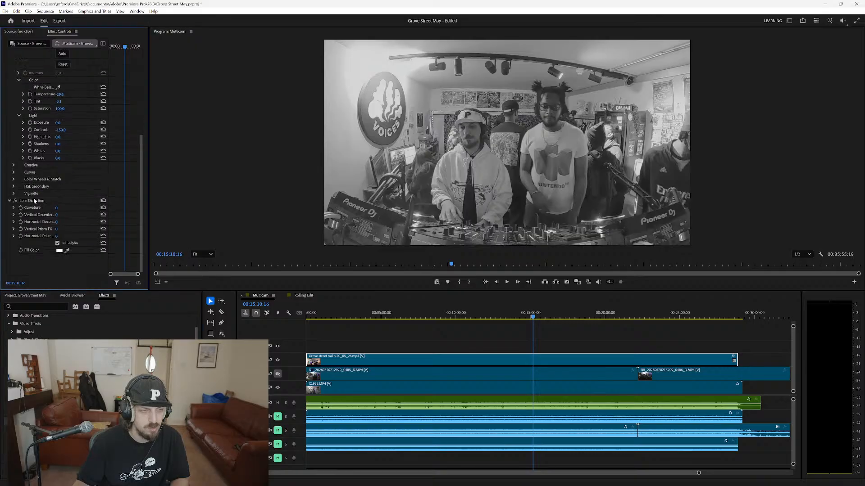
{"action": "mouse_move", "coordinate": [60, 209]}
{"action": "left_mouse_down"}
{"action": "mouse_move", "coordinate": [105, 209]}
{"action": "mouse_move", "coordinate": [28, 210]}
{"action": "mouse_move", "coordinate": [89, 209]}
{"action": "mouse_move", "coordinate": [60, 210]}
{"action": "left_mouse_up"}
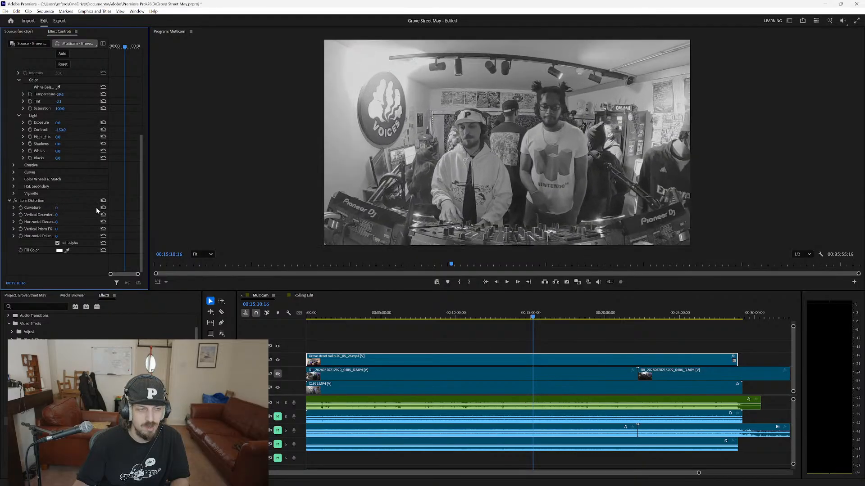
{"action": "left_click", "coordinate": [32, 200]}
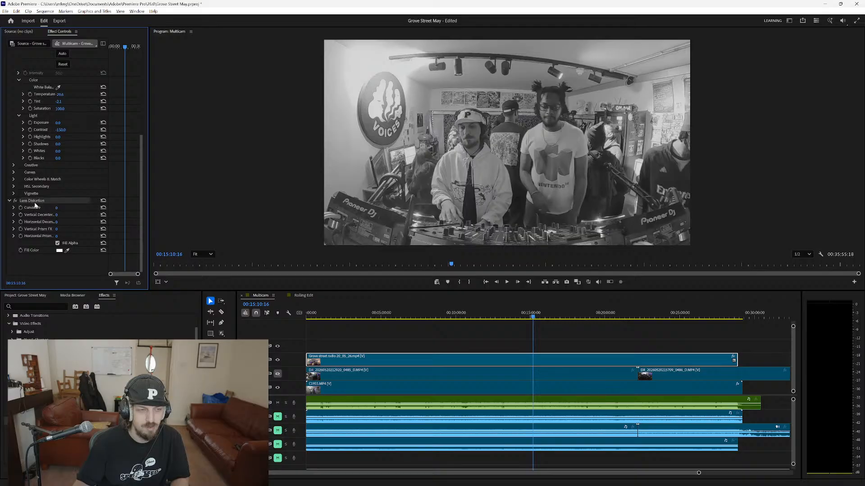
{"action": "key", "text": "Delete"}
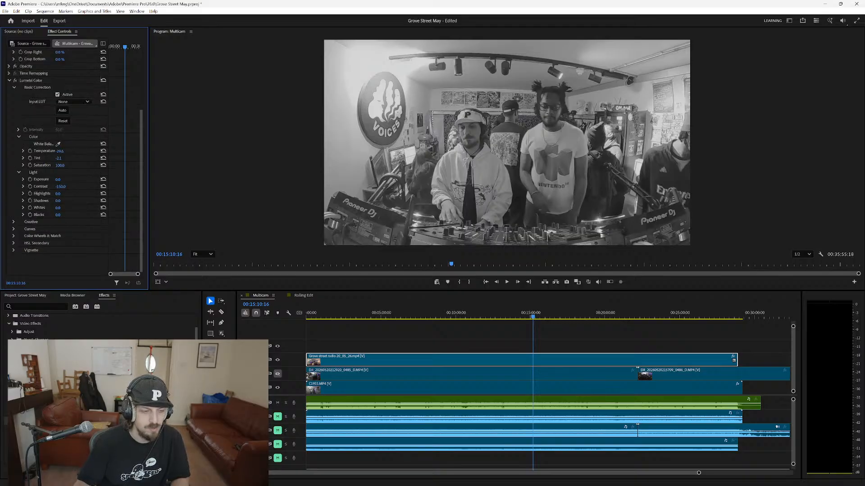
Try a Spherize effect on the V3 clip and remove it.
{"action": "left_click_drag", "start_coordinate": [40, 437], "coordinate": [67, 266]}
{"action": "scroll", "coordinate": [58, 268], "scroll_direction": "down", "scroll_amount": 1}
{"action": "left_click", "coordinate": [104, 244]}
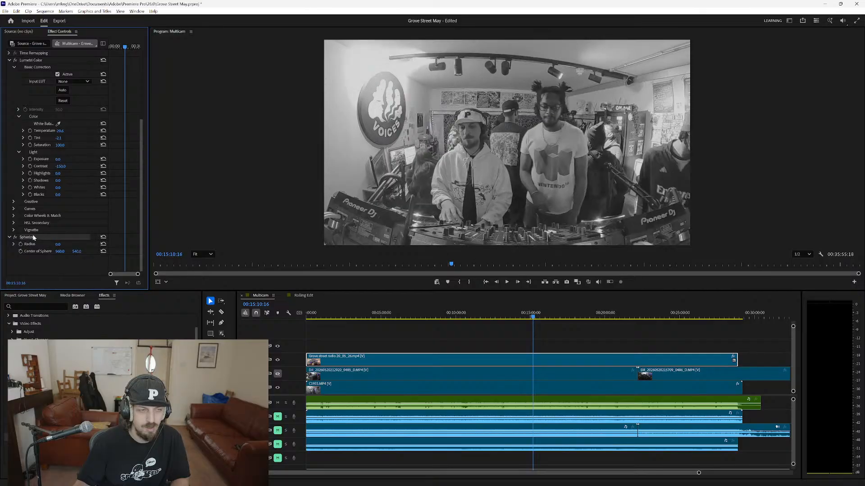
{"action": "key", "text": "Delete"}
Find the Noise video effect and apply it to the V3 clip.
{"action": "scroll", "coordinate": [67, 325], "scroll_direction": "down", "scroll_amount": 5}
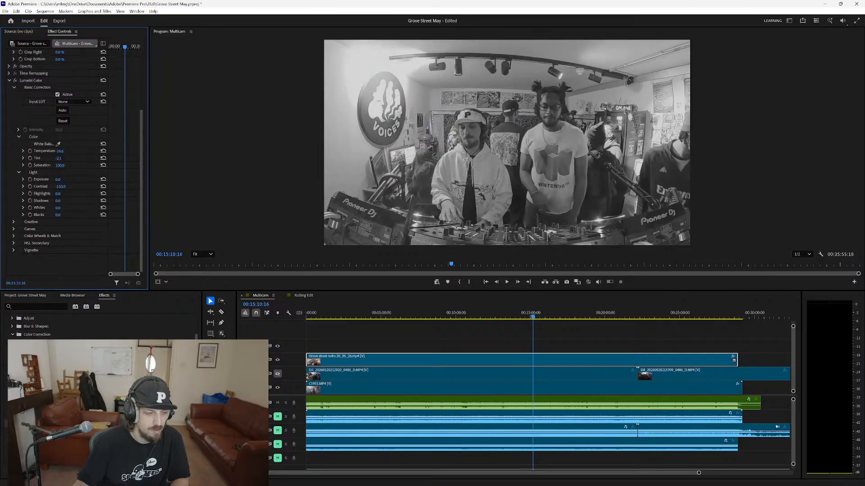
{"action": "scroll", "coordinate": [68, 324], "scroll_direction": "down", "scroll_amount": 3}
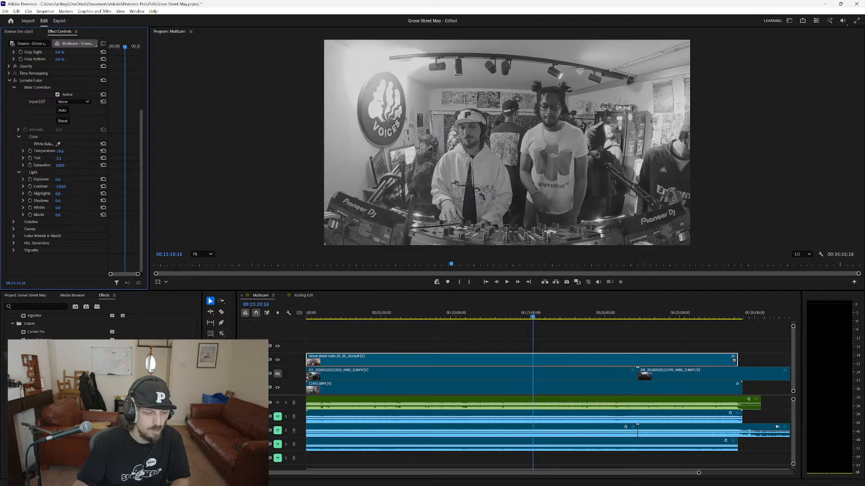
{"action": "left_click", "coordinate": [38, 356]}
{"action": "scroll", "coordinate": [67, 325], "scroll_direction": "down", "scroll_amount": 5}
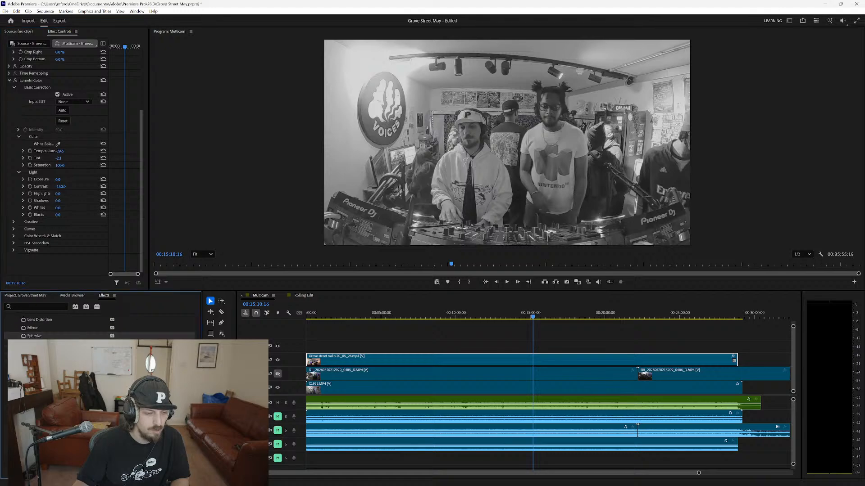
{"action": "scroll", "coordinate": [67, 325], "scroll_direction": "down", "scroll_amount": 1}
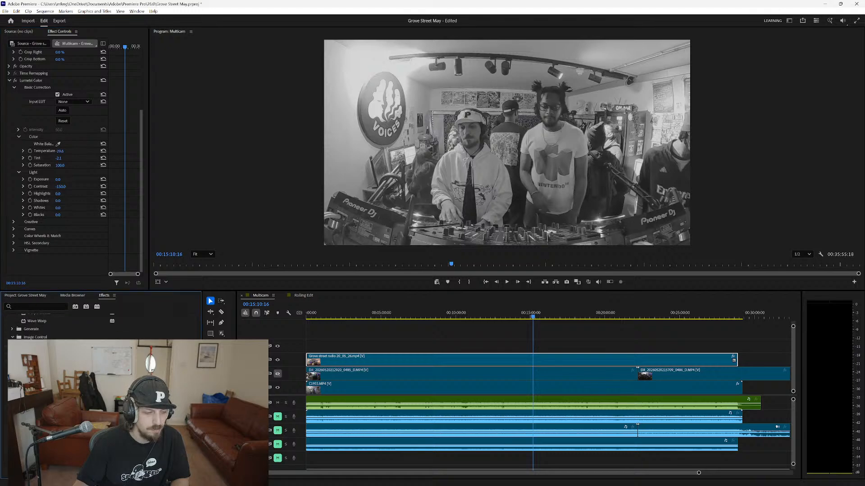
{"action": "scroll", "coordinate": [67, 324], "scroll_direction": "down", "scroll_amount": 2}
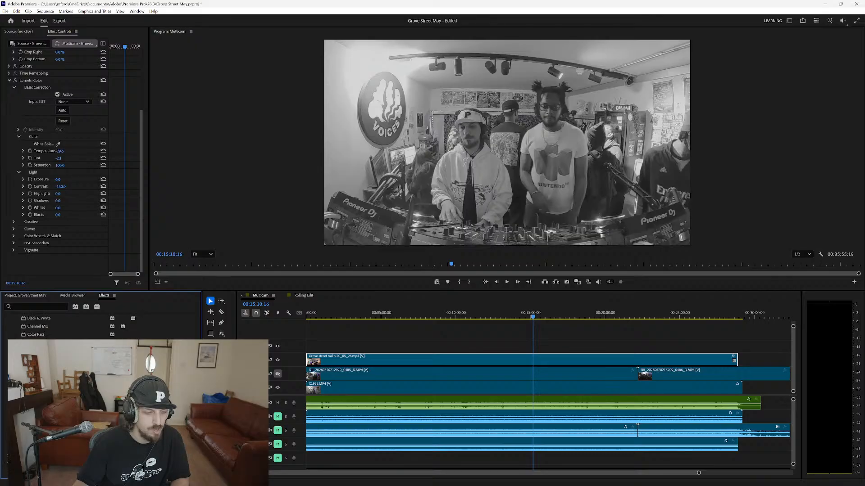
{"action": "left_click_drag", "start_coordinate": [40, 408], "coordinate": [48, 265]}
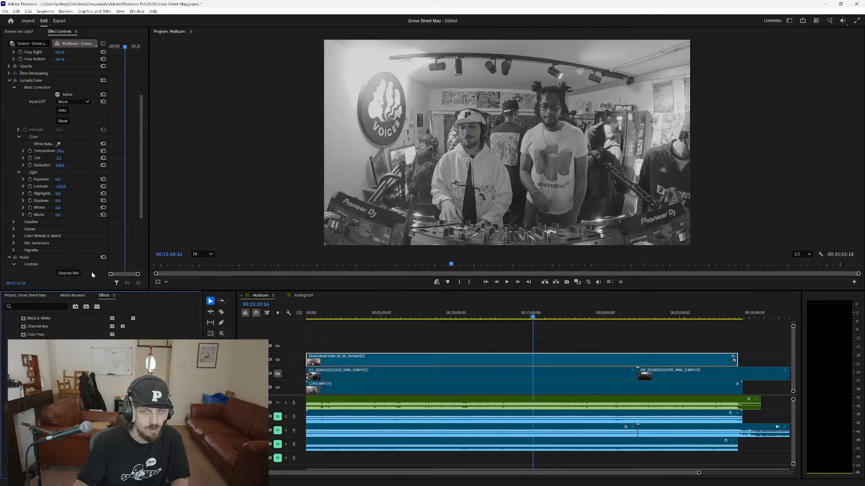
Try randomized Noise settings, set the Noise Intensity to 9% with Saturation at 100%, and start playback.
{"action": "scroll", "coordinate": [34, 260], "scroll_direction": "down", "scroll_amount": 1}
{"action": "scroll", "coordinate": [34, 260], "scroll_direction": "down", "scroll_amount": 2}
{"action": "left_click", "coordinate": [68, 212]}
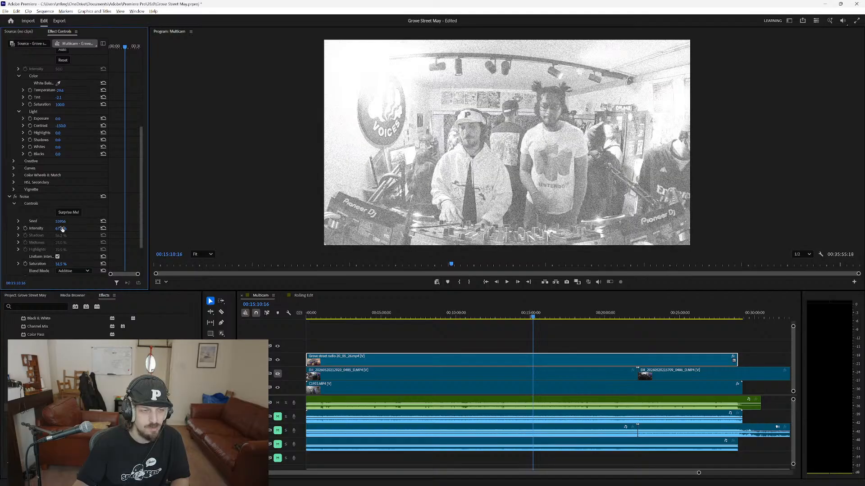
{"action": "mouse_move", "coordinate": [65, 229]}
{"action": "left_mouse_down"}
{"action": "mouse_move", "coordinate": [40, 229]}
{"action": "mouse_move", "coordinate": [59, 221]}
{"action": "mouse_move", "coordinate": [92, 244]}
{"action": "mouse_move", "coordinate": [62, 244]}
{"action": "left_mouse_up"}
{"action": "key", "text": "space"}
Change the Noise effect's blend mode to Multiply during playback, and stop after watching the result.
{"action": "scroll", "coordinate": [68, 226], "scroll_direction": "down", "scroll_amount": 1}
{"action": "left_click", "coordinate": [74, 250]}
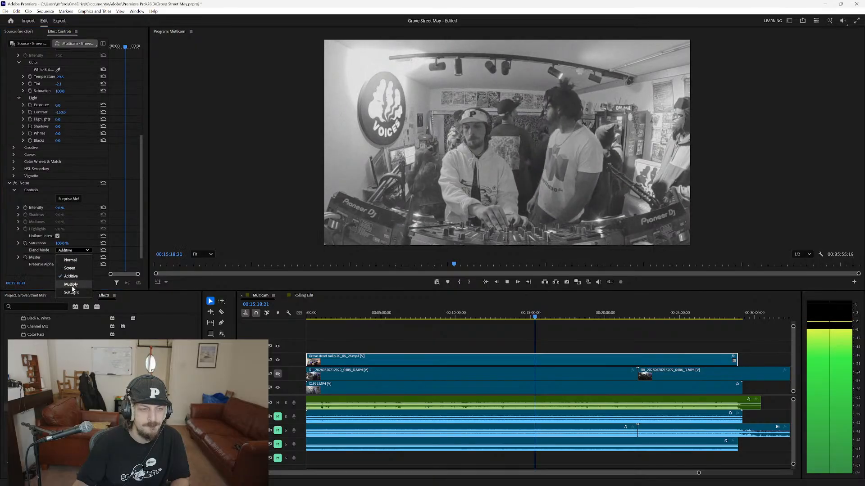
{"action": "left_click", "coordinate": [66, 291]}
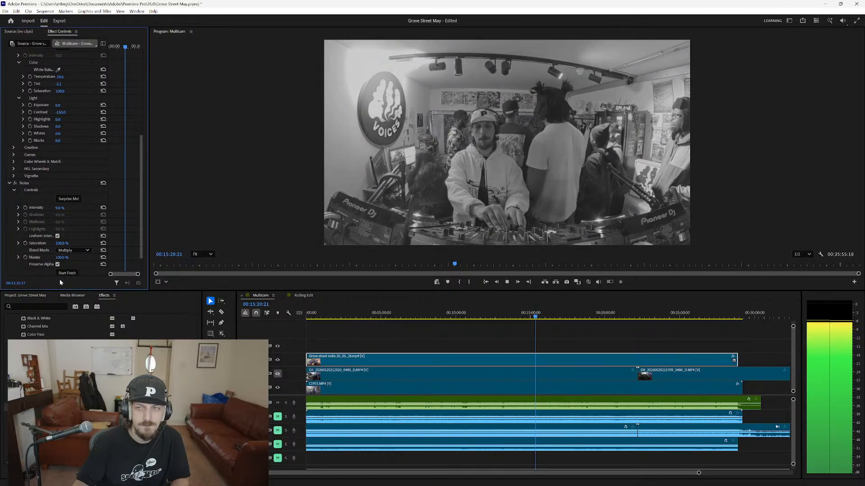
{"action": "scroll", "coordinate": [73, 246], "scroll_direction": "down", "scroll_amount": 3}
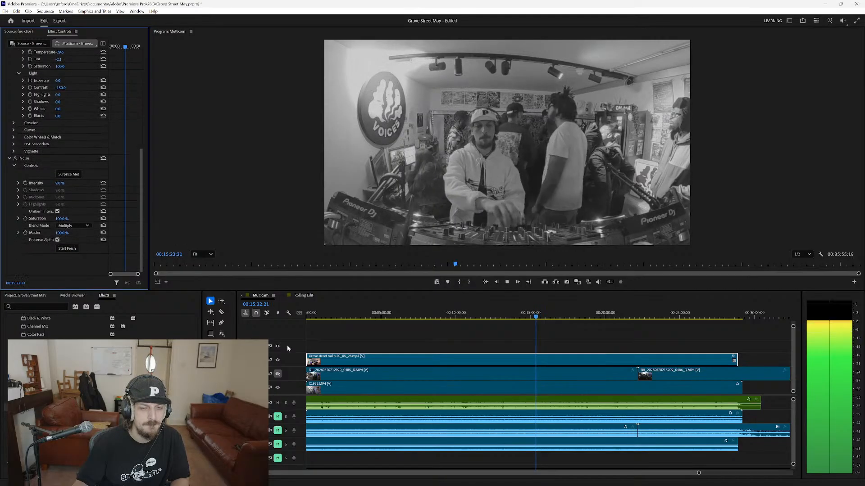
{"action": "key", "text": "space"}
Select the C1955.MP4 clip on V1, hide the V3 track, and collapse Lumetri Color to reach the clip's Noise settings.
{"action": "left_click", "coordinate": [336, 392]}
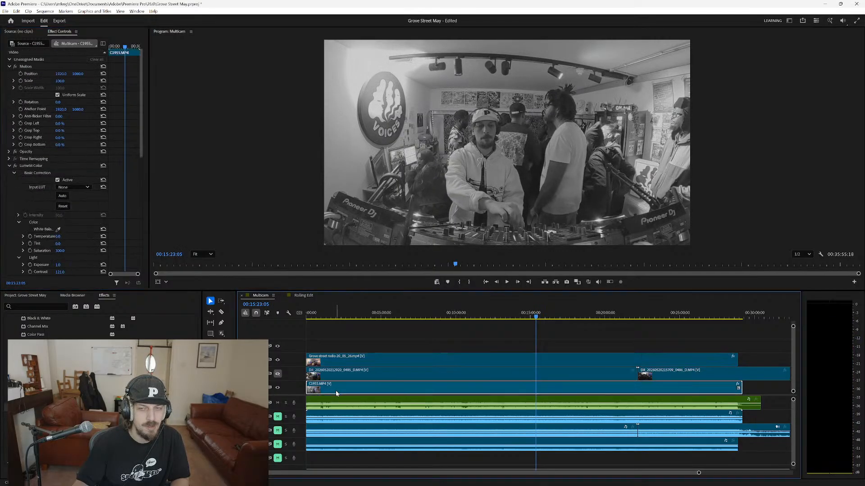
{"action": "left_click", "coordinate": [278, 359]}
{"action": "key", "text": "space"}
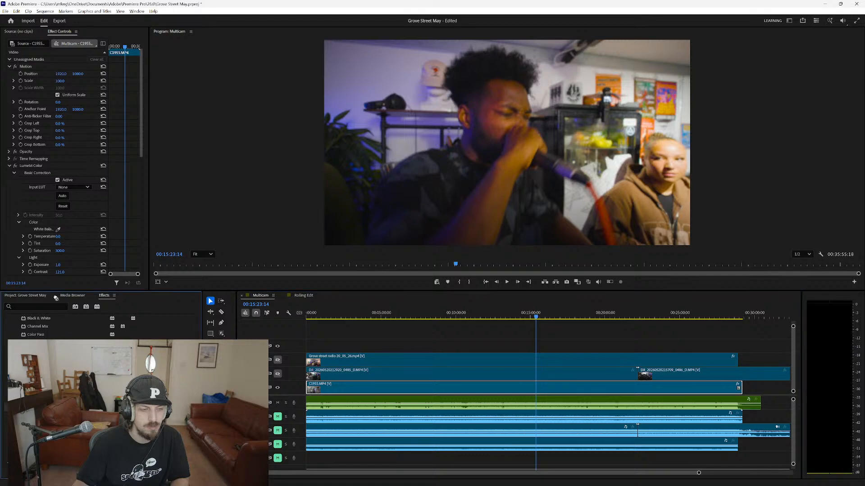
{"action": "scroll", "coordinate": [46, 270], "scroll_direction": "down", "scroll_amount": 8}
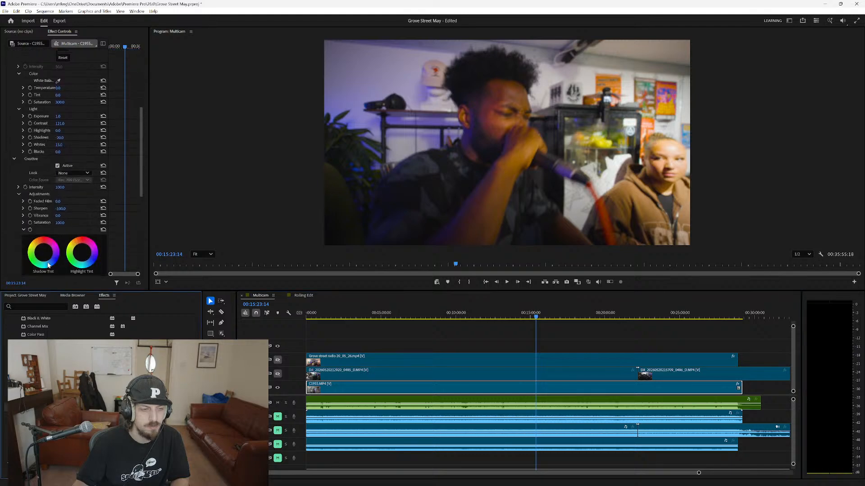
{"action": "scroll", "coordinate": [49, 264], "scroll_direction": "down", "scroll_amount": 5}
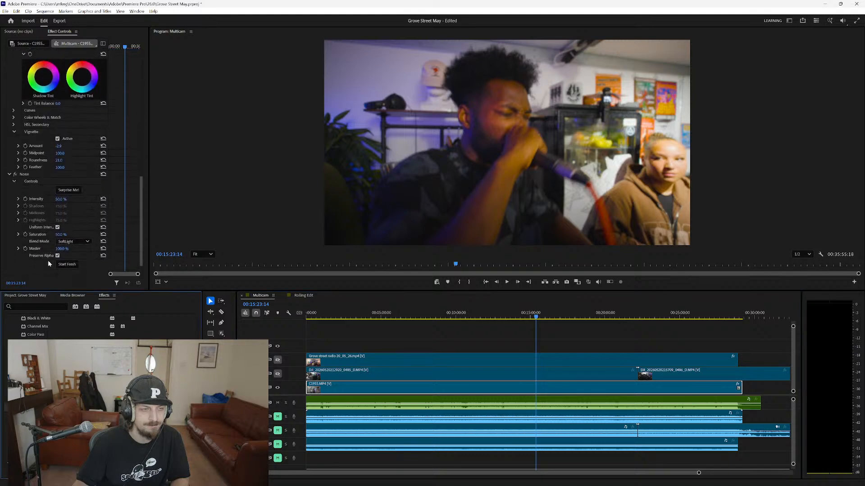
{"action": "scroll", "coordinate": [49, 257], "scroll_direction": "up", "scroll_amount": 5}
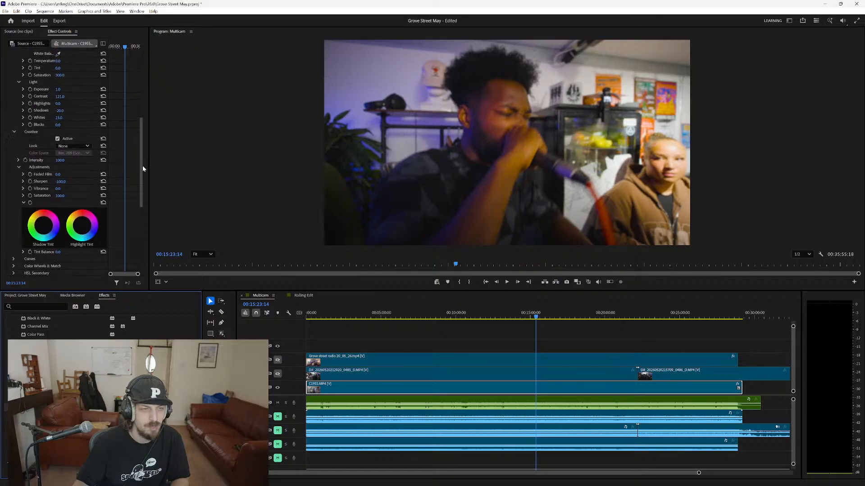
{"action": "left_click_drag", "start_coordinate": [142, 132], "coordinate": [143, 80]}
{"action": "left_click", "coordinate": [9, 123]}
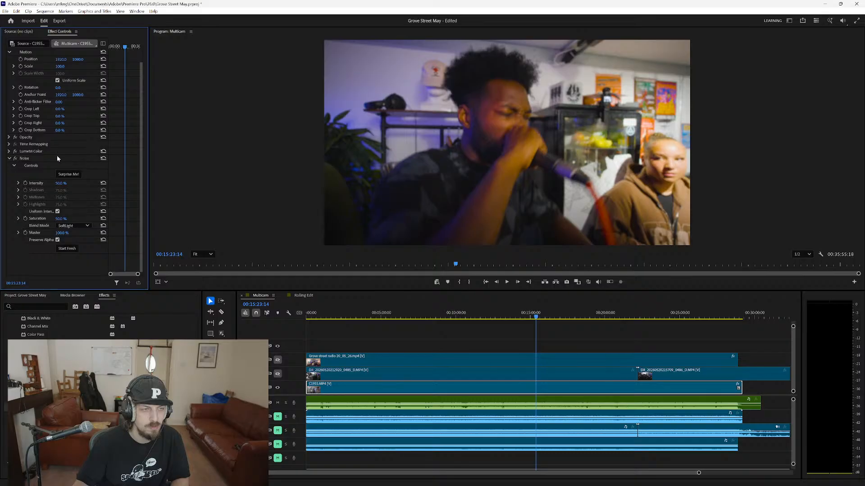
Try randomized Noise settings on the C1955.MP4 clip, resetting Intensity and choosing the SoftLight blend mode during playback.
{"action": "left_click", "coordinate": [66, 175]}
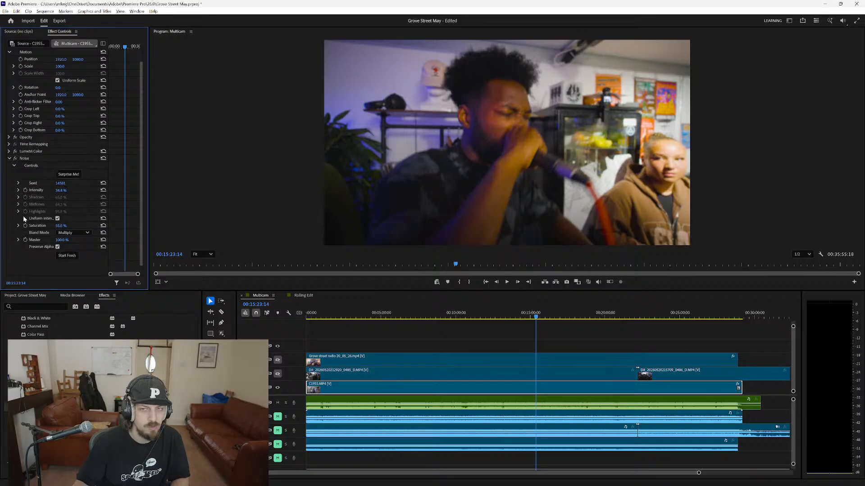
{"action": "key", "text": "space"}
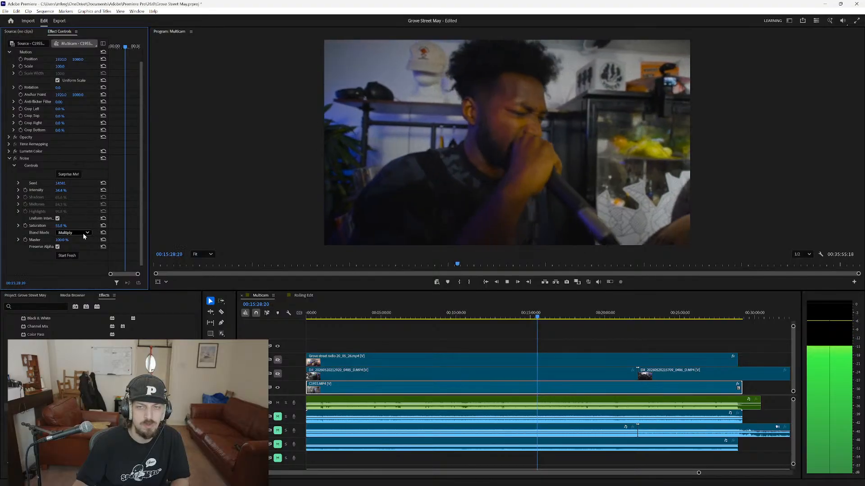
{"action": "left_click", "coordinate": [103, 190]}
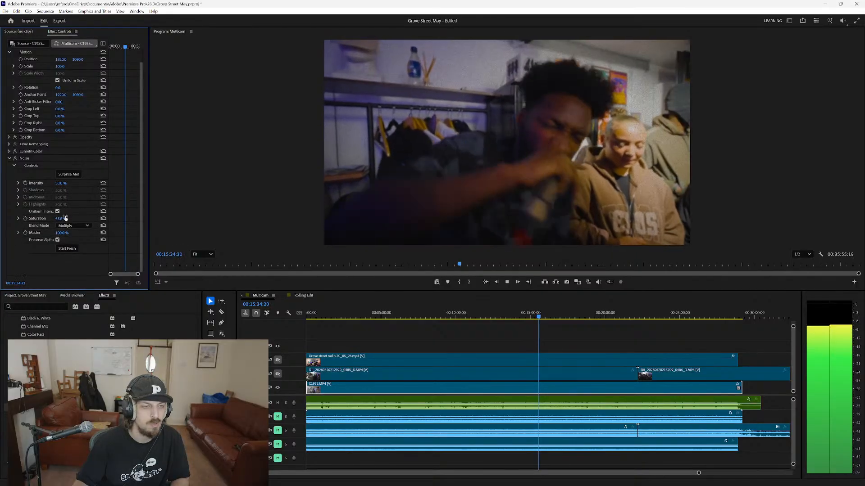
{"action": "left_click", "coordinate": [72, 225]}
{"action": "left_click", "coordinate": [72, 268]}
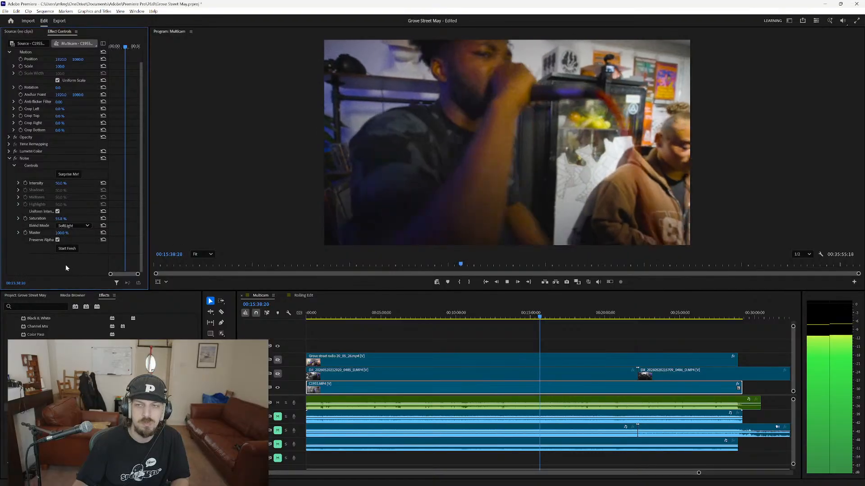
{"action": "key", "text": "space"}
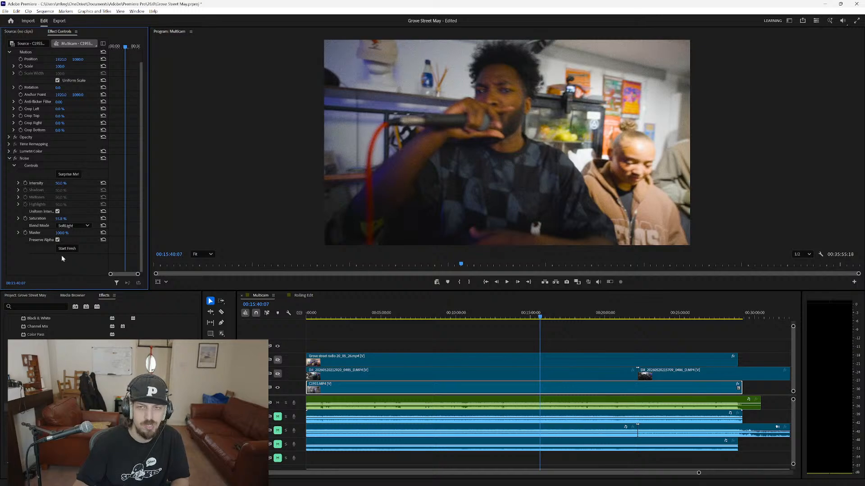
Set the clip's Noise Saturation to 0% and Intensity to 33% during playback, and stop playback.
{"action": "key", "text": "space"}
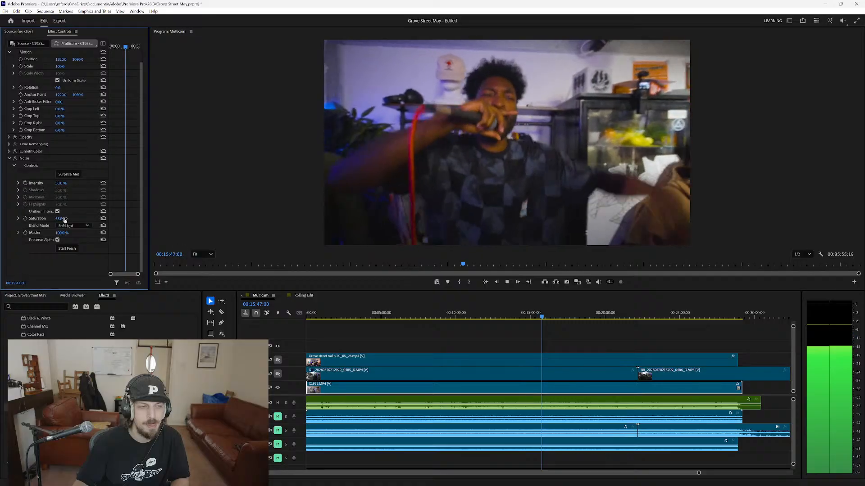
{"action": "left_click_drag", "start_coordinate": [65, 219], "coordinate": [38, 220]}
{"action": "left_click_drag", "start_coordinate": [60, 183], "coordinate": [38, 183]}
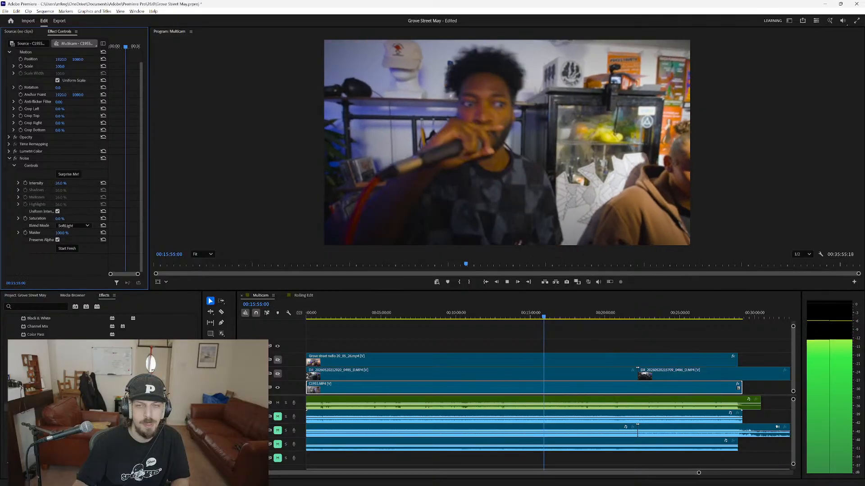
{"action": "mouse_move", "coordinate": [38, 183]}
{"action": "left_mouse_down"}
{"action": "mouse_move", "coordinate": [83, 183]}
{"action": "mouse_move", "coordinate": [39, 183]}
{"action": "left_mouse_up"}
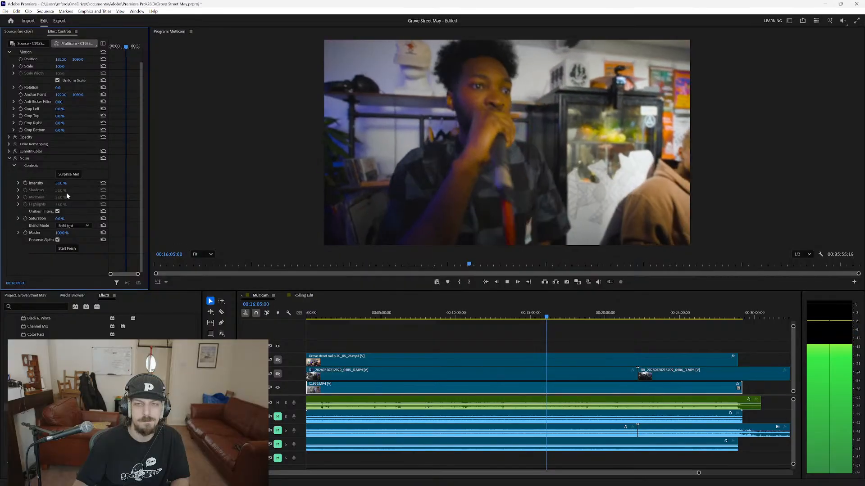
{"action": "left_click", "coordinate": [57, 240]}
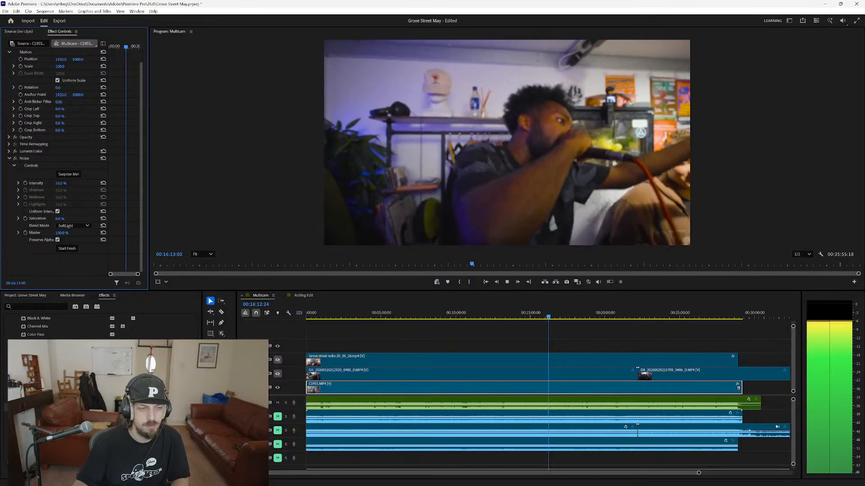
{"action": "key", "text": "space"}
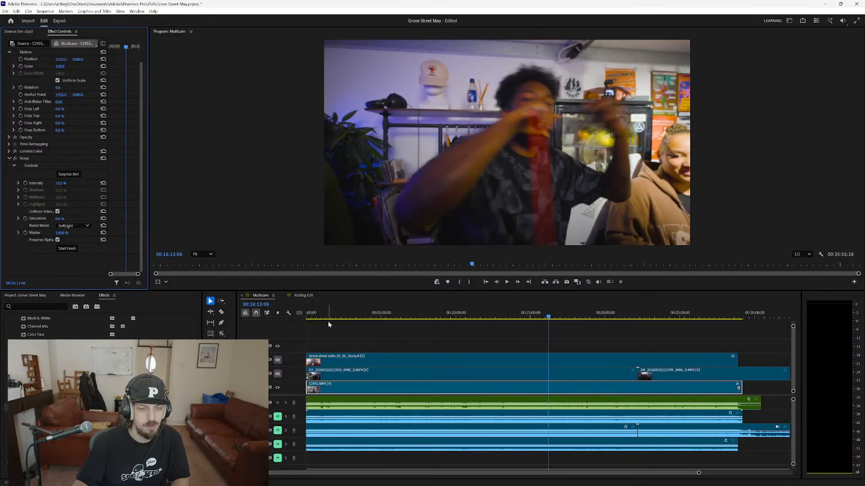
Create a new sequence from the Rolling Edit sequence in the project.
{"action": "left_click", "coordinate": [41, 295]}
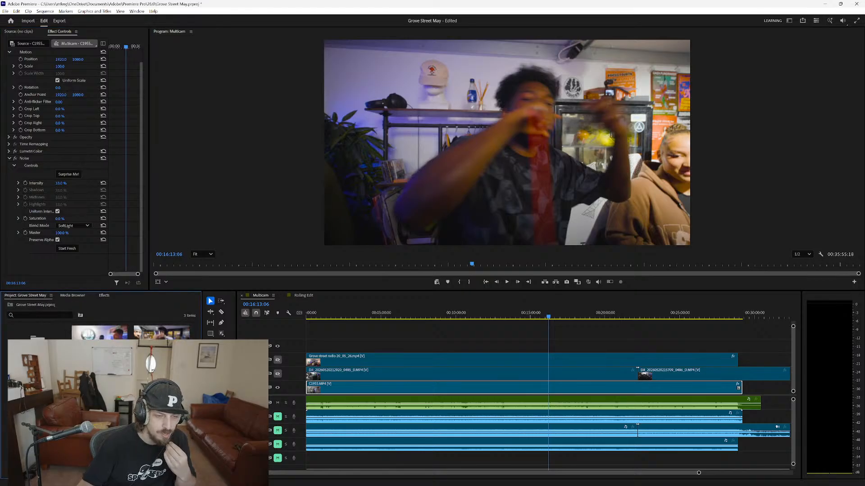
{"action": "right_click", "coordinate": [148, 333]}
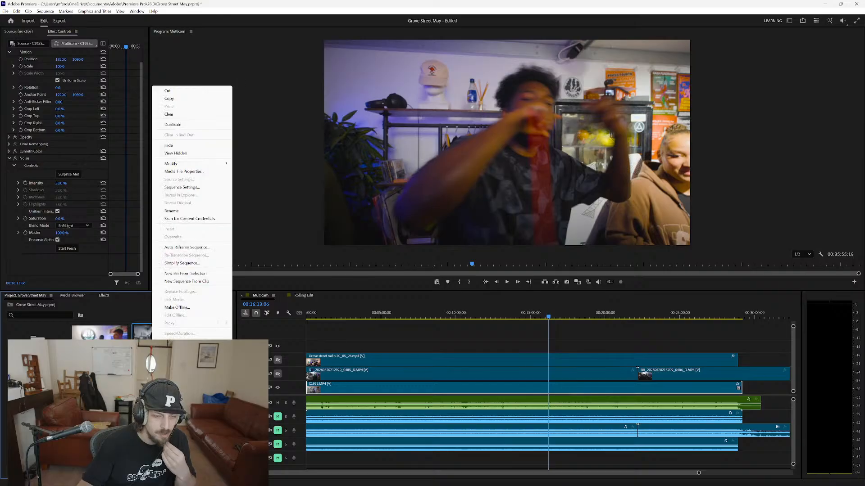
{"action": "left_click", "coordinate": [303, 295]}
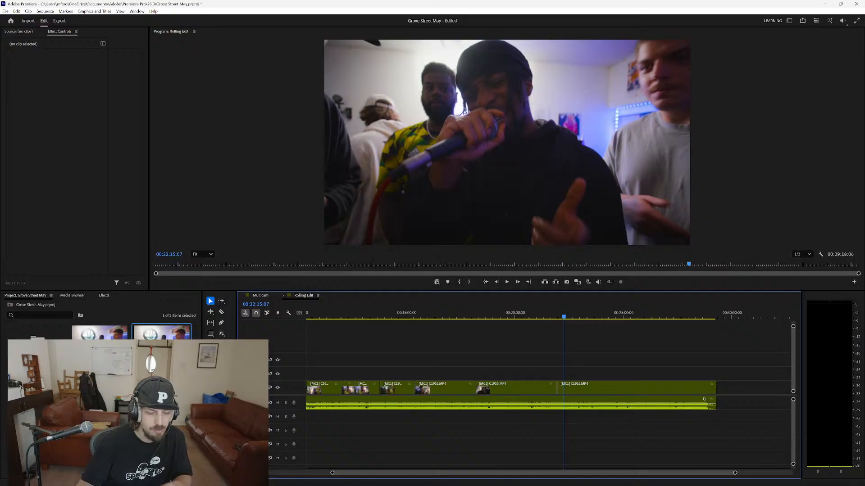
{"action": "right_click", "coordinate": [154, 336]}
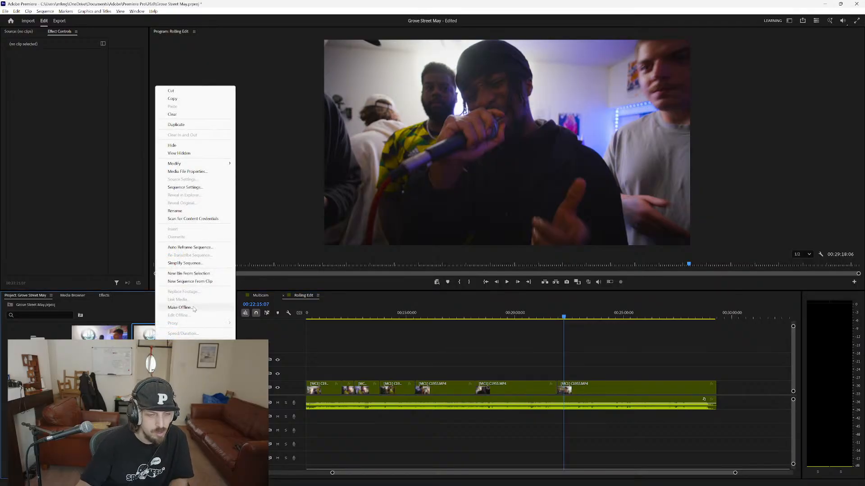
{"action": "left_click", "coordinate": [190, 281]}
{"action": "left_click", "coordinate": [118, 396]}
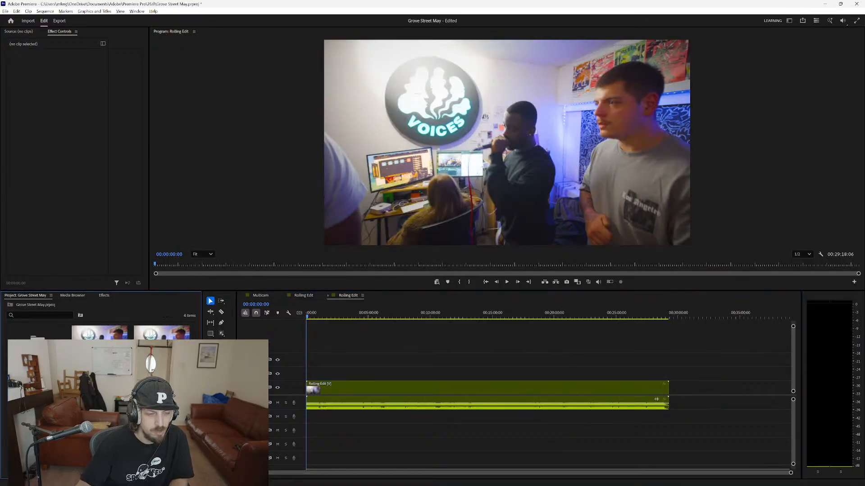
Rename the new sequence as Youtube.
{"action": "double_click", "coordinate": [38, 389]}
{"action": "left_click", "coordinate": [37, 389]}
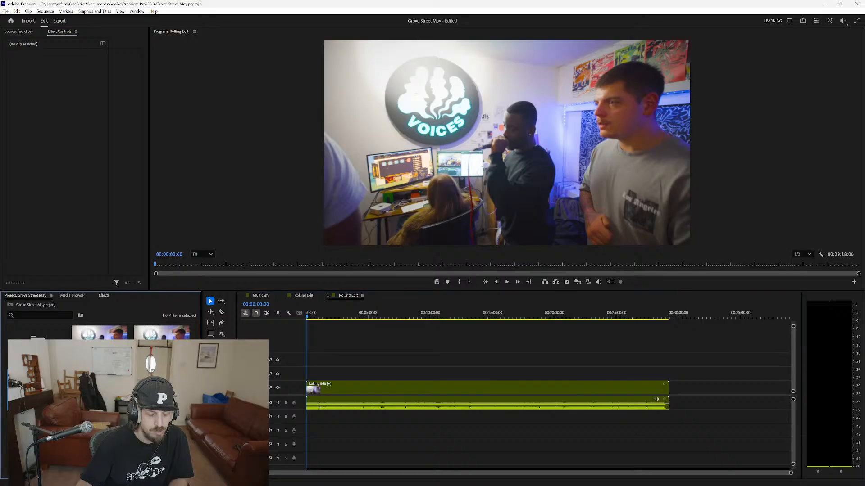
{"action": "type", "text": "Youtube"}
{"action": "key", "text": "Return"}
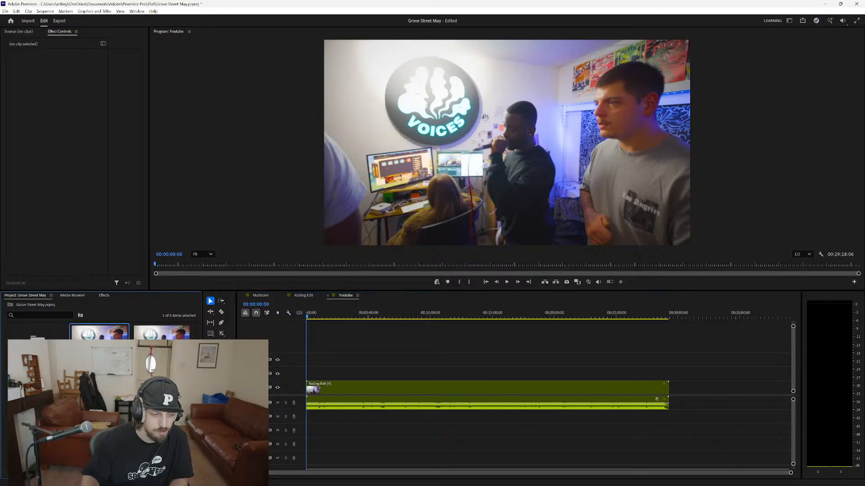
{"action": "left_click", "coordinate": [117, 405]}
{"action": "left_click", "coordinate": [38, 390]}
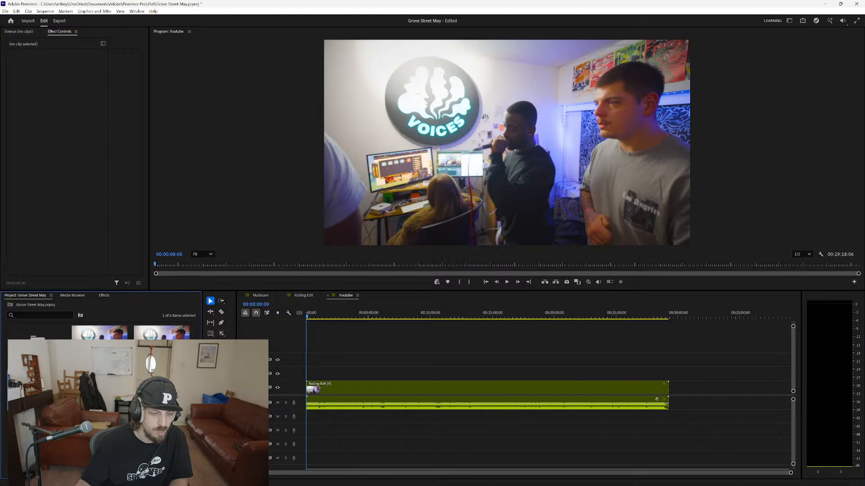
Select the nested Rolling Edit clip and open the Multicam sequence in the Source monitor.
{"action": "left_click", "coordinate": [380, 389]}
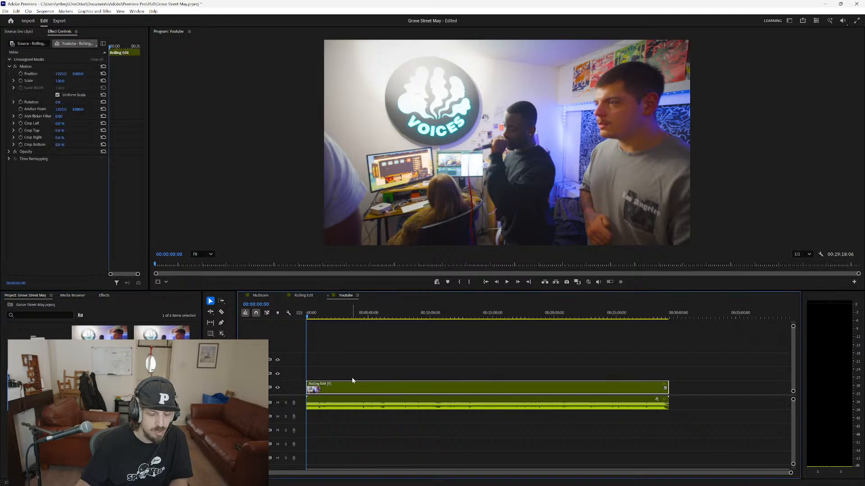
{"action": "double_click", "coordinate": [99, 333]}
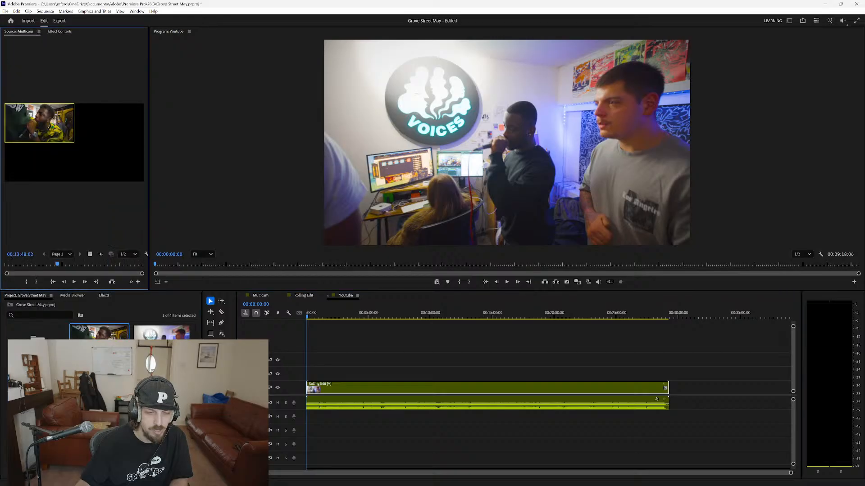
{"action": "right_click", "coordinate": [93, 348]}
{"action": "left_click", "coordinate": [113, 345]}
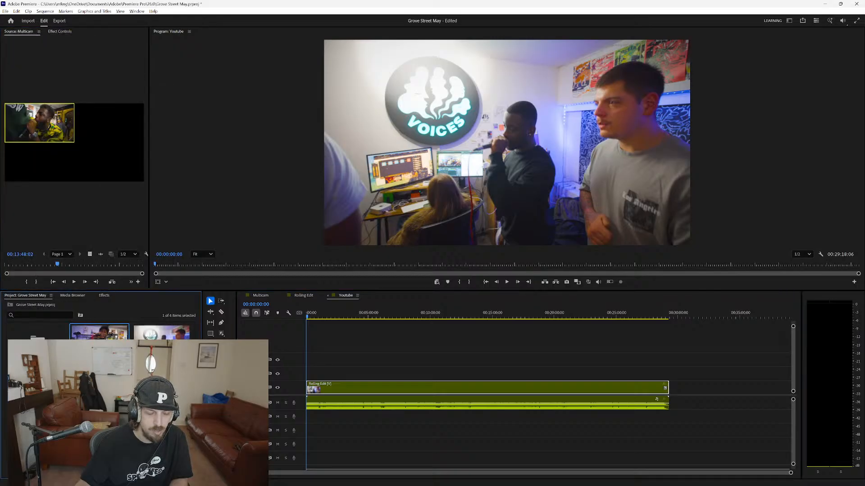
Compare the Multicam, Rolling Edit and Youtube timelines to review how the sequences are nested, ending on Youtube.
{"action": "left_click", "coordinate": [266, 298]}
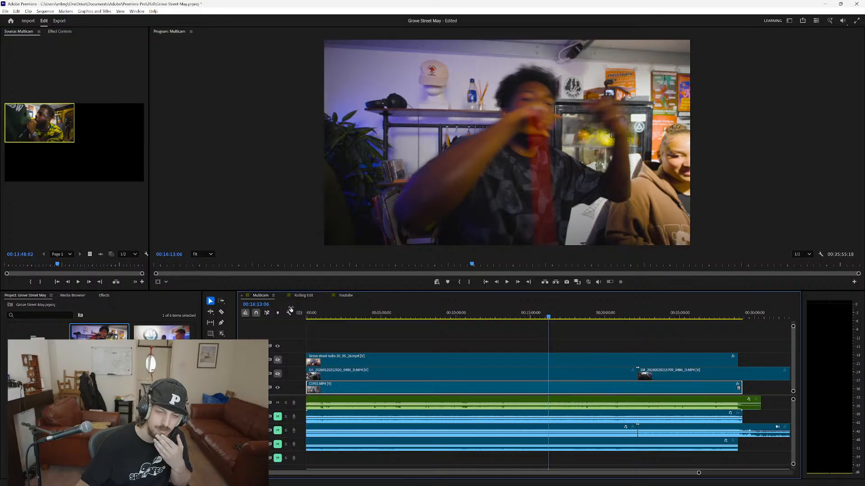
{"action": "left_click", "coordinate": [301, 296]}
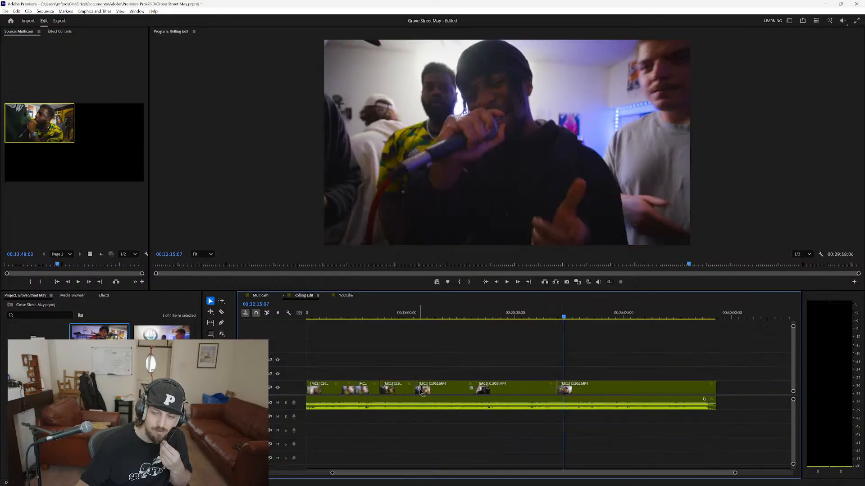
{"action": "left_click", "coordinate": [350, 296]}
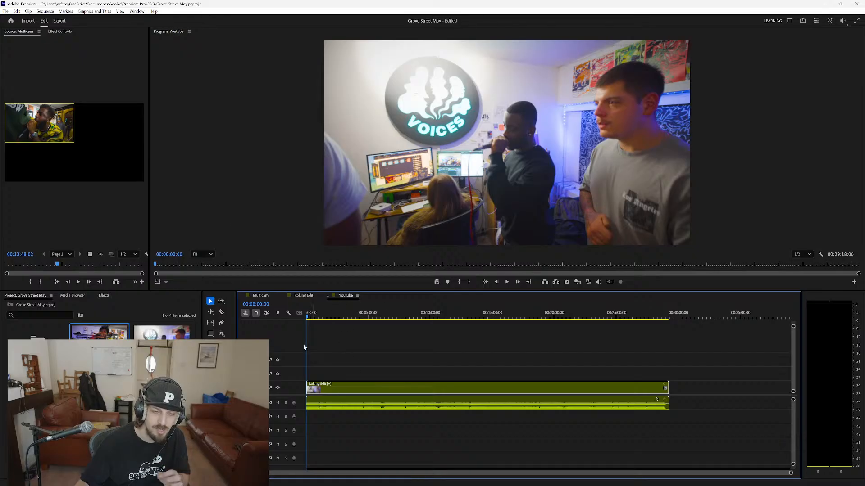
{"action": "left_click", "coordinate": [300, 297]}
{"action": "left_click", "coordinate": [263, 296]}
{"action": "left_click", "coordinate": [311, 296]}
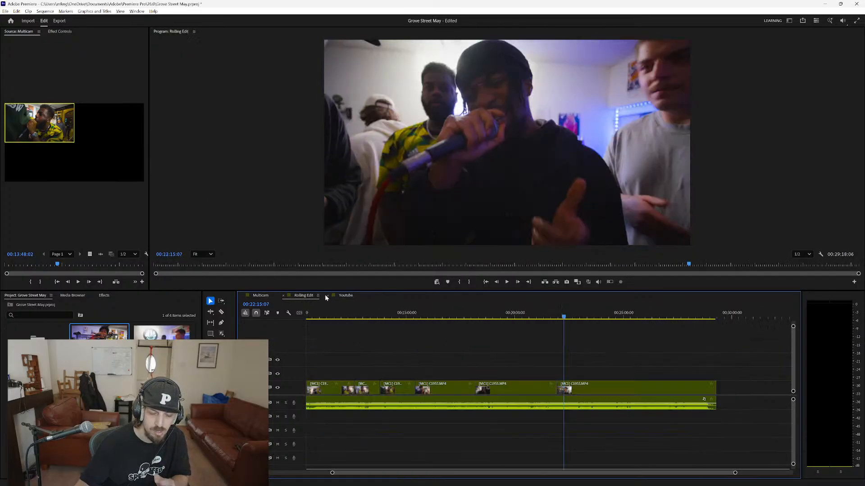
{"action": "left_click", "coordinate": [340, 296]}
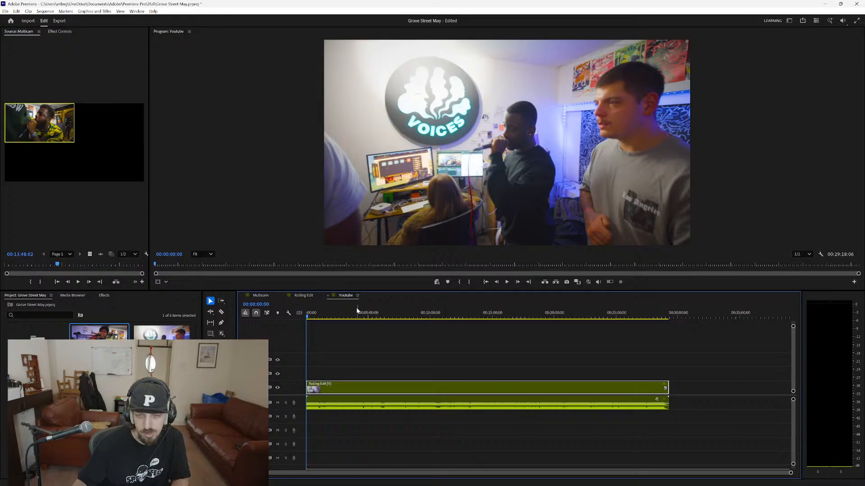
Deselect the clip and play the Youtube sequence from near its start, stopping after about half a minute of footage.
{"action": "left_click", "coordinate": [357, 349]}
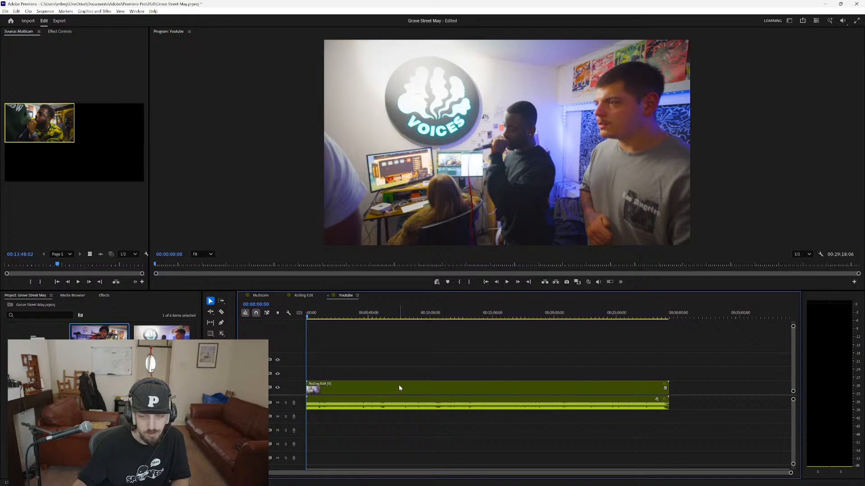
{"action": "left_click", "coordinate": [310, 317]}
{"action": "key", "text": "space"}
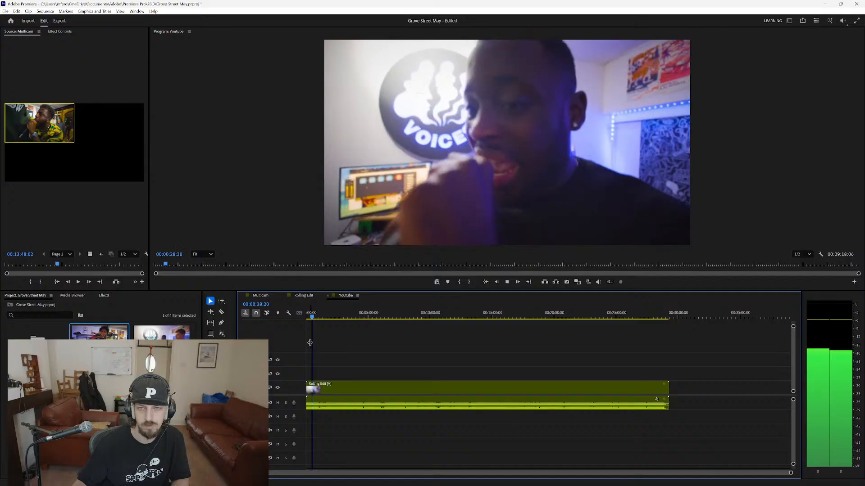
{"action": "key", "text": "space"}
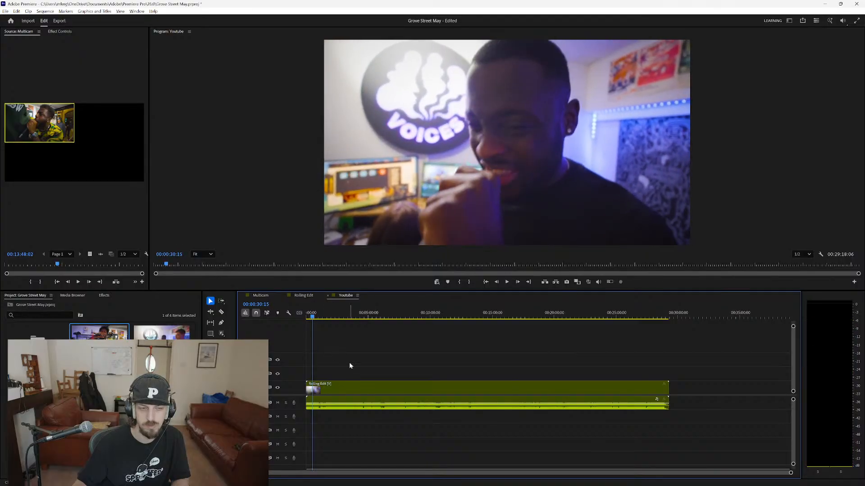
Crop the nested Rolling Edit clip by 8% at both the bottom and the top to letterbox the picture.
{"action": "left_click", "coordinate": [352, 389]}
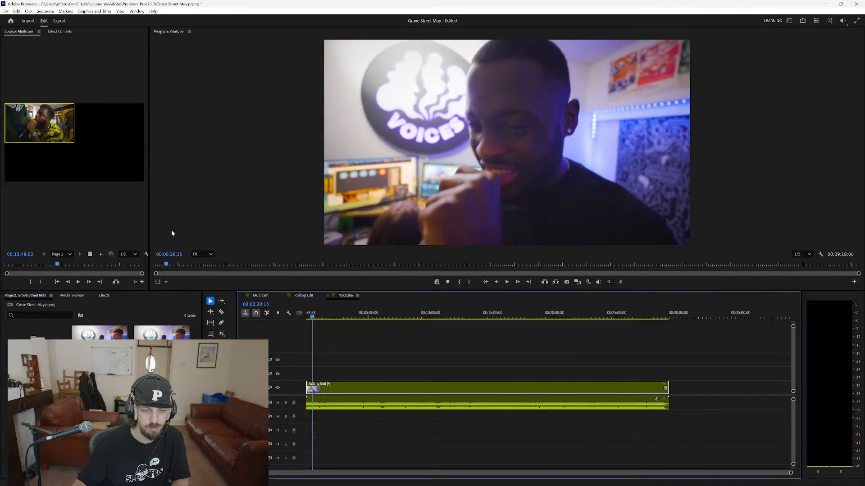
{"action": "left_click", "coordinate": [103, 296]}
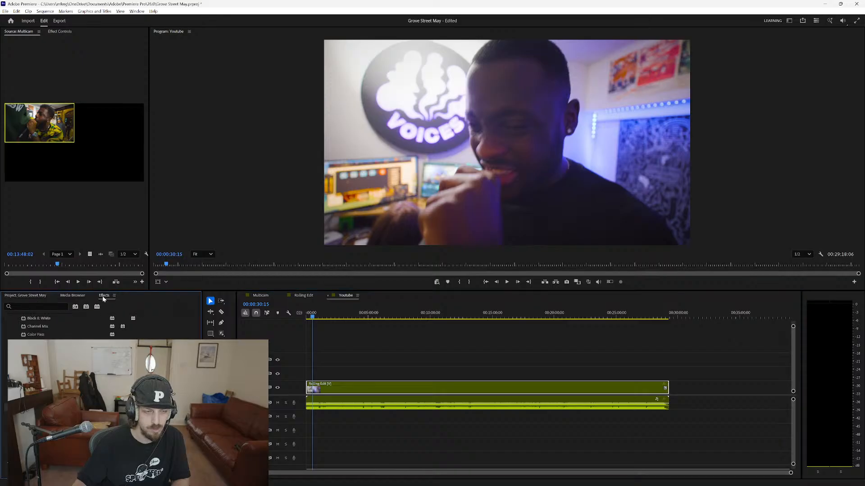
{"action": "left_click", "coordinate": [59, 31]}
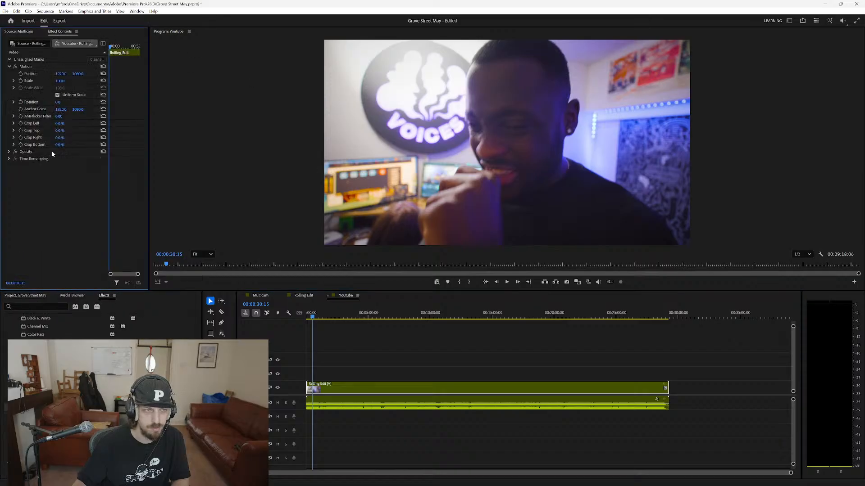
{"action": "left_click_drag", "start_coordinate": [59, 146], "coordinate": [116, 150]}
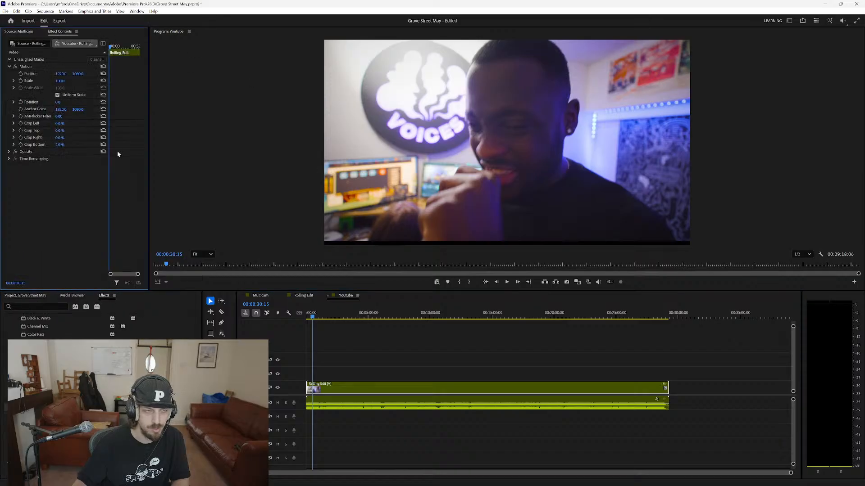
{"action": "left_click", "coordinate": [61, 145]}
{"action": "type", "text": "8"}
{"action": "key", "text": "Return"}
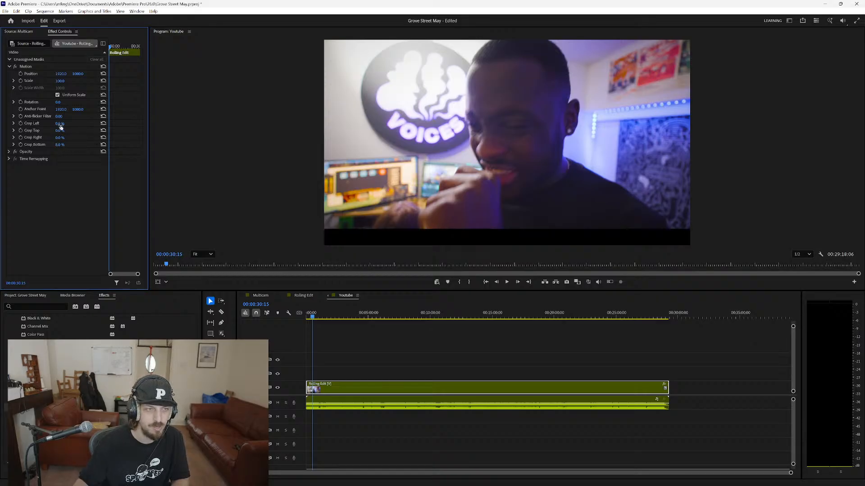
{"action": "left_click", "coordinate": [60, 130]}
{"action": "type", "text": "8"}
{"action": "key", "text": "Return"}
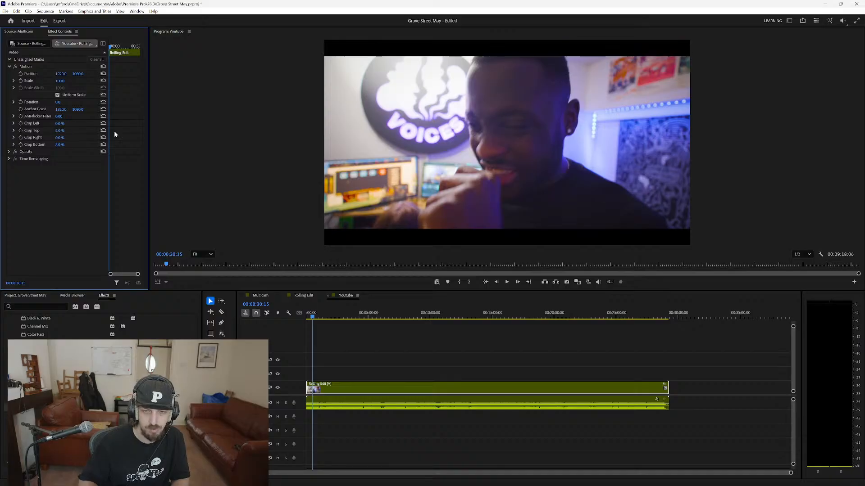
Play about a second of the Youtube sequence to check the letterboxed picture.
{"action": "left_click", "coordinate": [236, 148]}
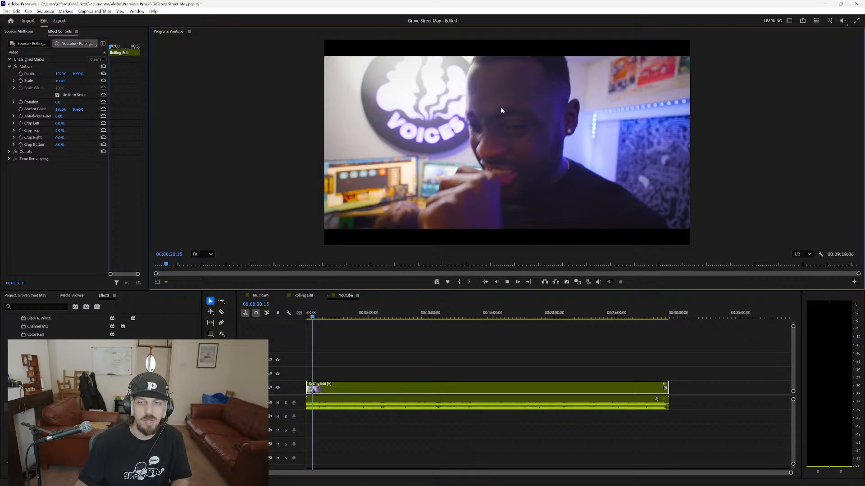
{"action": "key", "text": "space"}
{"action": "key", "text": "space"}
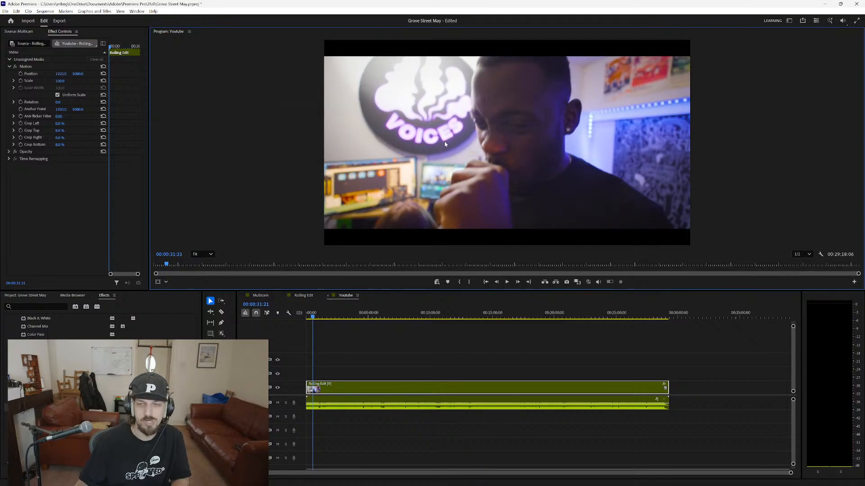
Create a new adjustment layer in the project with the default video settings.
{"action": "left_click", "coordinate": [67, 200]}
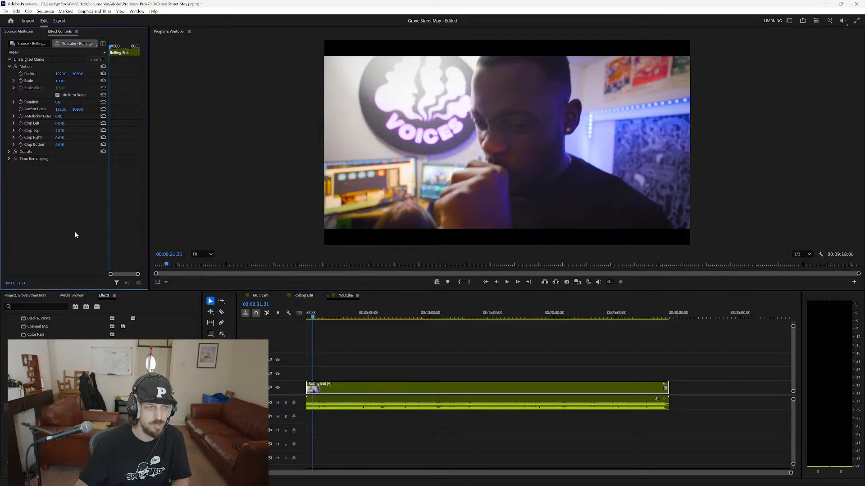
{"action": "scroll", "coordinate": [68, 383], "scroll_direction": "up", "scroll_amount": 2}
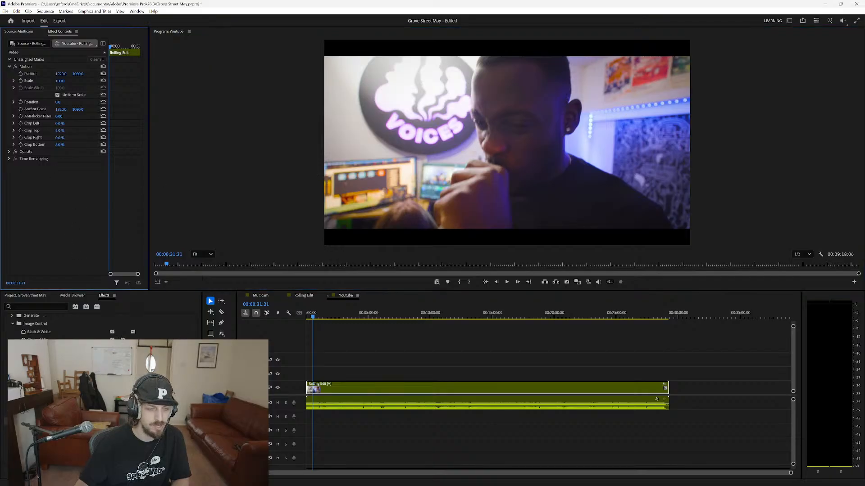
{"action": "left_click", "coordinate": [19, 296]}
{"action": "right_click", "coordinate": [93, 398]}
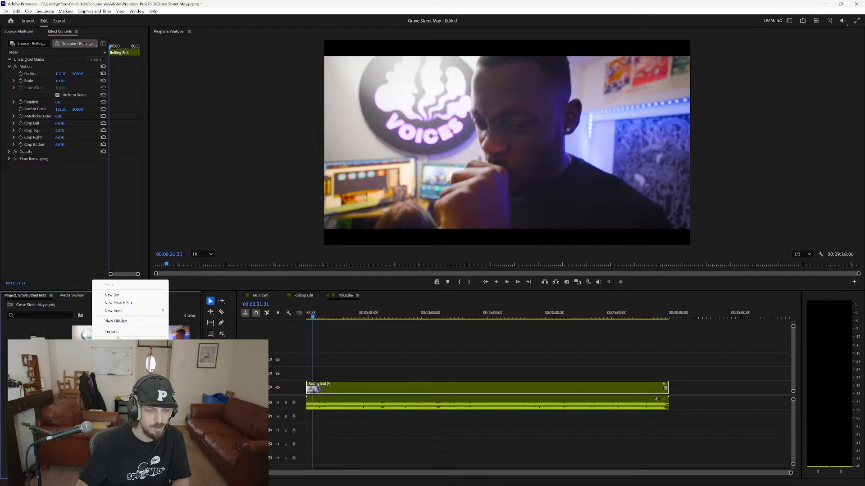
{"action": "mouse_move", "coordinate": [124, 312]}
{"action": "left_click", "coordinate": [208, 335]}
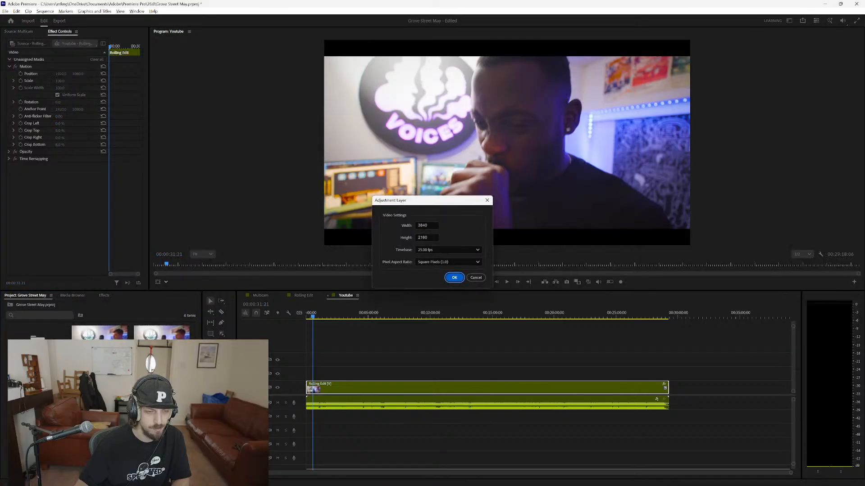
{"action": "left_click", "coordinate": [455, 280]}
Place the adjustment layer on the track above Rolling Edit, align it with the sequence start and trim its end to match the clip.
{"action": "left_click_drag", "start_coordinate": [99, 396], "coordinate": [314, 374]}
{"action": "left_click_drag", "start_coordinate": [314, 374], "coordinate": [693, 354]}
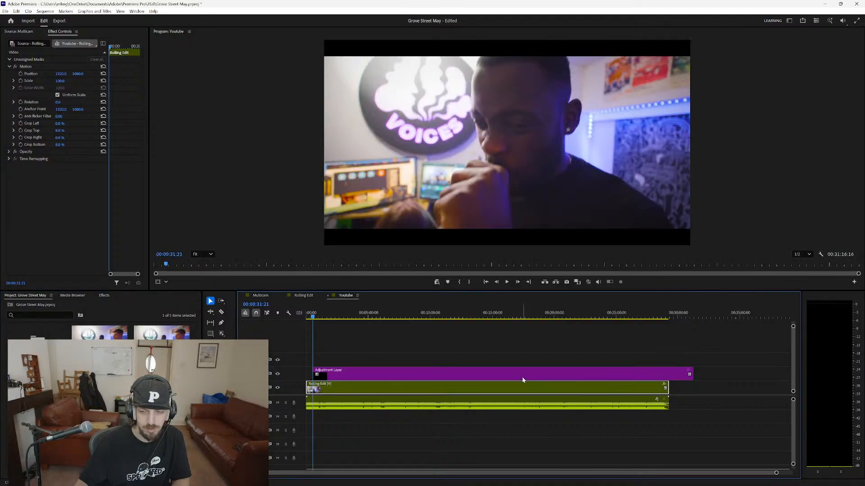
{"action": "left_click_drag", "start_coordinate": [518, 378], "coordinate": [490, 379]}
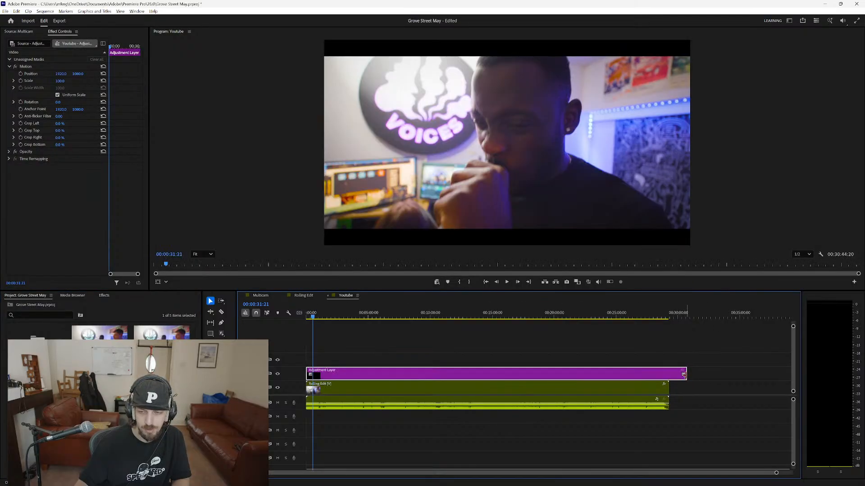
{"action": "left_click_drag", "start_coordinate": [683, 376], "coordinate": [668, 376]}
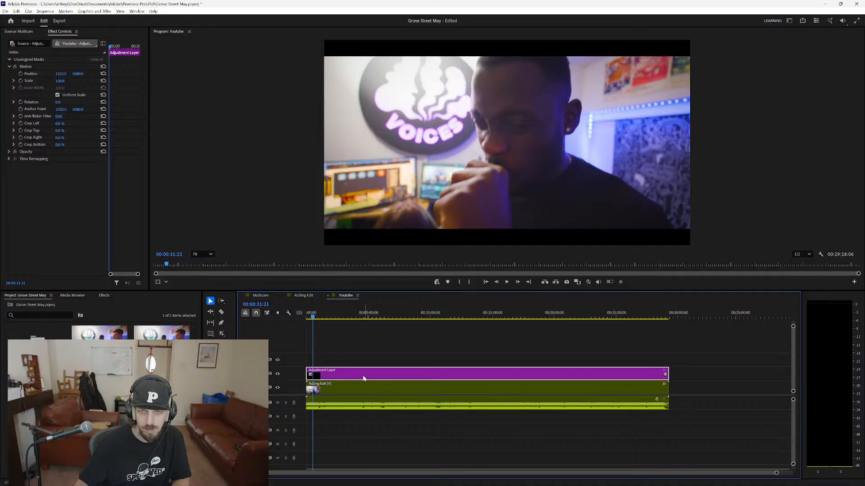
Reset the bottom and top crop of the Rolling Edit clip.
{"action": "left_click", "coordinate": [327, 390]}
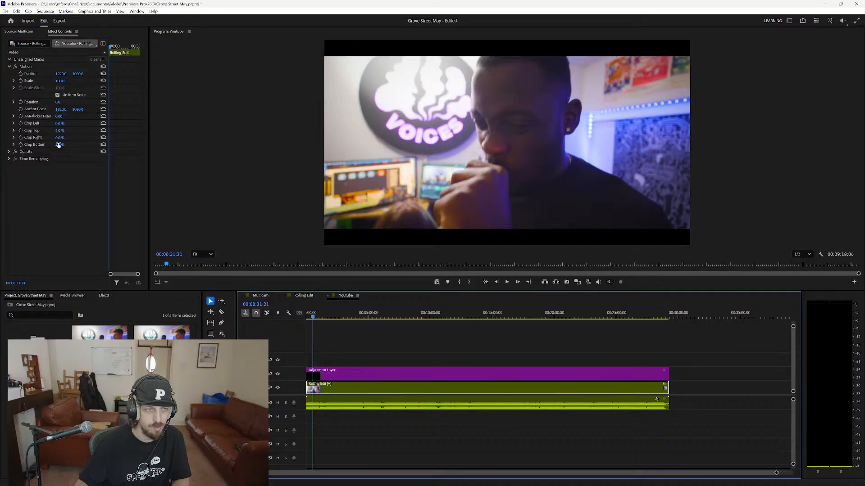
{"action": "left_click", "coordinate": [103, 144]}
{"action": "left_click", "coordinate": [103, 130]}
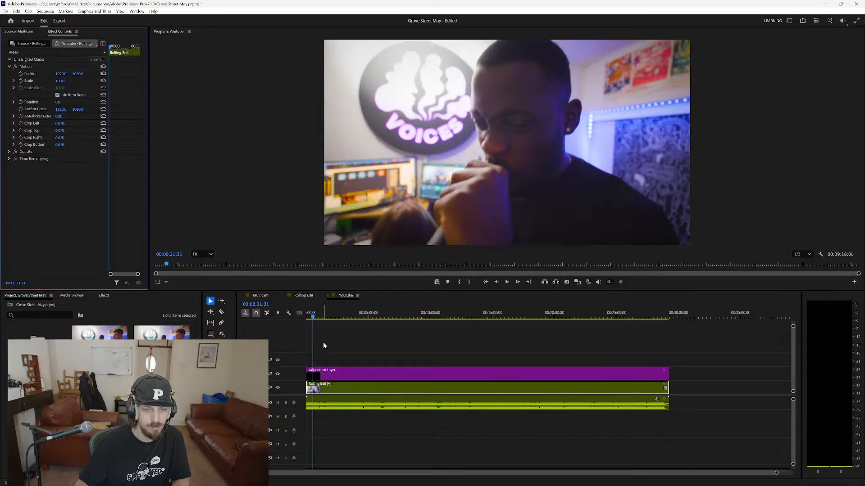
Crop the adjustment layer by 8% at both the bottom and the top to letterbox the sequence.
{"action": "left_click", "coordinate": [345, 374]}
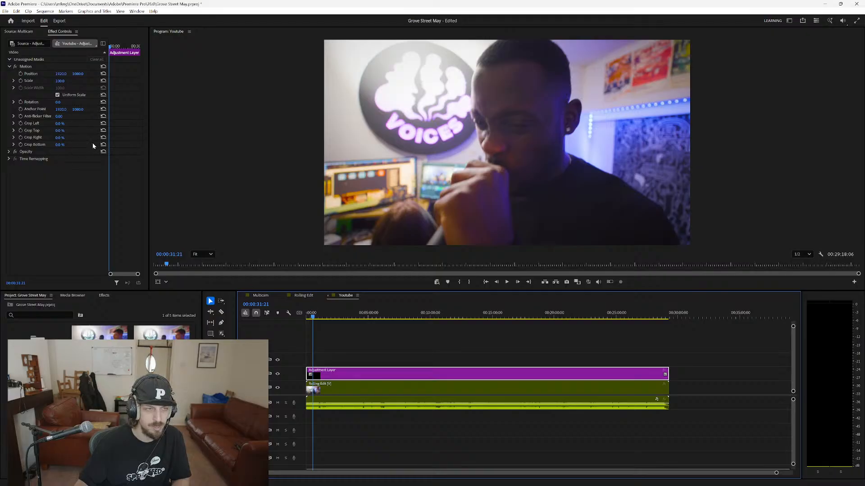
{"action": "left_click", "coordinate": [60, 144]}
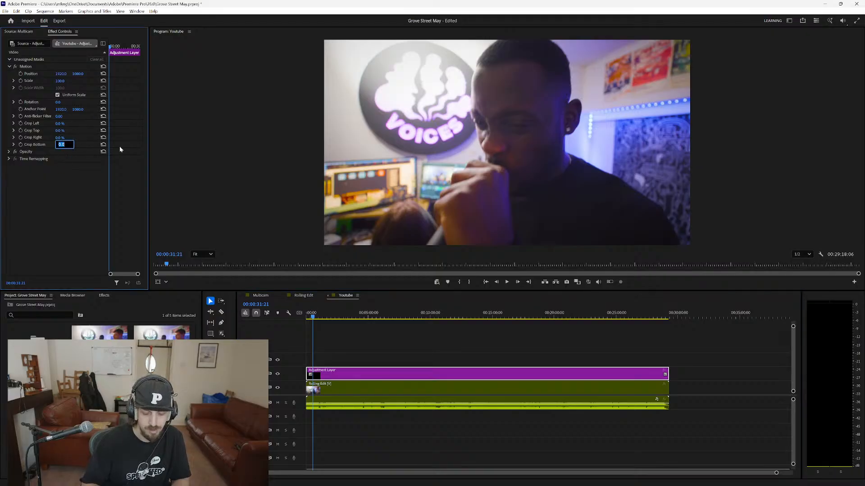
{"action": "type", "text": "8"}
{"action": "key", "text": "Return"}
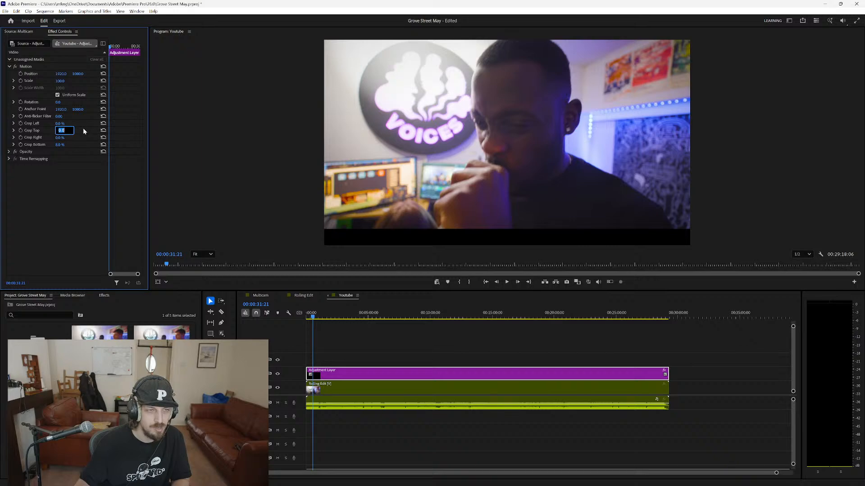
{"action": "type", "text": "8"}
{"action": "key", "text": "Return"}
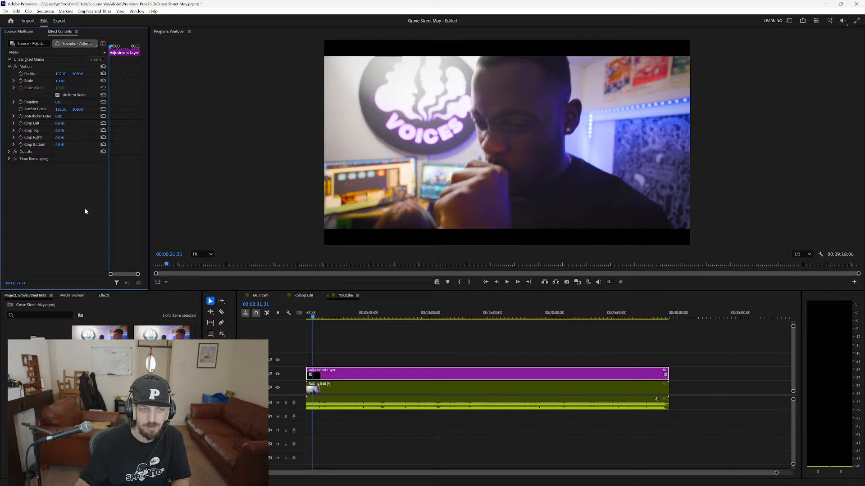
Shift the Rolling Edit clip down to a vertical position of about 1172 behind the letterbox and play the result.
{"action": "left_click", "coordinate": [322, 391]}
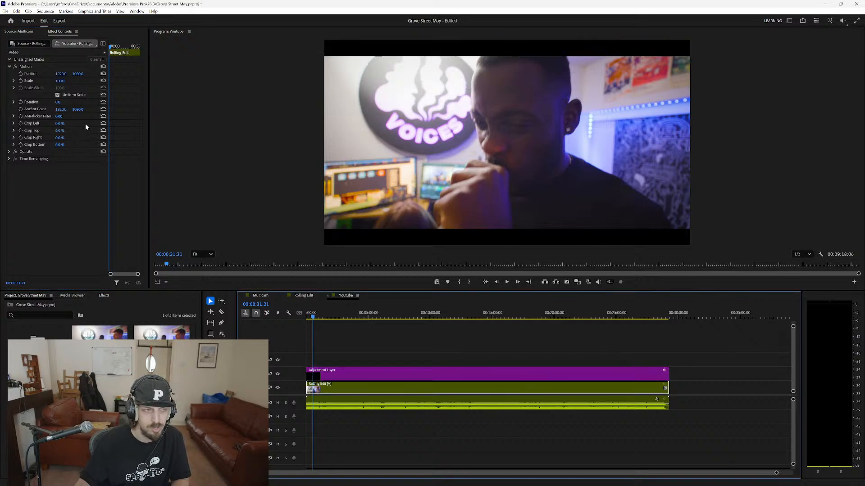
{"action": "left_click_drag", "start_coordinate": [77, 74], "coordinate": [99, 74]}
{"action": "left_click_drag", "start_coordinate": [78, 74], "coordinate": [74, 74]}
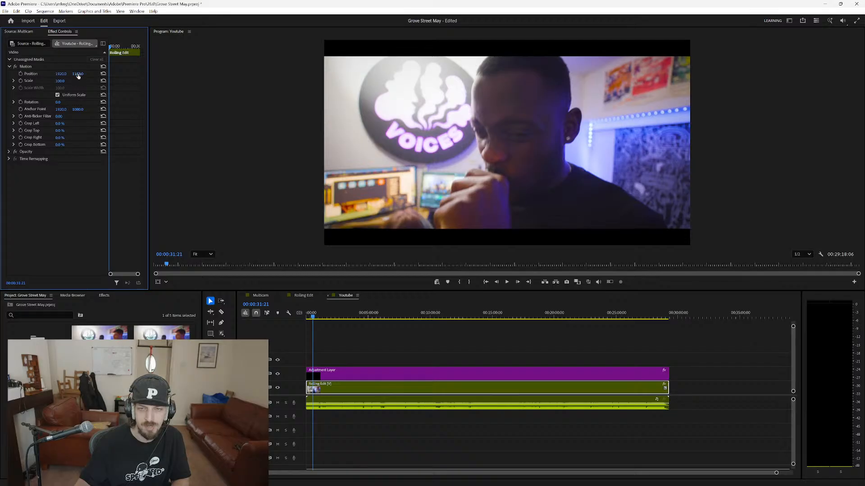
{"action": "key", "text": "space"}
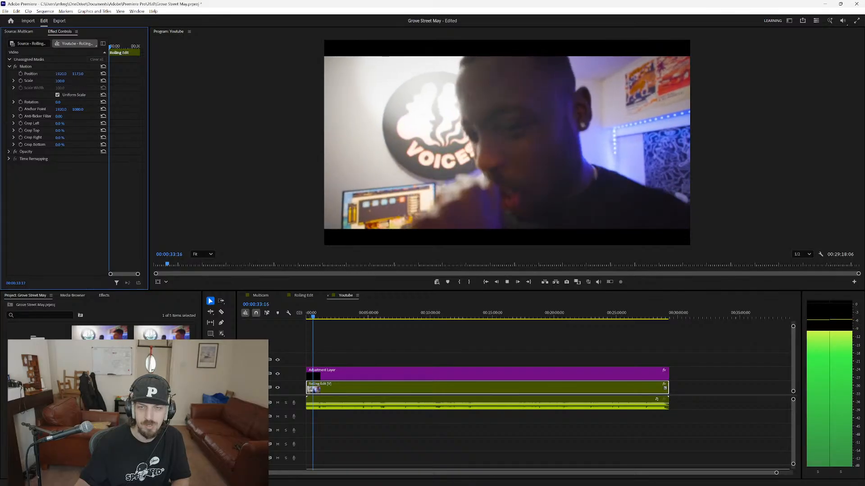
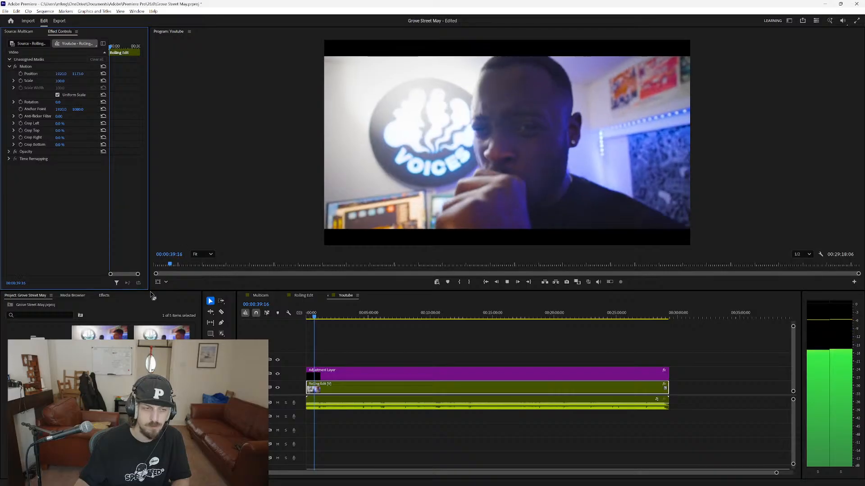
Stop playback and search for "skeen logo" in the Everything file search.
{"action": "key", "text": "space"}
{"action": "left_click", "coordinate": [158, 387]}
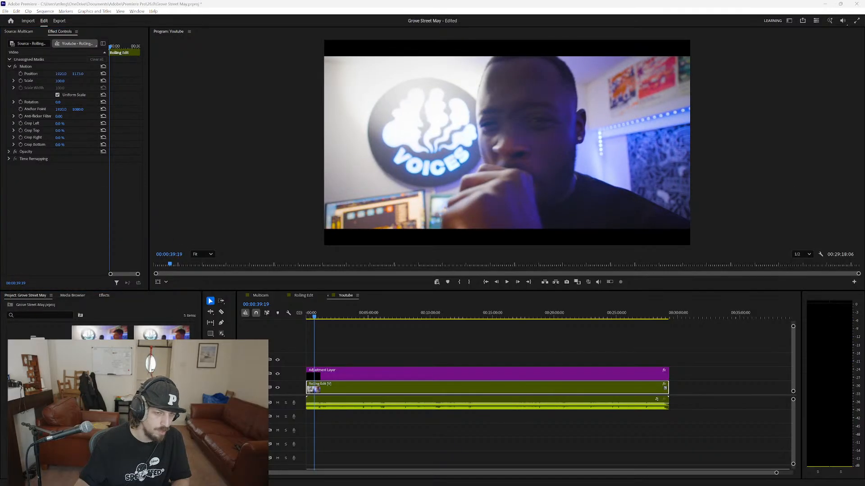
{"action": "key", "text": "Return"}
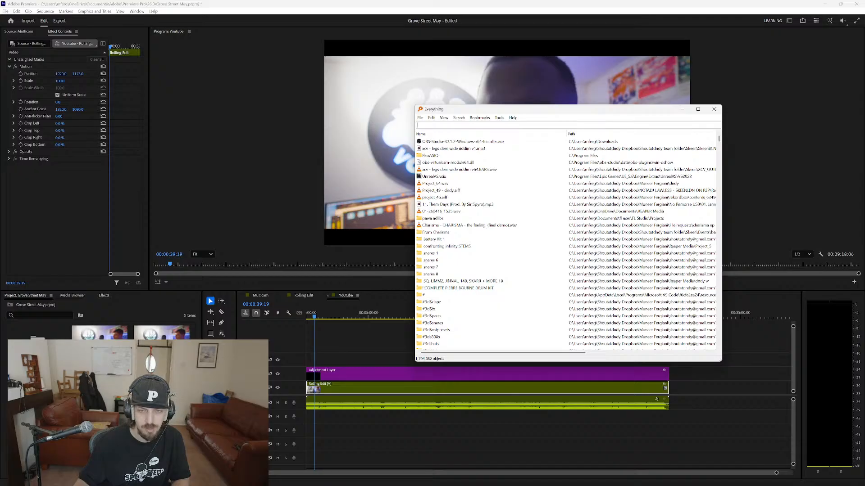
{"action": "type", "text": "skeen"}
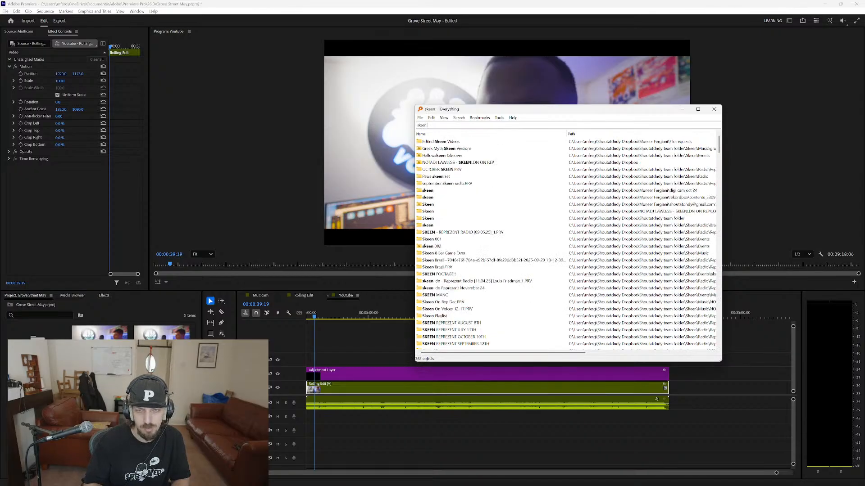
{"action": "type", "text": " logo"}
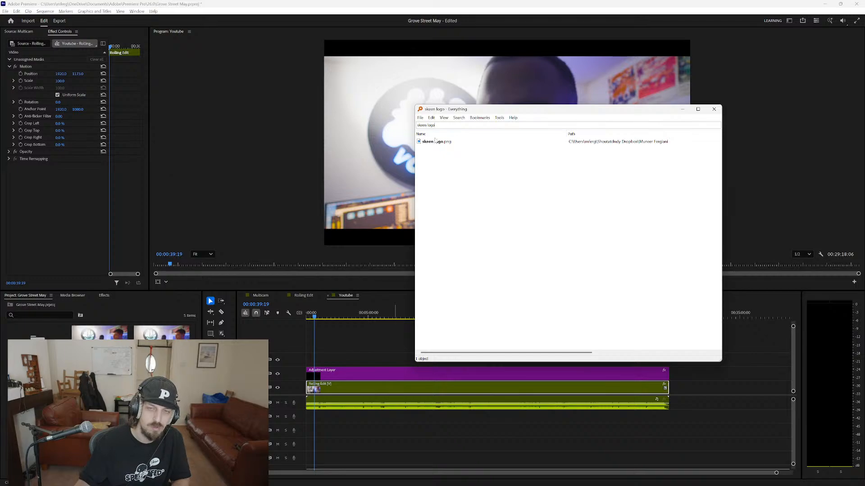
Try skeen logo.png on the track above the adjustment layer at the start of the sequence, and remove the clip.
{"action": "left_click_drag", "start_coordinate": [435, 141], "coordinate": [318, 327]}
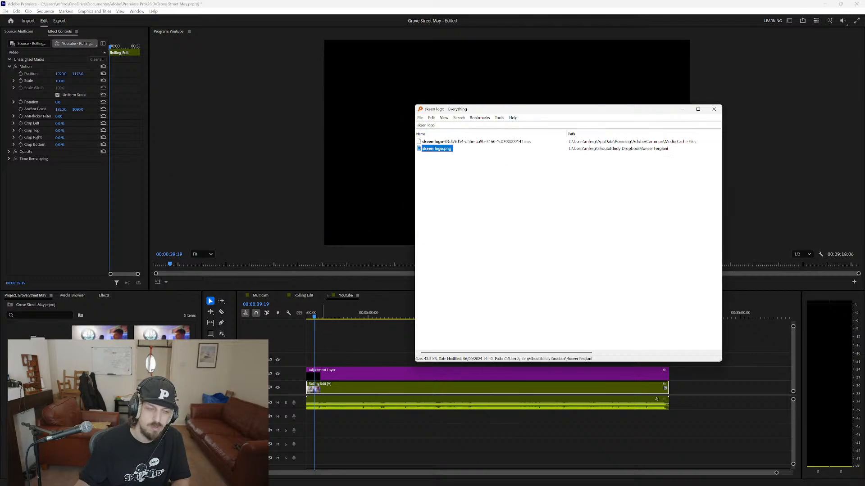
{"action": "left_click", "coordinate": [122, 443]}
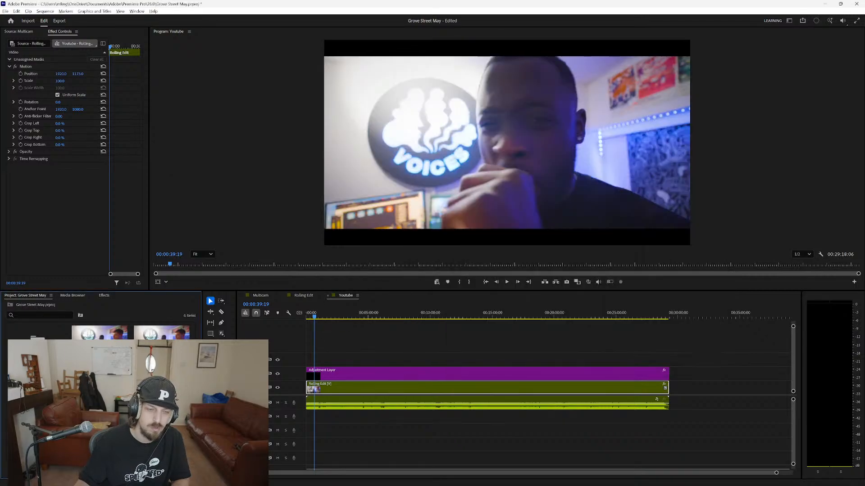
{"action": "left_click_drag", "start_coordinate": [310, 368], "coordinate": [342, 360]}
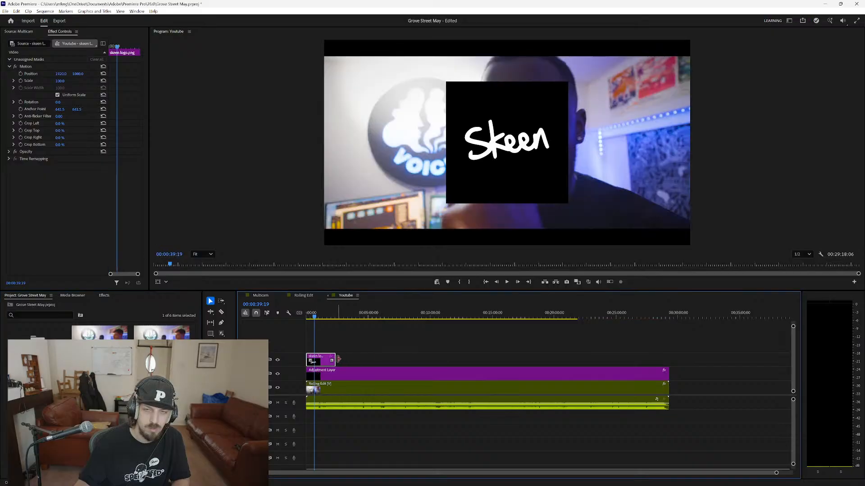
{"action": "key", "text": "Delete"}
Switch back to Everything and search for "skeen trans" to find a transparent version of the logo.
{"action": "key", "text": "alt+Tab"}
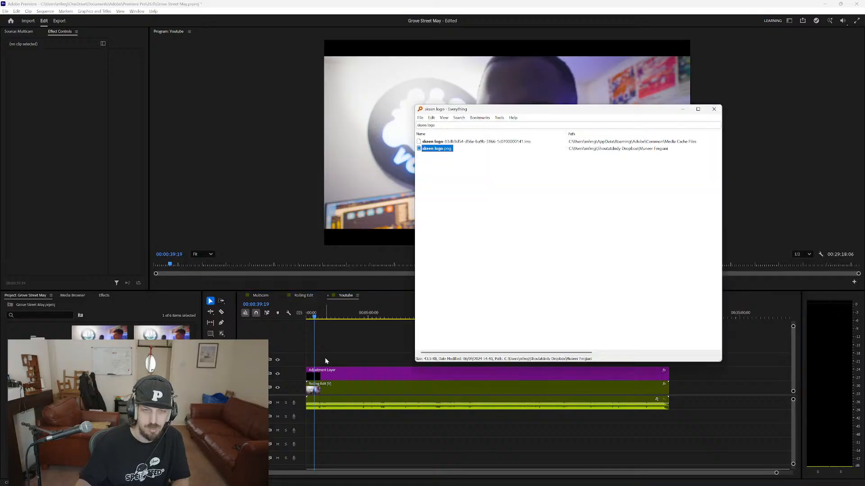
{"action": "left_click", "coordinate": [459, 126]}
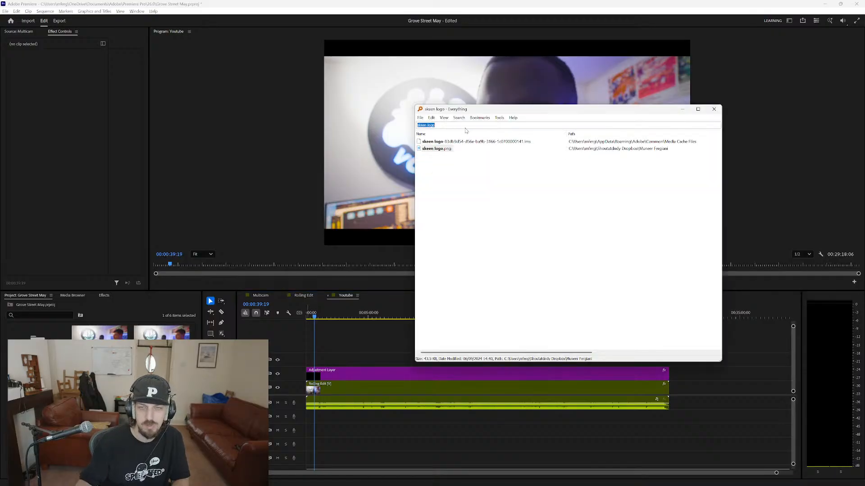
{"action": "type", "text": "skeen ra"}
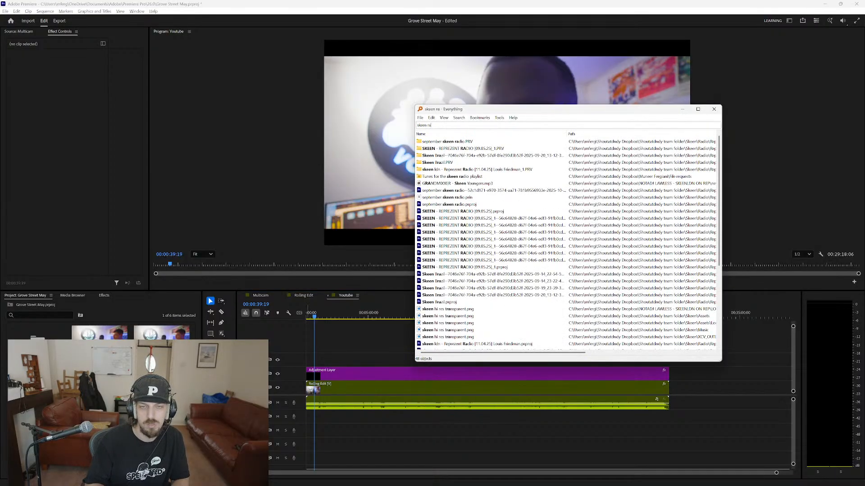
{"action": "key", "text": "BackSpace"}
{"action": "key", "text": "BackSpace"}
{"action": "type", "text": "trans"}
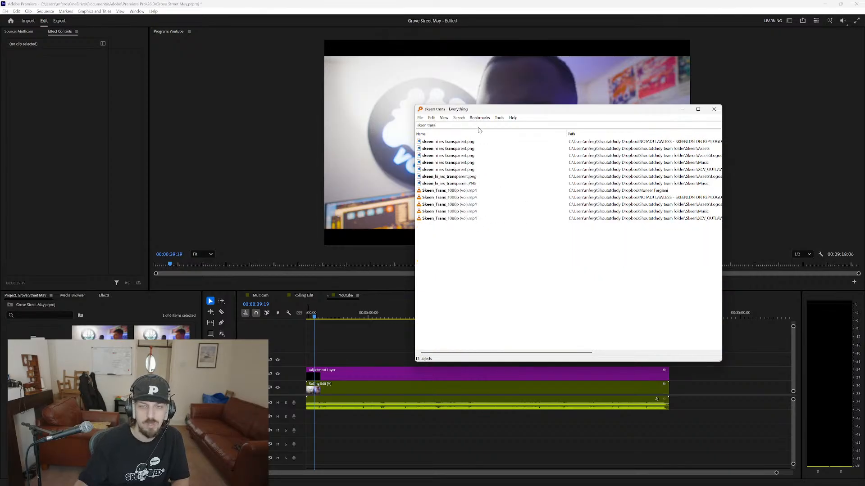
Import skeen hi res transparent.png, place it above the adjustment layer and extend it over the whole sequence.
{"action": "left_click", "coordinate": [460, 149]}
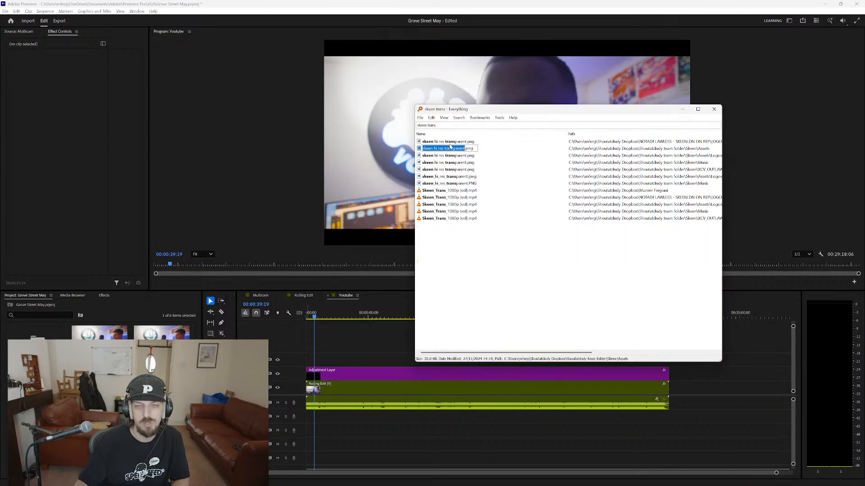
{"action": "left_click_drag", "start_coordinate": [451, 143], "coordinate": [103, 424]}
{"action": "left_click_drag", "start_coordinate": [37, 432], "coordinate": [327, 360]}
{"action": "left_click_drag", "start_coordinate": [431, 360], "coordinate": [668, 359]}
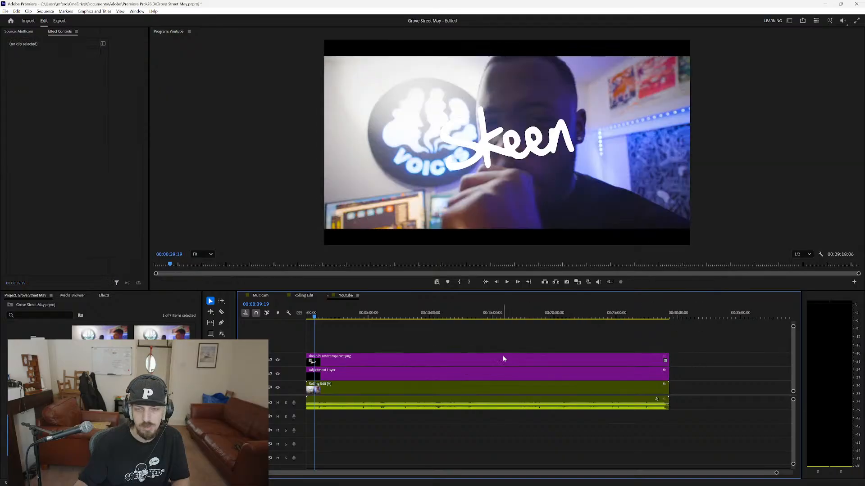
Set the scale of the transparent Skeen logo clip to 15.
{"action": "left_click", "coordinate": [60, 81]}
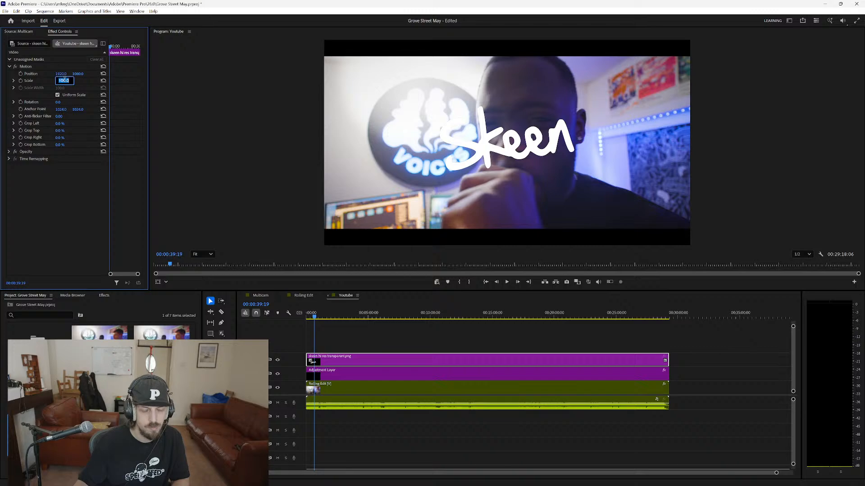
{"action": "type", "text": "10"}
{"action": "key", "text": "Return"}
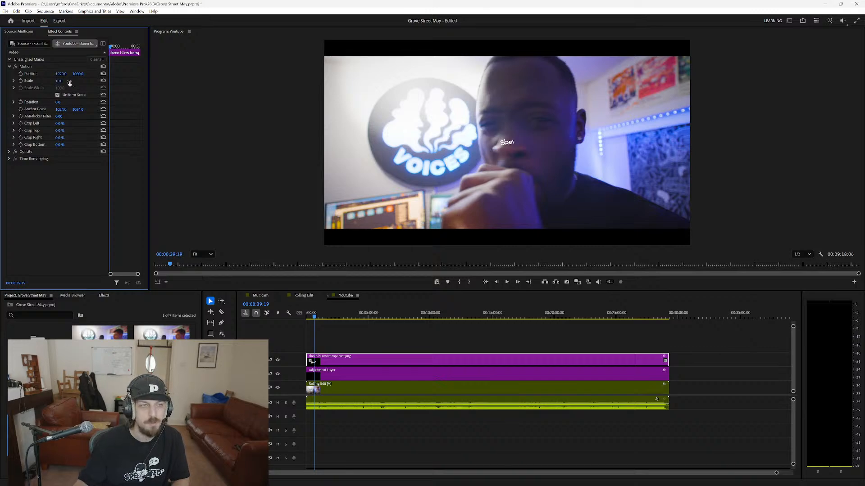
{"action": "key", "text": "Return"}
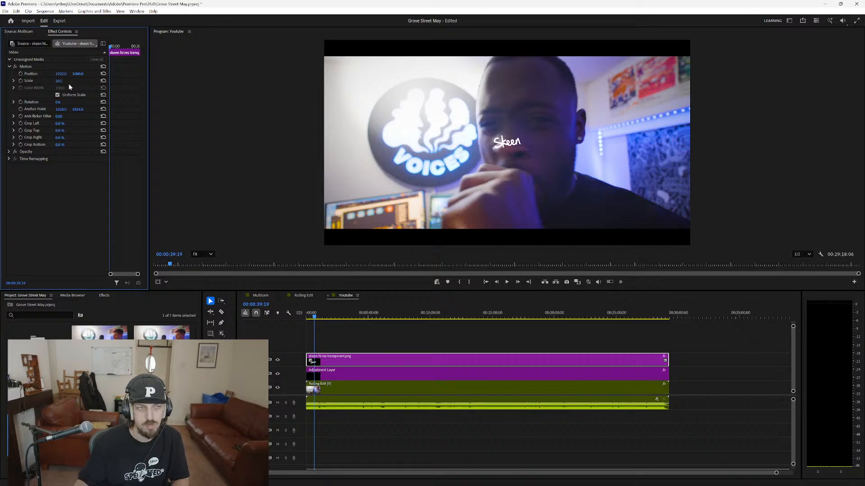
{"action": "left_click", "coordinate": [61, 81]}
{"action": "type", "text": "15"}
{"action": "key", "text": "Return"}
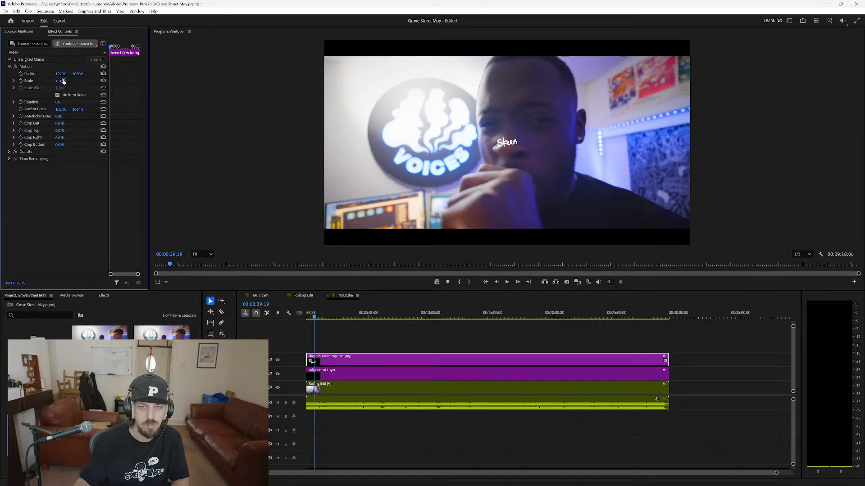
Move the Skeen logo down to the lower edge of the footage, at a vertical position of about 1932.
{"action": "left_click_drag", "start_coordinate": [76, 76], "coordinate": [126, 77]}
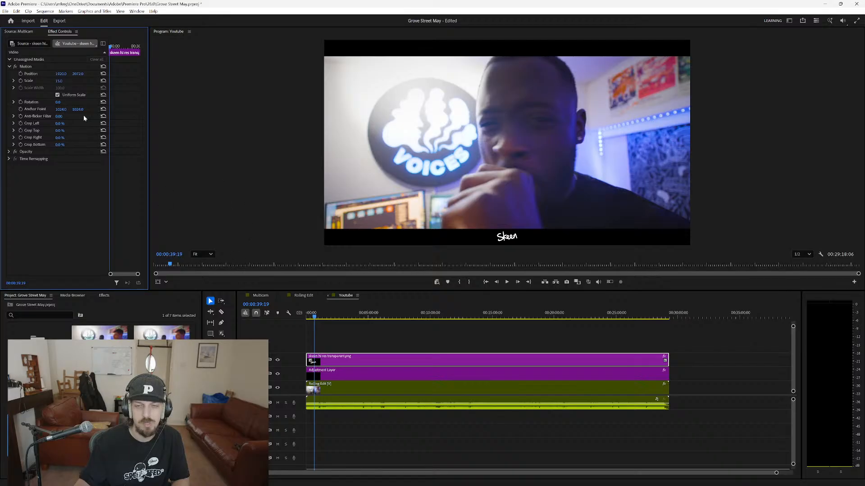
{"action": "left_click_drag", "start_coordinate": [126, 77], "coordinate": [122, 77]}
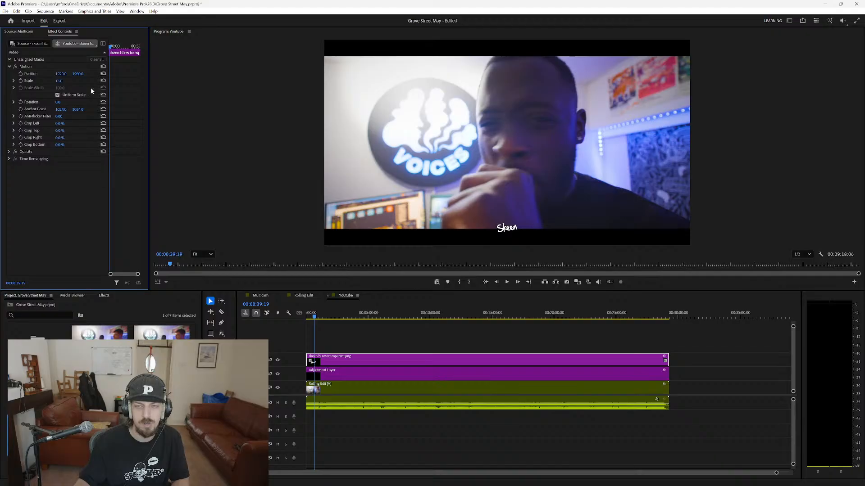
{"action": "left_click_drag", "start_coordinate": [79, 74], "coordinate": [75, 74]}
{"action": "left_click", "coordinate": [212, 191]}
Switch to Everything and search for "dndy logo".
{"action": "key", "text": "alt+Tab"}
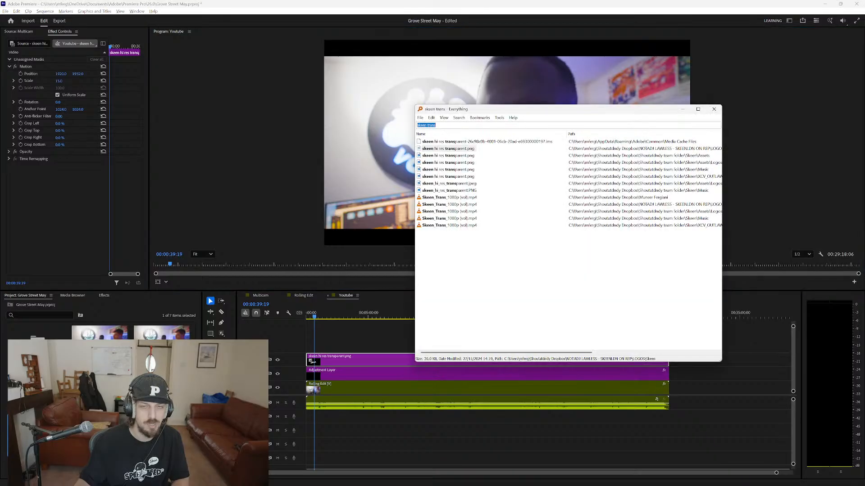
{"action": "type", "text": "dj"}
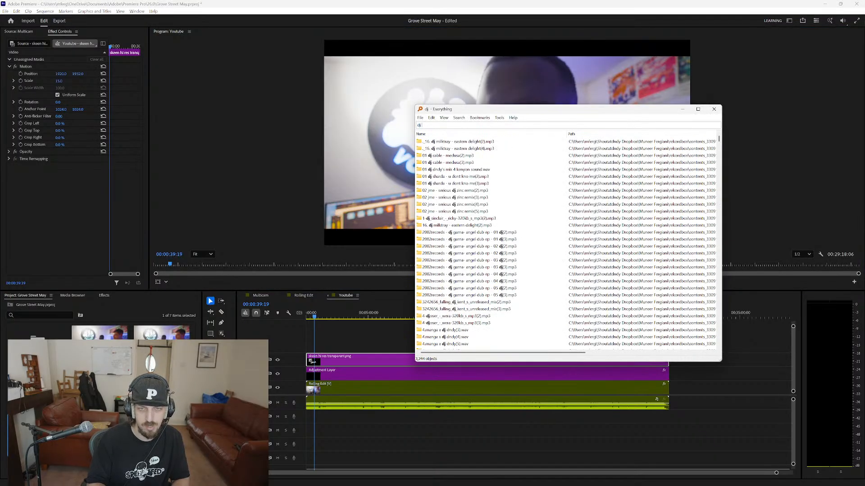
{"action": "type", "text": " dndy logo"}
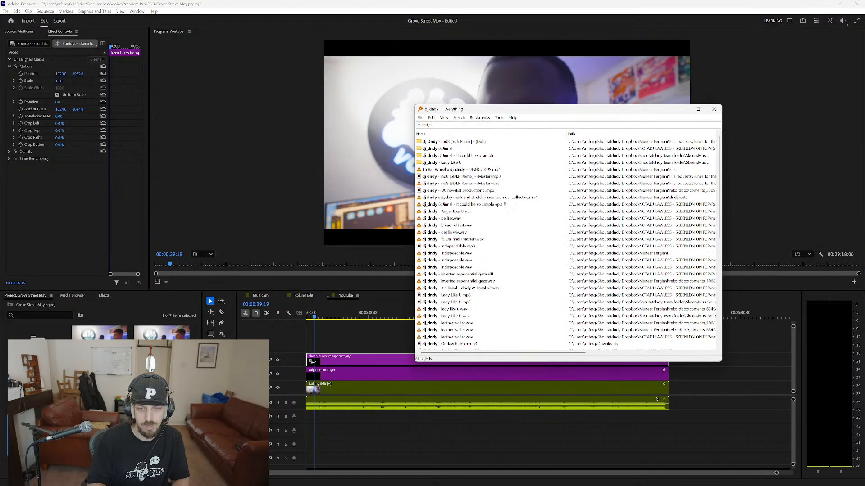
{"action": "key", "text": "BackSpace"}
{"action": "key", "text": "BackSpace"}
{"action": "key", "text": "BackSpace"}
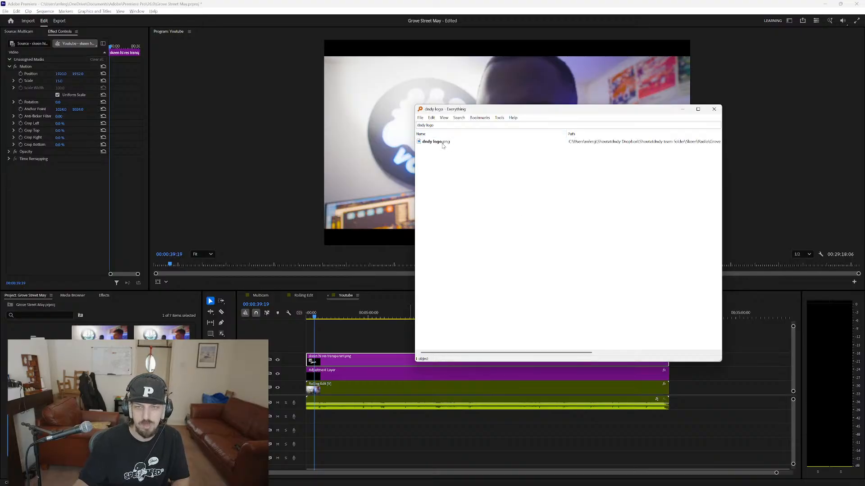
Import dndy logo.png, place it on the track above the Skeen logo and extend it to the end of the sequence.
{"action": "left_click_drag", "start_coordinate": [443, 146], "coordinate": [345, 405]}
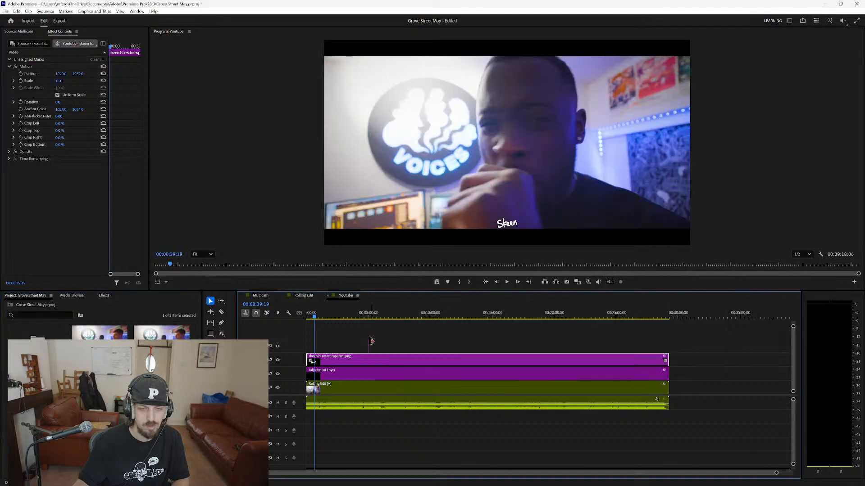
{"action": "left_click_drag", "start_coordinate": [376, 345], "coordinate": [666, 334]}
{"action": "left_click_drag", "start_coordinate": [418, 345], "coordinate": [356, 345]}
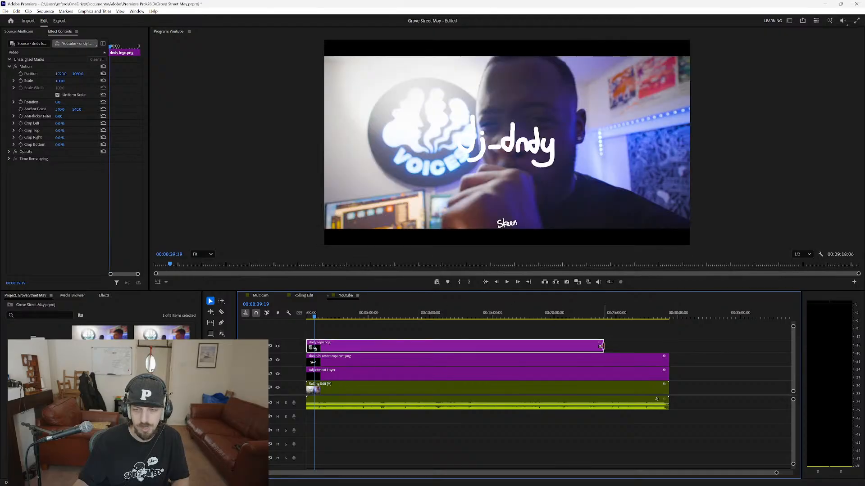
{"action": "left_click_drag", "start_coordinate": [600, 346], "coordinate": [667, 346]}
Set the scale of the dndy logo clip to 25.
{"action": "left_click", "coordinate": [72, 170]}
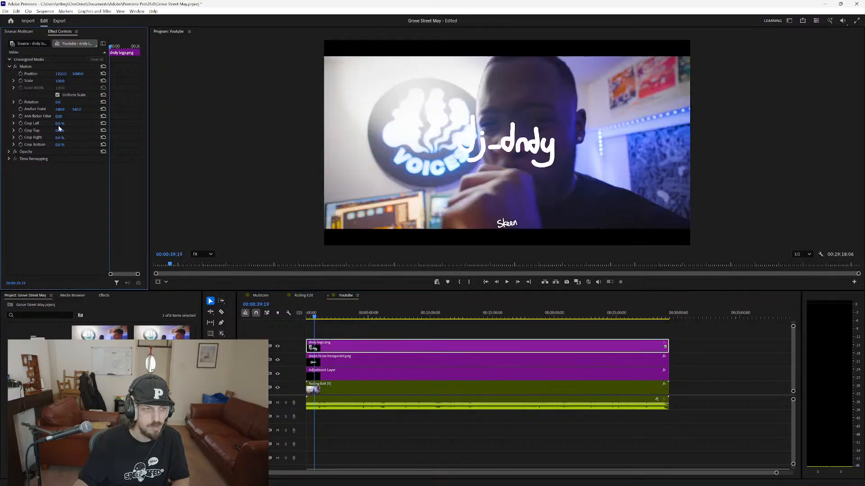
{"action": "left_click", "coordinate": [62, 81]}
{"action": "type", "text": "10"}
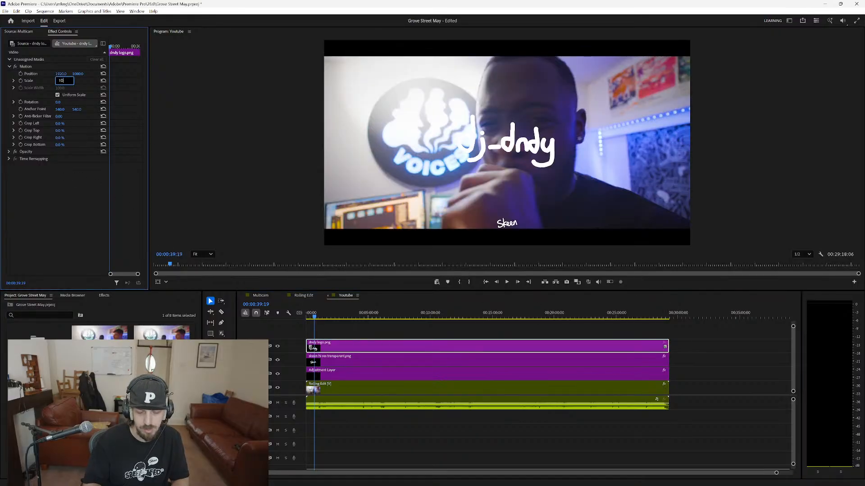
{"action": "key", "text": "Return"}
{"action": "left_click", "coordinate": [63, 80]}
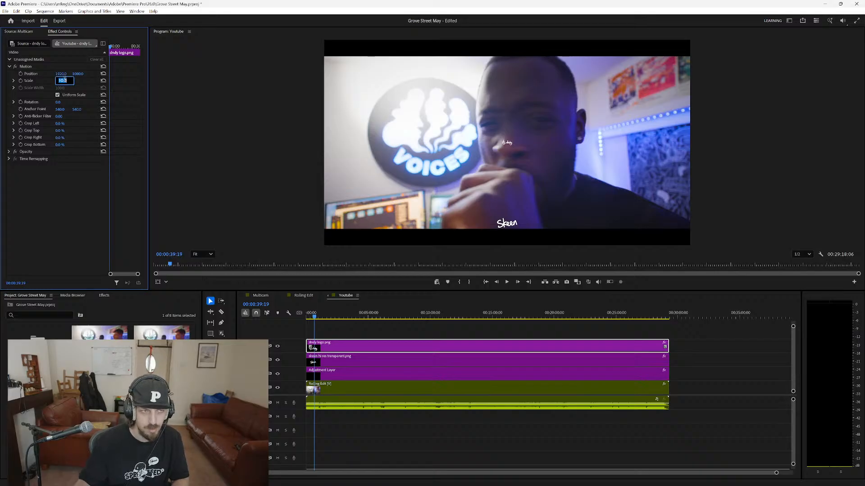
{"action": "type", "text": "15"}
{"action": "key", "text": "Return"}
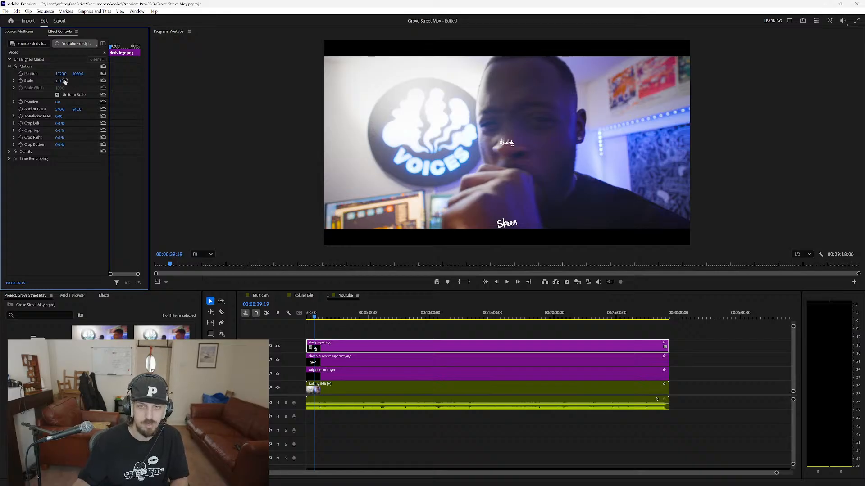
{"action": "left_click", "coordinate": [63, 81]}
{"action": "type", "text": "20"}
{"action": "key", "text": "Return"}
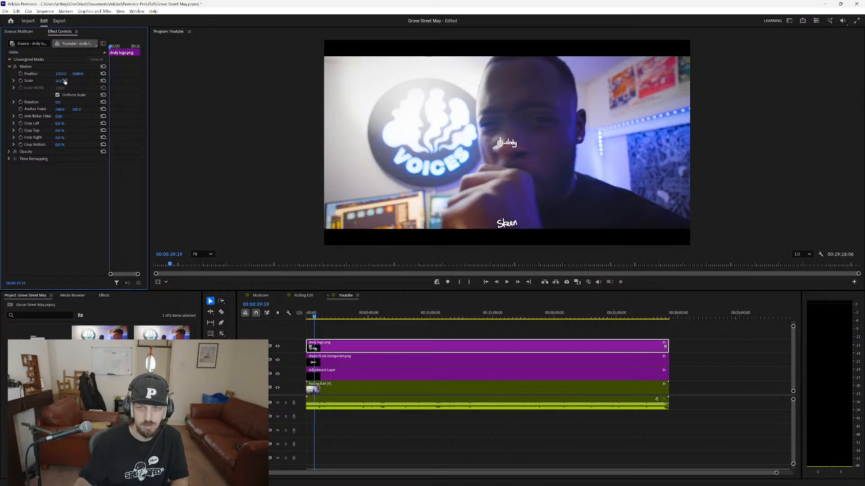
{"action": "left_click", "coordinate": [63, 81]}
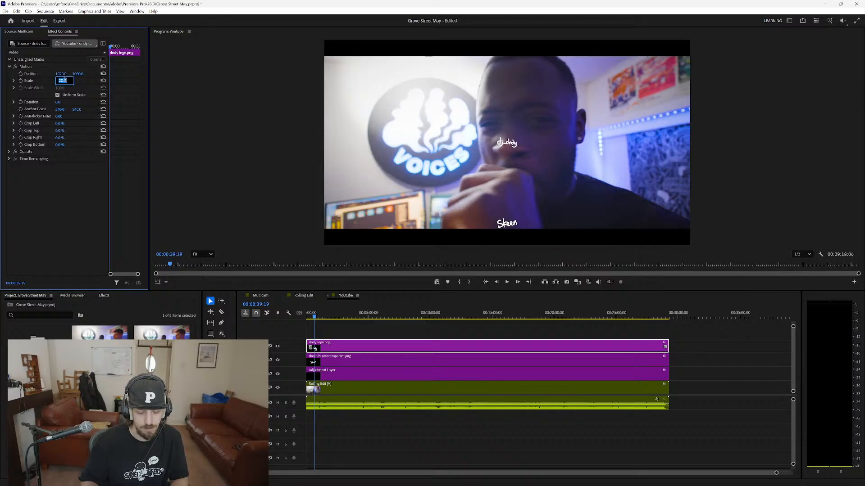
{"action": "key", "text": "Return"}
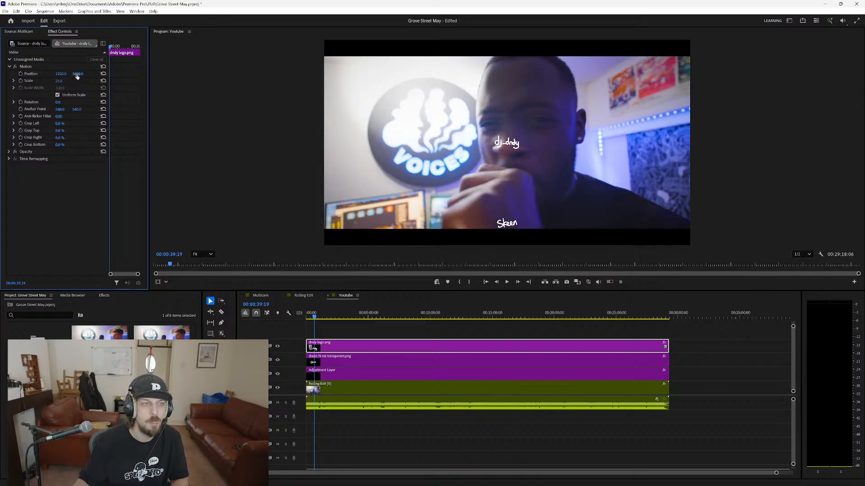
Raise the dndy logo to a vertical position of about 144, by the upper black bar, and play back the sequence.
{"action": "left_click_drag", "start_coordinate": [77, 76], "coordinate": [30, 76]}
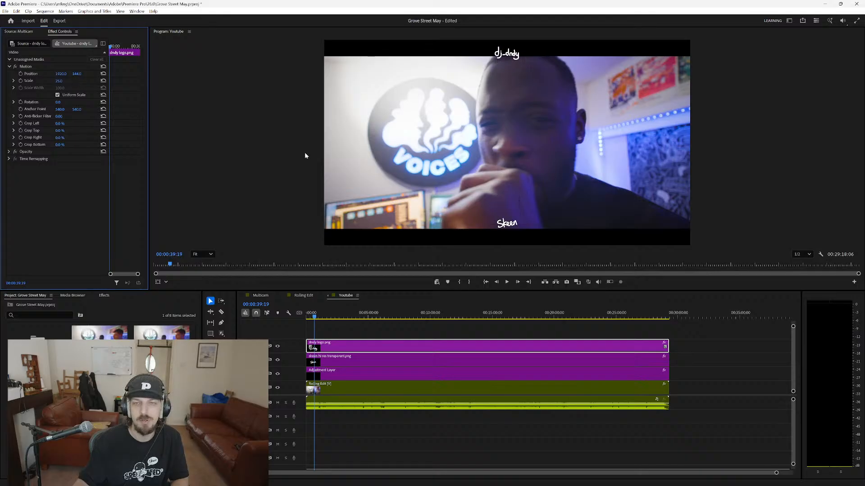
{"action": "left_click", "coordinate": [258, 178]}
{"action": "key", "text": "space"}
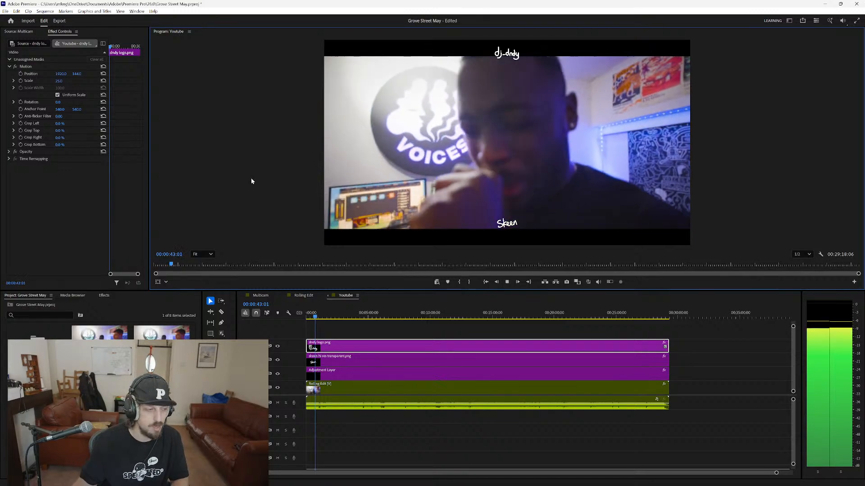
Delete the transparent Skeen logo clip from the timeline.
{"action": "left_click", "coordinate": [371, 360]}
{"action": "key", "text": "Delete"}
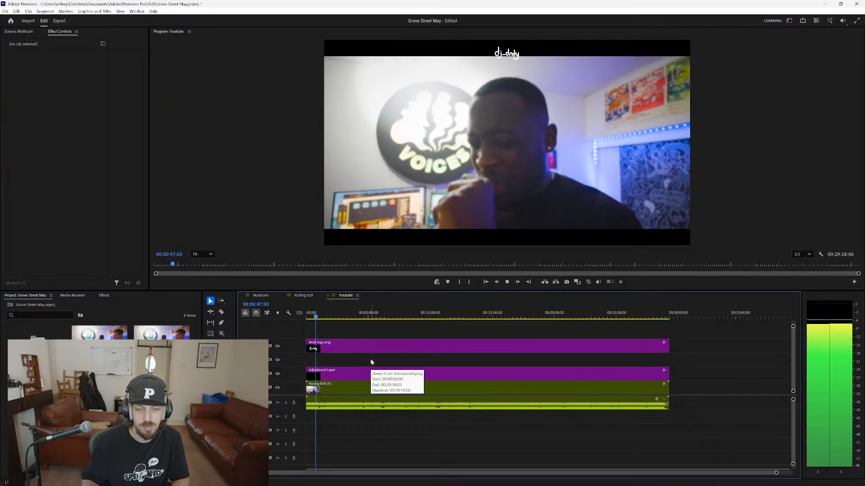
Lower the dndy logo to a vertical position of about 1950, by the lower black bar, and play back from the sequence start.
{"action": "left_click", "coordinate": [371, 346]}
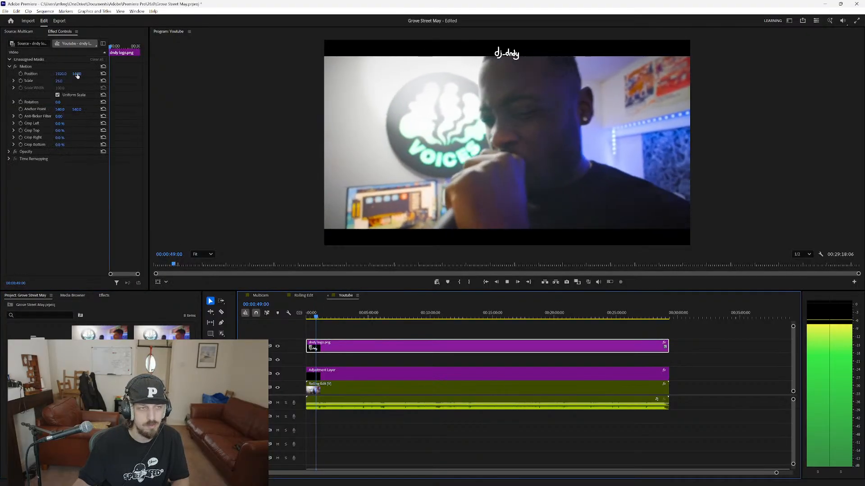
{"action": "left_click_drag", "start_coordinate": [77, 76], "coordinate": [326, 76]}
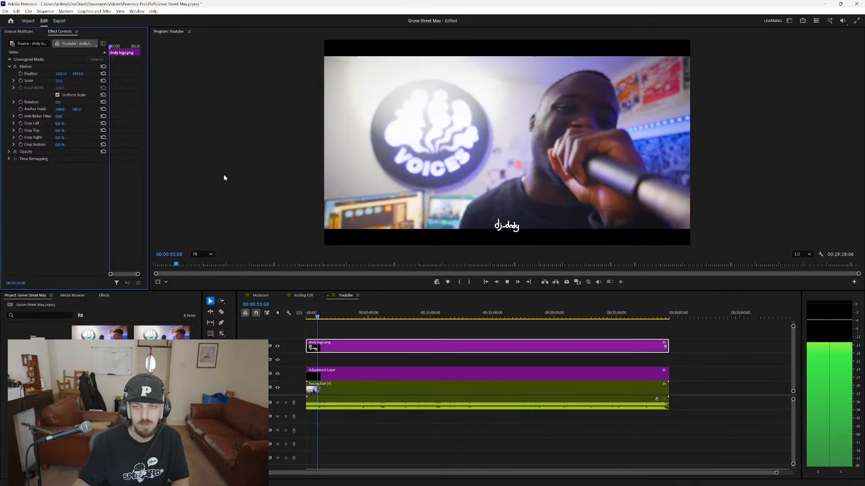
{"action": "left_click", "coordinate": [318, 317]}
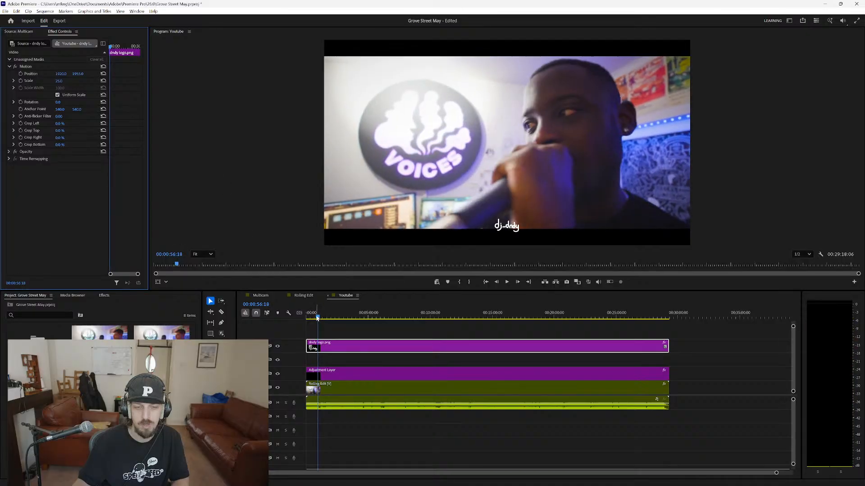
{"action": "left_click_drag", "start_coordinate": [318, 317], "coordinate": [279, 321]}
{"action": "key", "text": "space"}
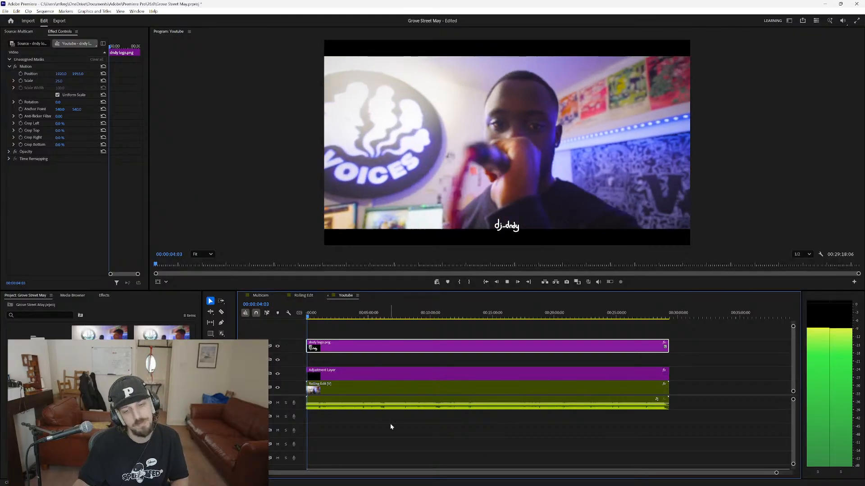
{"action": "key", "text": "space"}
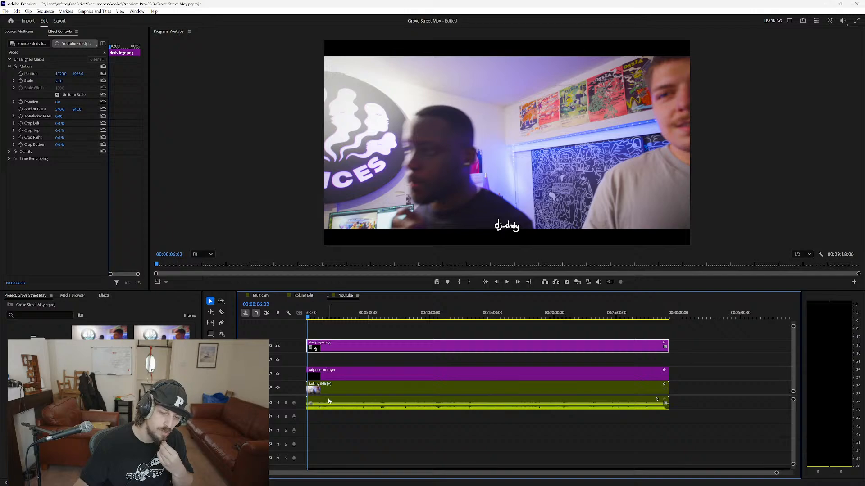
Open the Rolling Edit sequence.
{"action": "left_click", "coordinate": [343, 446]}
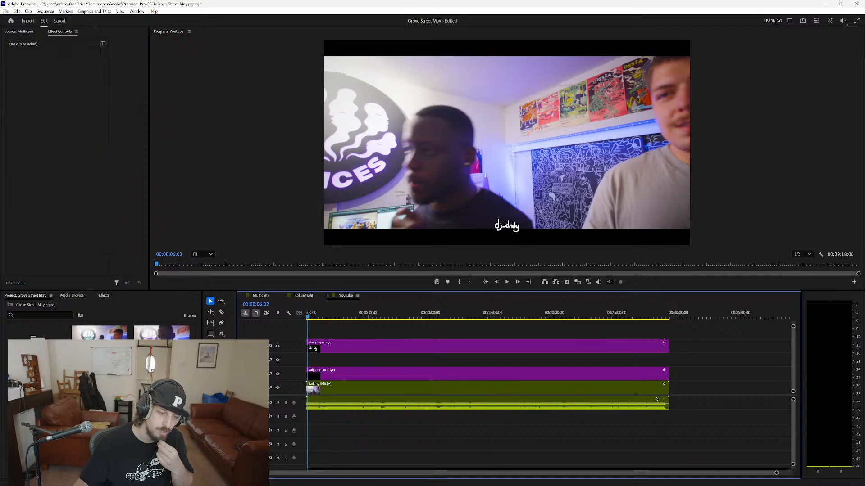
{"action": "left_click", "coordinate": [100, 338]}
{"action": "left_click", "coordinate": [162, 339]}
{"action": "double_click", "coordinate": [162, 339]}
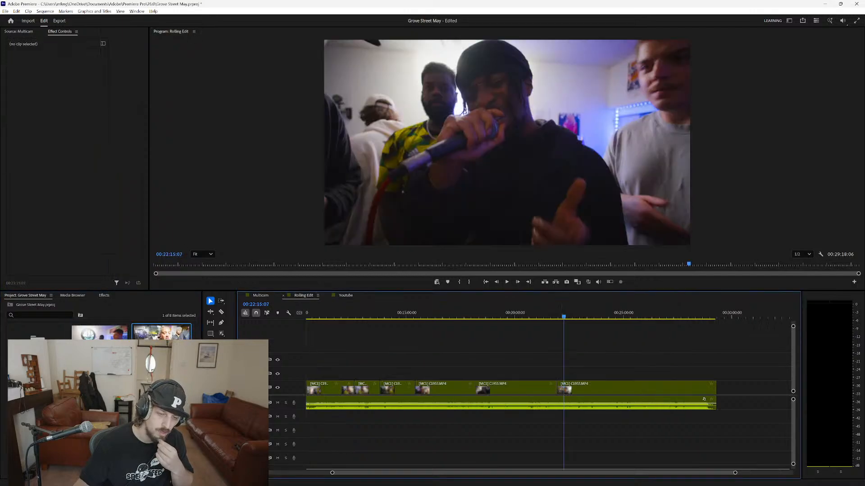
Try to shift all the clips in the Rolling Edit sequence slightly towards its end, and undo the move.
{"action": "left_click_drag", "start_coordinate": [607, 359], "coordinate": [327, 429]}
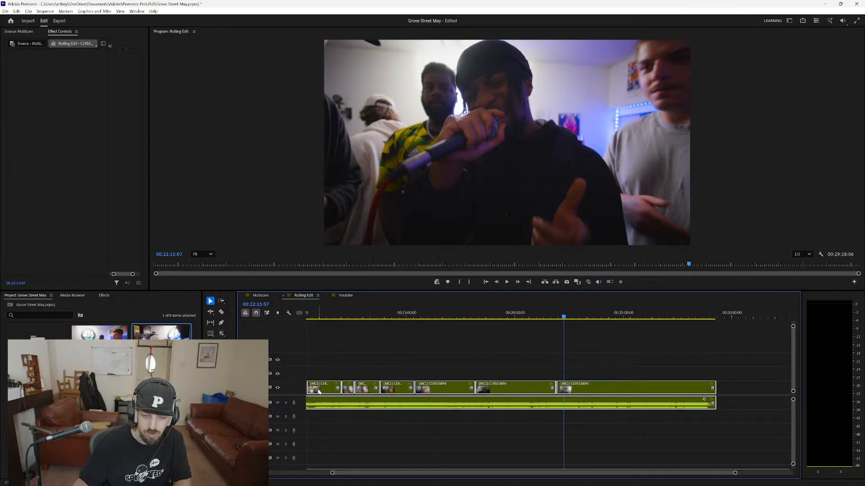
{"action": "left_click_drag", "start_coordinate": [323, 390], "coordinate": [329, 392]}
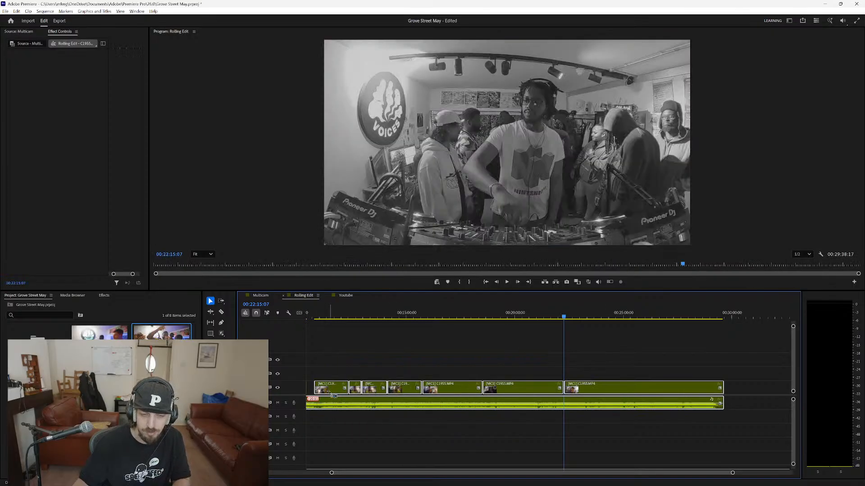
{"action": "key", "text": "ctrl+z"}
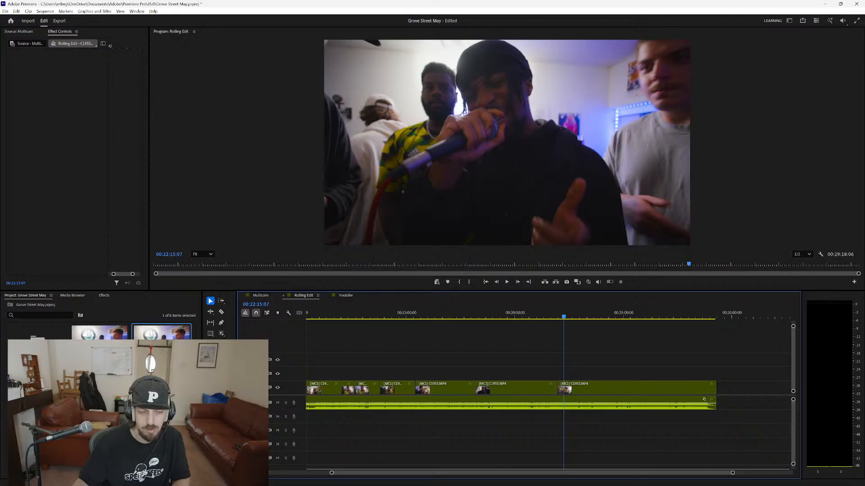
Cut the audio at the end of the clip just before 00:12:00 and copy that clip with its audio.
{"action": "left_click_drag", "start_coordinate": [317, 364], "coordinate": [309, 408]}
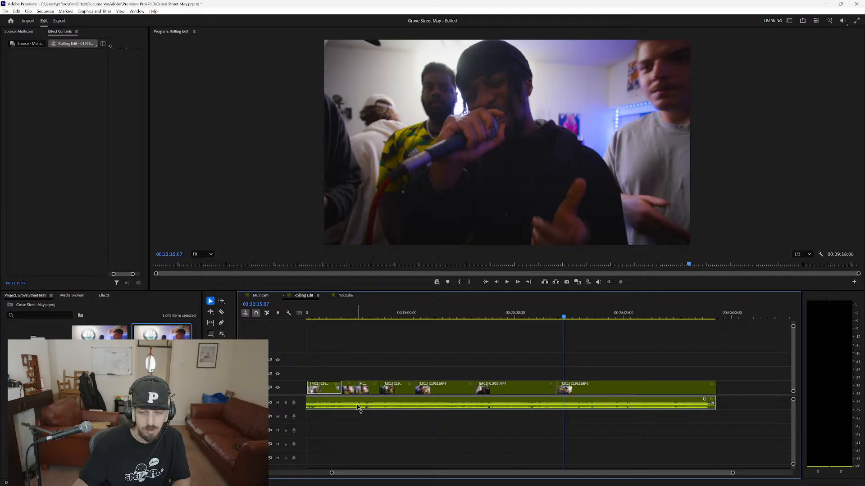
{"action": "key", "text": "c"}
{"action": "left_click", "coordinate": [342, 404]}
{"action": "key", "text": "v"}
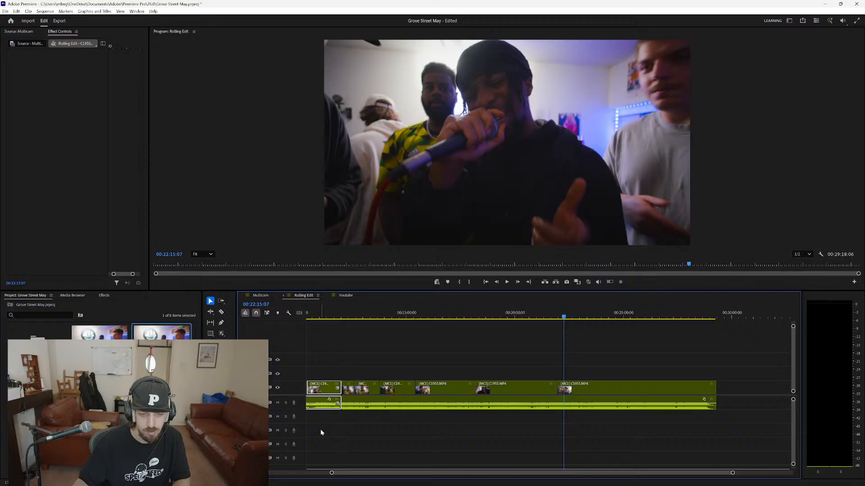
{"action": "left_click_drag", "start_coordinate": [320, 430], "coordinate": [310, 387]}
{"action": "left_click", "coordinate": [38, 390]}
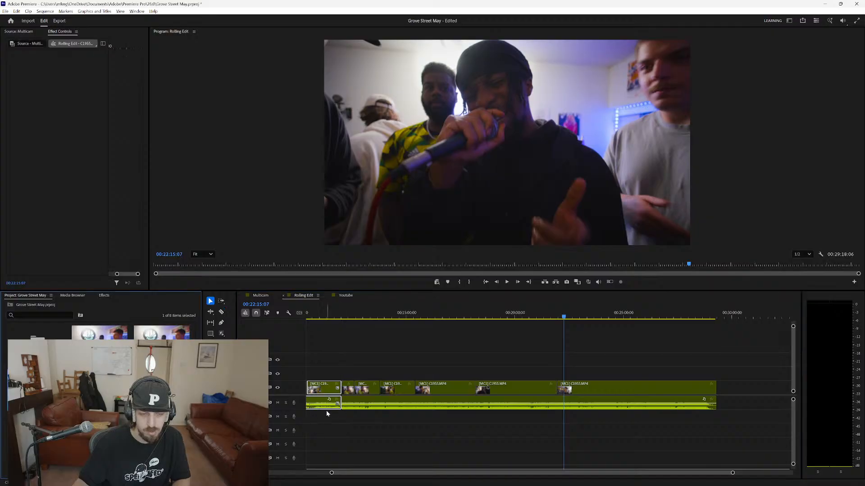
In the Youtube sequence, shift all clips together about 26 minutes to the right, leaving a gap at the start.
{"action": "left_click", "coordinate": [346, 295]}
{"action": "key", "text": "a"}
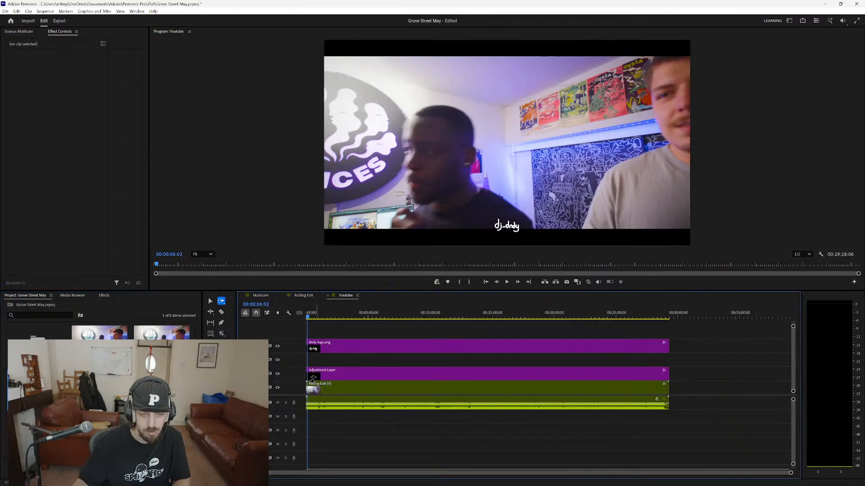
{"action": "left_click_drag", "start_coordinate": [317, 381], "coordinate": [355, 381]}
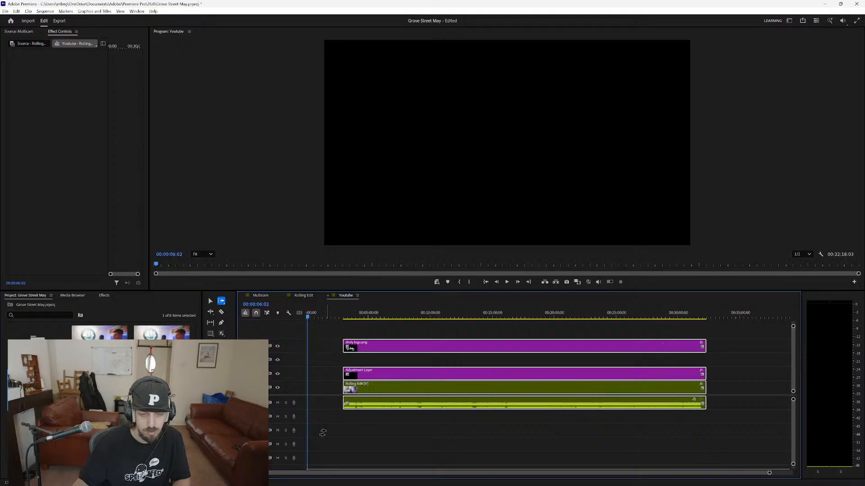
{"action": "left_click", "coordinate": [321, 431]}
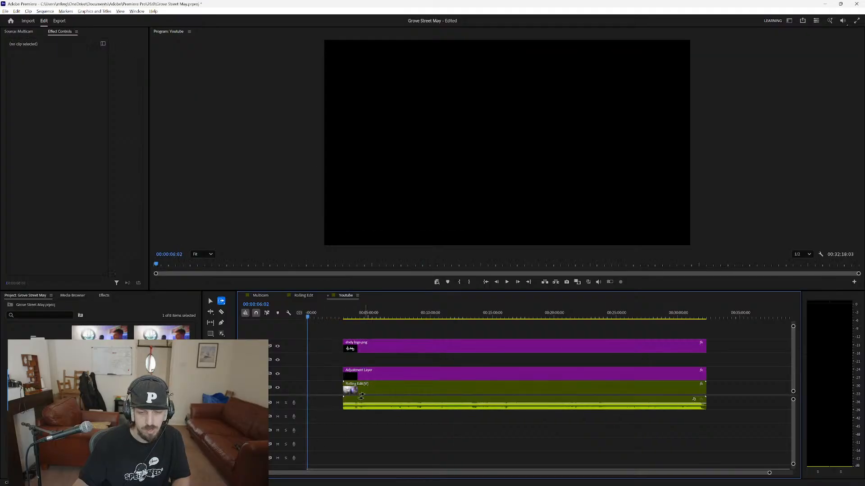
{"action": "left_click_drag", "start_coordinate": [371, 392], "coordinate": [662, 392]}
Undo the paste of the copied segment and copy the same clip with its audio again from Rolling Edit.
{"action": "key", "text": "ctrl+v"}
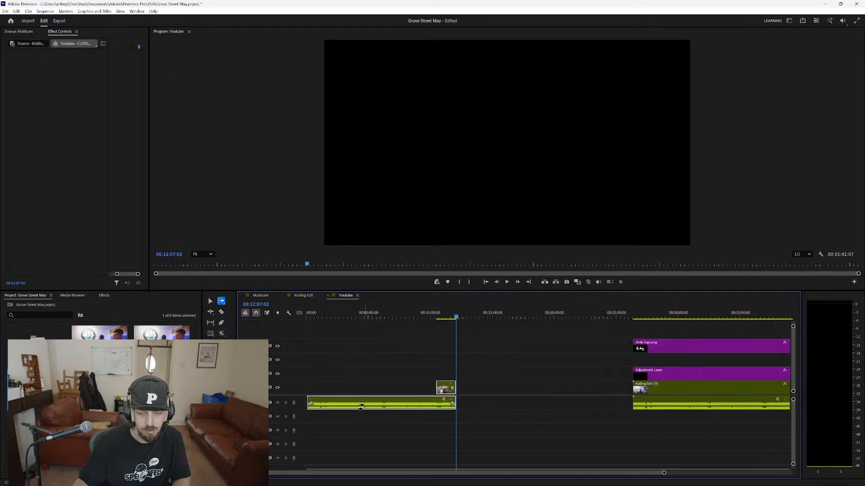
{"action": "key", "text": "ctrl+z"}
{"action": "double_click", "coordinate": [38, 385]}
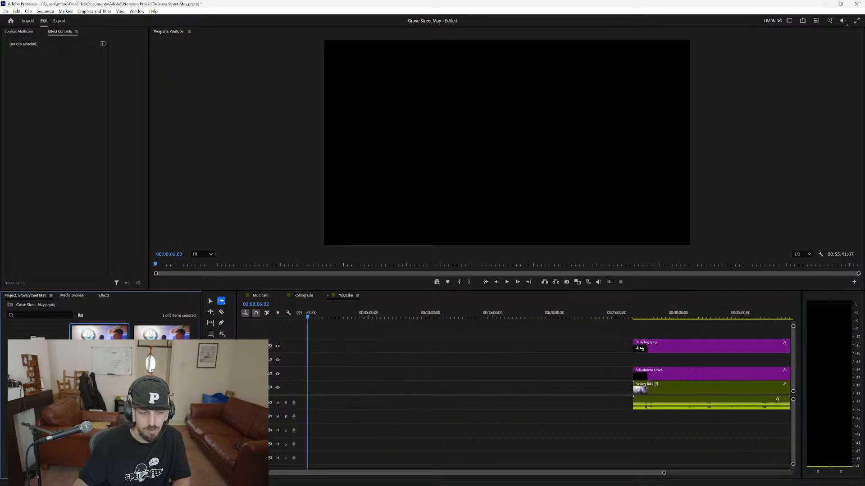
{"action": "double_click", "coordinate": [161, 339]}
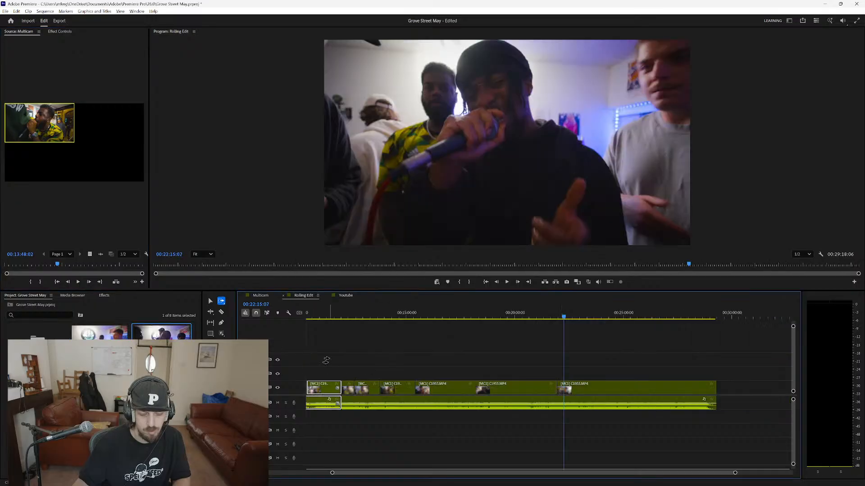
{"action": "key", "text": "v"}
{"action": "left_click_drag", "start_coordinate": [329, 358], "coordinate": [309, 420]}
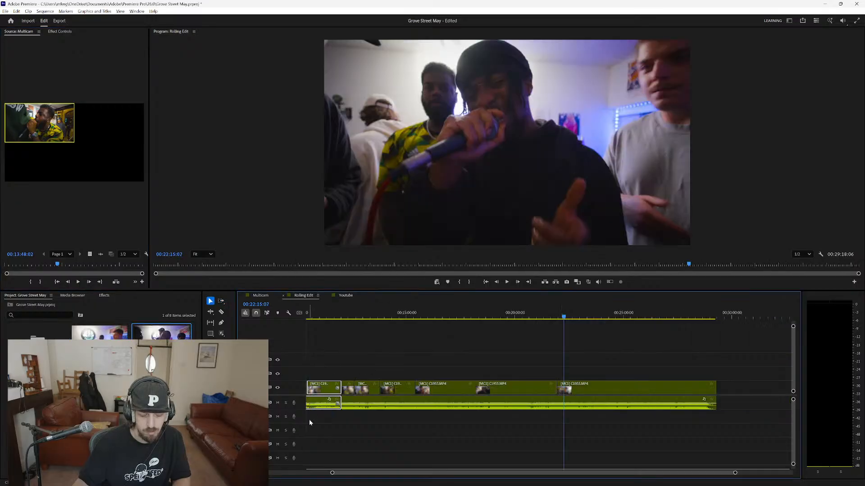
{"action": "double_click", "coordinate": [38, 387]}
Paste the segment into the Youtube sequence, remove the excess audio before it, move it to the start and play it back.
{"action": "key", "text": "ctrl+v"}
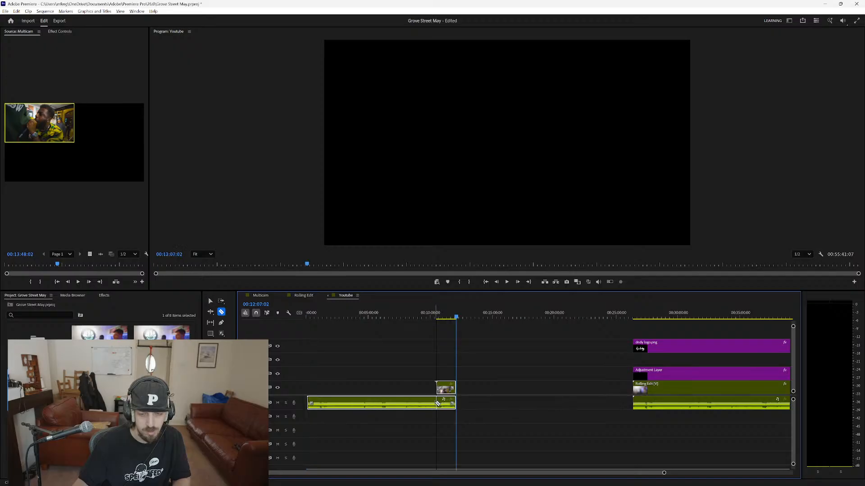
{"action": "left_click", "coordinate": [437, 404]}
{"action": "key", "text": "v"}
{"action": "left_click", "coordinate": [379, 406]}
{"action": "key", "text": "Delete"}
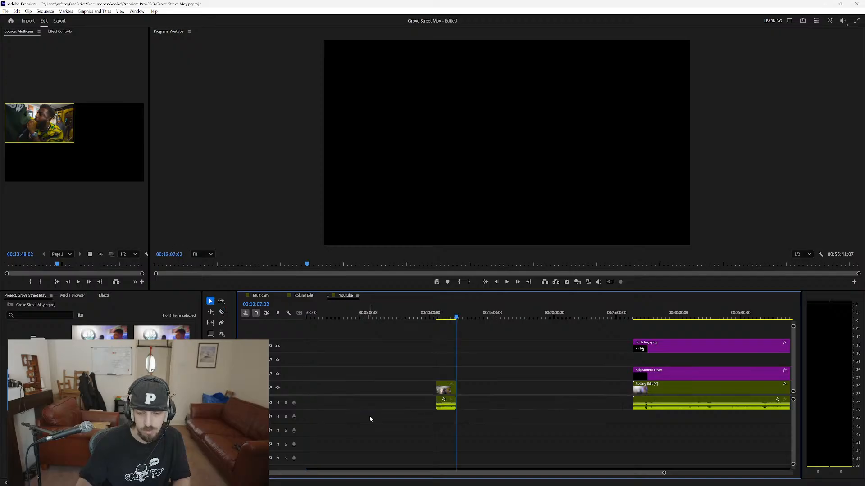
{"action": "left_click_drag", "start_coordinate": [445, 390], "coordinate": [313, 390]}
{"action": "left_click_drag", "start_coordinate": [318, 315], "coordinate": [288, 320]}
{"action": "key", "text": "space"}
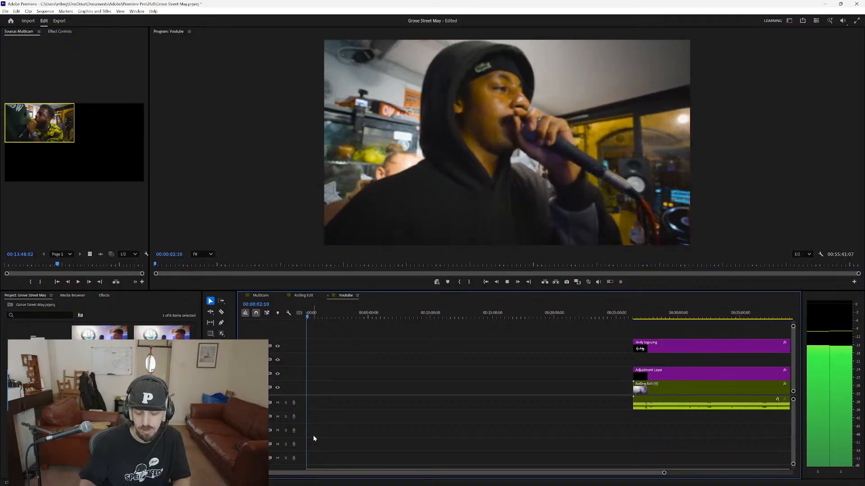
In the Rolling Edit sequence, cut the audio at the end of the first clip and copy that clip with its audio.
{"action": "double_click", "coordinate": [162, 338]}
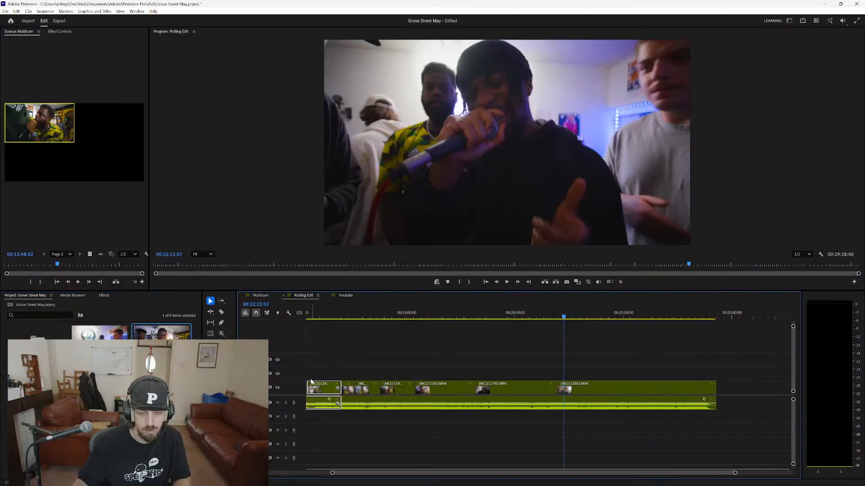
{"action": "left_click_drag", "start_coordinate": [318, 317], "coordinate": [230, 322]}
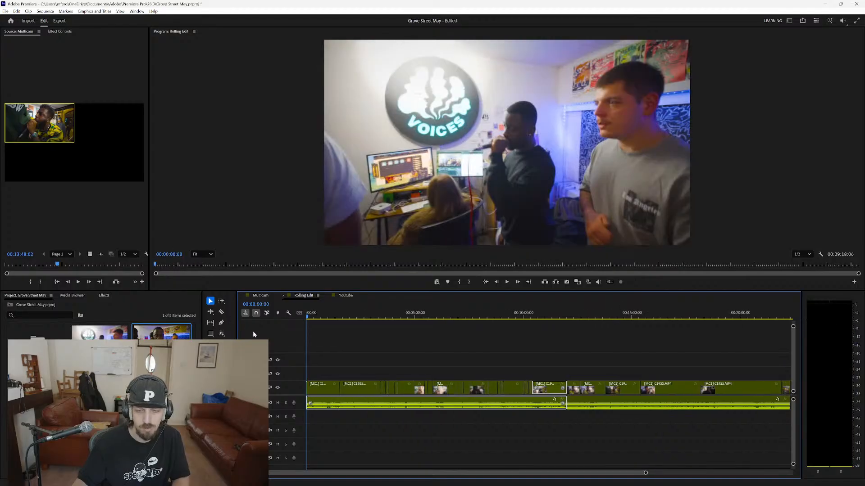
{"action": "left_click", "coordinate": [333, 357]}
{"action": "key", "text": "c"}
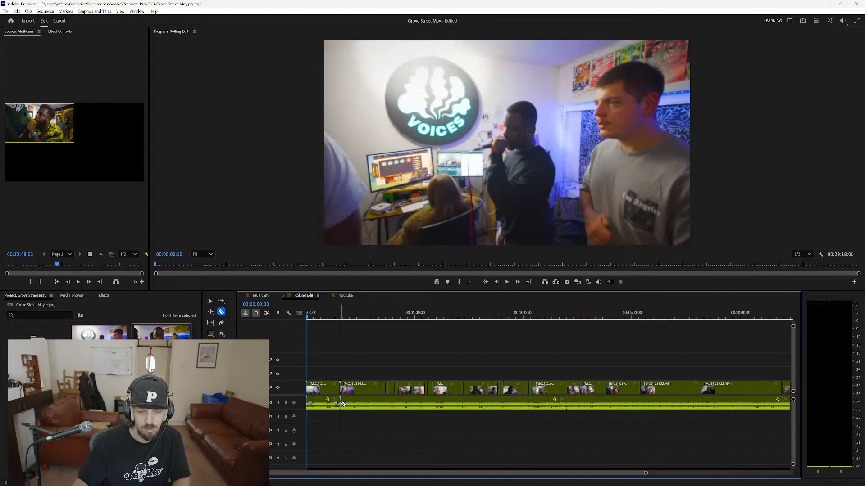
{"action": "left_click", "coordinate": [340, 405]}
{"action": "scroll", "coordinate": [344, 425], "scroll_direction": "up", "scroll_amount": 3}
{"action": "scroll", "coordinate": [342, 426], "scroll_direction": "up", "scroll_amount": 3}
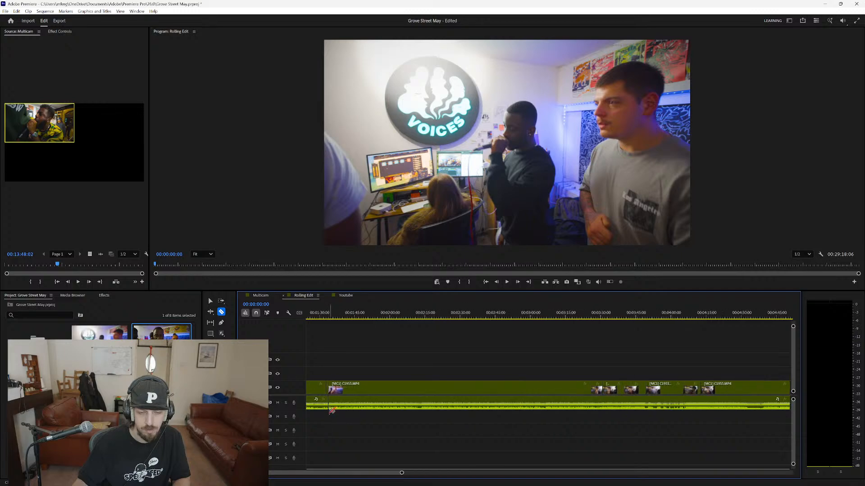
{"action": "left_click", "coordinate": [326, 402]}
{"action": "key", "text": "v"}
{"action": "left_click", "coordinate": [313, 387]}
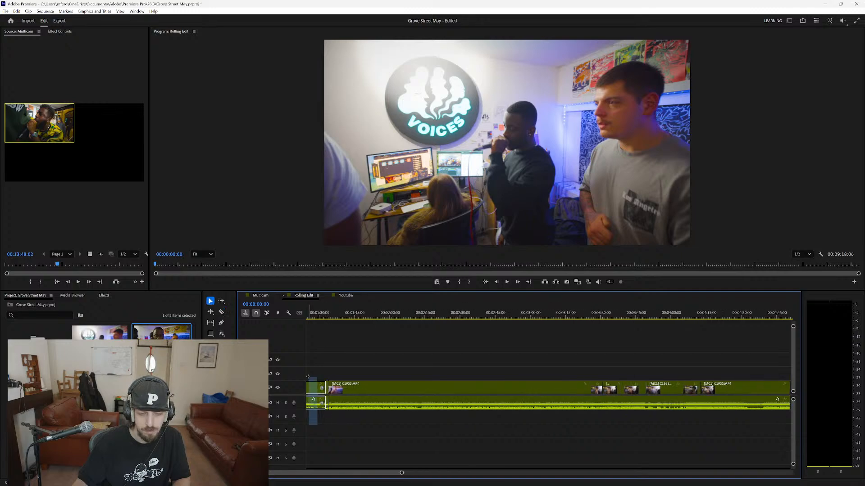
Paste the copied first clip into the Youtube sequence and move it to about 00:11:45, in the gap before the main video.
{"action": "left_click", "coordinate": [340, 296]}
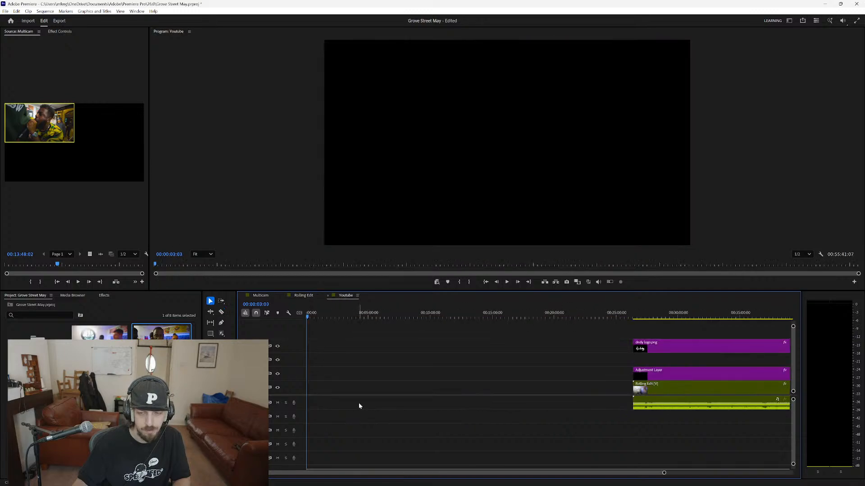
{"action": "key", "text": "ctrl+v"}
{"action": "left_click_drag", "start_coordinate": [350, 364], "coordinate": [310, 416]}
{"action": "left_click_drag", "start_coordinate": [314, 387], "coordinate": [392, 395]}
{"action": "left_click", "coordinate": [458, 393]}
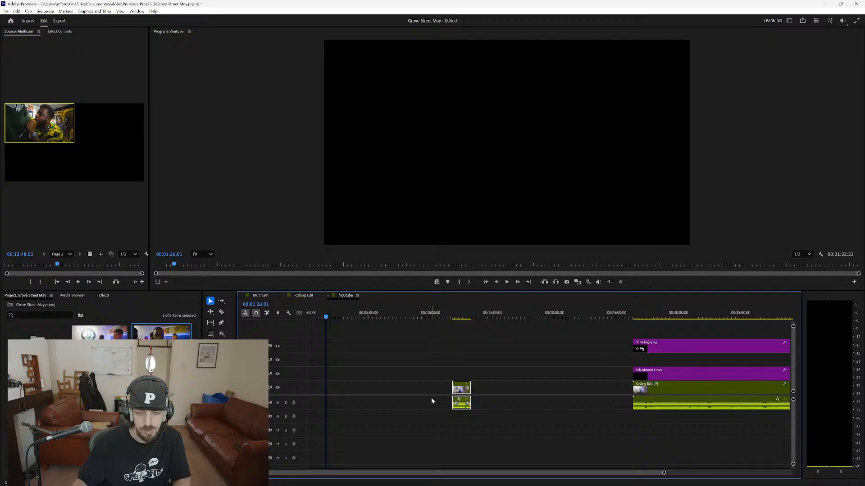
In the Multicam sequence, select all video and audio clips and shift them about 2 minutes to the right.
{"action": "left_click", "coordinate": [260, 295]}
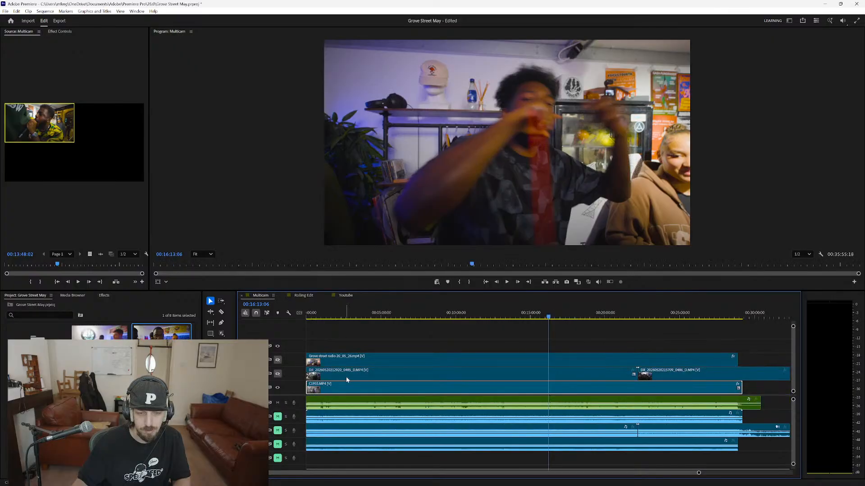
{"action": "key", "text": "backslash"}
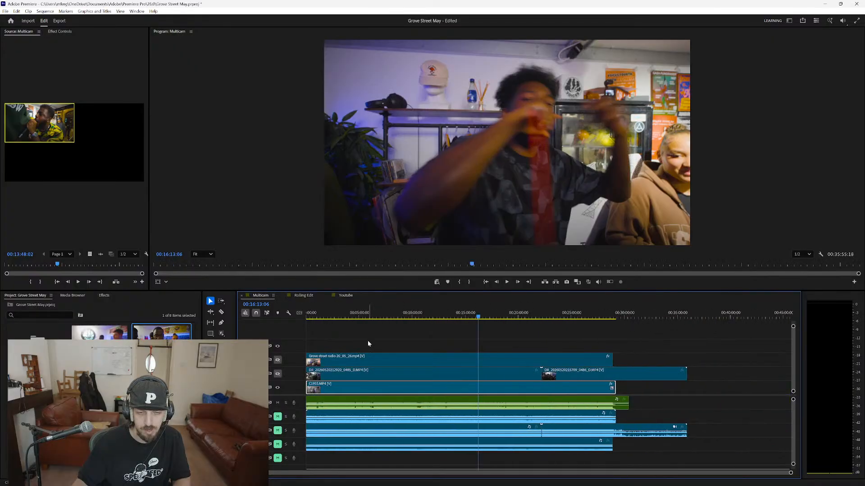
{"action": "left_click_drag", "start_coordinate": [595, 350], "coordinate": [392, 456]}
{"action": "left_click_drag", "start_coordinate": [327, 363], "coordinate": [350, 364]}
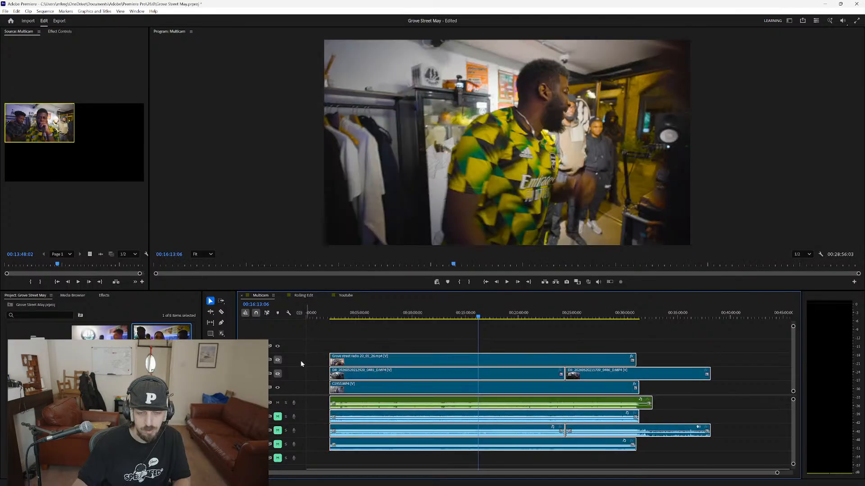
In the Multicam sequence, extend the starts of the Grove street radio clip, the first DJI clip and their audio back to the sequence start.
{"action": "left_click", "coordinate": [344, 389], "text": "shift"}
{"action": "left_click_drag", "start_coordinate": [331, 374], "coordinate": [301, 374]}
{"action": "left_click", "coordinate": [573, 376], "text": "shift"}
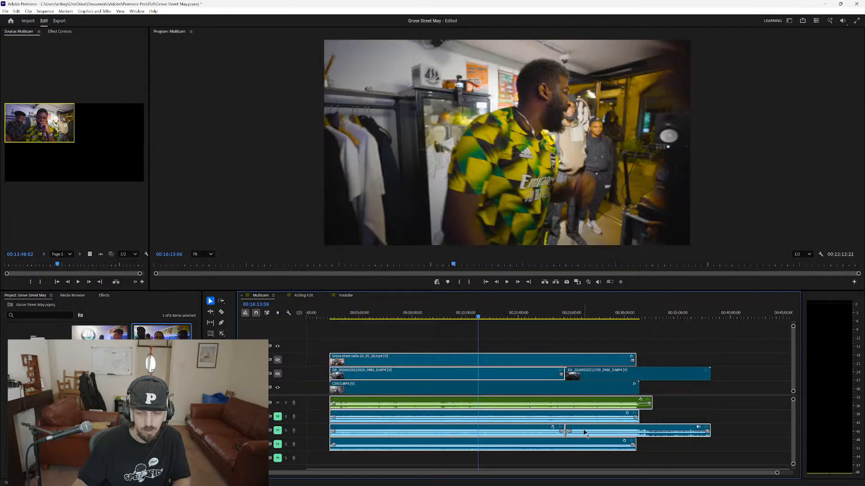
{"action": "left_click", "coordinate": [586, 432], "text": "shift"}
{"action": "left_click_drag", "start_coordinate": [330, 373], "coordinate": [307, 361]}
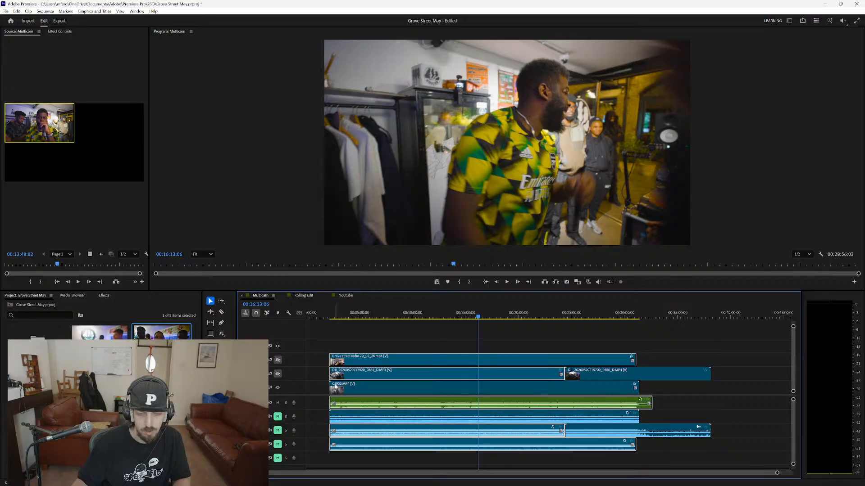
{"action": "left_click_drag", "start_coordinate": [330, 371], "coordinate": [291, 370]}
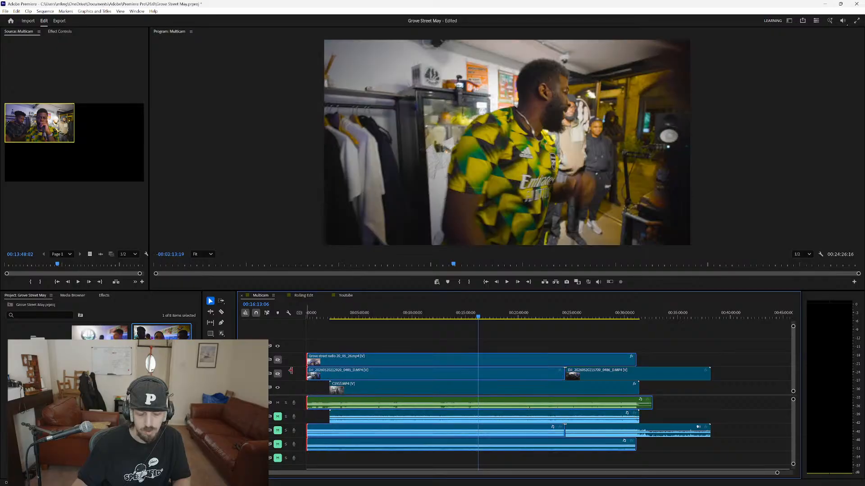
Switch on the DJI video track, compare it with the Grove street radio track and play the Multicam footage from about 00:00:38.
{"action": "left_click_drag", "start_coordinate": [331, 320], "coordinate": [314, 320]}
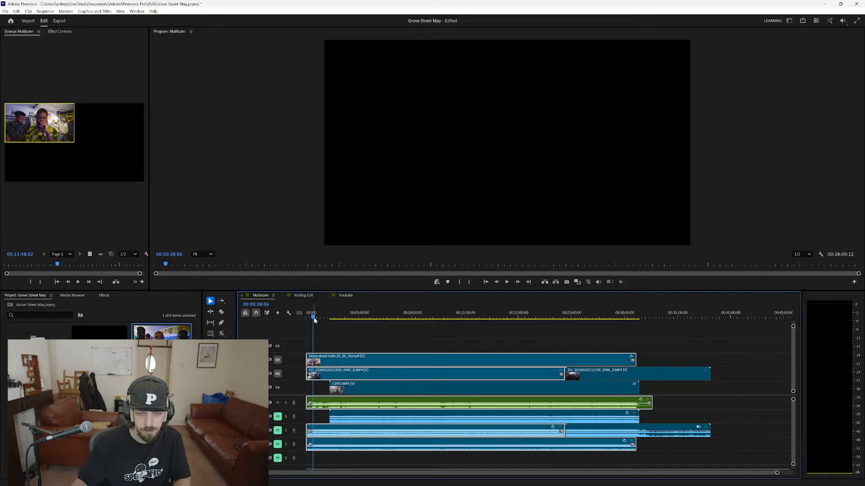
{"action": "key", "text": "space"}
{"action": "key", "text": "space"}
{"action": "left_click", "coordinate": [278, 360]}
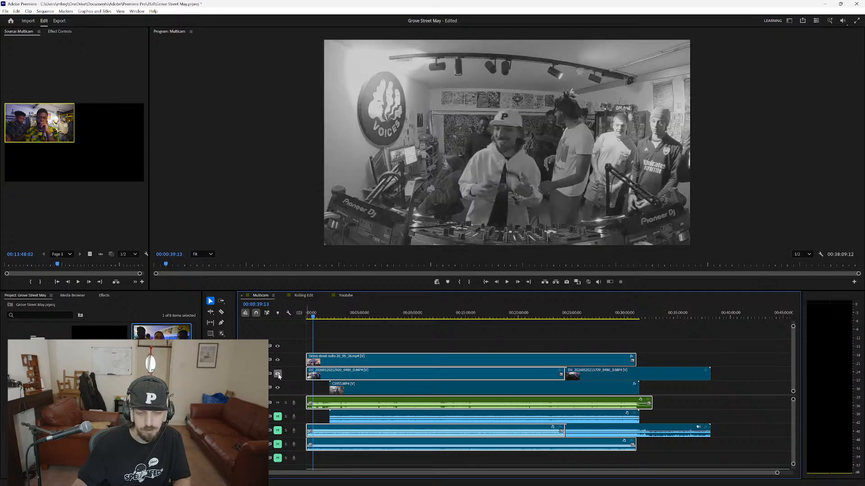
{"action": "left_click", "coordinate": [277, 374]}
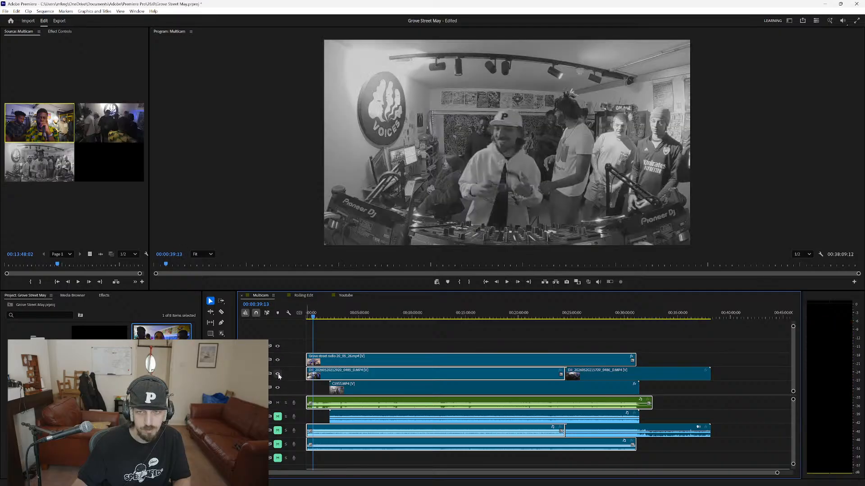
{"action": "left_click", "coordinate": [278, 361]}
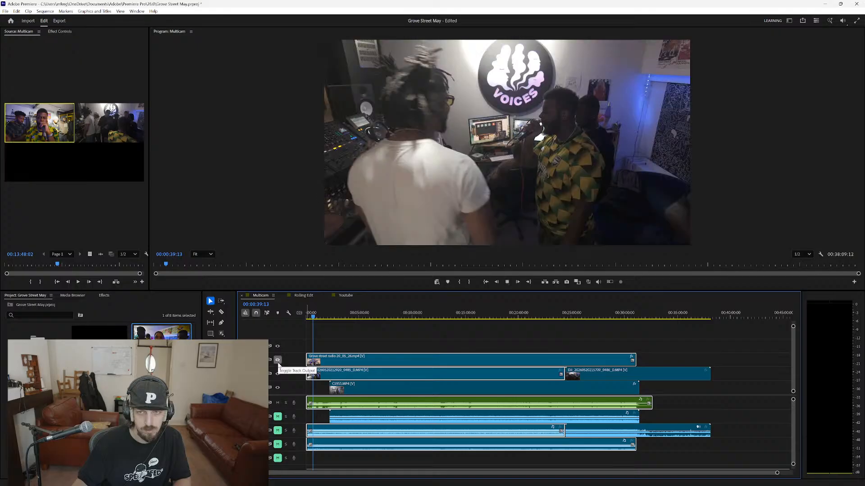
{"action": "key", "text": "space"}
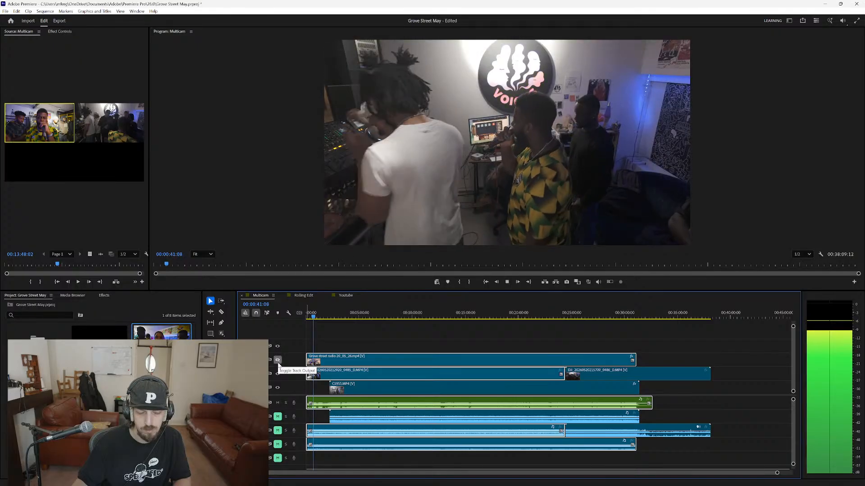
{"action": "key", "text": "space"}
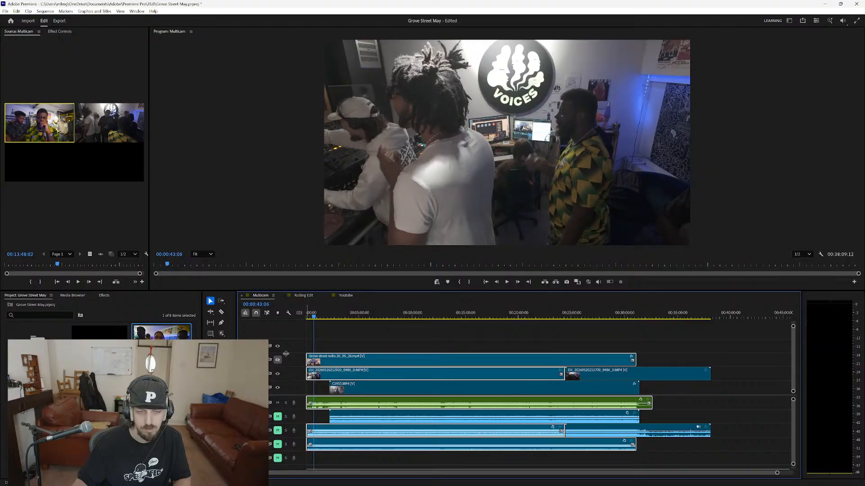
Check the DJI footage at about 00:11:33 and 00:18:53, hide its track and review the main camera at several points.
{"action": "left_click", "coordinate": [430, 317]}
{"action": "left_click", "coordinate": [507, 318]}
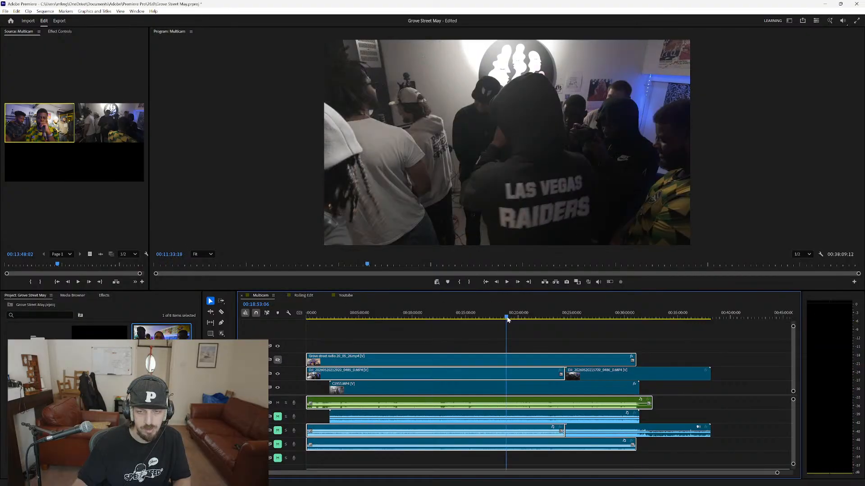
{"action": "left_click", "coordinate": [278, 374]}
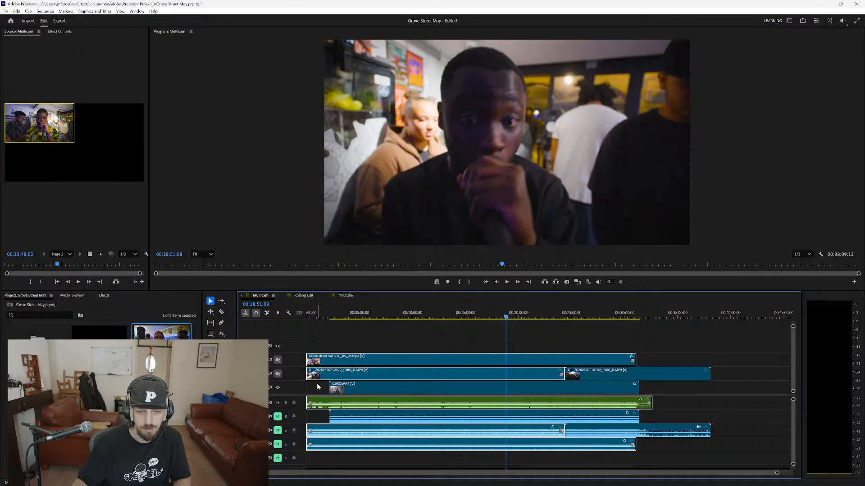
{"action": "left_click", "coordinate": [346, 316]}
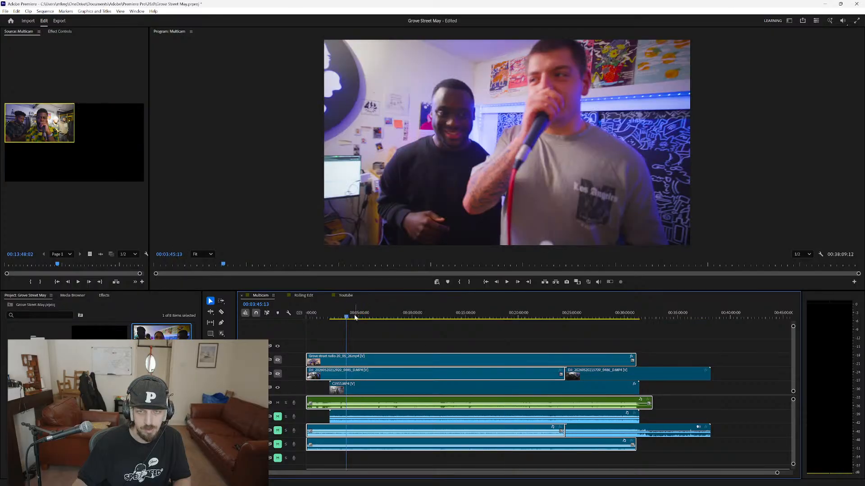
{"action": "left_click", "coordinate": [333, 317]}
{"action": "left_click", "coordinate": [385, 319]}
{"action": "left_click", "coordinate": [431, 318]}
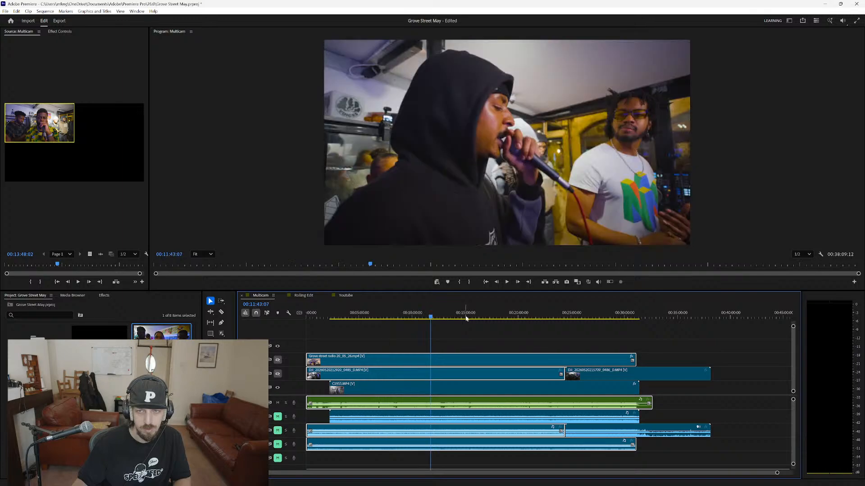
{"action": "left_click", "coordinate": [470, 318]}
In the Youtube sequence, delete the short copied clip with its audio from the gap before the main video.
{"action": "left_click", "coordinate": [301, 296]}
{"action": "left_click", "coordinate": [346, 296]}
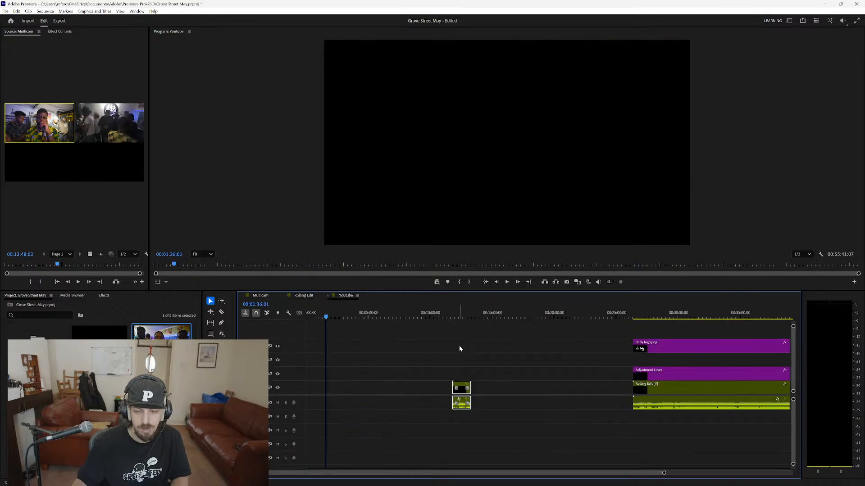
{"action": "left_click", "coordinate": [428, 368]}
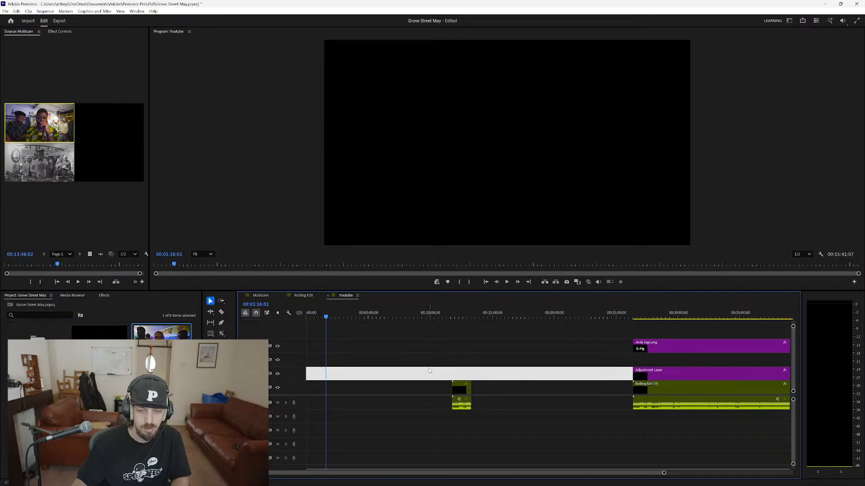
{"action": "left_click_drag", "start_coordinate": [468, 358], "coordinate": [448, 408]}
{"action": "left_click", "coordinate": [449, 408]}
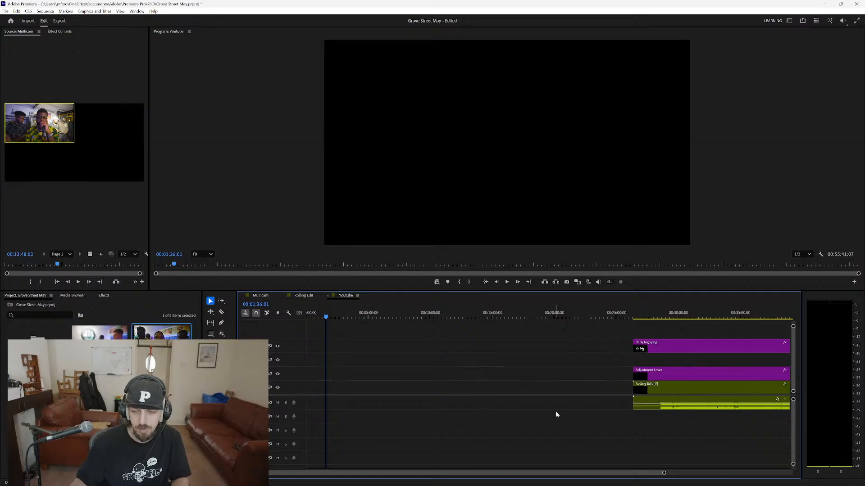
Undo the opening edits until the main video, adjustment layer and dndy logo start the Youtube sequence again, and play the opening.
{"action": "key", "text": "a"}
{"action": "key", "text": "ctrl+z"}
{"action": "key", "text": "ctrl+z"}
{"action": "key", "text": "ctrl+z"}
{"action": "key", "text": "ctrl+z"}
{"action": "key", "text": "ctrl+z"}
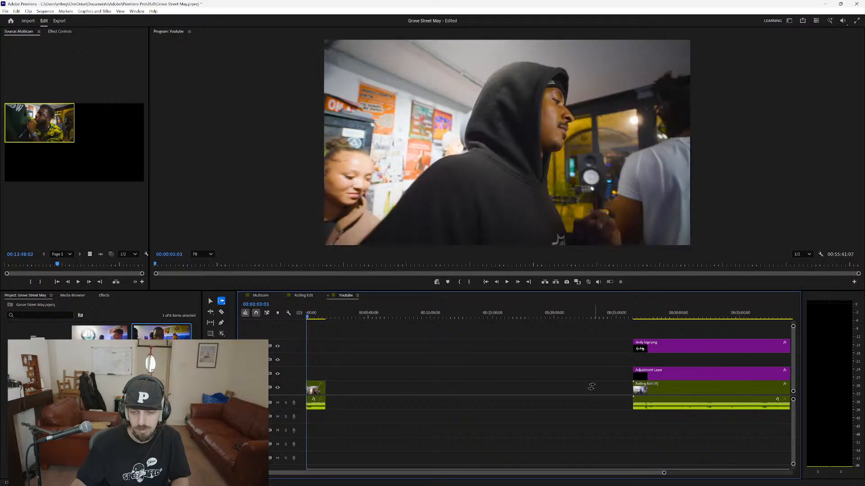
{"action": "key", "text": "ctrl+z"}
{"action": "key", "text": "ctrl+z"}
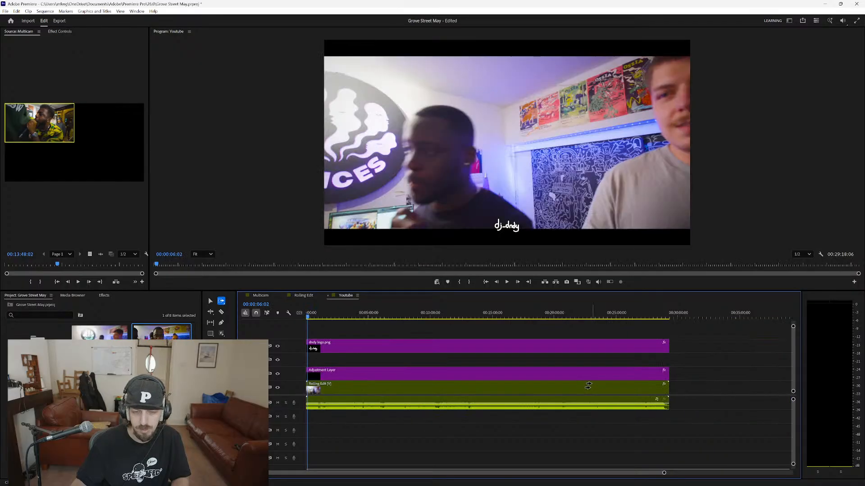
{"action": "key", "text": "space"}
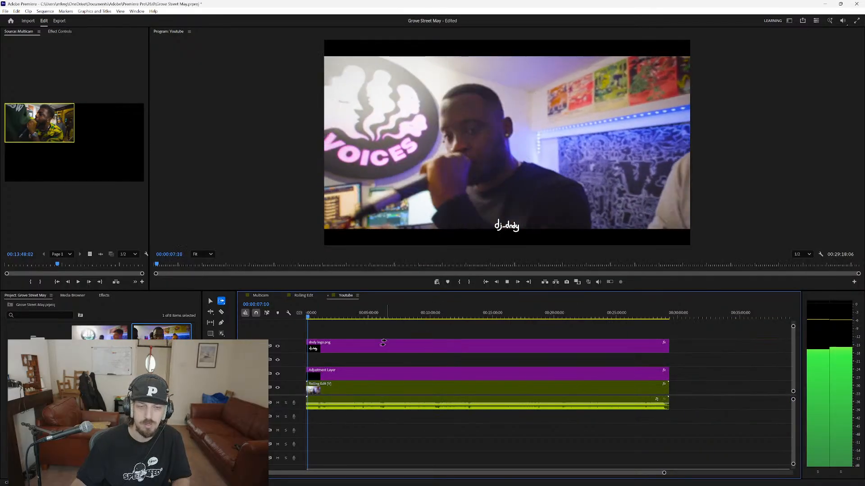
{"action": "key", "text": "space"}
Place skeen hi res transparent.png at the sequence start on the track between the dndy logo and adjustment layer, and extend it to the video's end.
{"action": "left_click_drag", "start_coordinate": [163, 383], "coordinate": [308, 360]}
{"action": "scroll", "coordinate": [315, 356], "scroll_direction": "up", "scroll_amount": 5}
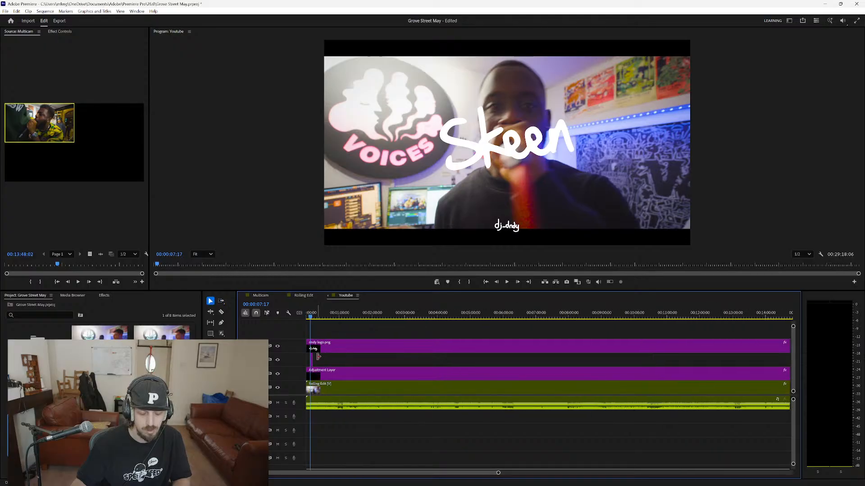
{"action": "key", "text": "v"}
{"action": "left_click_drag", "start_coordinate": [318, 360], "coordinate": [435, 361]}
{"action": "left_click_drag", "start_coordinate": [350, 365], "coordinate": [343, 365]}
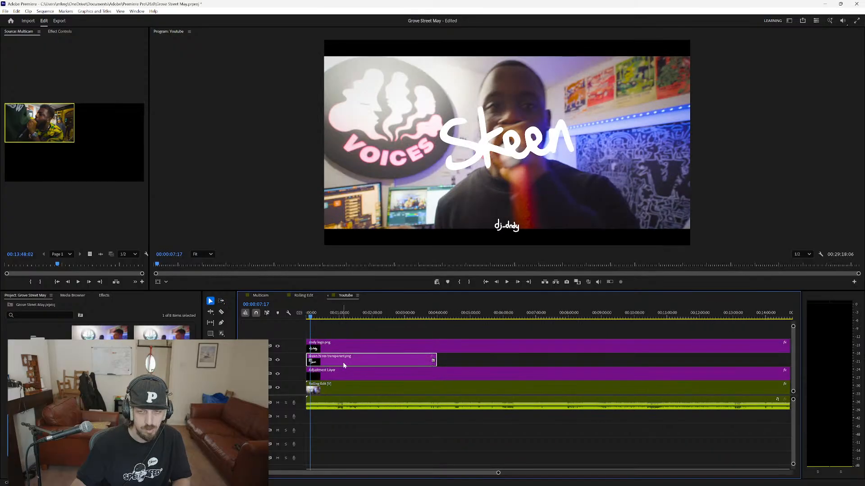
{"action": "left_click_drag", "start_coordinate": [433, 360], "coordinate": [783, 366]}
{"action": "scroll", "coordinate": [720, 391], "scroll_direction": "down", "scroll_amount": 5}
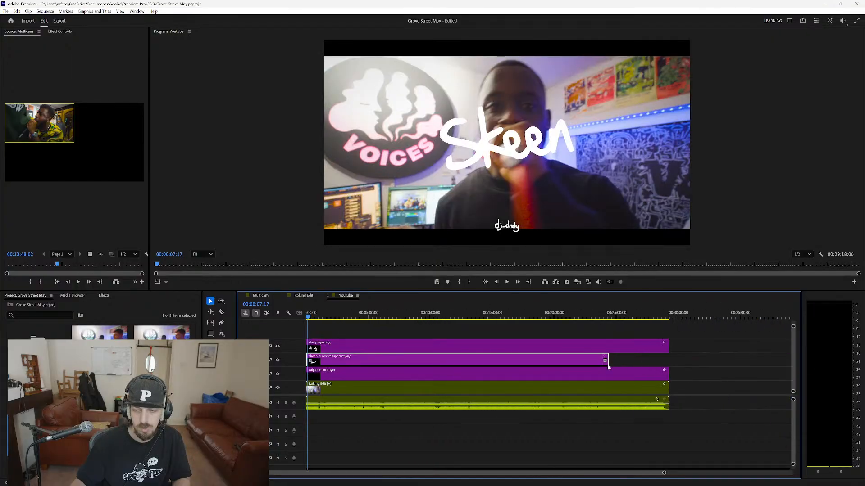
{"action": "left_click_drag", "start_coordinate": [610, 358], "coordinate": [668, 359]}
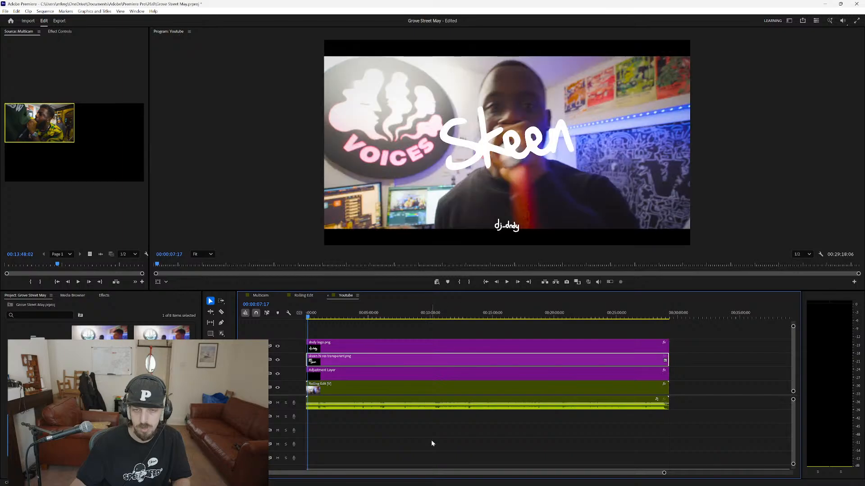
Set the scale of the skeen logo clip to 15.
{"action": "left_click", "coordinate": [58, 31]}
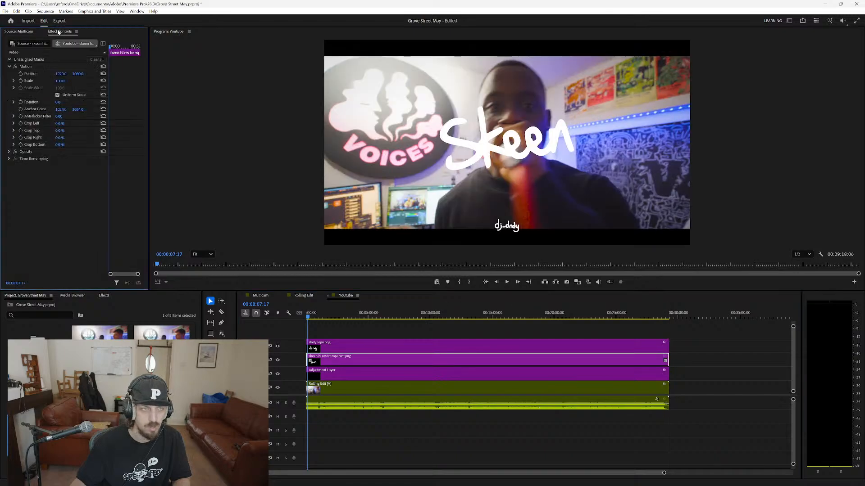
{"action": "left_click", "coordinate": [61, 81]}
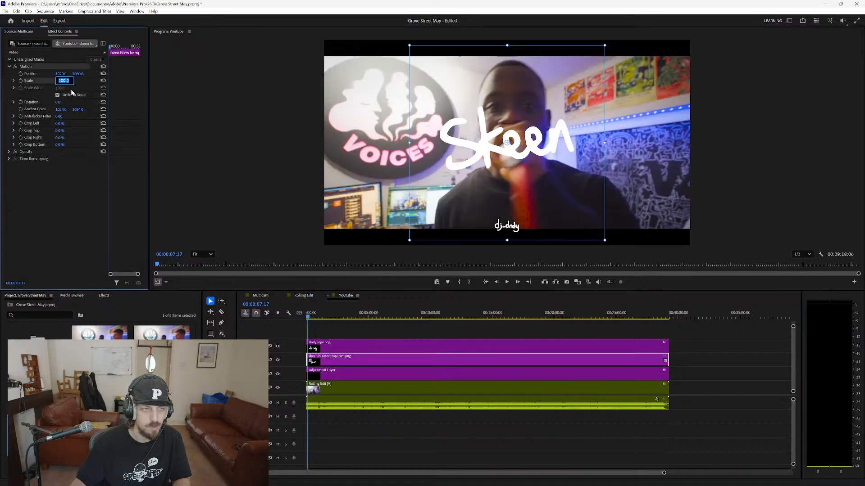
{"action": "type", "text": "20"}
{"action": "key", "text": "Return"}
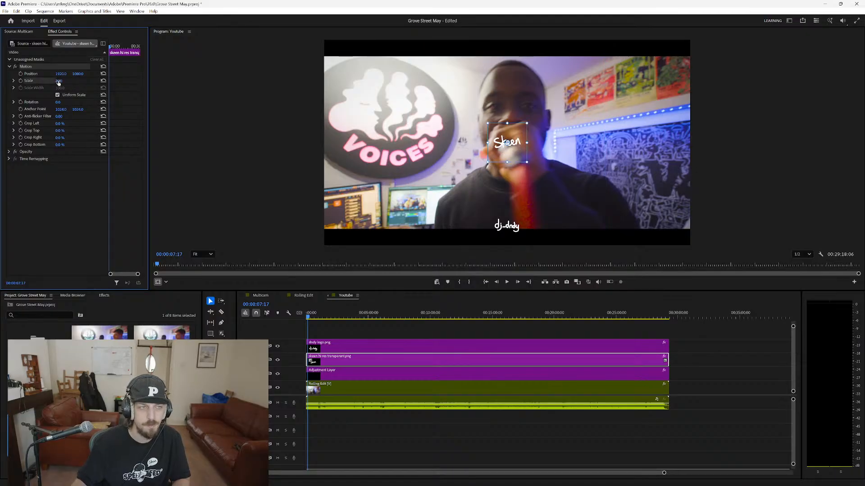
{"action": "left_click", "coordinate": [59, 81]}
{"action": "type", "text": "15"}
{"action": "key", "text": "Return"}
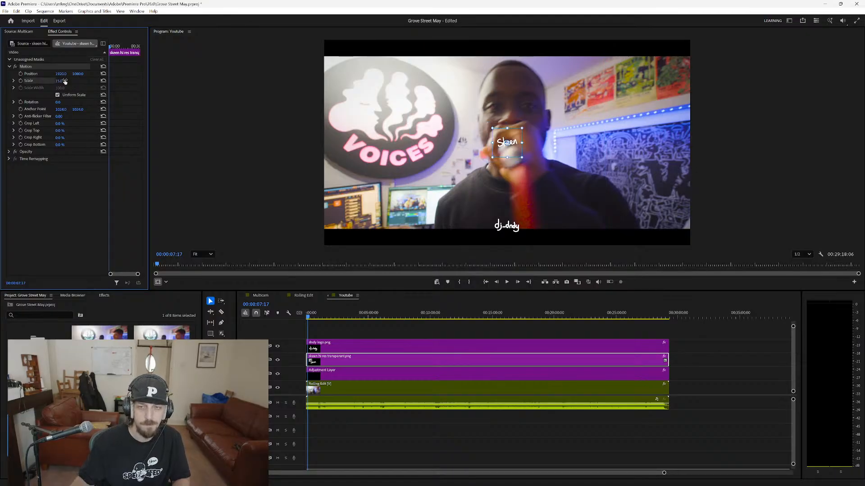
Move the skeen logo straight up into the centre of the upper black bar and play the sequence to check it.
{"action": "left_click_drag", "start_coordinate": [507, 142], "coordinate": [507, 53]}
{"action": "left_click", "coordinate": [263, 142]}
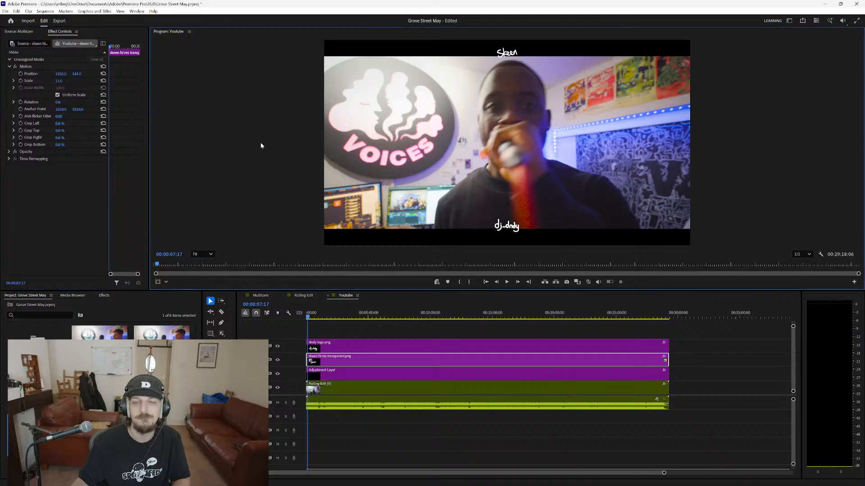
{"action": "key", "text": "space"}
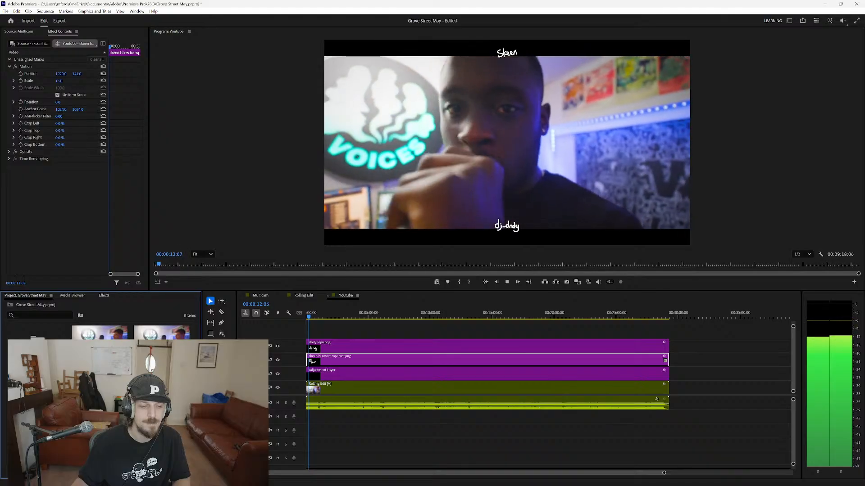
{"action": "key", "text": "space"}
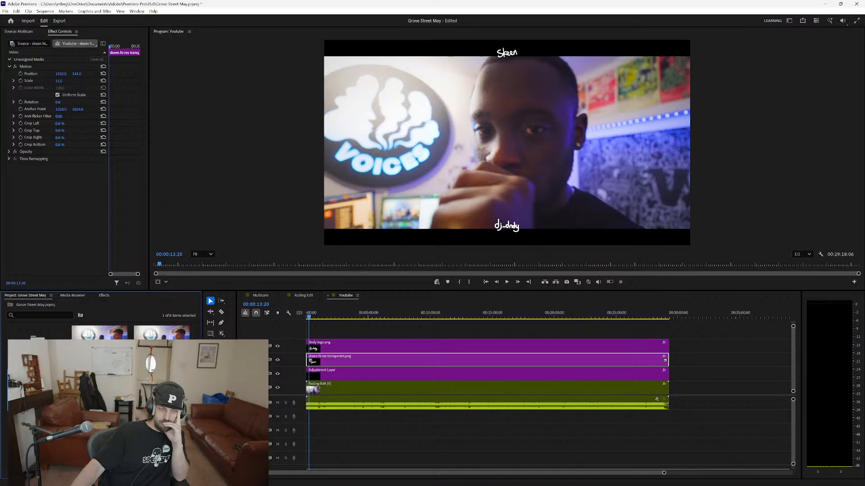
{"action": "right_click", "coordinate": [45, 397]}
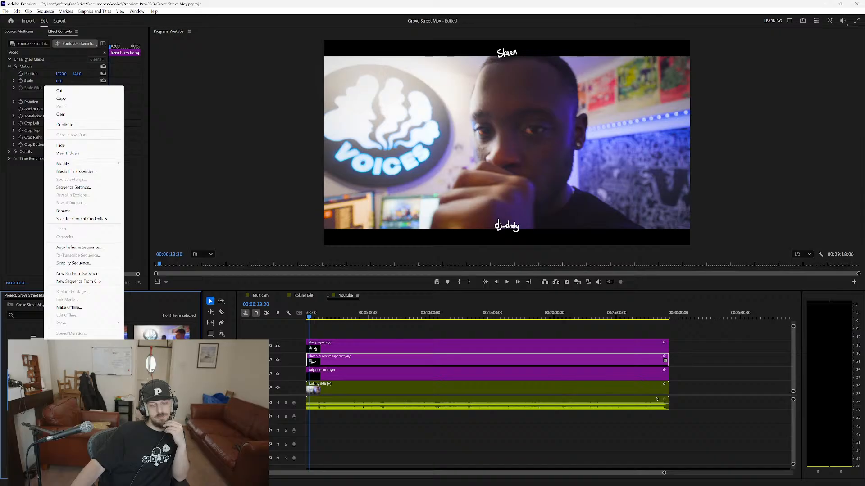
{"action": "left_click", "coordinate": [163, 444]}
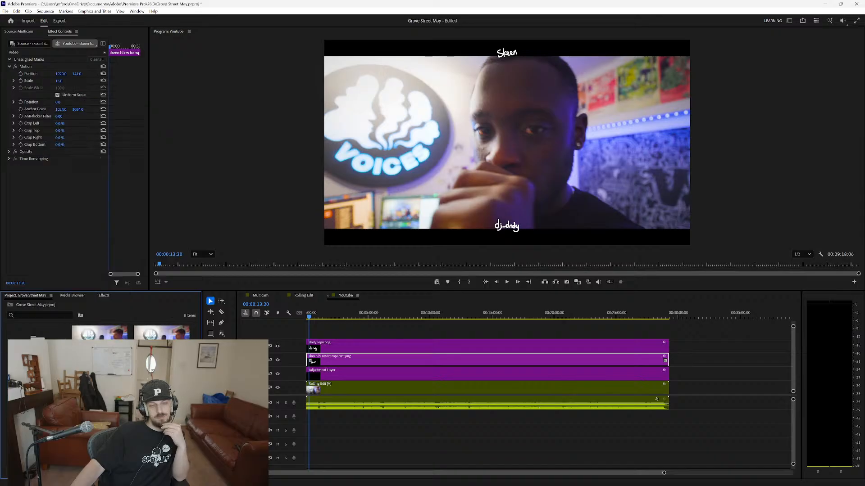
{"action": "right_click", "coordinate": [35, 394]}
{"action": "key", "text": "Escape"}
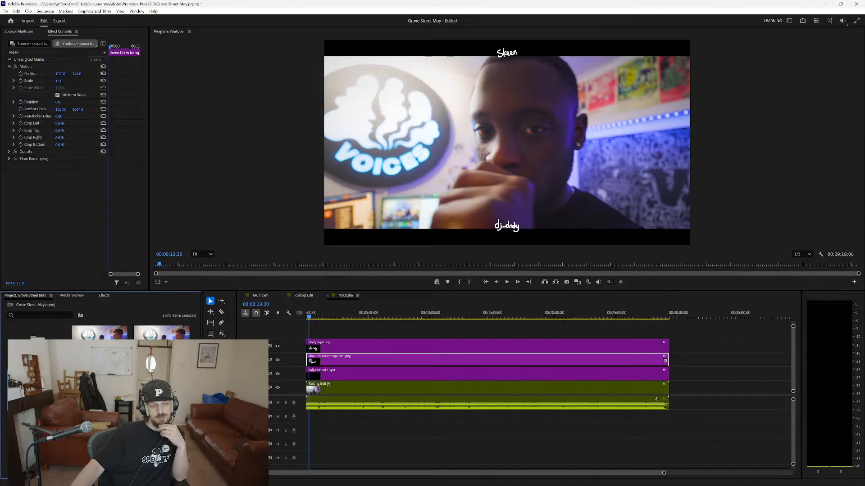
Open the export settings for the Youtube sequence, choose the Match Source - Adaptive High Bitrate preset and check its video settings.
{"action": "key", "text": "ctrl+m"}
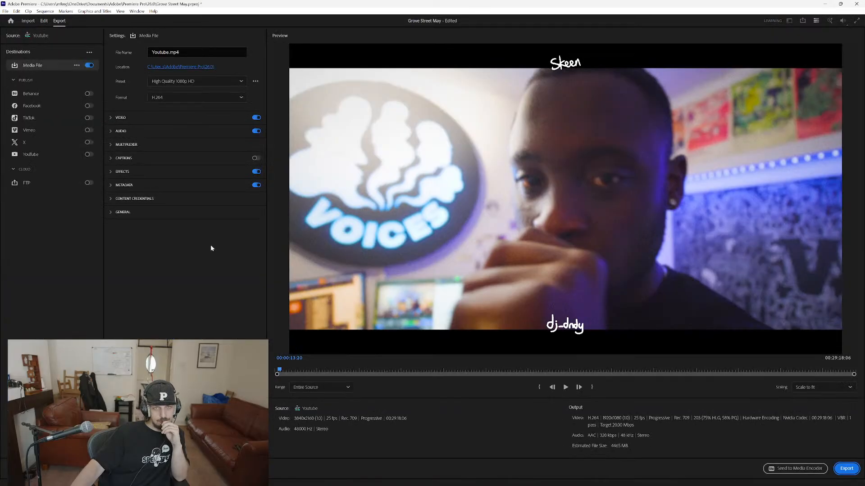
{"action": "left_click", "coordinate": [177, 52]}
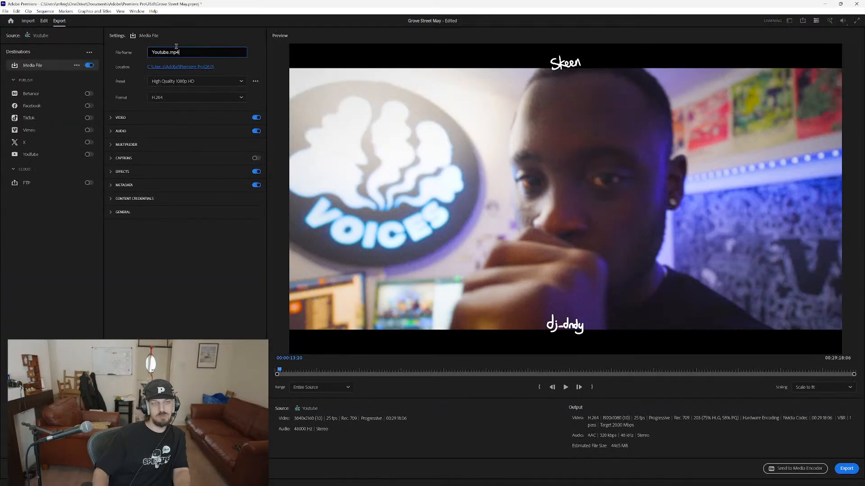
{"action": "left_click", "coordinate": [201, 82]}
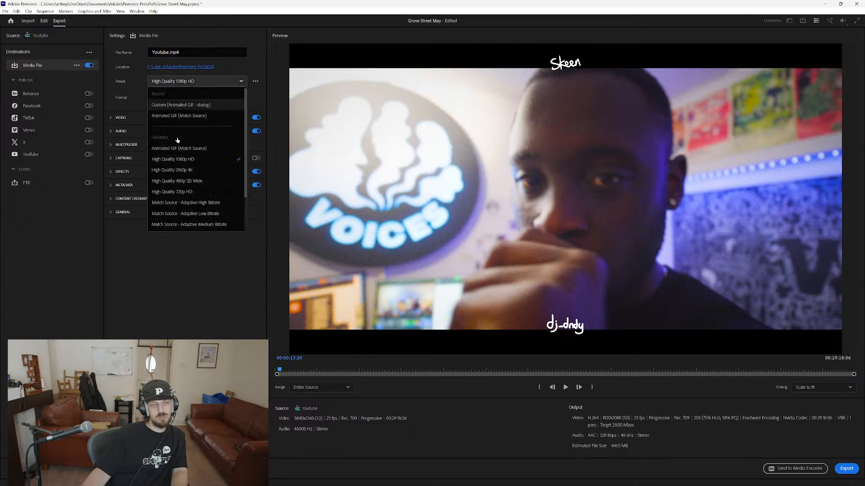
{"action": "left_click", "coordinate": [184, 203]}
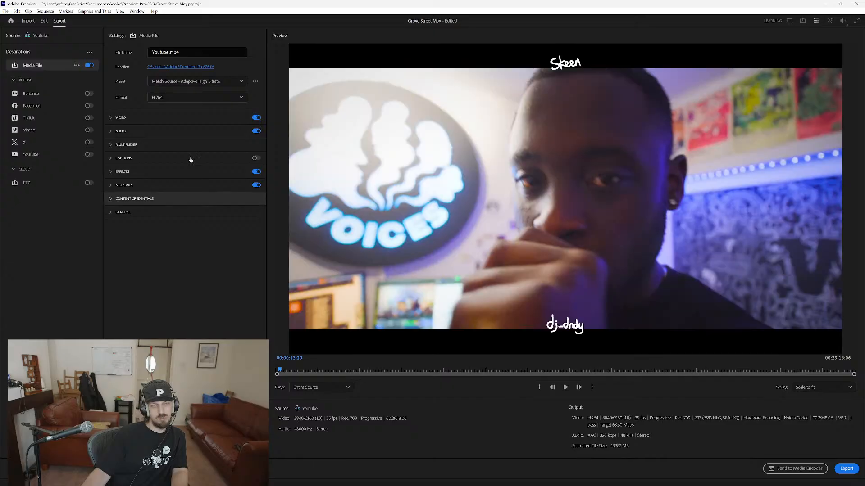
{"action": "left_click", "coordinate": [132, 119]}
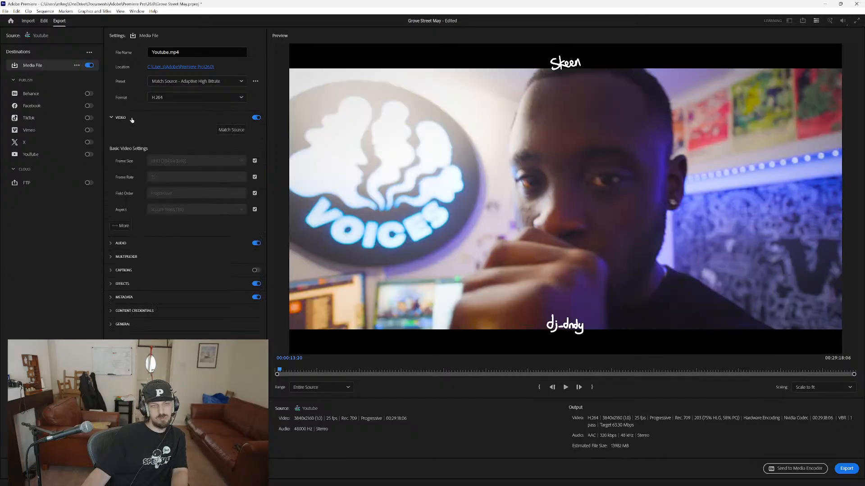
{"action": "left_click", "coordinate": [132, 119]}
Name the export Grove street radio 20_05_26 youtube.mp4 in the grove street may folder and send it to Media Encoder.
{"action": "left_click", "coordinate": [194, 66]}
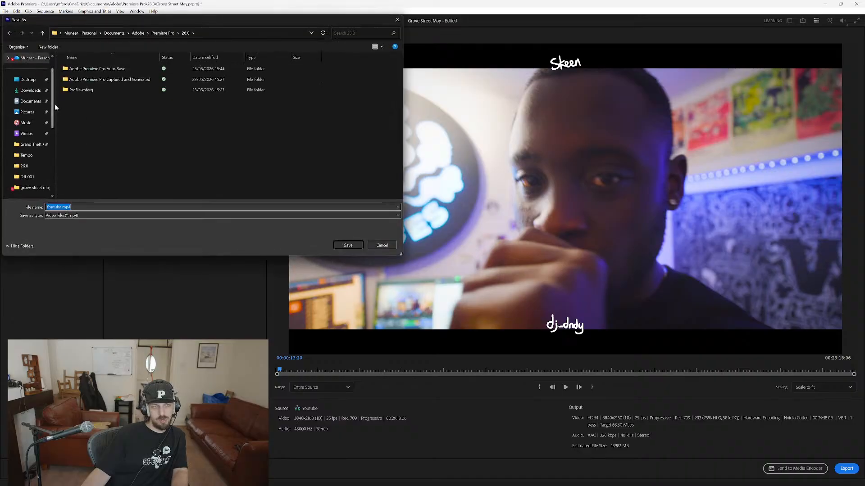
{"action": "left_click_drag", "start_coordinate": [55, 104], "coordinate": [118, 105]}
{"action": "scroll", "coordinate": [64, 153], "scroll_direction": "down", "scroll_amount": 4}
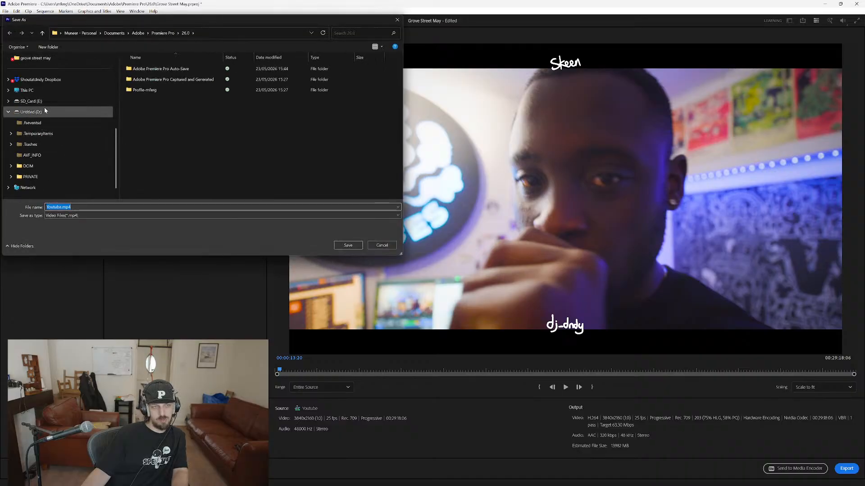
{"action": "left_click", "coordinate": [45, 59]}
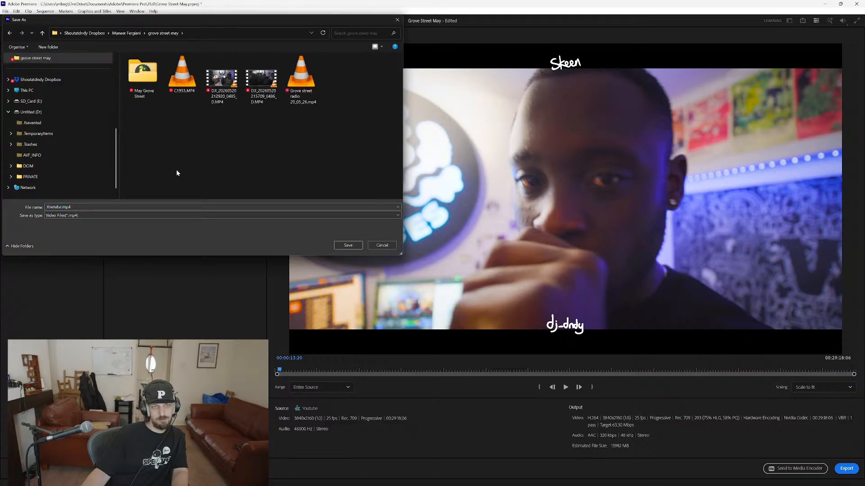
{"action": "left_click", "coordinate": [308, 98]}
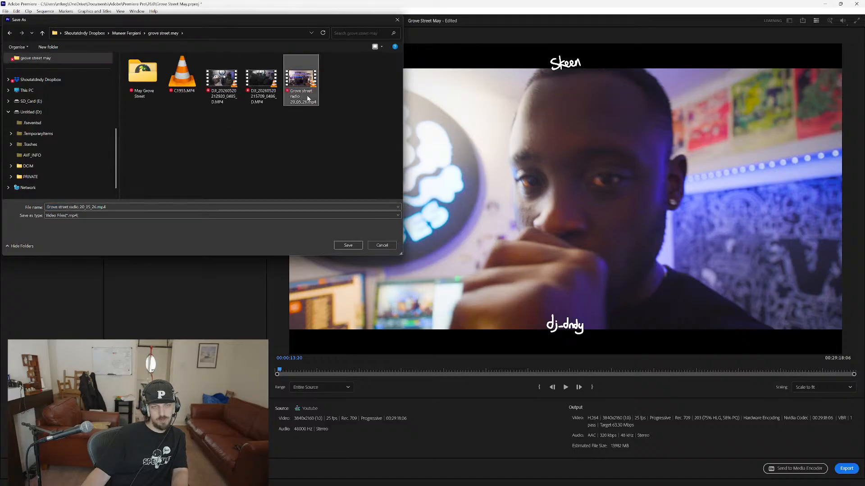
{"action": "left_click", "coordinate": [96, 206]}
{"action": "left_click", "coordinate": [96, 207]}
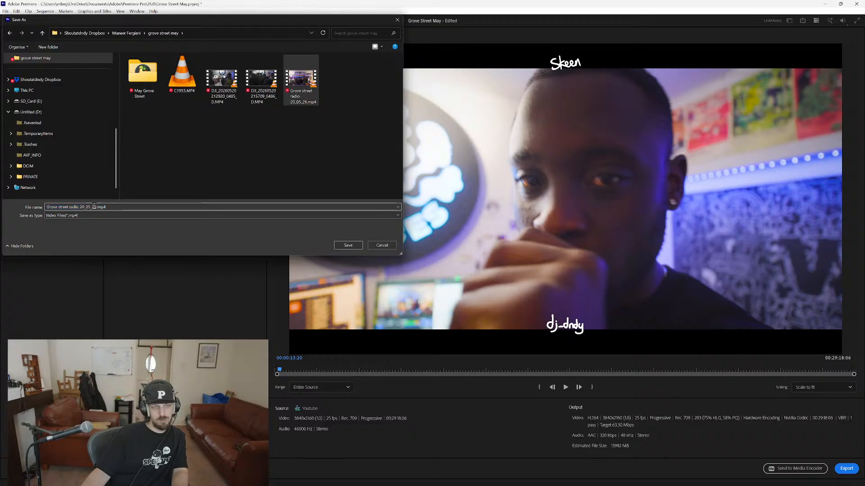
{"action": "type", "text": "youtube"}
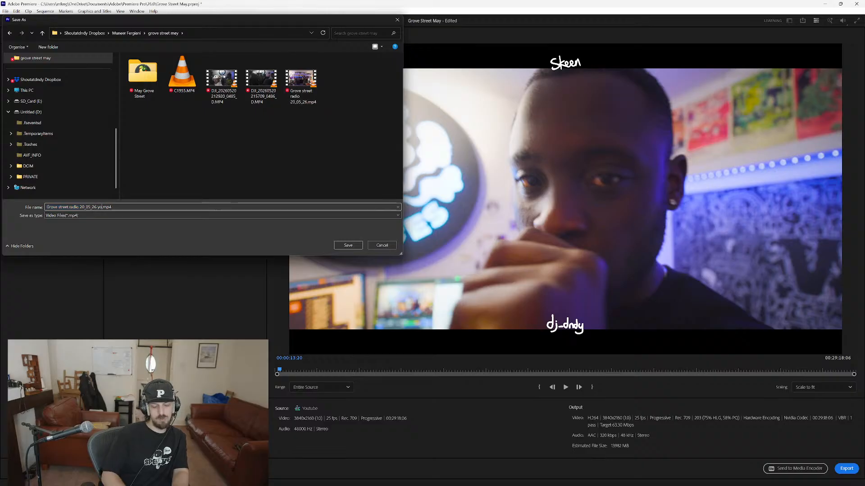
{"action": "key", "text": "Return"}
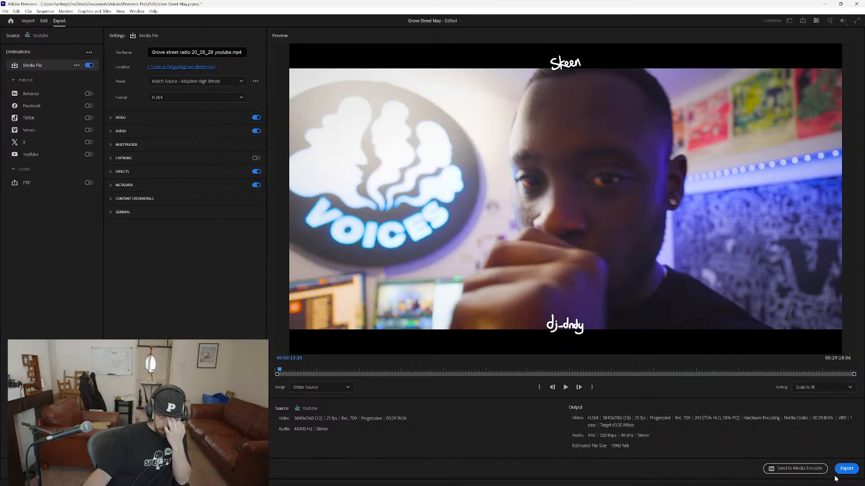
{"action": "left_click", "coordinate": [798, 469]}
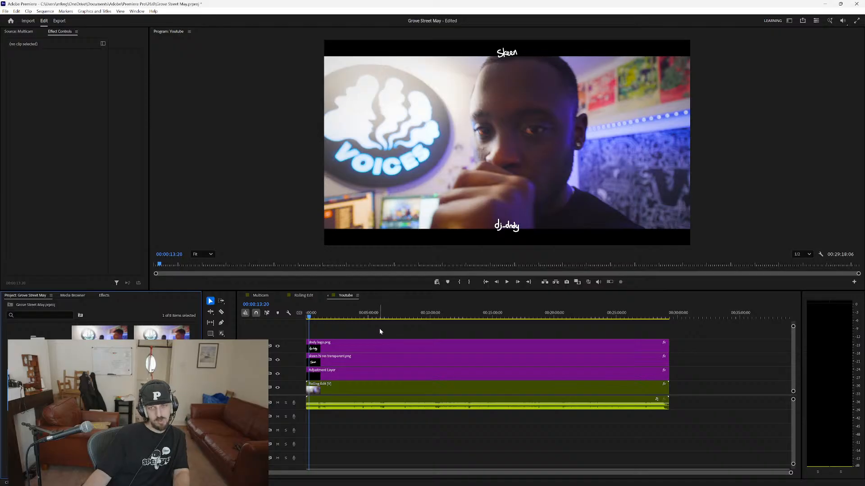
{"action": "key", "text": "alt+Tab"}
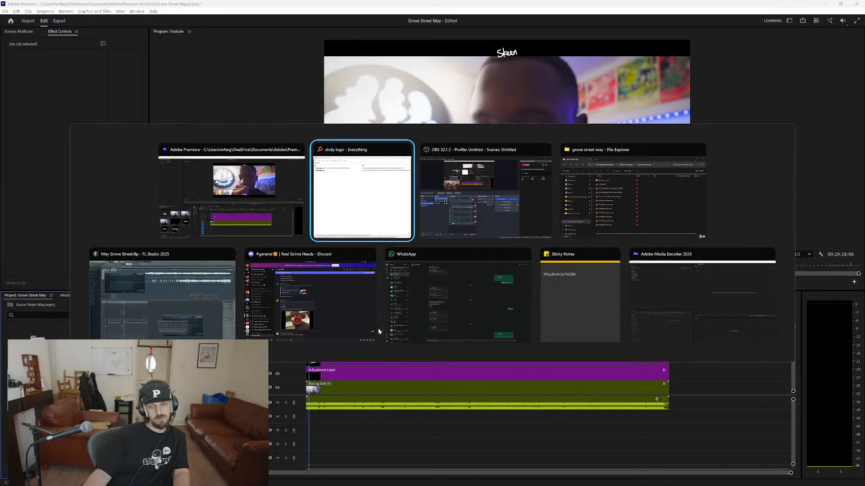
{"action": "key", "text": "Escape"}
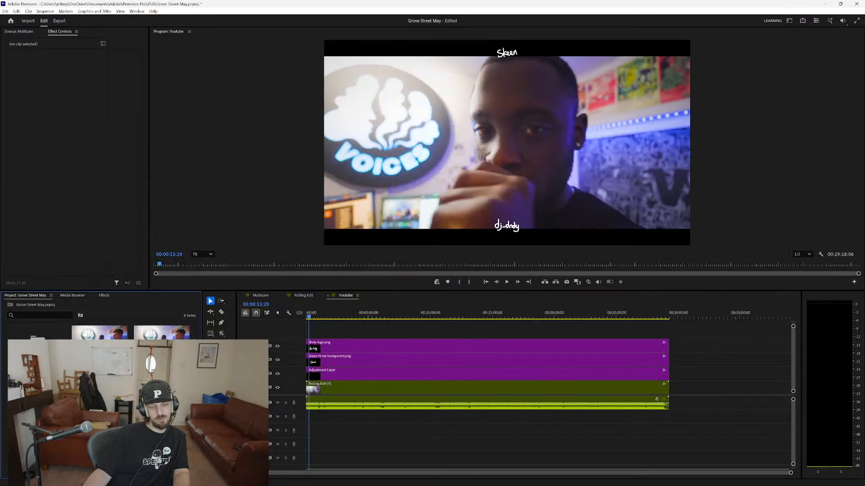
{"action": "key", "text": "alt+Tab"}
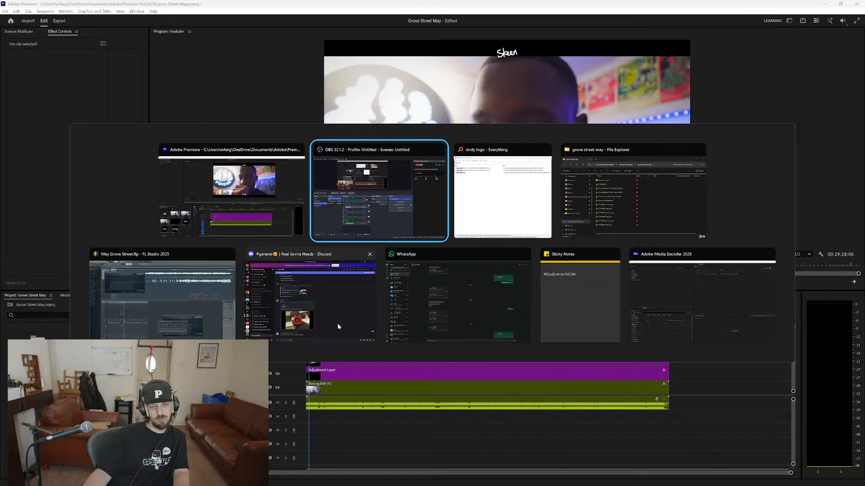
{"action": "key", "text": "Escape"}
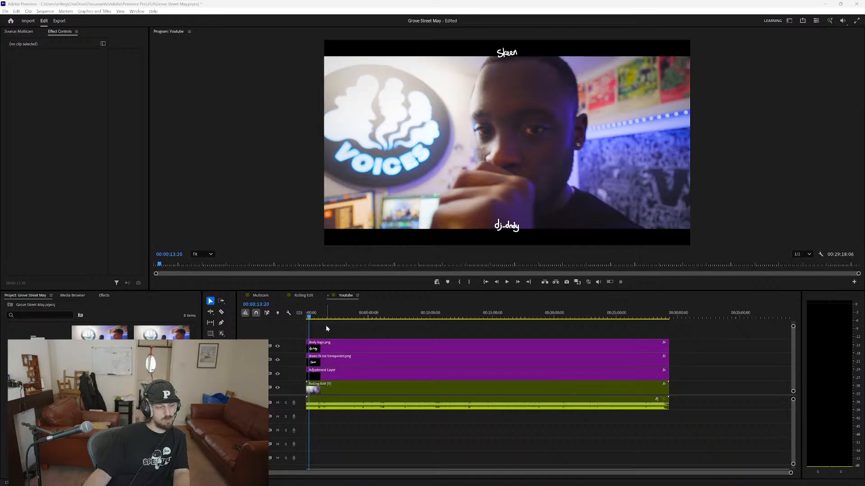
{"action": "left_click", "coordinate": [323, 326]}
{"action": "key", "text": "alt+Tab"}
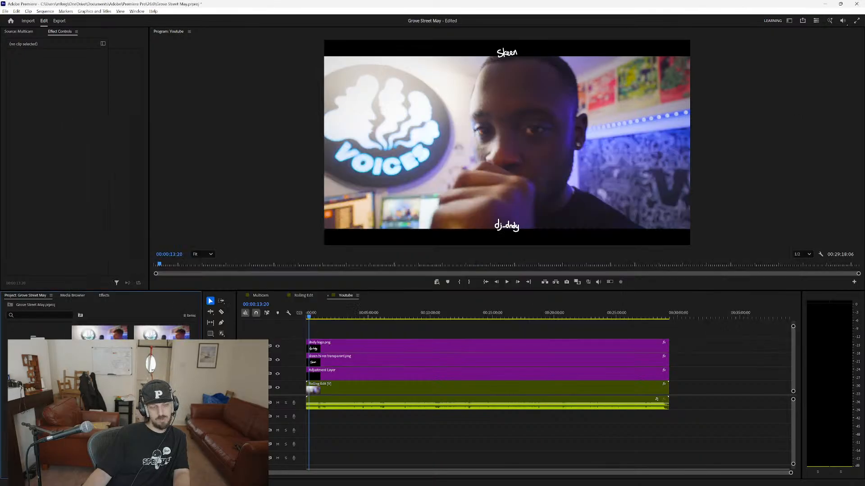
{"action": "key", "text": "alt+Tab"}
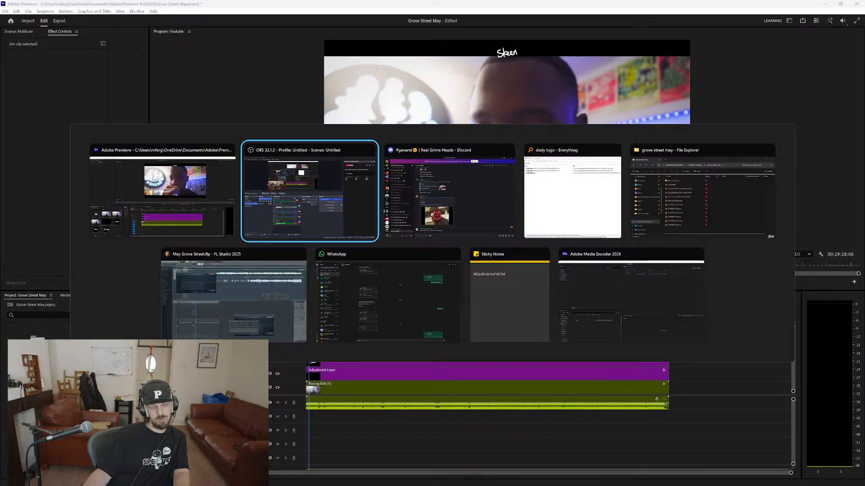
{"action": "left_click", "coordinate": [428, 302]}
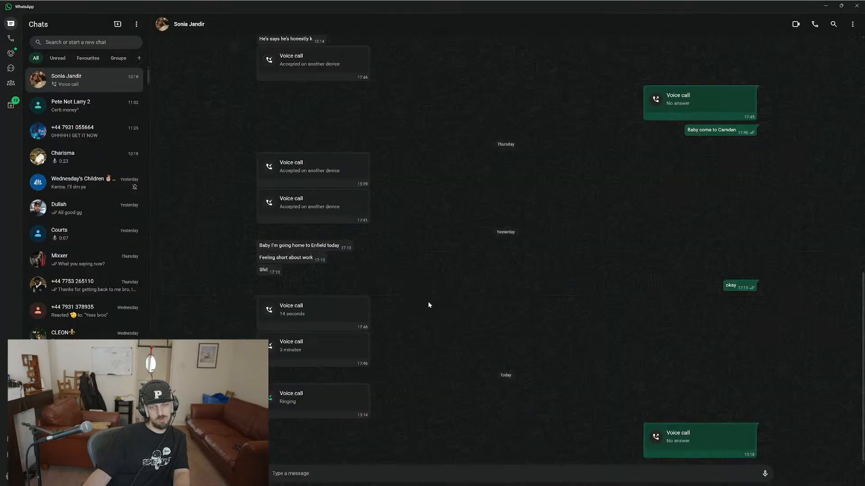
{"action": "key", "text": "alt+Tab"}
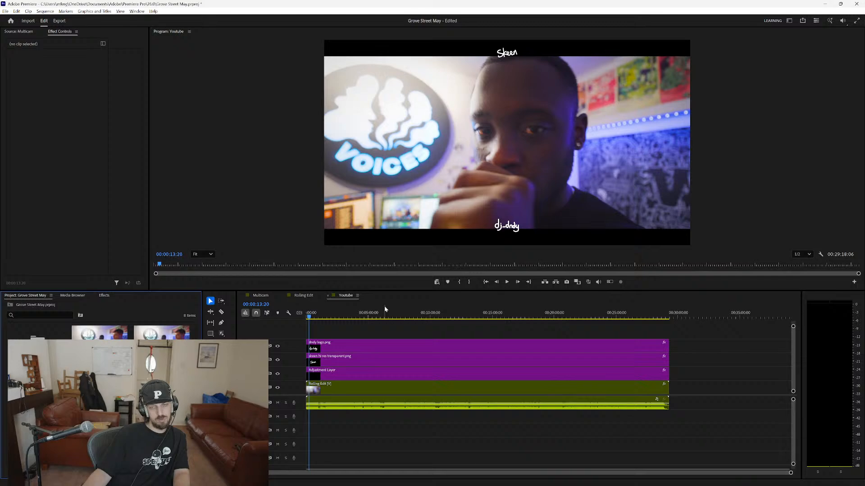
Switch to Adobe Media Encoder and start encoding the queued Youtube export.
{"action": "key", "text": "alt+Tab"}
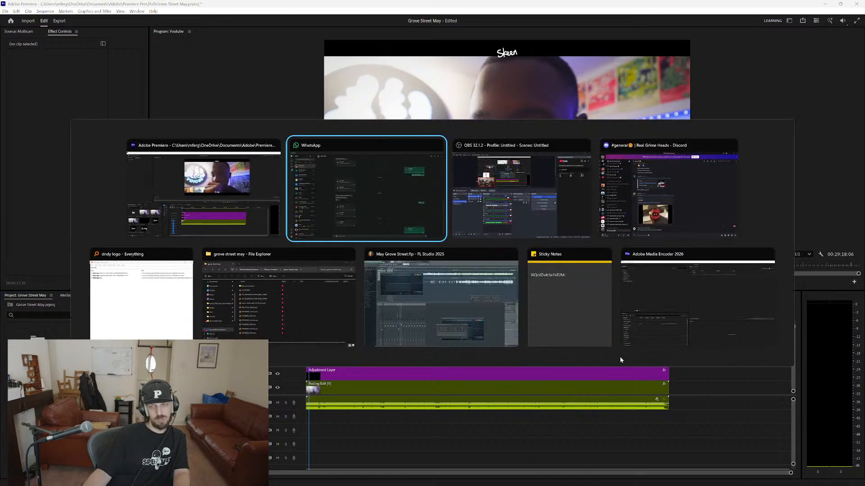
{"action": "left_click", "coordinate": [696, 314]}
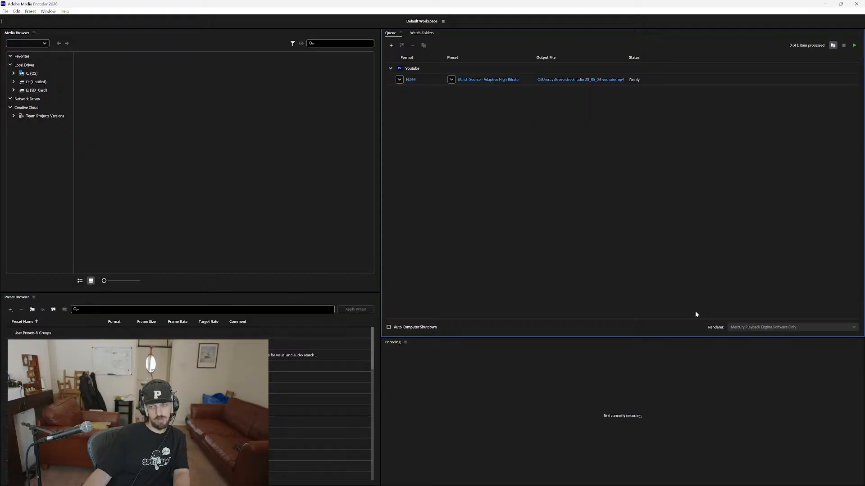
{"action": "left_click", "coordinate": [855, 45]}
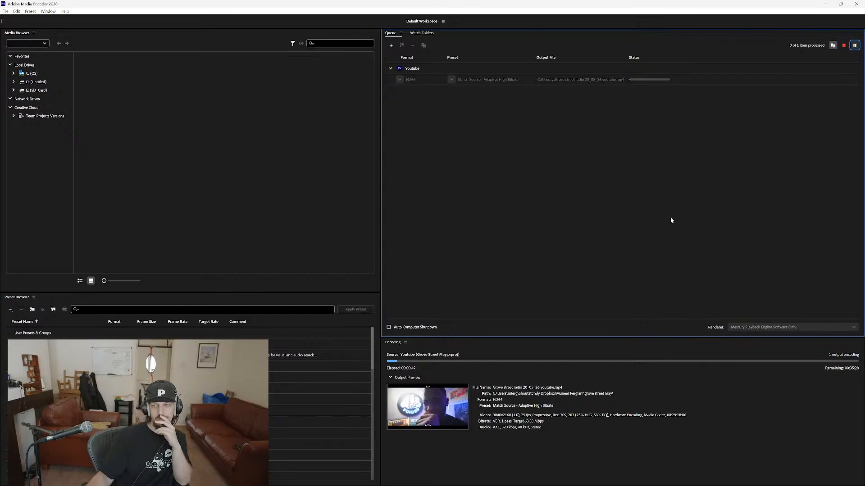
Switch back to Adobe Premiere and close the Grove Street May project.
{"action": "key", "text": "alt+Tab"}
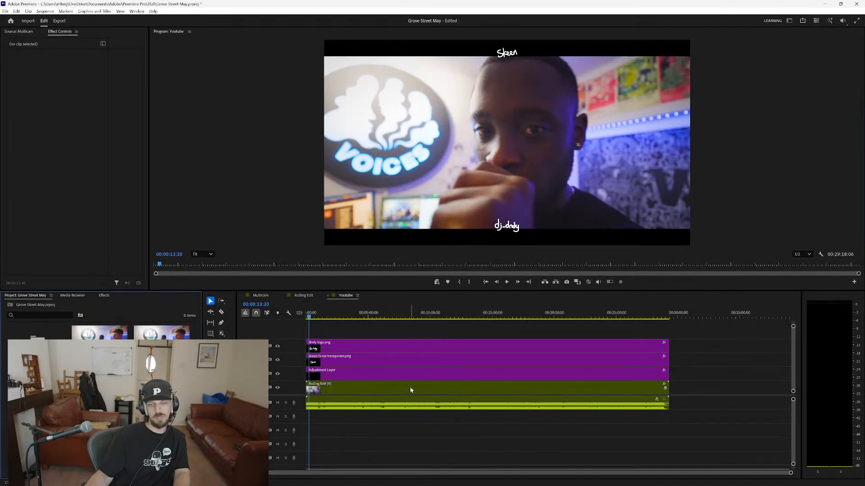
{"action": "left_click", "coordinate": [51, 296]}
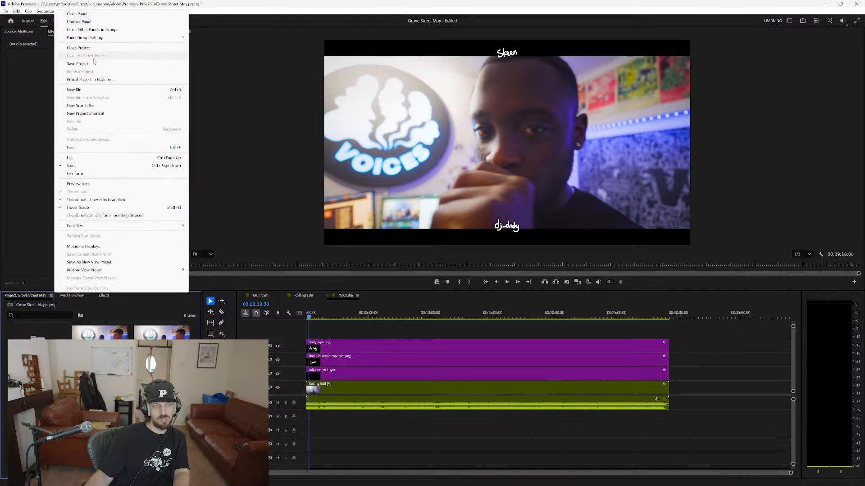
{"action": "left_click", "coordinate": [92, 48]}
{"action": "left_click", "coordinate": [421, 263]}
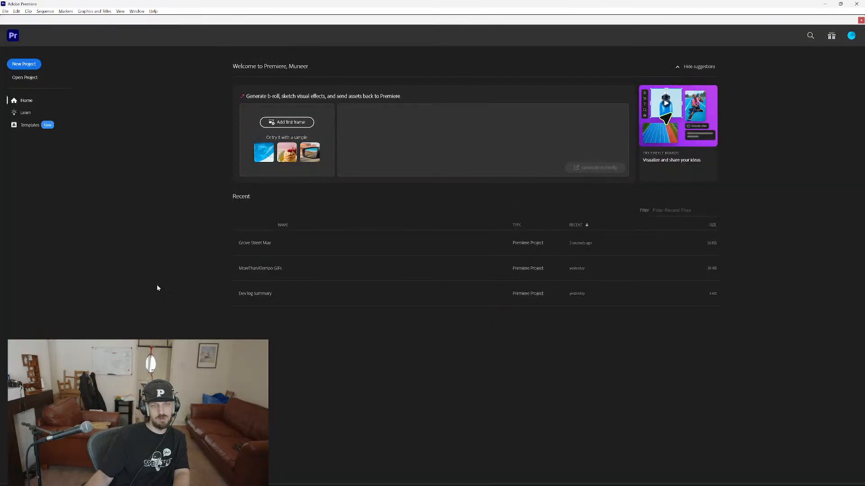
Start opening an existing project and browse the Dropbox team folder to Skeen > Radio > Grove Street Radio.
{"action": "left_click", "coordinate": [36, 67]}
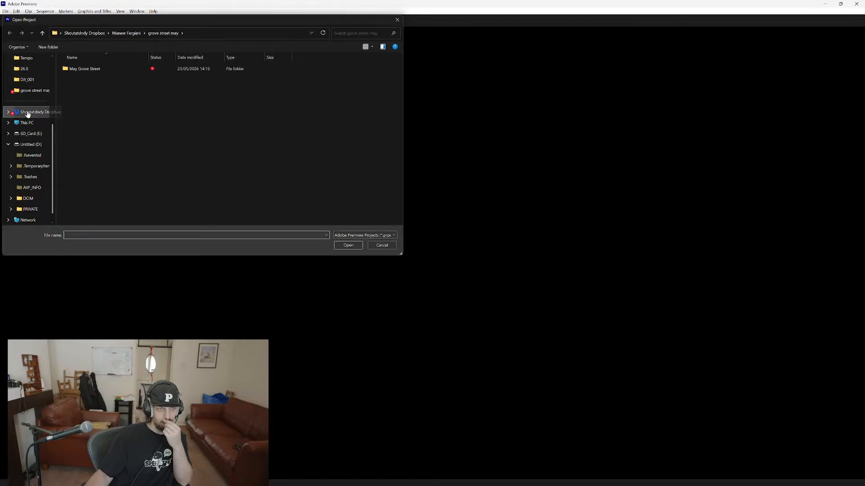
{"action": "left_click", "coordinate": [28, 114]}
{"action": "double_click", "coordinate": [100, 102]}
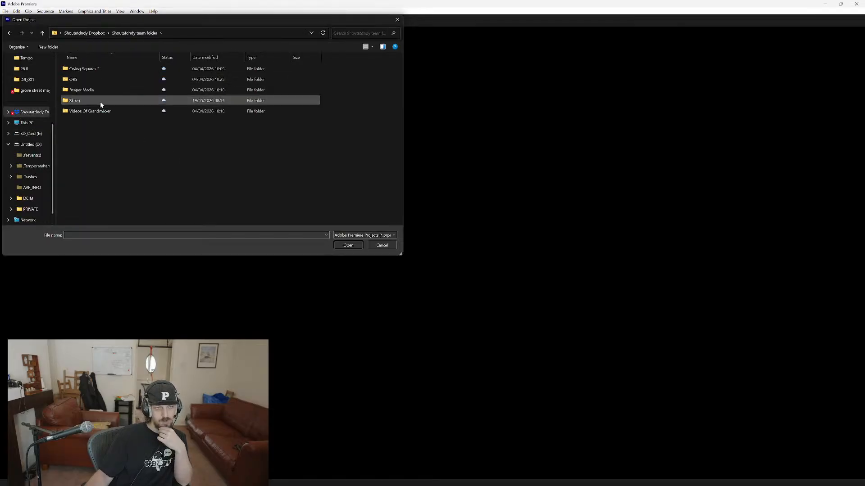
{"action": "double_click", "coordinate": [101, 102]}
{"action": "double_click", "coordinate": [99, 143]}
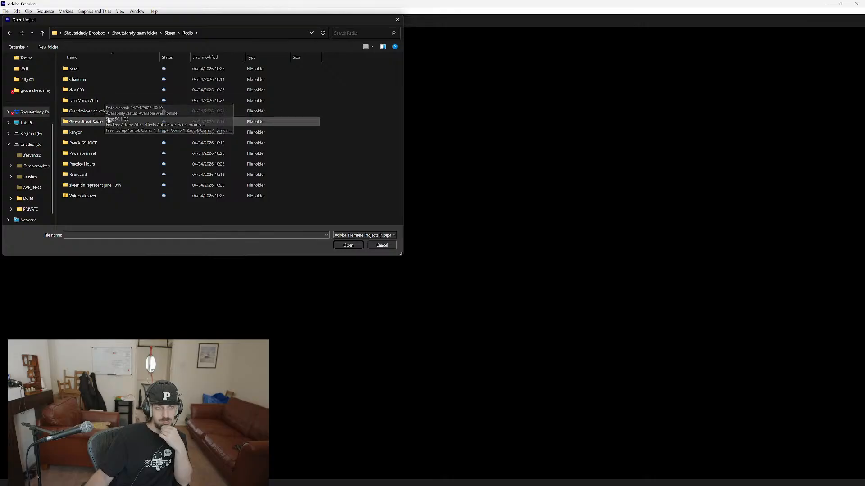
{"action": "double_click", "coordinate": [108, 120]}
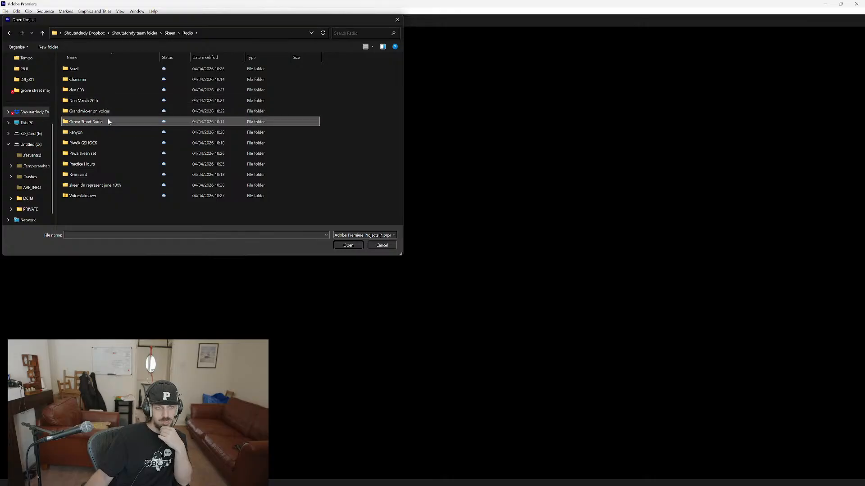
Sort the Grove Street Radio folders by date modified and open the March 2025 folder.
{"action": "left_click", "coordinate": [207, 59]}
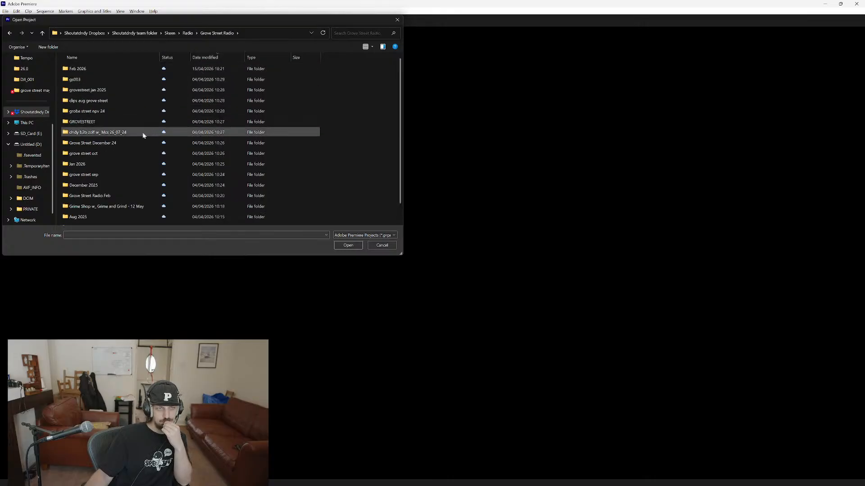
{"action": "scroll", "coordinate": [143, 135], "scroll_direction": "down", "scroll_amount": 1}
{"action": "left_click", "coordinate": [111, 210]}
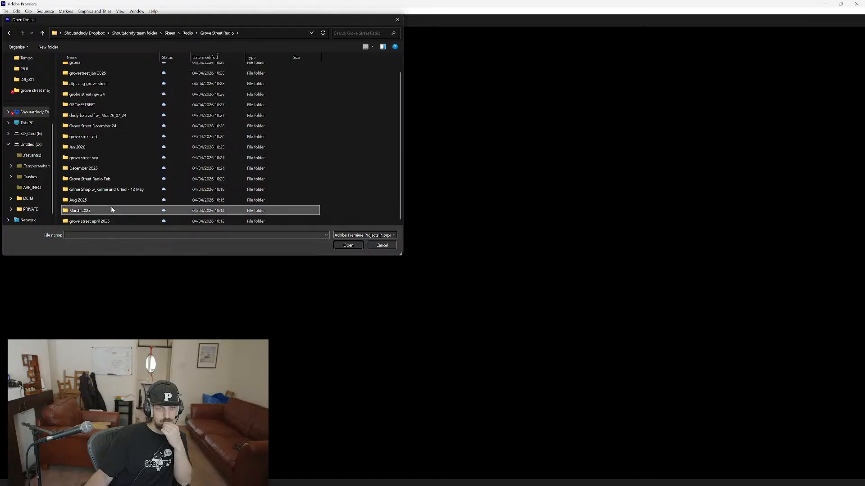
{"action": "double_click", "coordinate": [111, 210]}
Open Grove street radio March 2025.prproj and convert it to the current version, keeping the suggested name and location.
{"action": "left_click", "coordinate": [129, 112]}
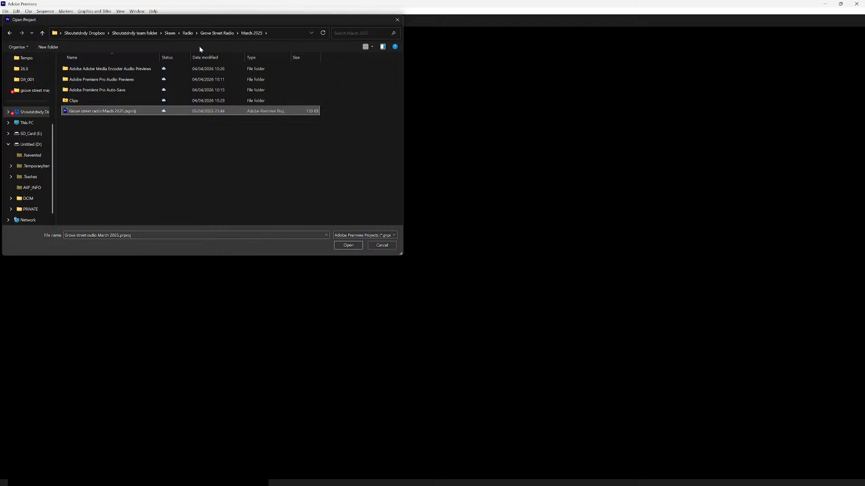
{"action": "double_click", "coordinate": [133, 99]}
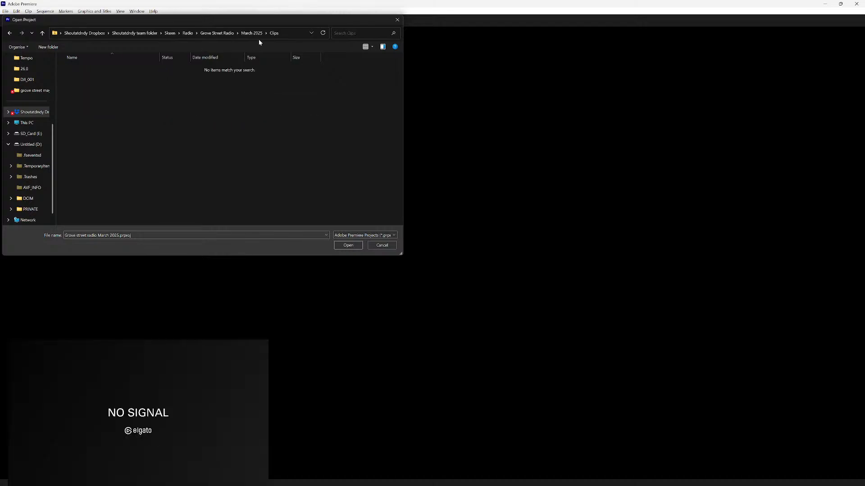
{"action": "left_click", "coordinate": [251, 33]}
{"action": "left_click", "coordinate": [135, 113]}
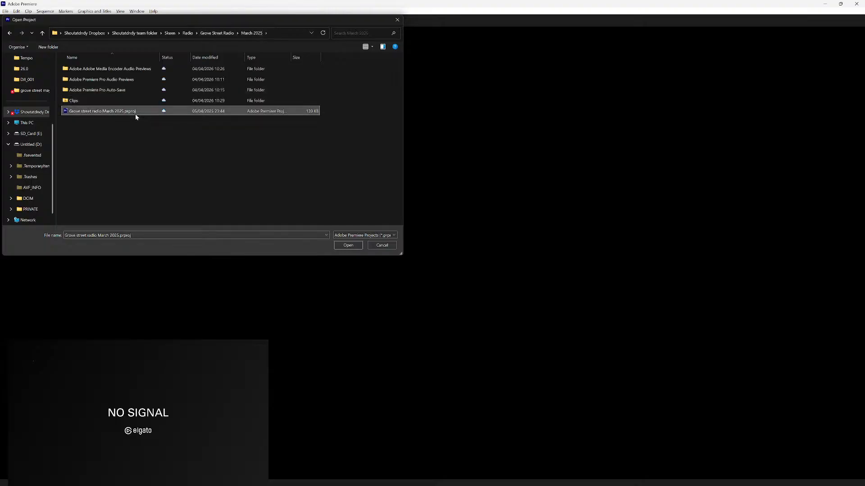
{"action": "double_click", "coordinate": [135, 114]}
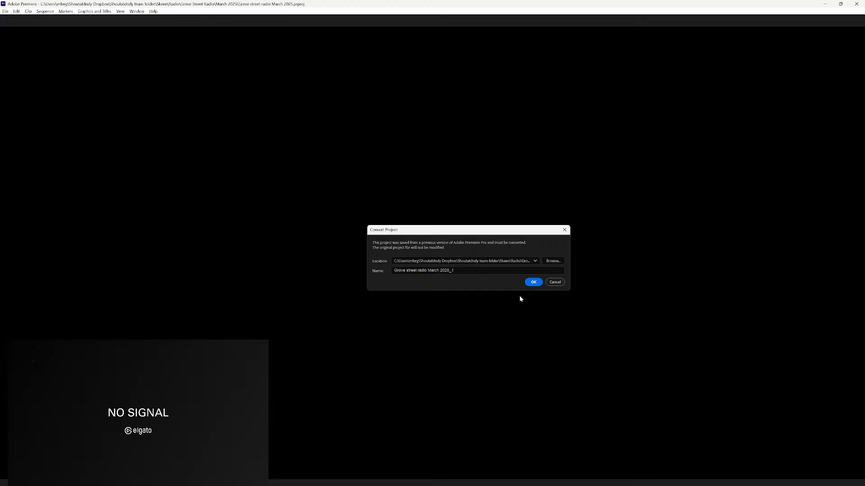
{"action": "left_click", "coordinate": [534, 283]}
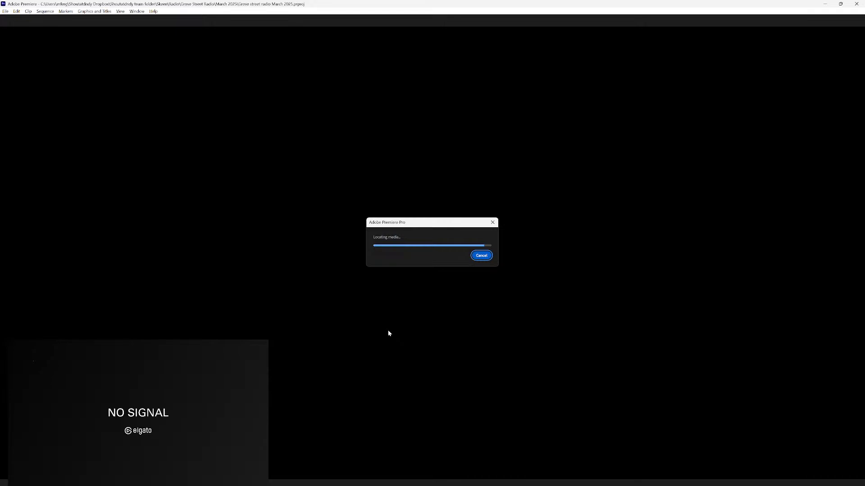
Launch Google Chrome while the project loads and move its window off this screen to reveal Premiere again.
{"action": "key", "text": "super"}
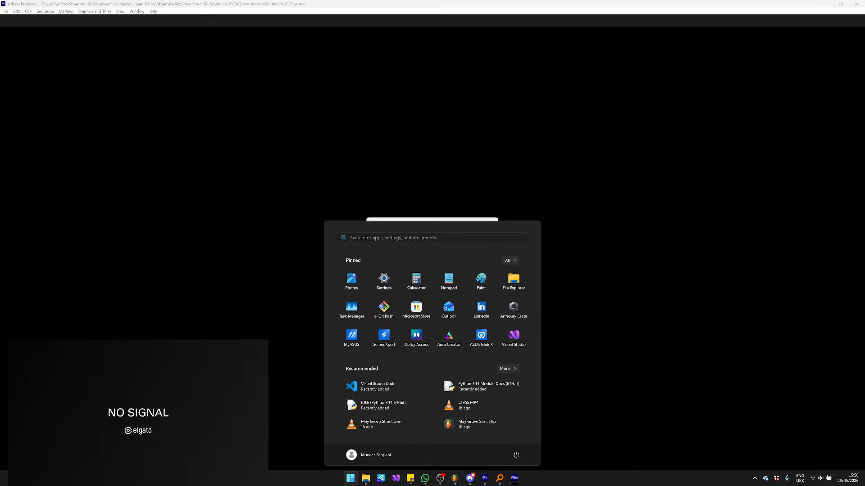
{"action": "key", "text": "super"}
{"action": "key", "text": "super"}
{"action": "type", "text": "c"}
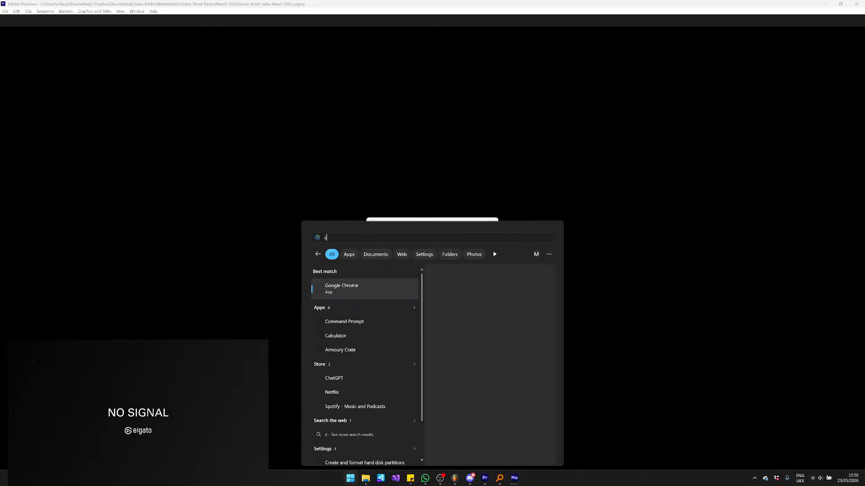
{"action": "key", "text": "Return"}
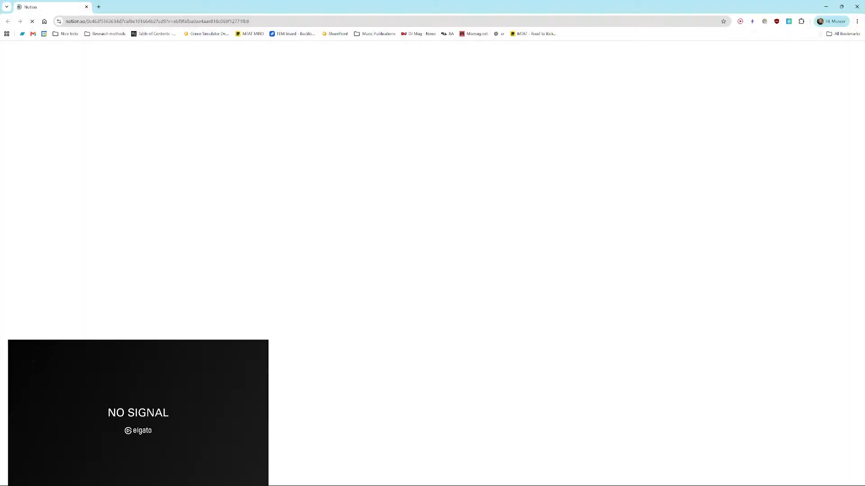
{"action": "left_click_drag", "start_coordinate": [387, 3], "coordinate": [0, 82]}
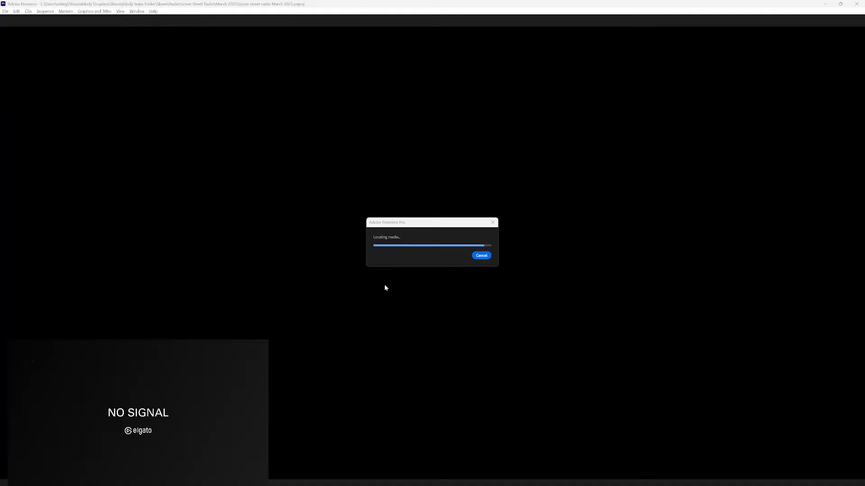
{"action": "mouse_move", "coordinate": [450, 485]}
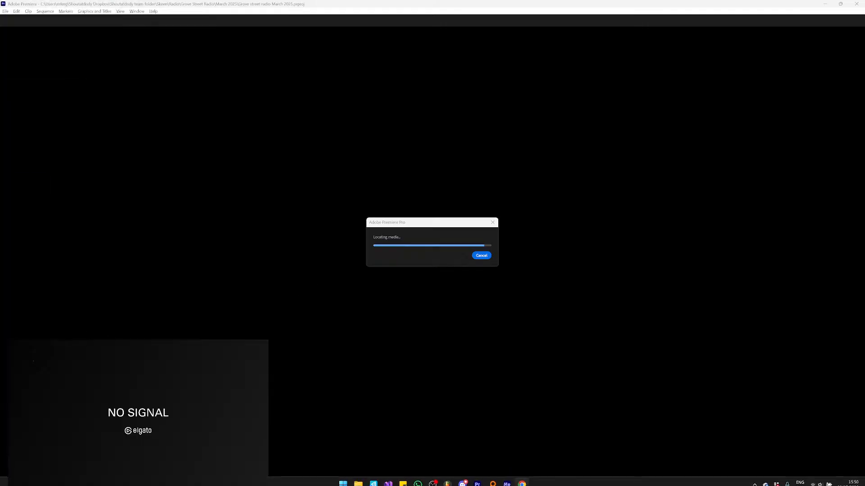